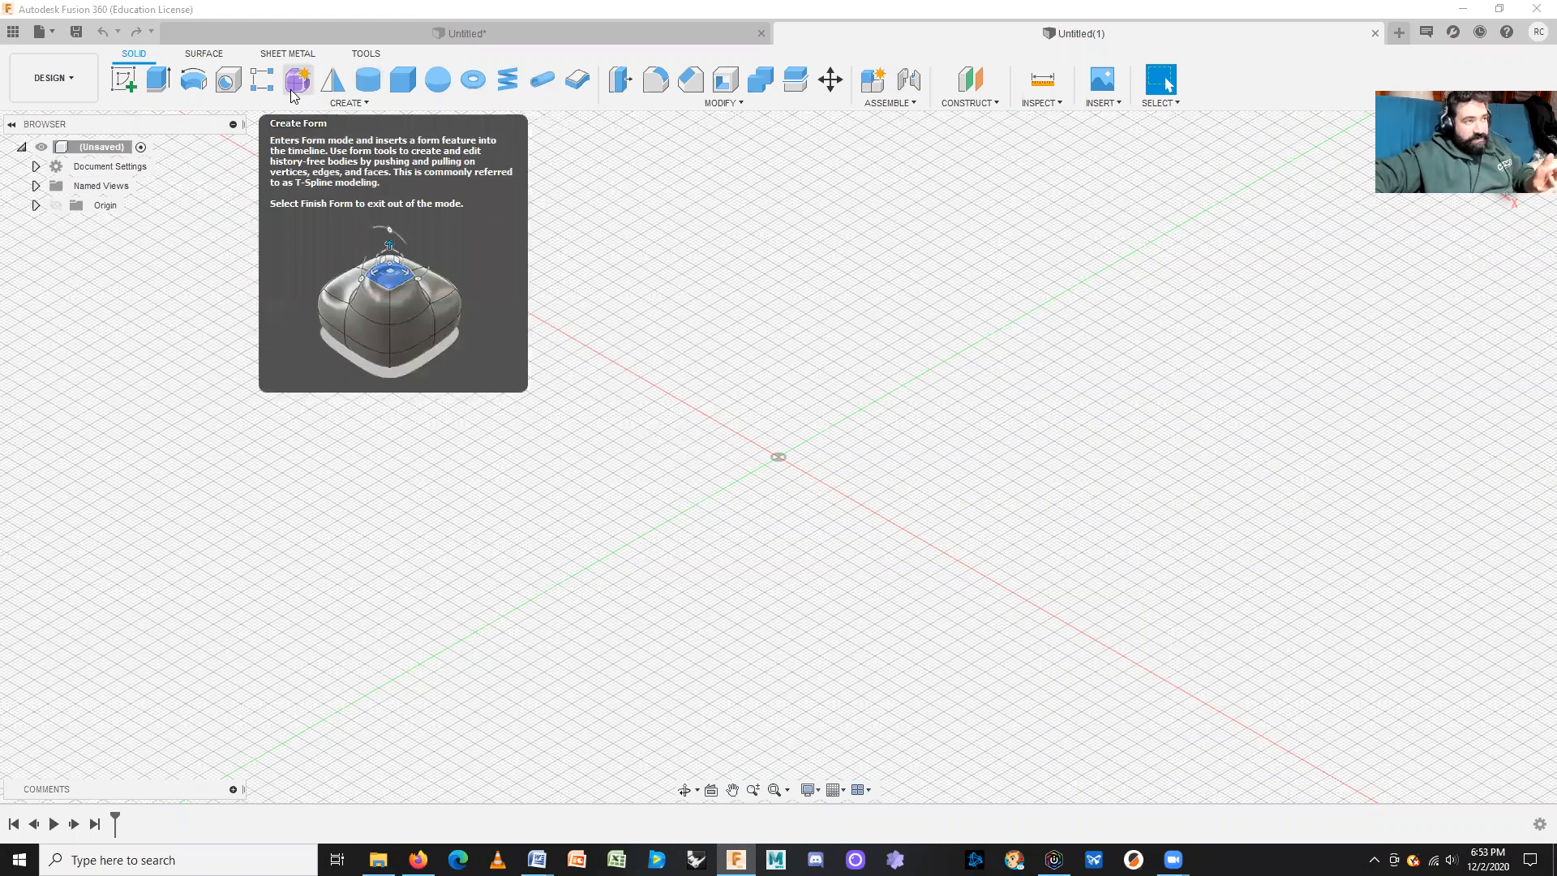
# Step: Switch into the Form sculpting workspace and bring up its T-spline creation tools
pyautogui.click(297, 80)
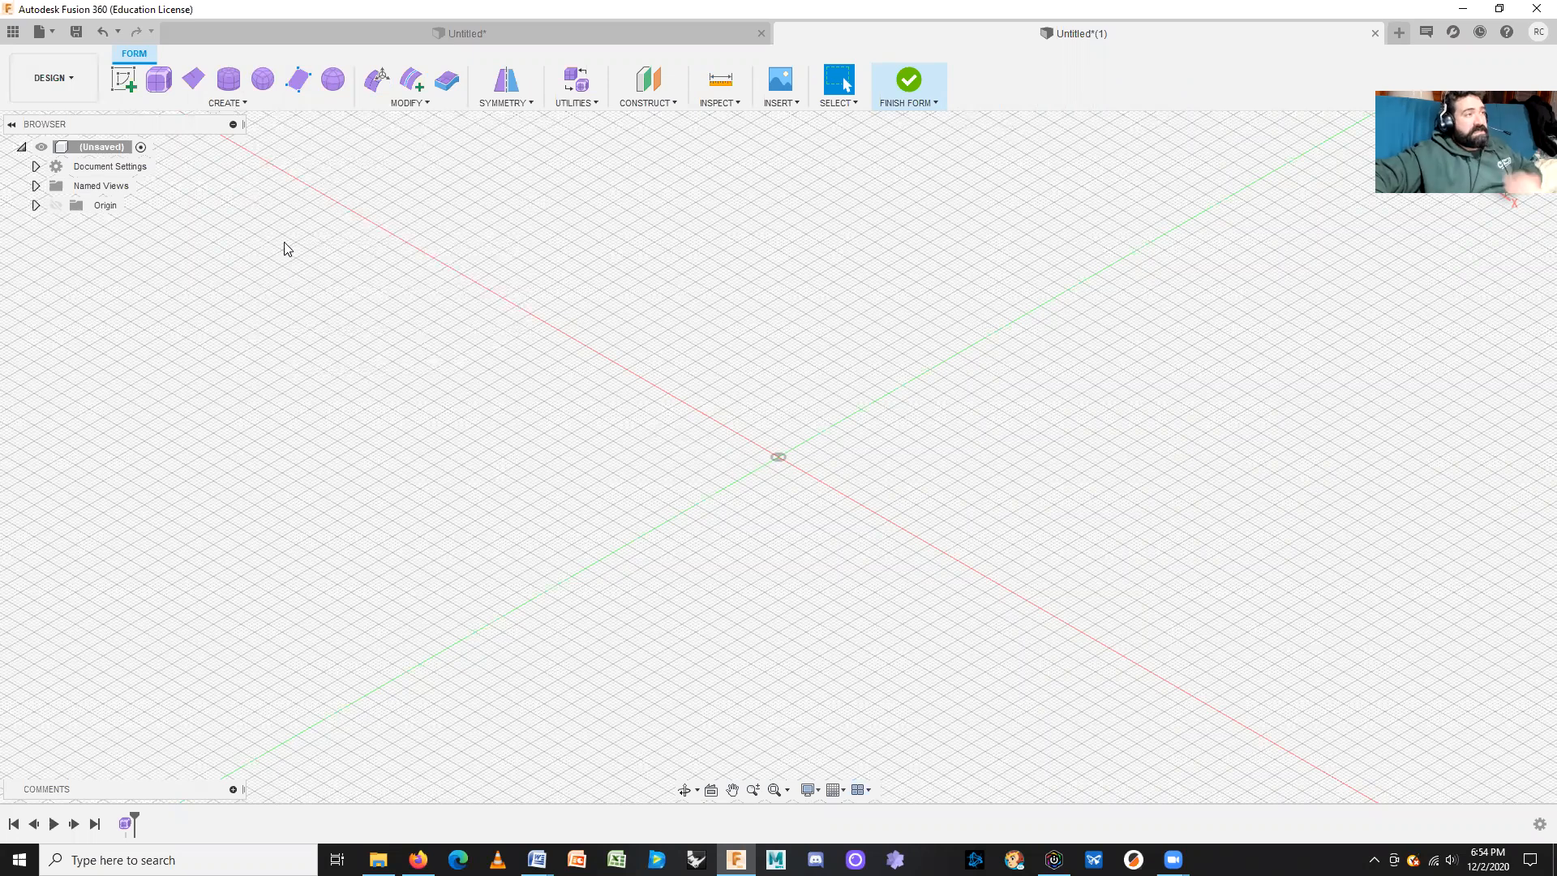
pyautogui.click(239, 105)
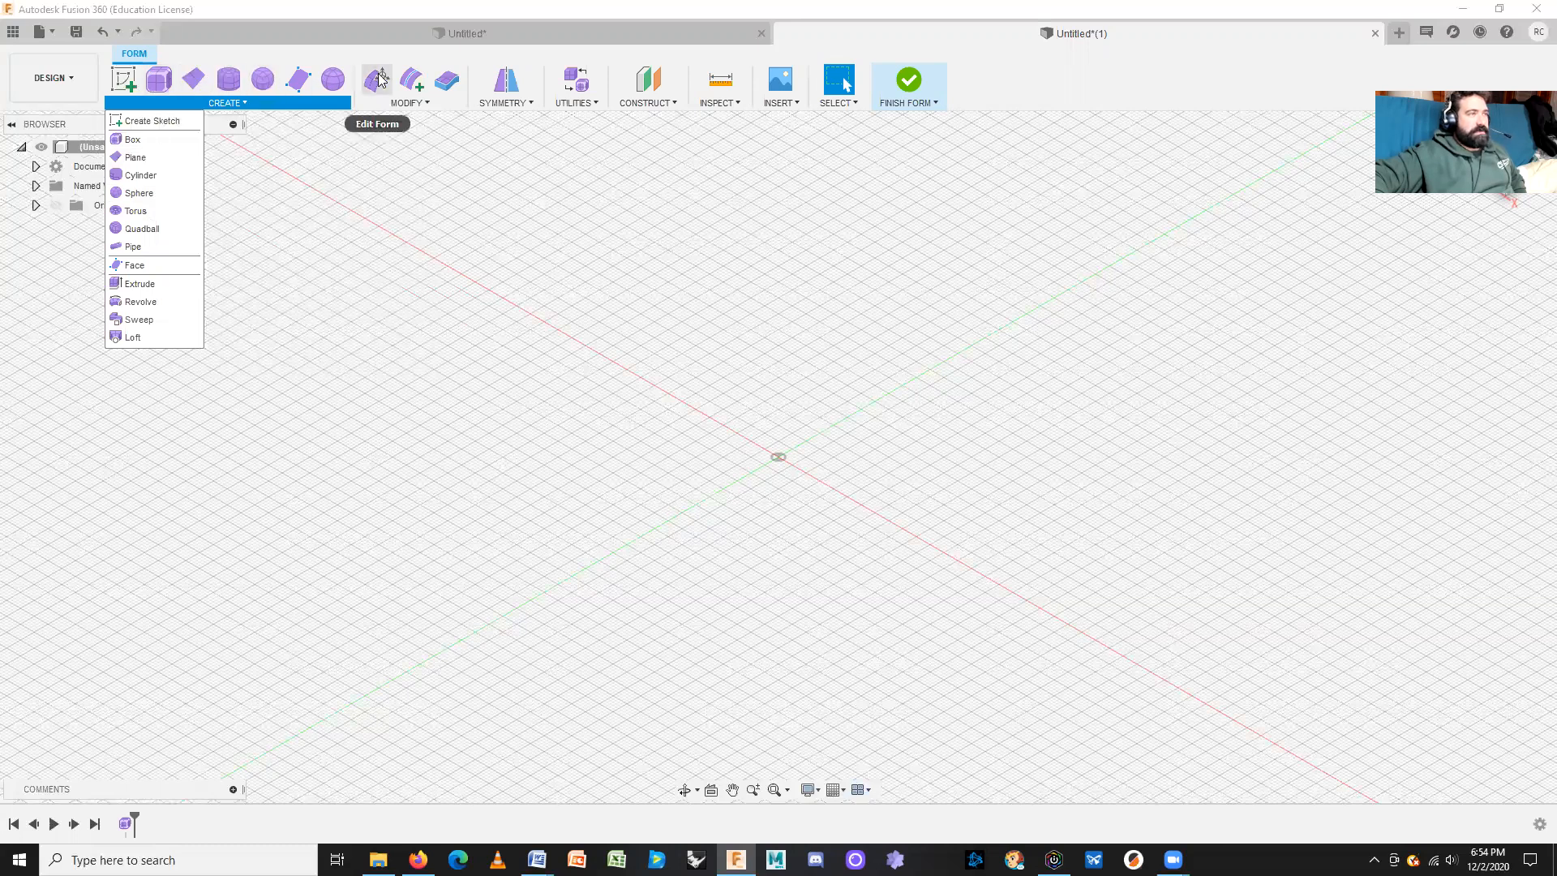
pyautogui.click(407, 103)
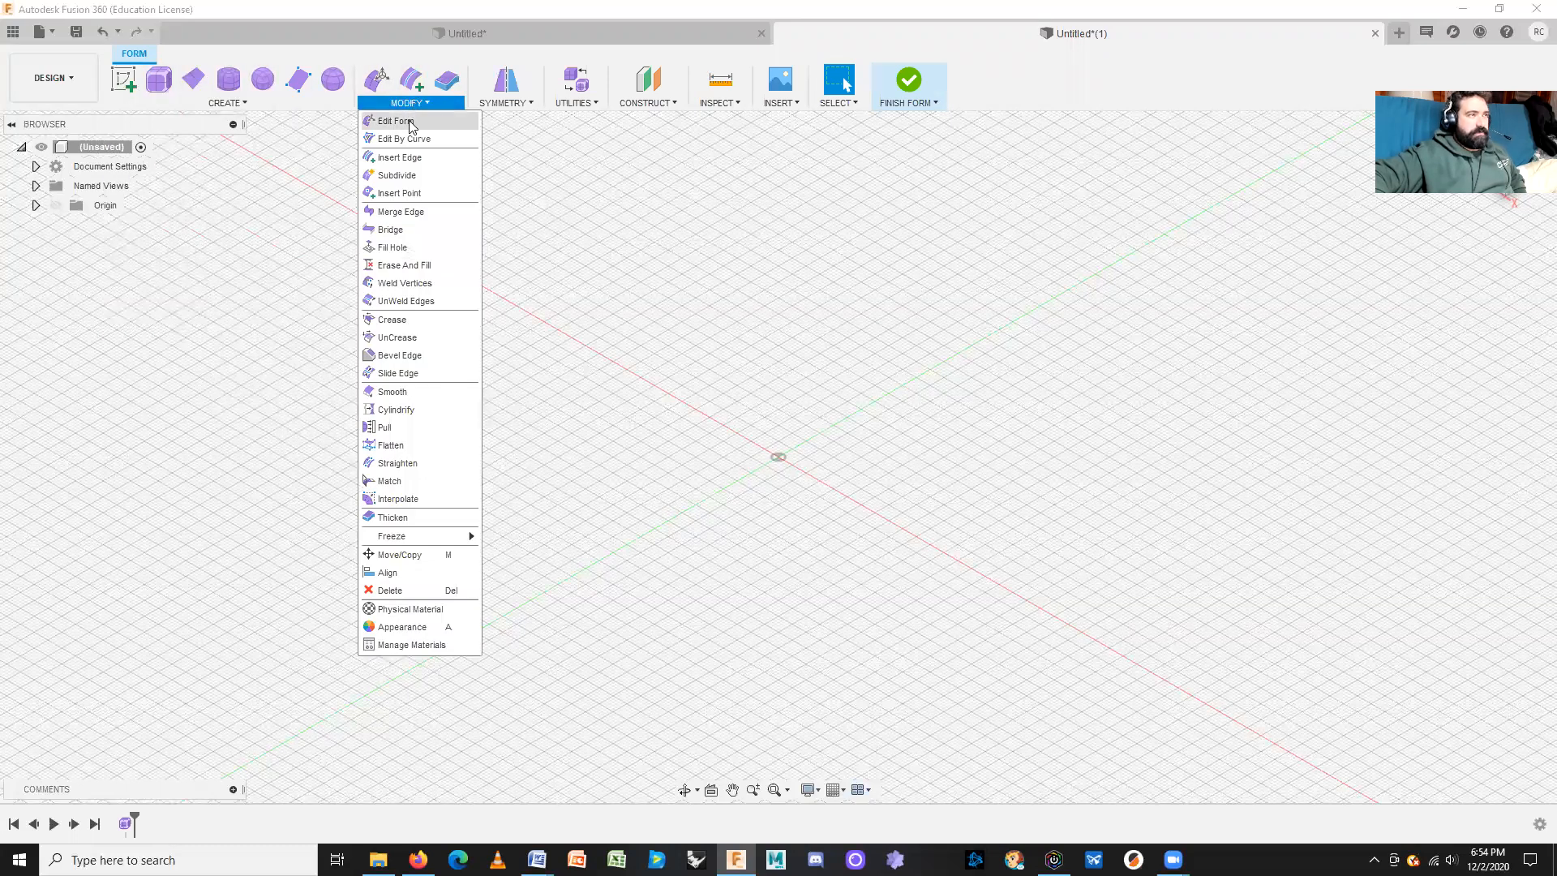
pyautogui.click(511, 104)
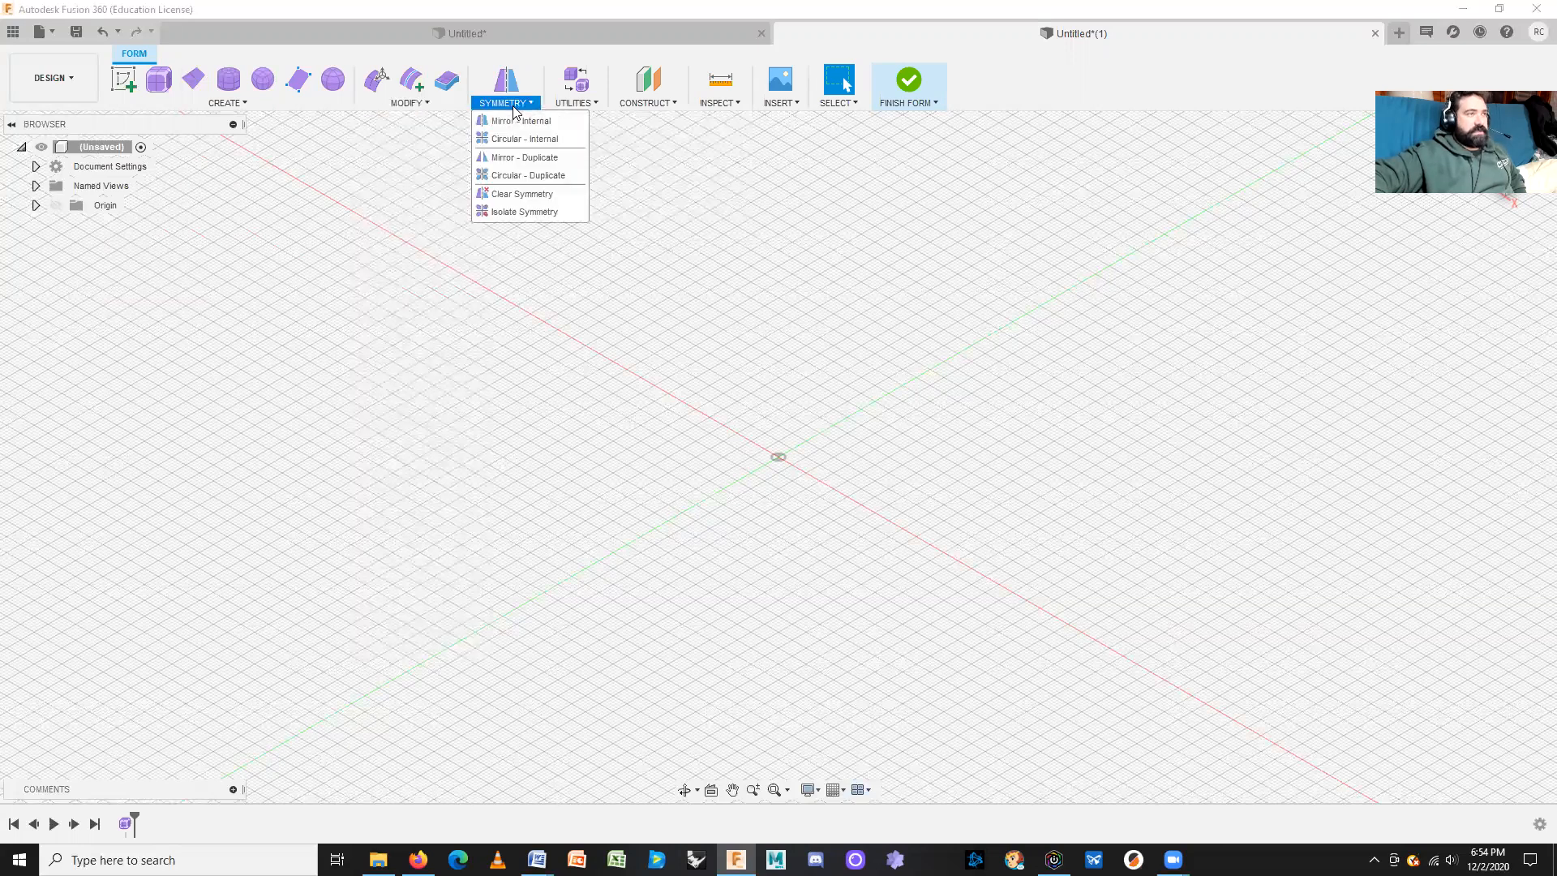
pyautogui.click(573, 104)
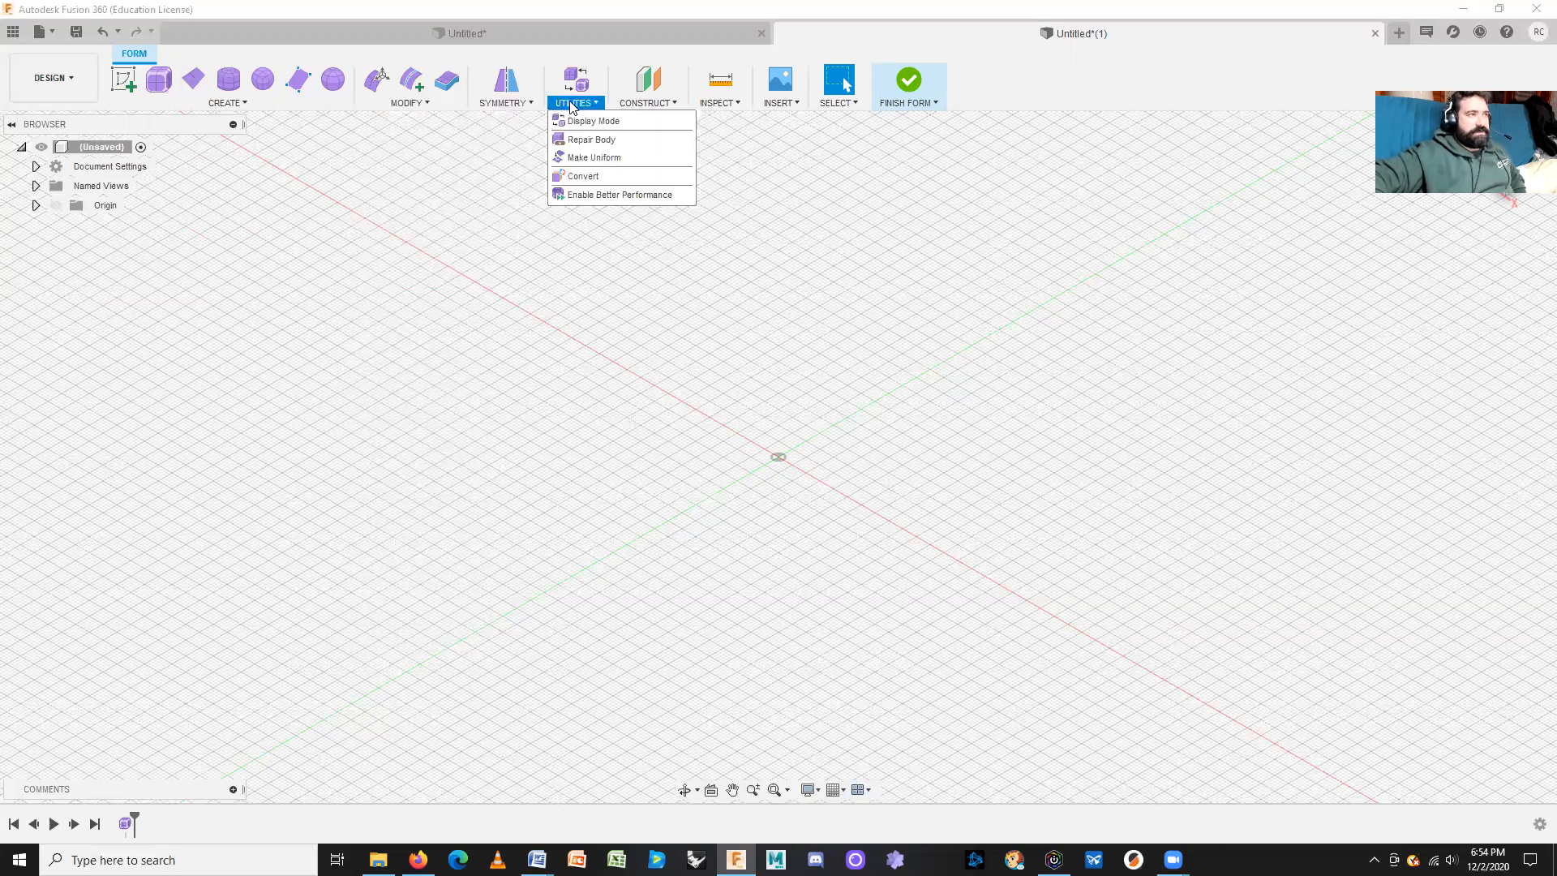
pyautogui.click(350, 256)
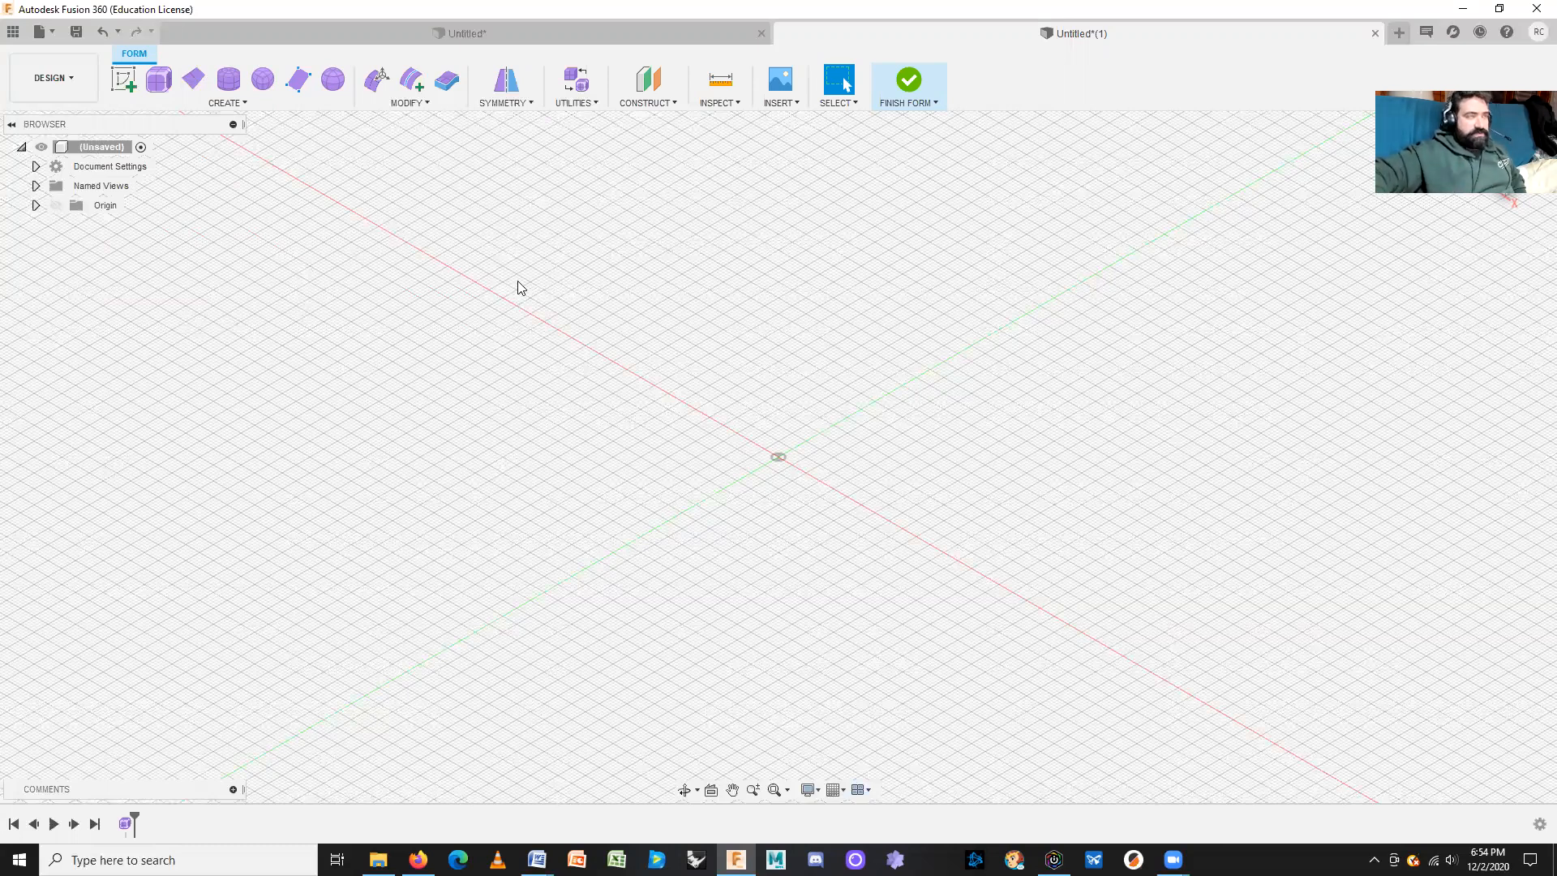
pyautogui.click(229, 103)
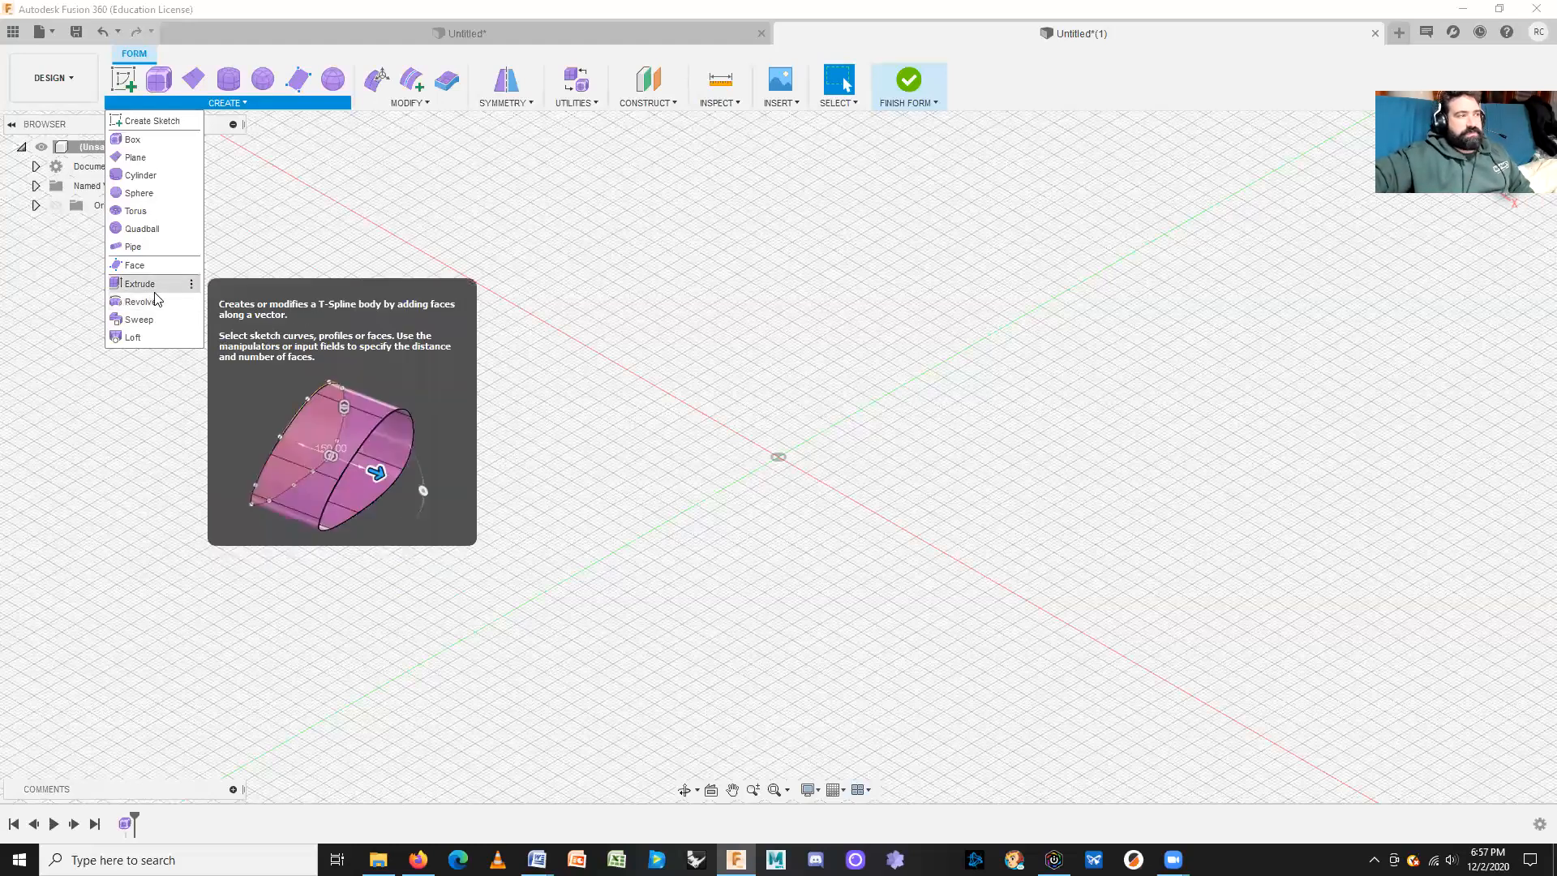
# Step: Create an 80 × 84 mm T-spline plane on the red axis with 4 length and 5 width faces
pyautogui.click(313, 222)
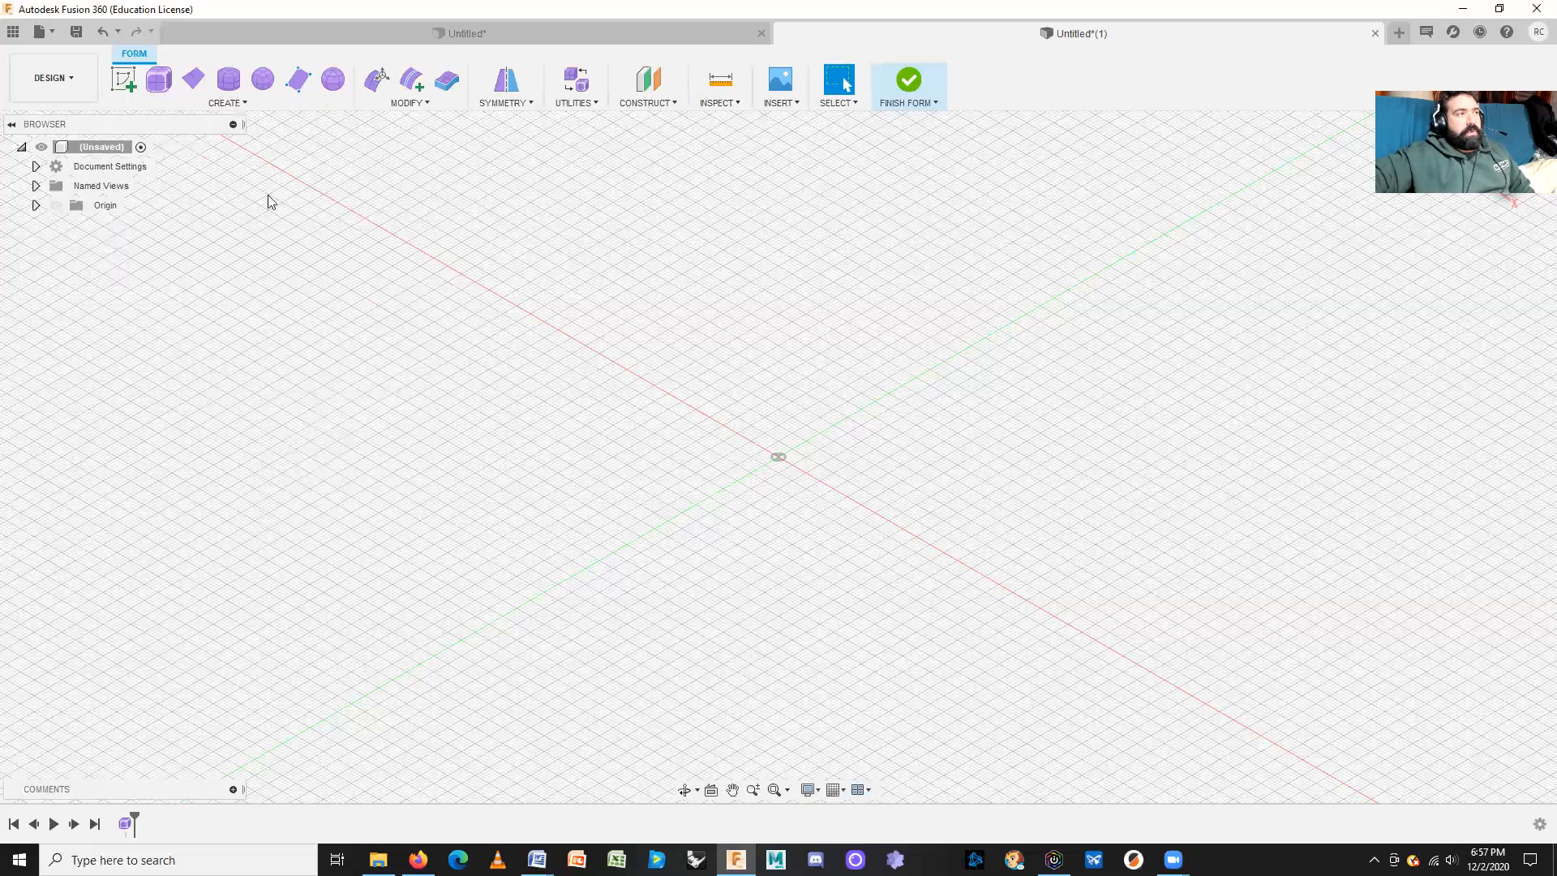
pyautogui.click(195, 81)
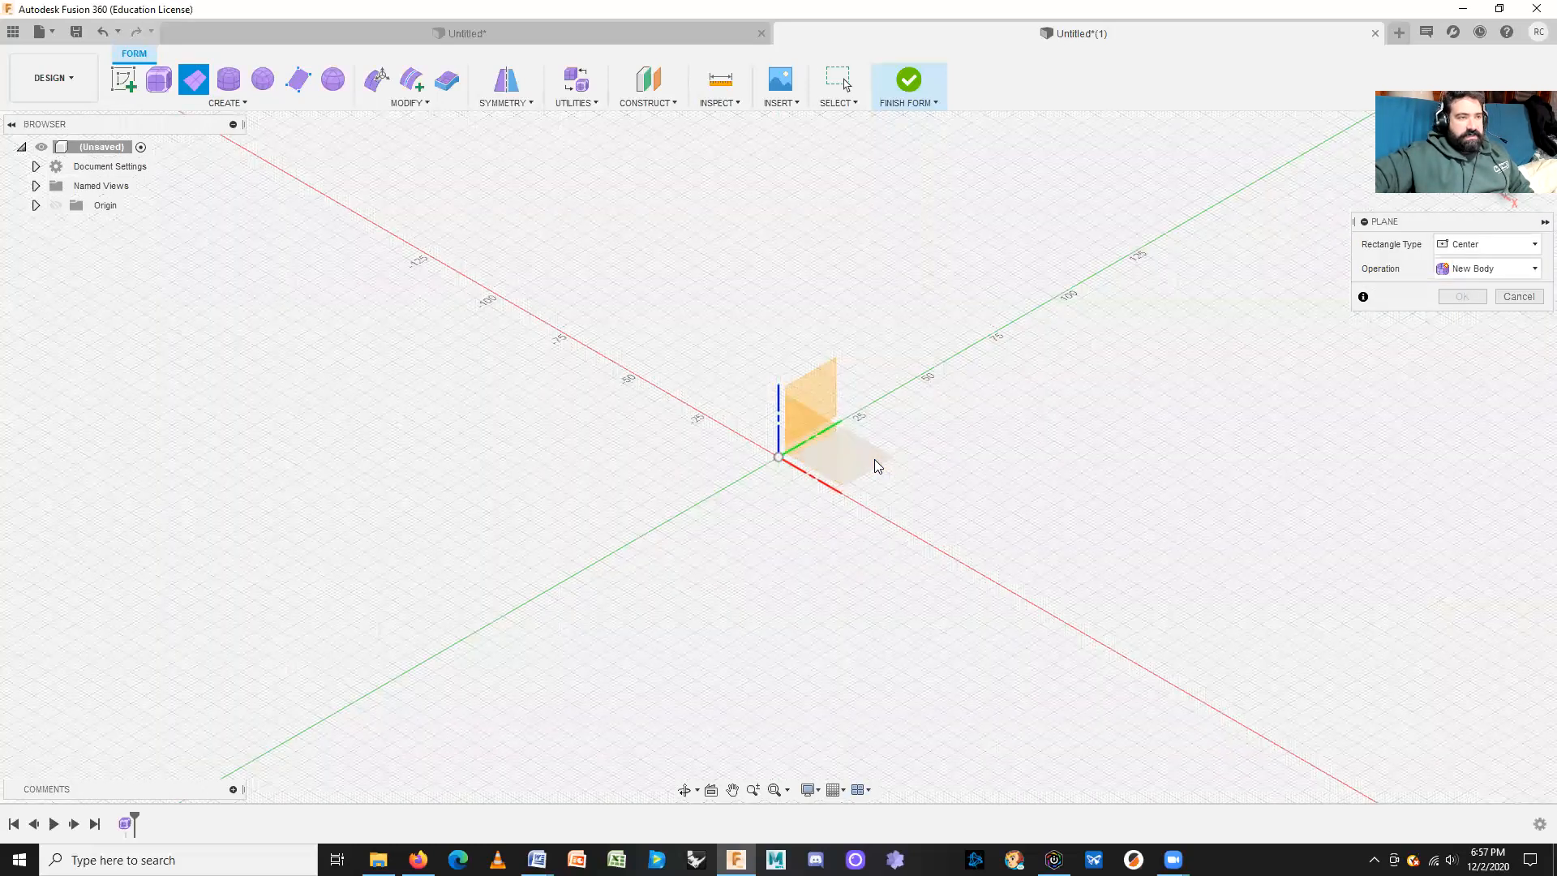
pyautogui.click(575, 340)
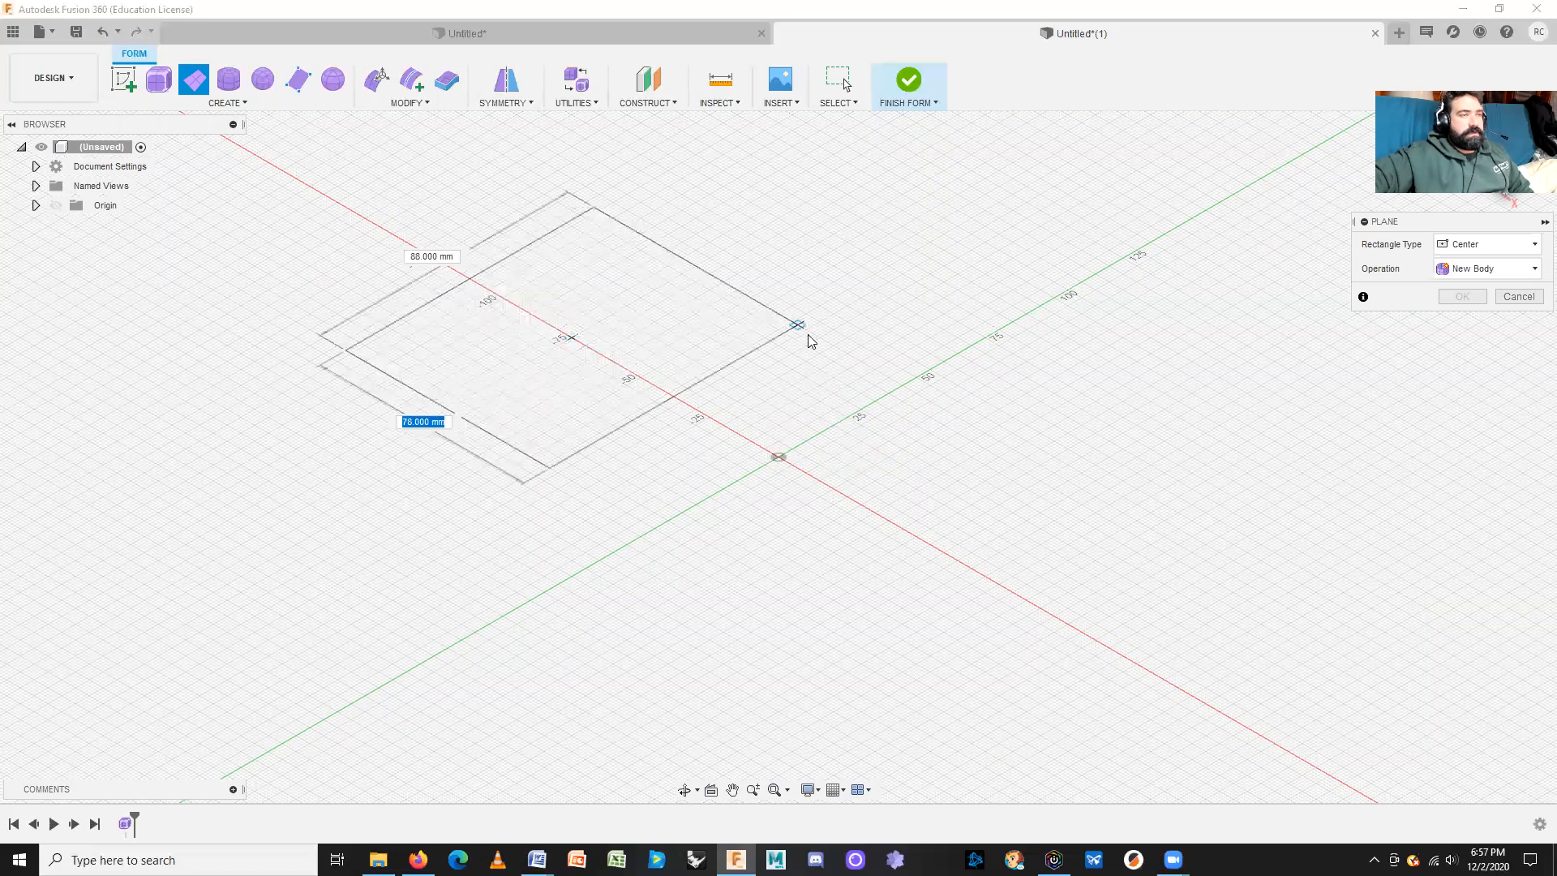
pyautogui.click(801, 338)
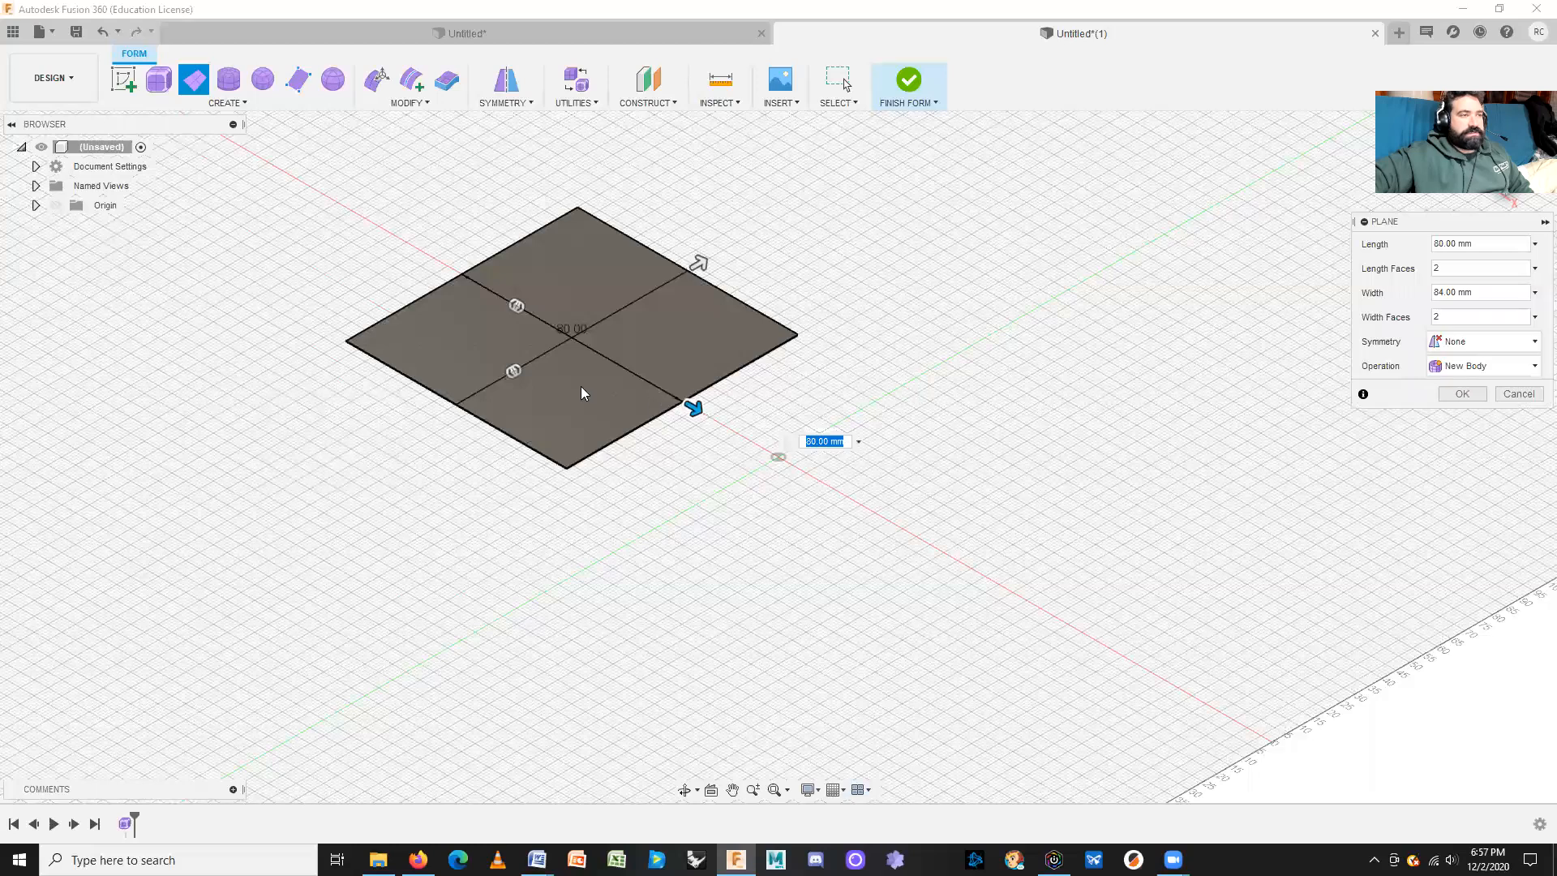
pyautogui.moveTo(520, 374)
pyautogui.mouseDown()
pyautogui.moveTo(546, 348)
pyautogui.moveTo(522, 363)
pyautogui.mouseUp()
pyautogui.moveTo(516, 306); pyautogui.dragTo(537, 317)
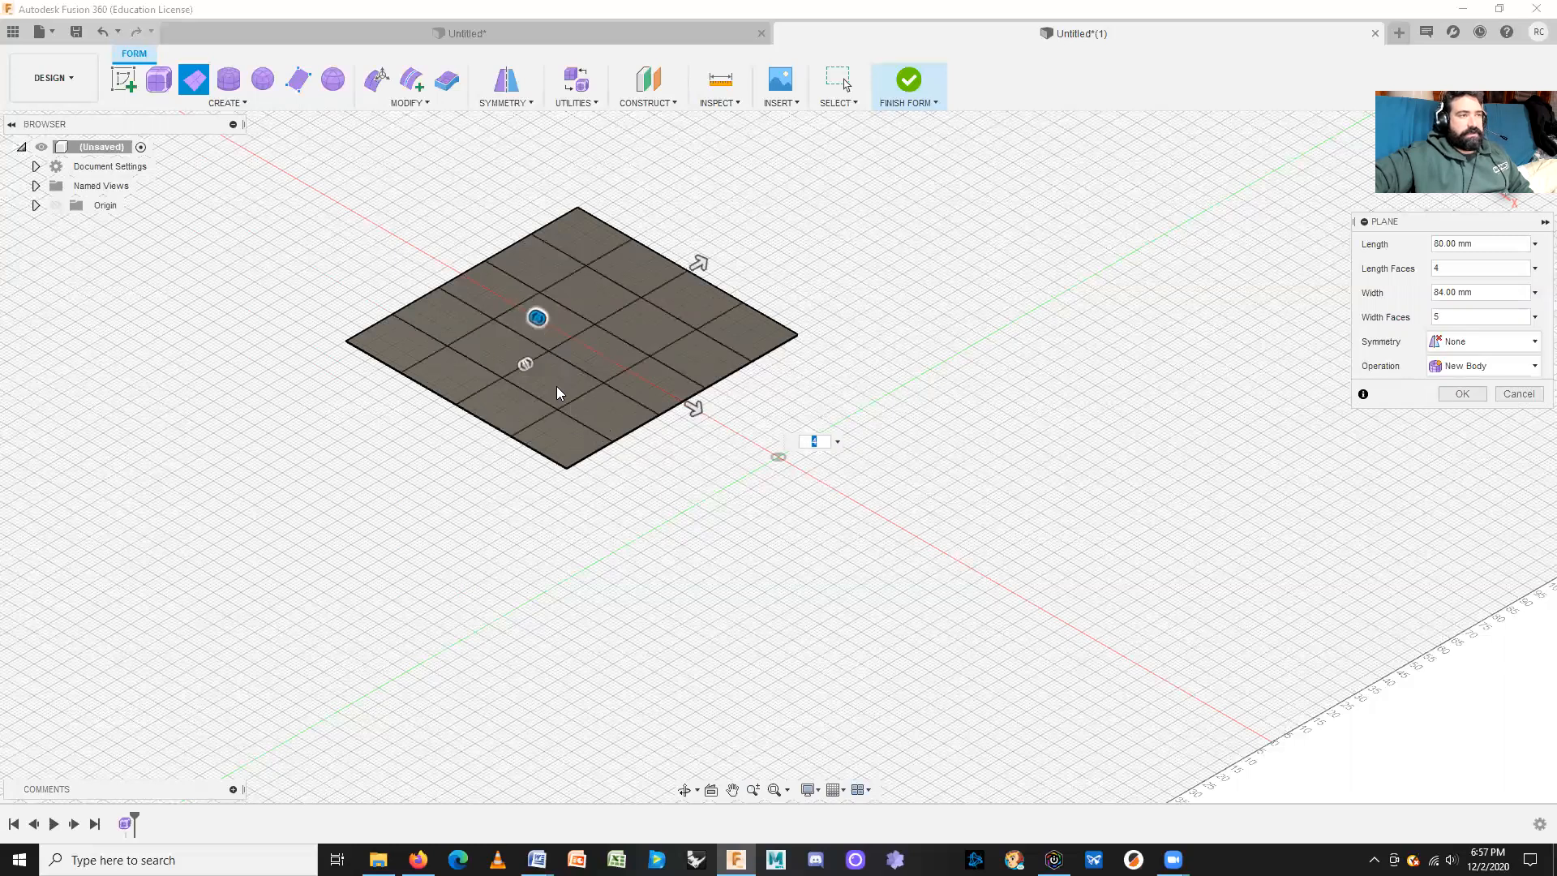
pyautogui.click(1452, 397)
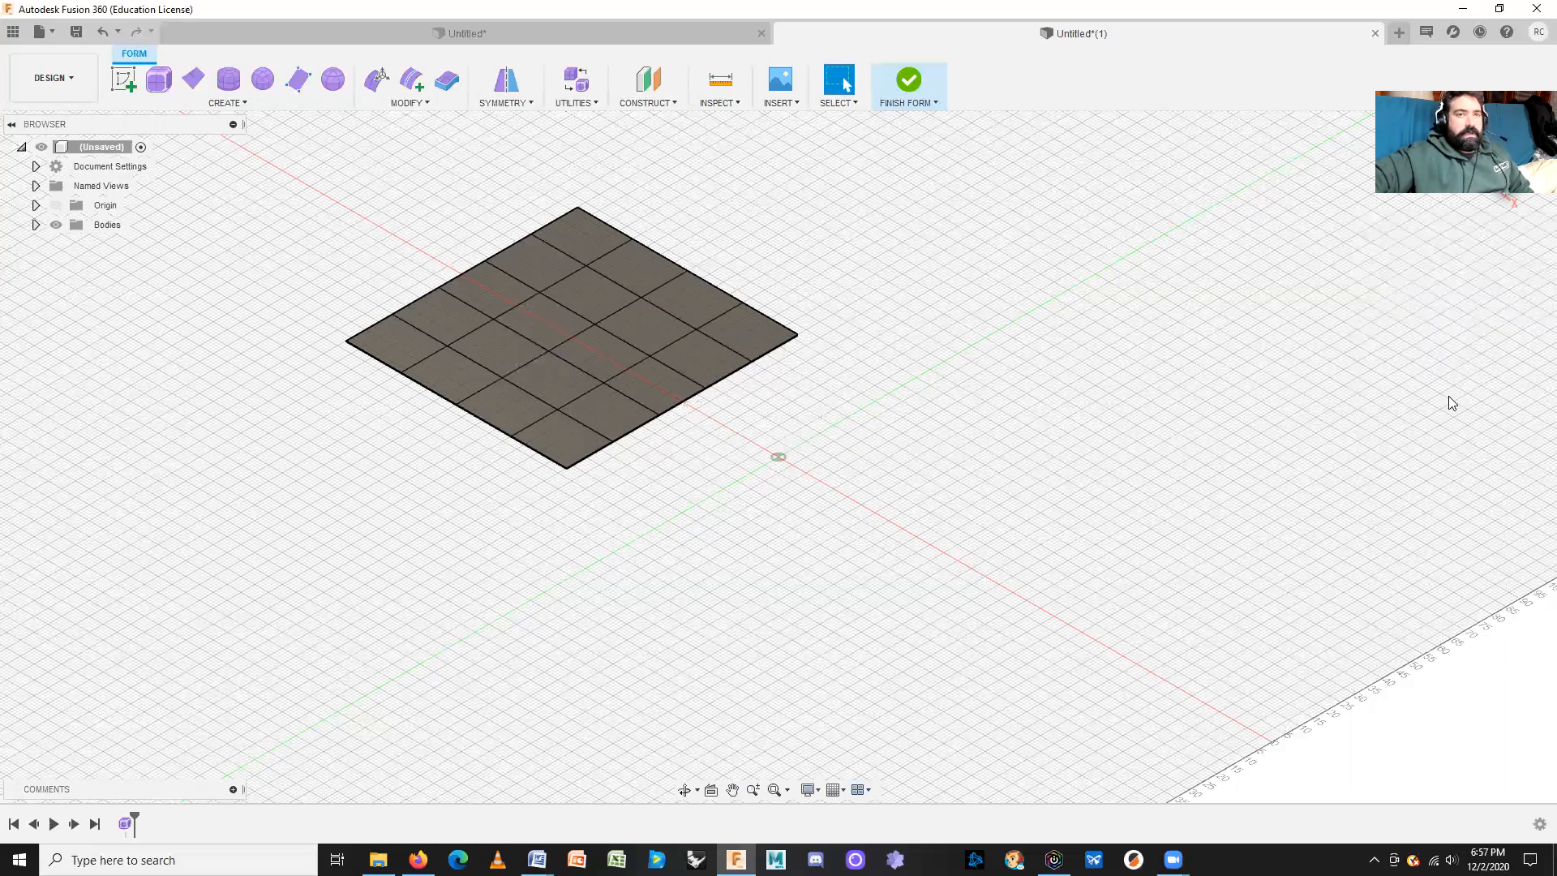
# Step: Start the Face tool with Four Sides and pick the XY ground plane to draw on
pyautogui.click(298, 82)
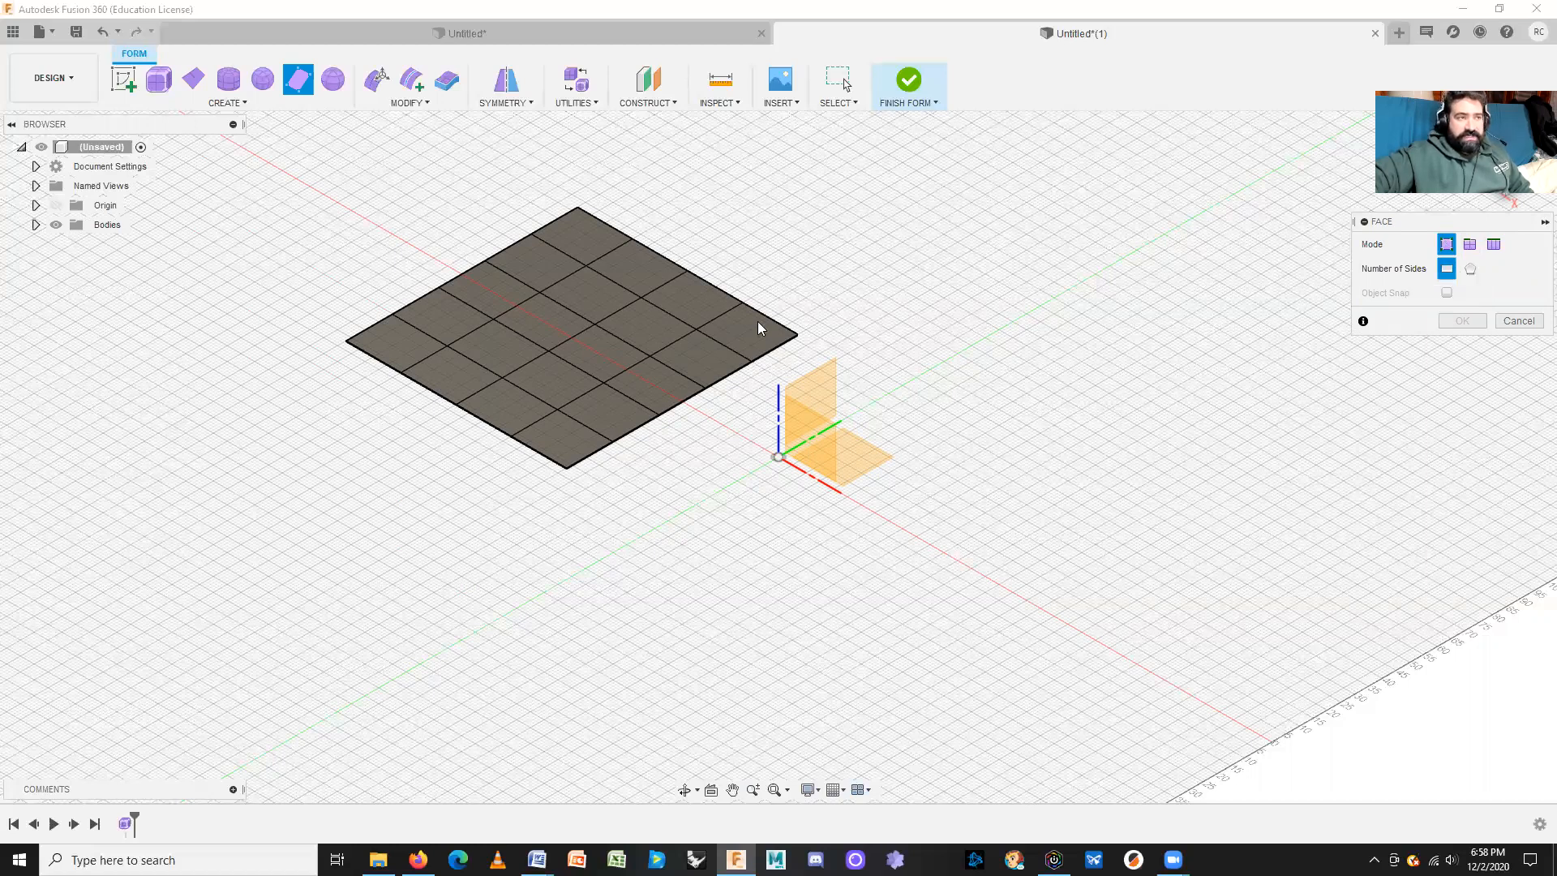
pyautogui.click(1474, 272)
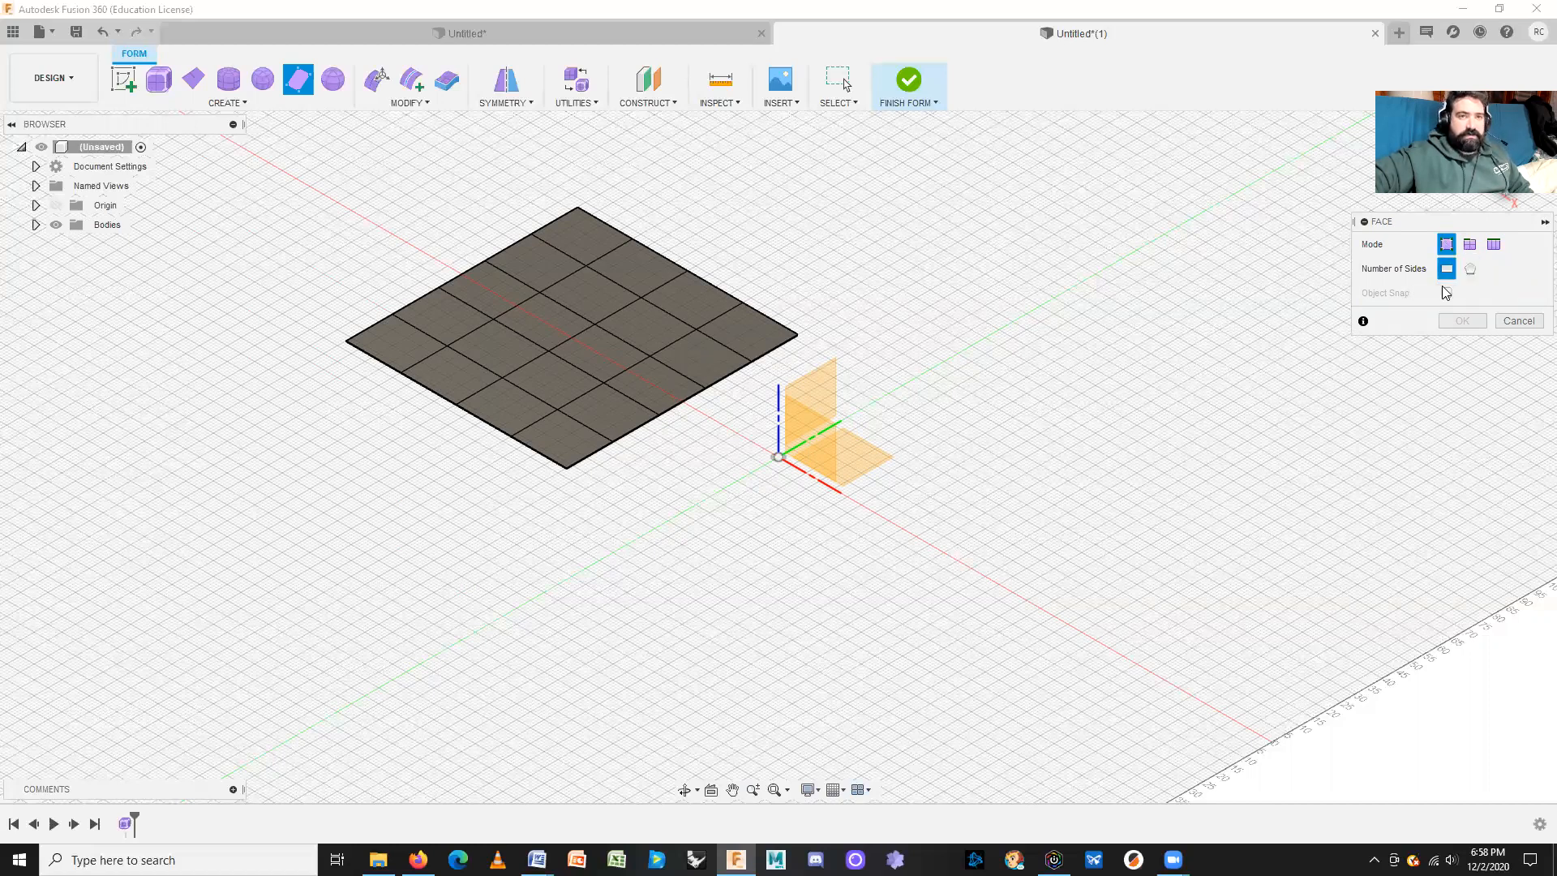
pyautogui.click(1443, 276)
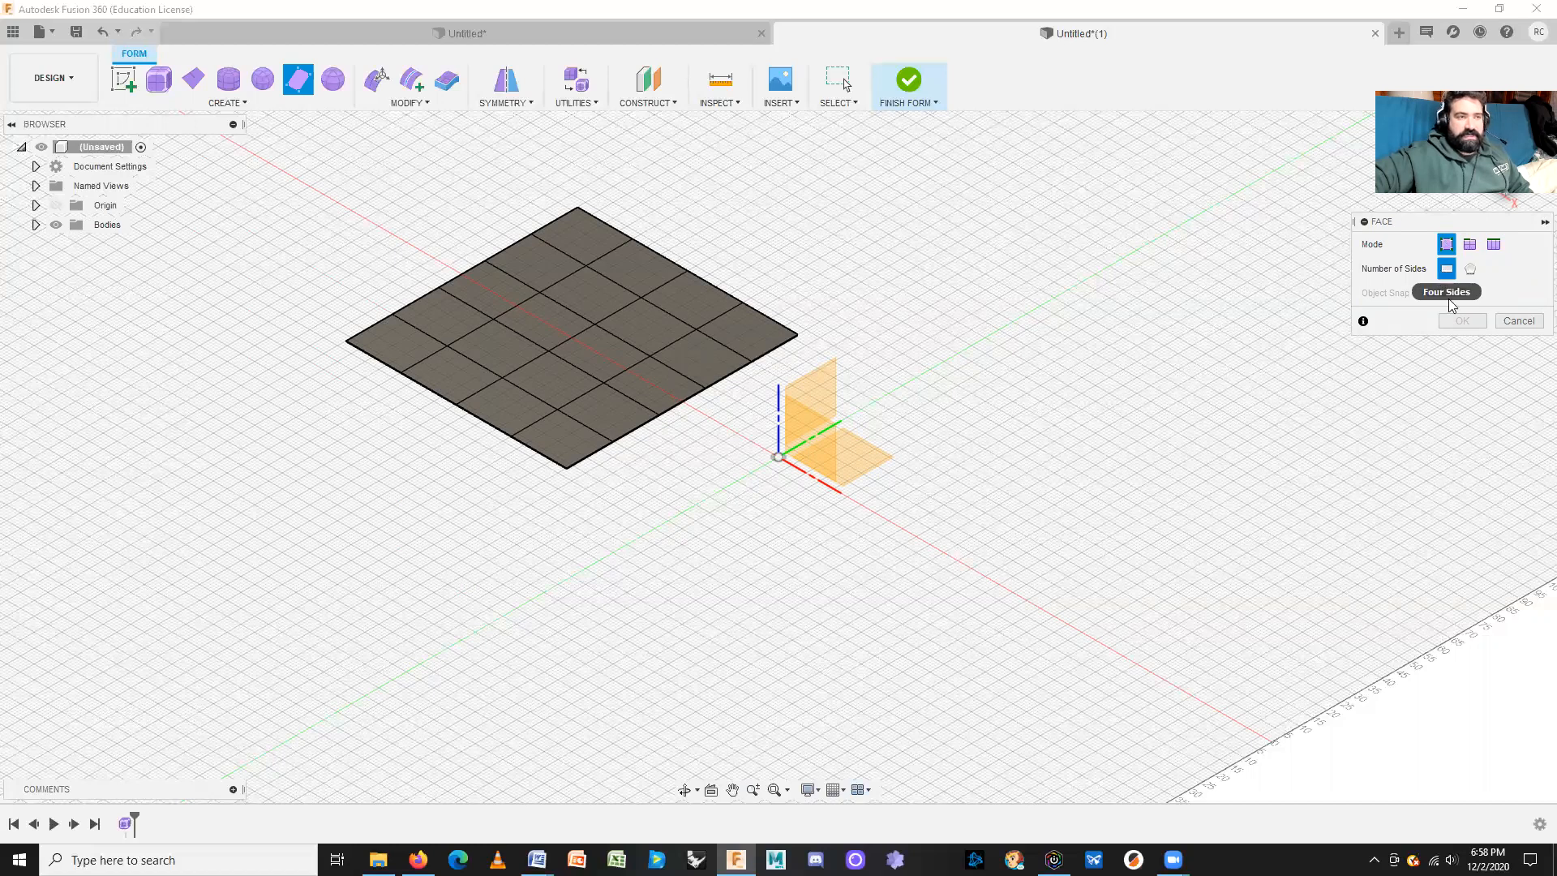
pyautogui.click(859, 469)
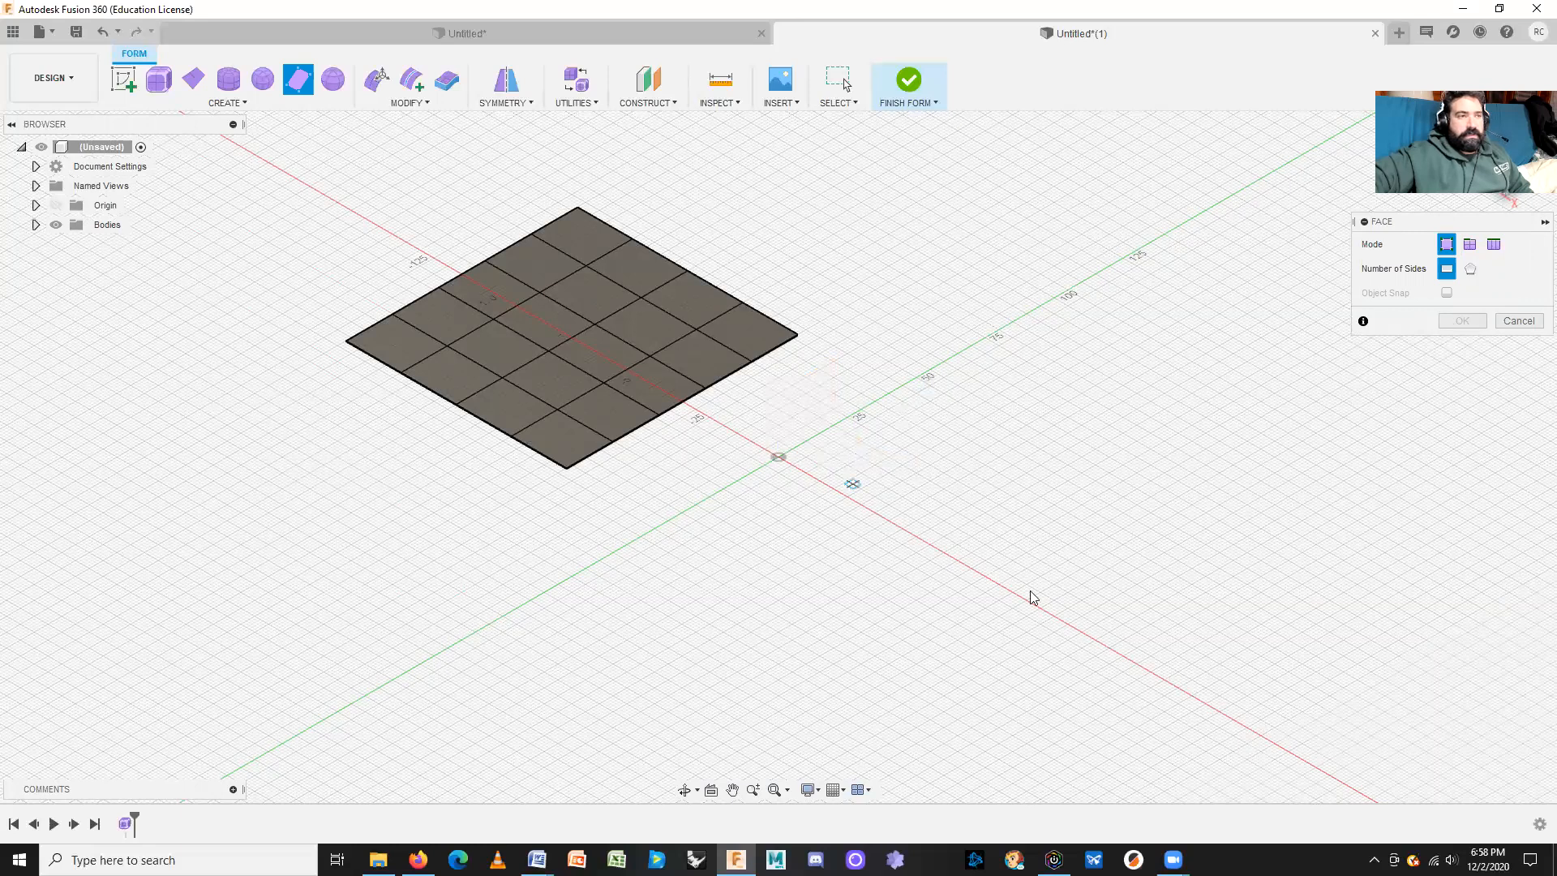
# Step: In Top view, draw the first two joined four-sided faces sharing a corner
pyautogui.click(1504, 147)
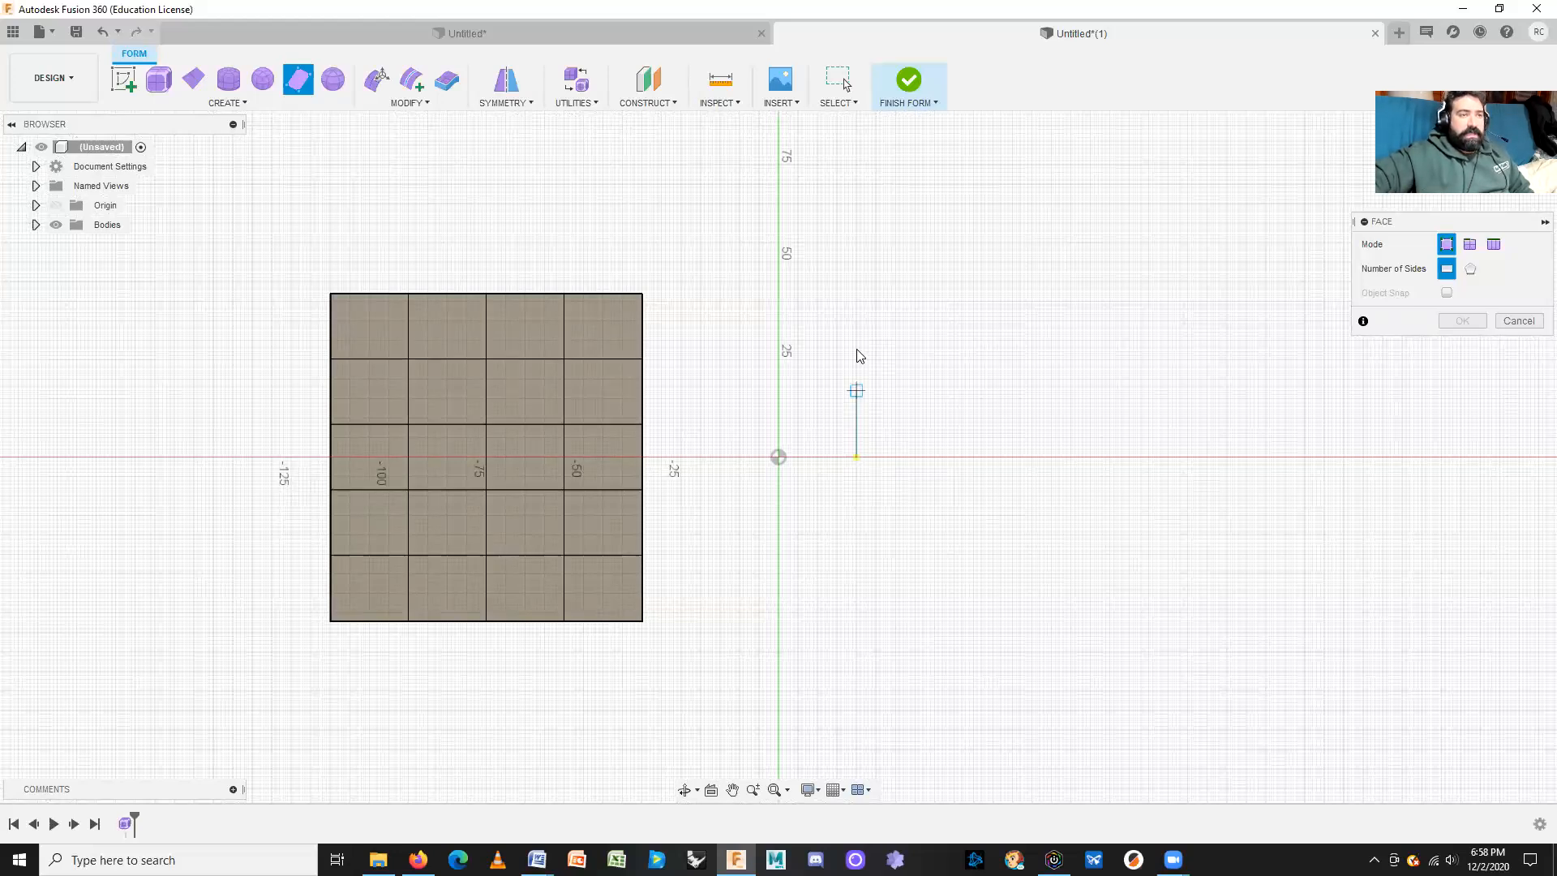
pyautogui.click(856, 305)
pyautogui.click(1047, 305)
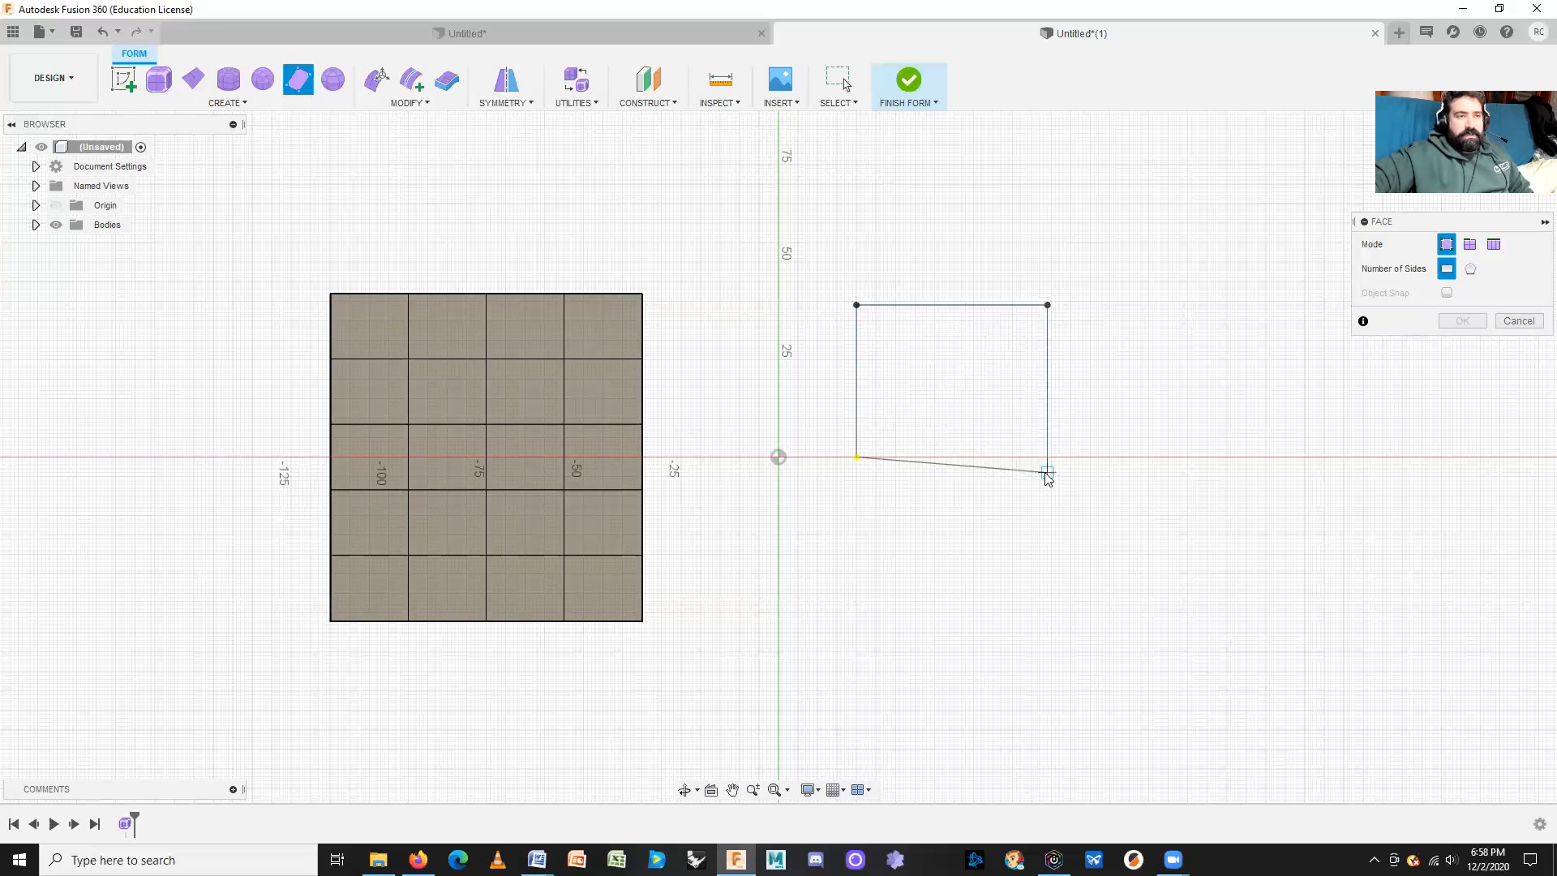
pyautogui.click(1005, 511)
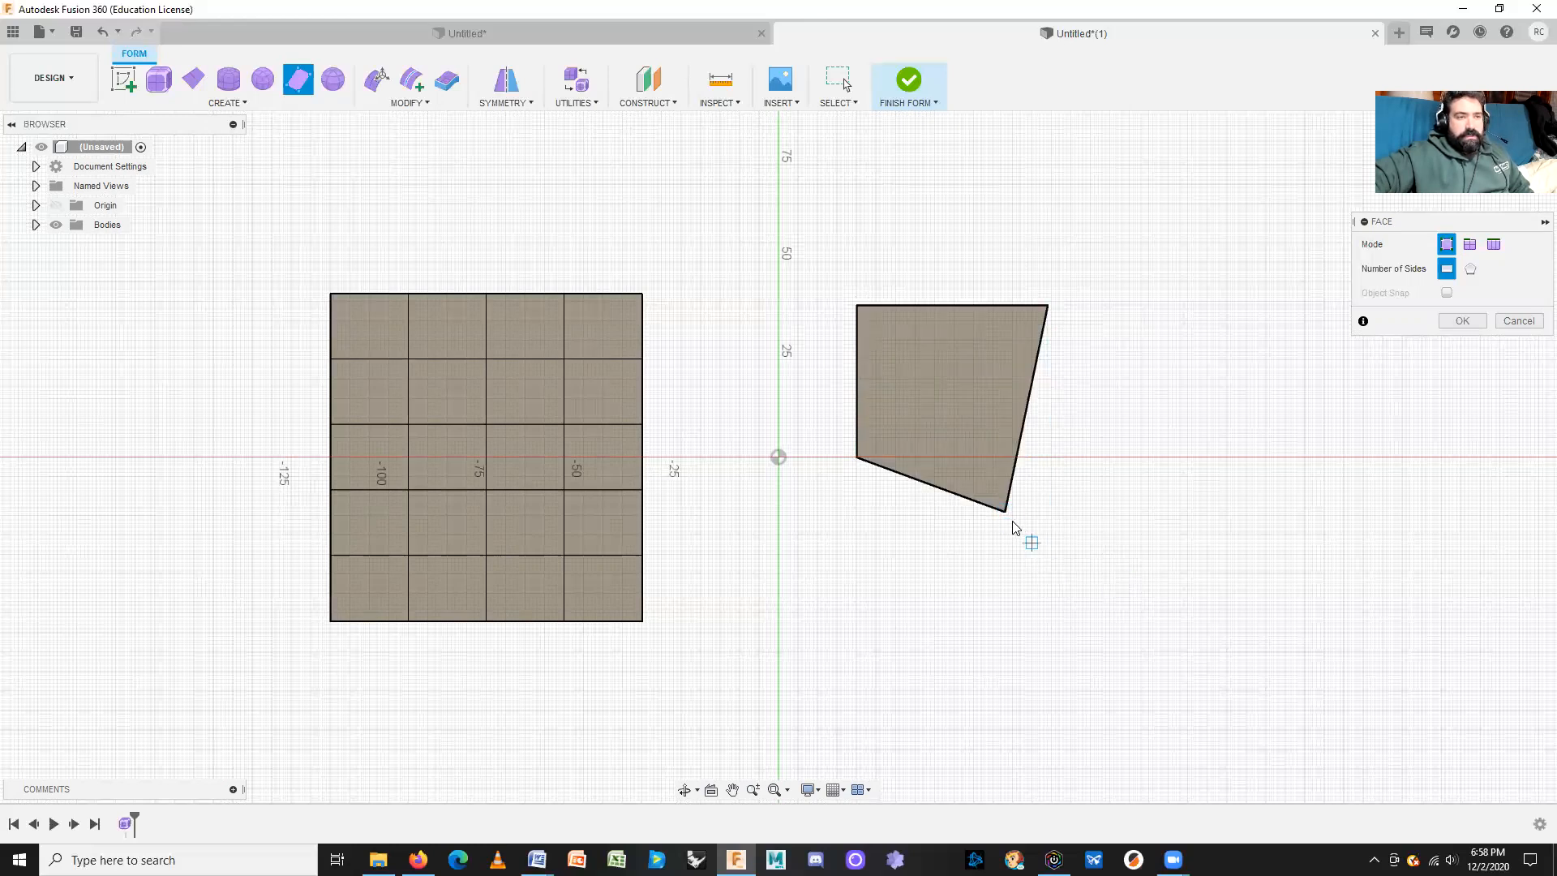
pyautogui.click(1175, 626)
pyautogui.click(1234, 404)
pyautogui.click(1046, 306)
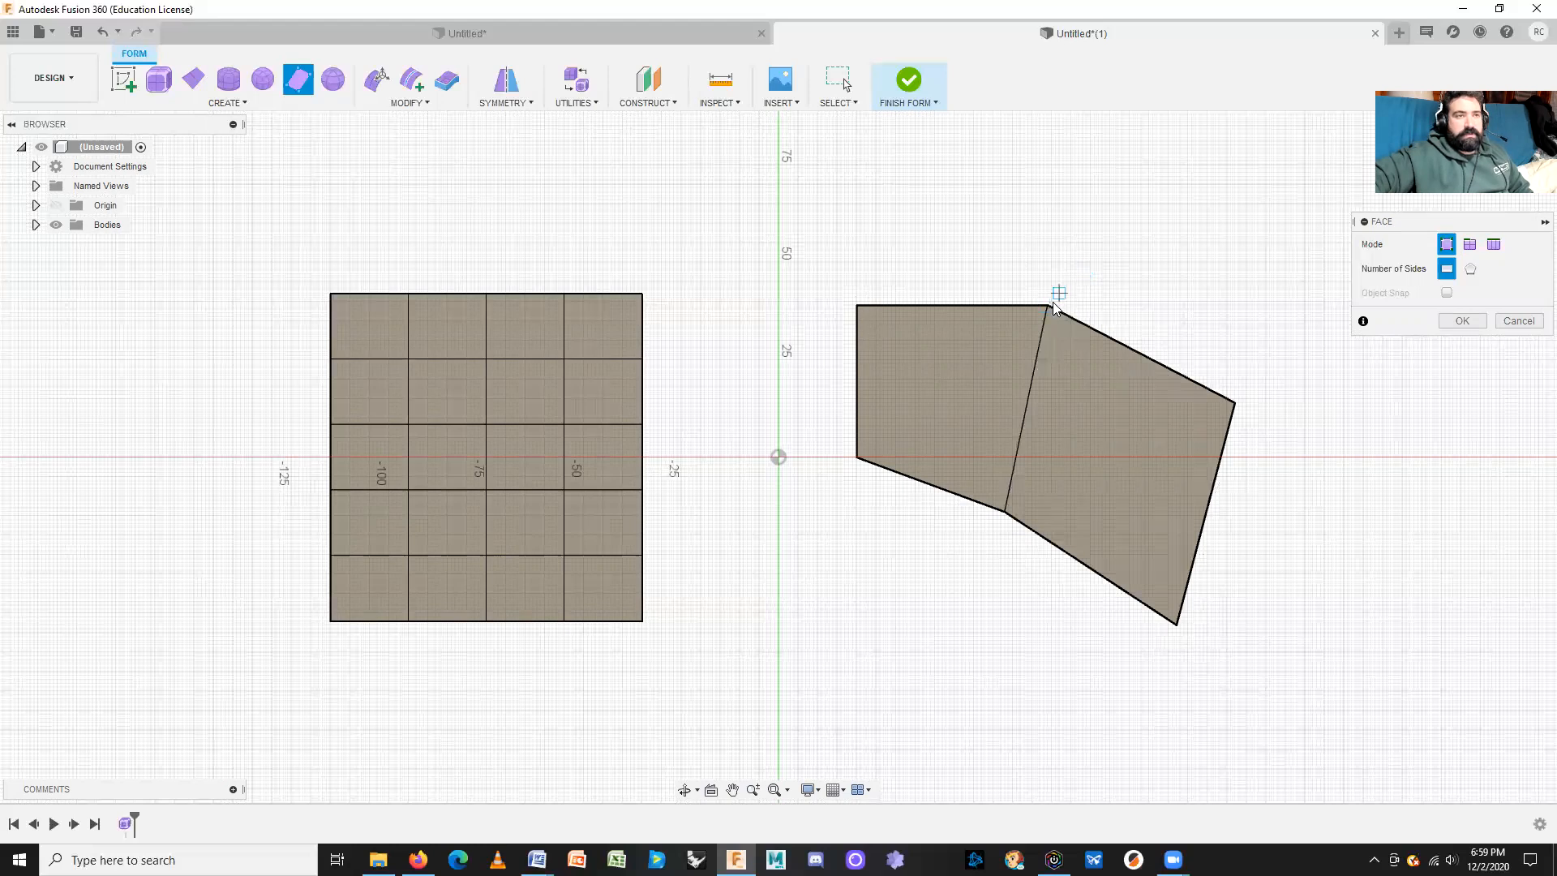
# Step: Add an upper face and a lower-right face meeting at the middle vertex
pyautogui.click(1048, 305)
pyautogui.click(1107, 216)
pyautogui.click(1313, 285)
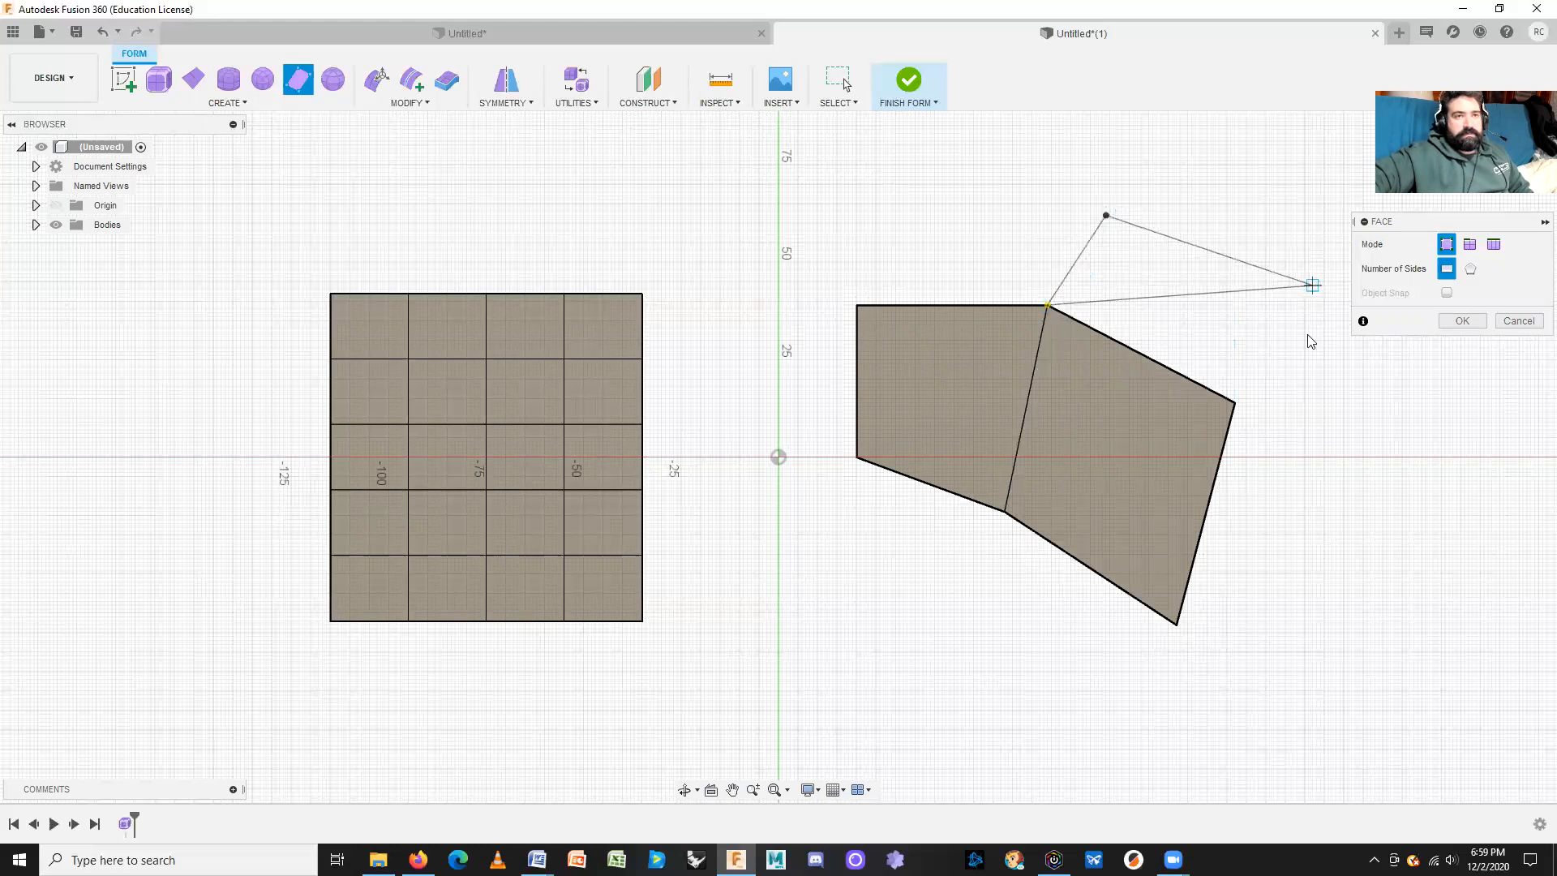
pyautogui.click(1233, 402)
pyautogui.click(1177, 623)
pyautogui.click(1480, 612)
pyautogui.click(1399, 390)
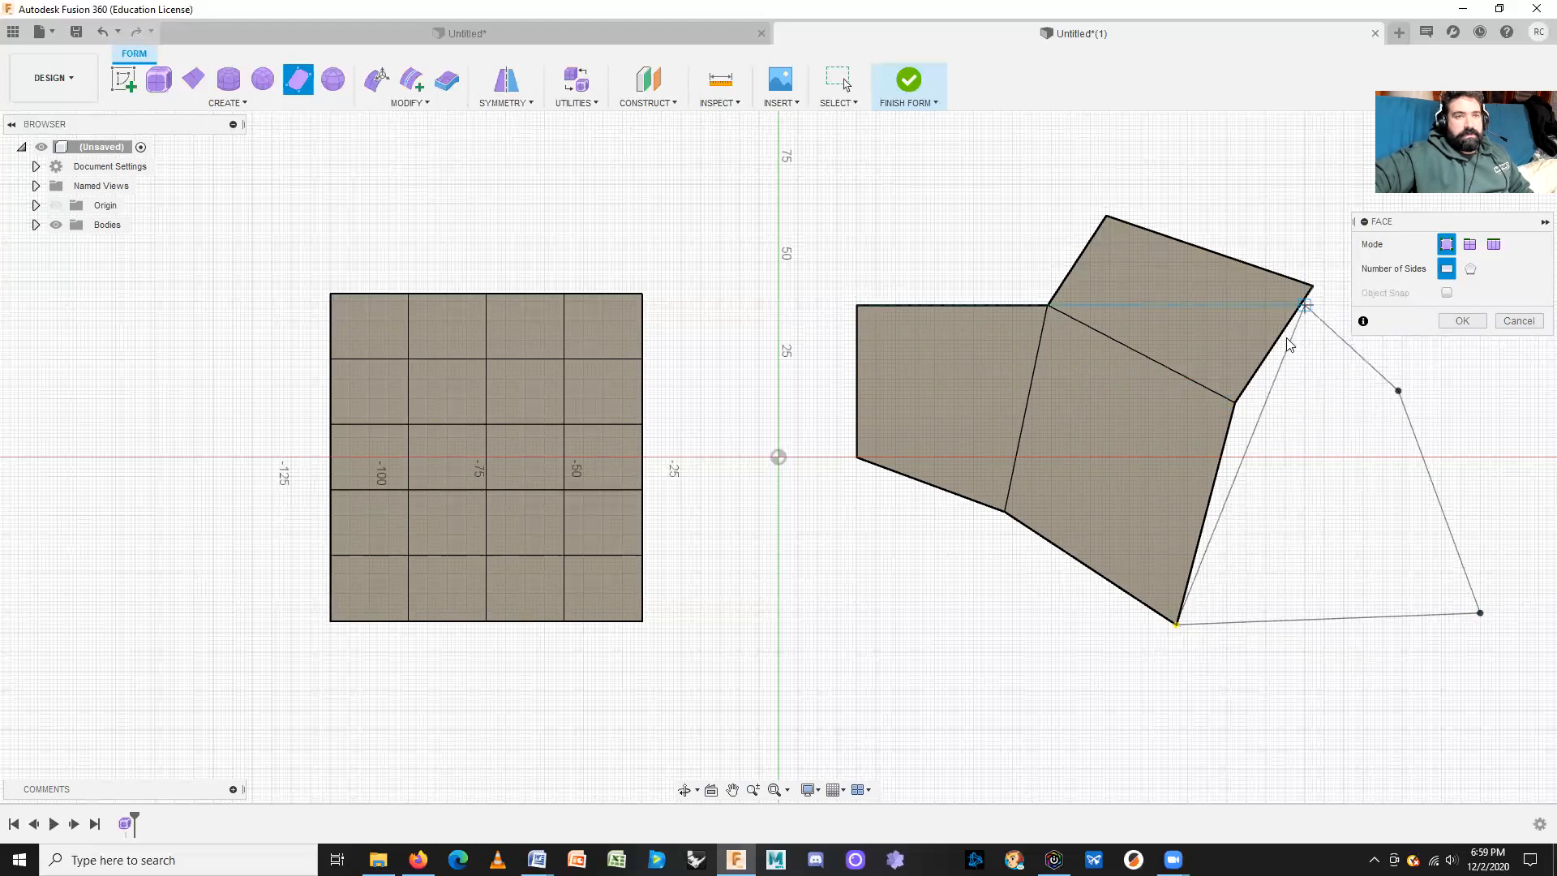
pyautogui.click(1235, 401)
# Step: Fill the remaining gap with a fifth face and confirm the five-face surface
pyautogui.click(1398, 390)
pyautogui.click(1312, 285)
pyautogui.click(1231, 403)
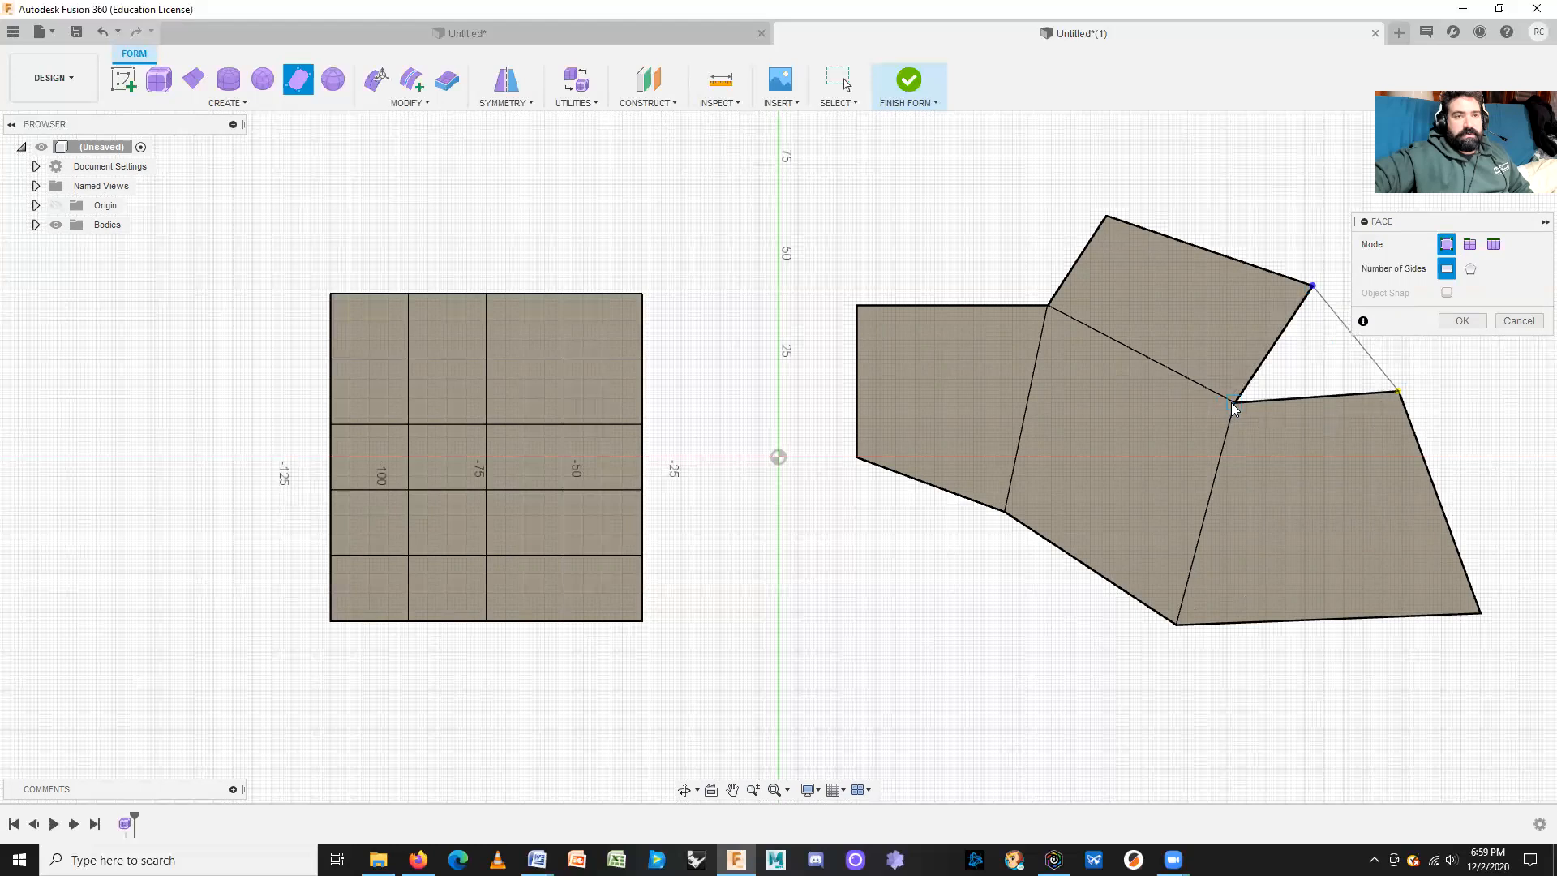
pyautogui.click(1398, 391)
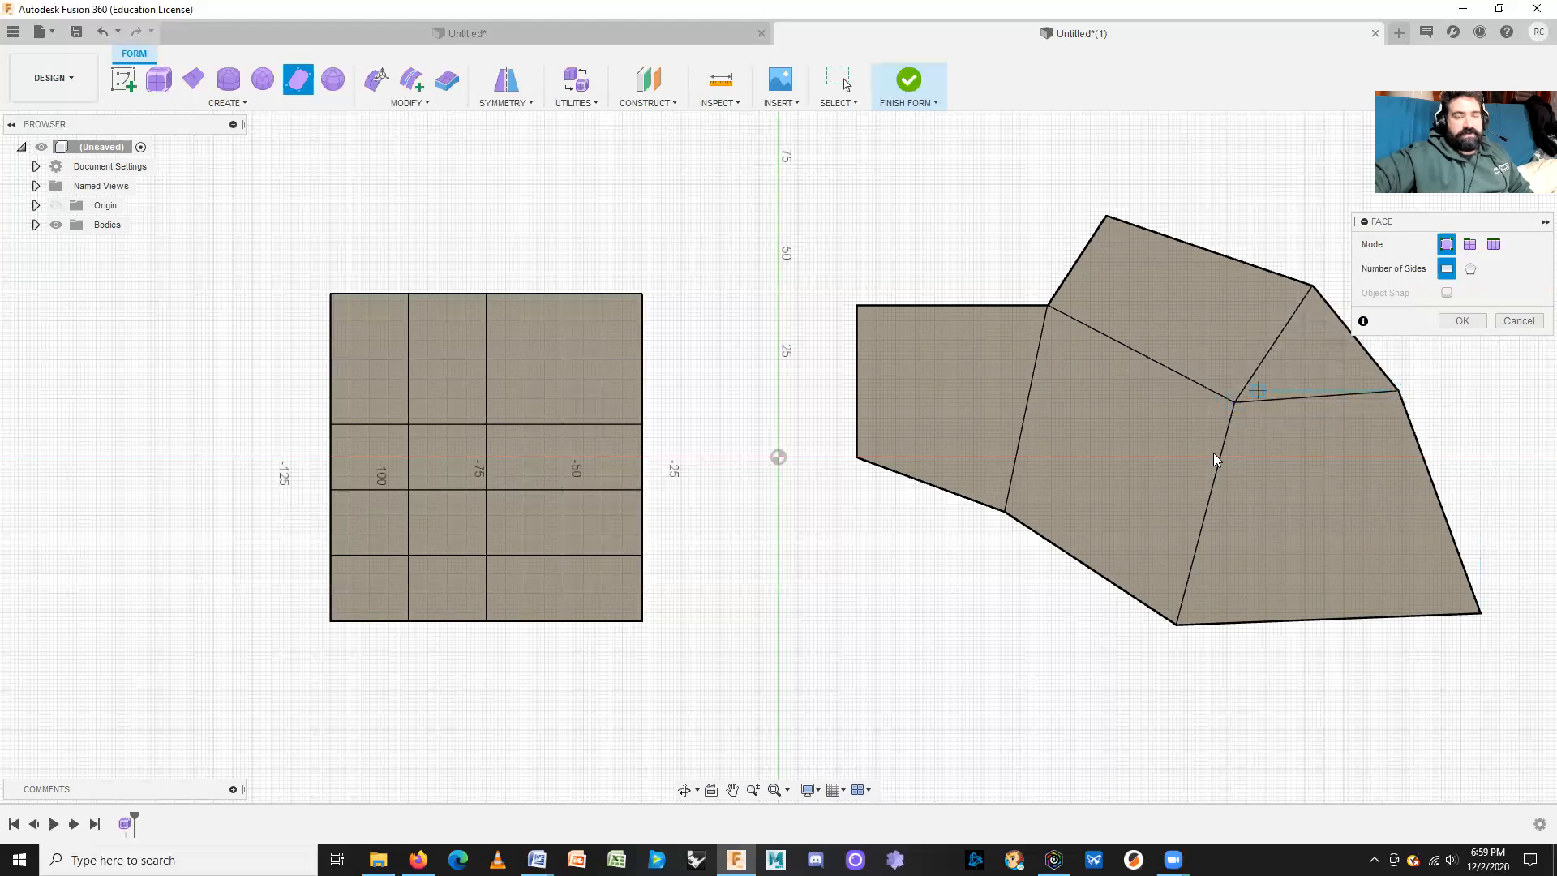
pyautogui.moveTo(1246, 444); pyautogui.dragTo(1033, 477, button='middle')
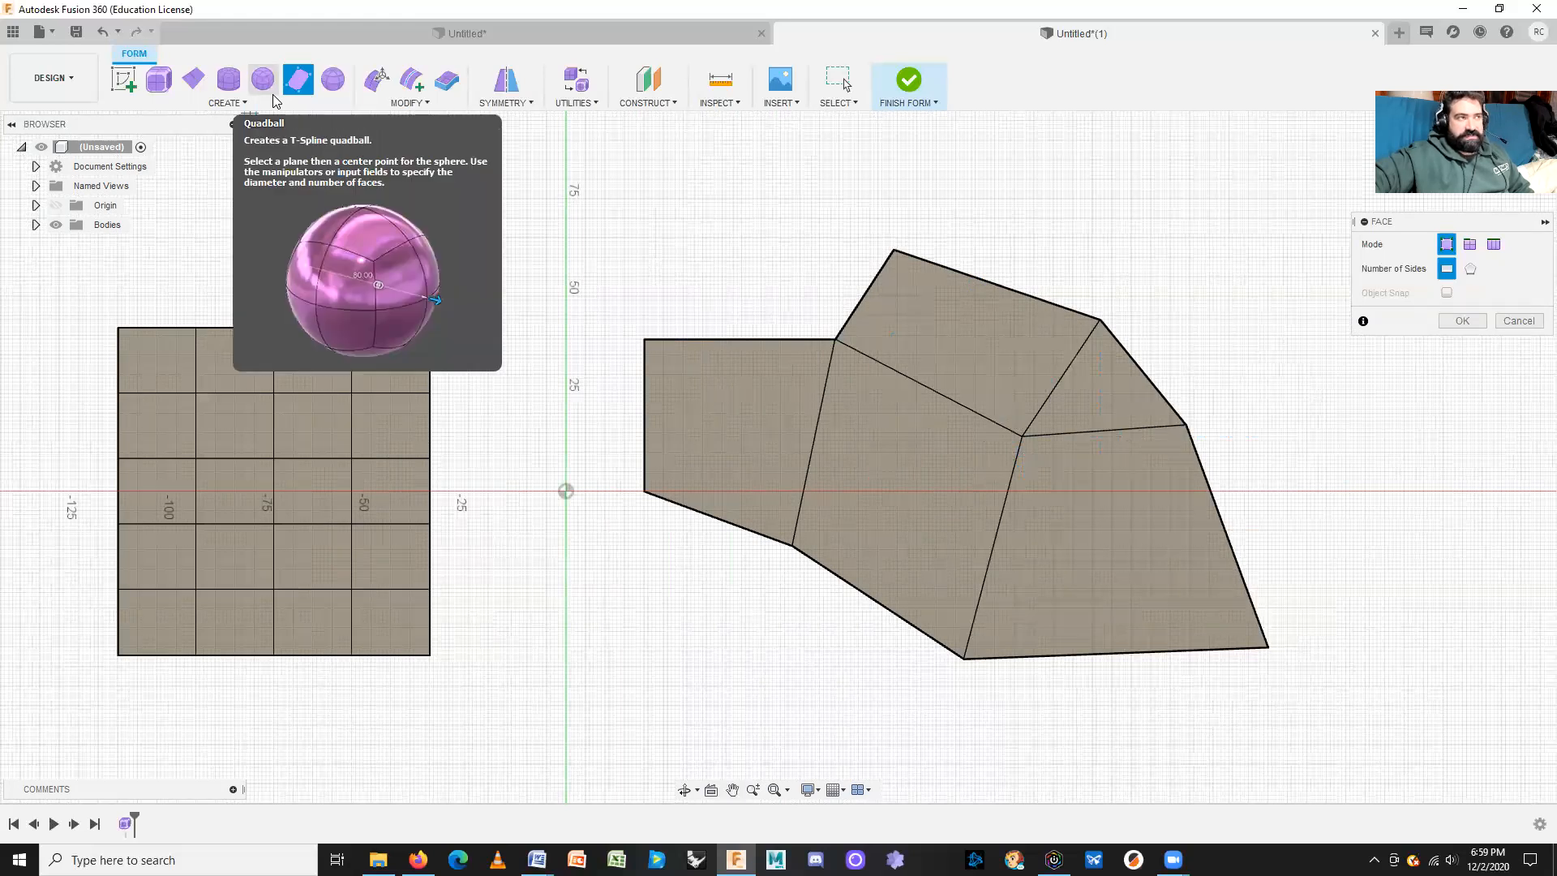
pyautogui.click(1475, 328)
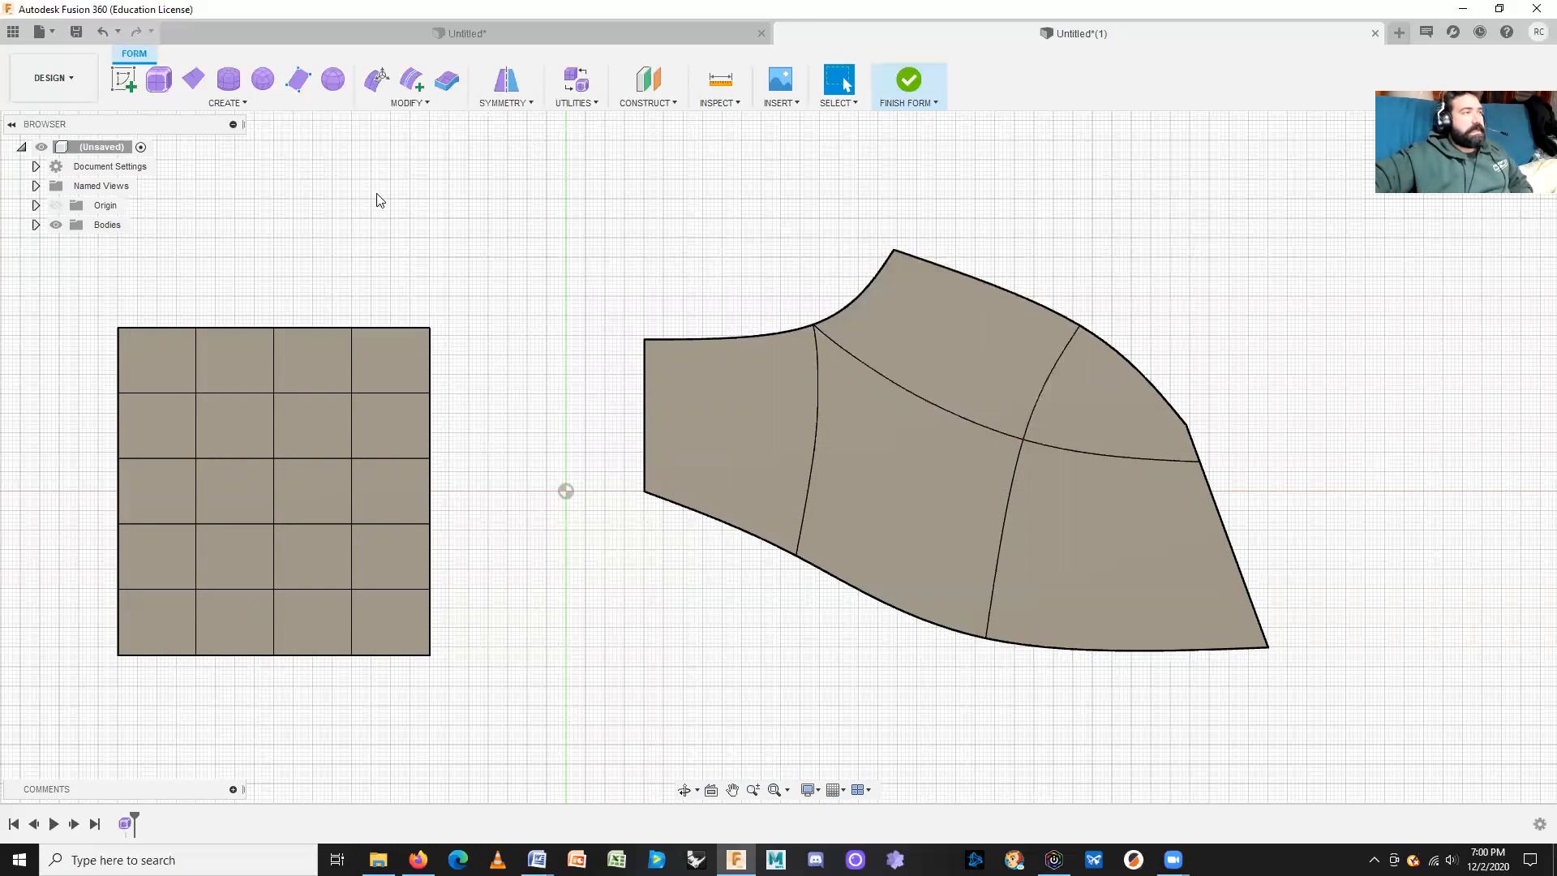
# Step: Open the Create menu of T-spline operations
pyautogui.click(221, 103)
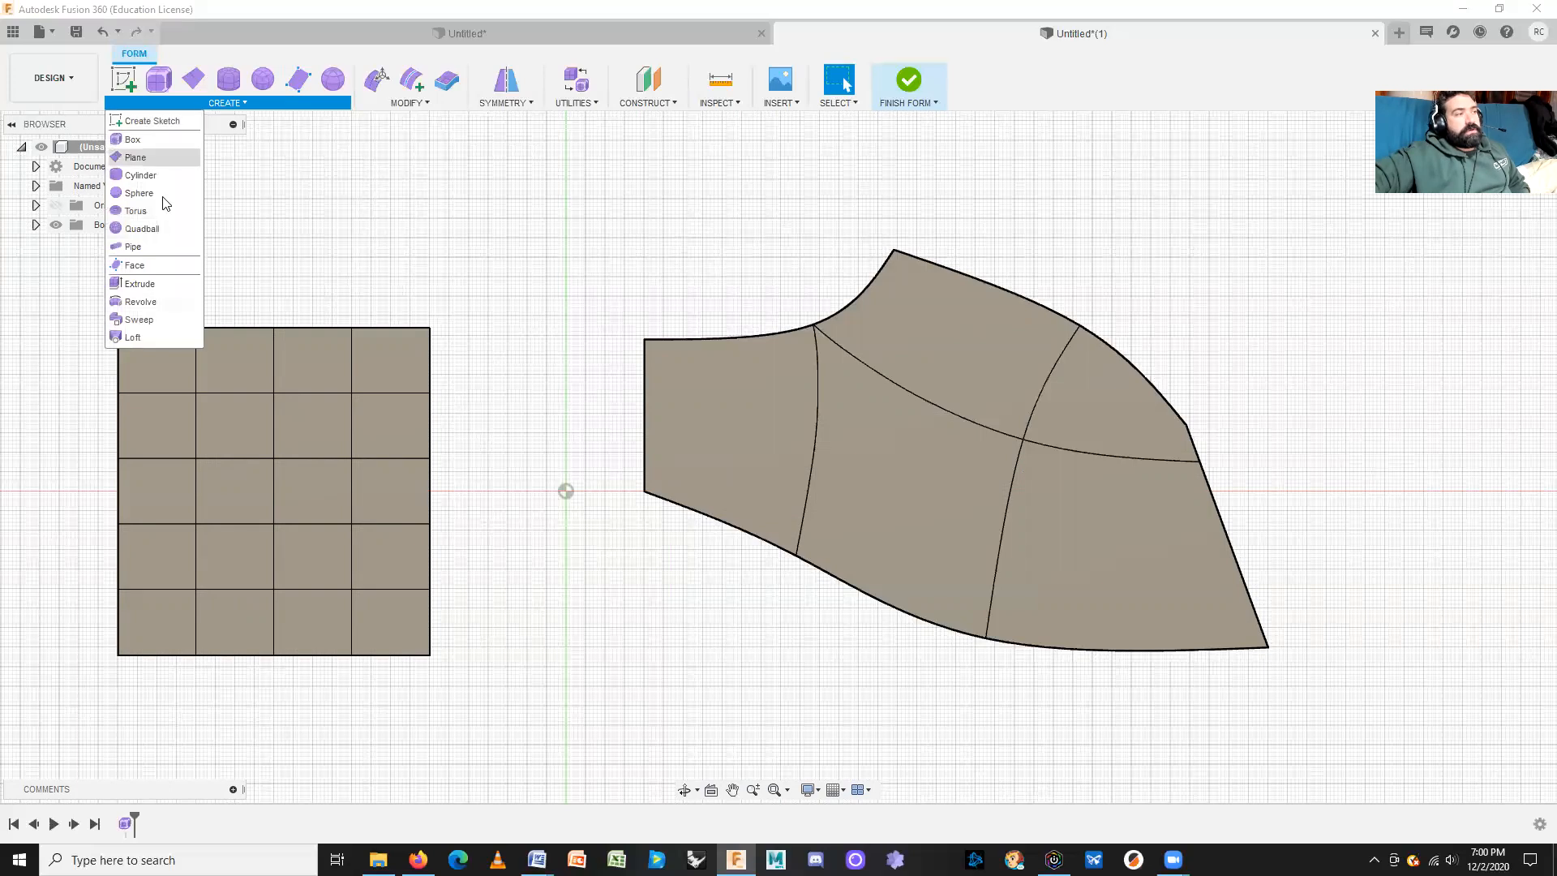
# Step: Extrude all five faces of the curved patch, replacing the single top-face pick, at 10 mm
pyautogui.click(139, 284)
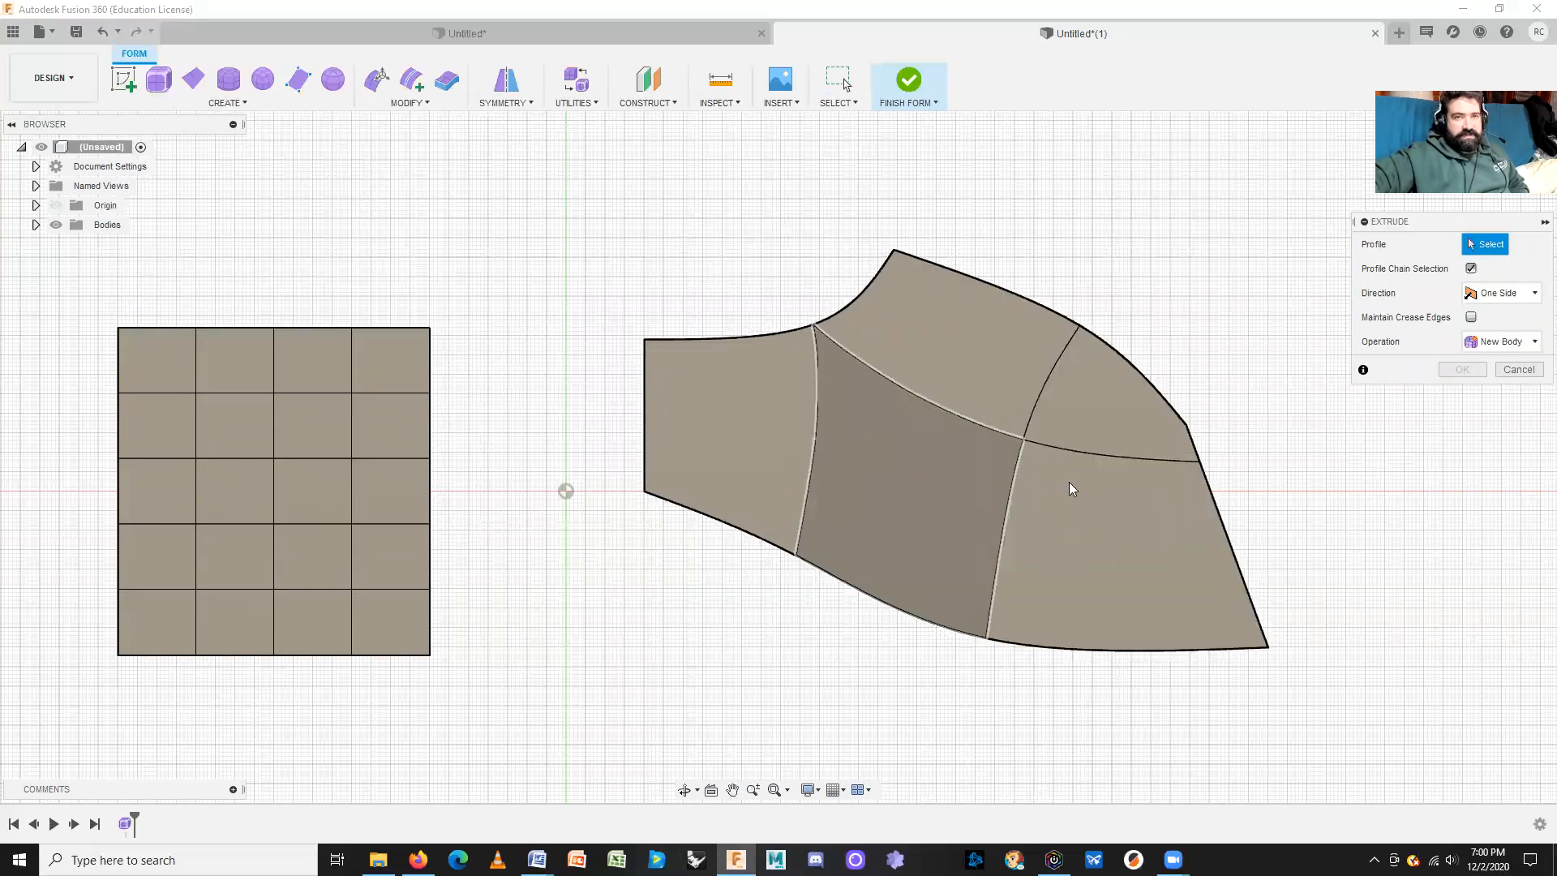
pyautogui.click(952, 373)
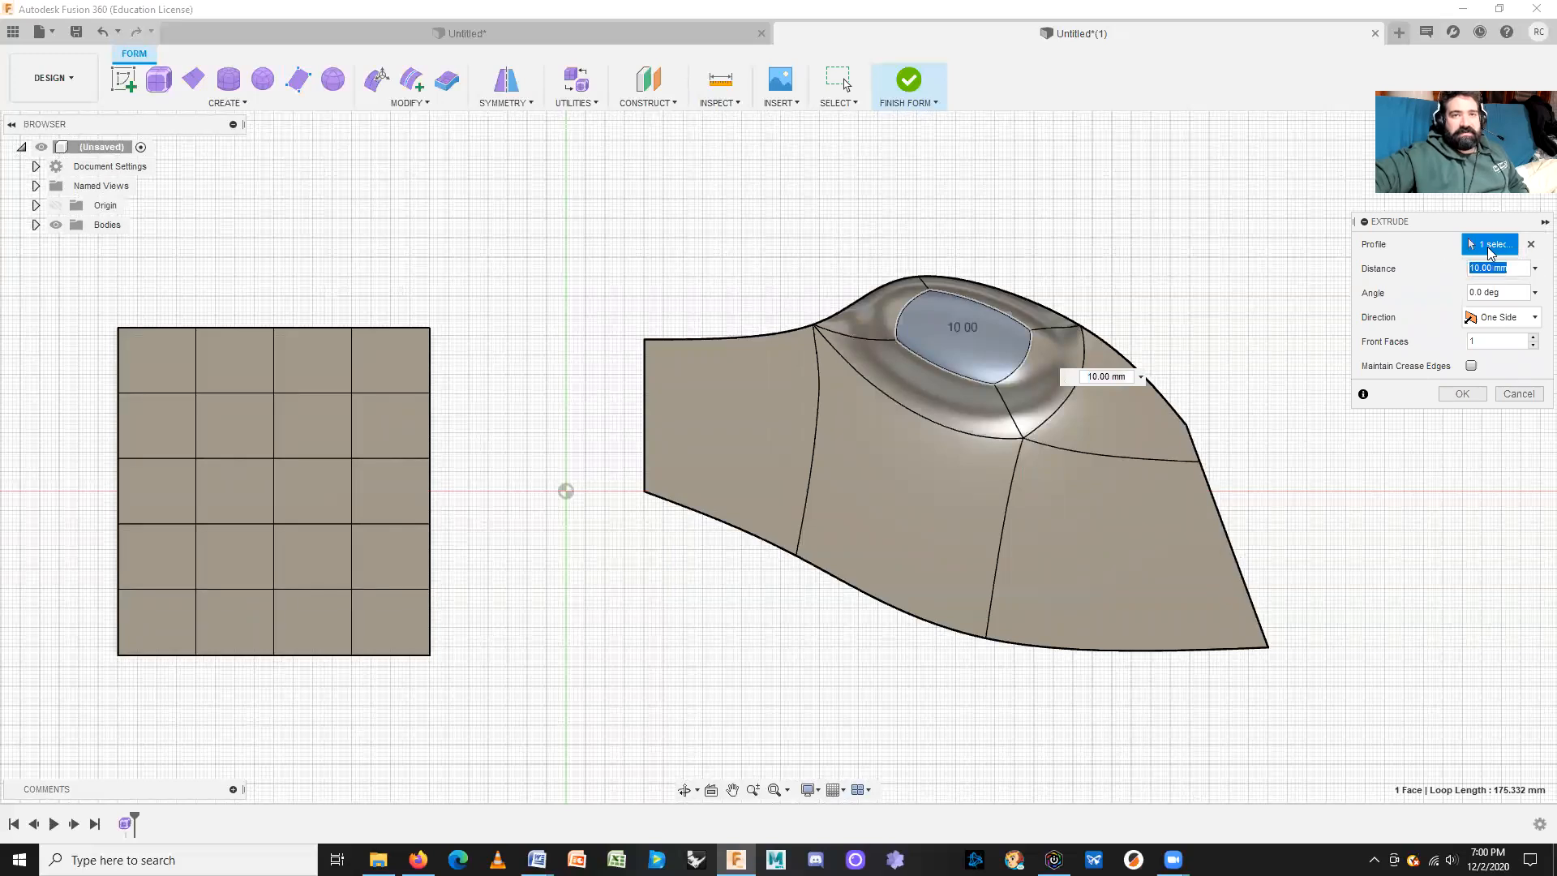
pyautogui.click(1531, 244)
pyautogui.moveTo(594, 192); pyautogui.dragTo(1356, 716)
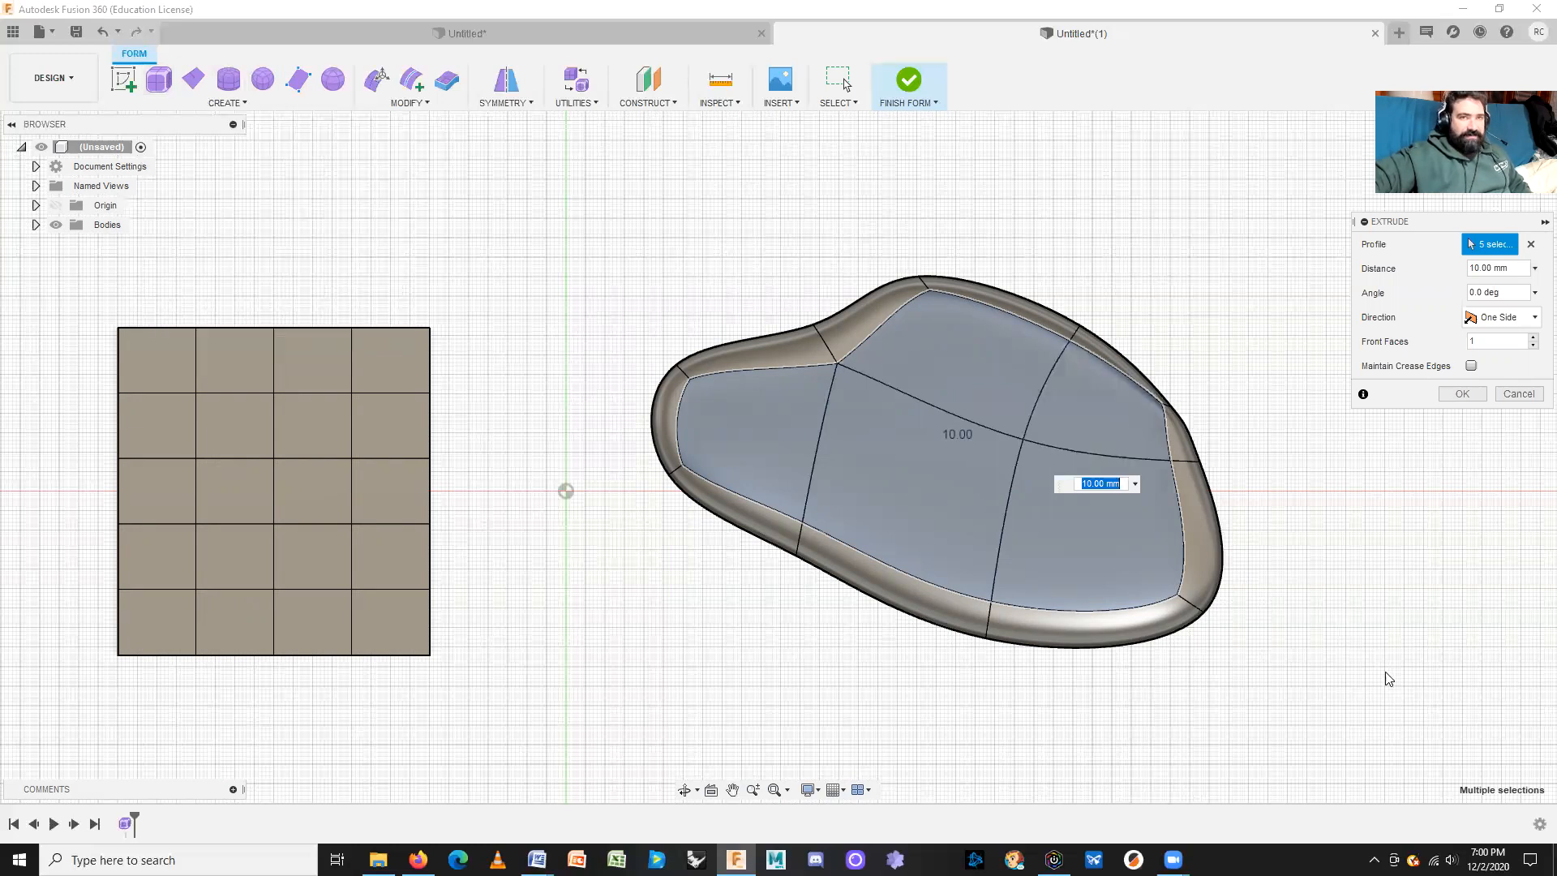
pyautogui.keyDown('shift'); pyautogui.moveTo(1373, 698); pyautogui.dragTo(1335, 604, button='middle'); pyautogui.keyUp('shift')
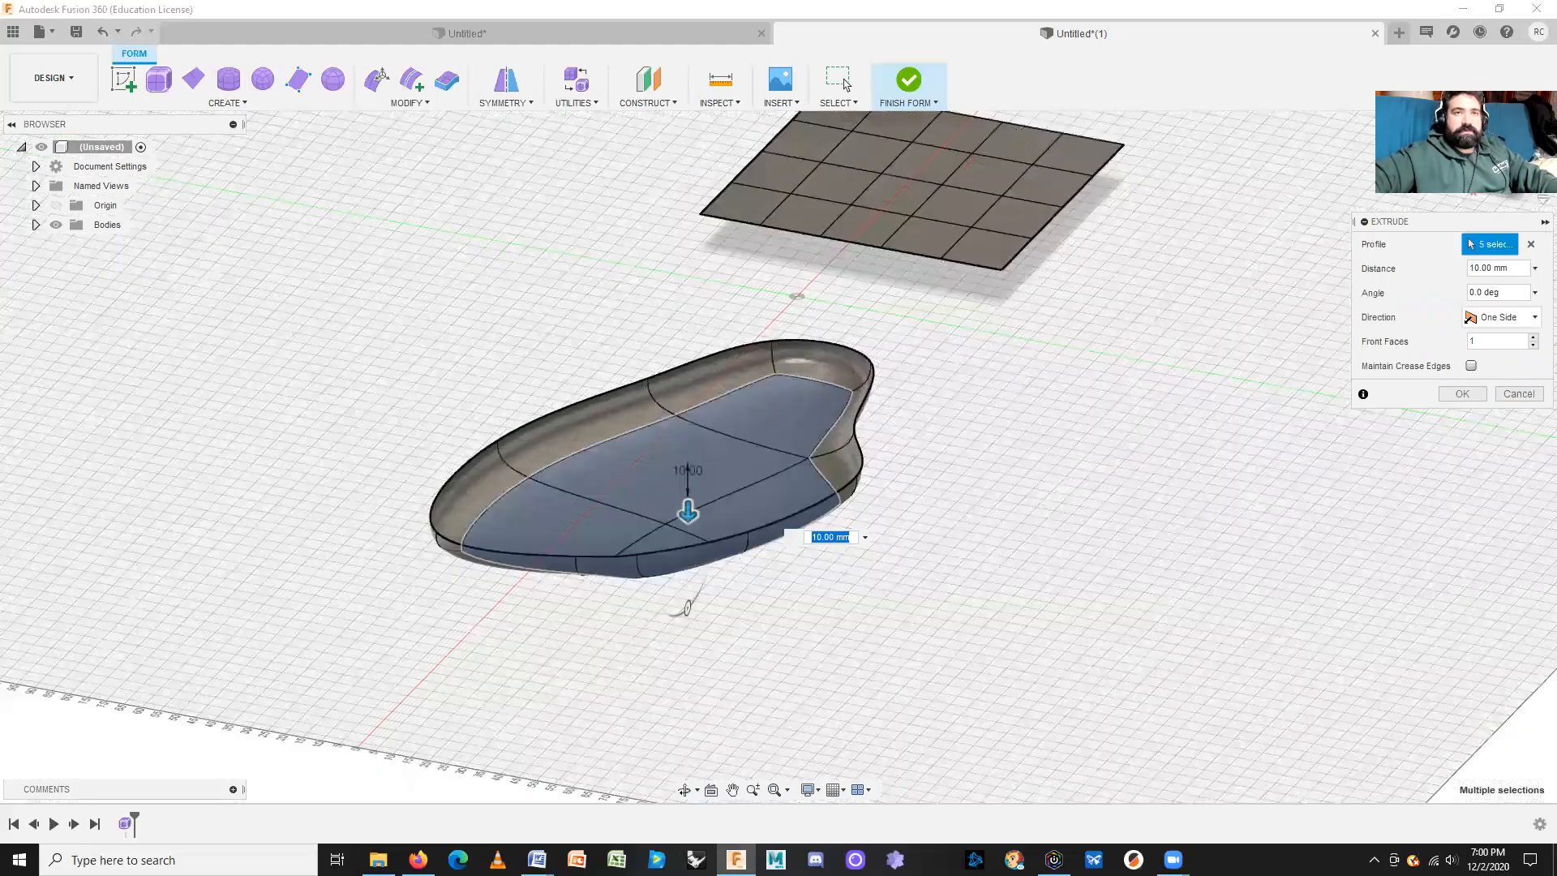
# Step: Adjust the Front Faces slider and reverse the five-face extrusion to -10 mm
pyautogui.click(1465, 128)
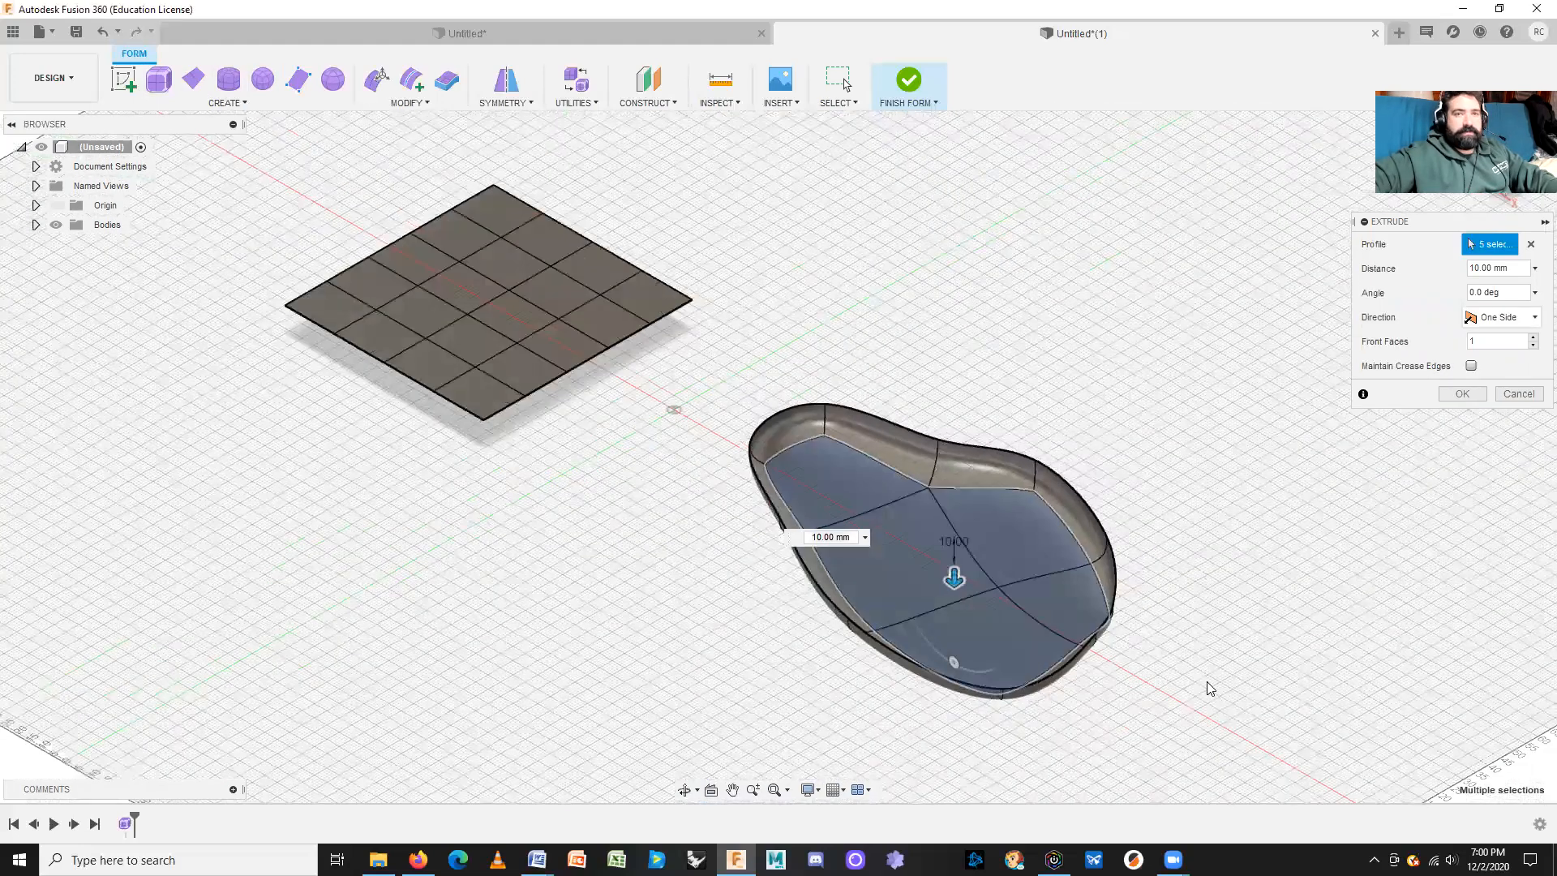
pyautogui.scroll(-2, 1194, 701)
pyautogui.scroll(5, 1177, 693)
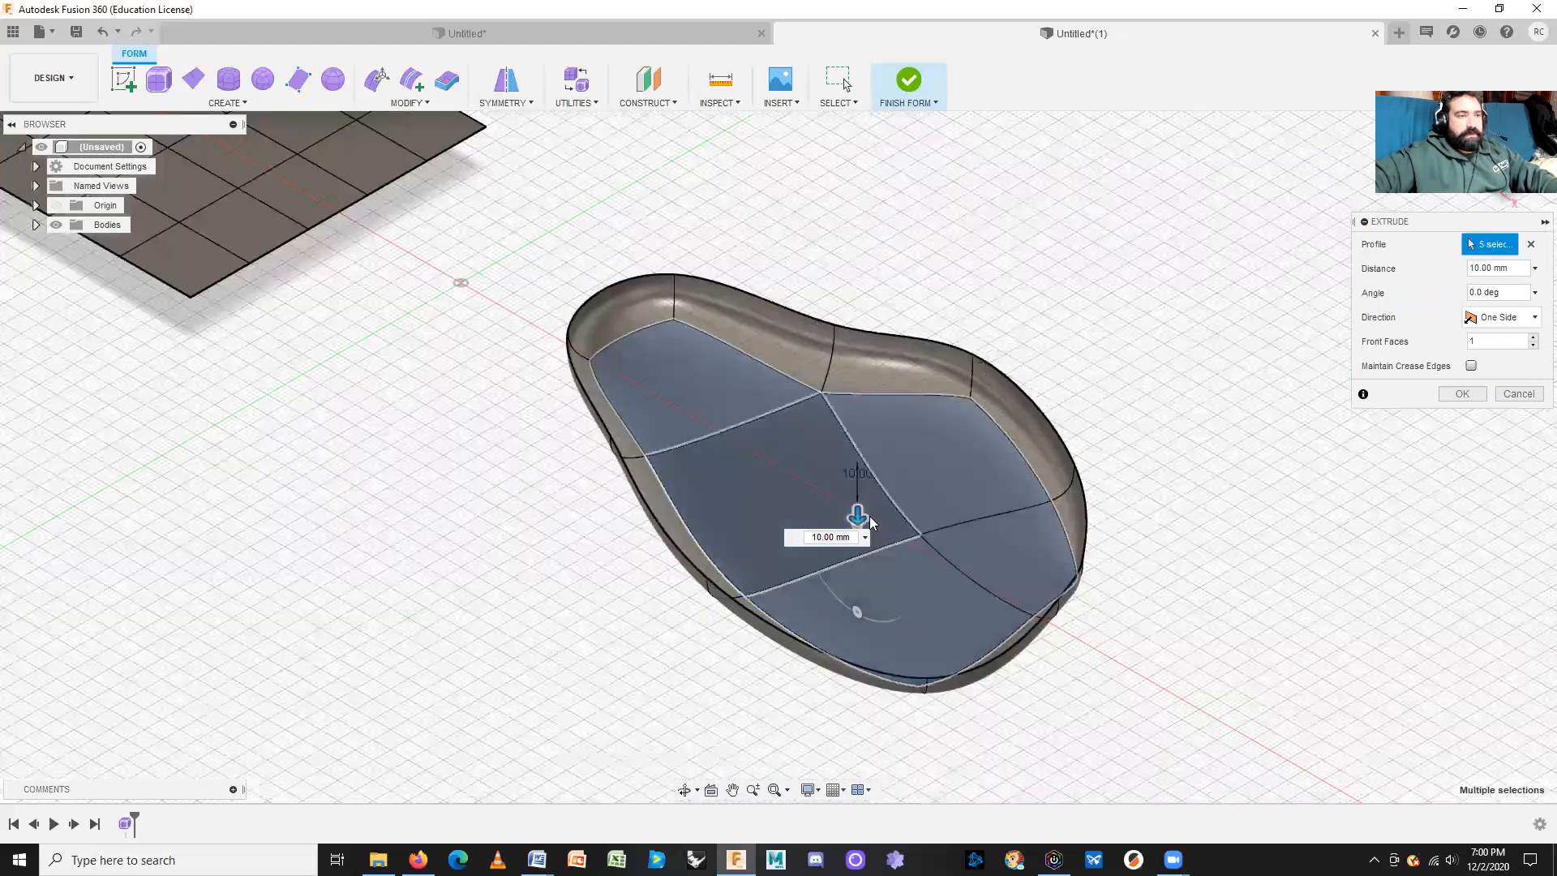
pyautogui.moveTo(858, 517); pyautogui.dragTo(850, 348)
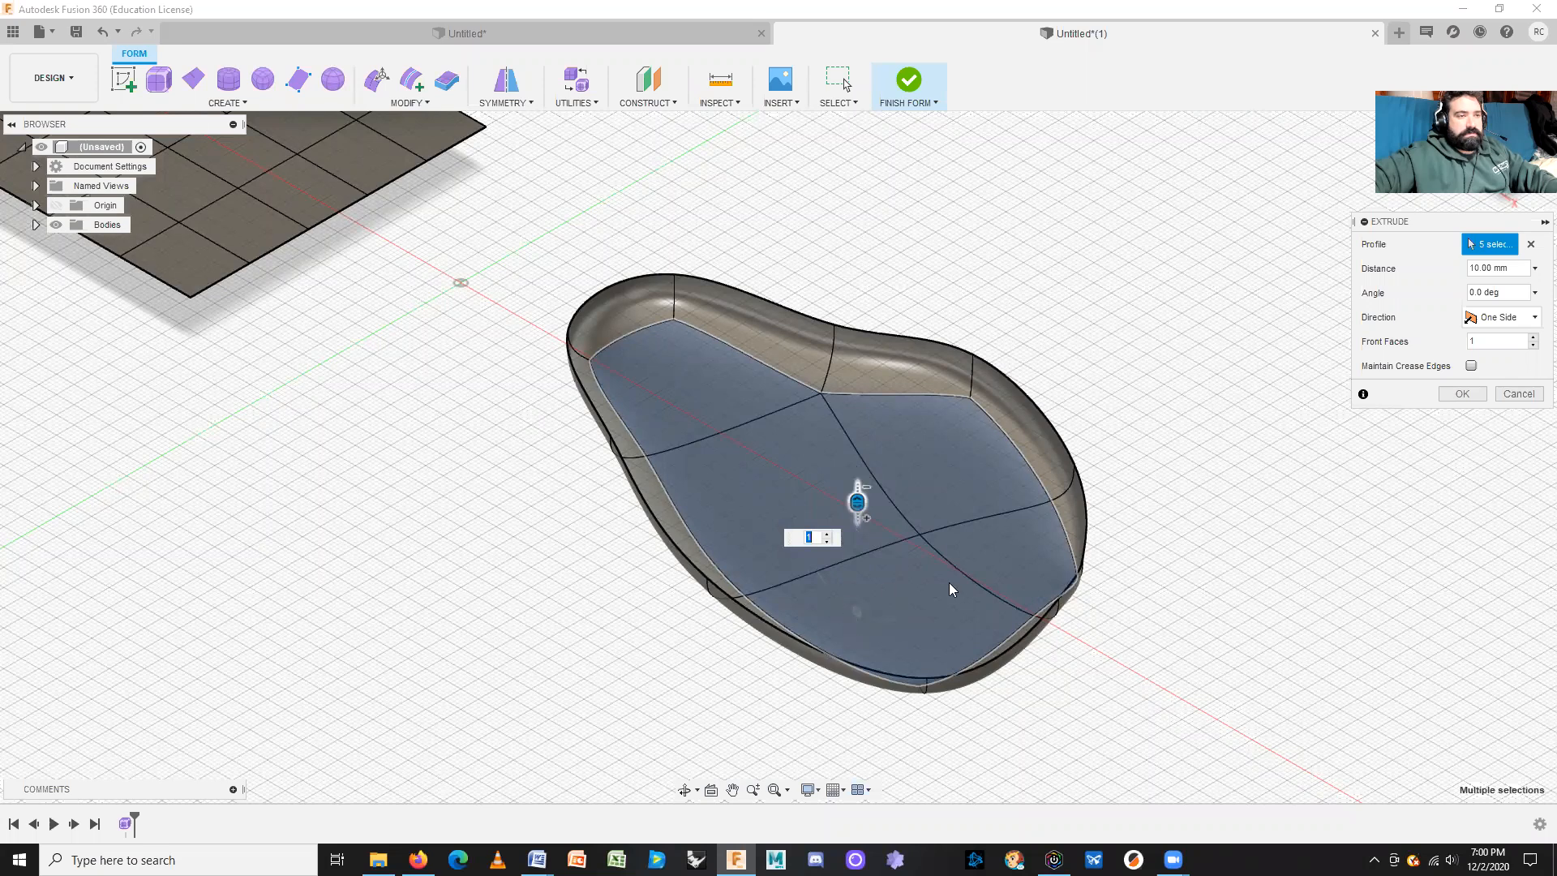
pyautogui.keyDown('shift'); pyautogui.moveTo(1172, 668); pyautogui.dragTo(1107, 406, button='middle'); pyautogui.keyUp('shift')
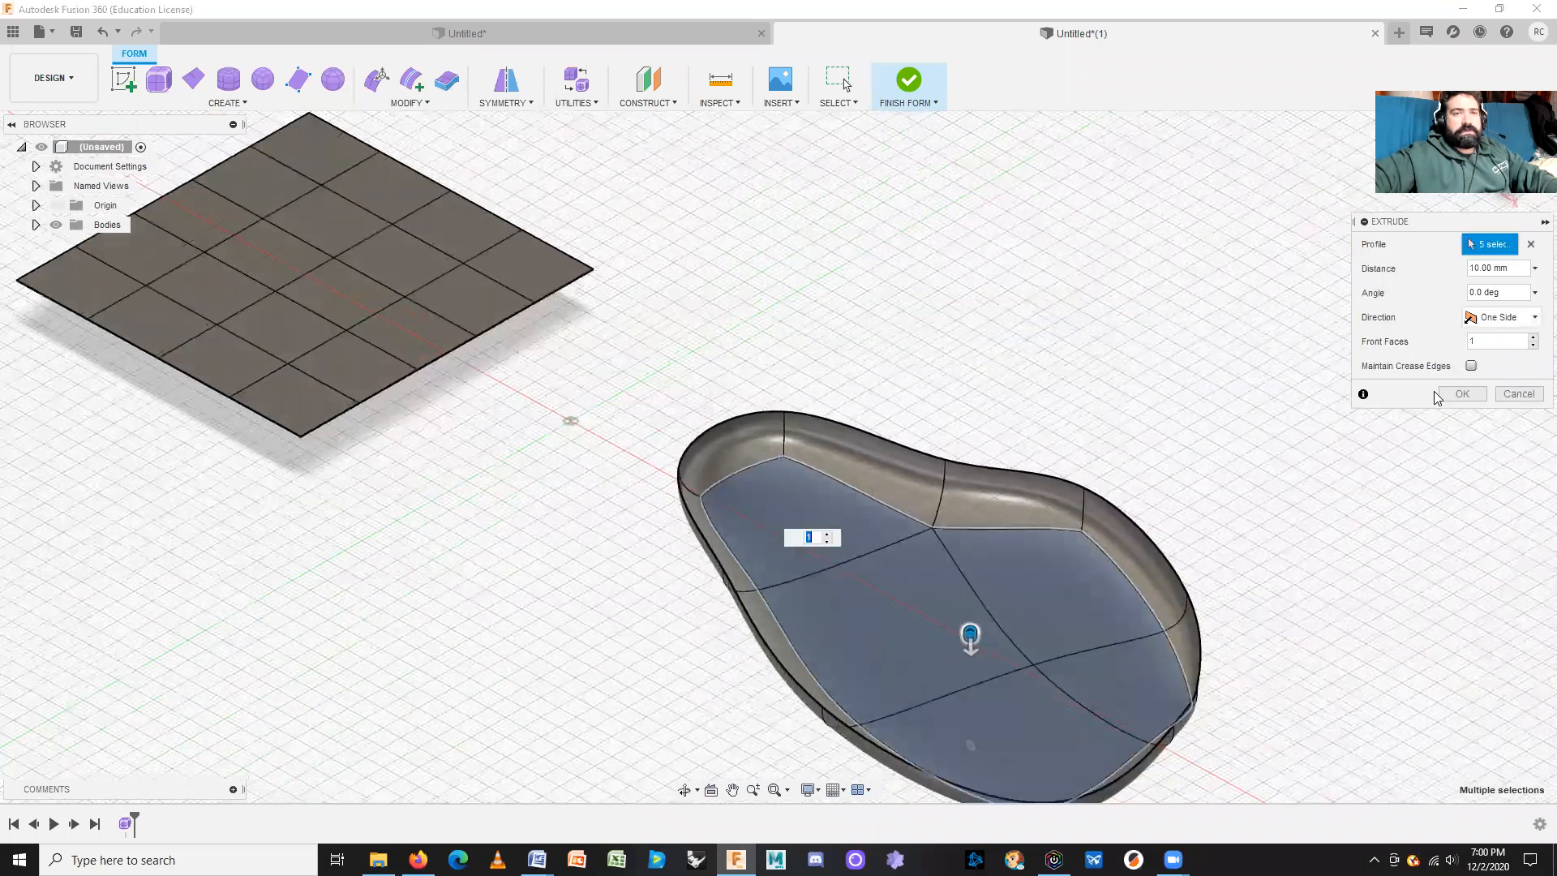
pyautogui.click(1473, 271)
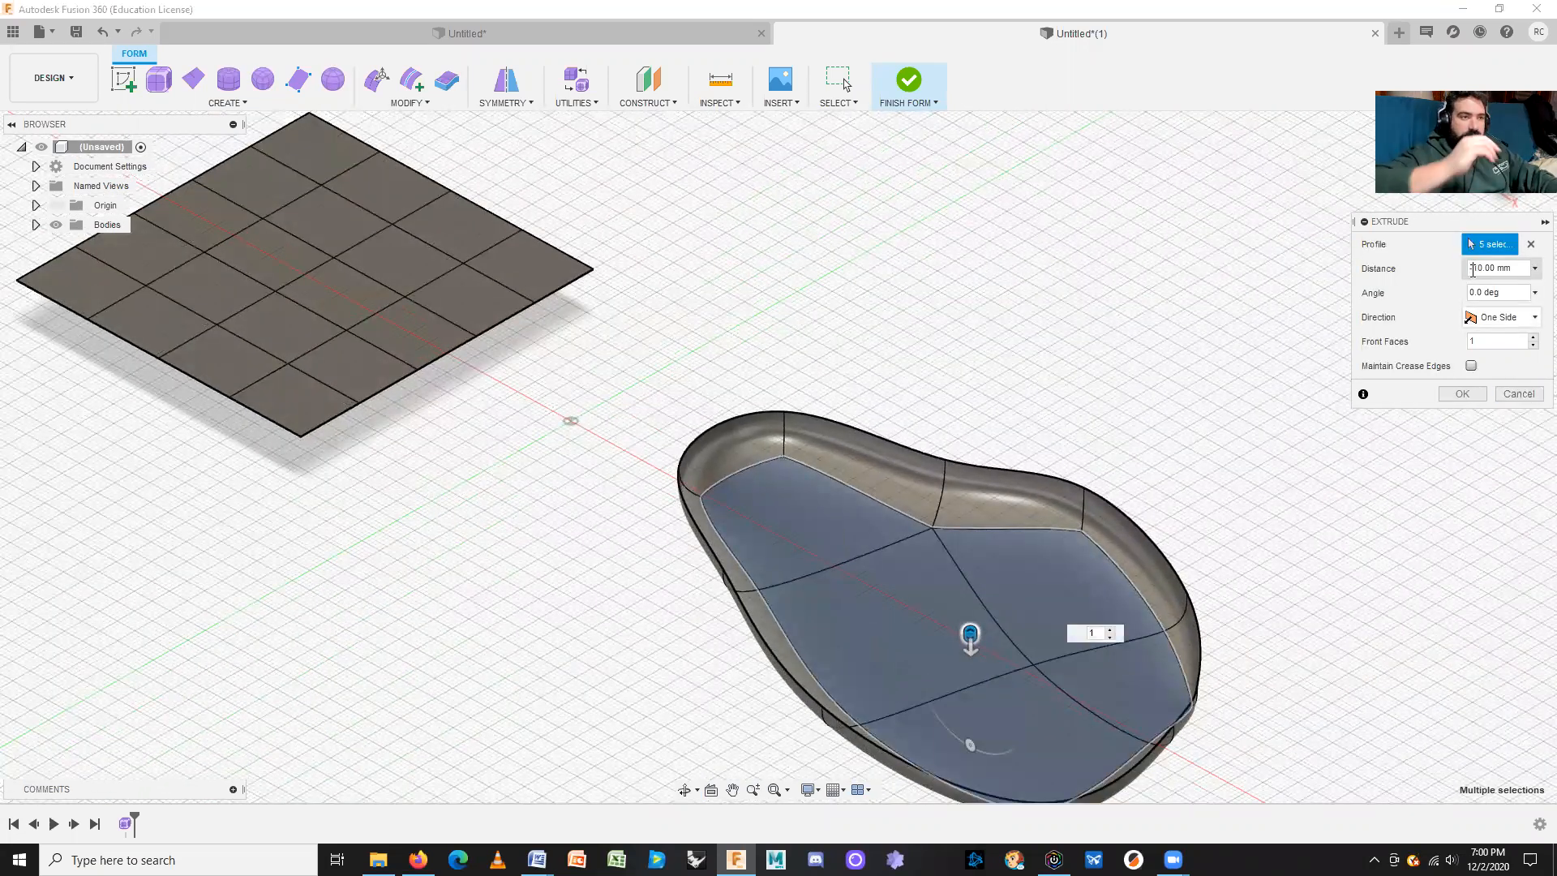
pyautogui.write('1')
pyautogui.write('-')
pyautogui.scroll(2, 1227, 560)
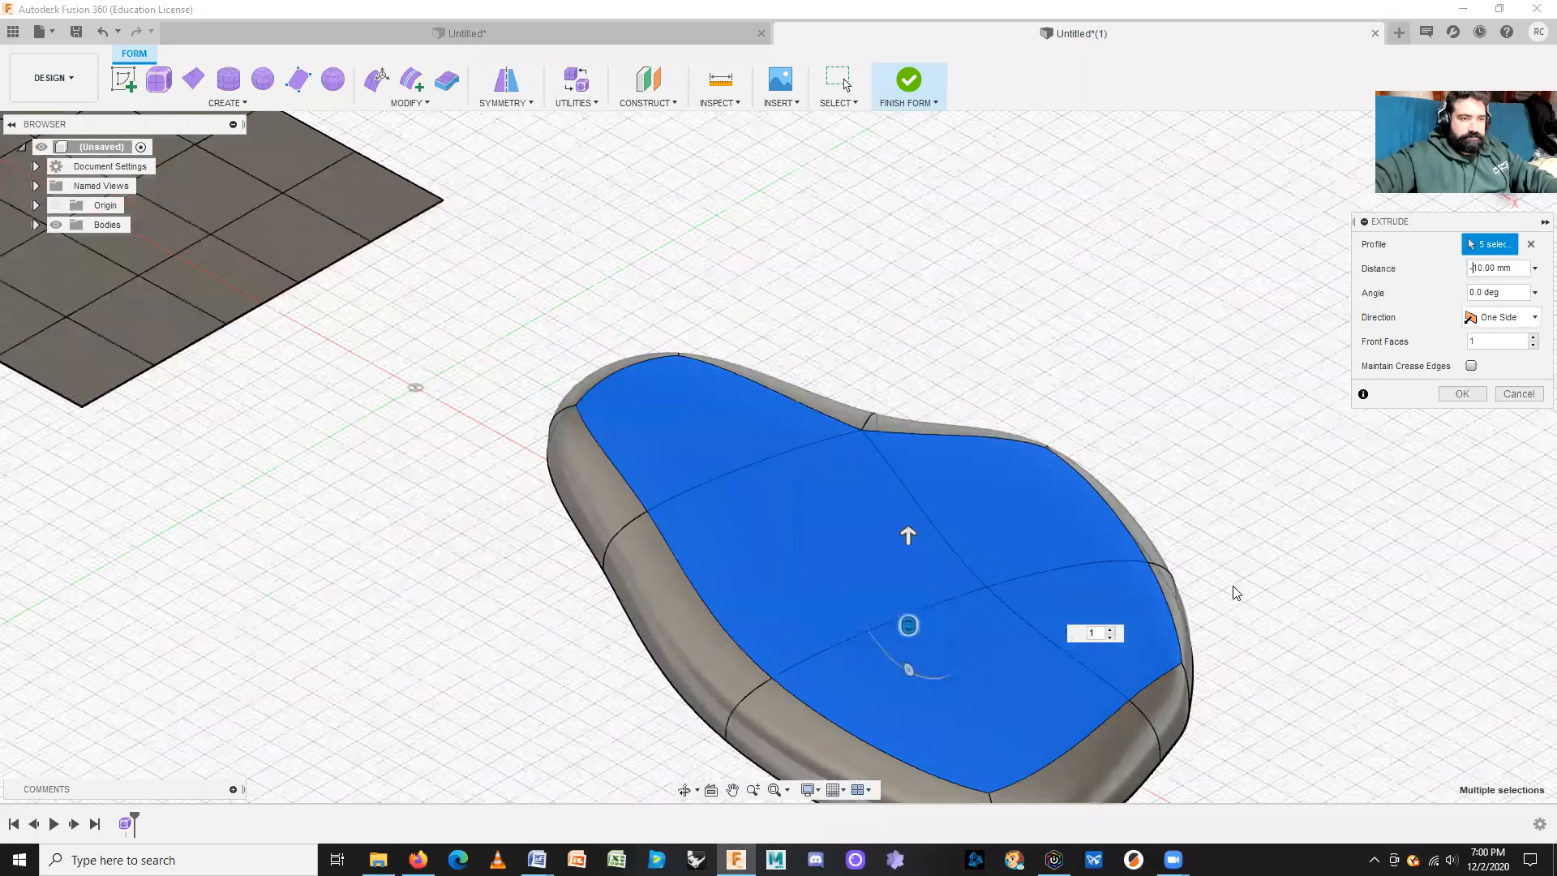
pyautogui.scroll(-3, 1178, 552)
# Step: Drag the extrusion to -18 mm, trying more Front Faces before returning to 1
pyautogui.keyDown('shift'); pyautogui.moveTo(1254, 649); pyautogui.dragTo(1249, 637, button='middle'); pyautogui.keyUp('shift')
pyautogui.moveTo(890, 532); pyautogui.dragTo(891, 472)
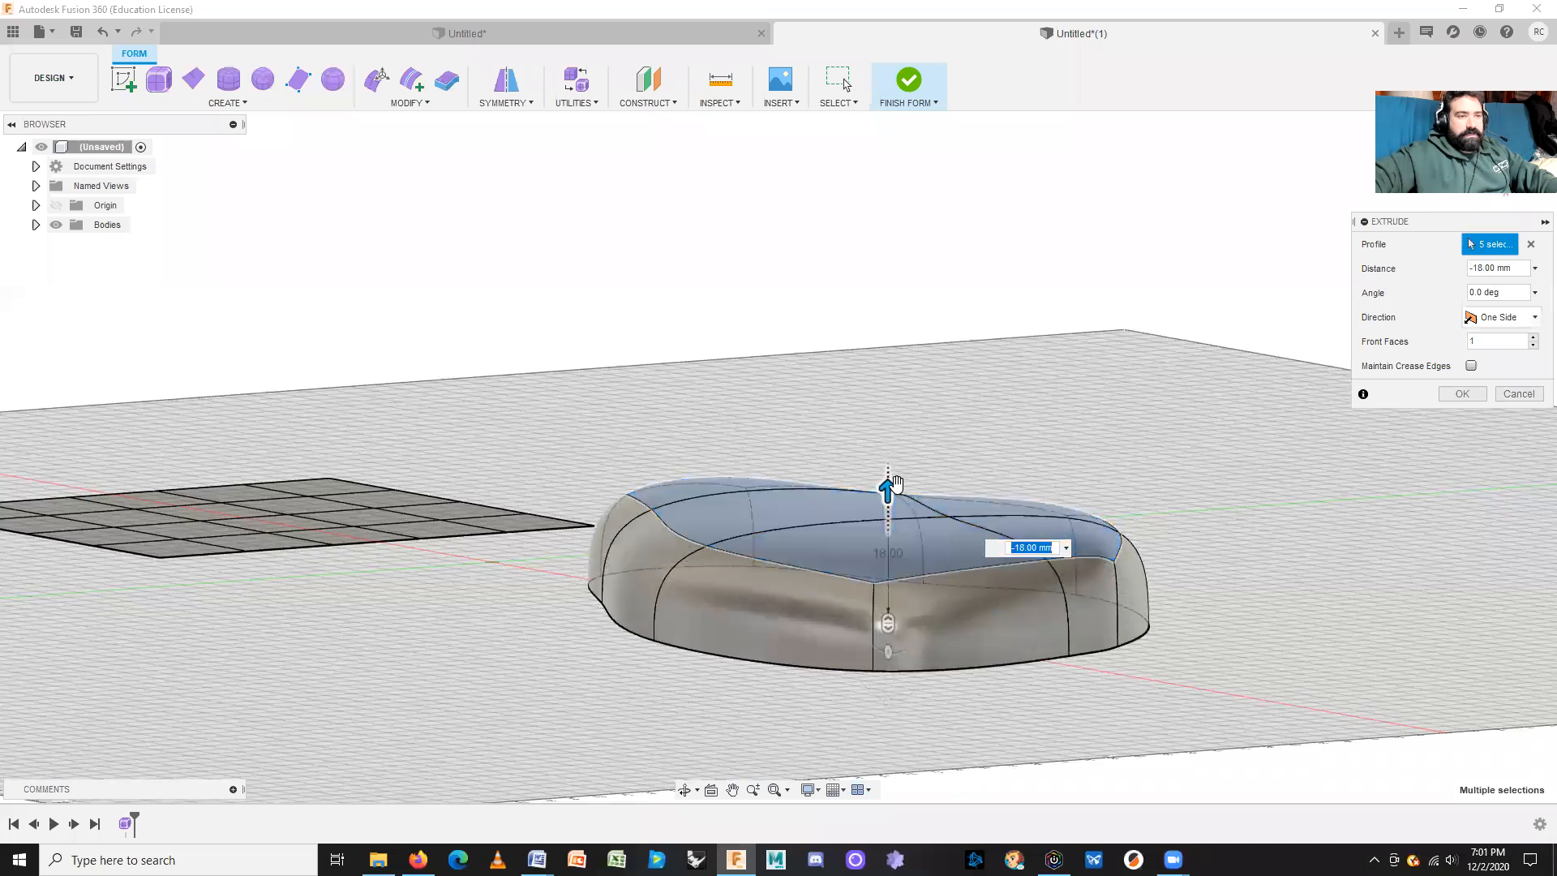
pyautogui.moveTo(888, 623); pyautogui.dragTo(888, 661)
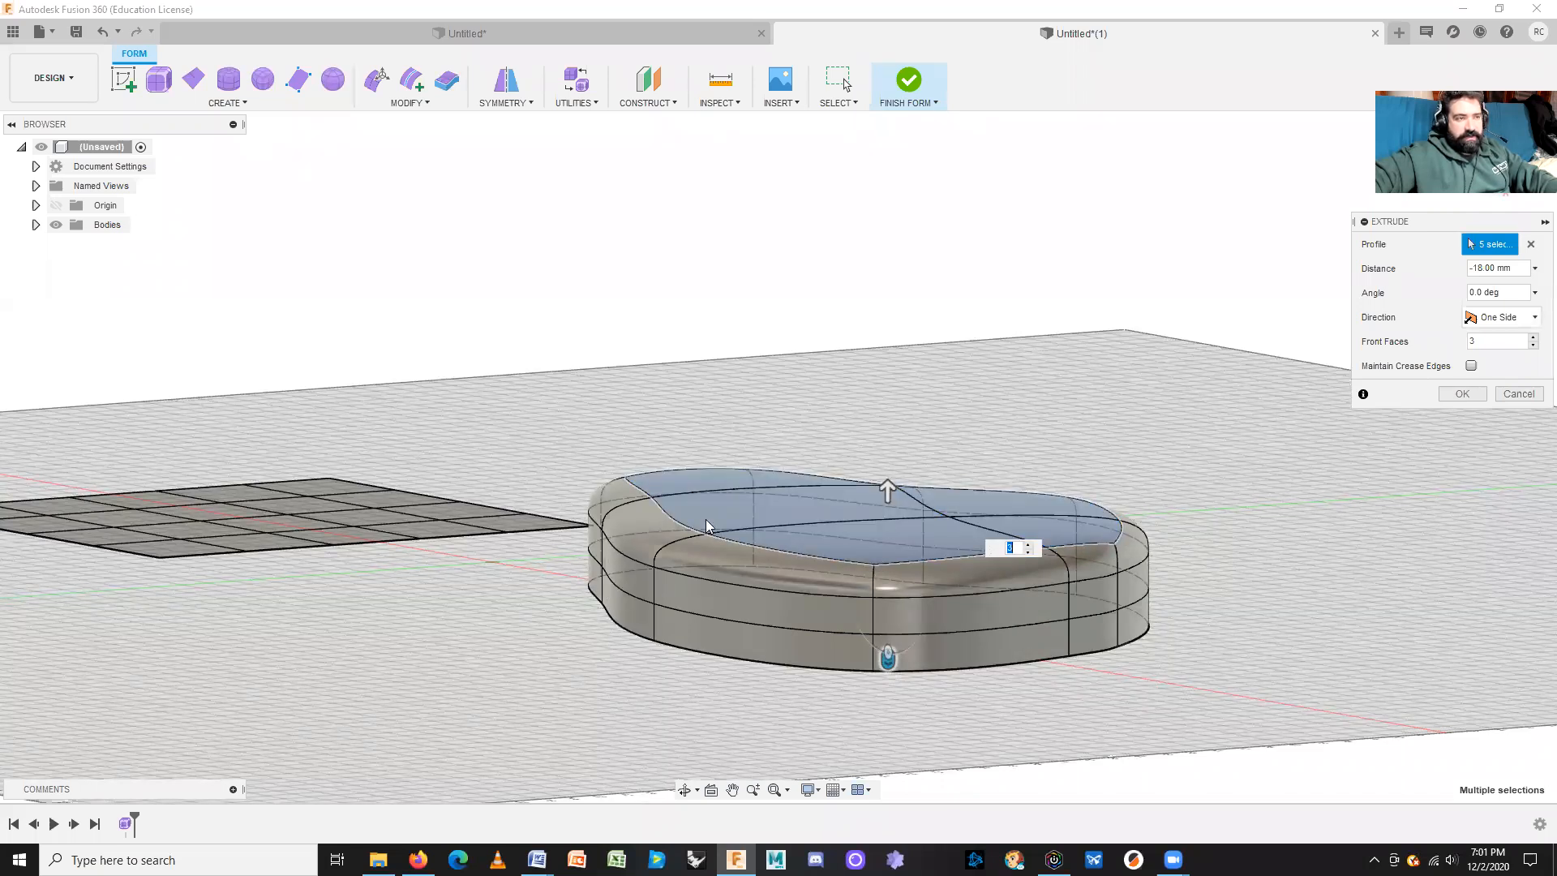
pyautogui.keyDown('shift'); pyautogui.moveTo(1209, 462); pyautogui.dragTo(1207, 493, button='middle'); pyautogui.keyUp('shift')
pyautogui.moveTo(1205, 620); pyautogui.dragTo(1176, 476, button='middle')
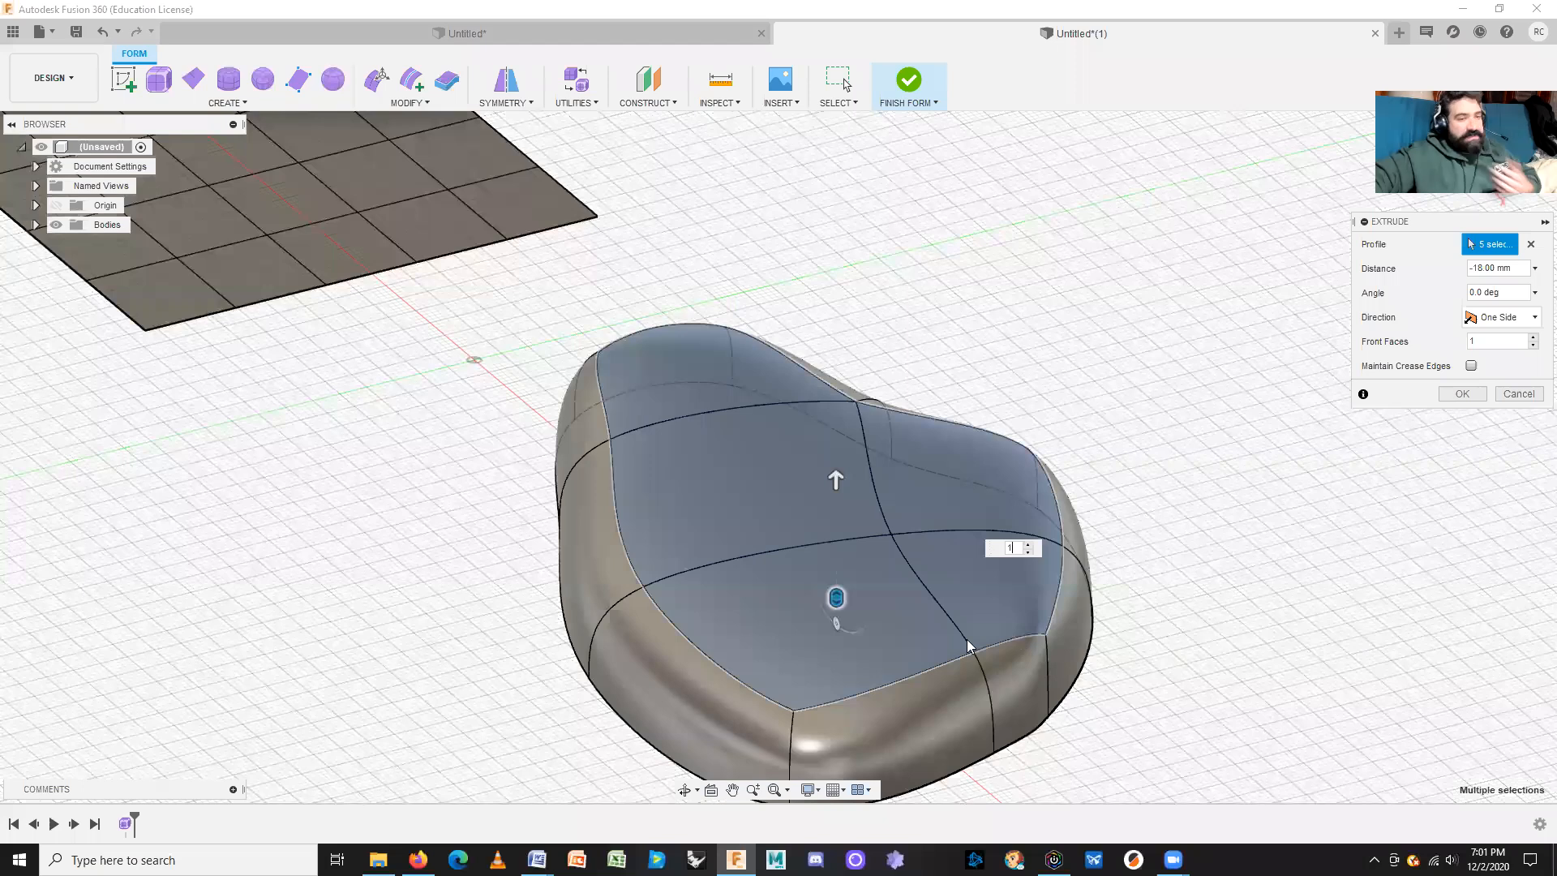
pyautogui.scroll(-3, 1139, 609)
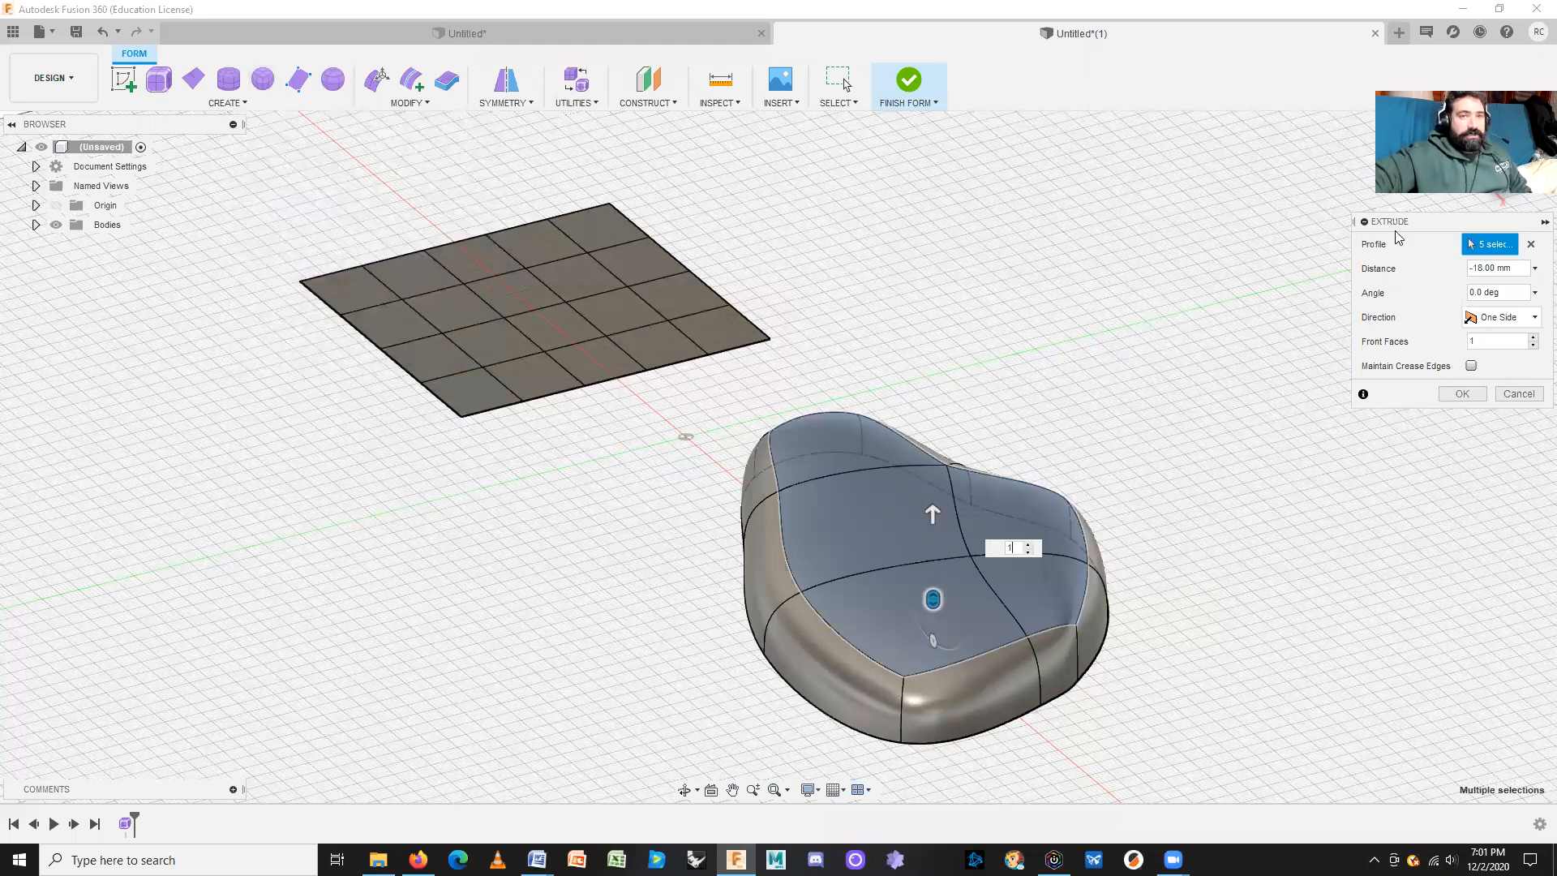
pyautogui.click(1380, 267)
# Step: Orbit and zoom around the taller -18 mm form to inspect it from above and the side
pyautogui.keyDown('shift'); pyautogui.moveTo(1216, 455); pyautogui.dragTo(1142, 638, button='middle'); pyautogui.keyUp('shift')
pyautogui.keyDown('shift'); pyautogui.moveTo(1101, 517); pyautogui.dragTo(941, 413, button='middle'); pyautogui.keyUp('shift')
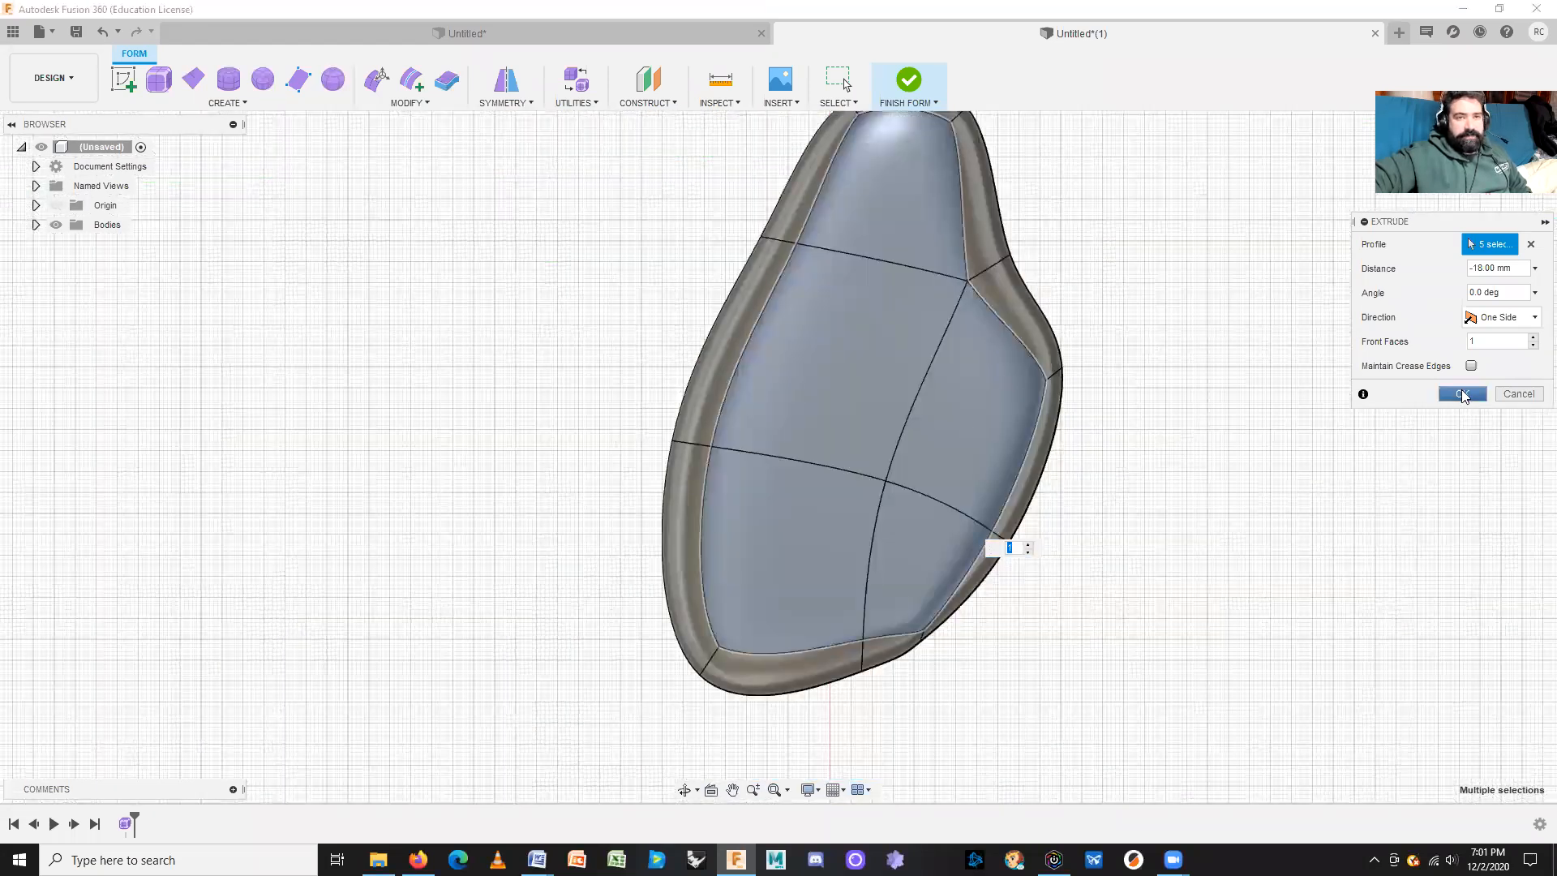
pyautogui.keyDown('shift'); pyautogui.moveTo(1164, 636); pyautogui.dragTo(1122, 633, button='middle'); pyautogui.keyUp('shift')
pyautogui.scroll(10, 1087, 649)
pyautogui.scroll(-5, 1151, 568)
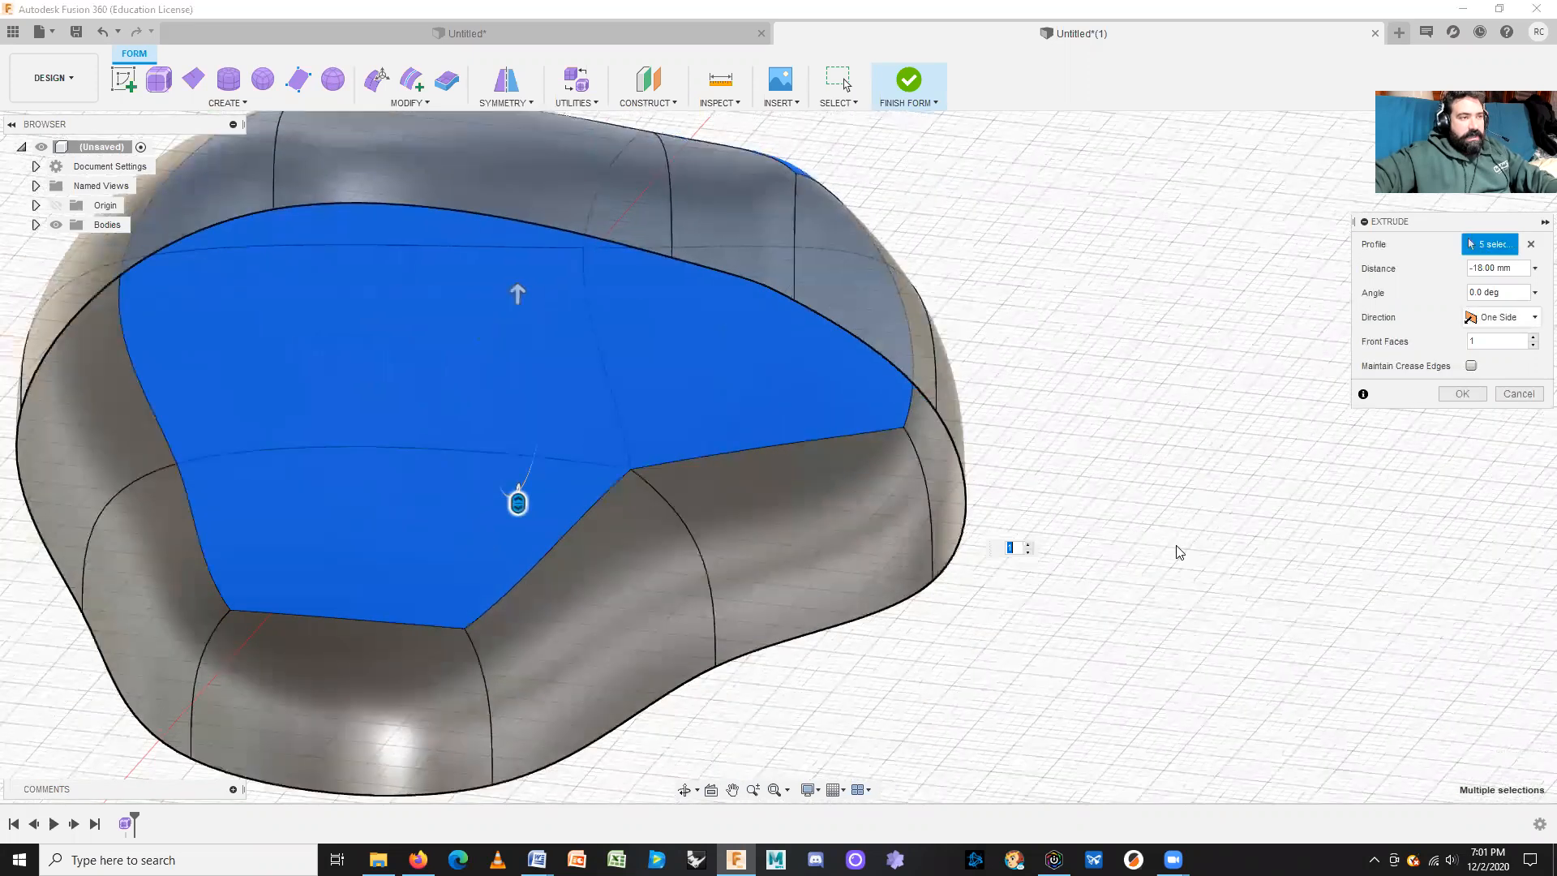
pyautogui.scroll(3, 1177, 546)
pyautogui.scroll(-4, 1177, 546)
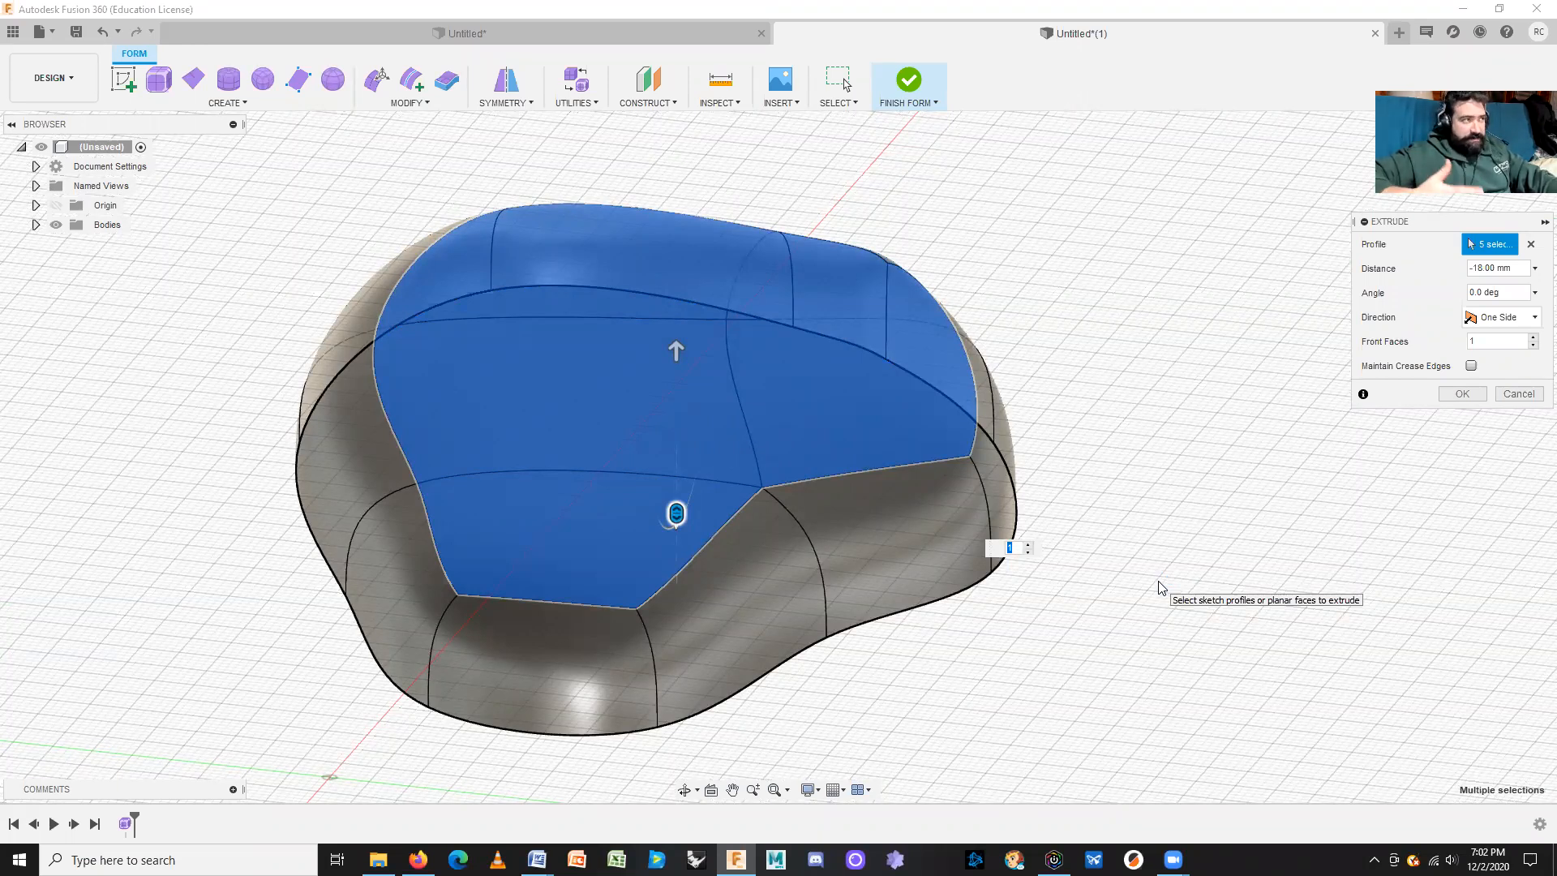
pyautogui.click(13, 32)
pyautogui.click(18, 127)
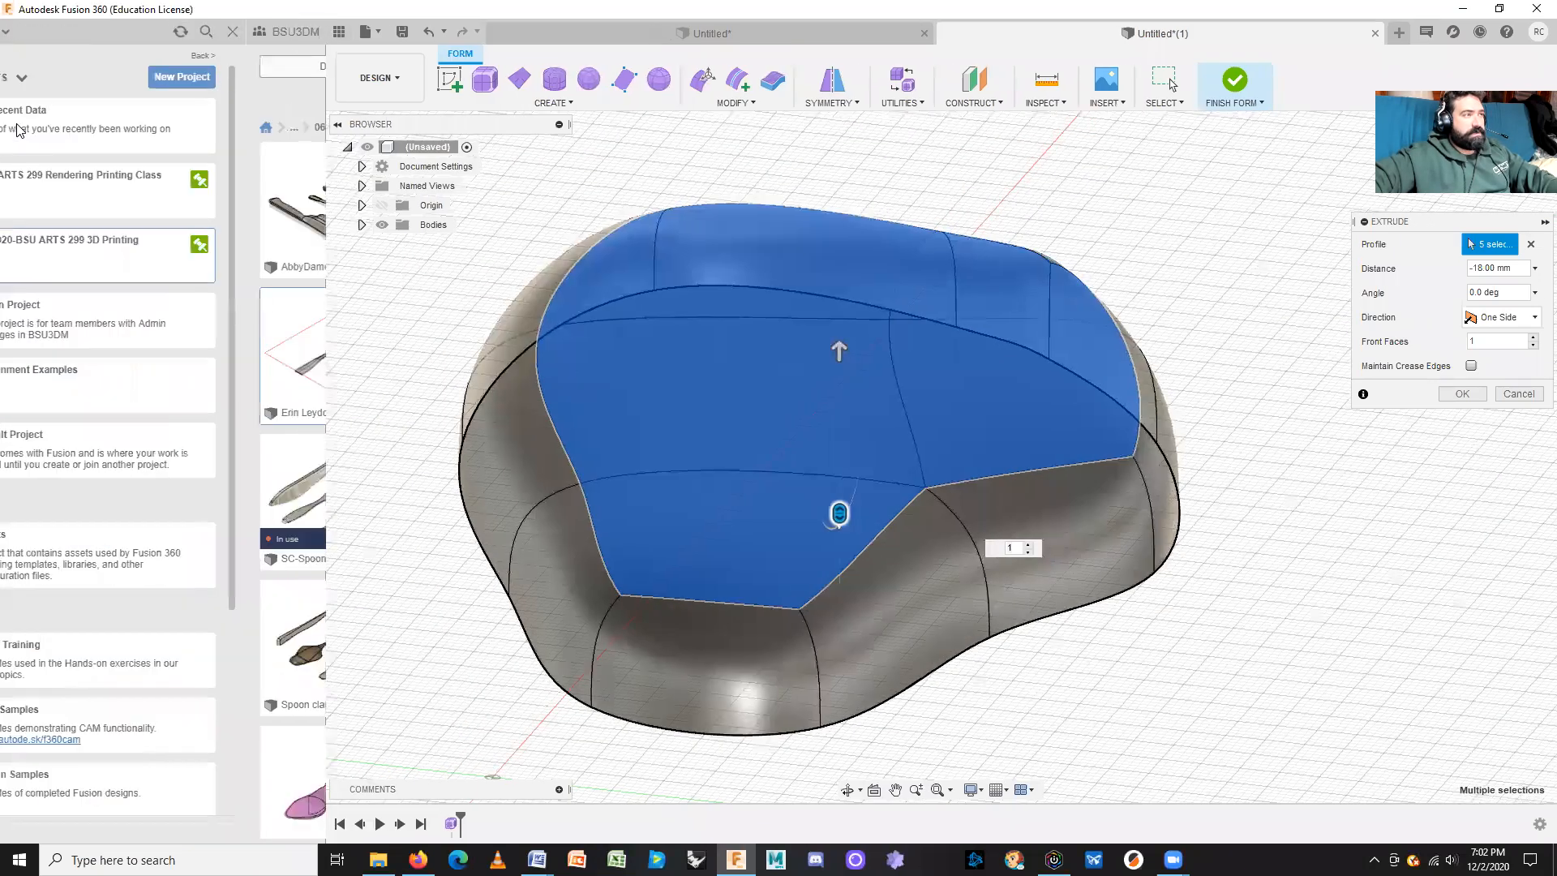
pyautogui.click(112, 676)
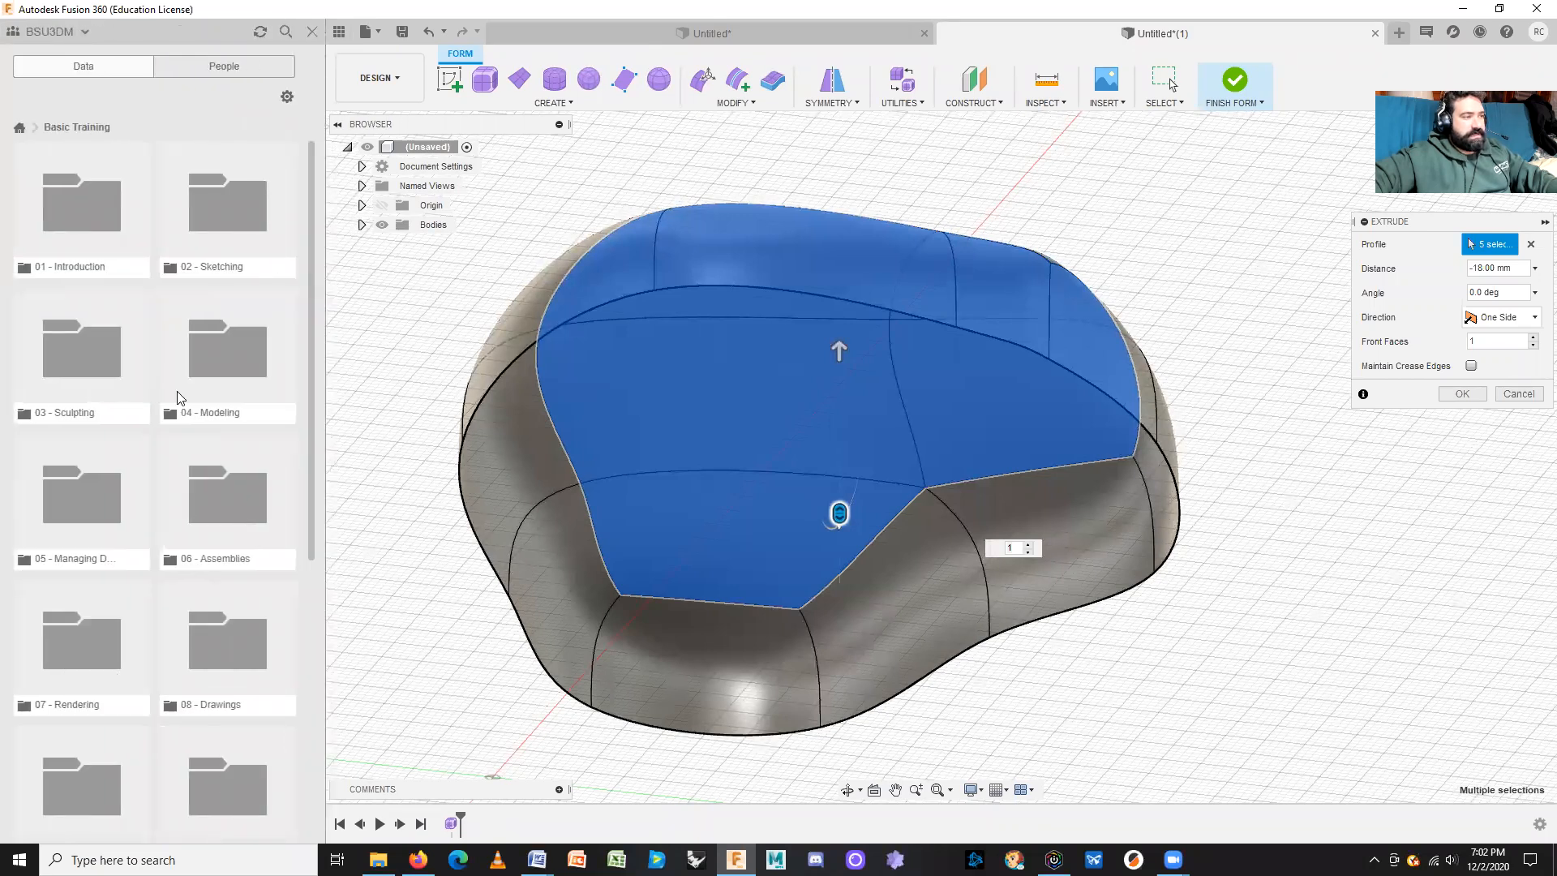
pyautogui.click(104, 345)
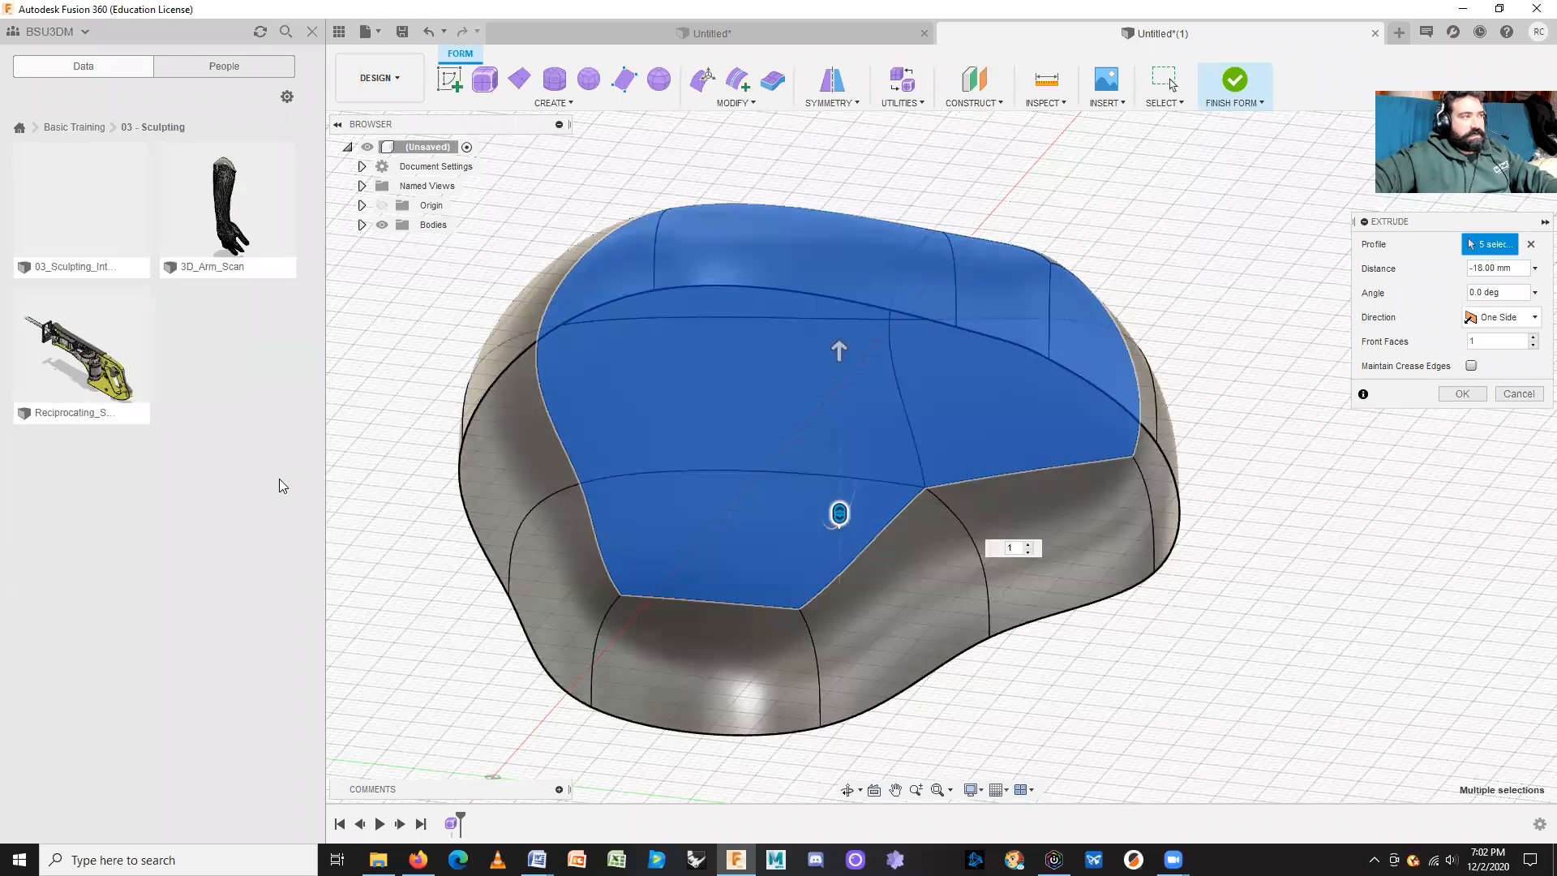
pyautogui.click(19, 128)
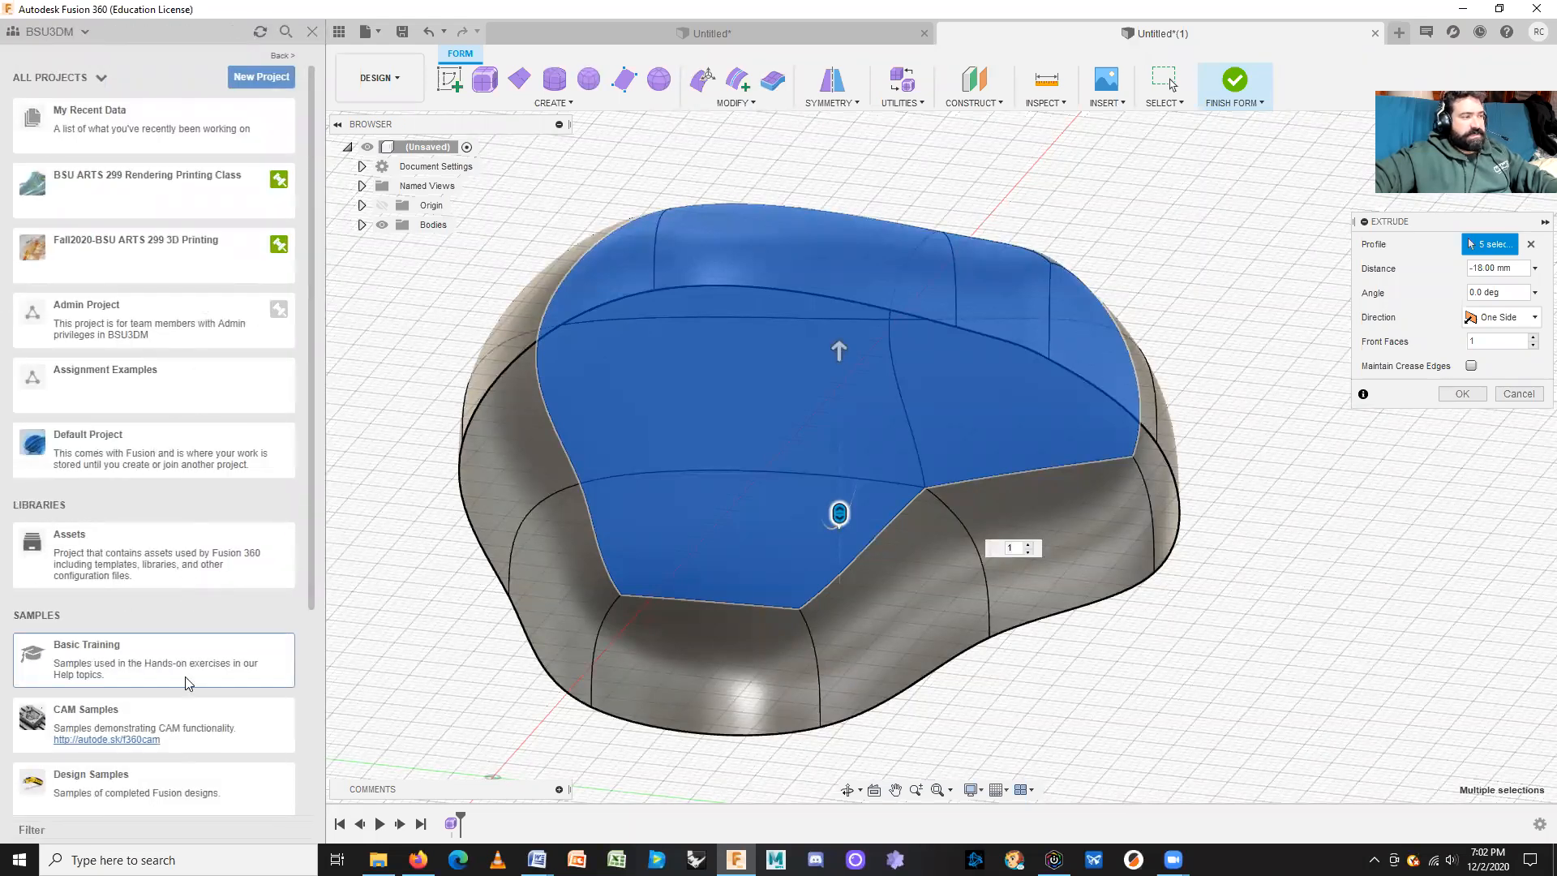
pyautogui.click(114, 791)
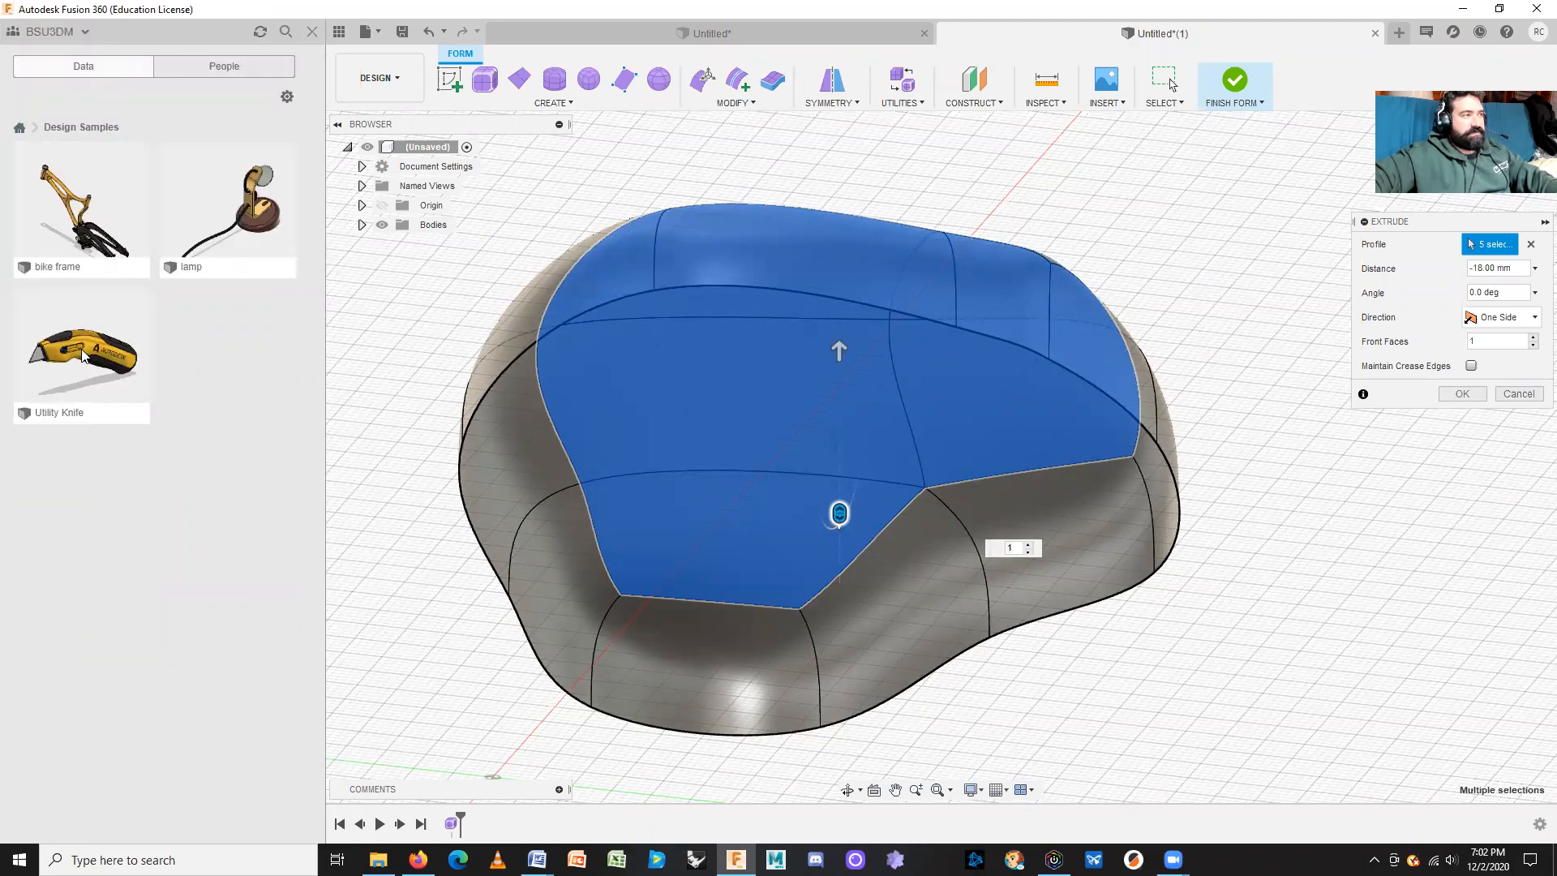
pyautogui.click(285, 31)
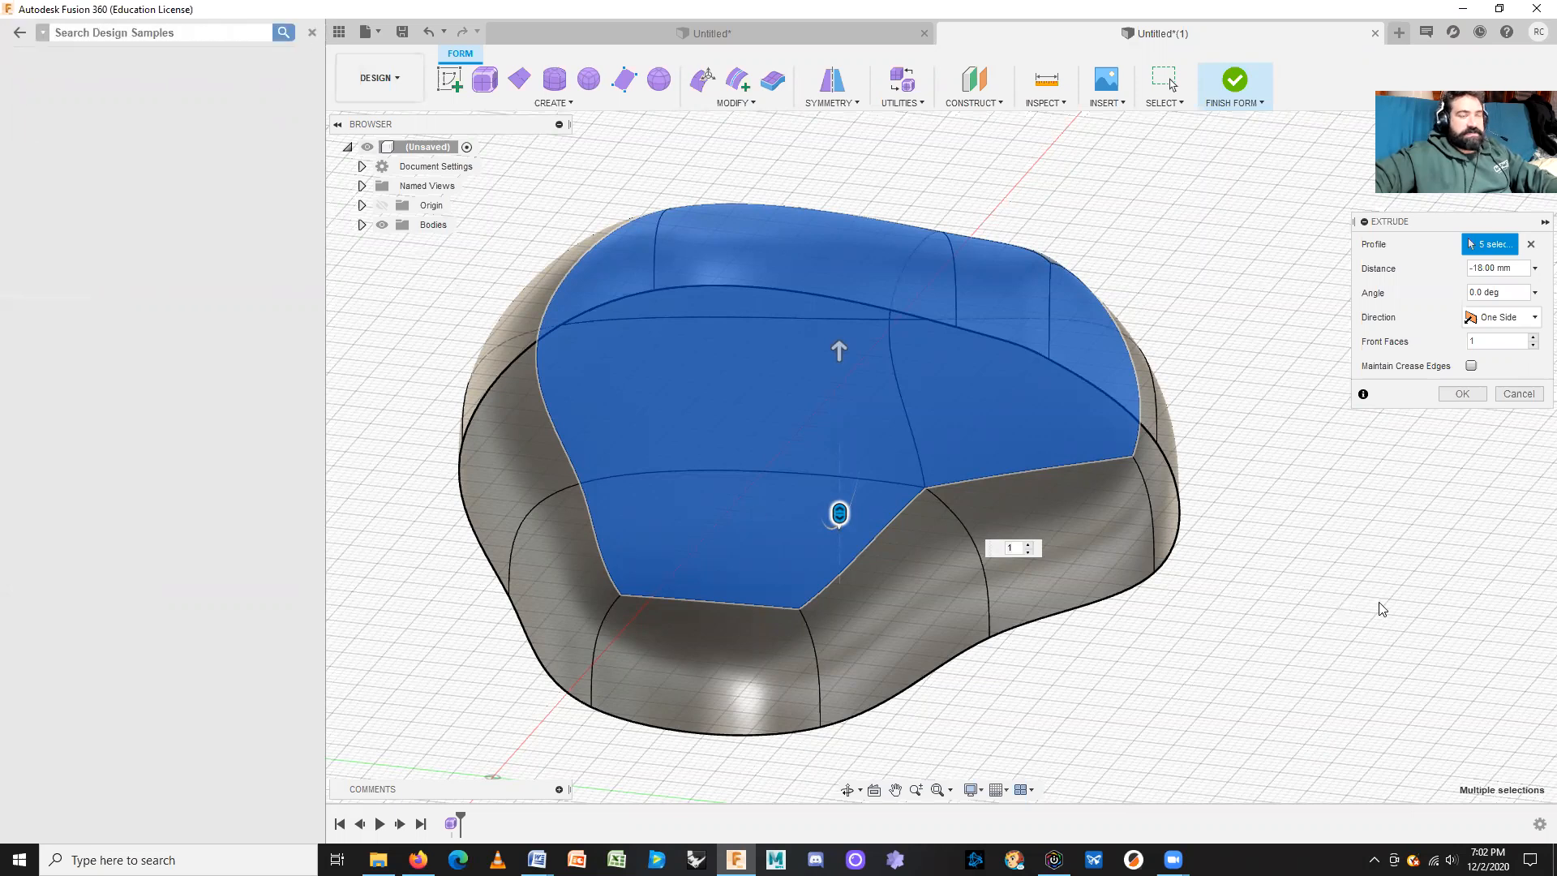
pyautogui.click(312, 32)
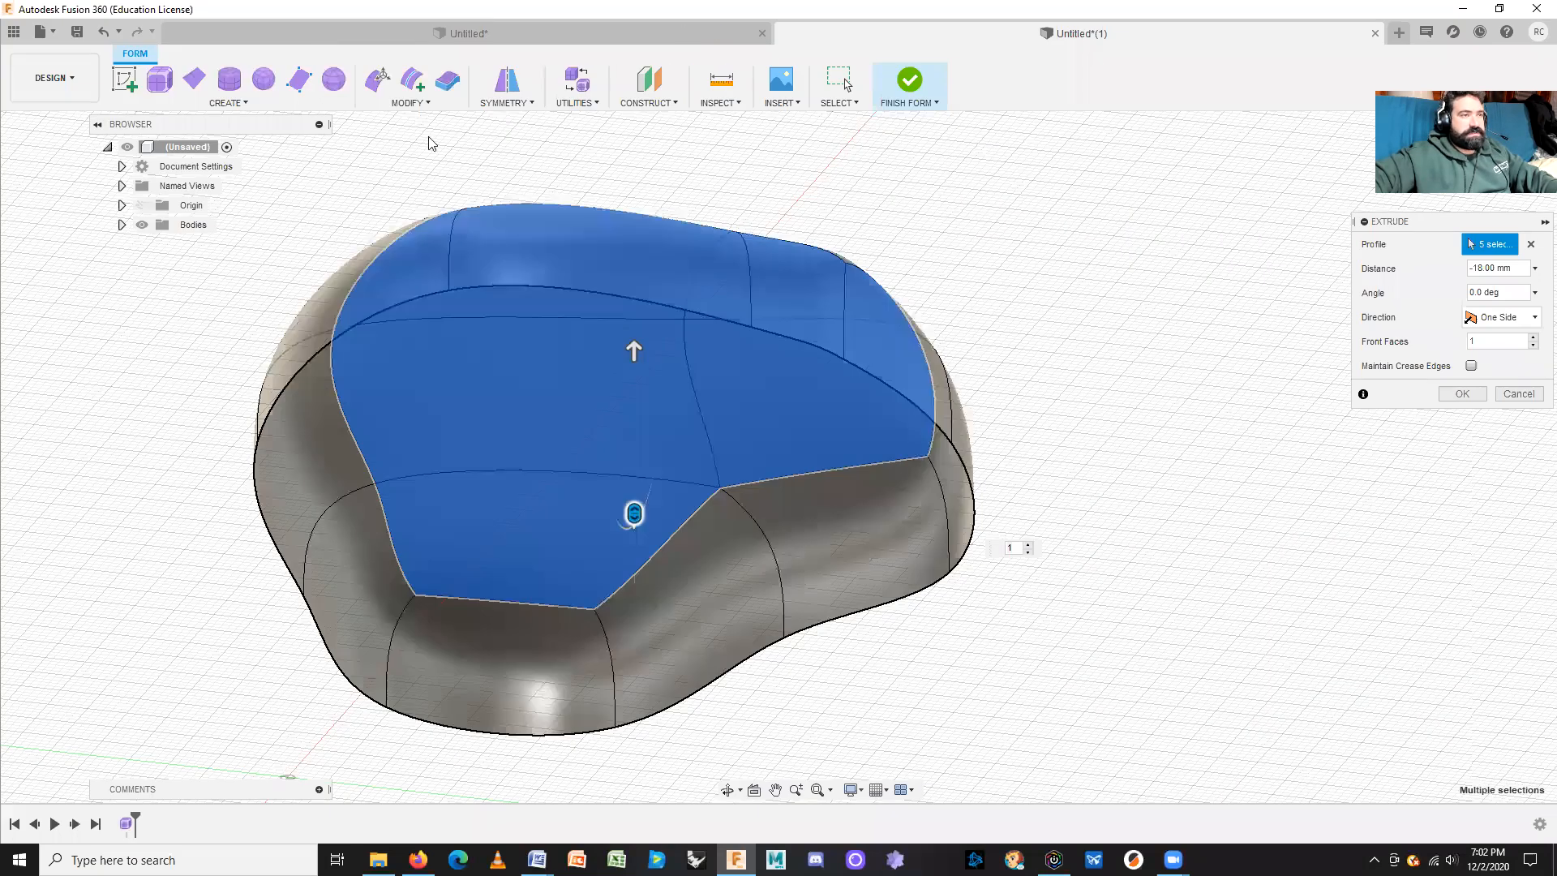
# Step: After testing a symmetric extrusion, set distance to 18 mm with direction One Side
pyautogui.click(1500, 317)
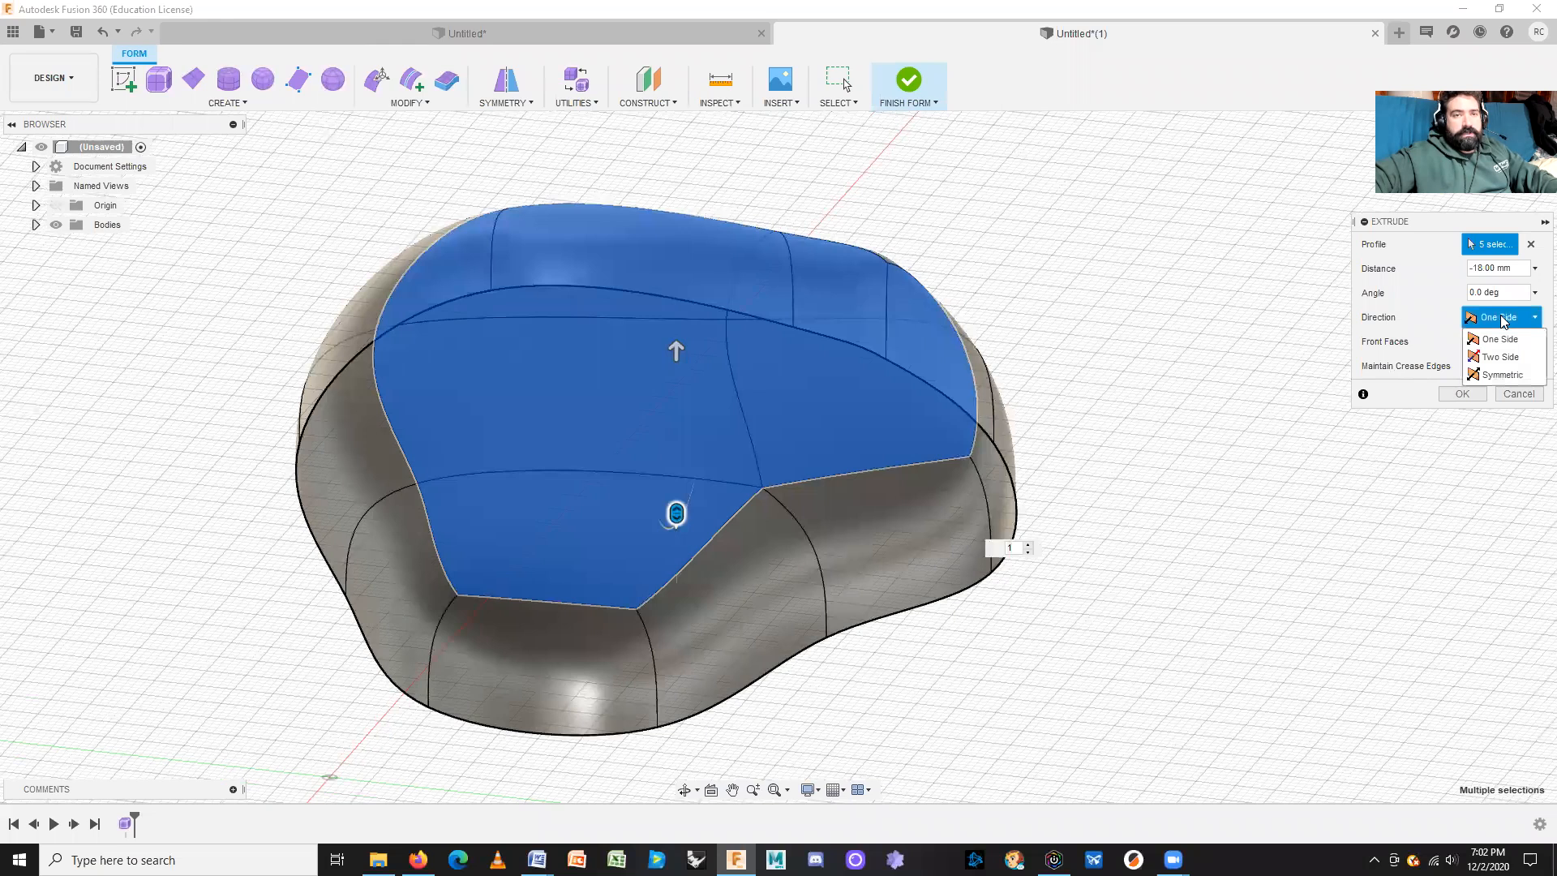
pyautogui.click(1511, 375)
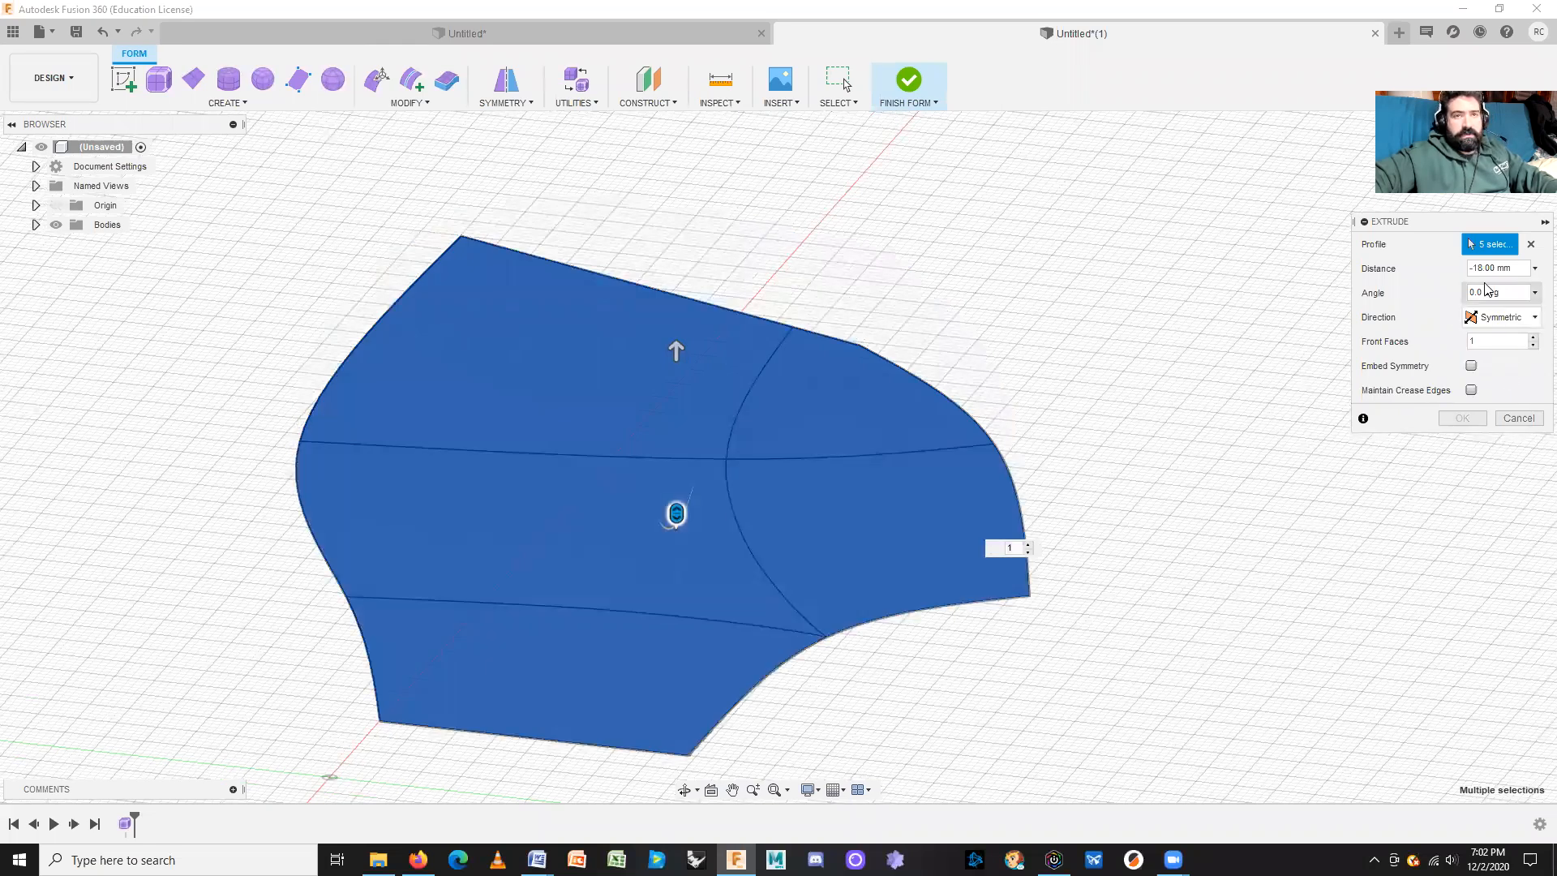
pyautogui.moveTo(676, 345); pyautogui.dragTo(678, 765)
pyautogui.moveTo(961, 510); pyautogui.dragTo(932, 611, button='middle')
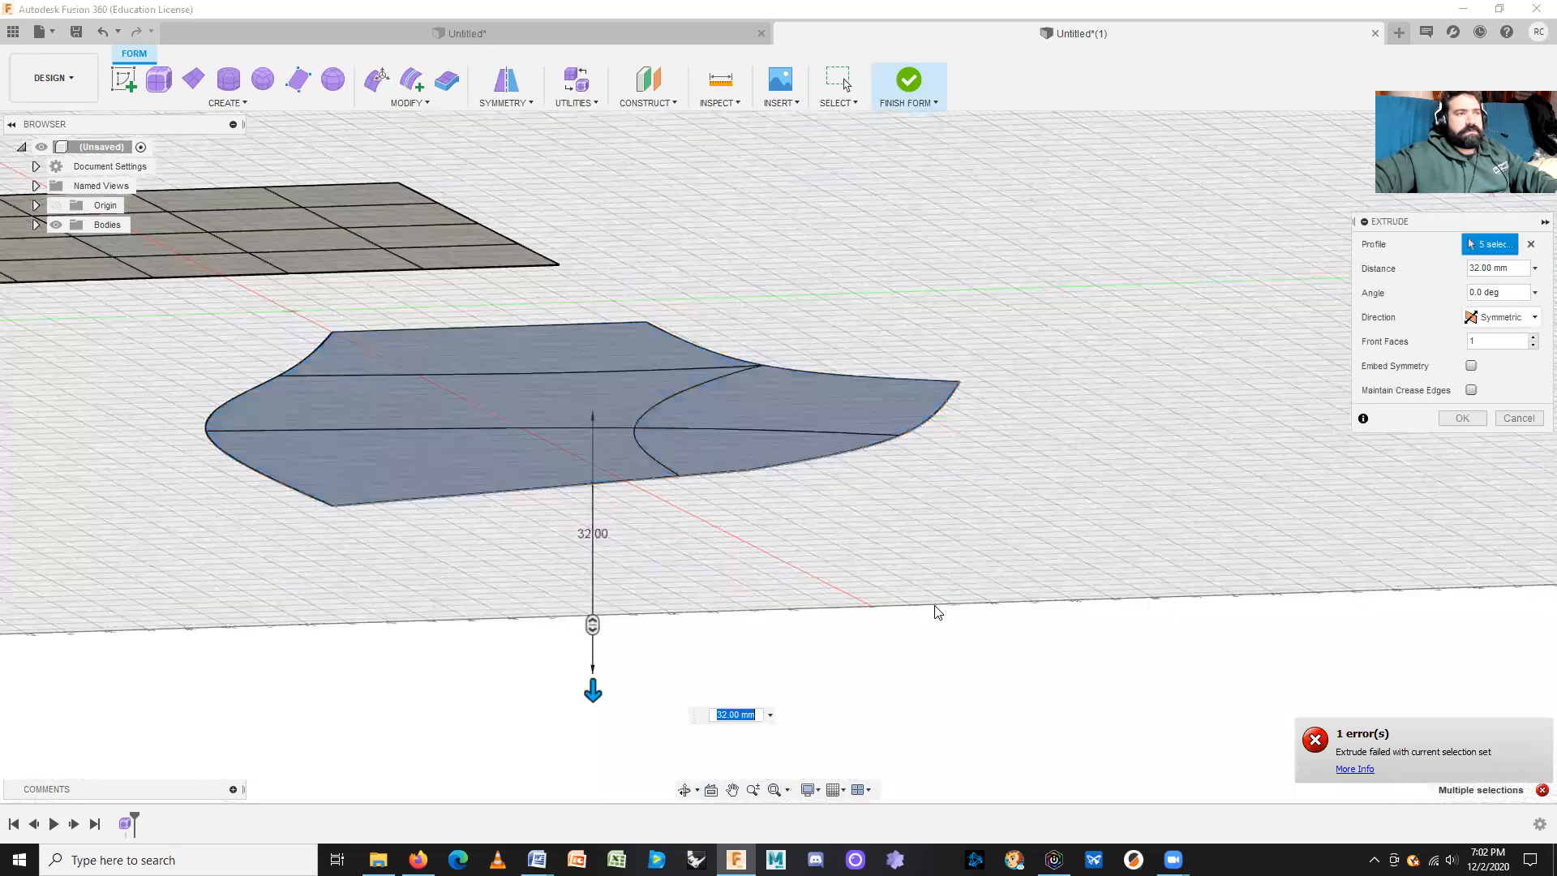
pyautogui.click(1512, 267)
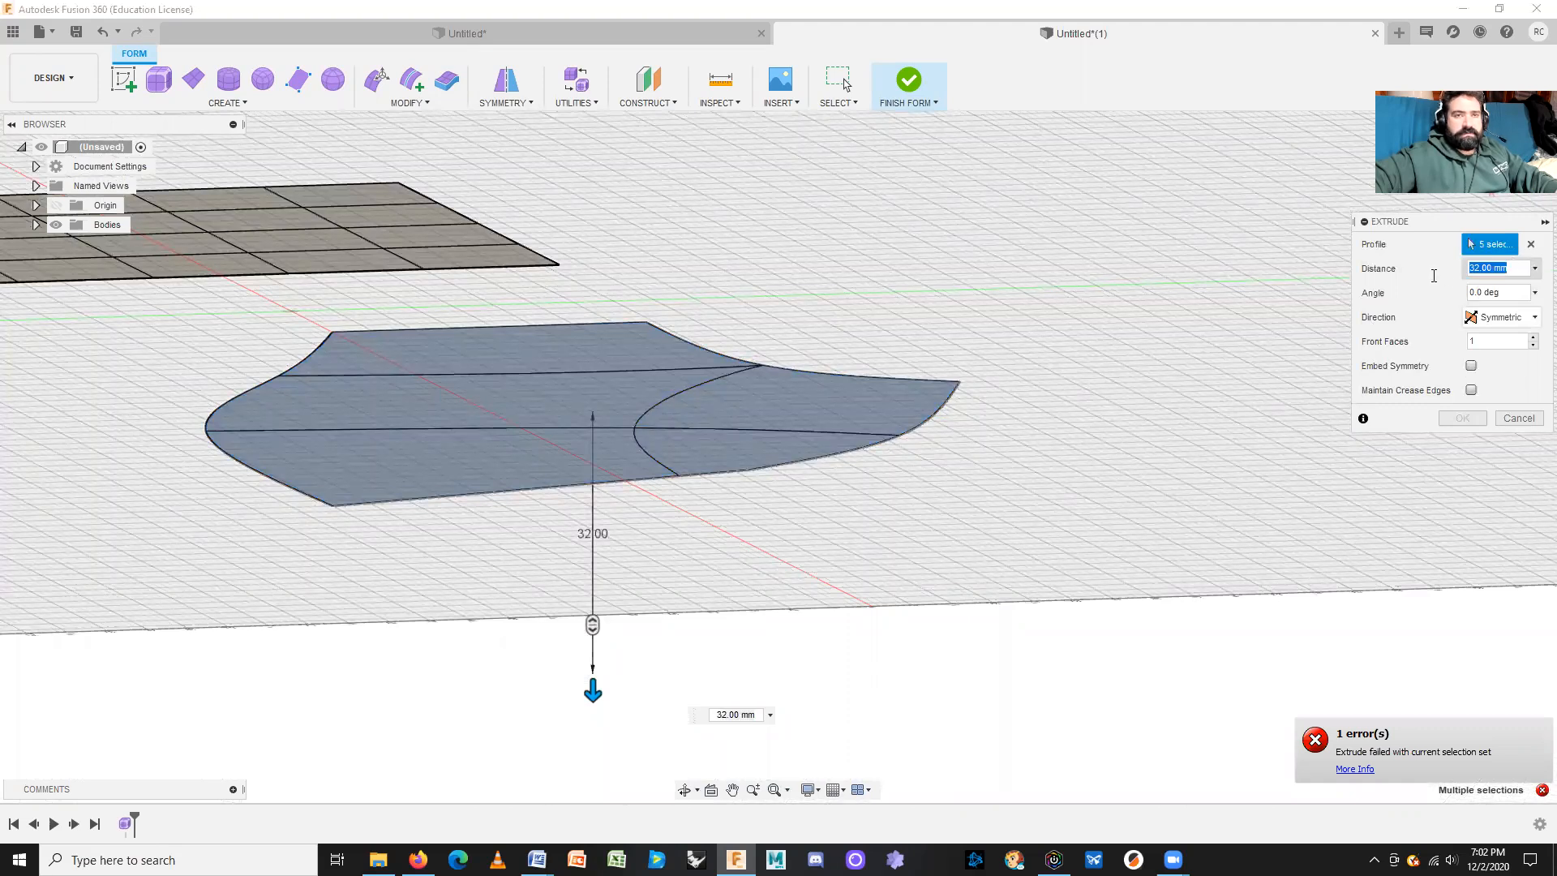
pyautogui.write('18')
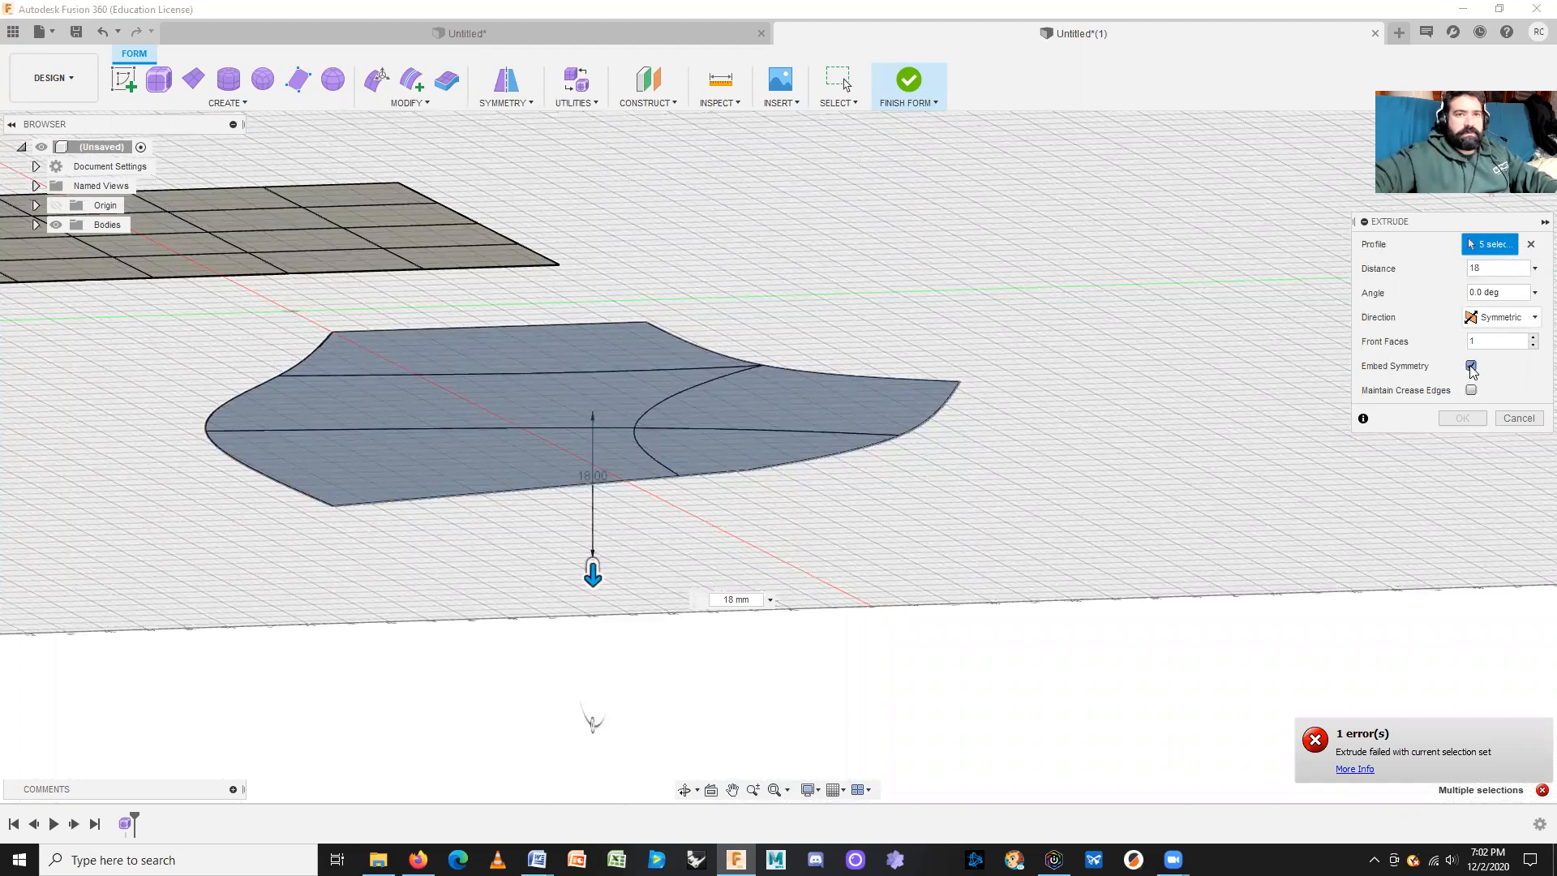
pyautogui.click(1505, 317)
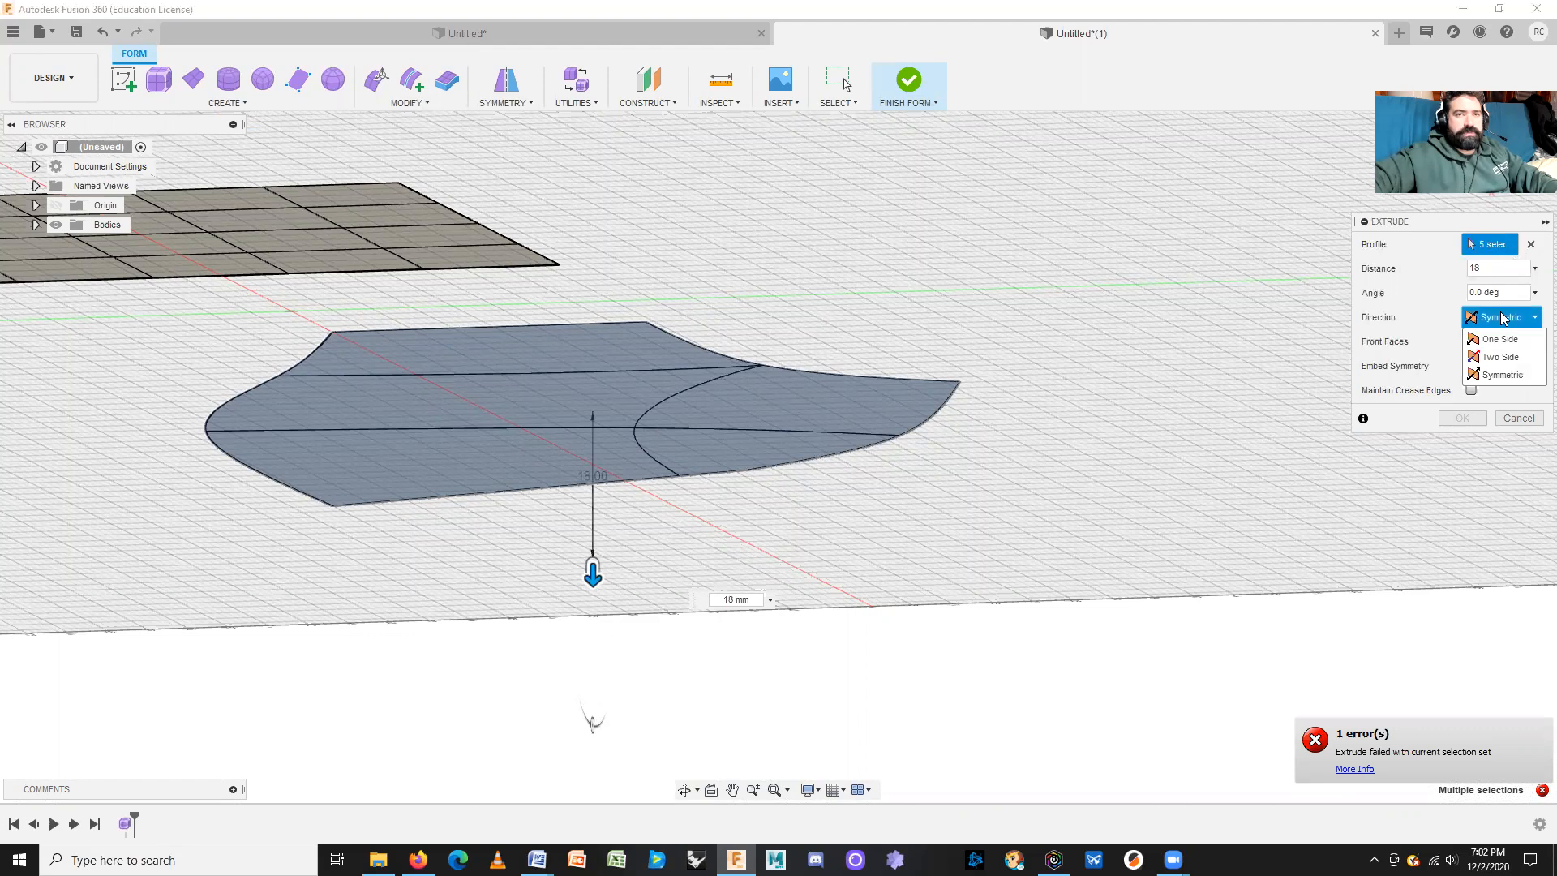
pyautogui.click(1496, 339)
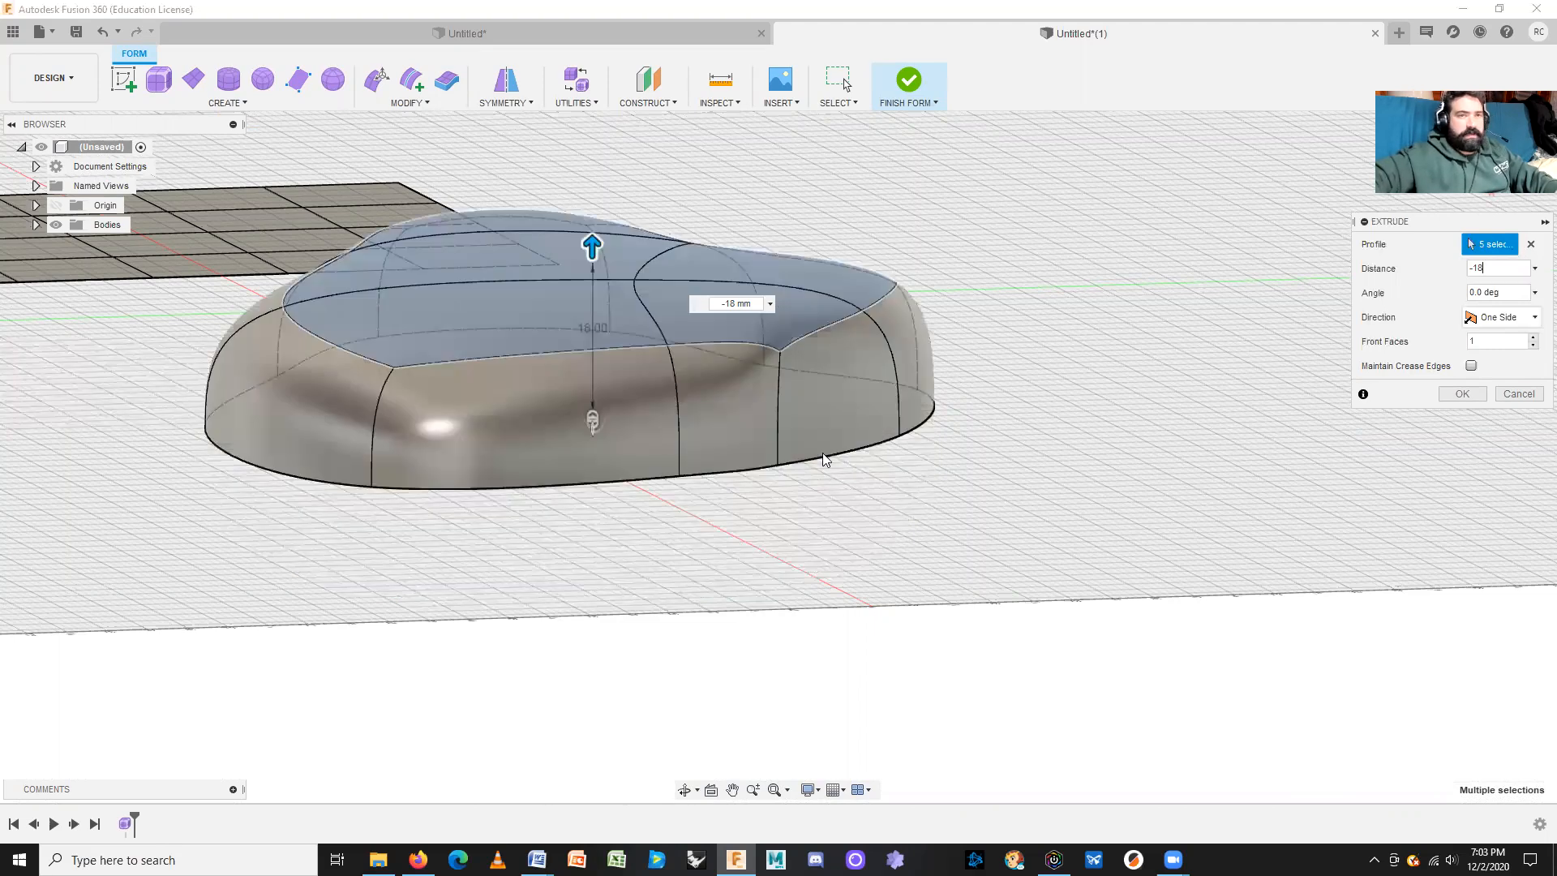
# Step: Confirm the -18 mm one-sided extrusion, clear the selection and orbit to inspect the raised body
pyautogui.moveTo(833, 552); pyautogui.dragTo(964, 620, button='middle')
pyautogui.moveTo(808, 617); pyautogui.dragTo(836, 630, button='middle')
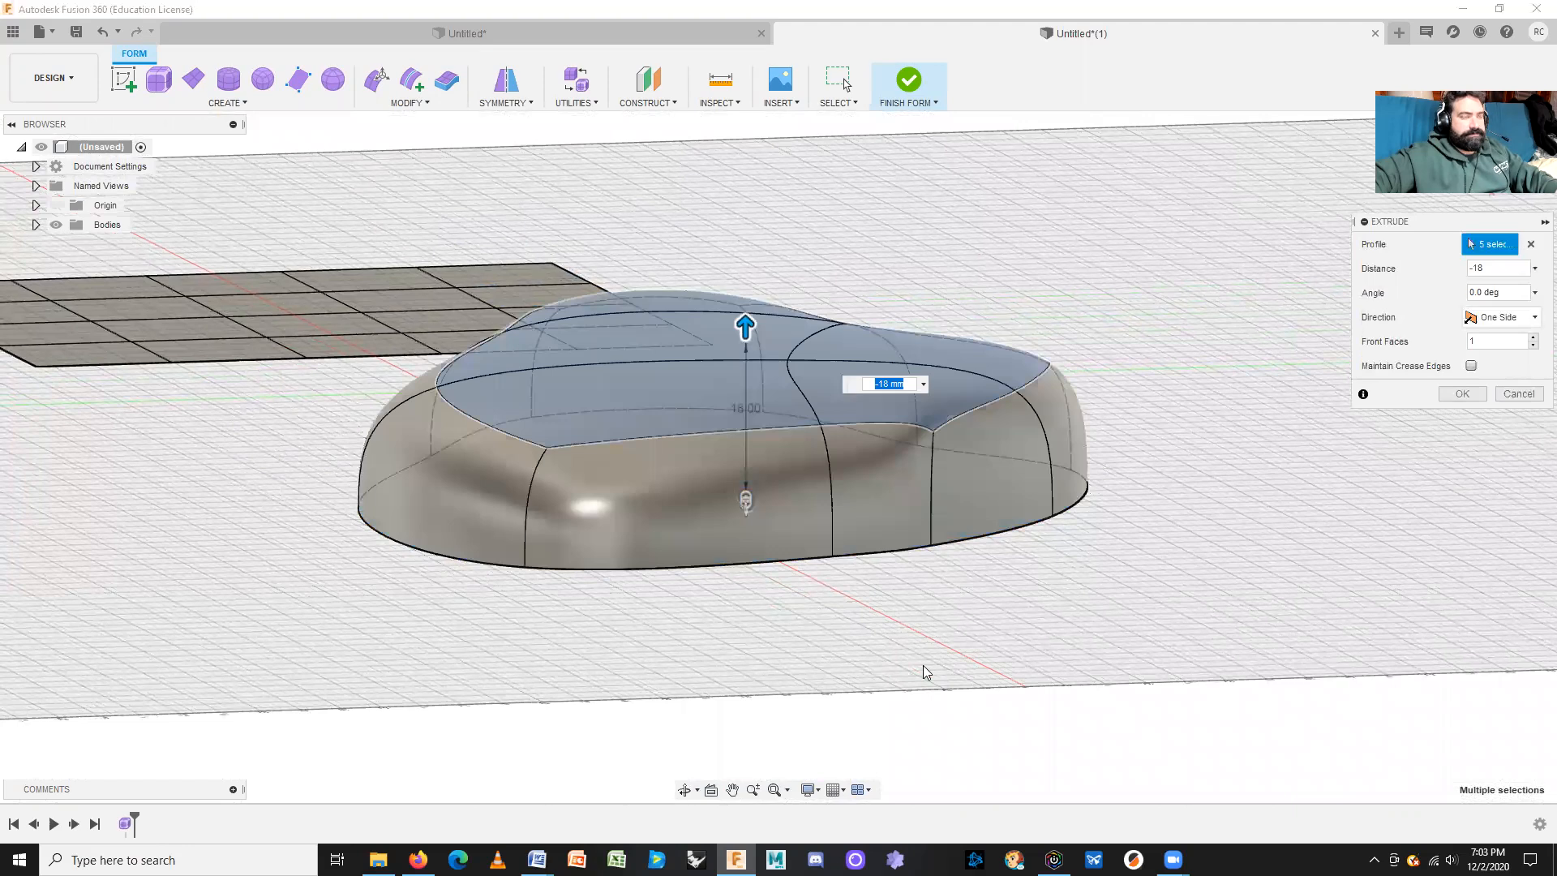
pyautogui.keyDown('shift'); pyautogui.moveTo(923, 666); pyautogui.dragTo(909, 672, button='middle'); pyautogui.keyUp('shift')
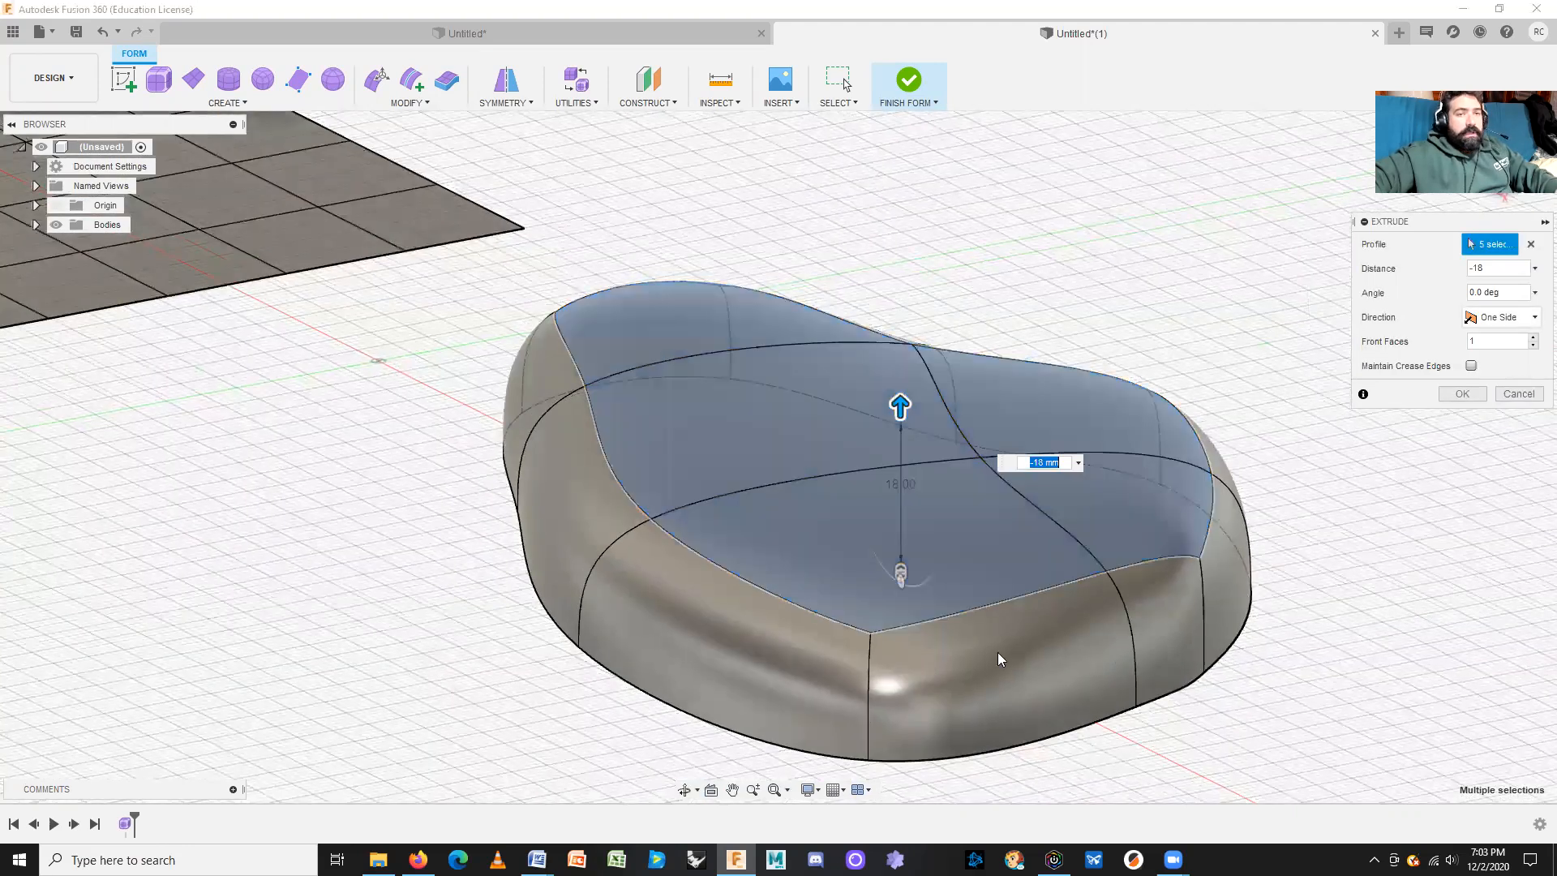
pyautogui.click(1457, 396)
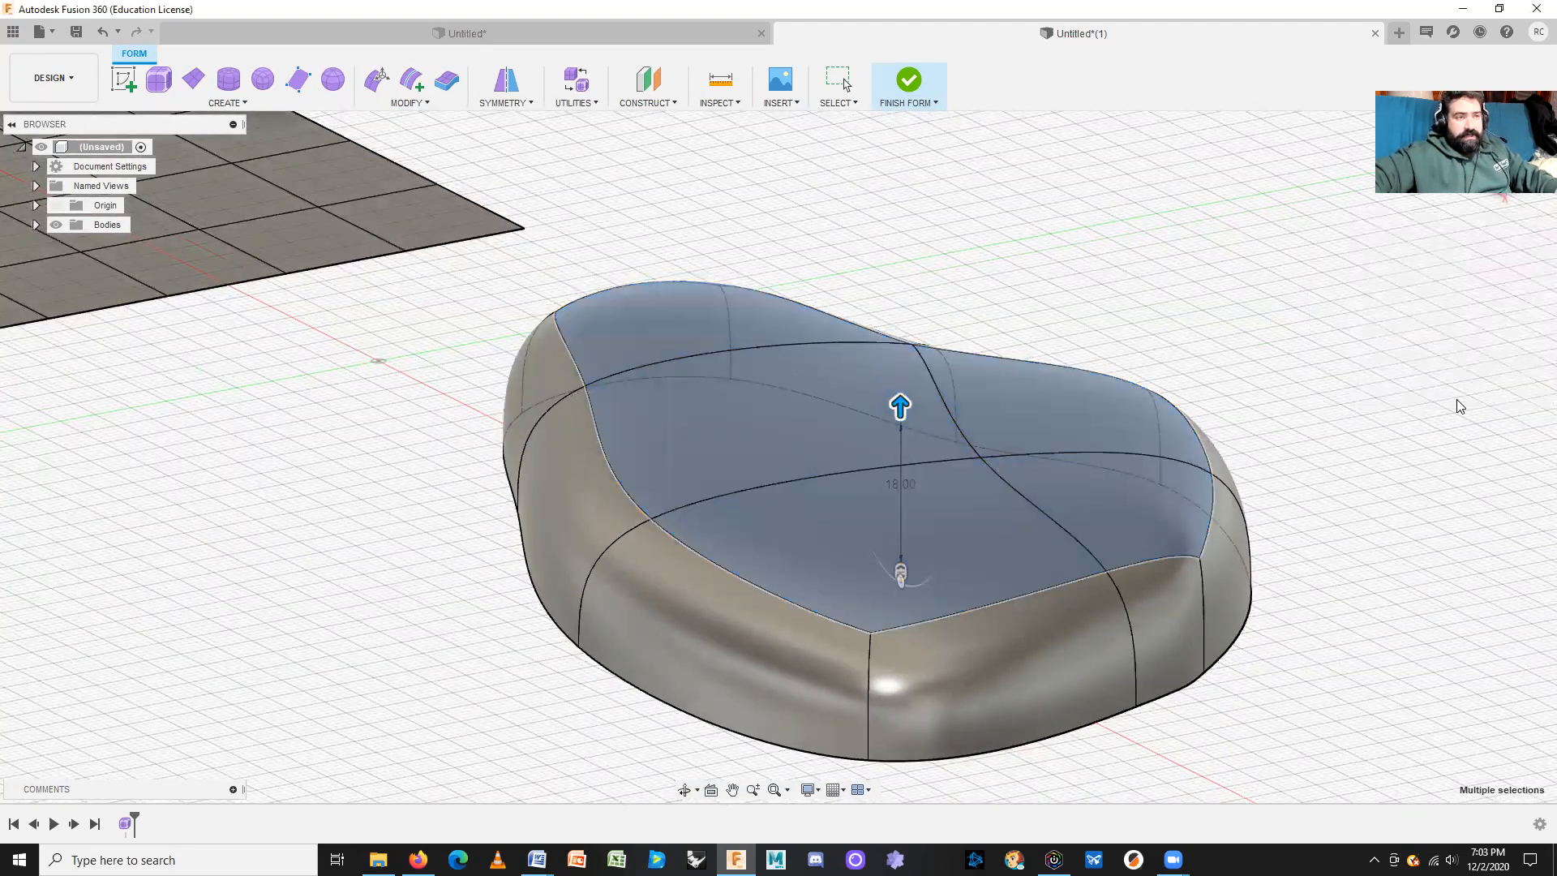
pyautogui.press('Escape')
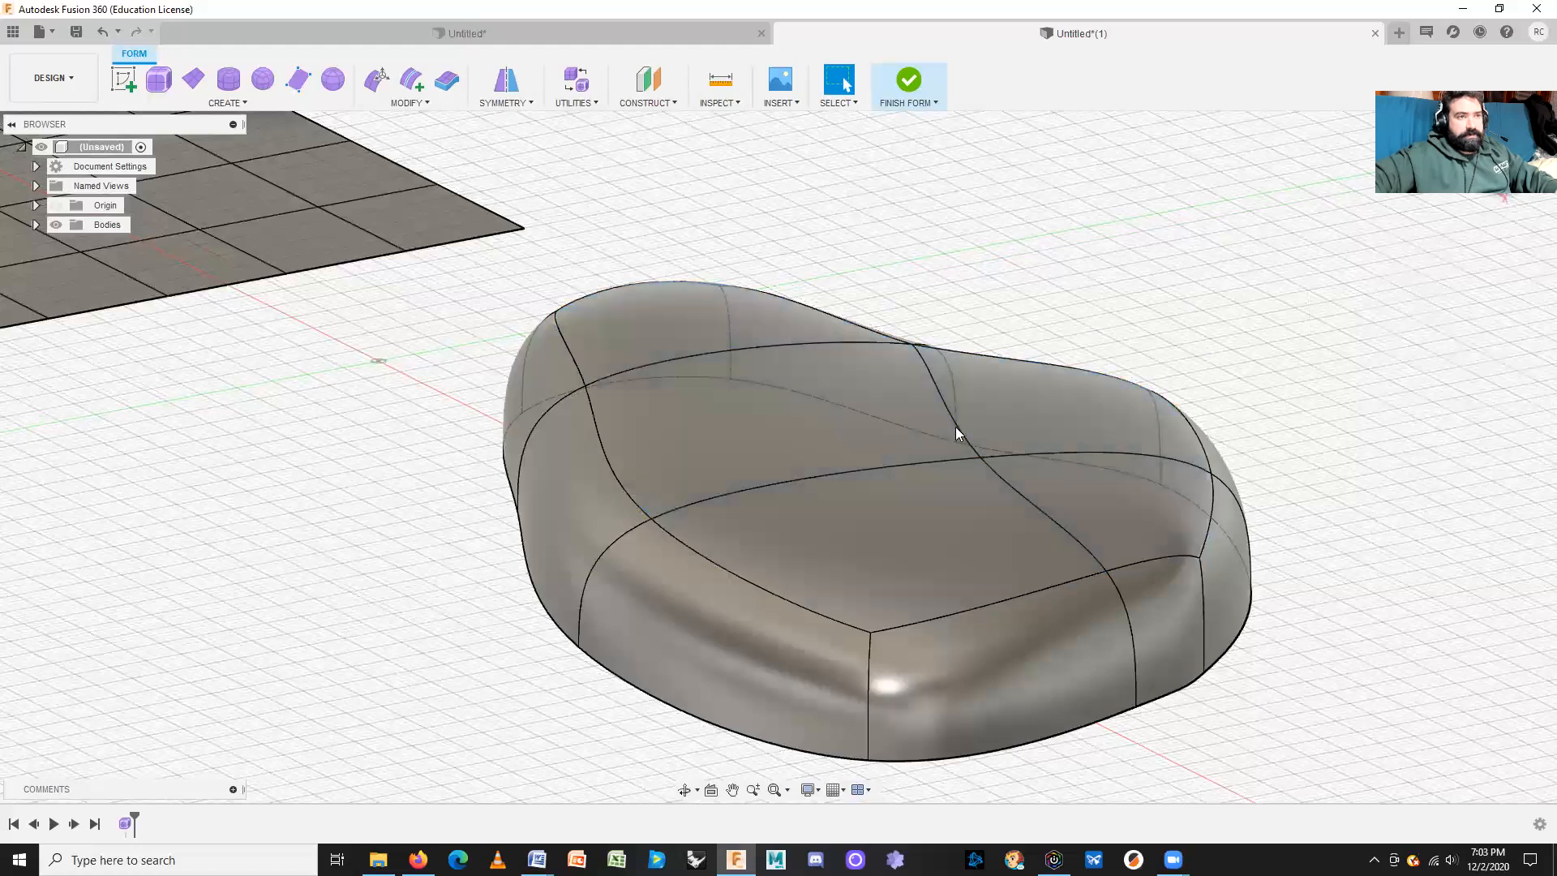
pyautogui.keyDown('shift'); pyautogui.moveTo(1317, 727); pyautogui.dragTo(1247, 561, button='middle'); pyautogui.keyUp('shift')
pyautogui.moveTo(1247, 561)
pyautogui.keyDown('shift'); pyautogui.mouseDown(button='middle')
pyautogui.moveTo(1251, 579)
pyautogui.moveTo(1249, 562)
pyautogui.mouseUp(button='middle'); pyautogui.keyUp('shift')
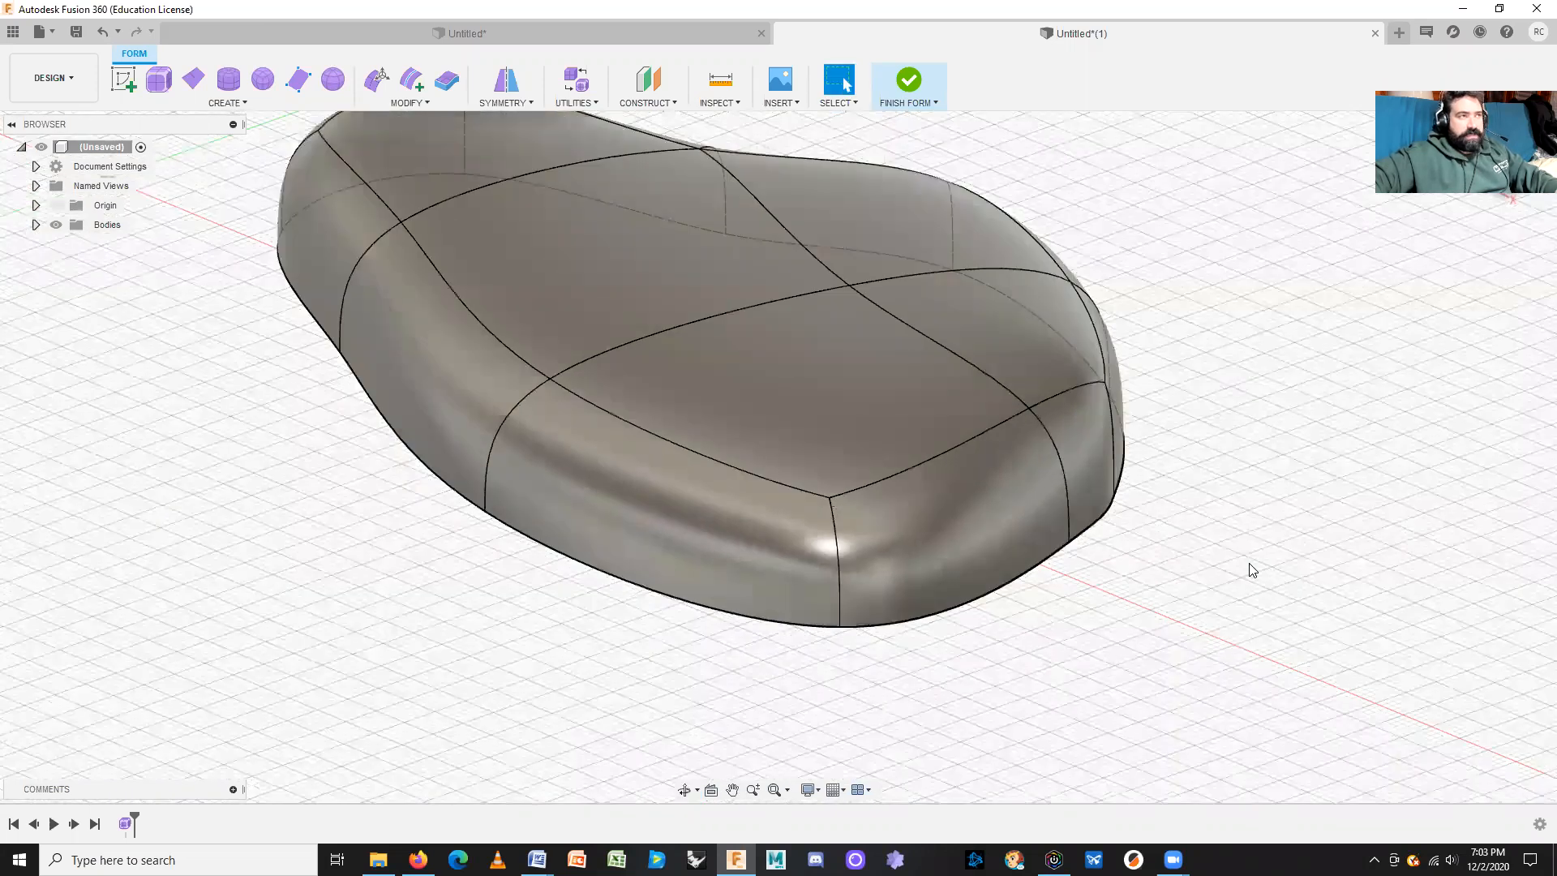
# Step: Thicken the T-spline body by -2 mm using the Soft thicken type
pyautogui.click(447, 80)
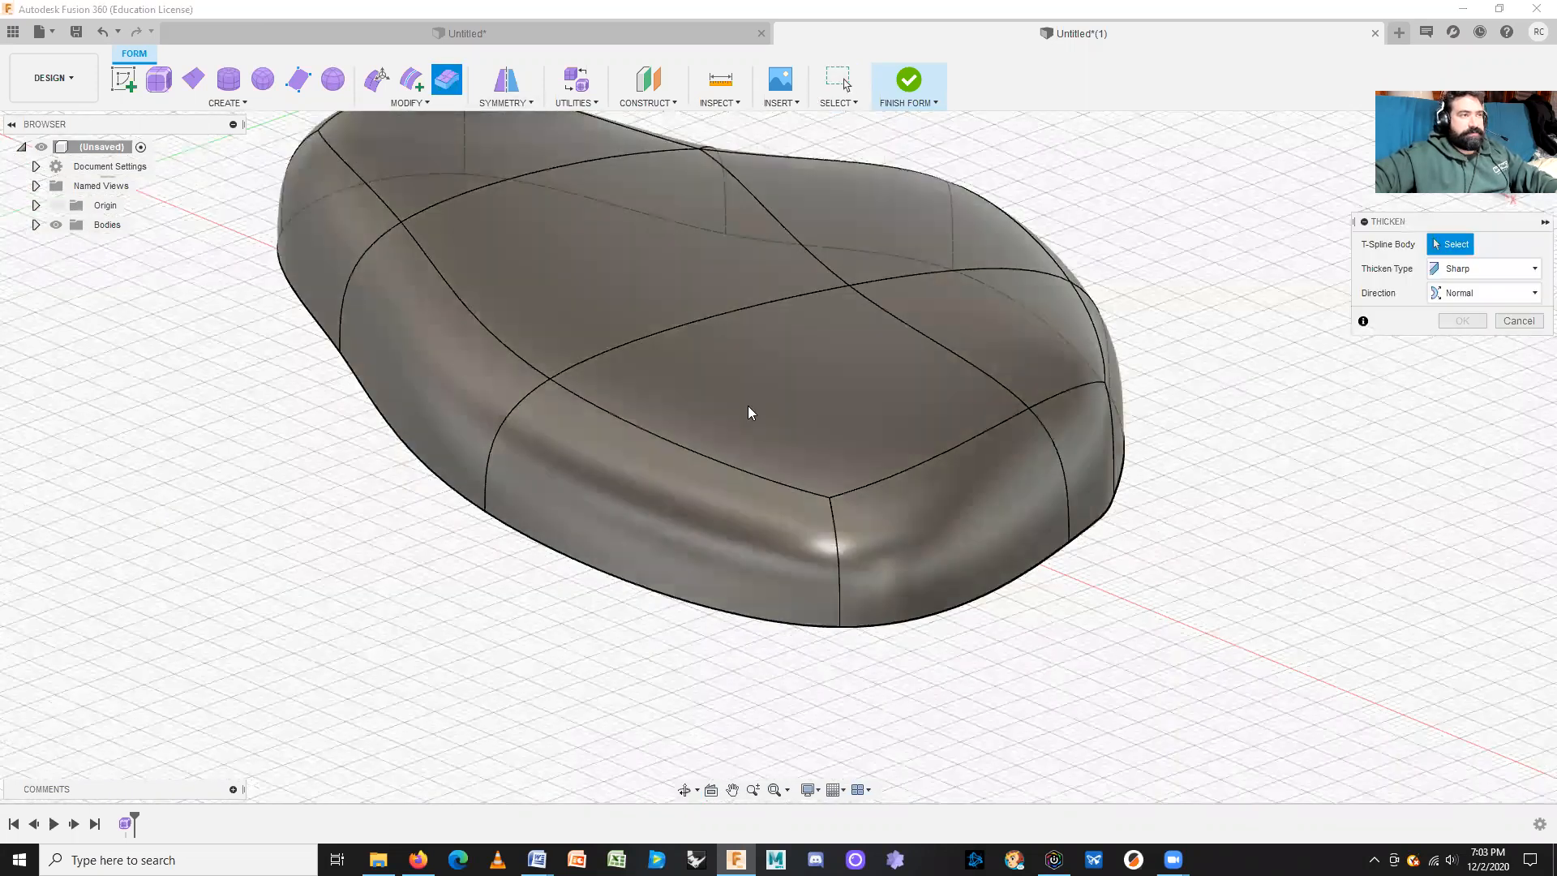
pyautogui.click(876, 439)
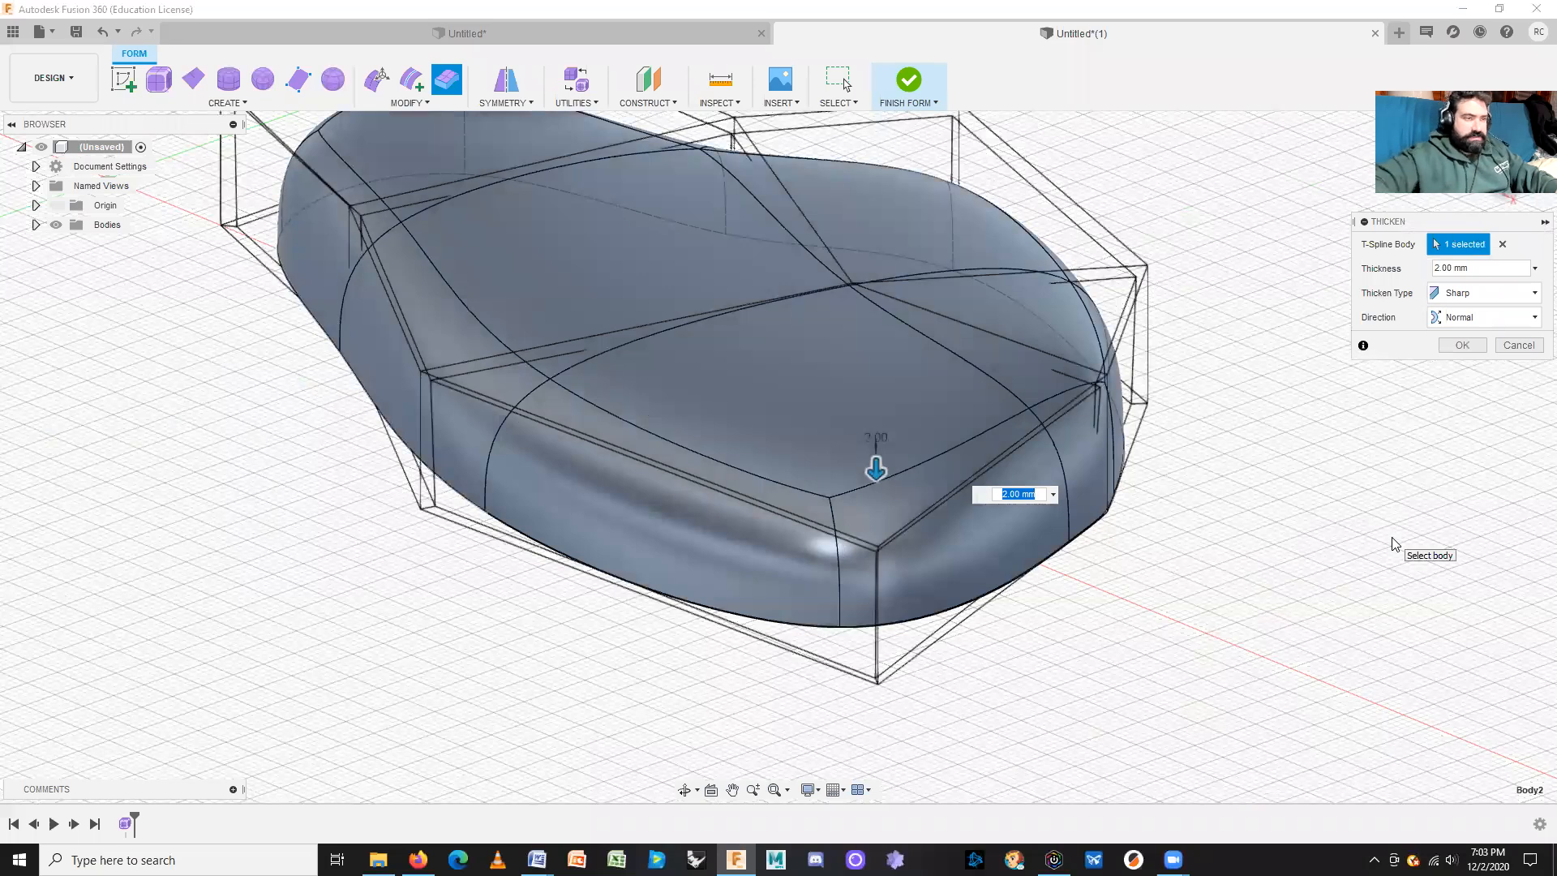
pyautogui.keyDown('shift'); pyautogui.moveTo(1246, 598); pyautogui.dragTo(1231, 499, button='middle'); pyautogui.keyUp('shift')
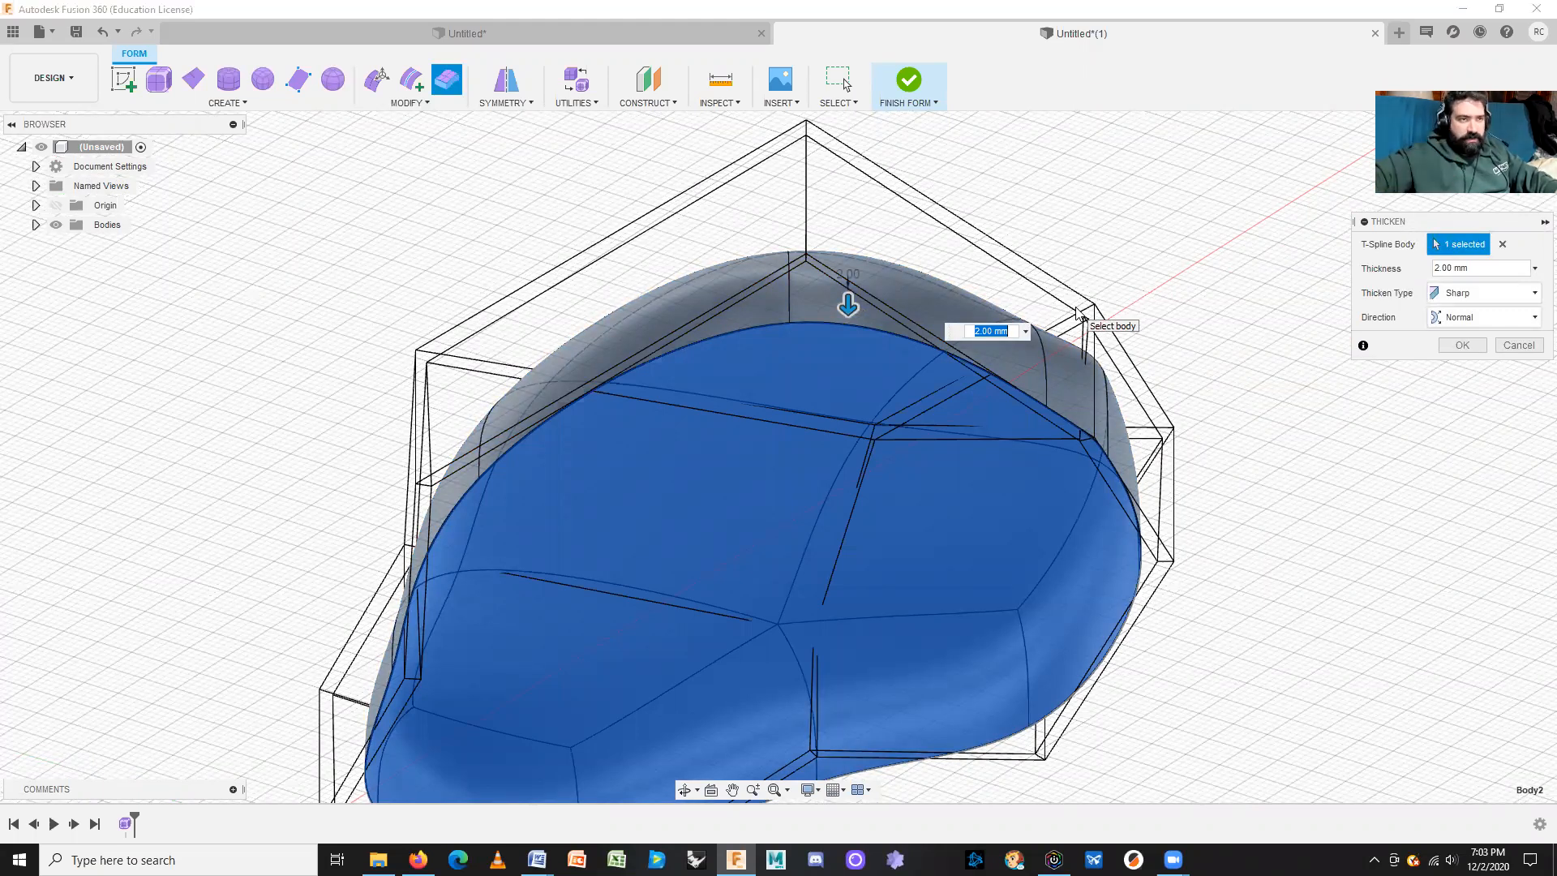
pyautogui.write('-2')
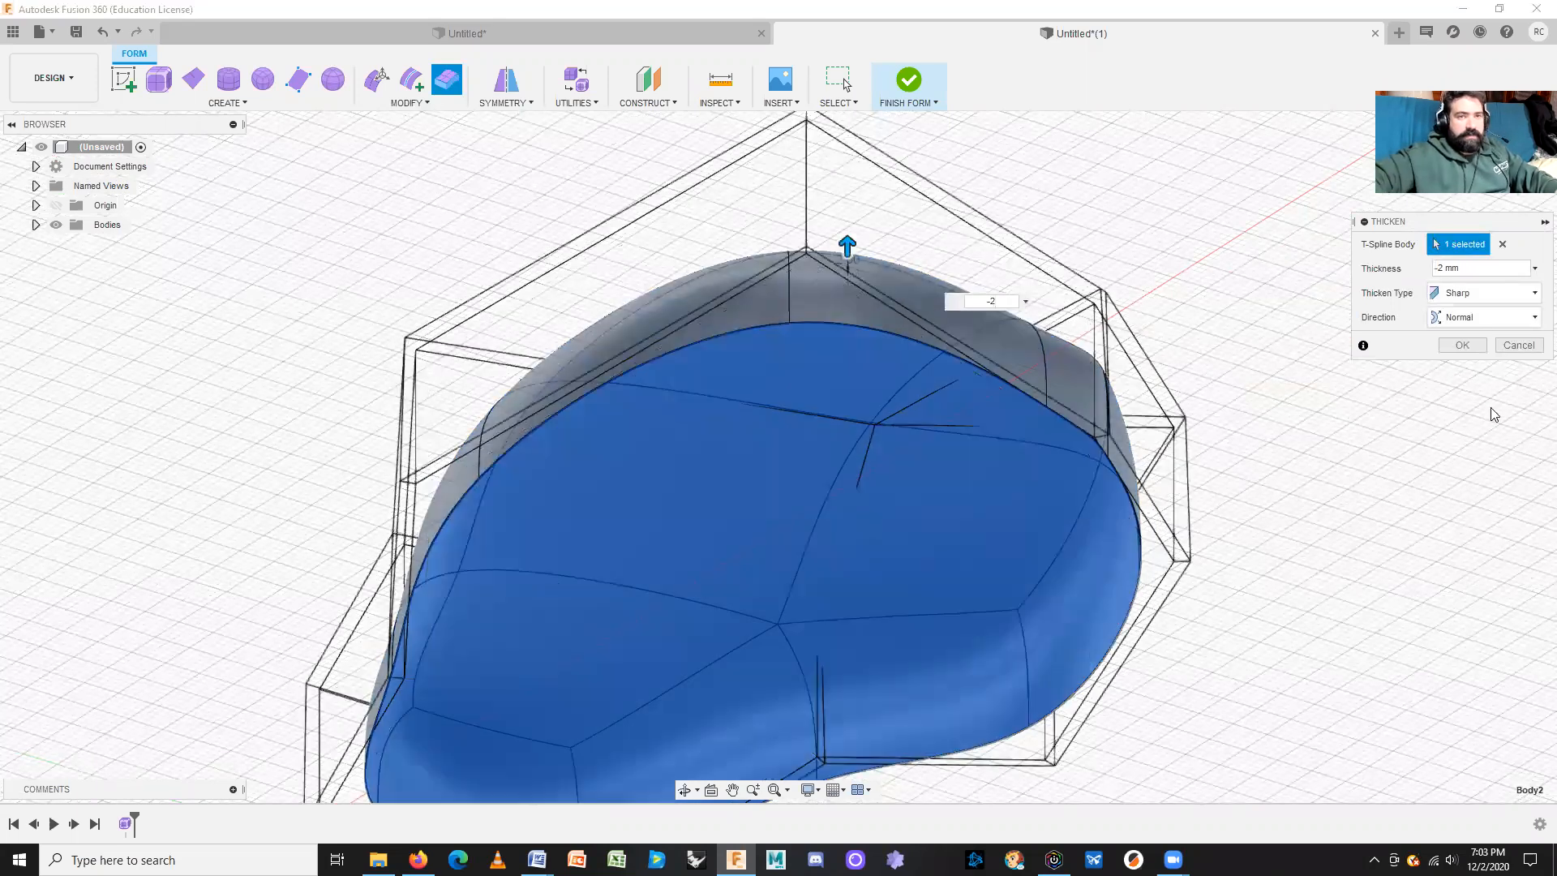
pyautogui.click(1493, 293)
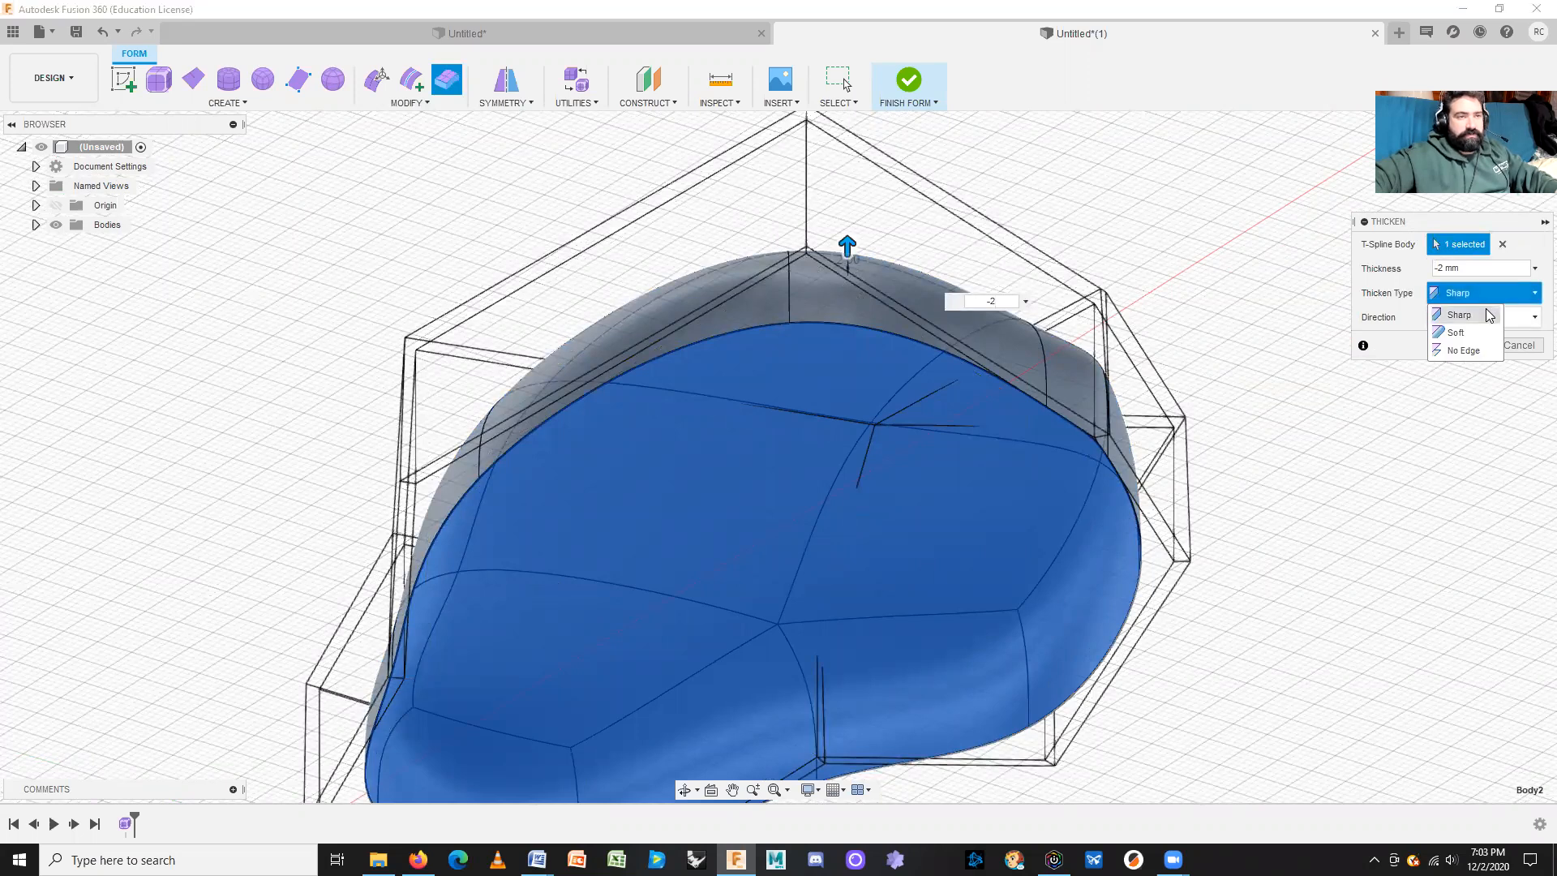
pyautogui.click(1472, 332)
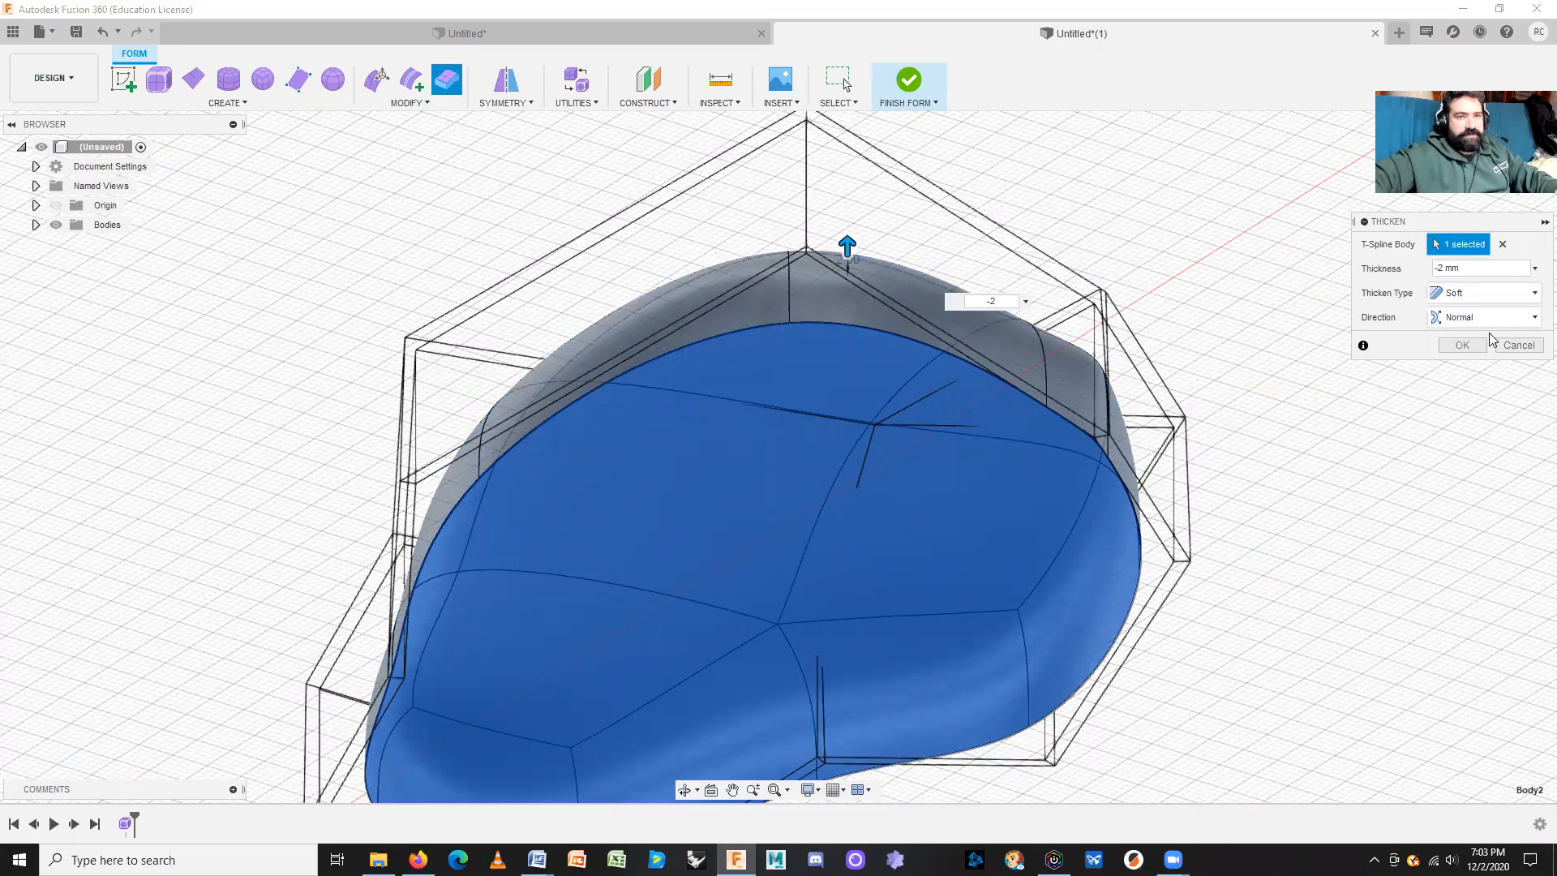
pyautogui.click(1481, 293)
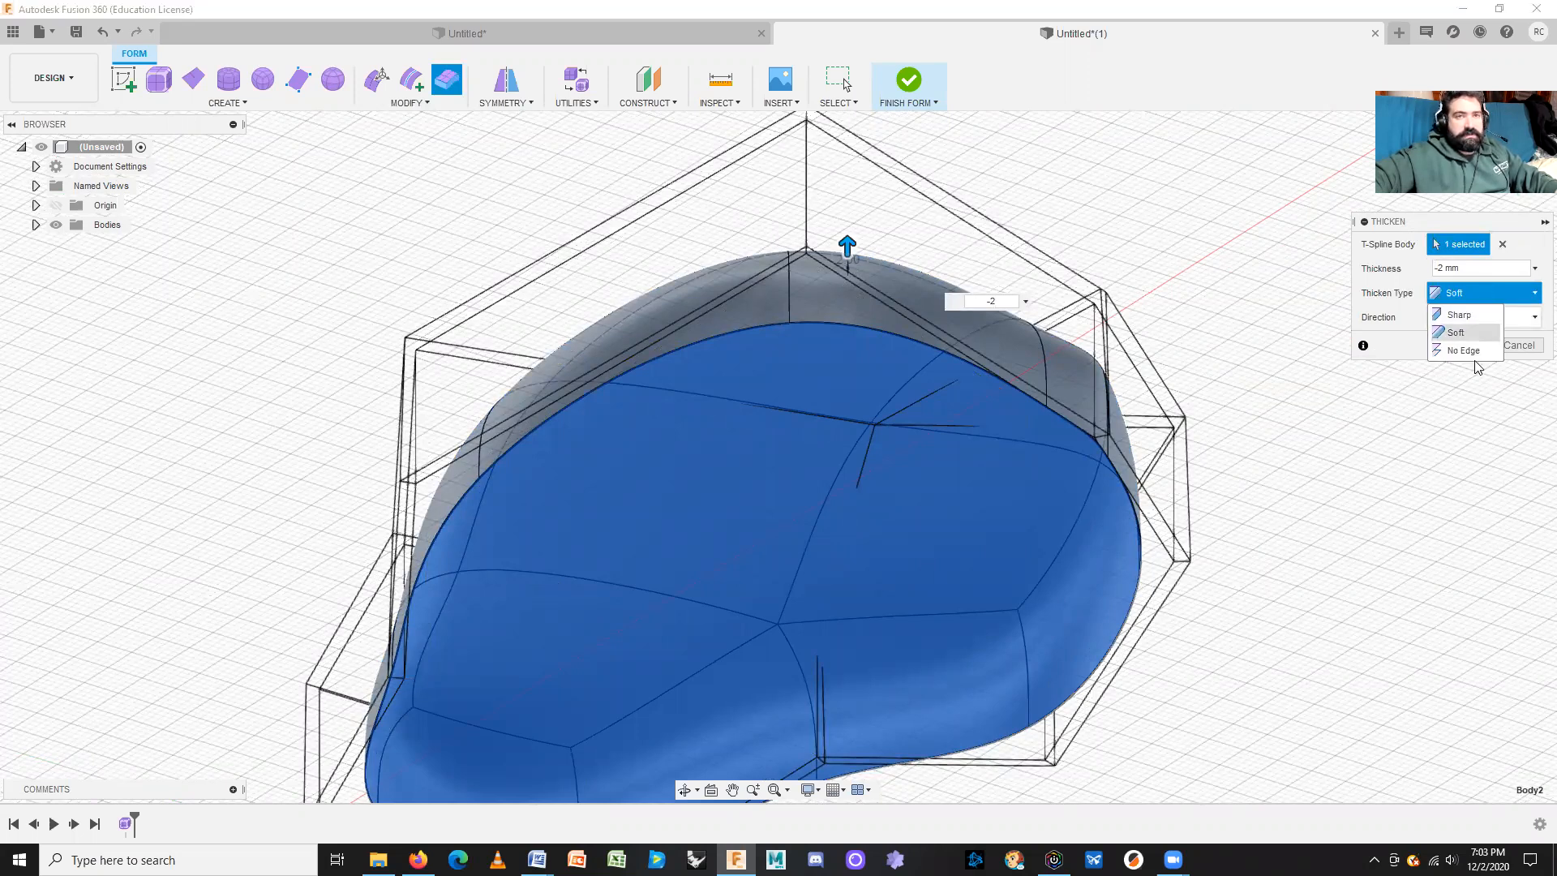
pyautogui.click(1470, 351)
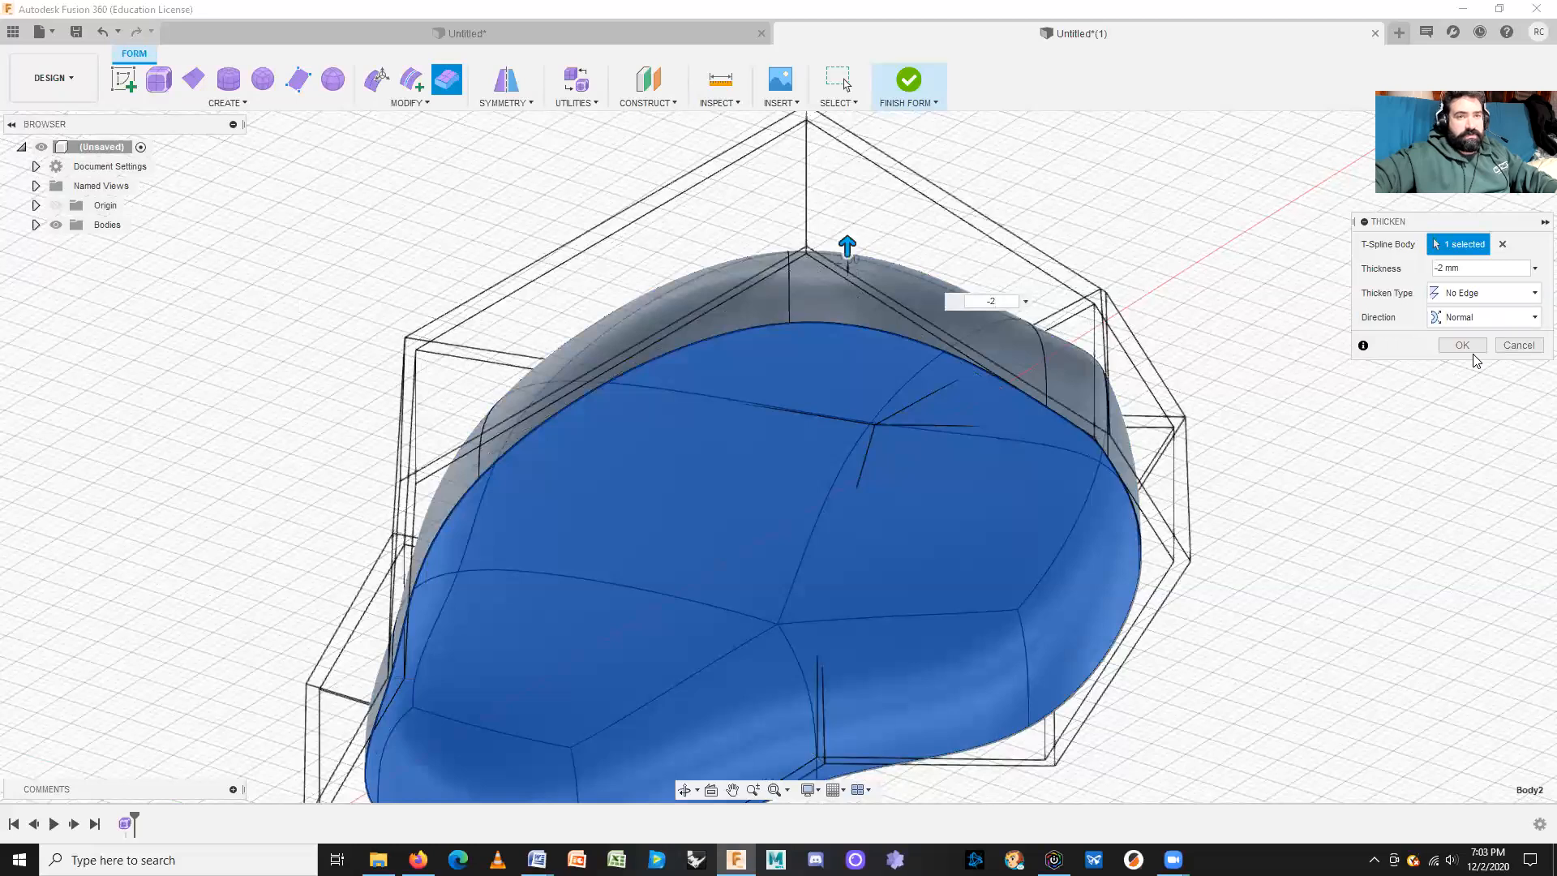
pyautogui.click(1473, 294)
pyautogui.click(1470, 334)
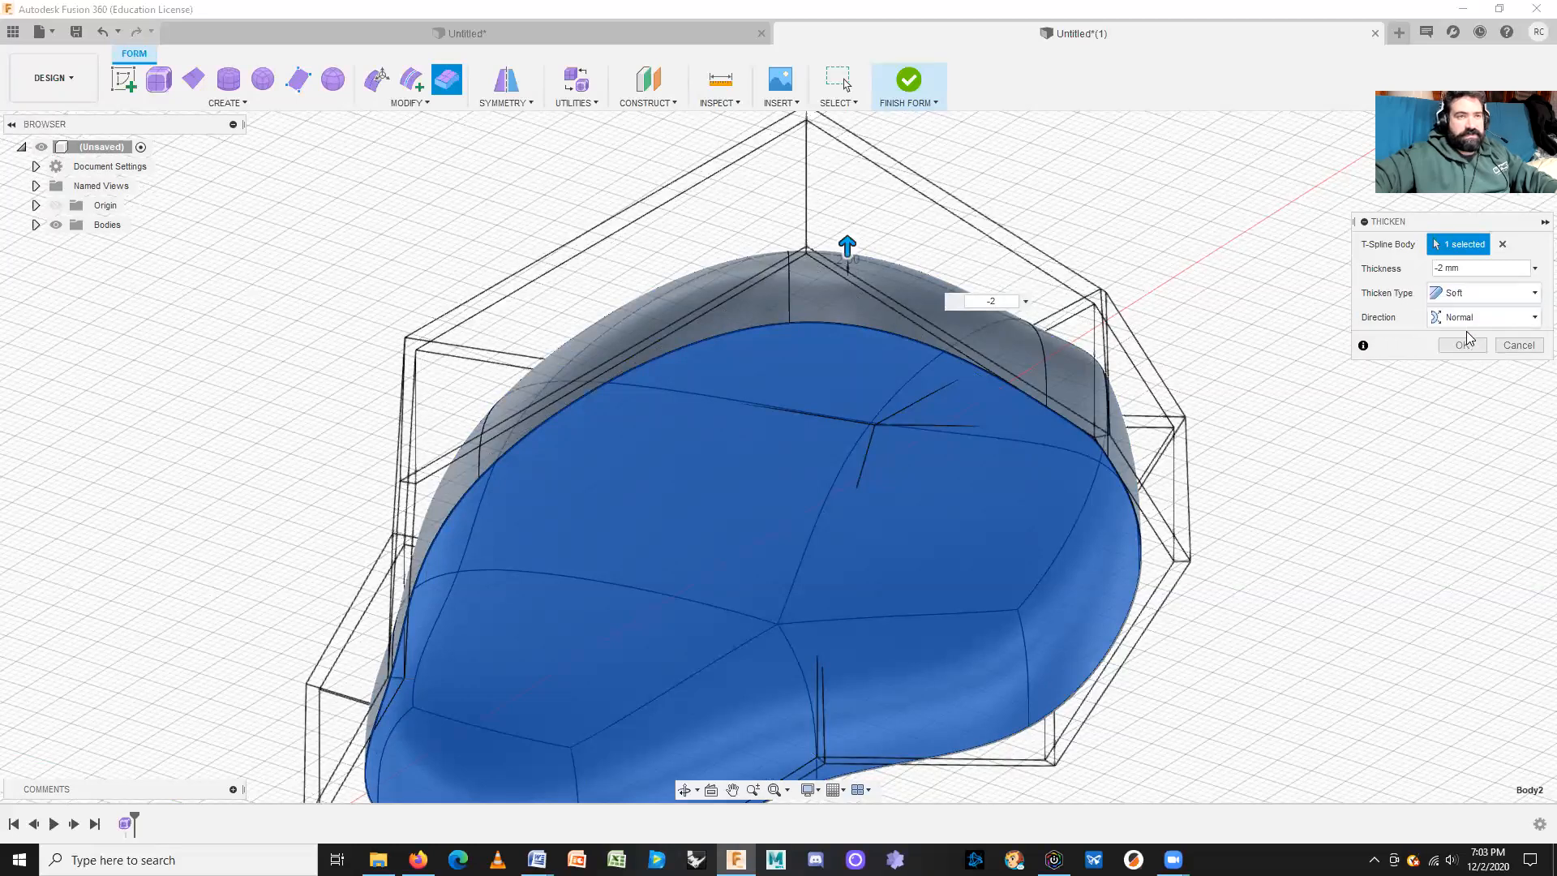
pyautogui.click(1462, 344)
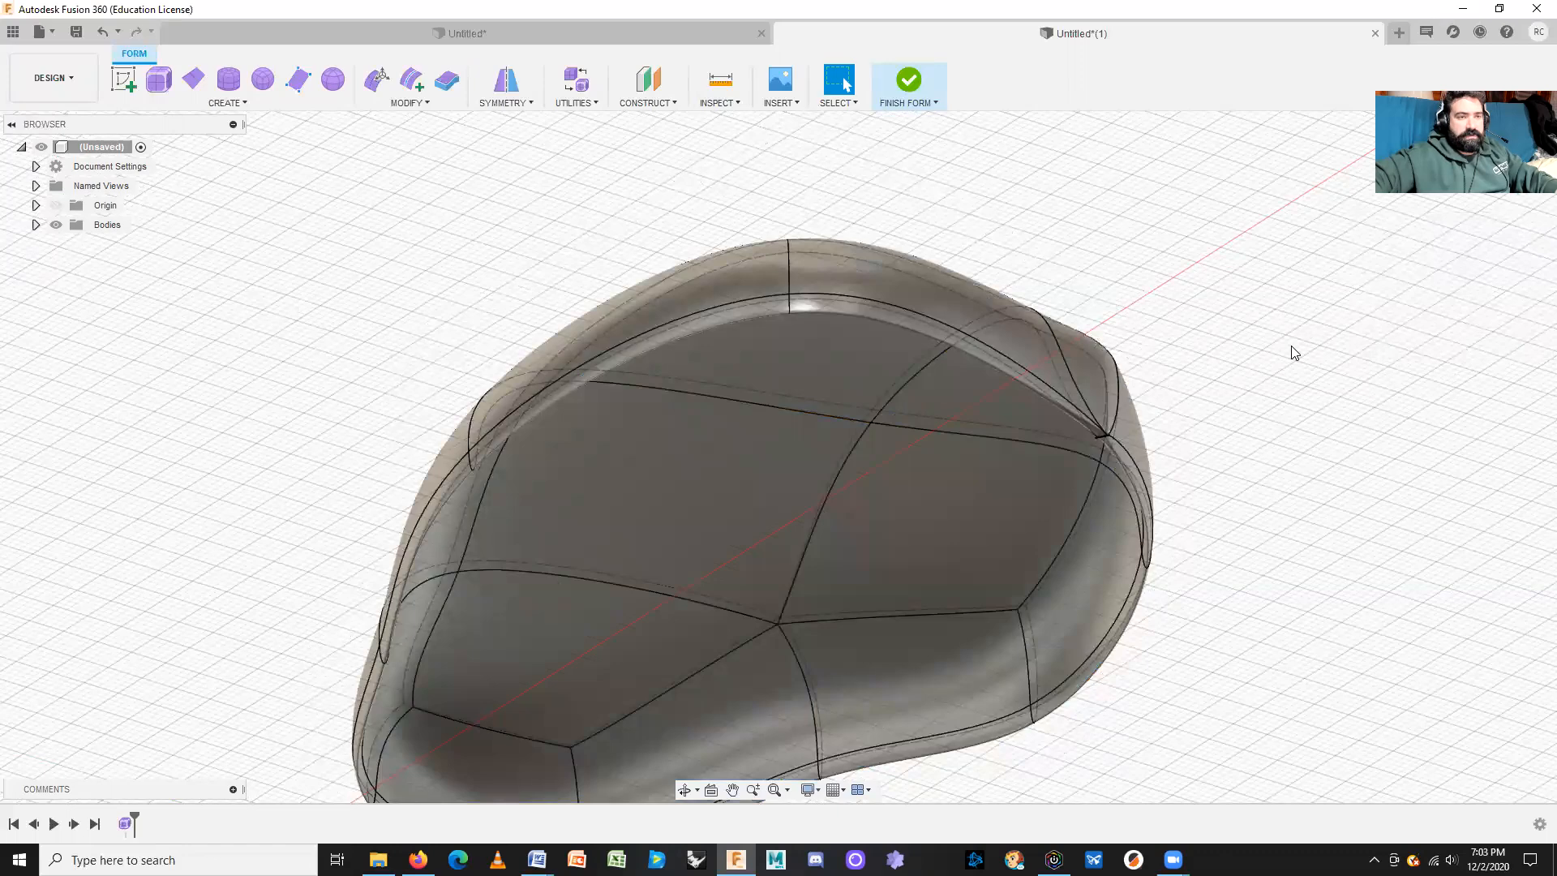
pyautogui.keyDown('shift'); pyautogui.moveTo(1291, 357); pyautogui.dragTo(1238, 434, button='middle'); pyautogui.keyUp('shift')
pyautogui.scroll(5, 1196, 518)
pyautogui.moveTo(1129, 525)
pyautogui.keyDown('shift'); pyautogui.mouseDown(button='middle')
pyautogui.moveTo(1249, 504)
pyautogui.moveTo(1199, 505)
pyautogui.moveTo(1214, 514)
pyautogui.moveTo(1149, 547)
pyautogui.mouseUp(button='middle'); pyautogui.keyUp('shift')
pyautogui.scroll(4, 1150, 547)
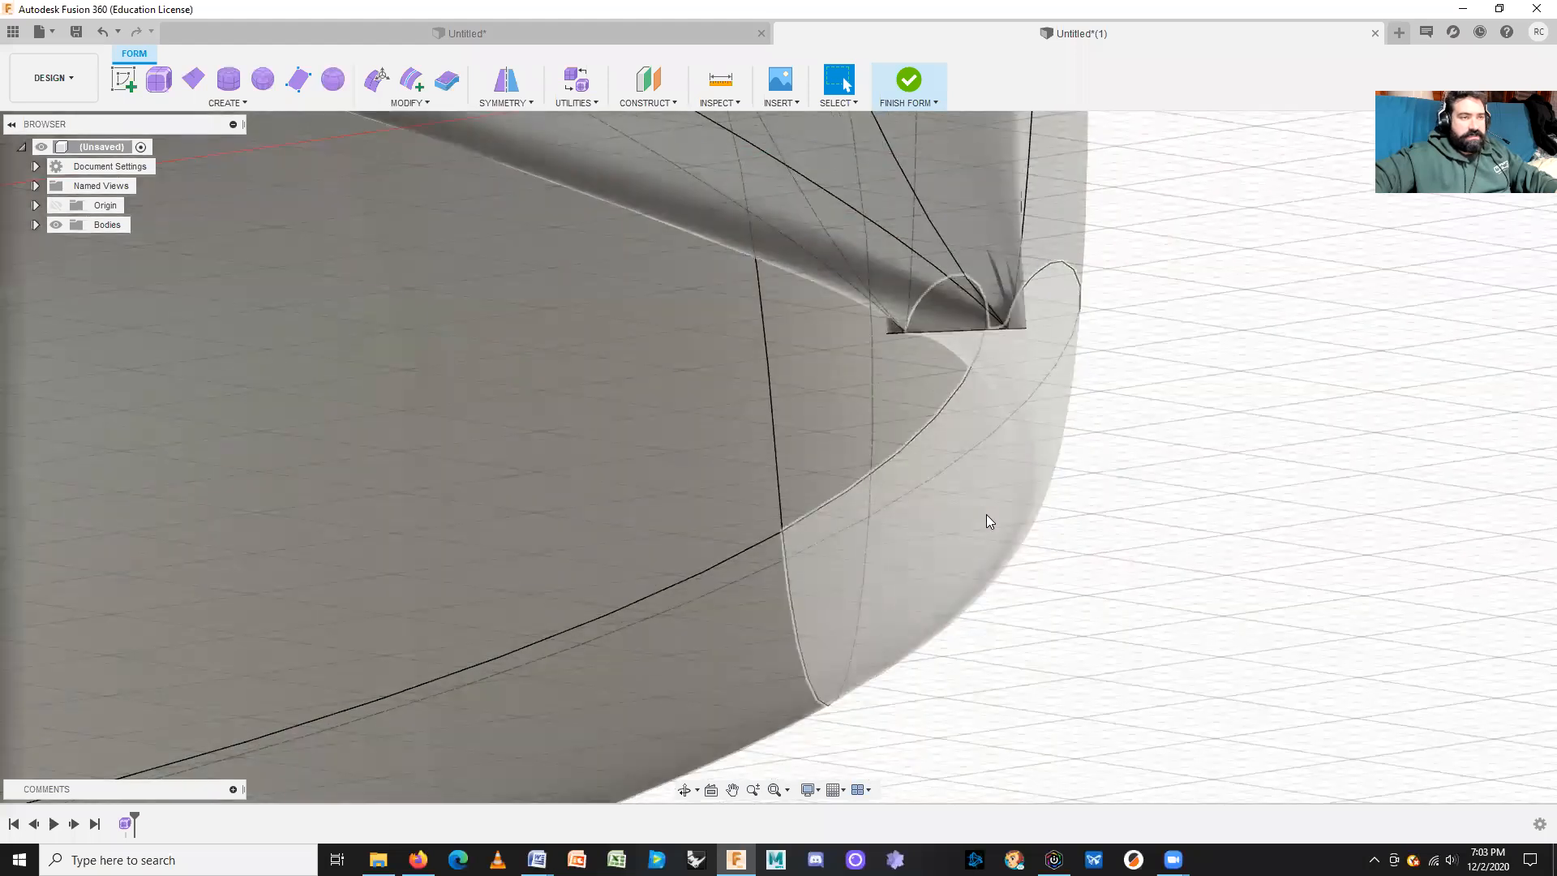
pyautogui.keyDown('shift'); pyautogui.moveTo(1095, 619); pyautogui.dragTo(1084, 618, button='middle'); pyautogui.keyUp('shift')
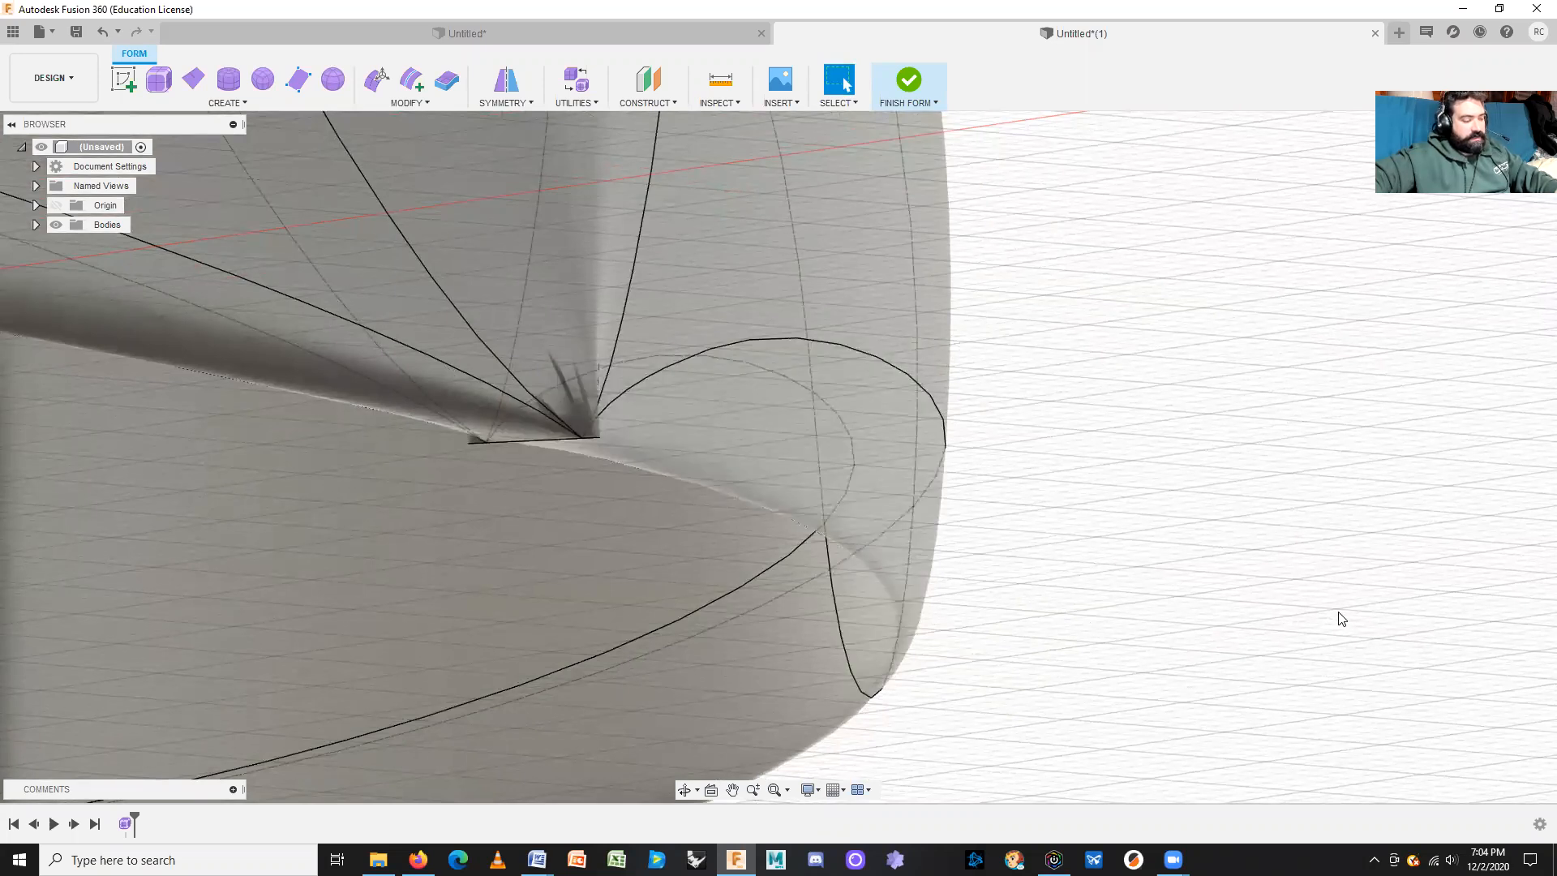
pyautogui.hotkey('ctrl', 'z')
# Step: Repeat Thicken on the T-spline body at -2 mm with the Sharp edge type
pyautogui.rightClick(1154, 544)
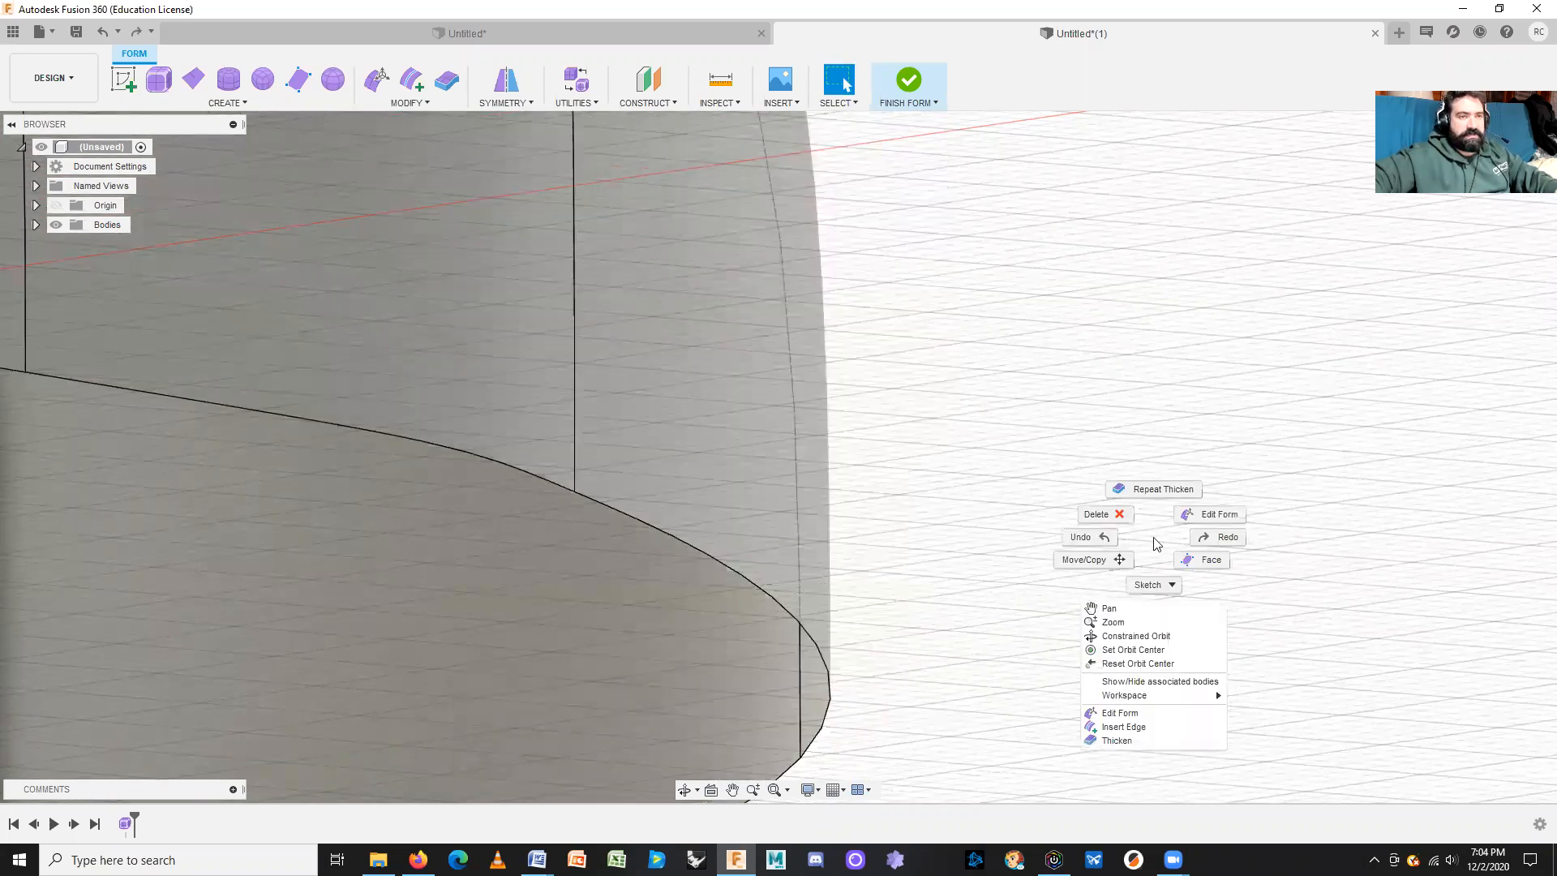
pyautogui.click(1166, 463)
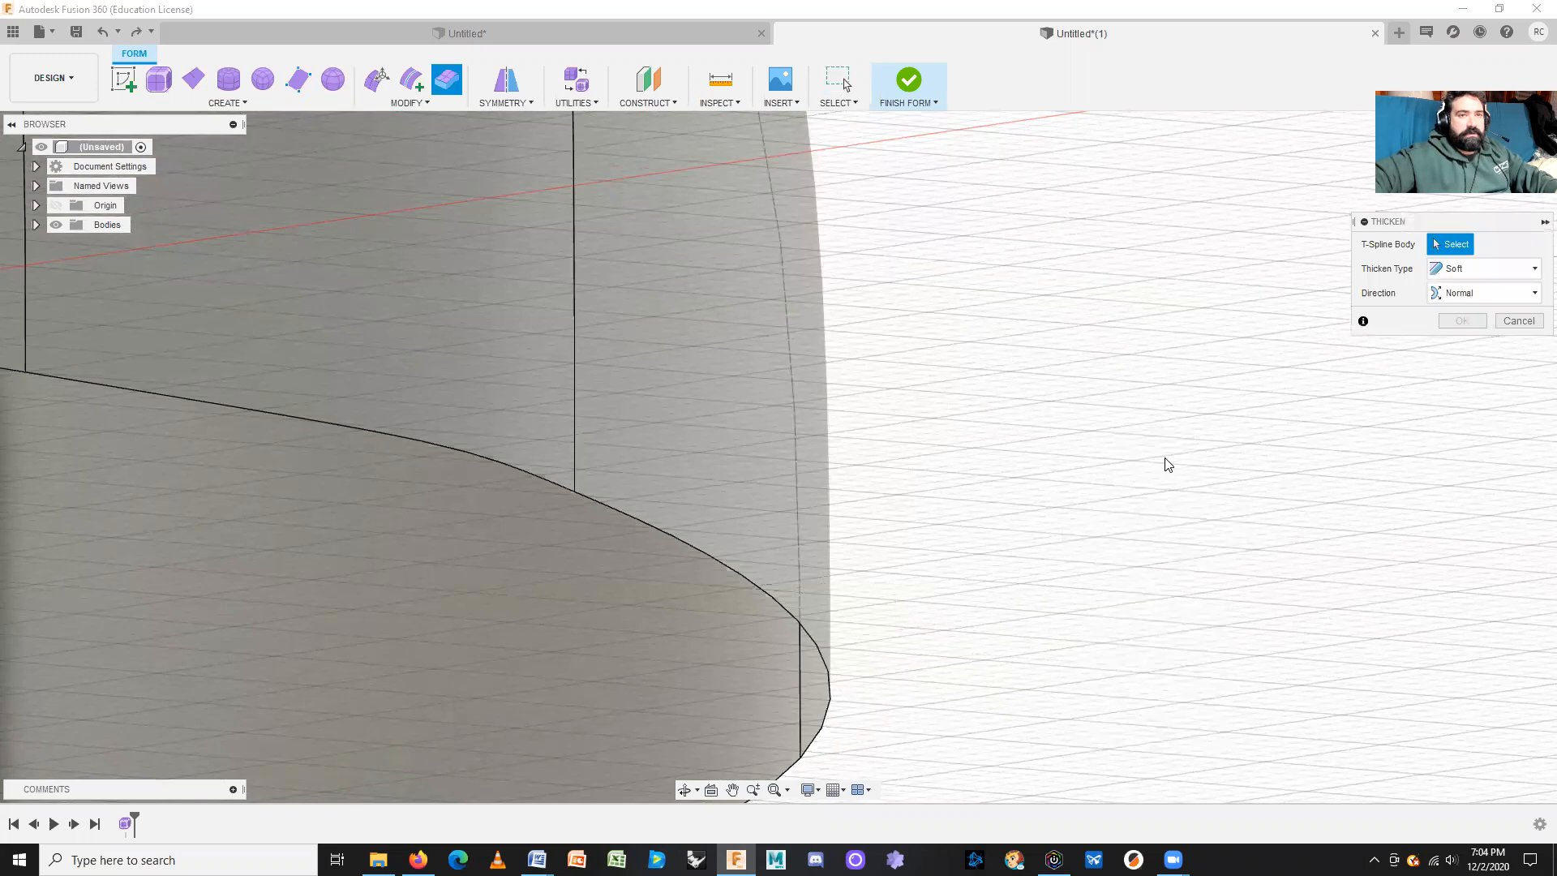
pyautogui.click(1478, 275)
pyautogui.click(1460, 290)
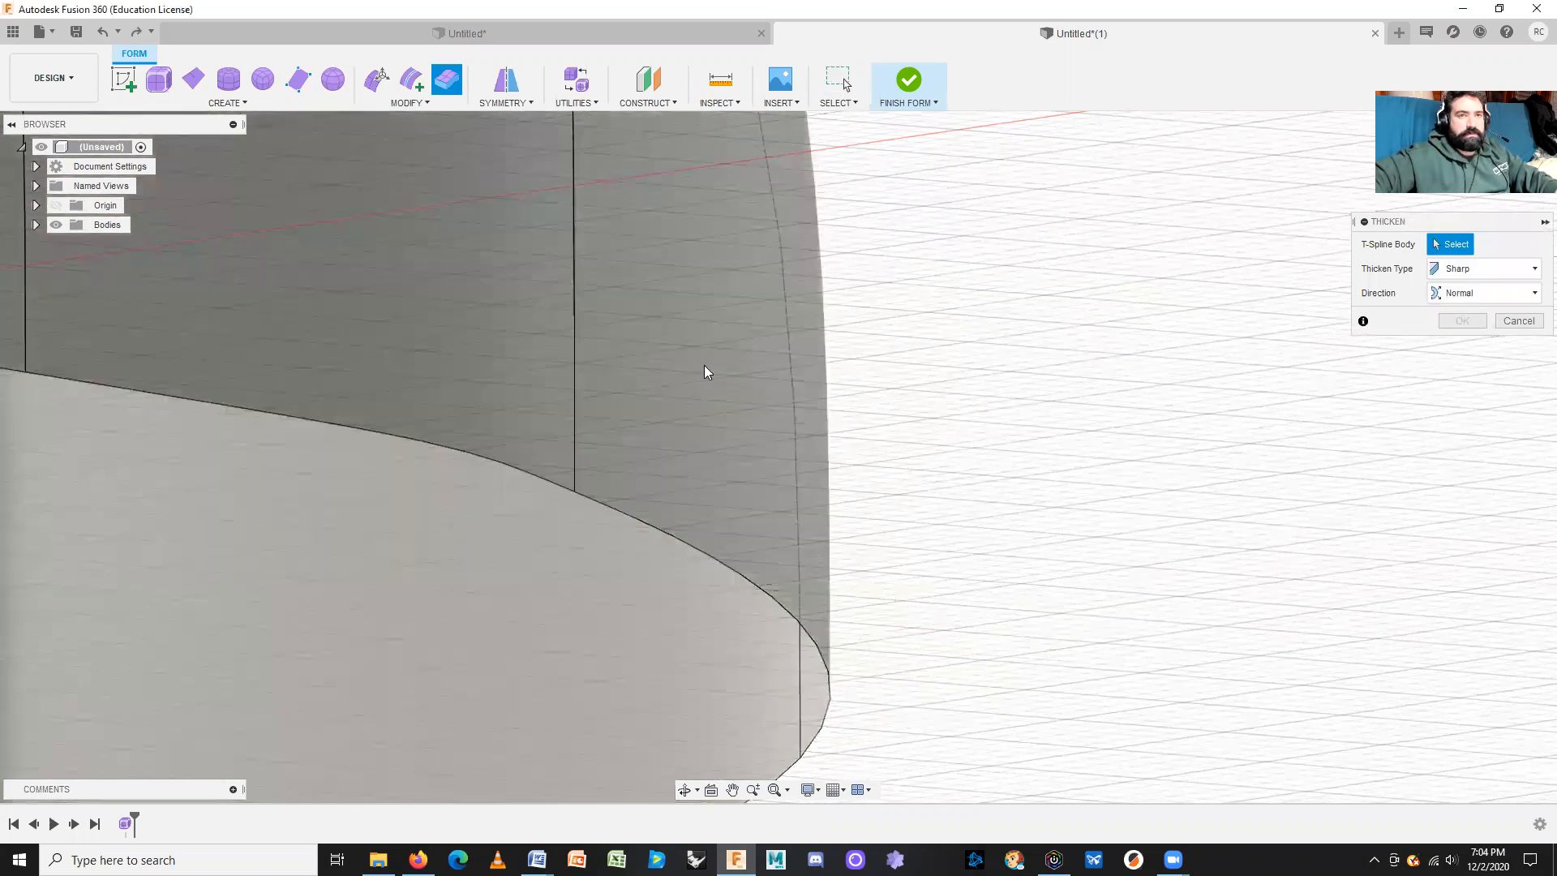
pyautogui.click(704, 365)
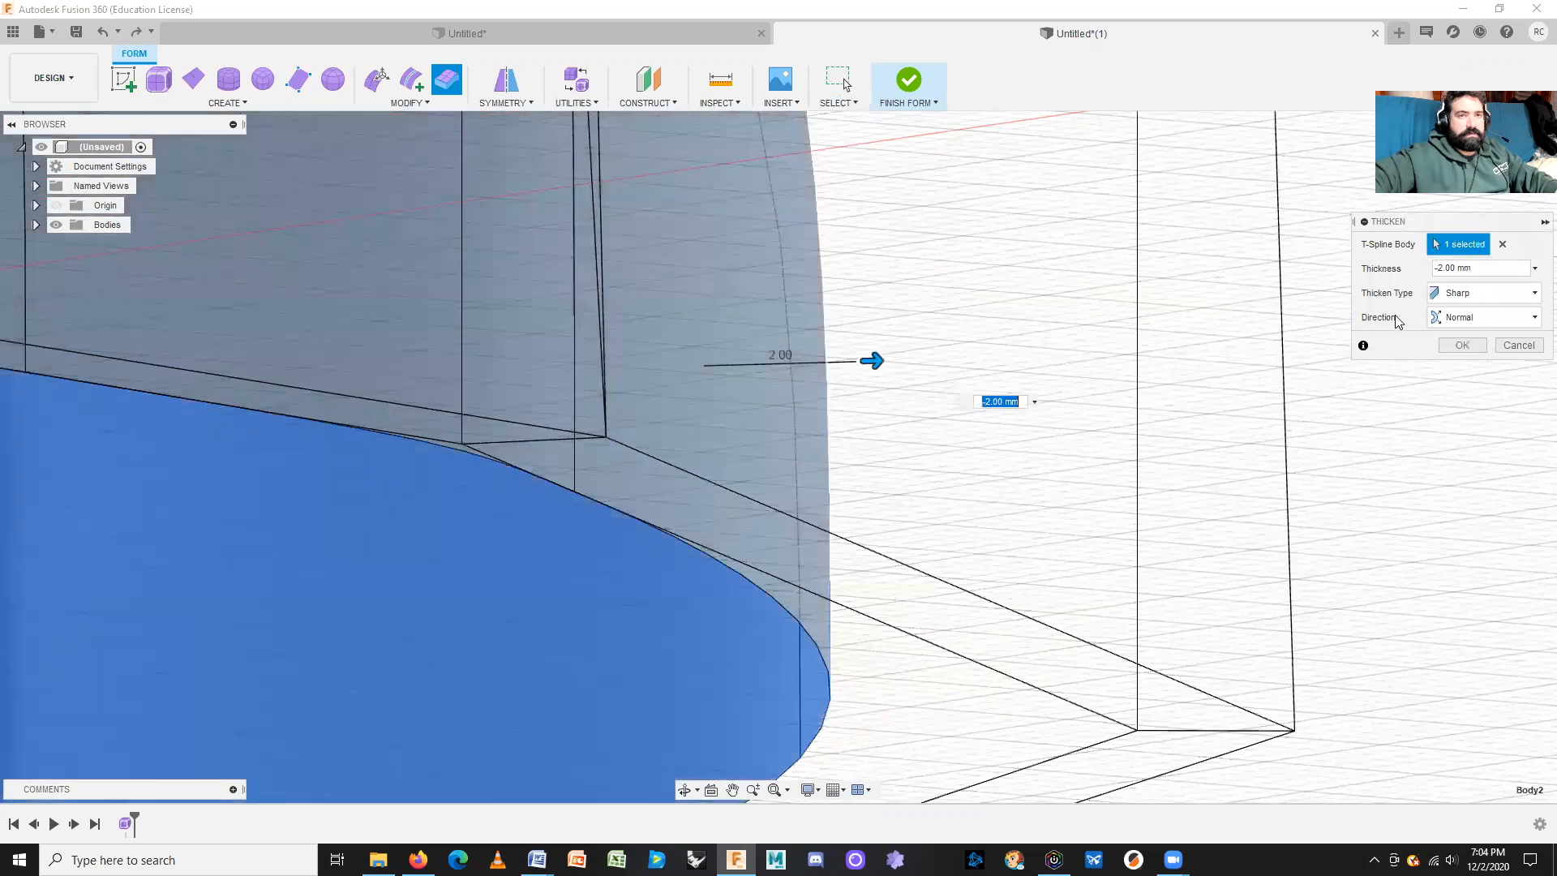
pyautogui.click(1452, 347)
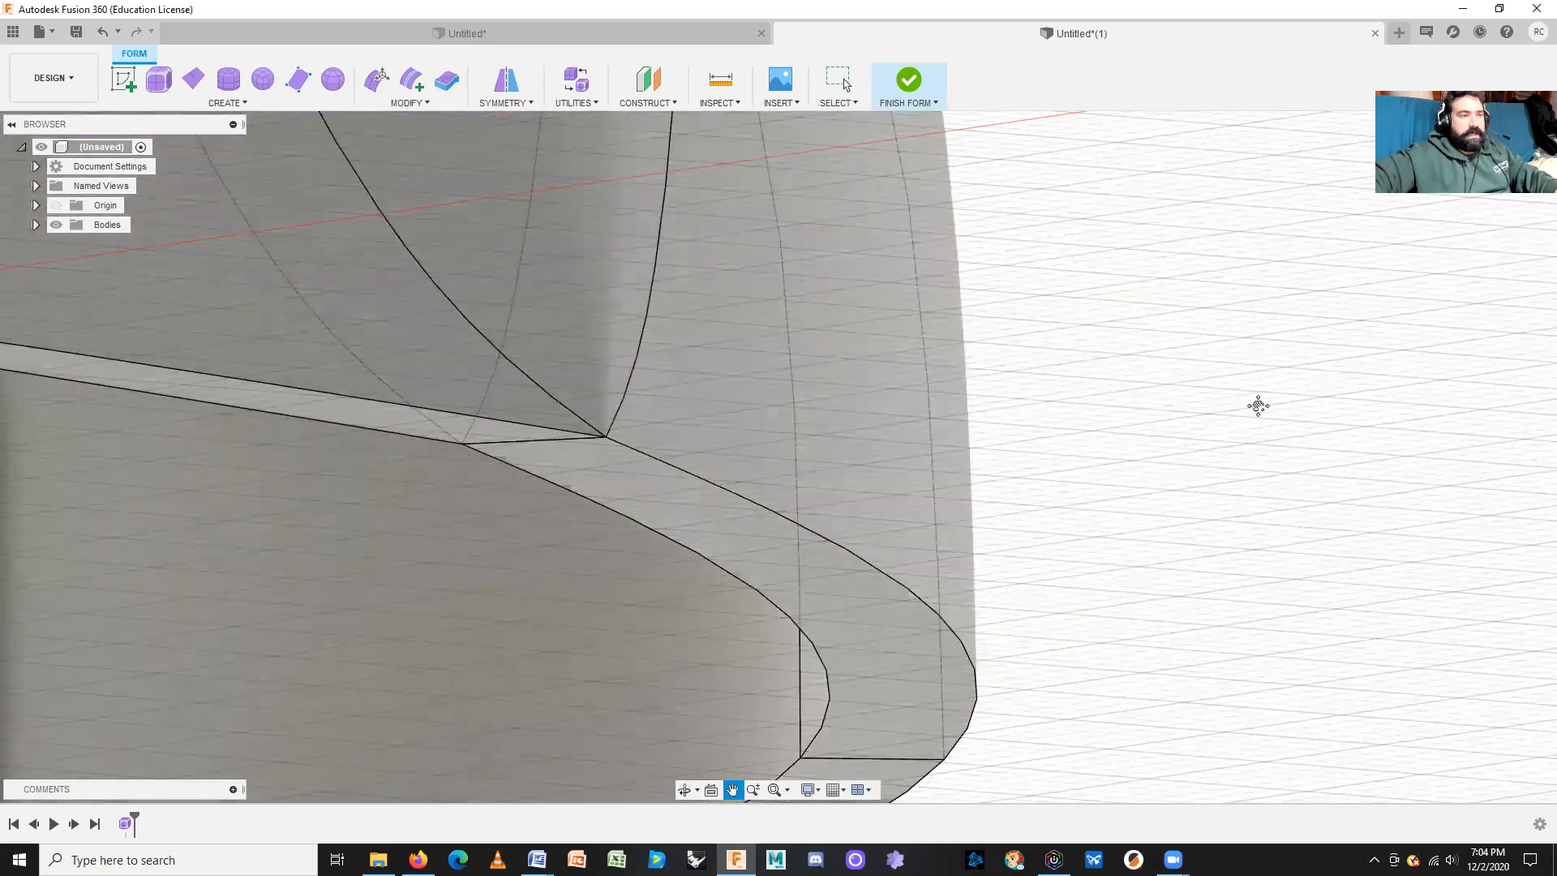
pyautogui.moveTo(1258, 406); pyautogui.dragTo(1077, 577, button='middle')
pyautogui.press('Escape')
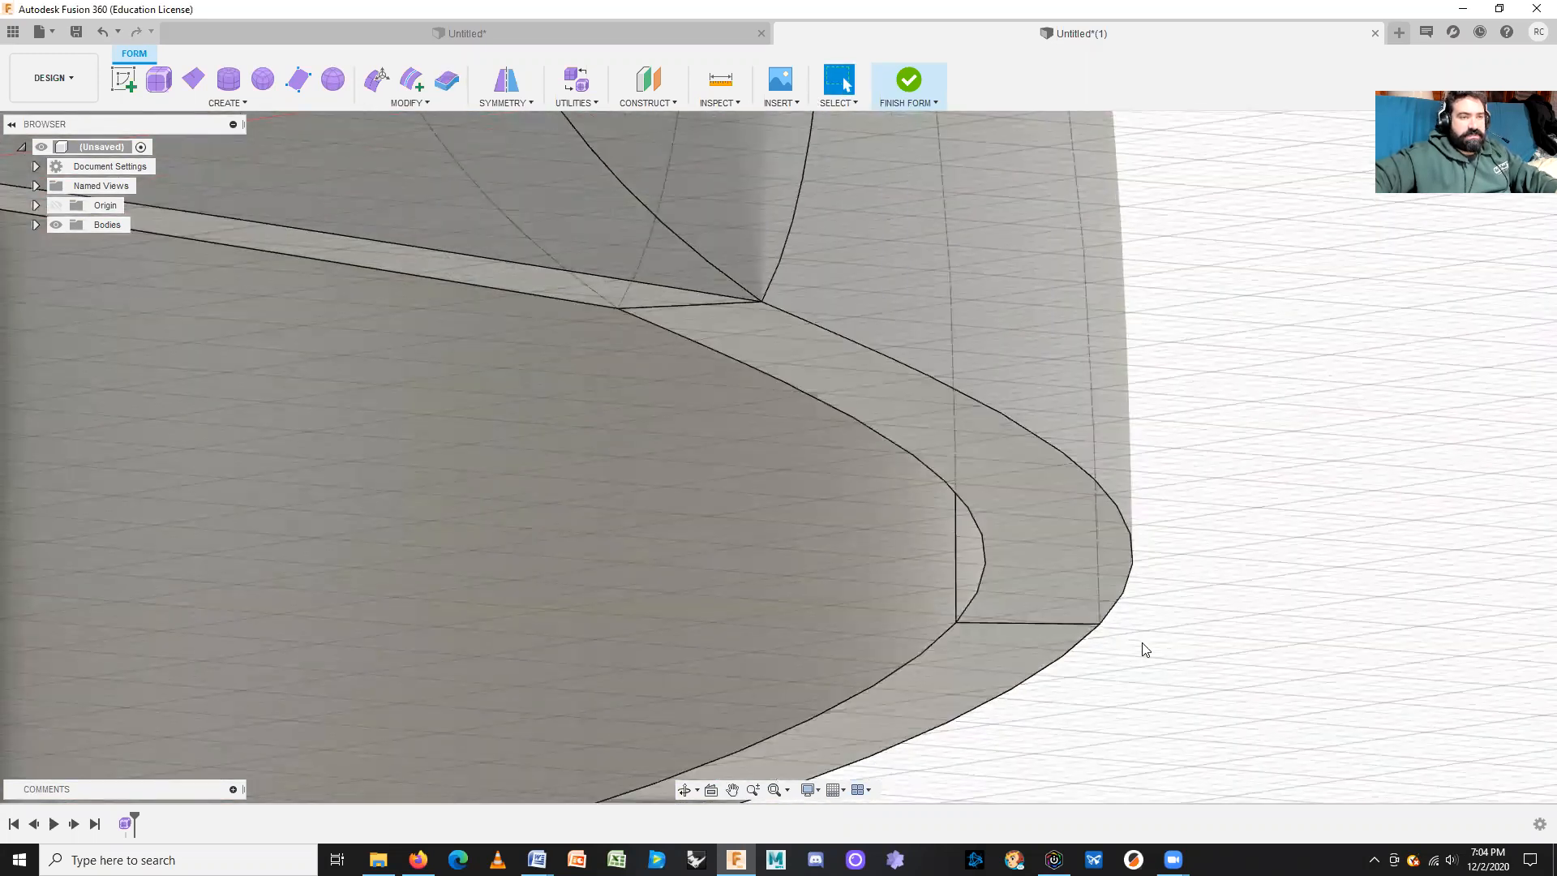
pyautogui.scroll(-3, 1071, 654)
pyautogui.keyDown('shift'); pyautogui.moveTo(1234, 646); pyautogui.dragTo(1019, 584, button='middle'); pyautogui.keyUp('shift')
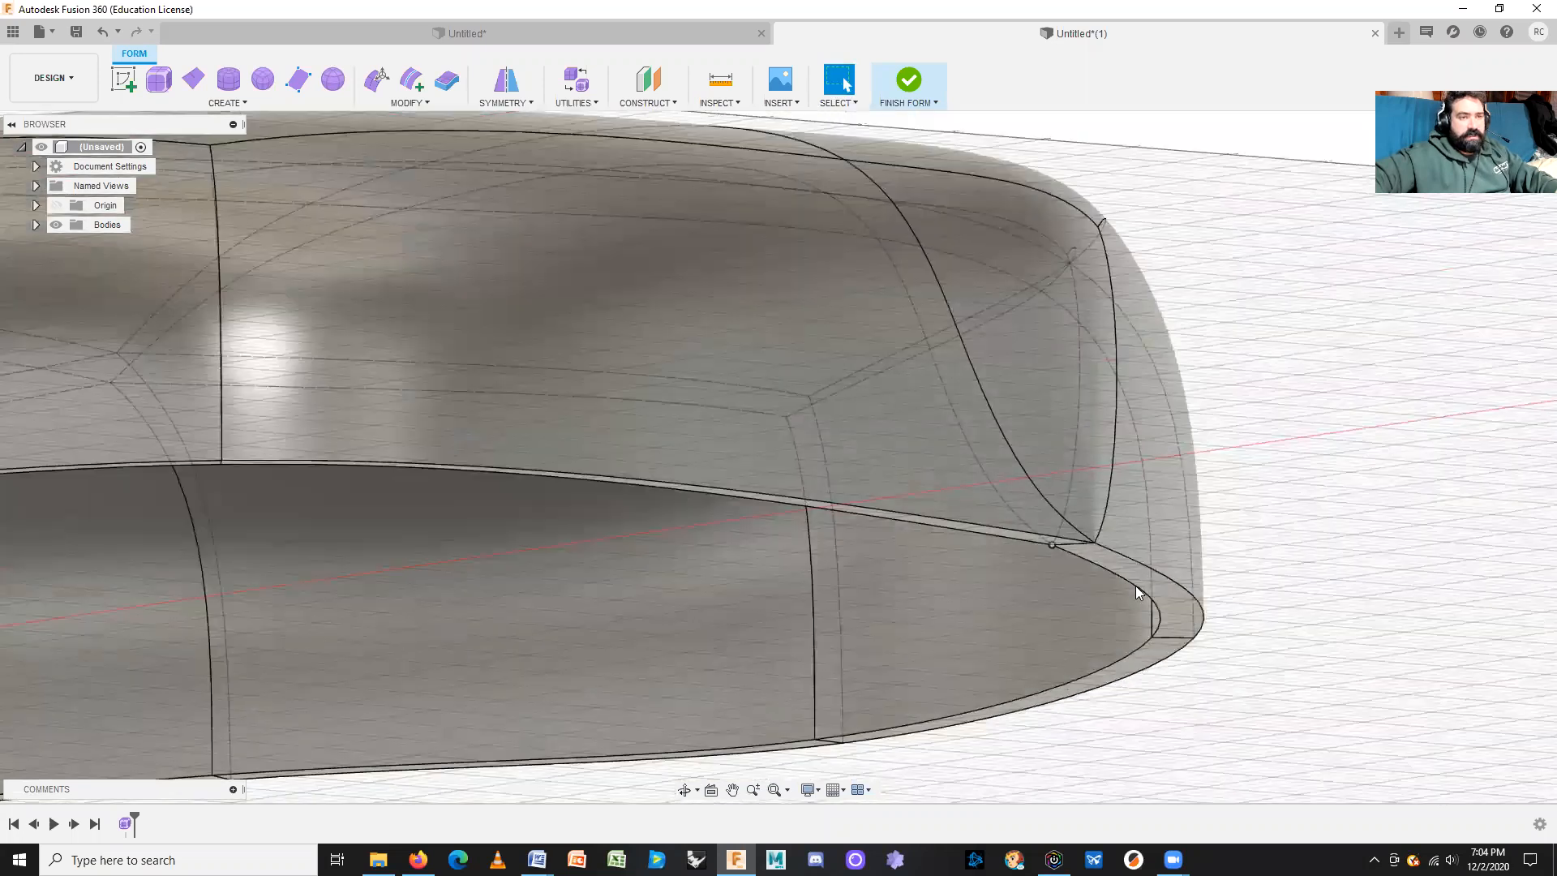
pyautogui.scroll(-10, 1314, 452)
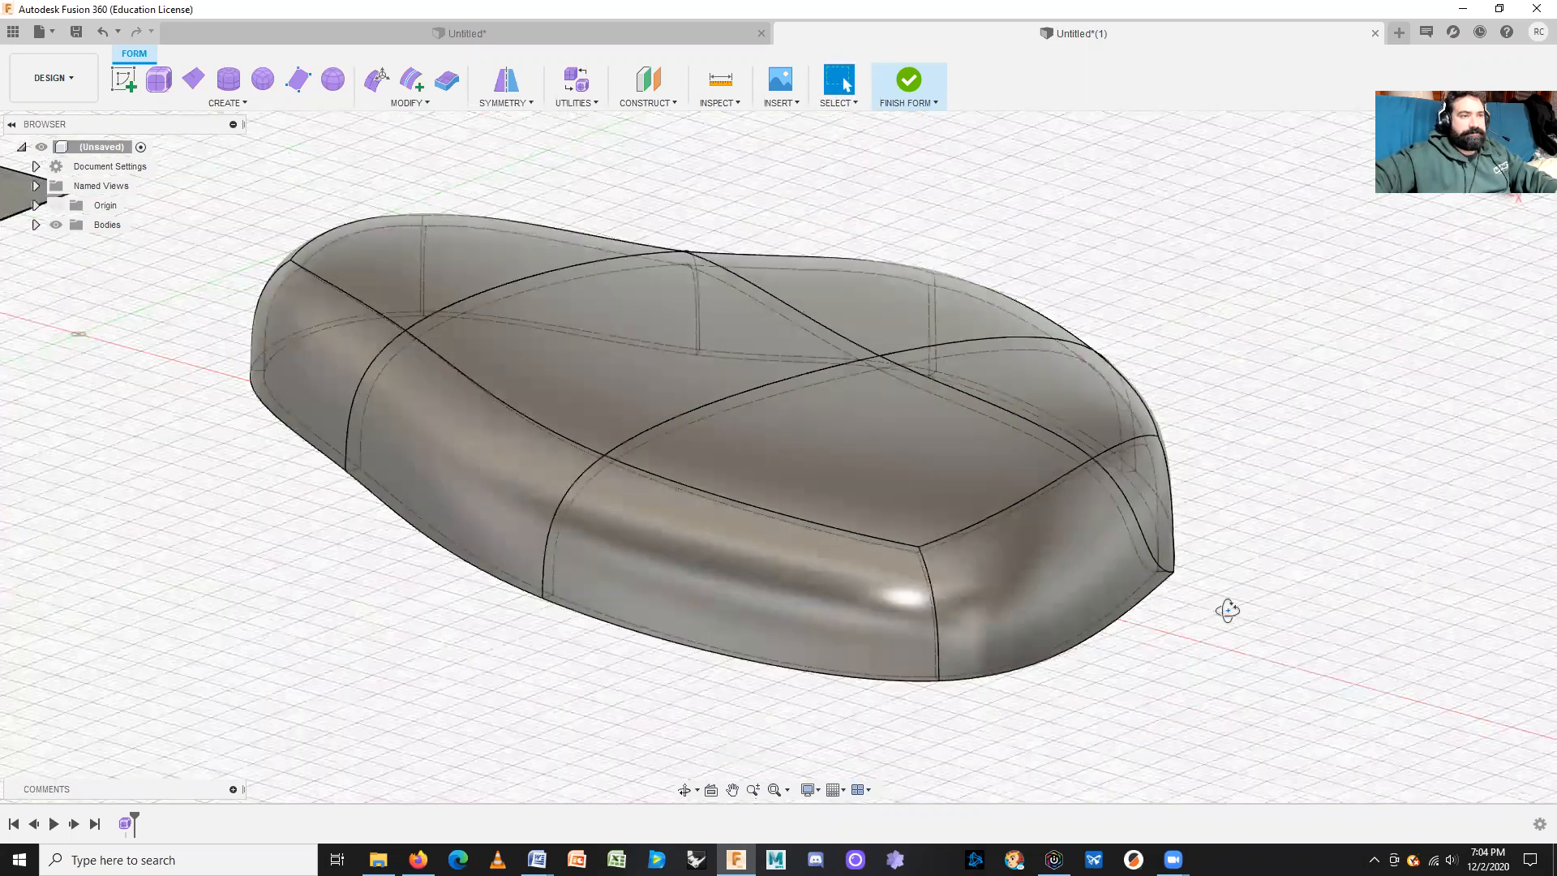
pyautogui.keyDown('shift'); pyautogui.moveTo(1228, 611); pyautogui.dragTo(1230, 622, button='middle'); pyautogui.keyUp('shift')
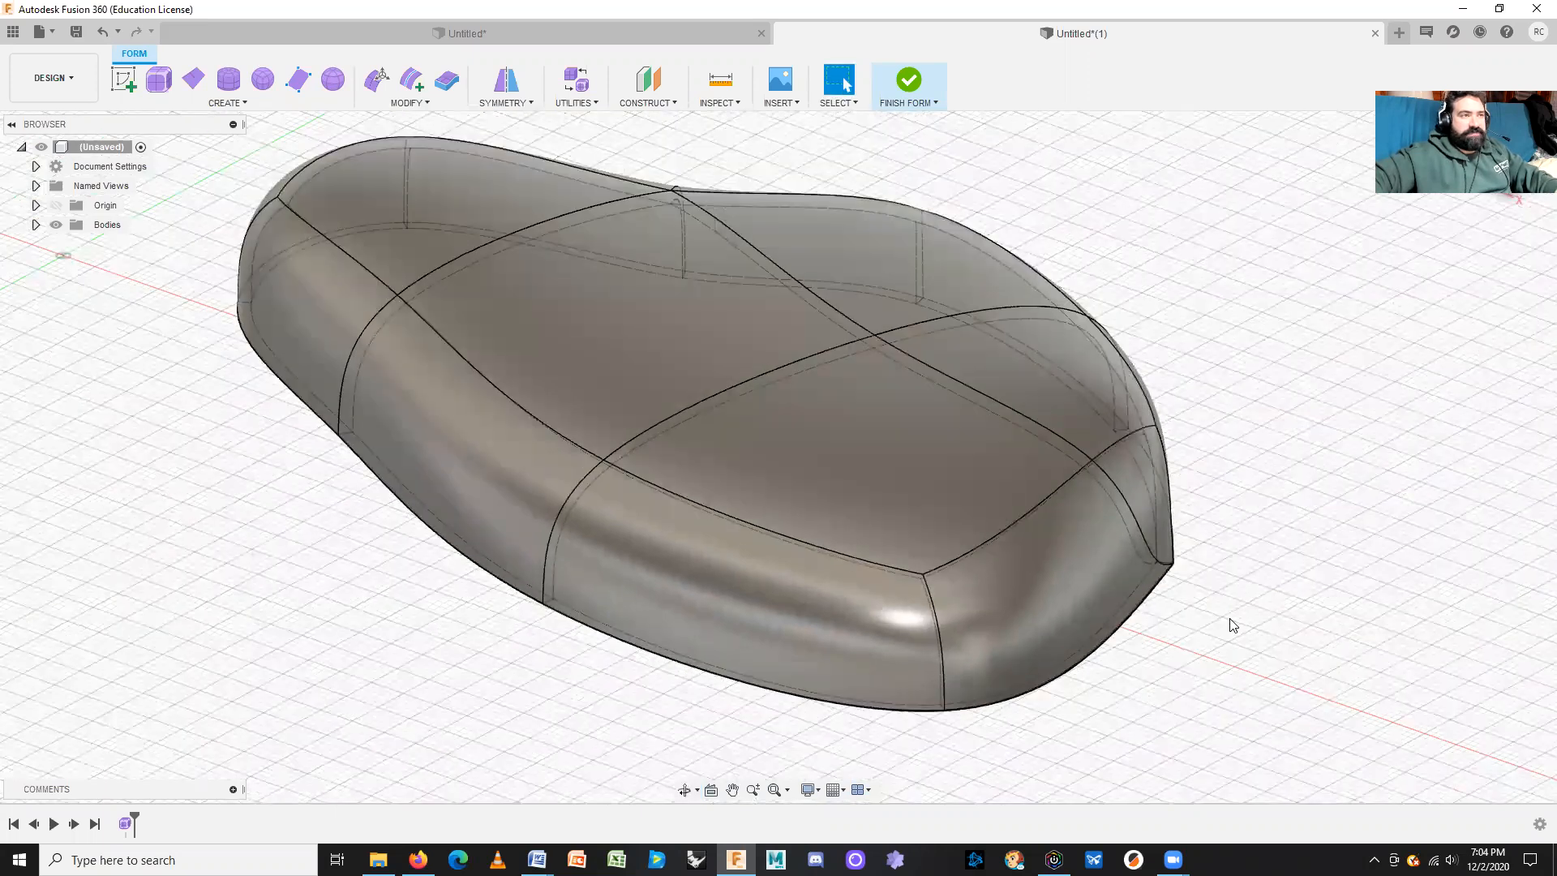
# Step: Try Finish Form twice, returning to T-spline editing and closing the self-intersection error report
pyautogui.click(914, 92)
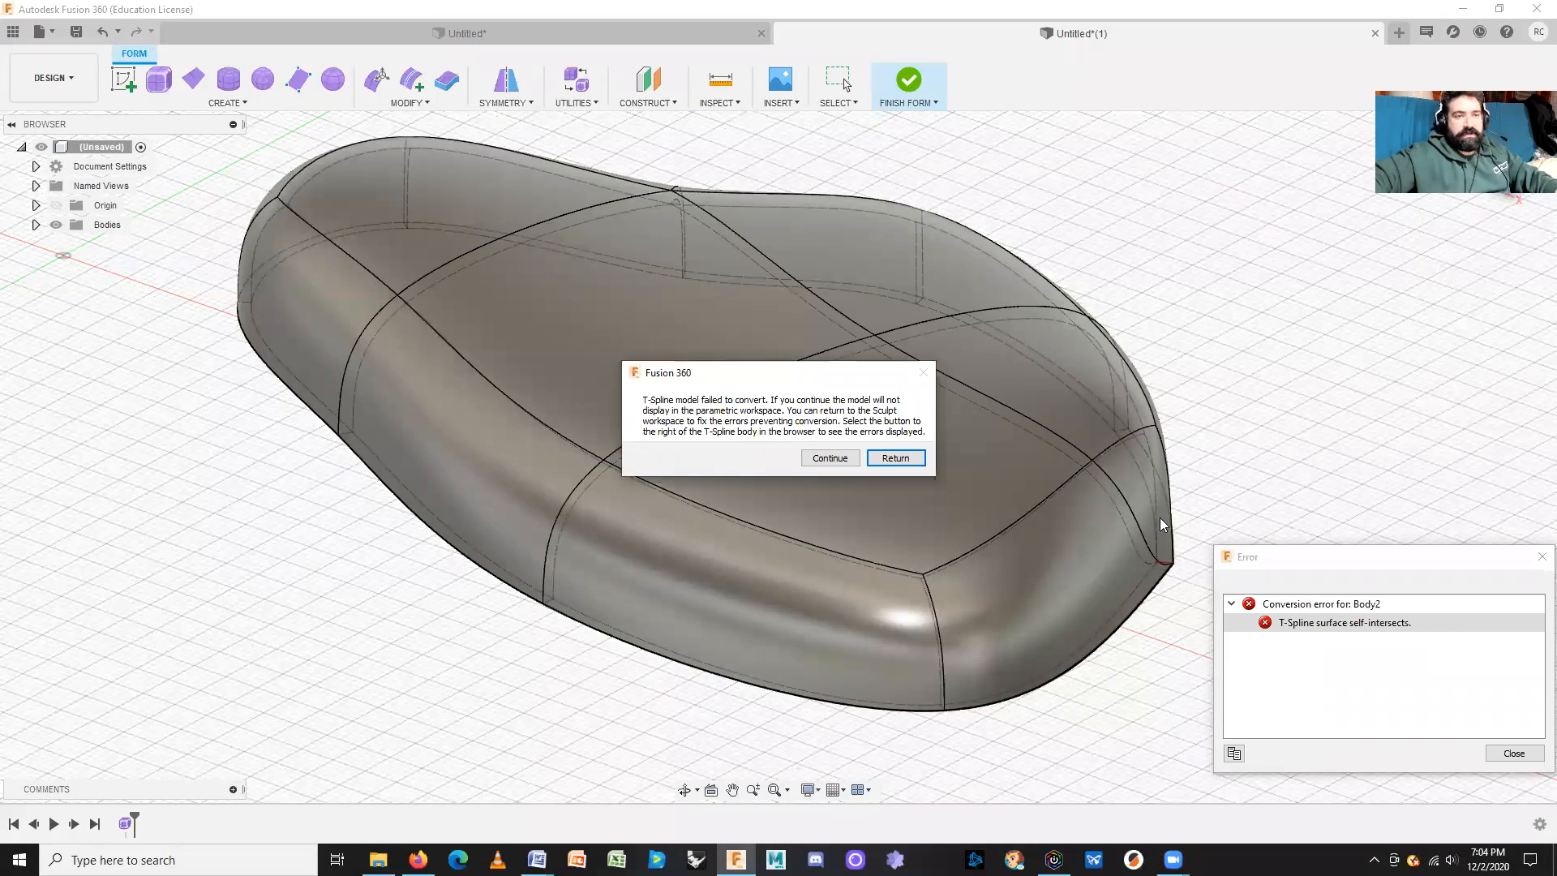
pyautogui.press('Return')
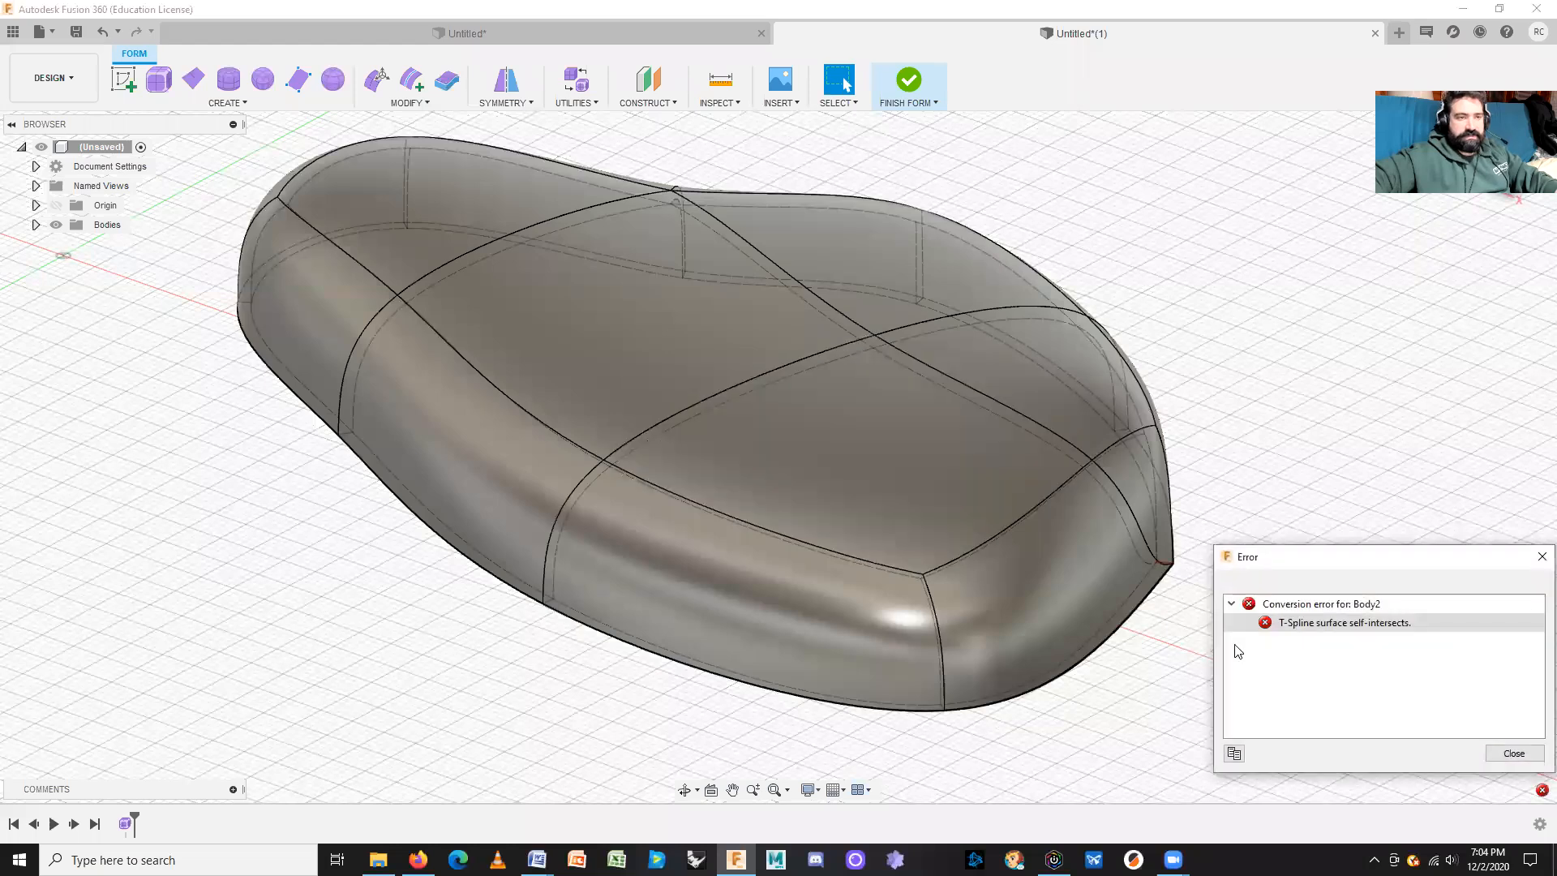
pyautogui.click(1513, 753)
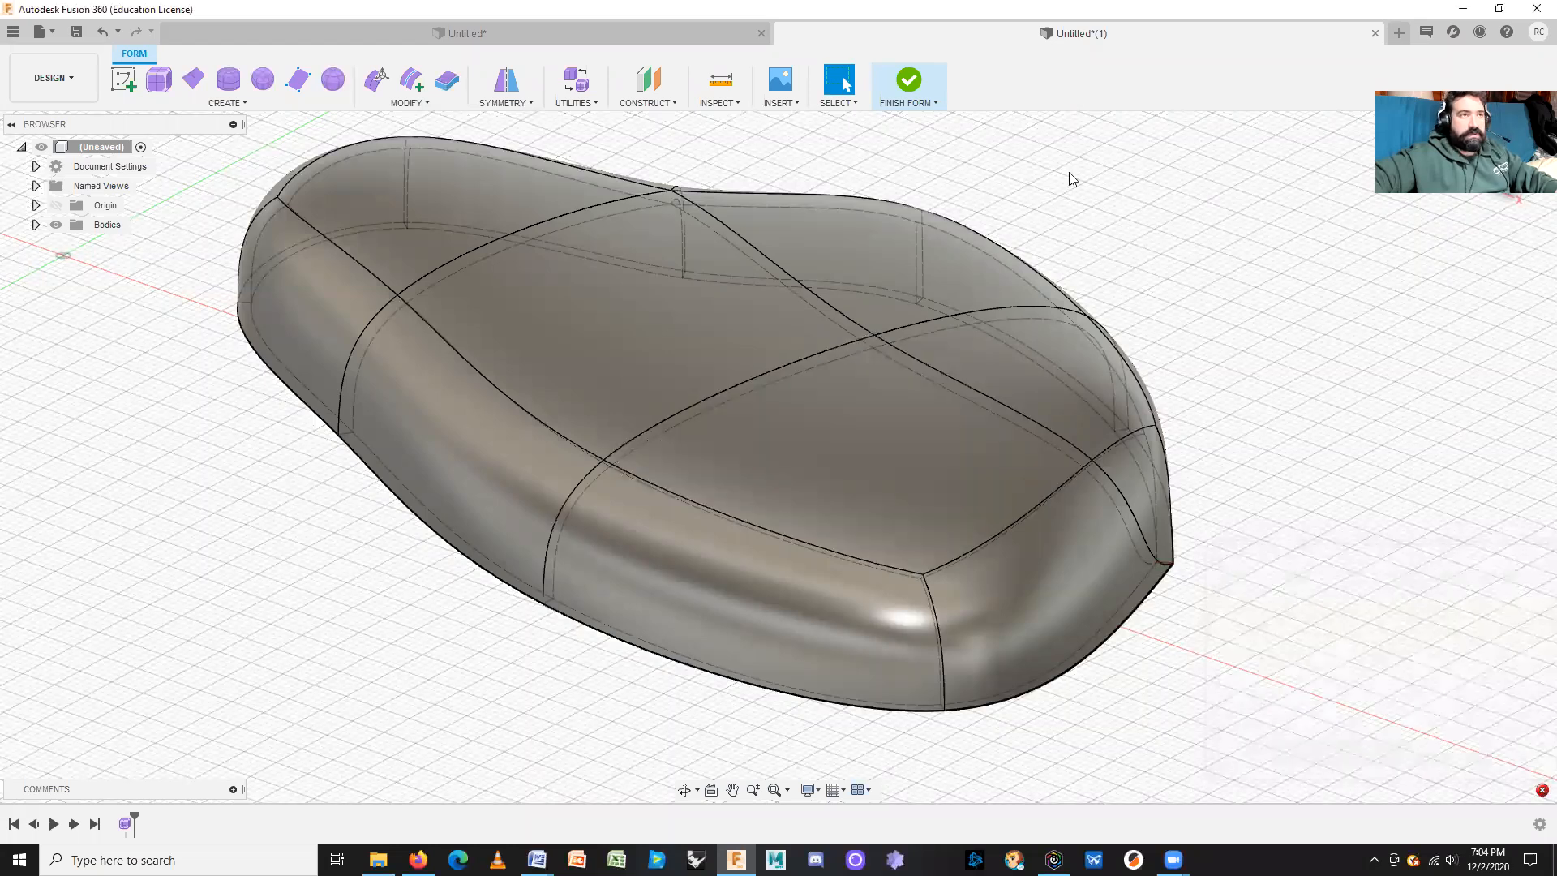
pyautogui.click(919, 88)
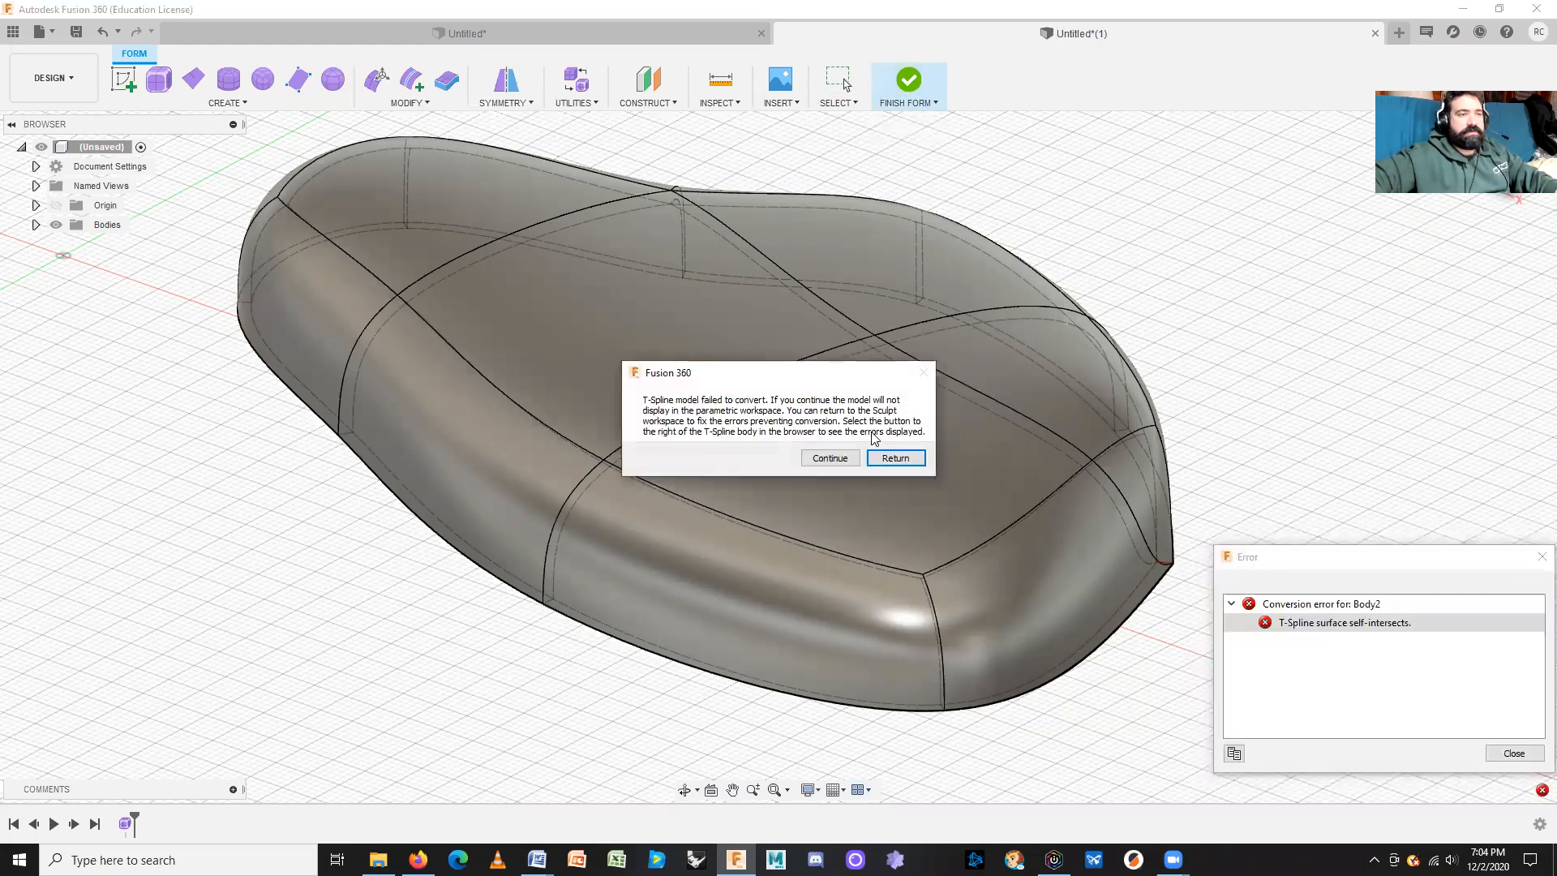
pyautogui.click(895, 458)
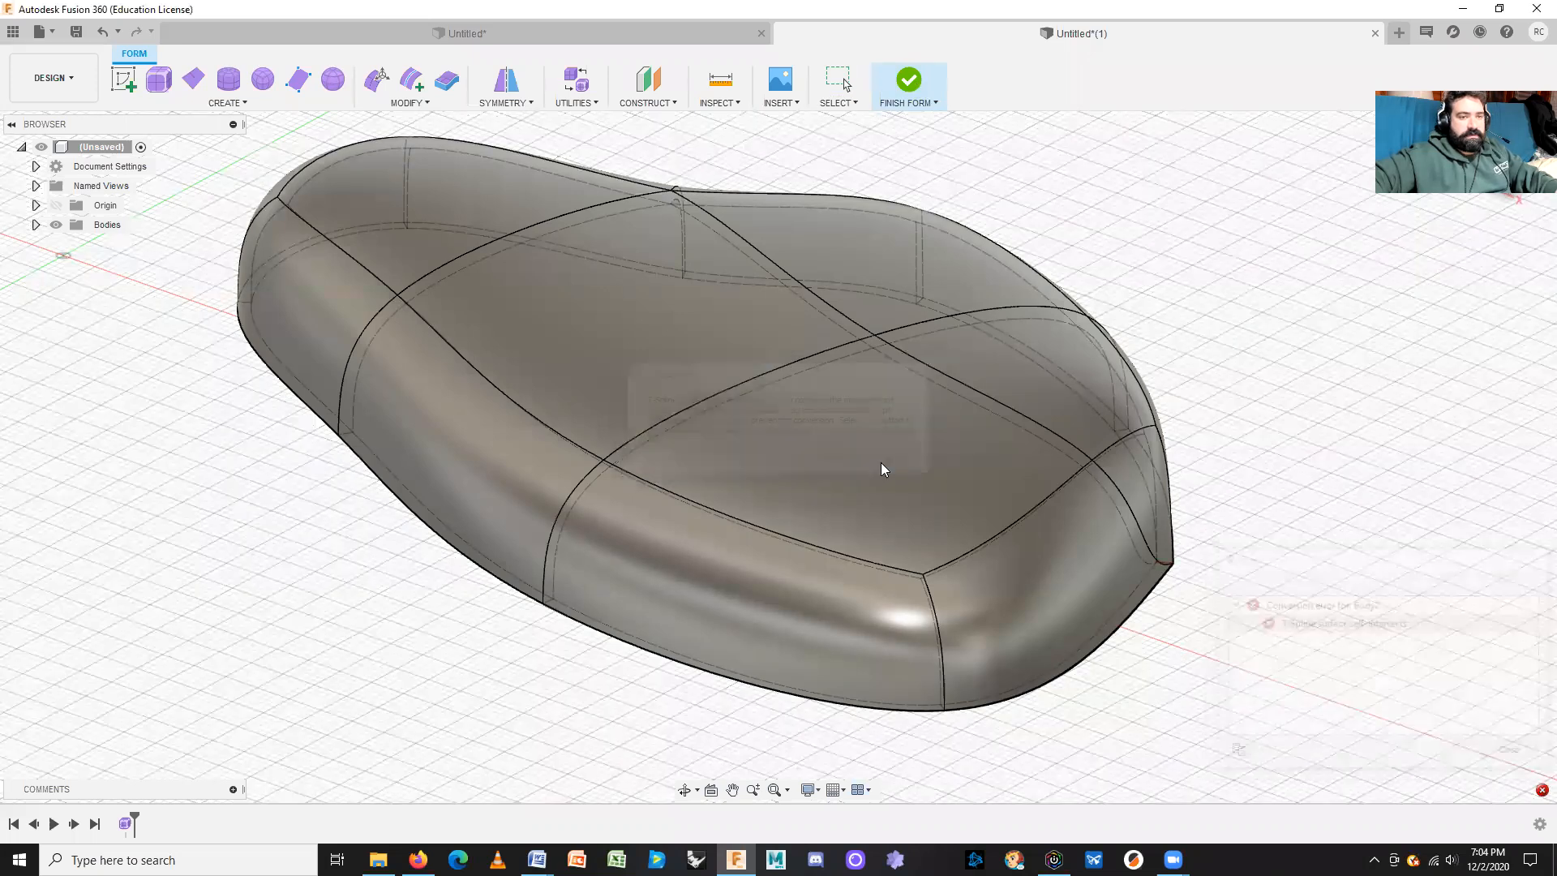
pyautogui.click(1513, 753)
pyautogui.scroll(6, 1225, 531)
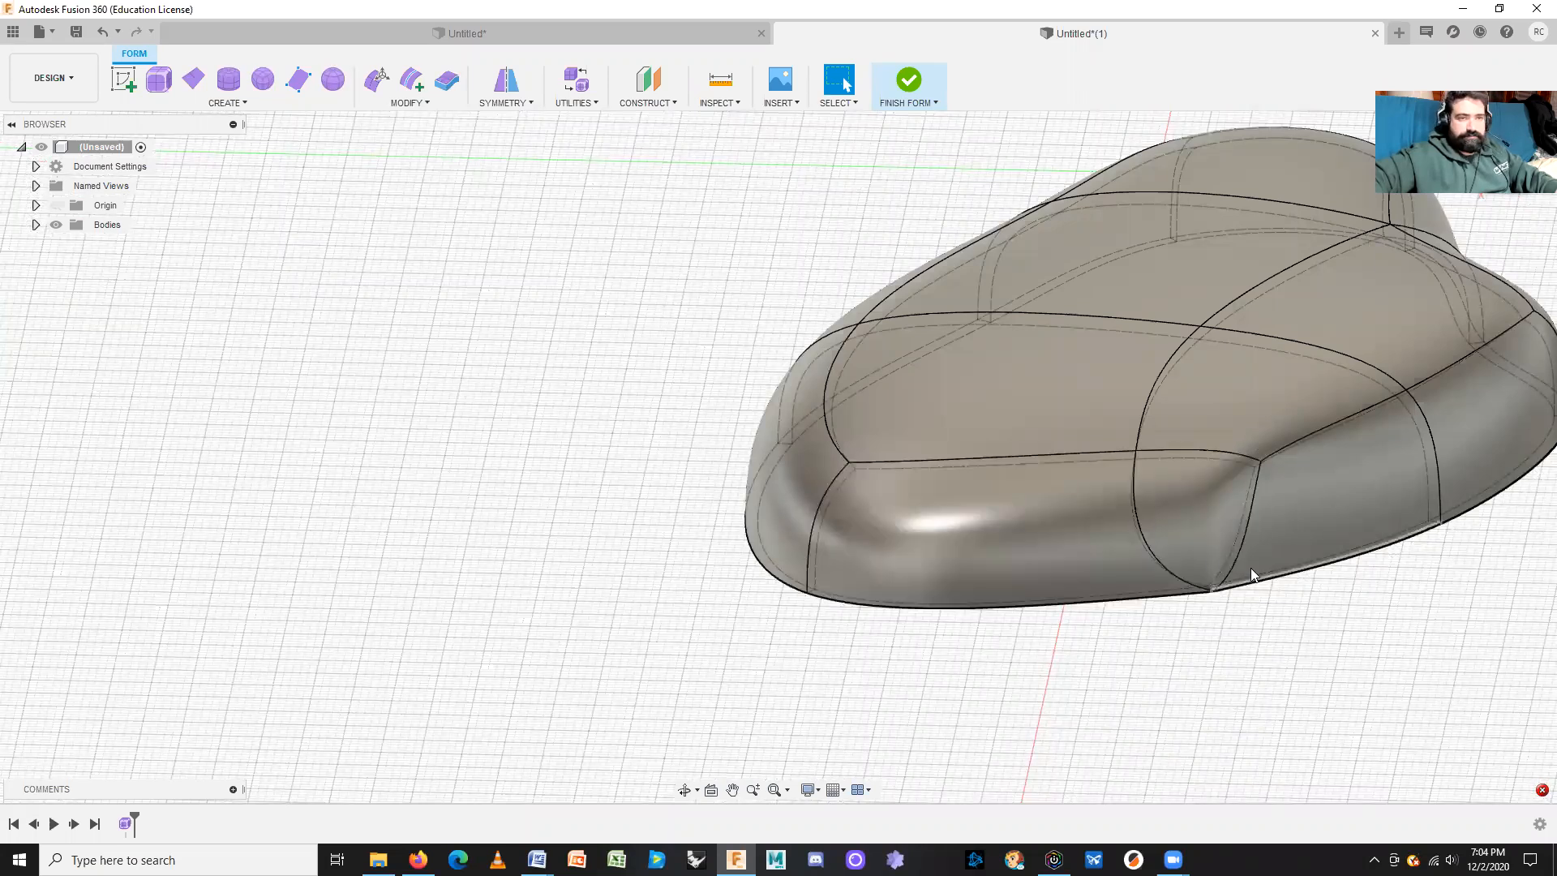
# Step: Check the context menu of the seat's lower-corner face, then deselect and show the Utilities list
pyautogui.click(1212, 563)
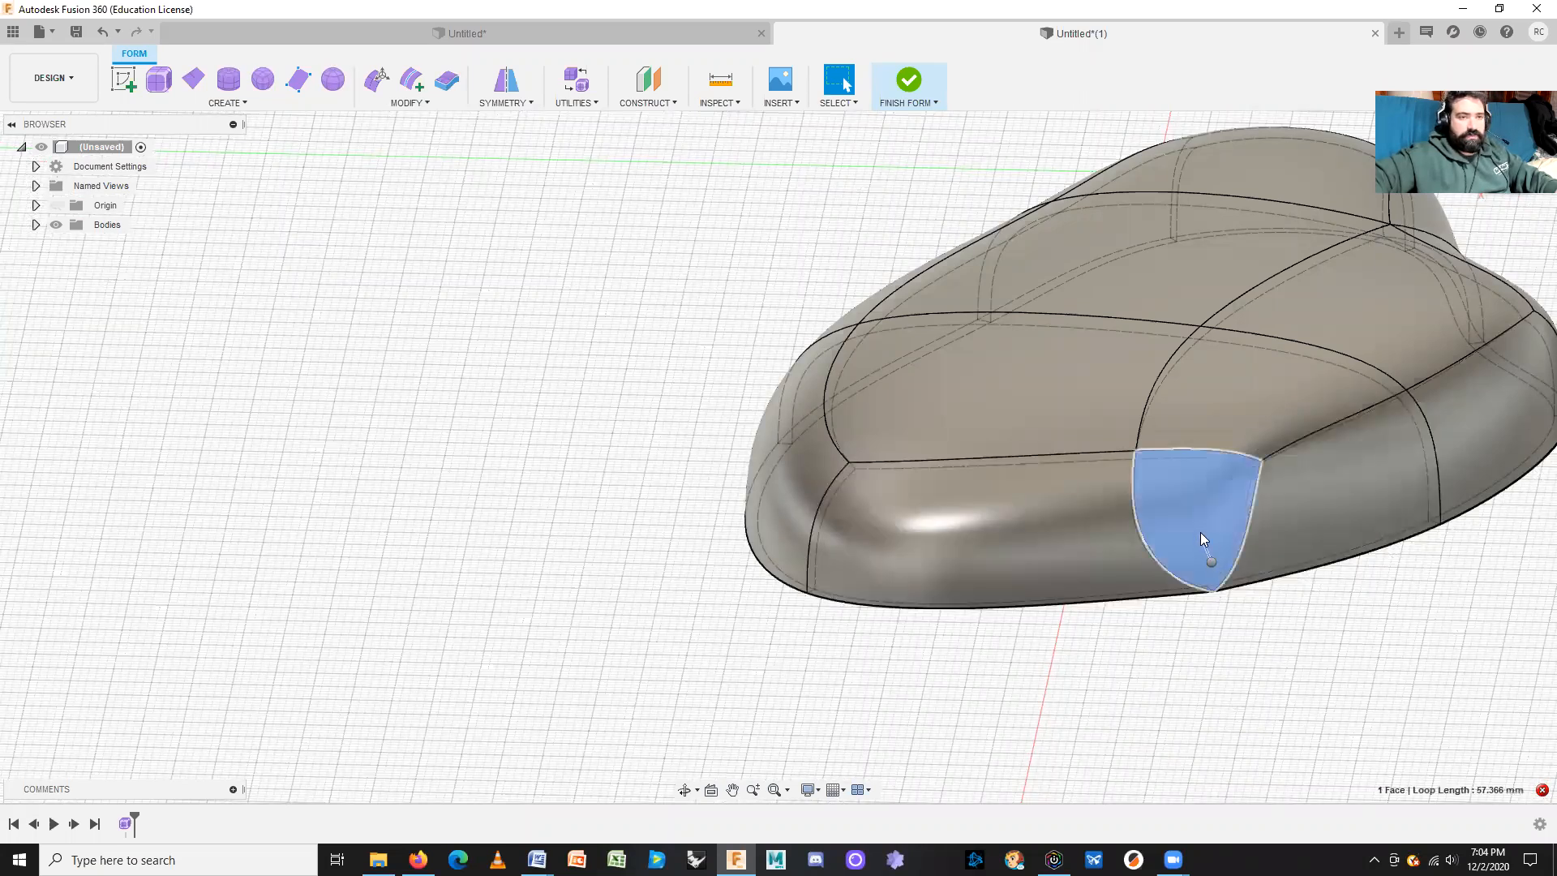
pyautogui.rightClick(1210, 559)
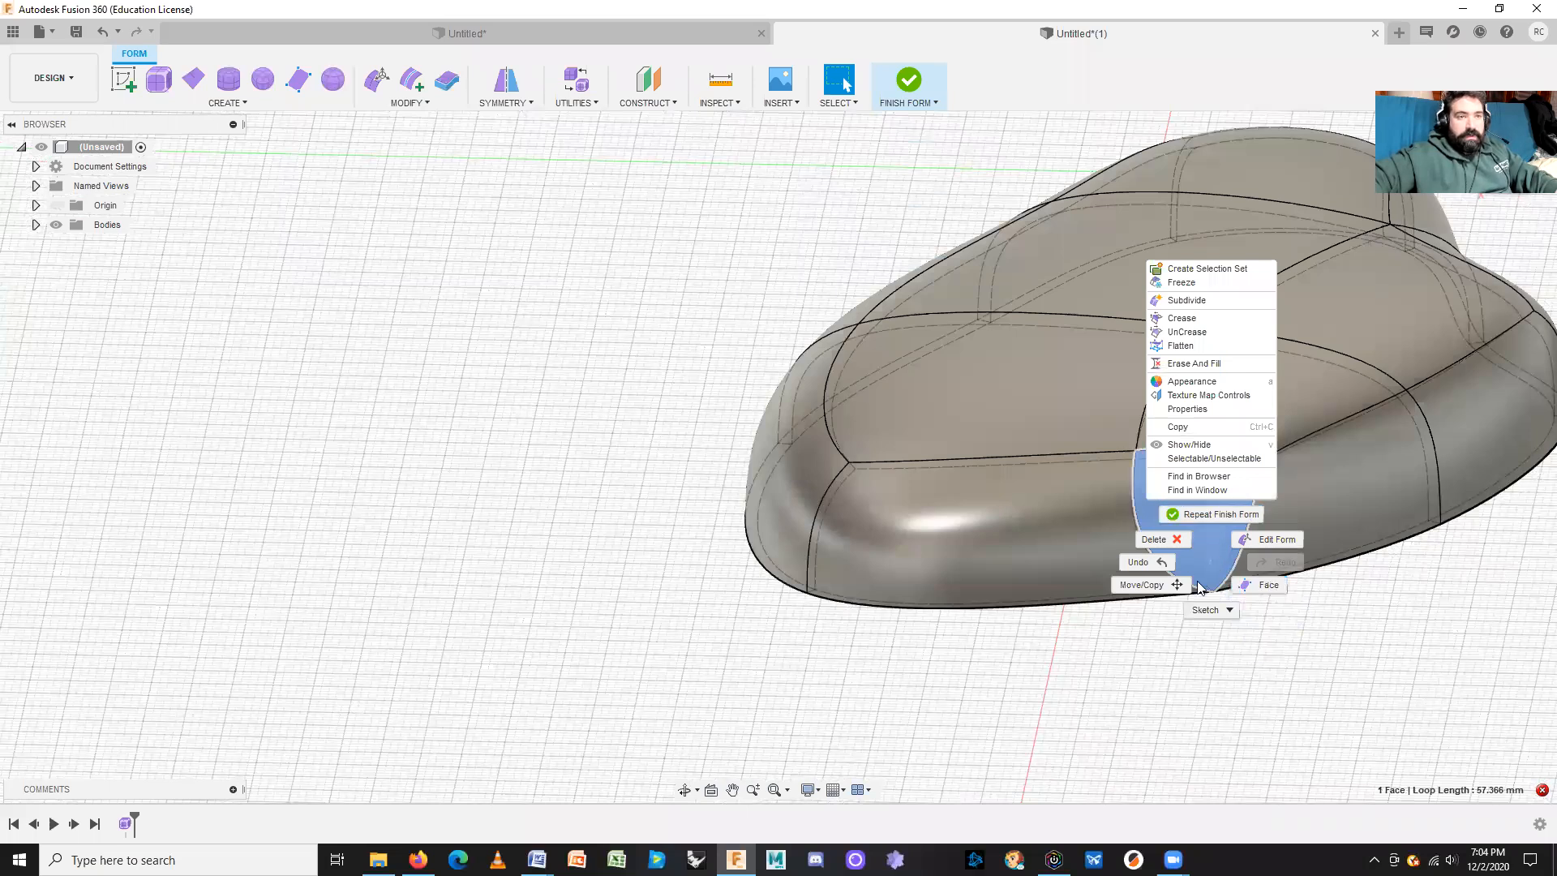
pyautogui.press('Escape')
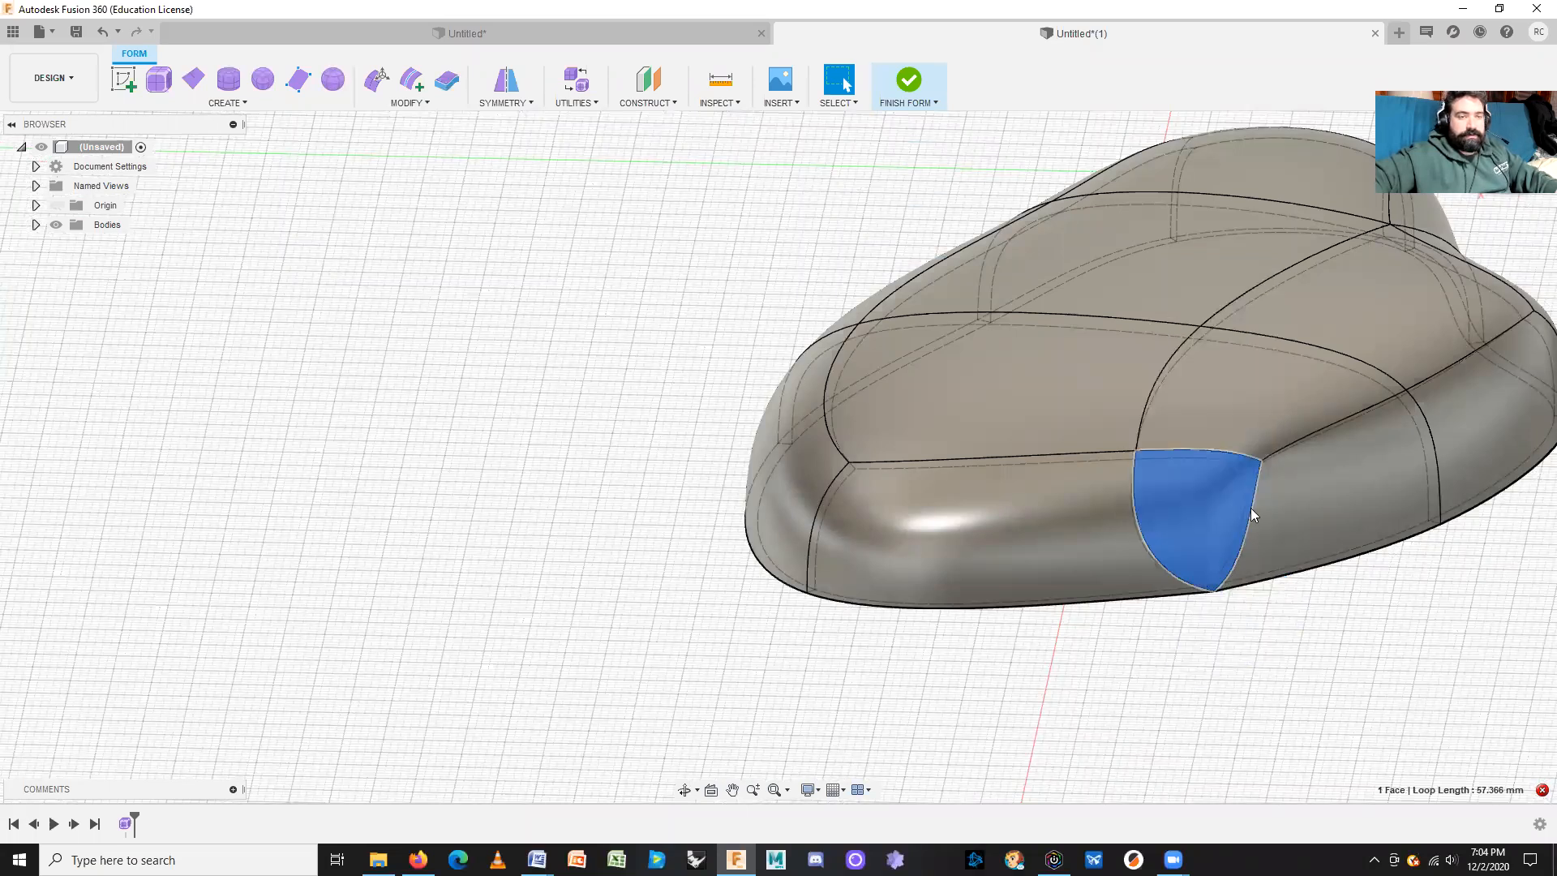
pyautogui.rightClick(1207, 511)
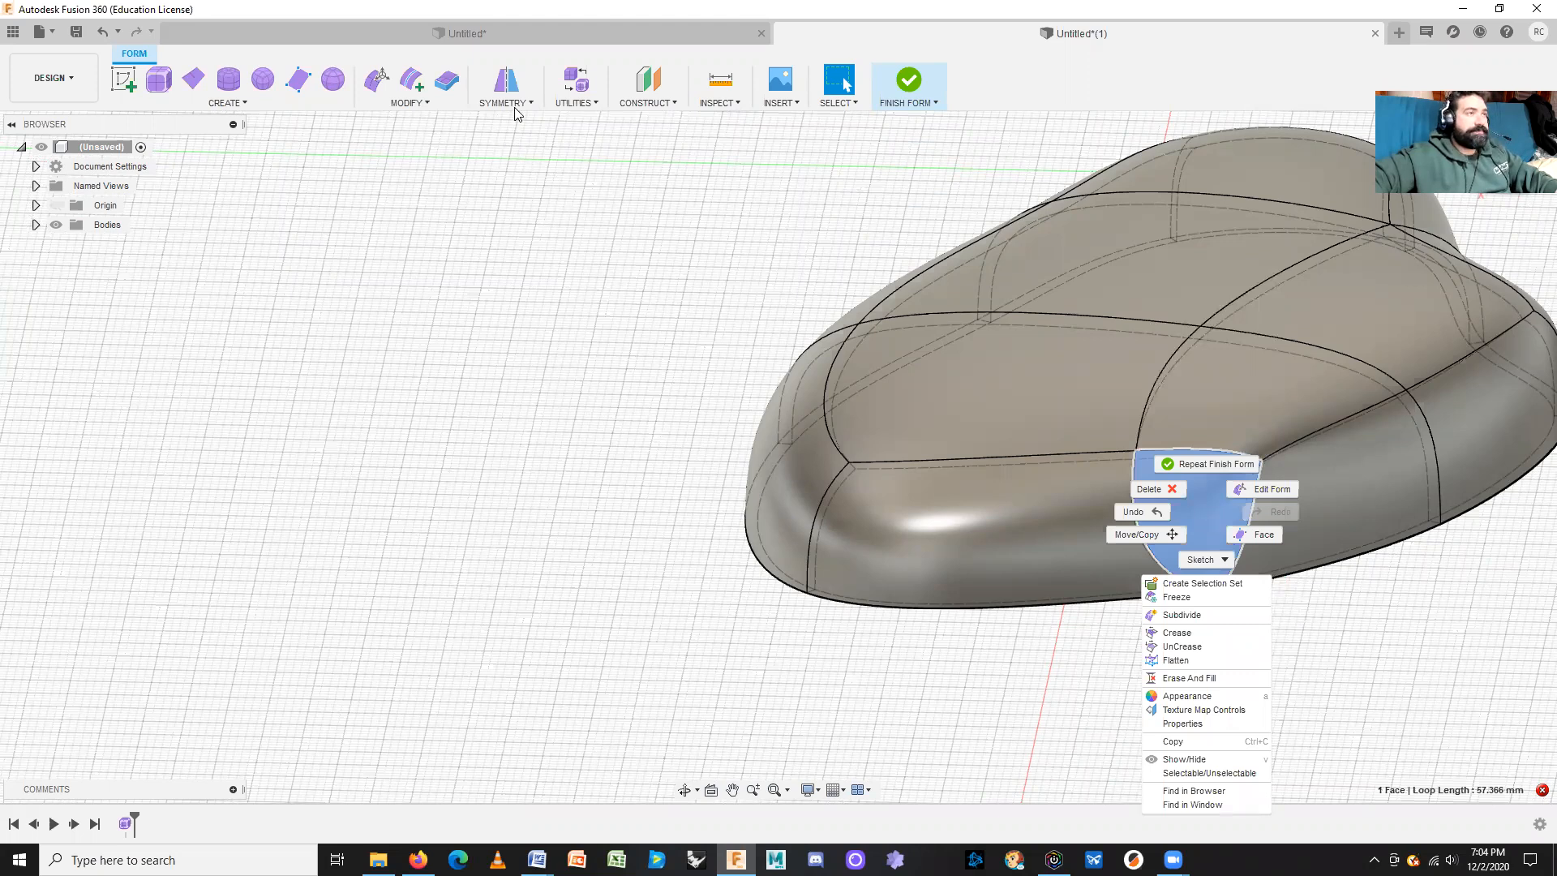
pyautogui.press('Escape')
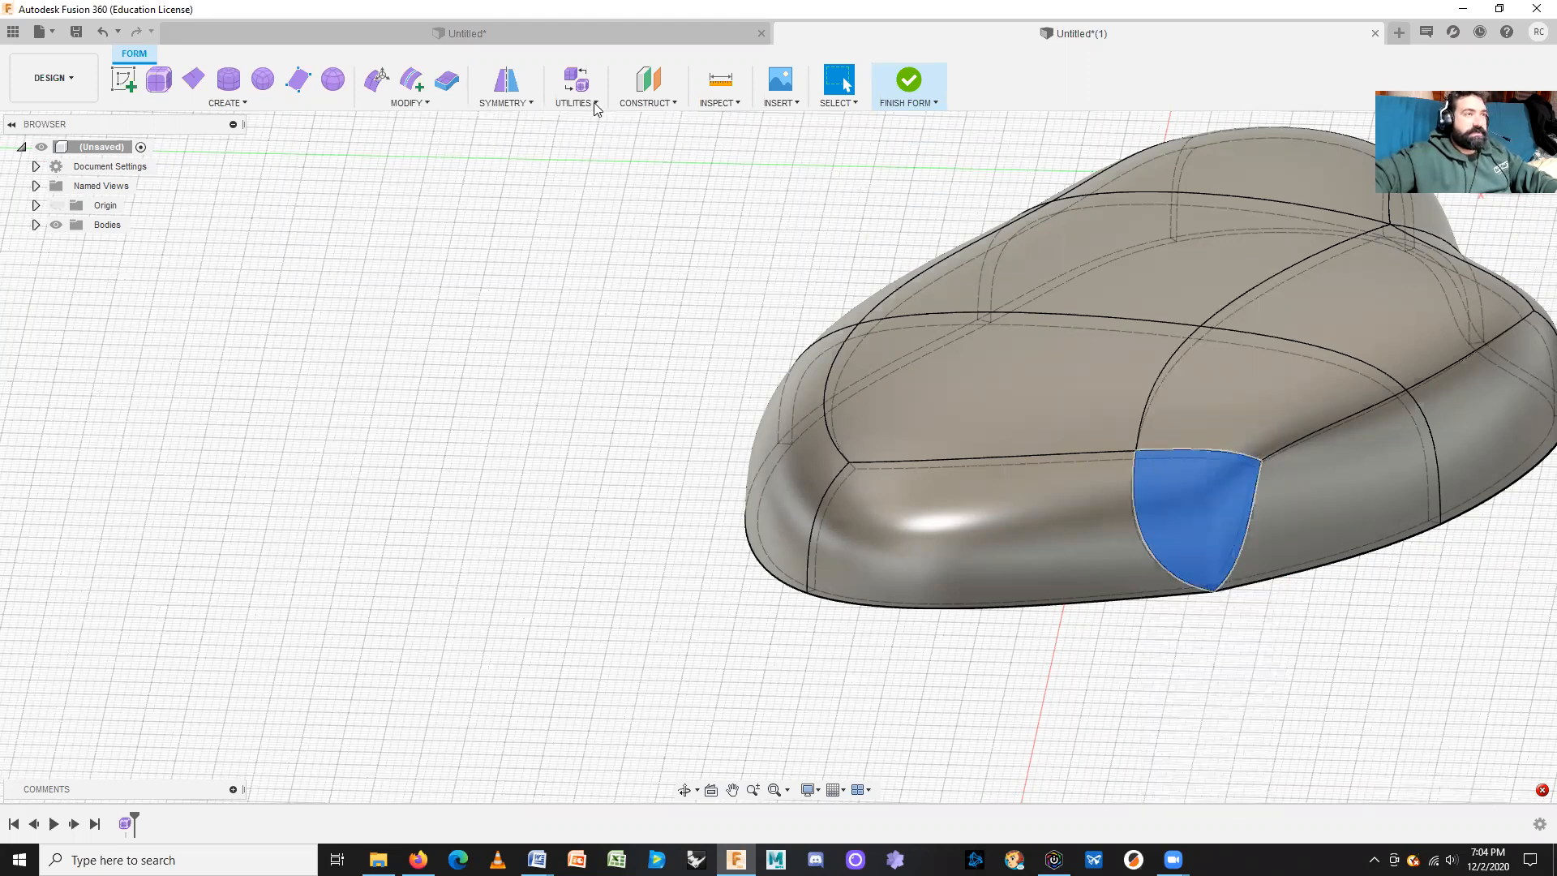
pyautogui.press('Escape')
pyautogui.click(589, 103)
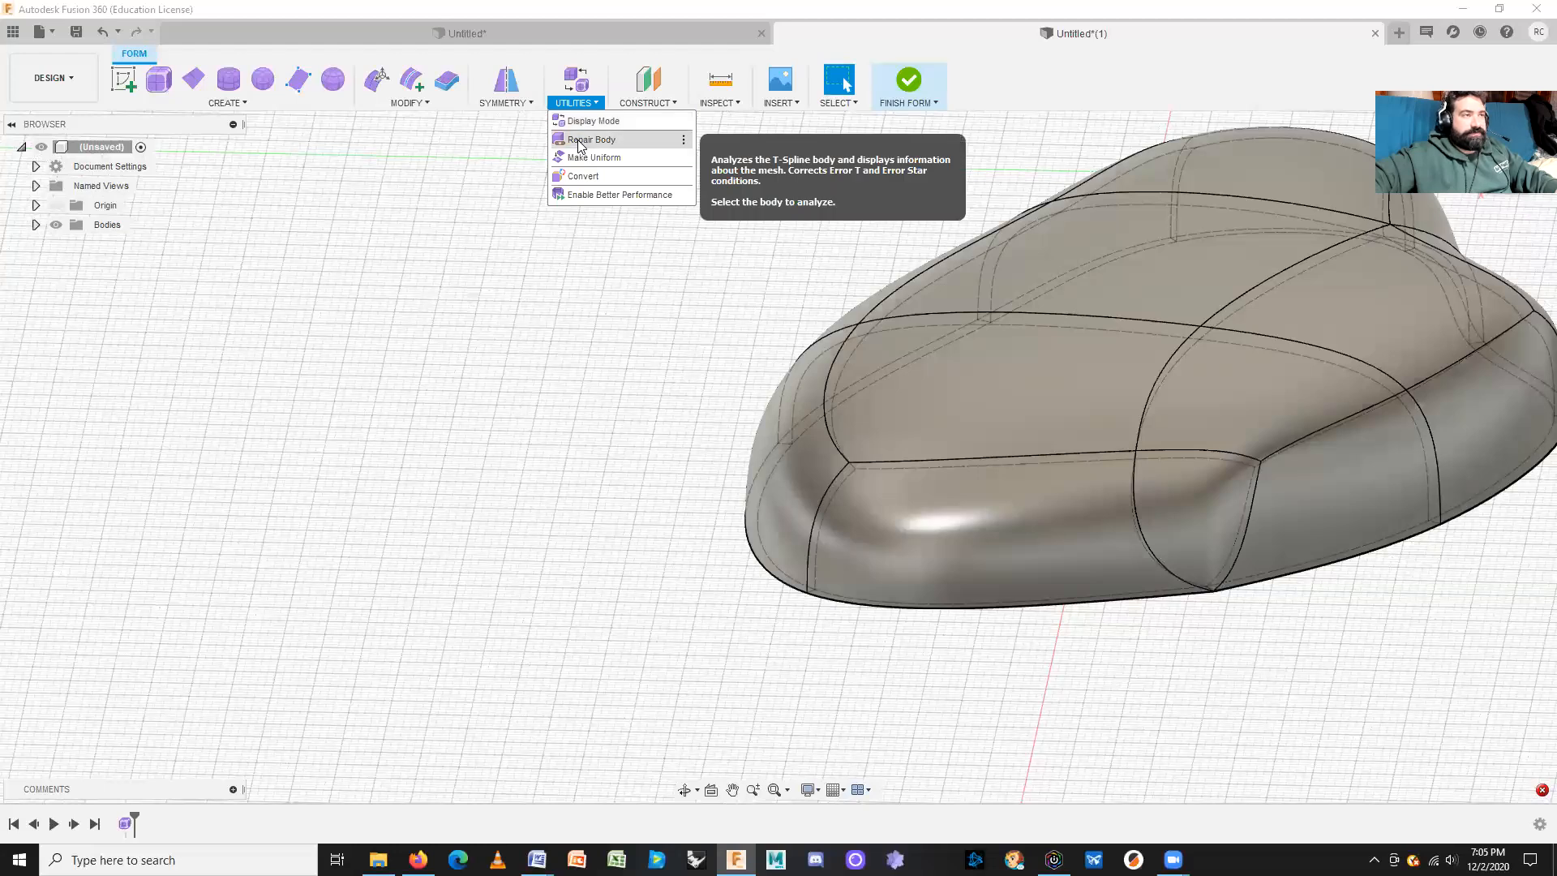
# Step: Start Repair Body and frame the starred vertex at the seat's lower corner
pyautogui.click(591, 141)
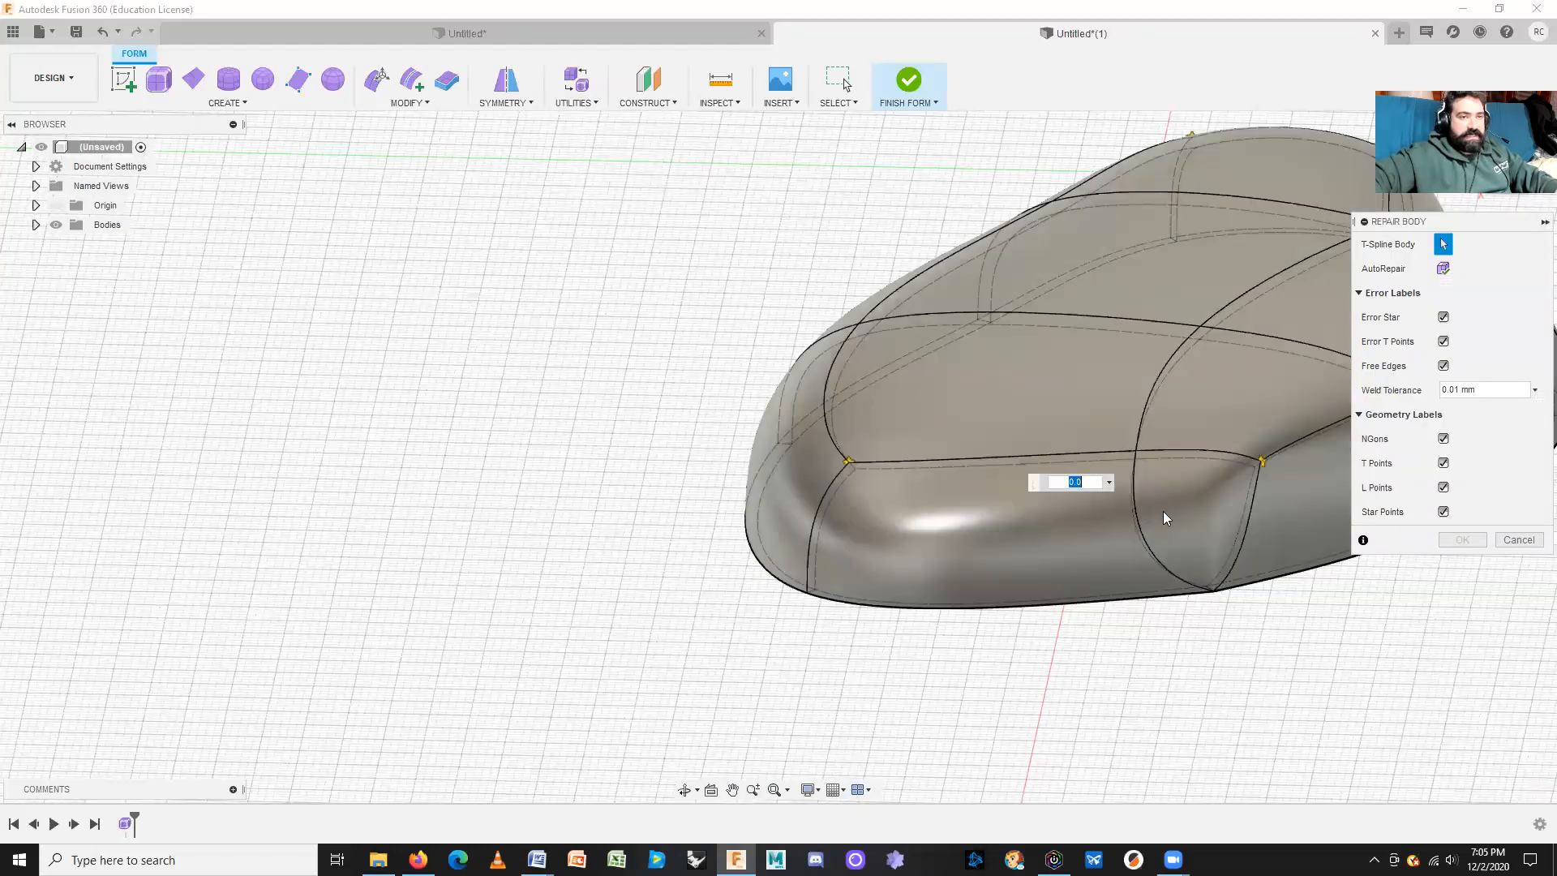
pyautogui.scroll(4, 1237, 560)
pyautogui.moveTo(1237, 560); pyautogui.dragTo(1079, 554, button='middle')
pyautogui.scroll(3, 1079, 553)
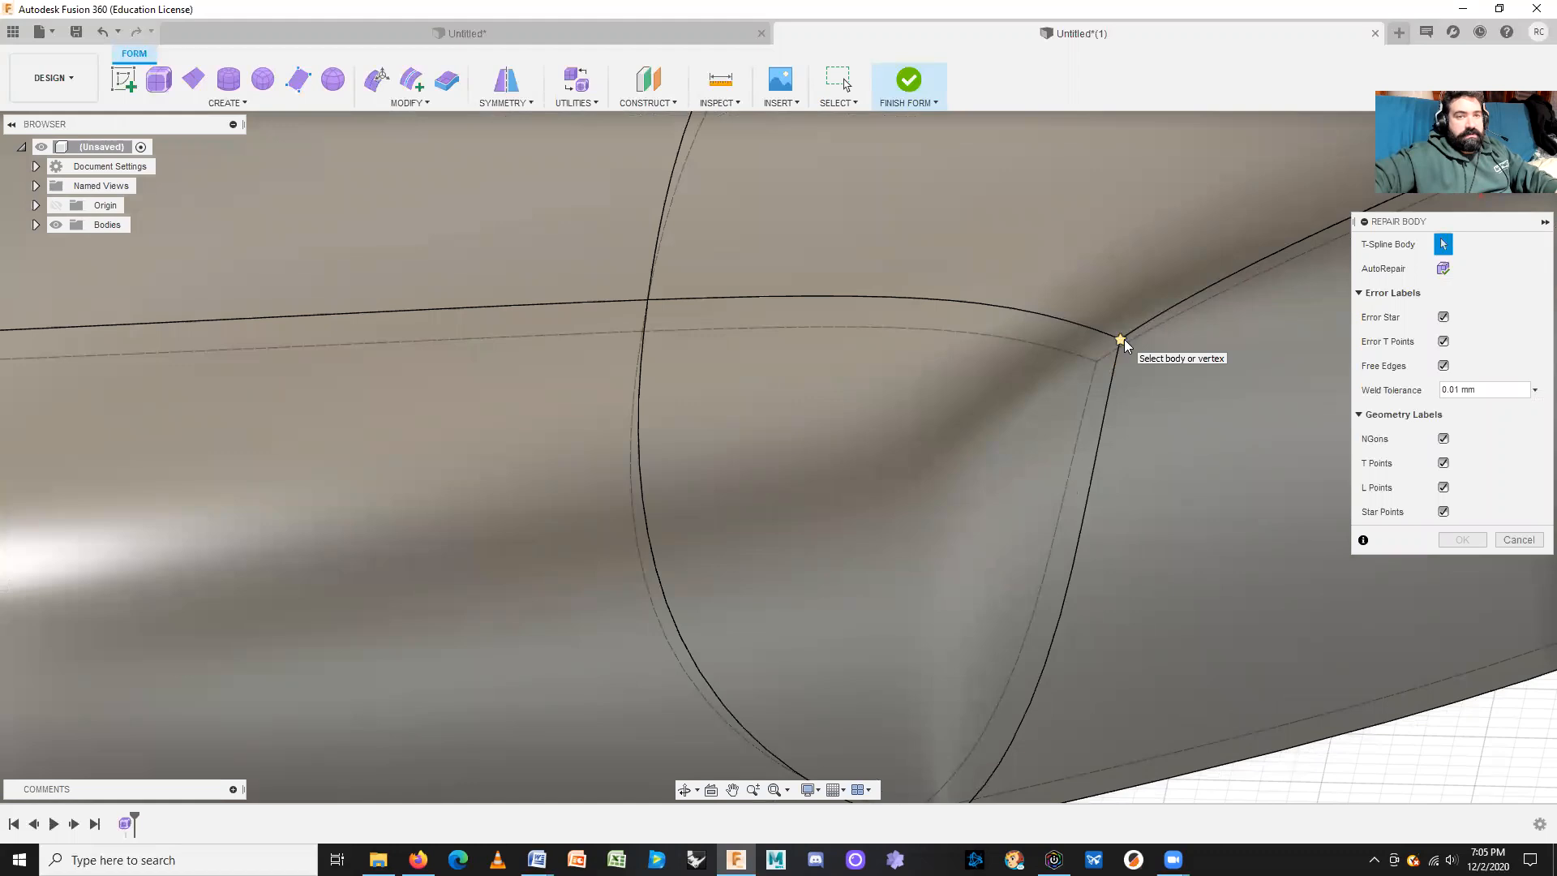
pyautogui.click(1120, 342)
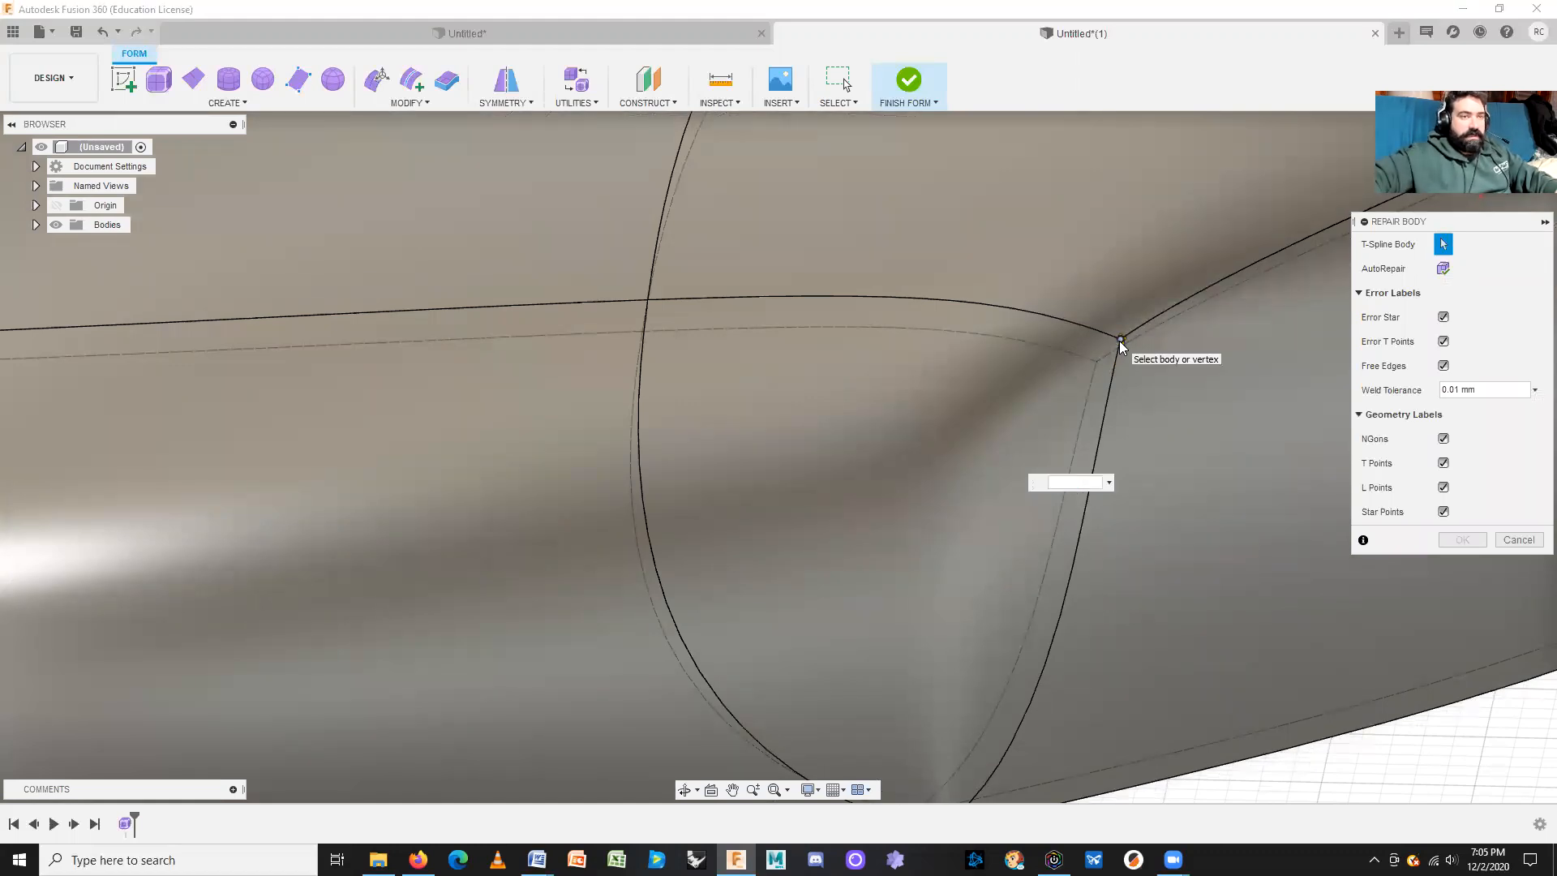
pyautogui.click(1121, 341)
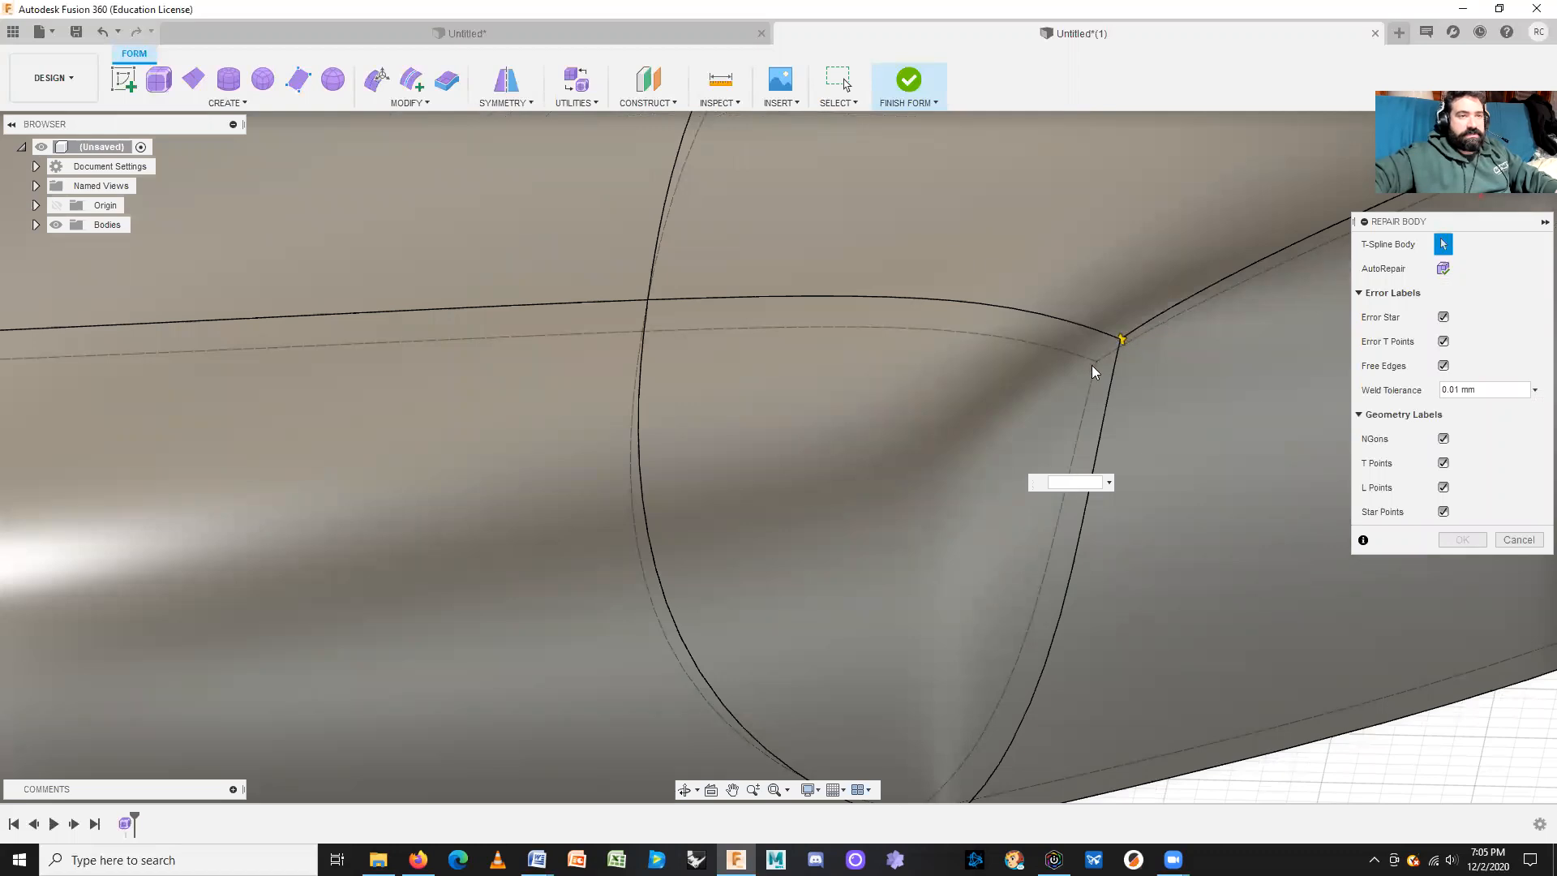
pyautogui.moveTo(1291, 568); pyautogui.dragTo(1225, 556, button='middle')
pyautogui.moveTo(1467, 222); pyautogui.dragTo(1382, 157)
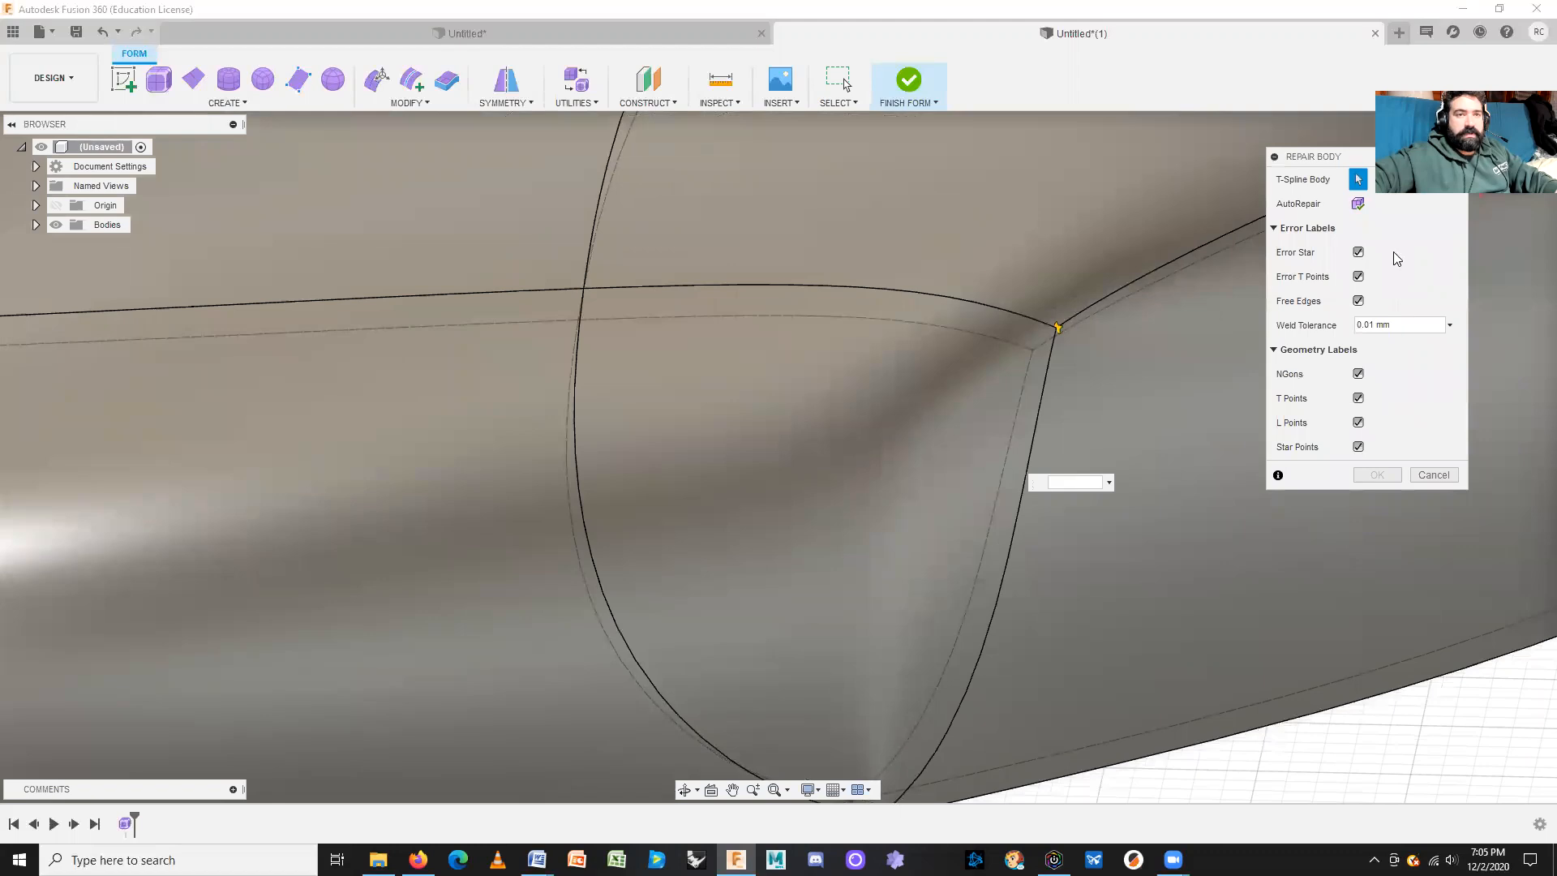
# Step: Run AutoRepair, label free edges, and apply the repair with a 1 mm weld tolerance
pyautogui.click(1358, 204)
pyautogui.scroll(-4, 1043, 441)
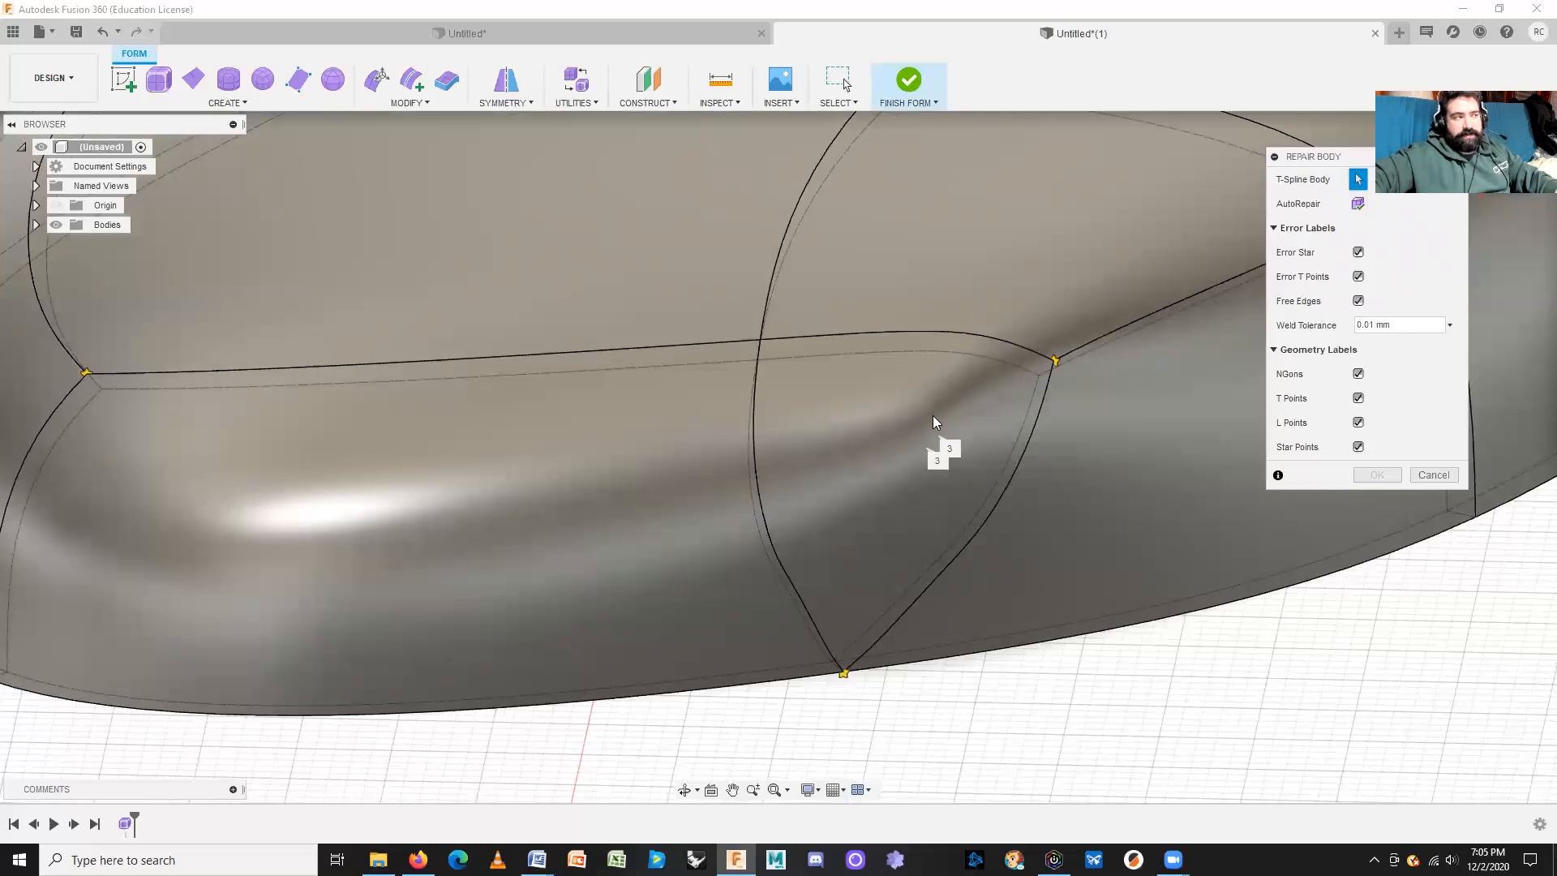
pyautogui.scroll(-3, 738, 478)
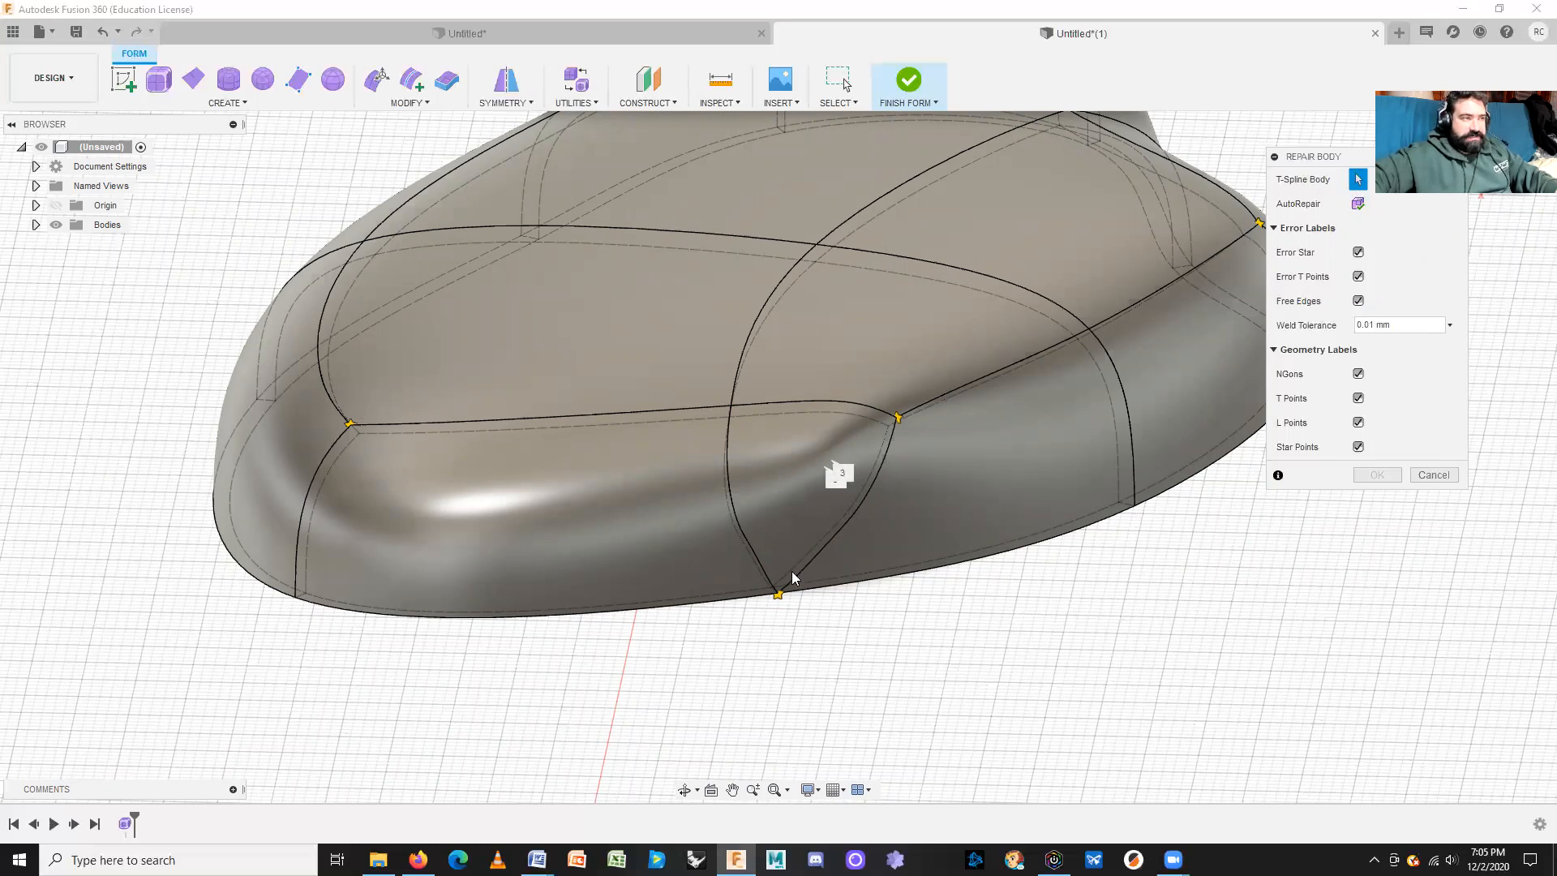
pyautogui.scroll(-1, 863, 463)
pyautogui.keyDown('shift'); pyautogui.moveTo(878, 382); pyautogui.dragTo(949, 390, button='middle'); pyautogui.keyUp('shift')
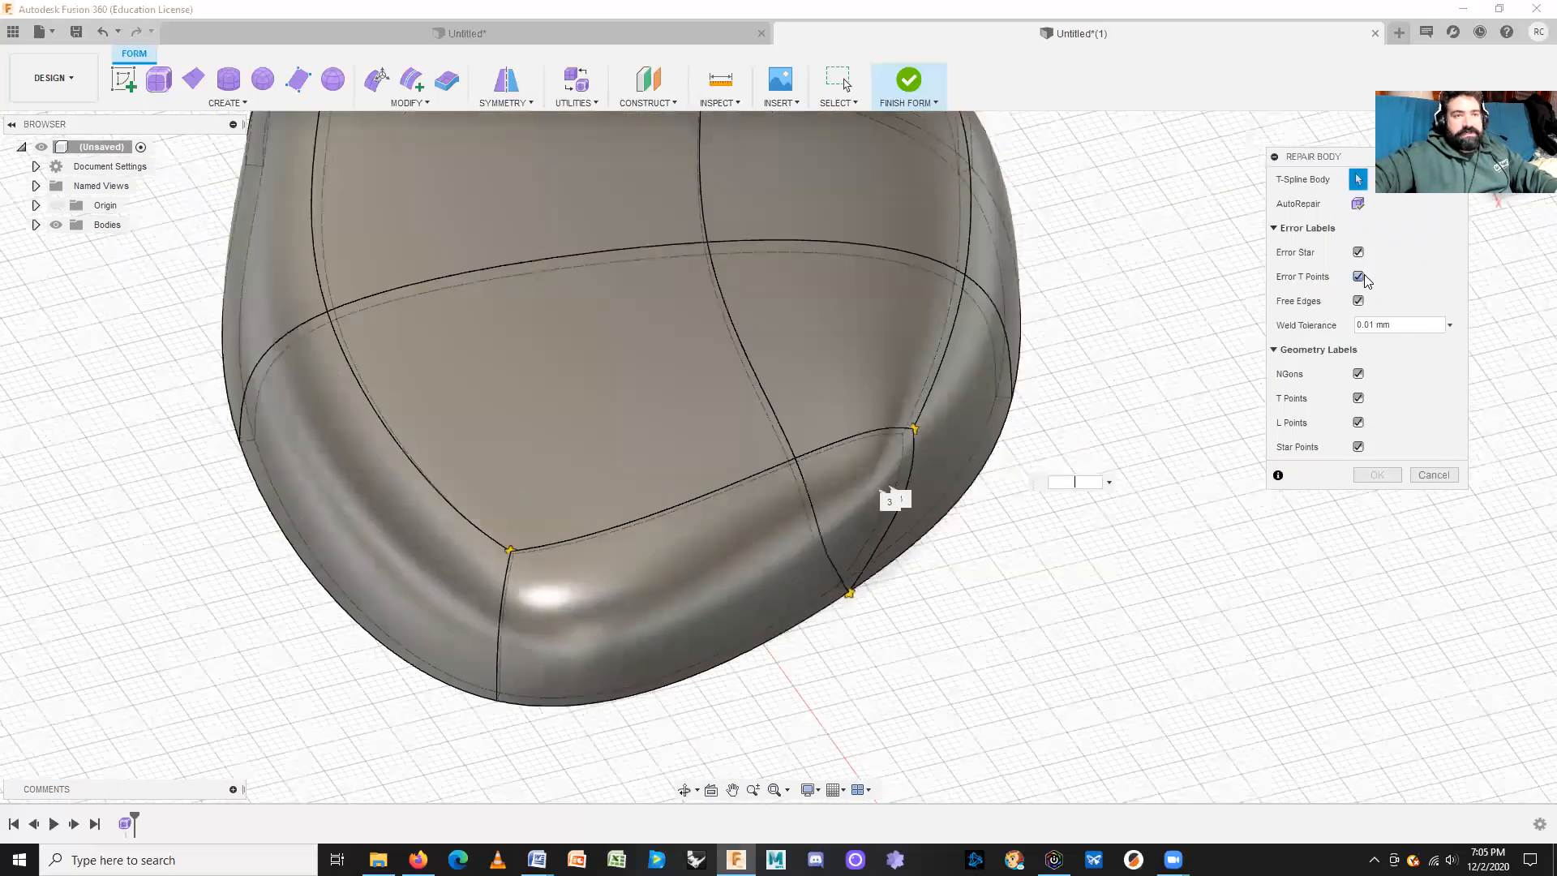
pyautogui.click(1359, 300)
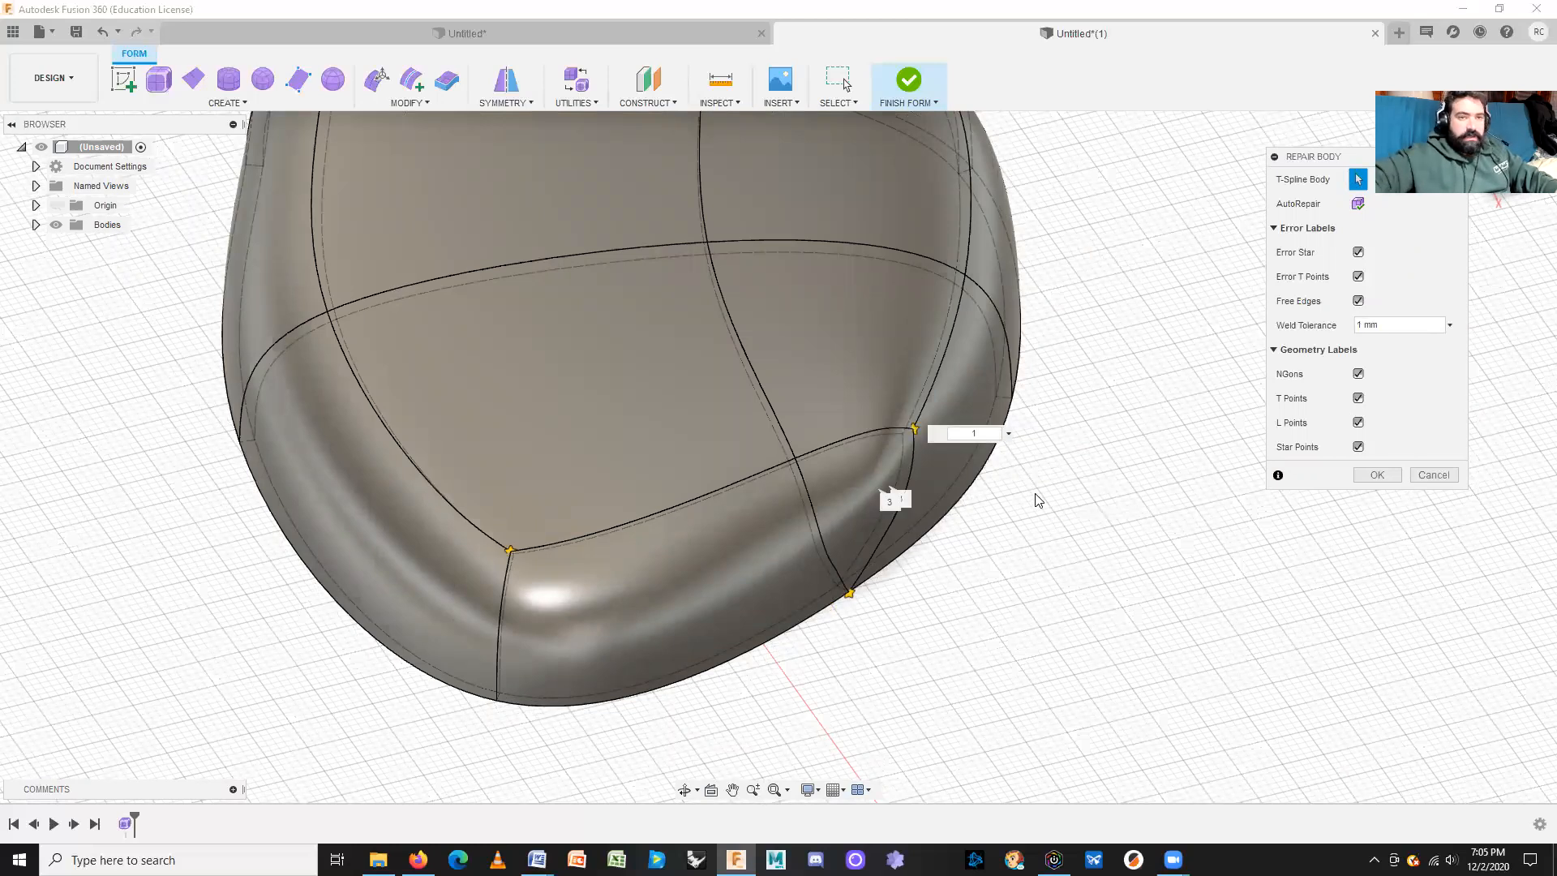
pyautogui.click(1376, 475)
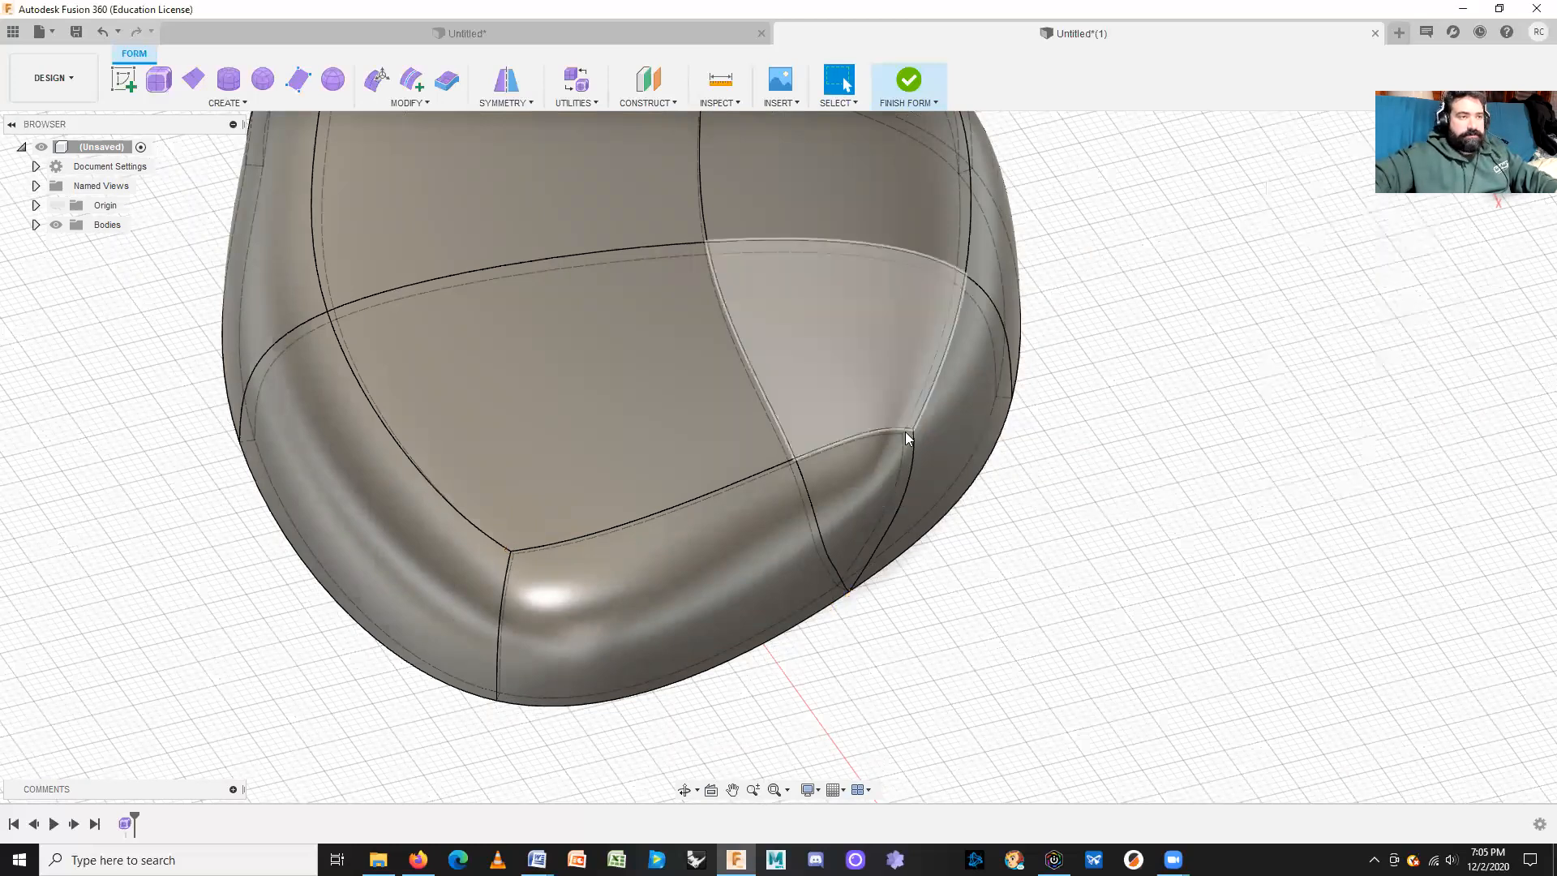
# Step: Finish the 2 mm shell form as a solid body, inspect it, and start Create Sketch
pyautogui.click(905, 82)
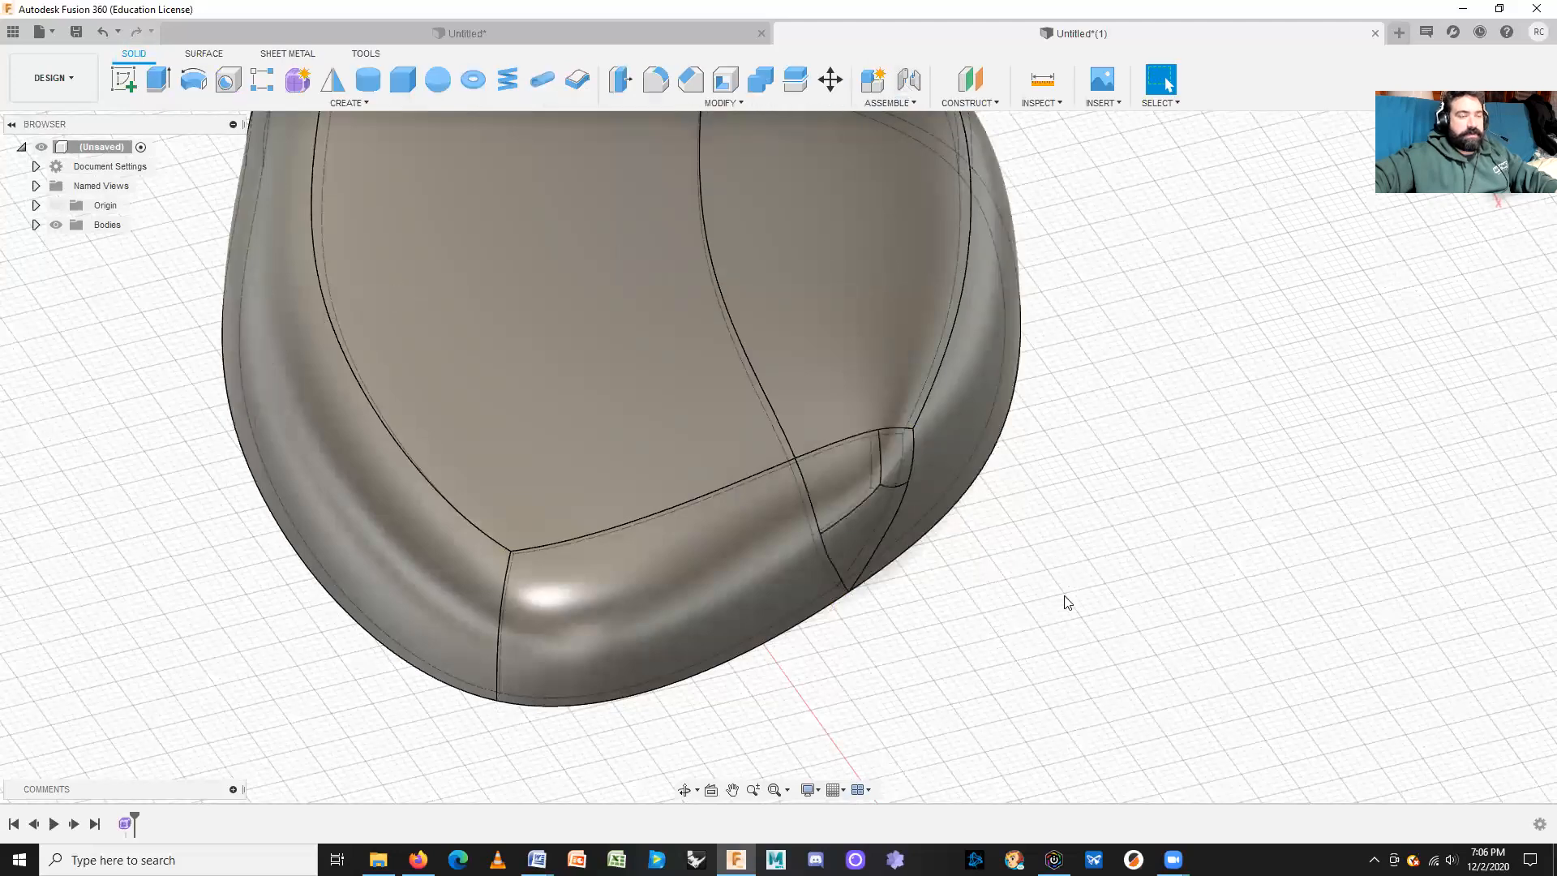
pyautogui.keyDown('shift'); pyautogui.moveTo(1030, 598); pyautogui.dragTo(906, 559, button='middle'); pyautogui.keyUp('shift')
pyautogui.scroll(3, 910, 563)
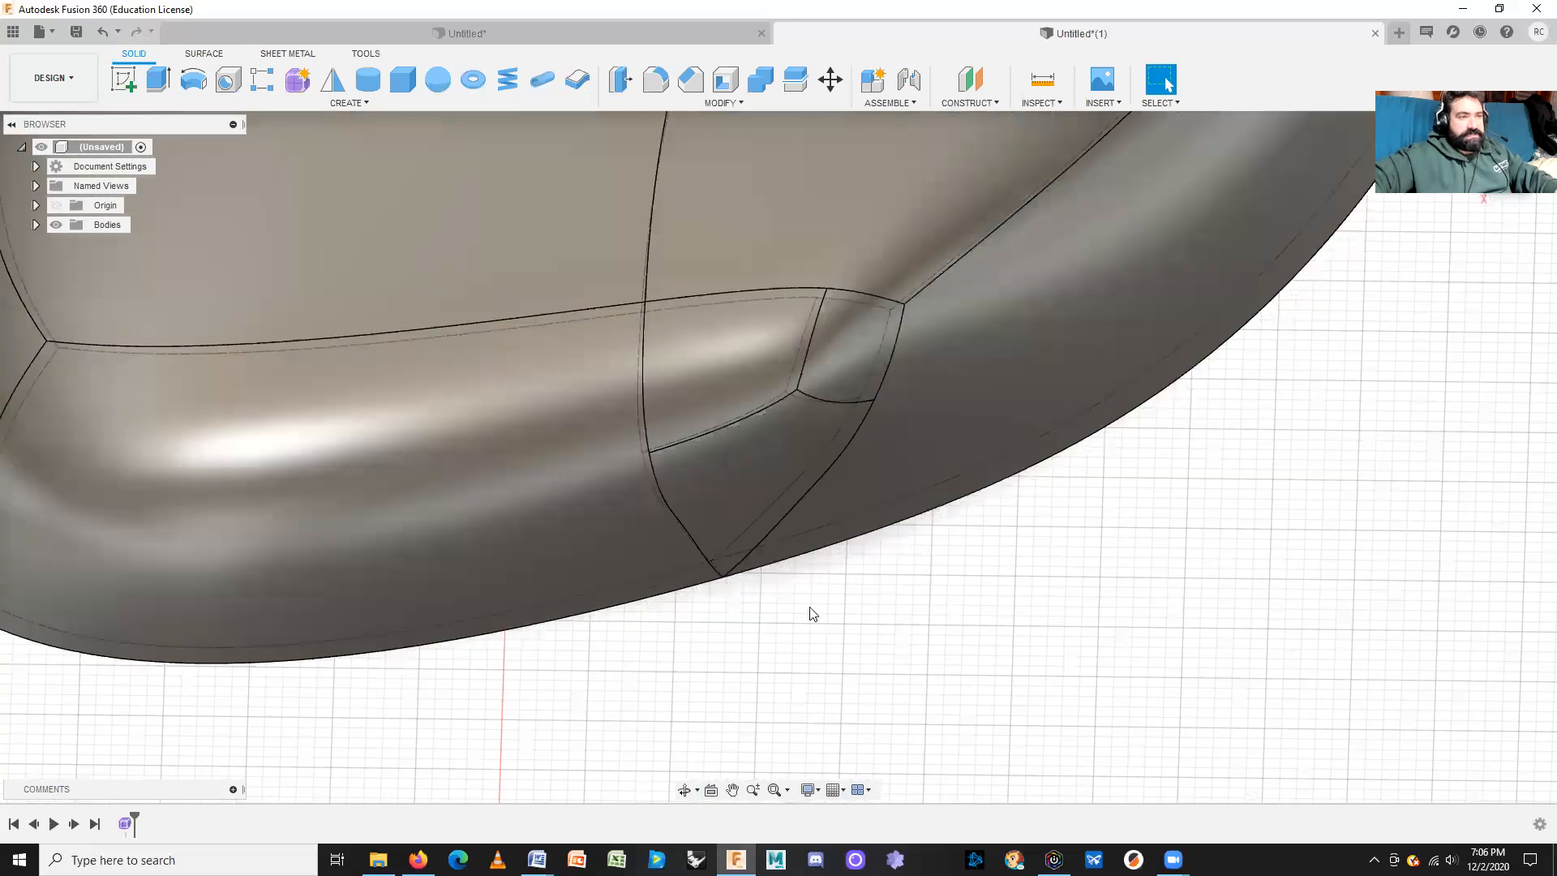
pyautogui.scroll(2, 714, 608)
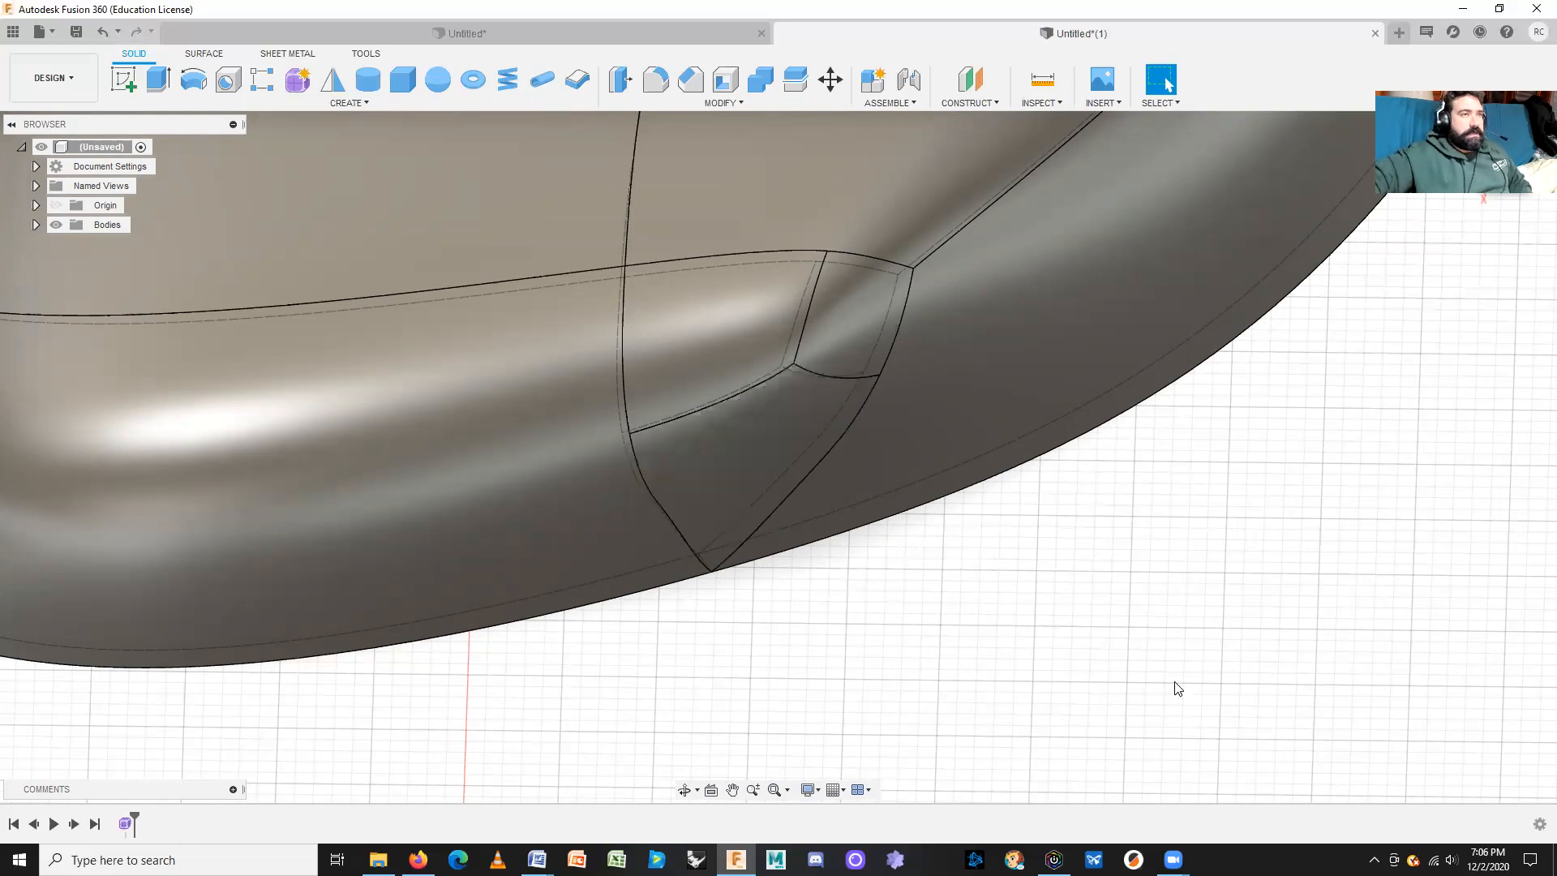
pyautogui.scroll(-5, 1159, 649)
pyautogui.scroll(-2, 1225, 649)
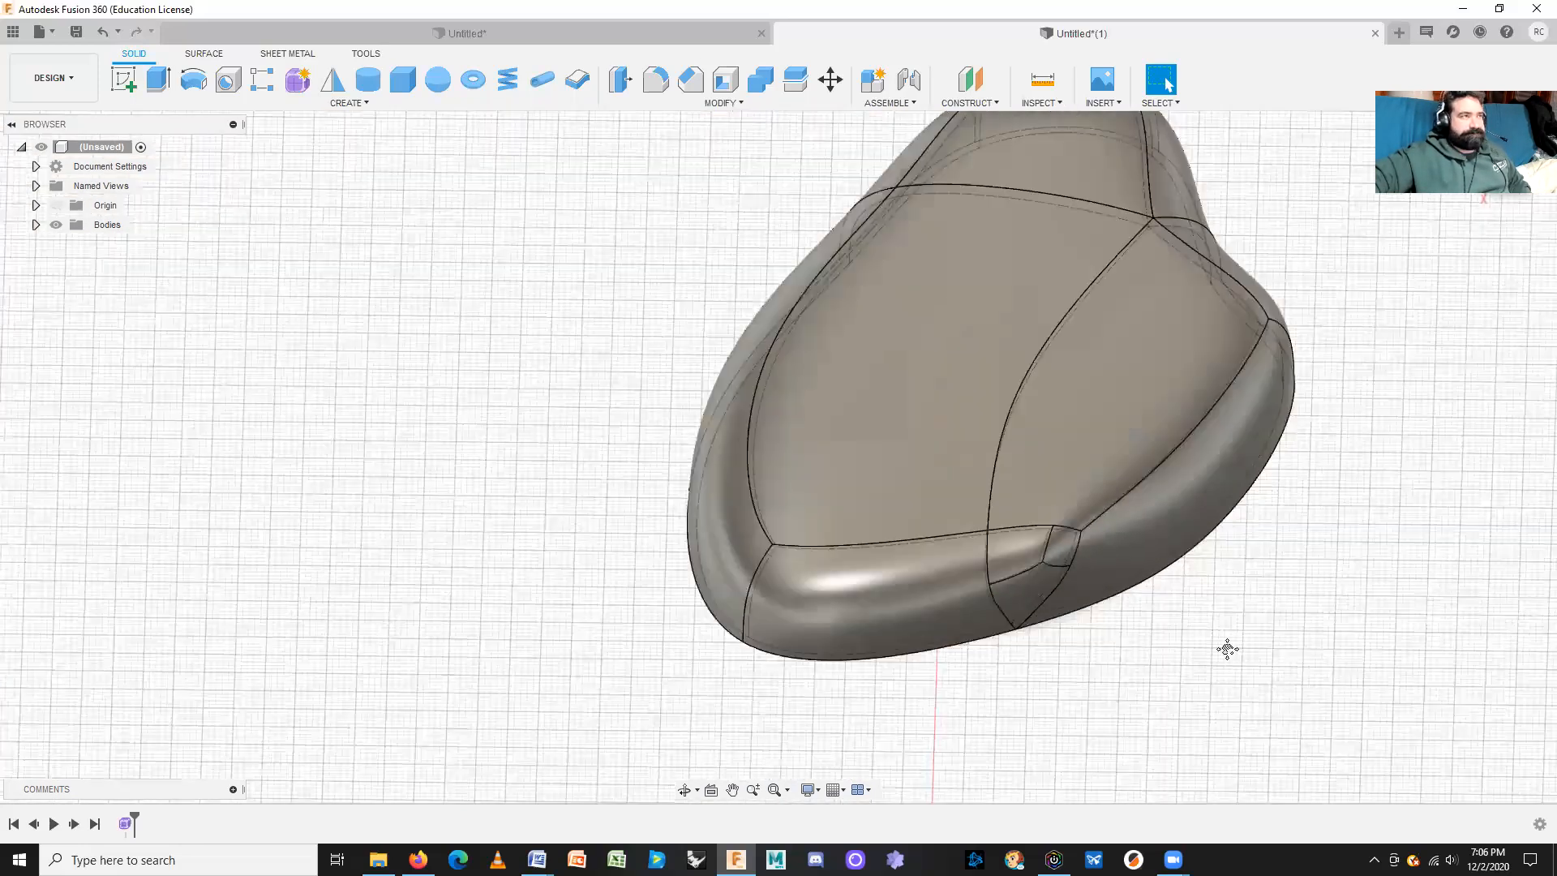
pyautogui.scroll(-2, 1071, 625)
pyautogui.keyDown('shift'); pyautogui.moveTo(1011, 625); pyautogui.dragTo(1034, 599, button='middle'); pyautogui.keyUp('shift')
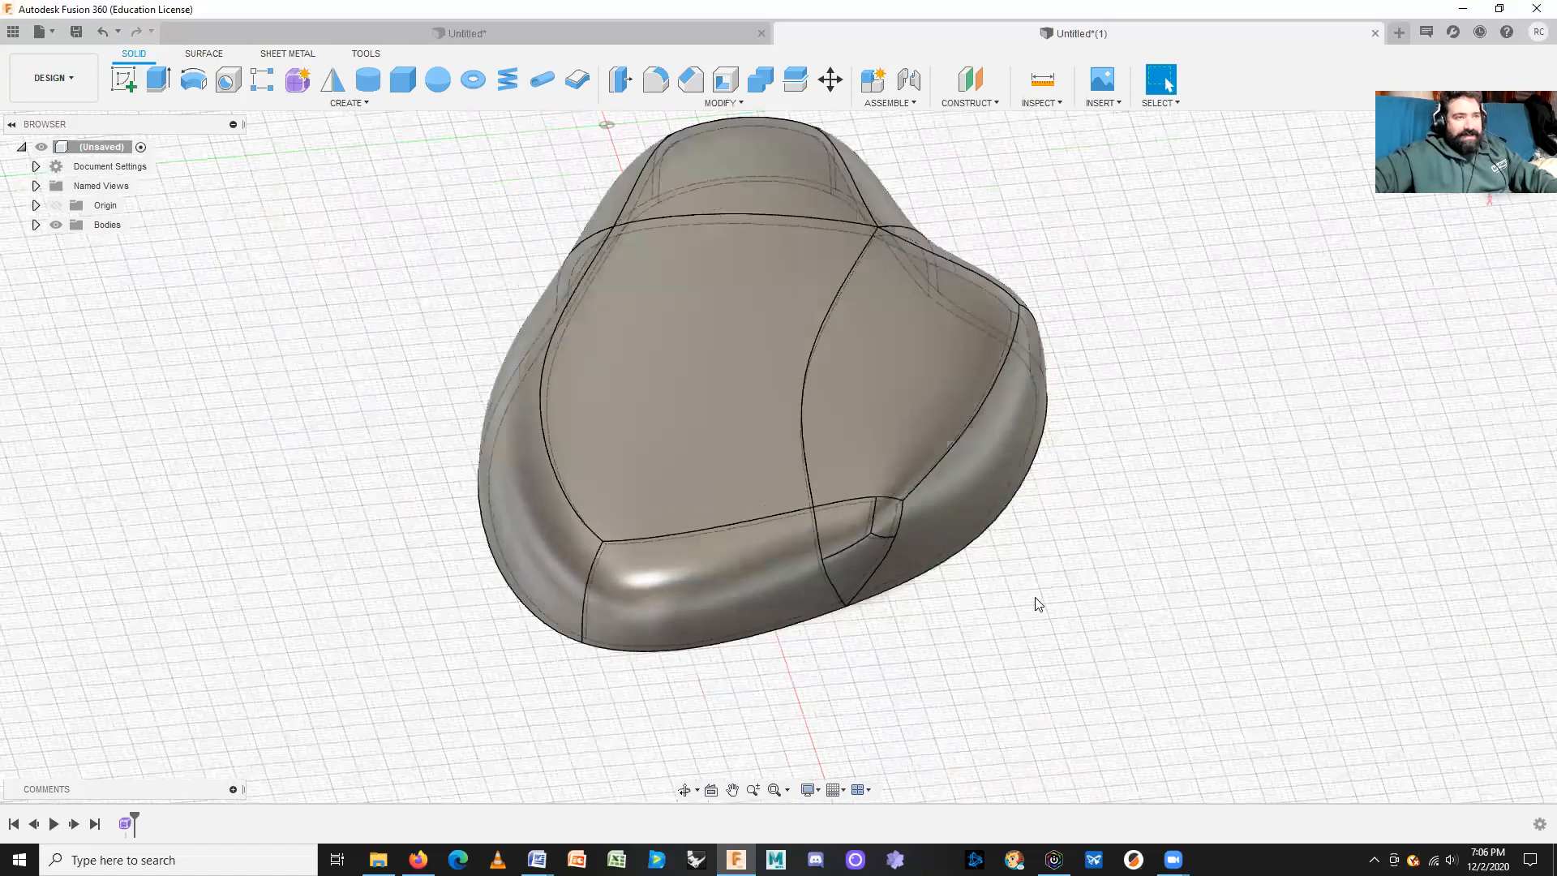
pyautogui.keyDown('shift'); pyautogui.moveTo(939, 614); pyautogui.dragTo(1120, 600, button='middle'); pyautogui.keyUp('shift')
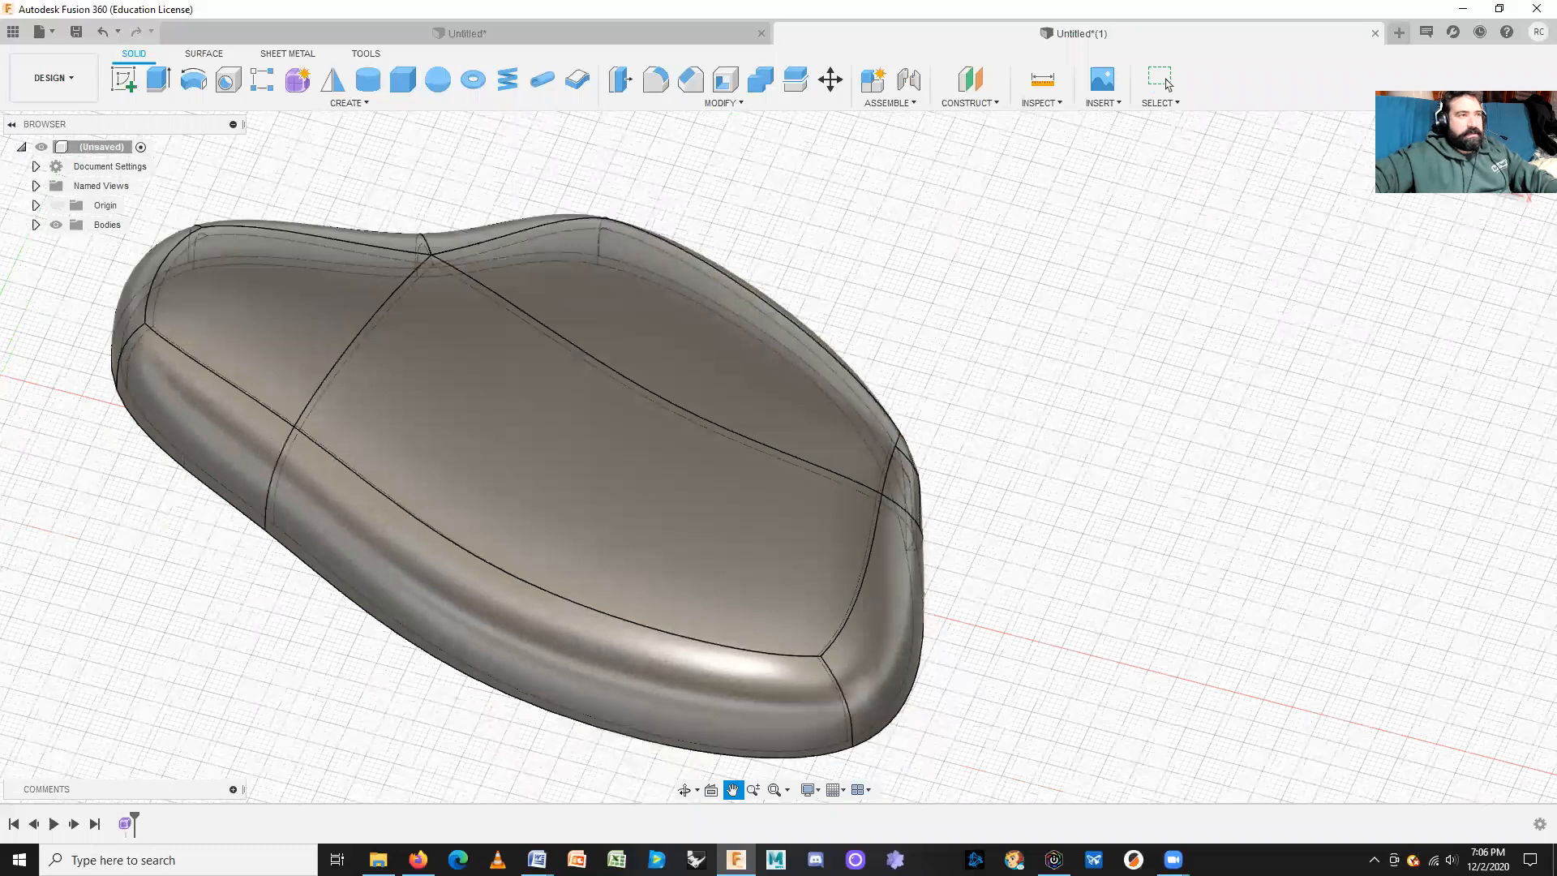
pyautogui.keyDown('shift'); pyautogui.moveTo(1189, 444); pyautogui.dragTo(1219, 487, button='middle'); pyautogui.keyUp('shift')
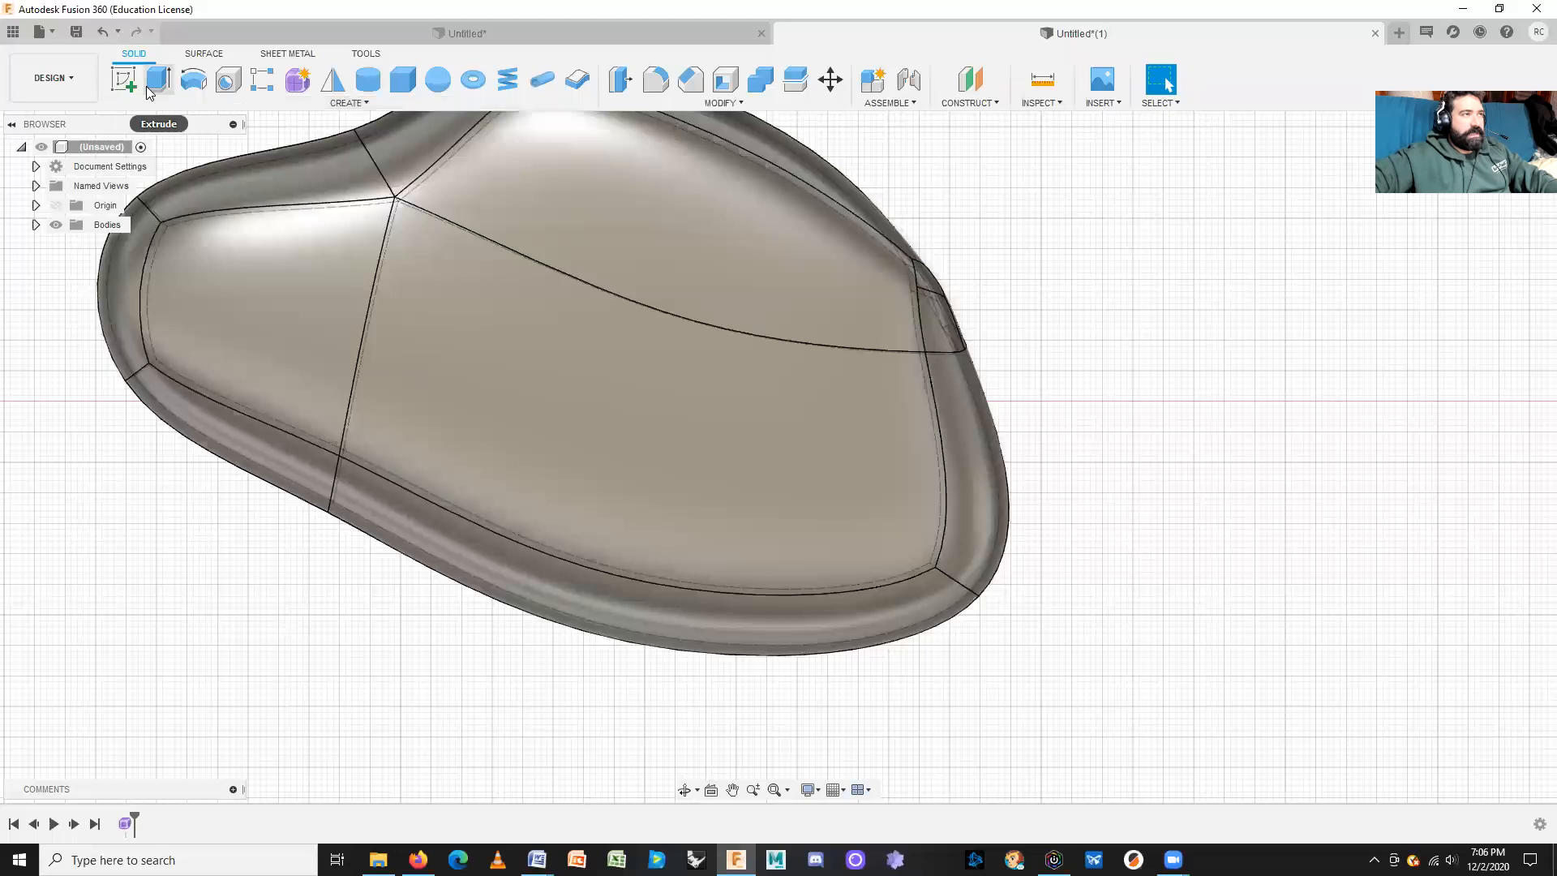
pyautogui.click(124, 79)
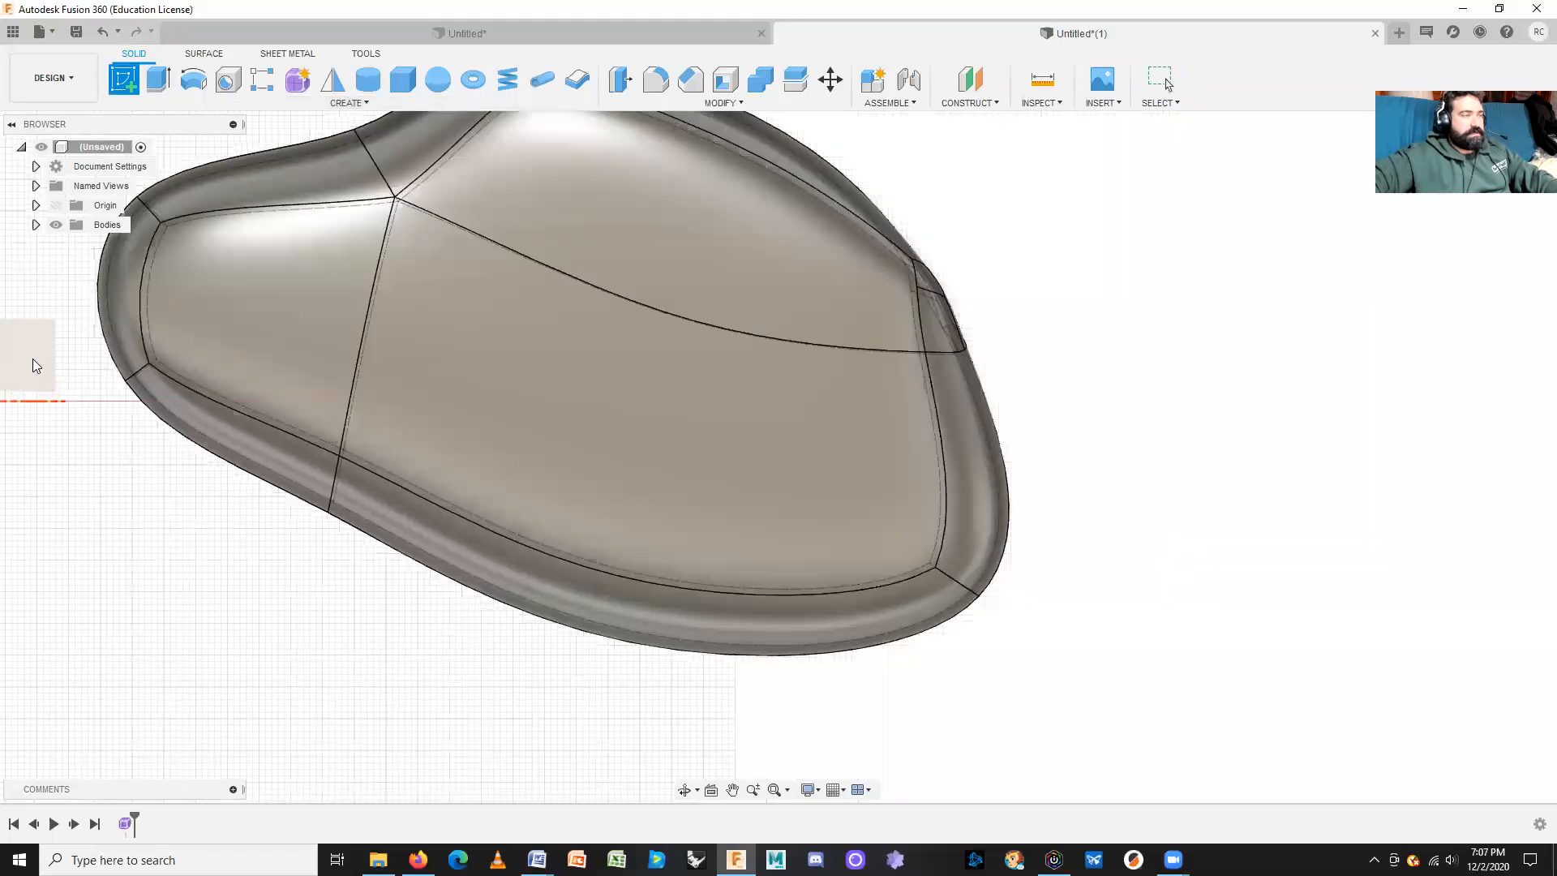
# Step: On the origin plane, sketch a 10 mm circle with a 5 mm circle below it
pyautogui.click(28, 383)
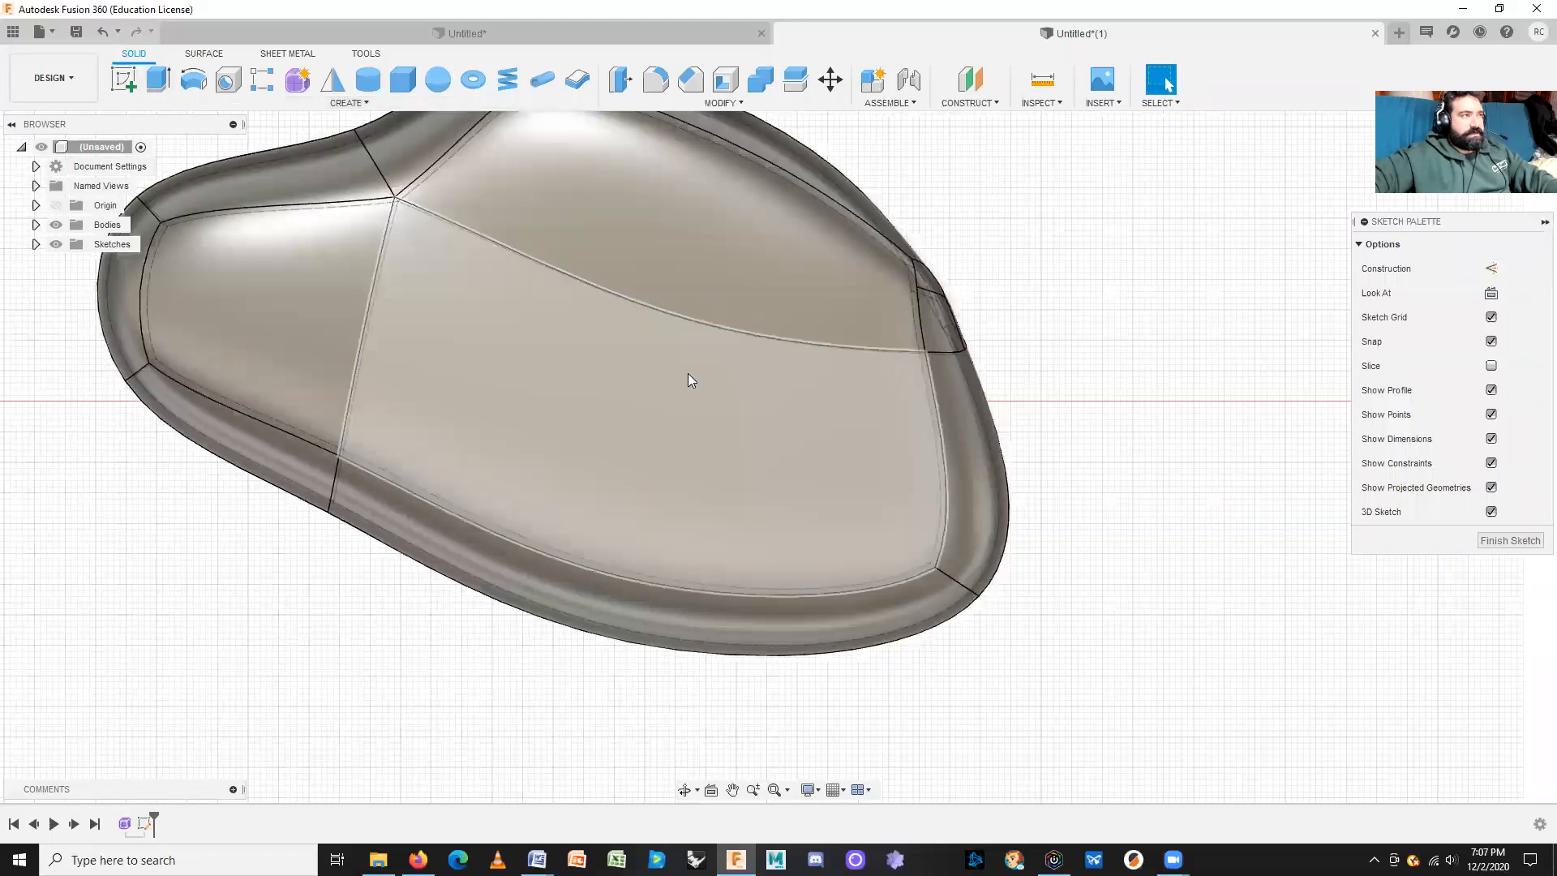
pyautogui.click(193, 79)
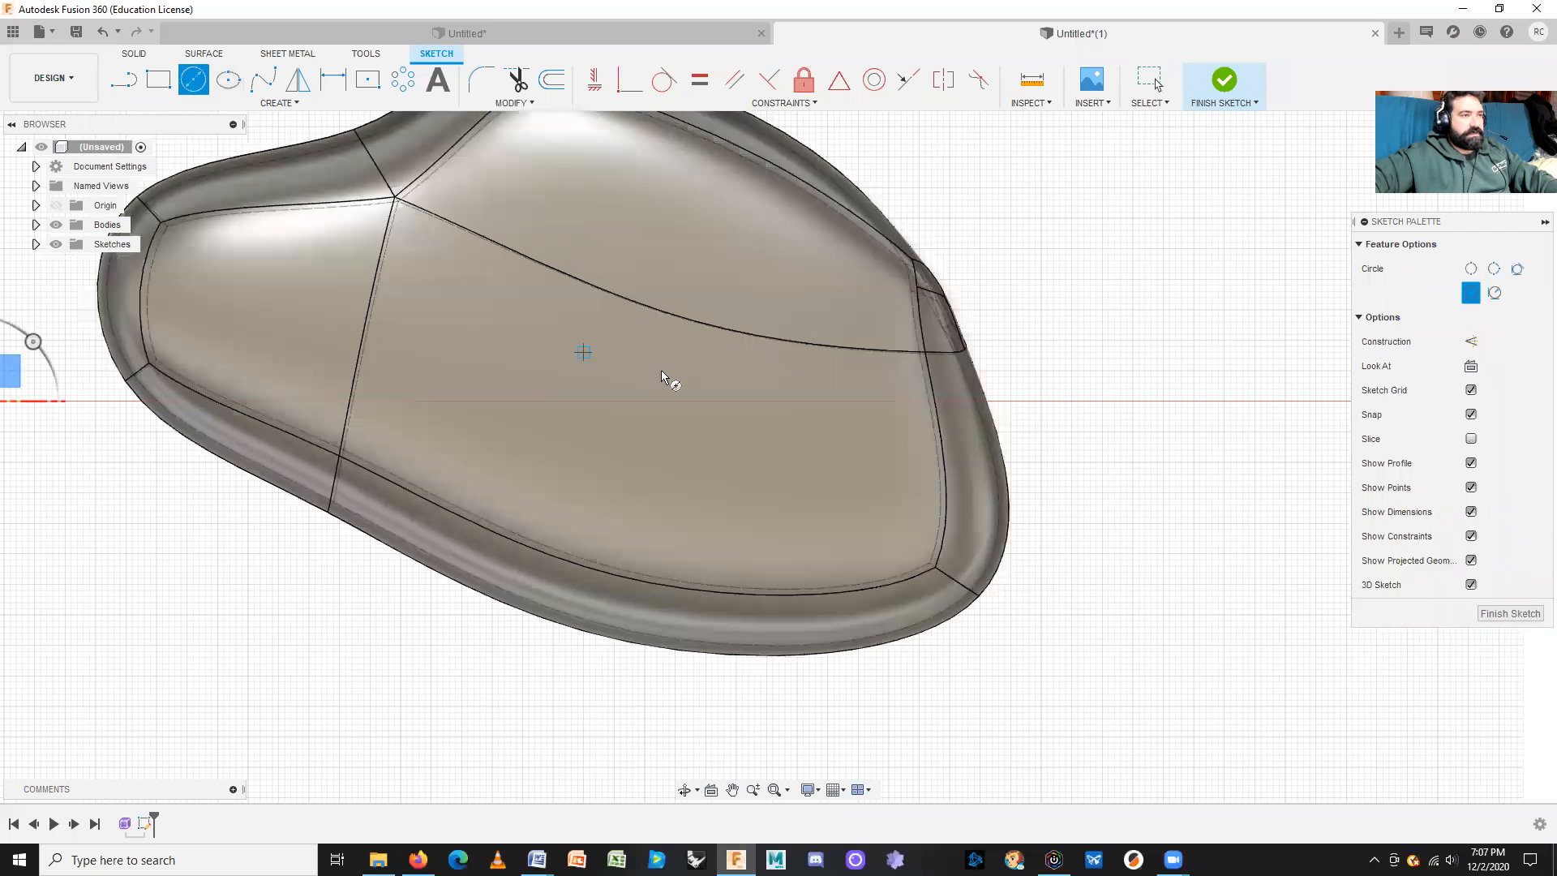
pyautogui.click(809, 403)
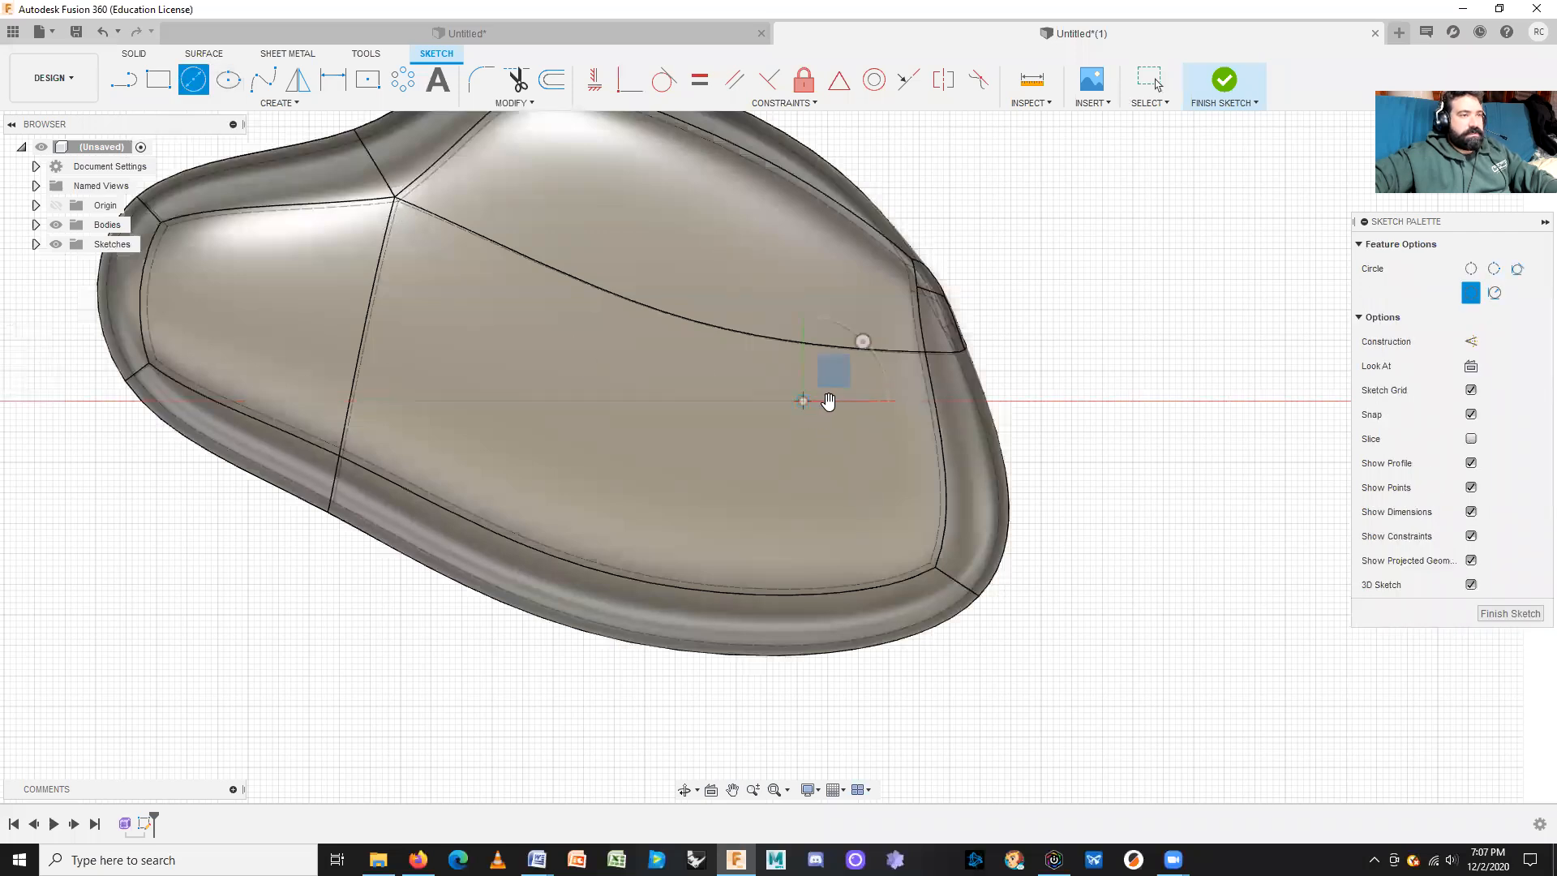
pyautogui.click(823, 426)
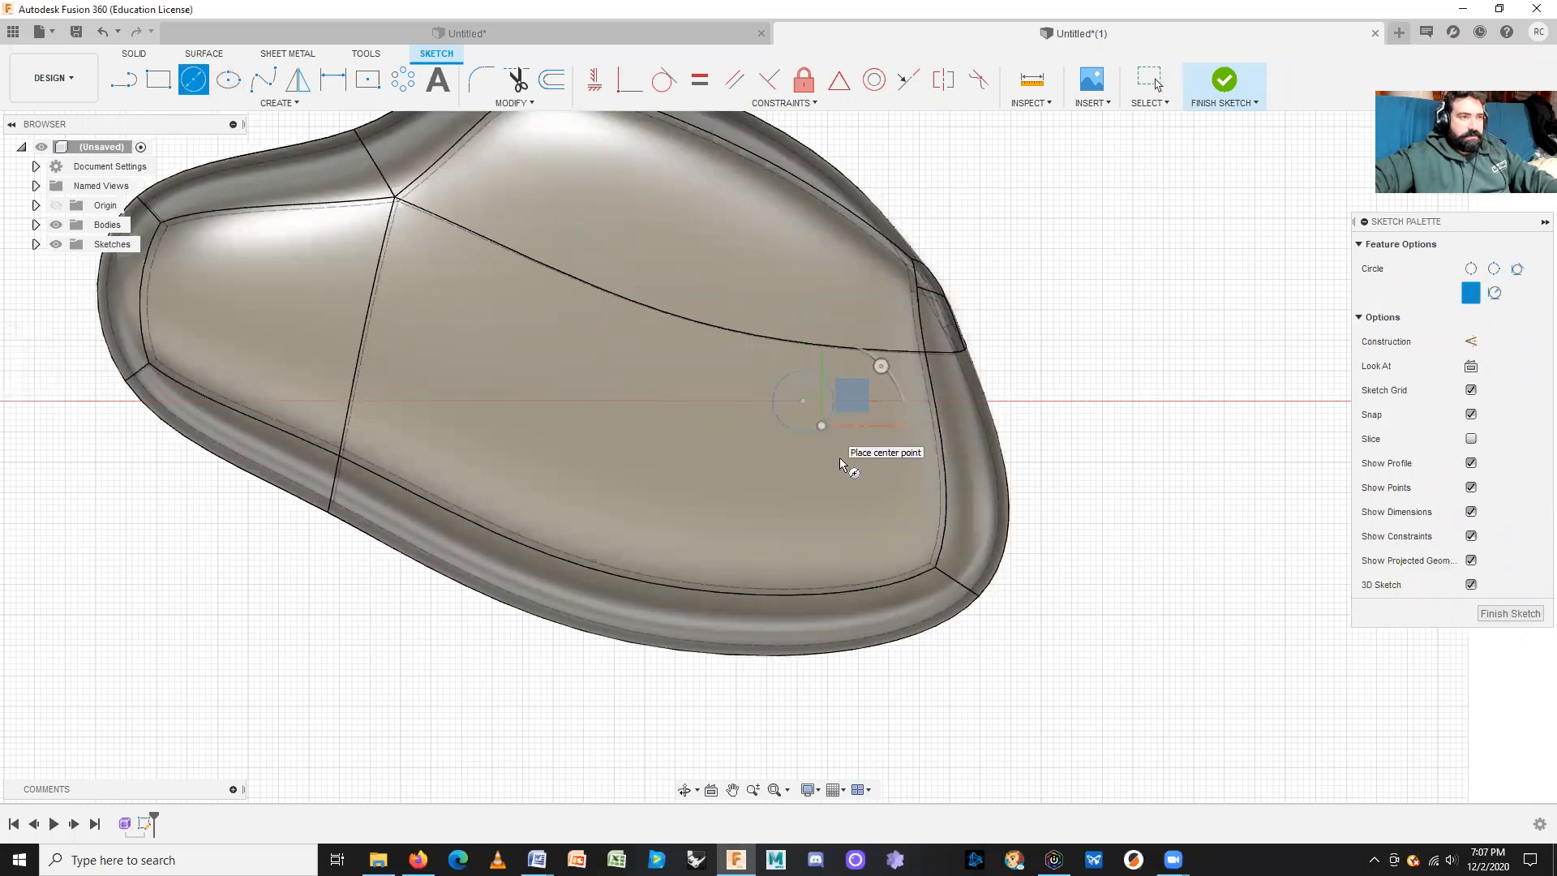
pyautogui.click(803, 504)
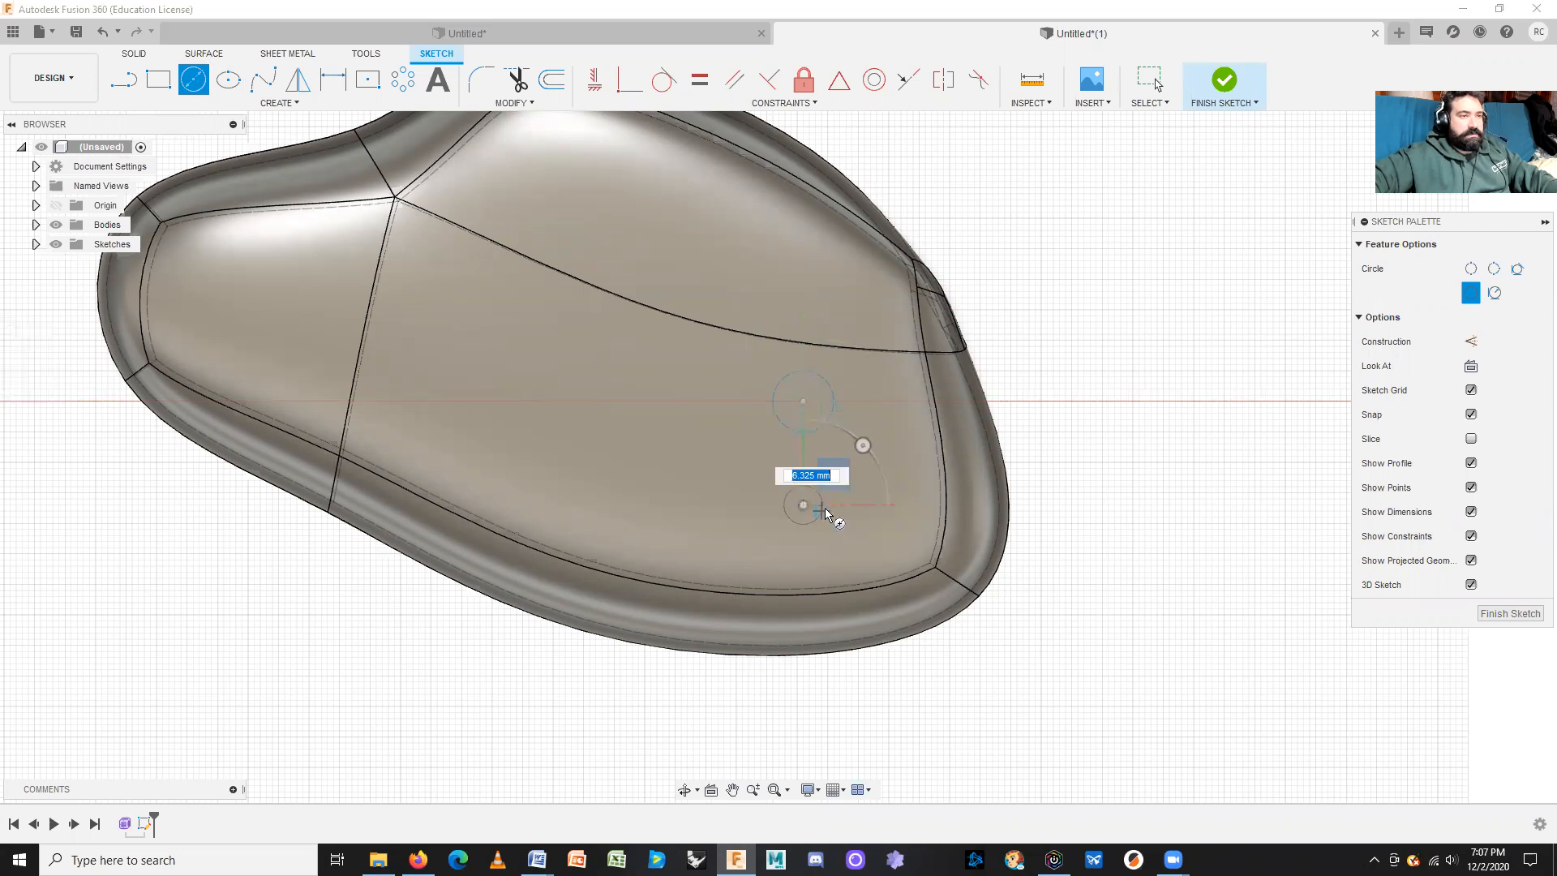
pyautogui.write('5')
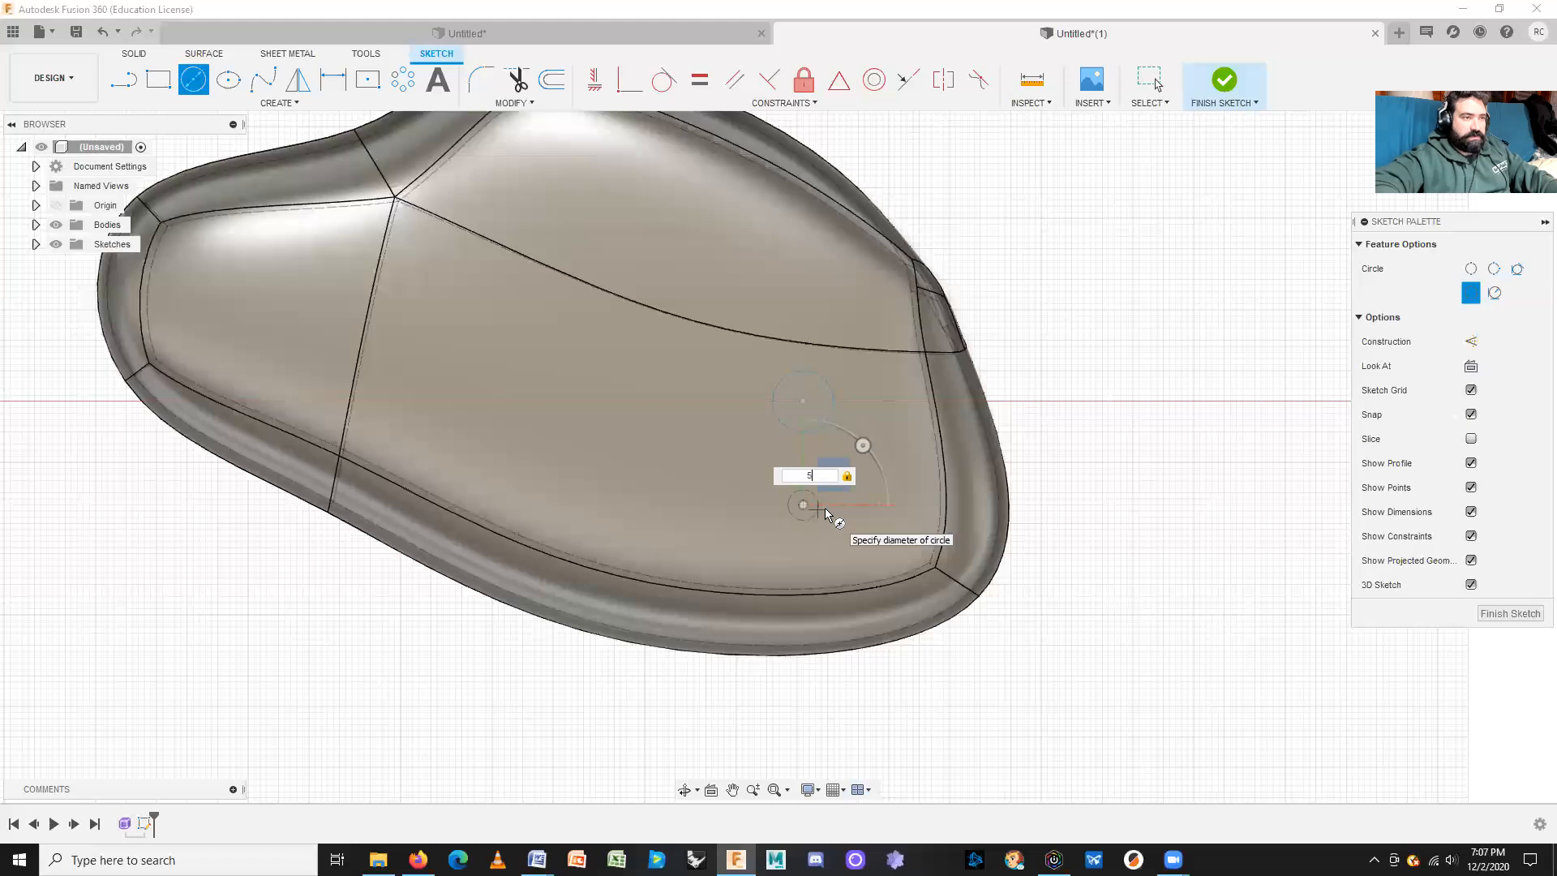
pyautogui.press('Return')
pyautogui.press('Escape')
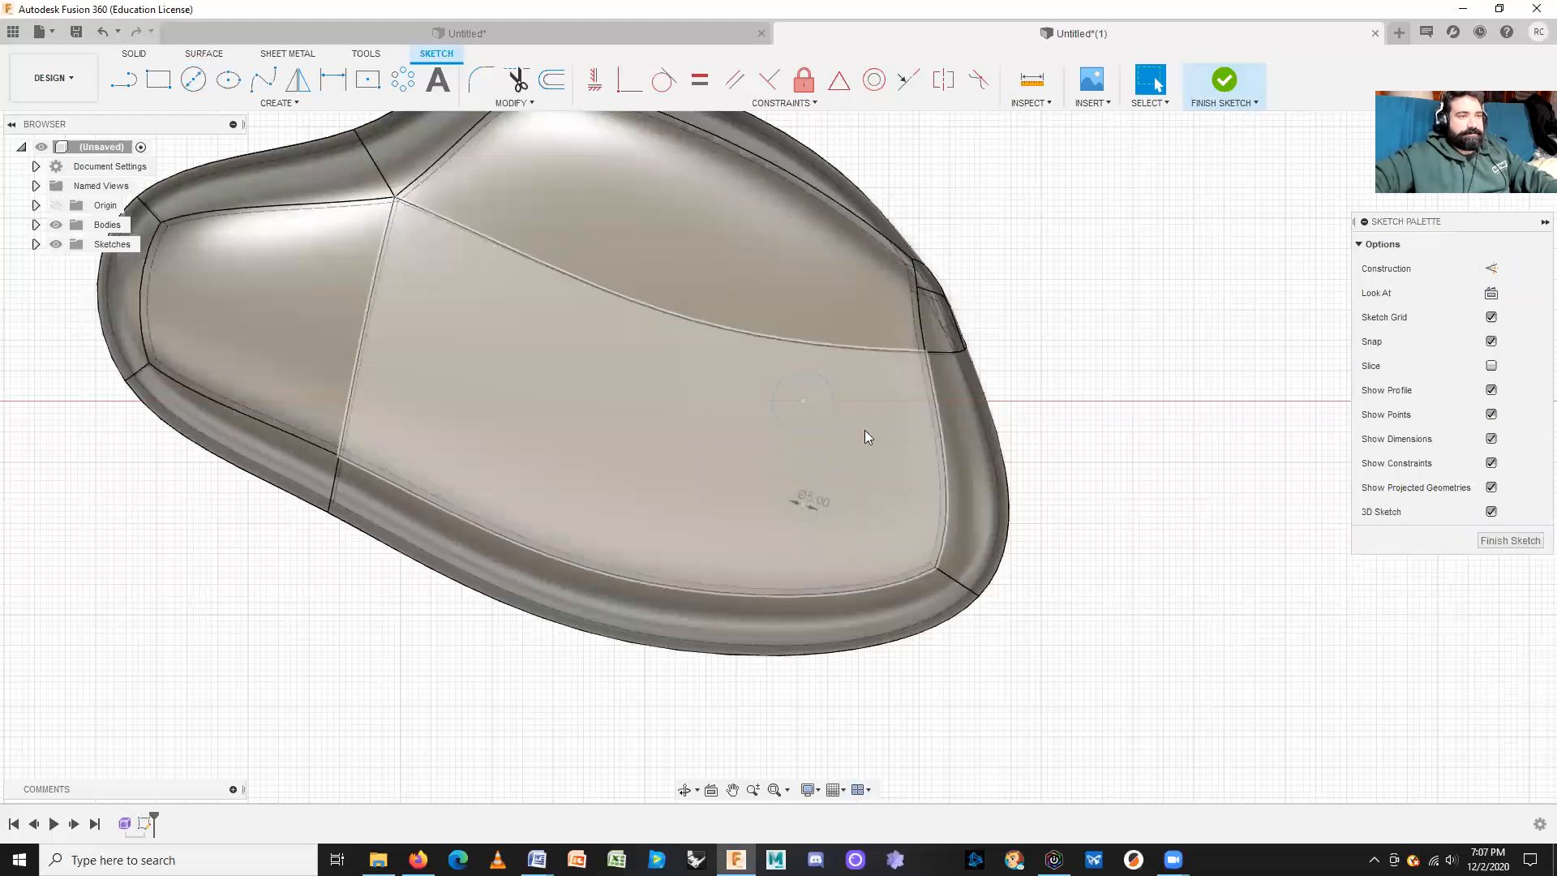
pyautogui.click(1489, 542)
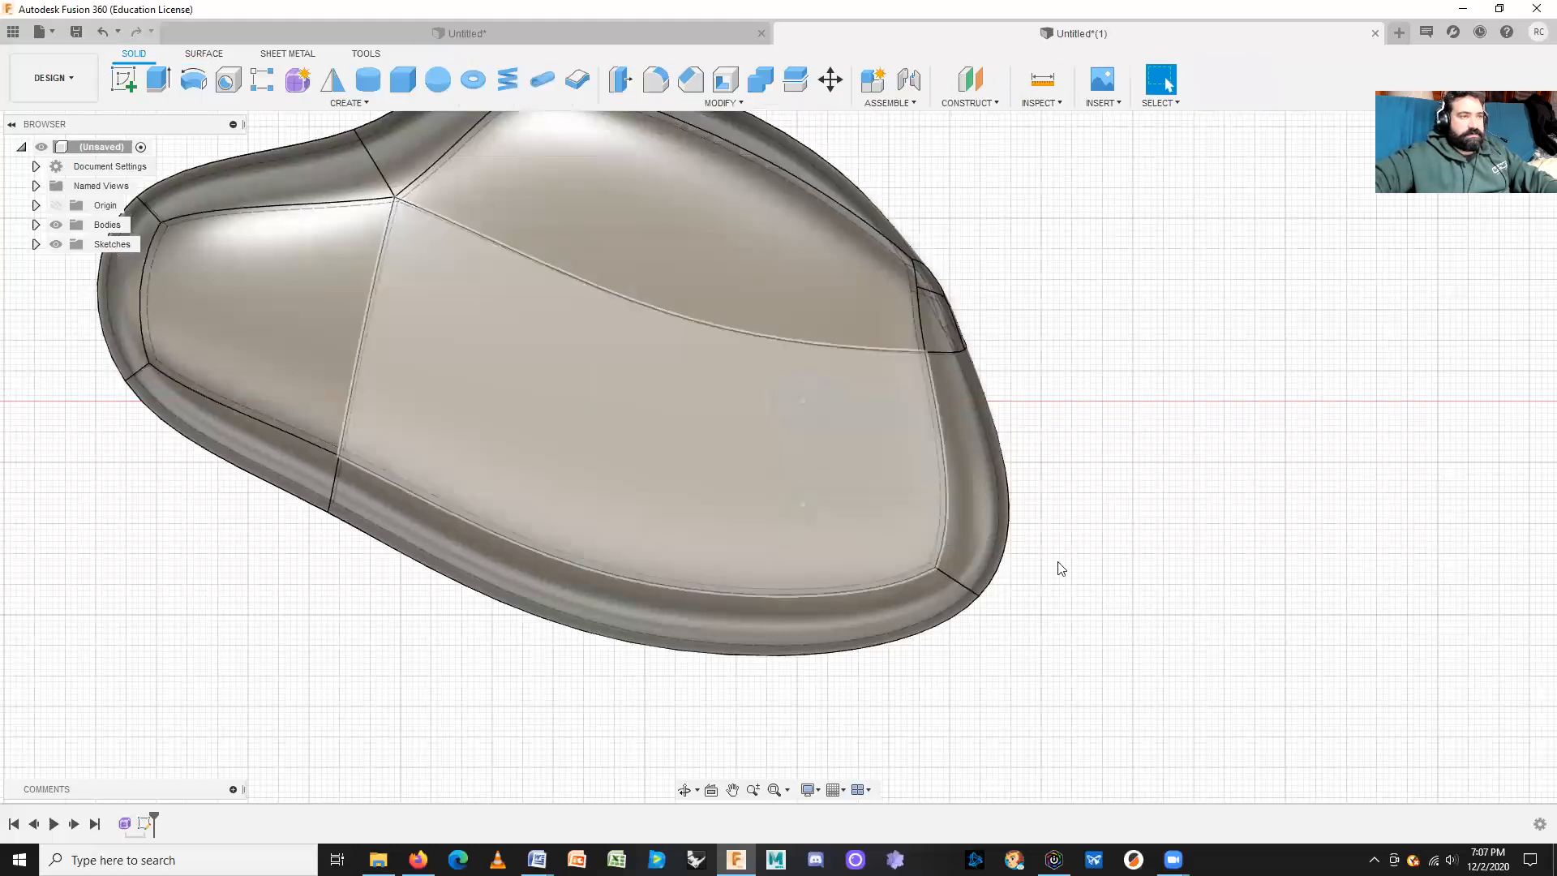
pyautogui.keyDown('shift'); pyautogui.moveTo(1175, 596); pyautogui.dragTo(1173, 523, button='middle'); pyautogui.keyUp('shift')
pyautogui.keyDown('shift'); pyautogui.moveTo(1181, 479); pyautogui.dragTo(1181, 461, button='middle'); pyautogui.keyUp('shift')
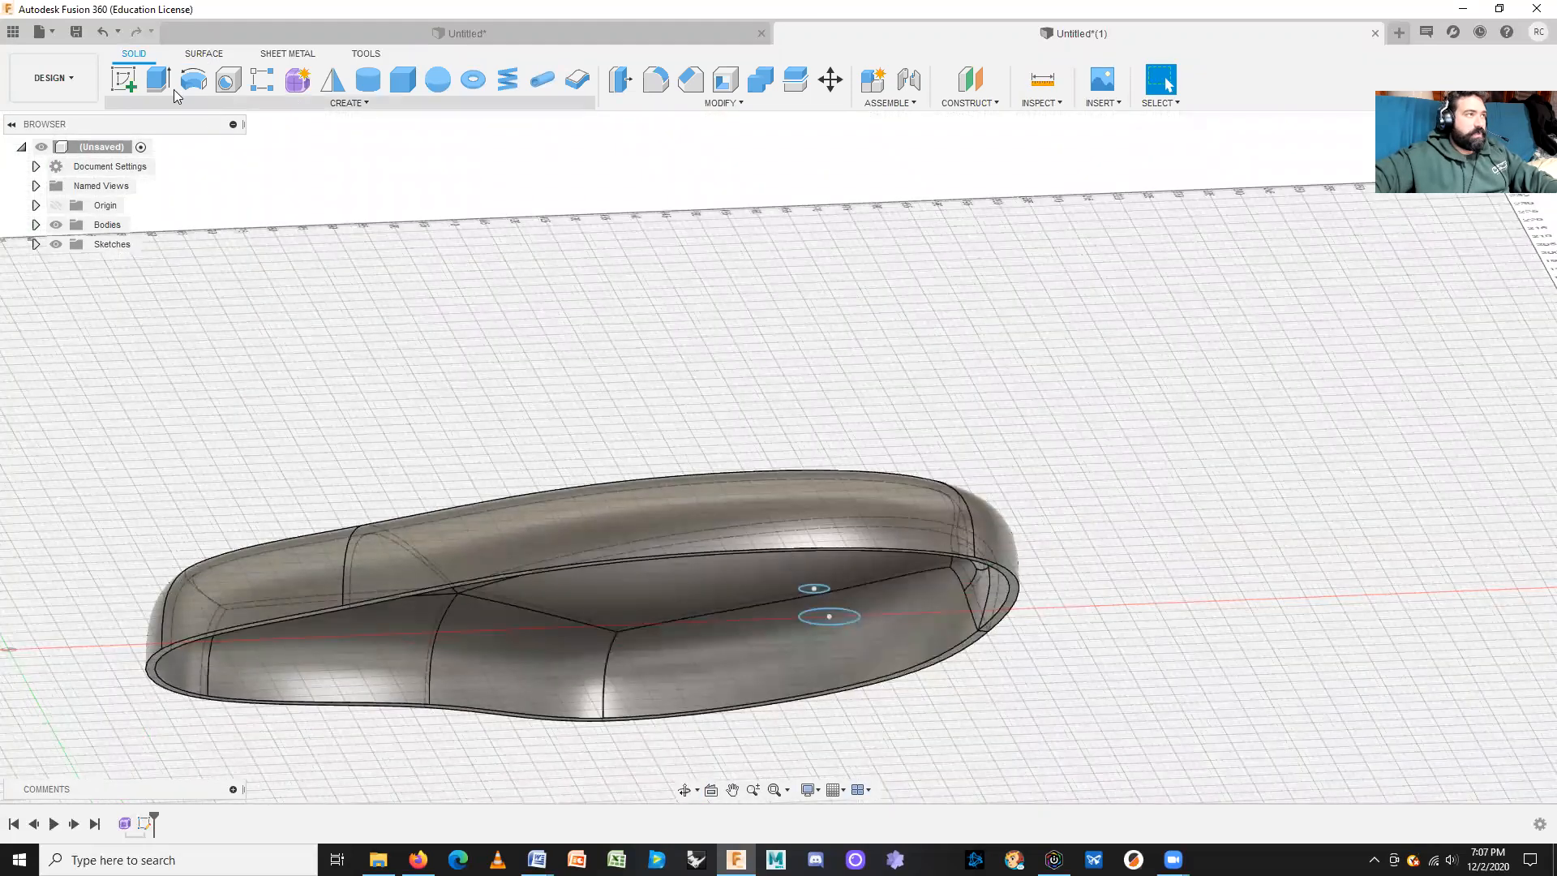
# Step: Extrude both circle profiles as a cut up to the shell's top face
pyautogui.press('e')
pyautogui.click(829, 615)
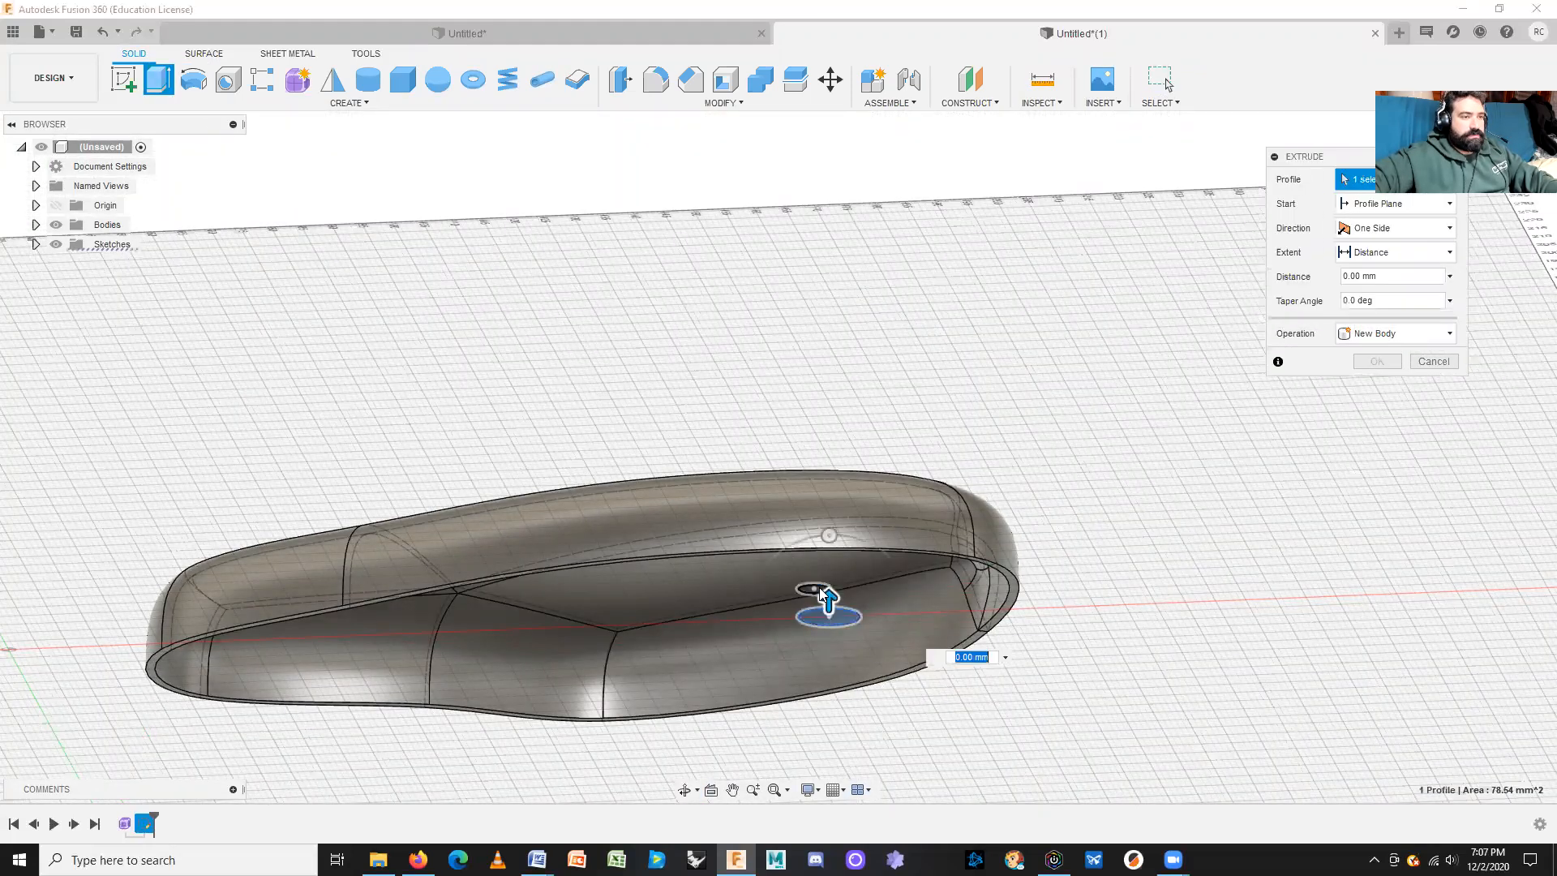
pyautogui.click(814, 588)
pyautogui.keyDown('shift'); pyautogui.moveTo(815, 583); pyautogui.dragTo(818, 503, button='middle'); pyautogui.keyUp('shift')
pyautogui.moveTo(816, 502); pyautogui.dragTo(811, 329)
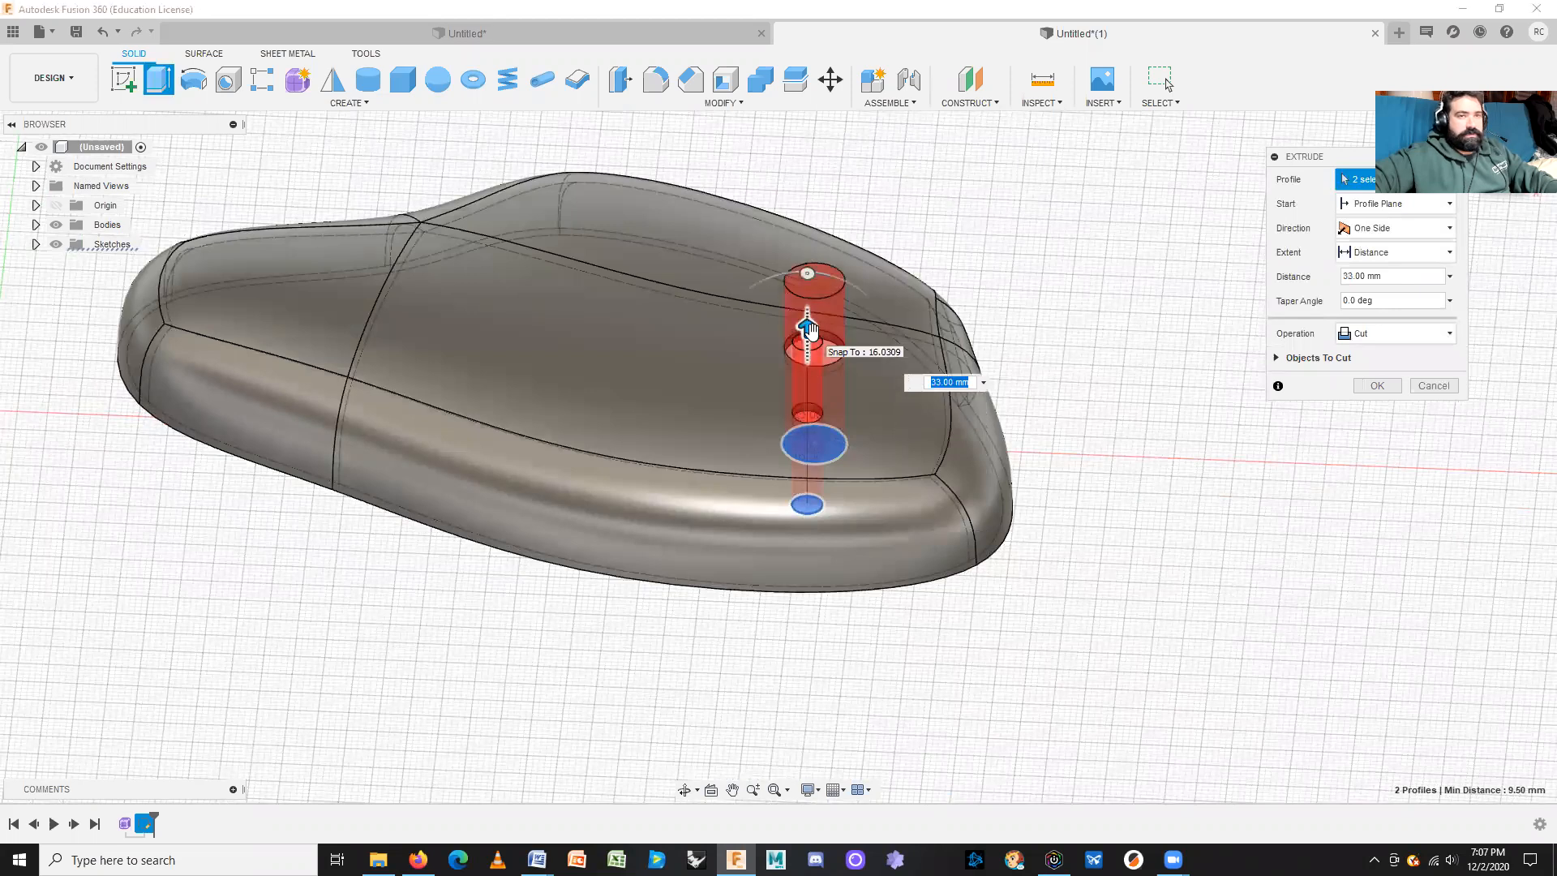
pyautogui.click(1407, 255)
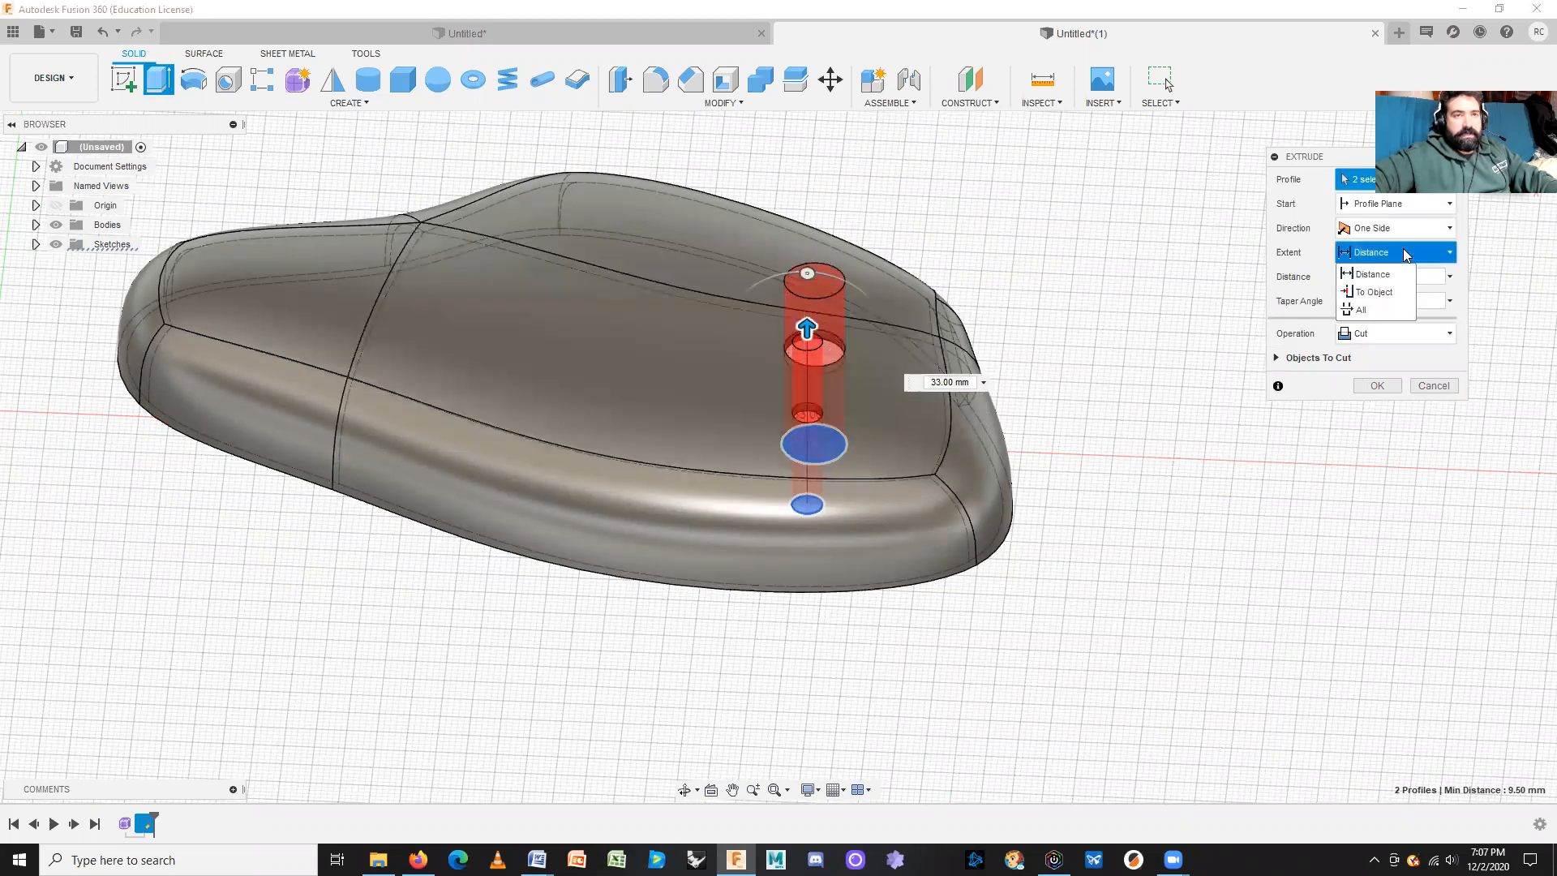
pyautogui.click(1375, 291)
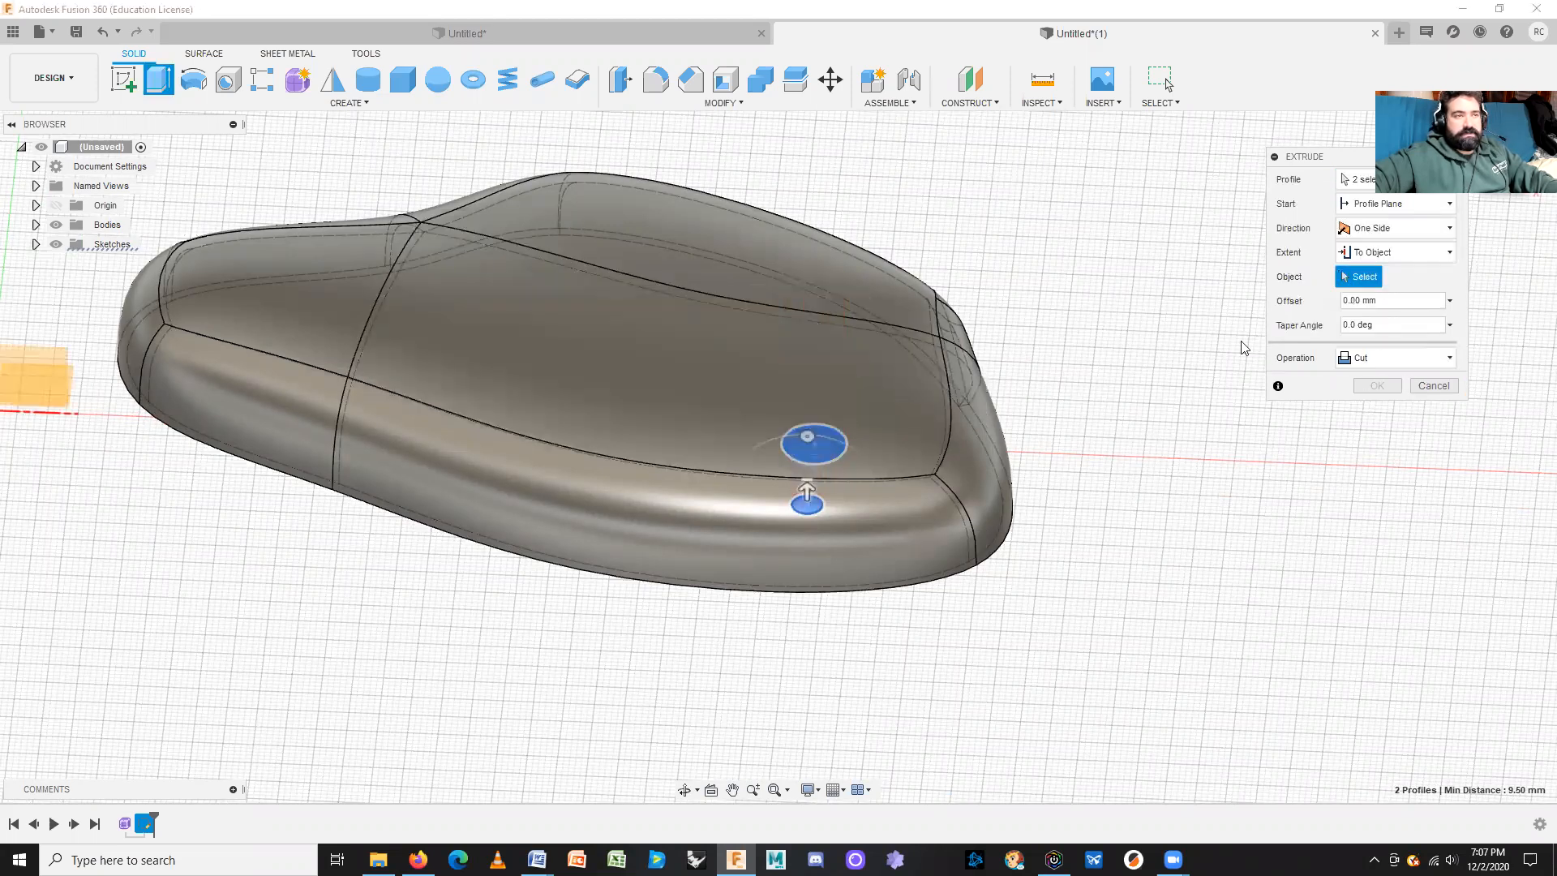
pyautogui.click(742, 365)
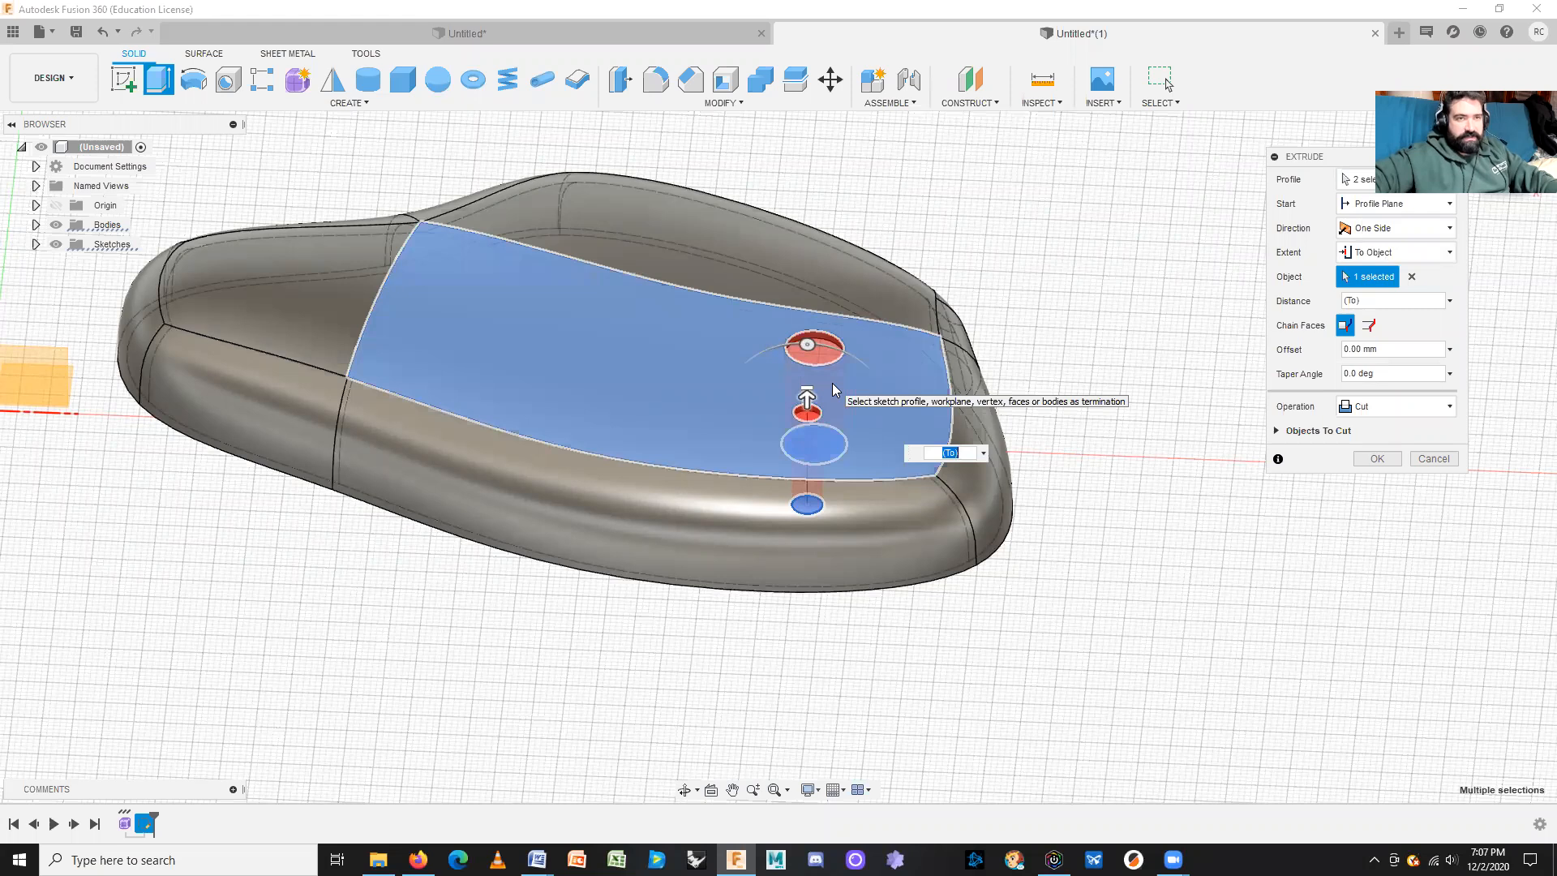
pyautogui.click(1378, 460)
pyautogui.keyDown('shift'); pyautogui.moveTo(1202, 464); pyautogui.dragTo(1036, 409, button='middle'); pyautogui.keyUp('shift')
pyautogui.keyDown('shift'); pyautogui.moveTo(668, 391); pyautogui.dragTo(684, 405, button='middle'); pyautogui.keyUp('shift')
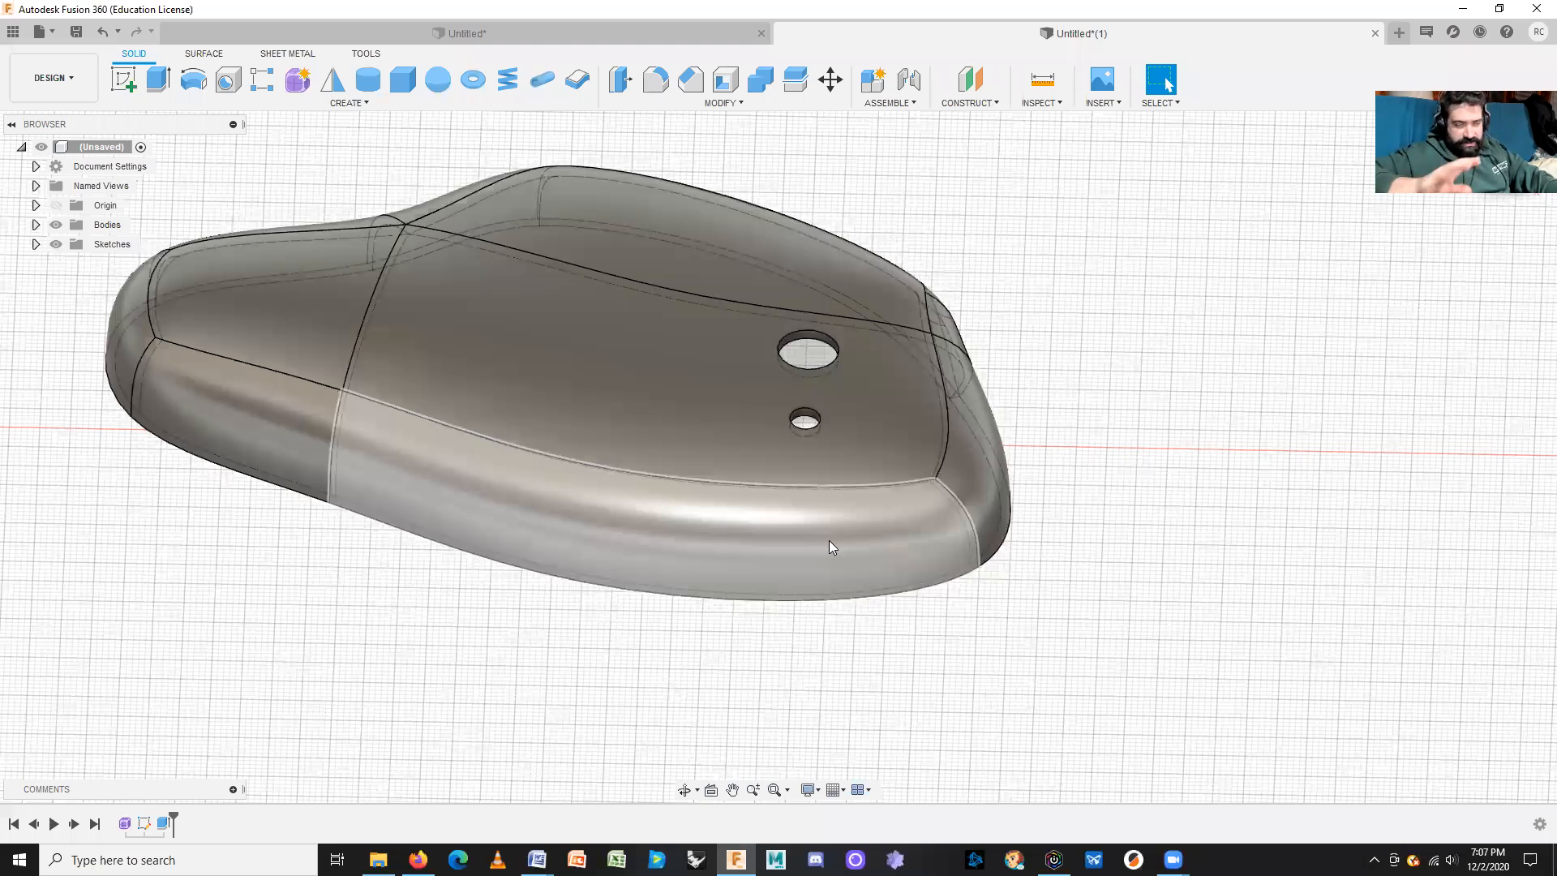
# Step: Mirror the holed shell body across the origin plane with the New Body operation
pyautogui.keyDown('shift'); pyautogui.moveTo(1051, 546); pyautogui.dragTo(1115, 564, button='middle'); pyautogui.keyUp('shift')
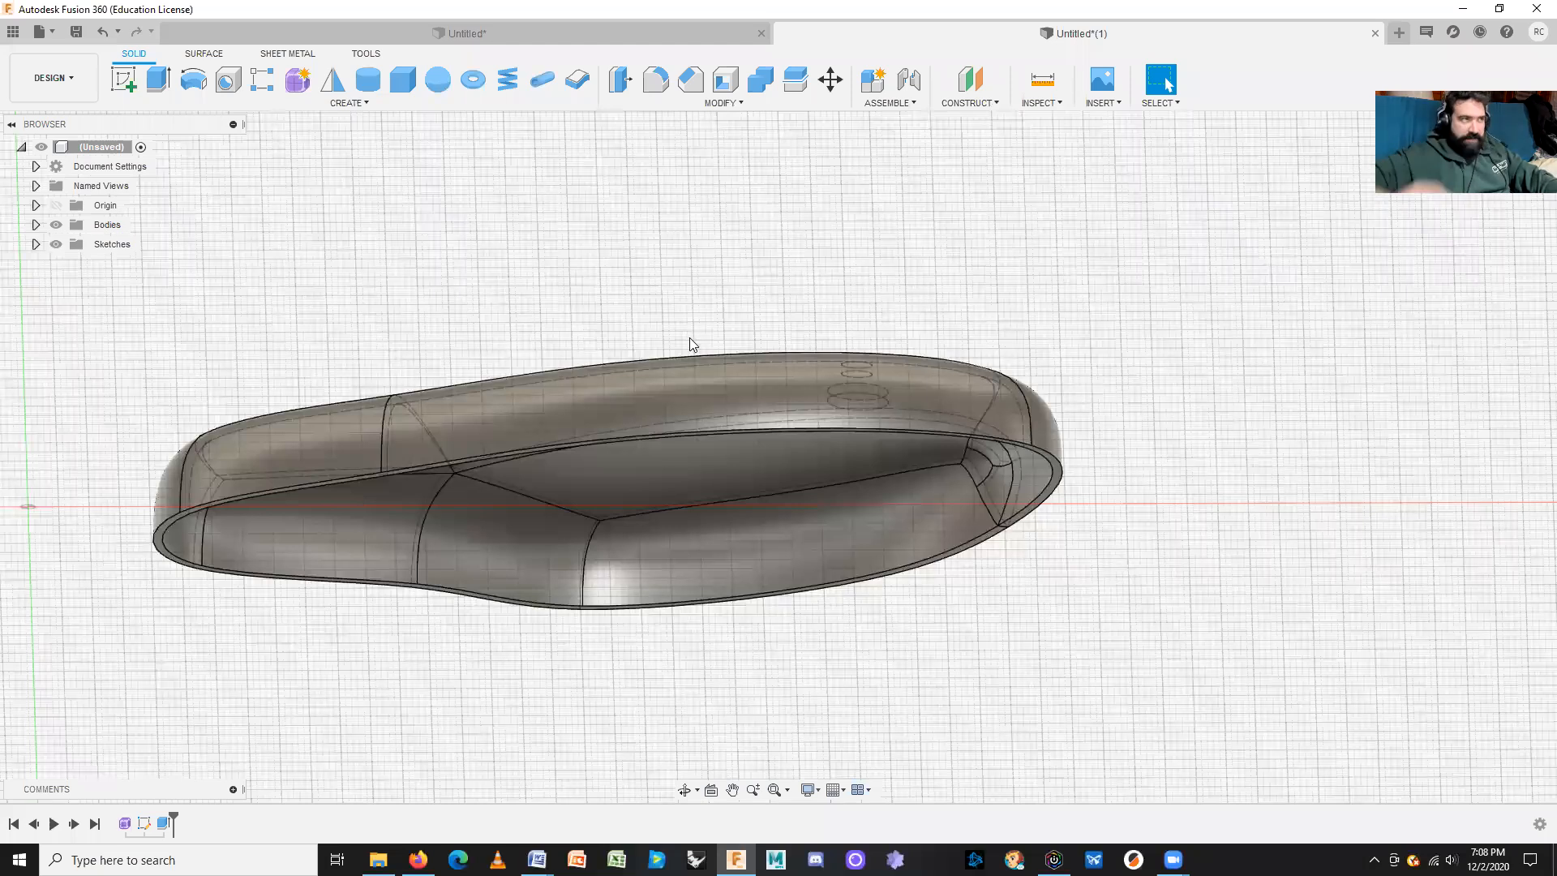
pyautogui.click(331, 80)
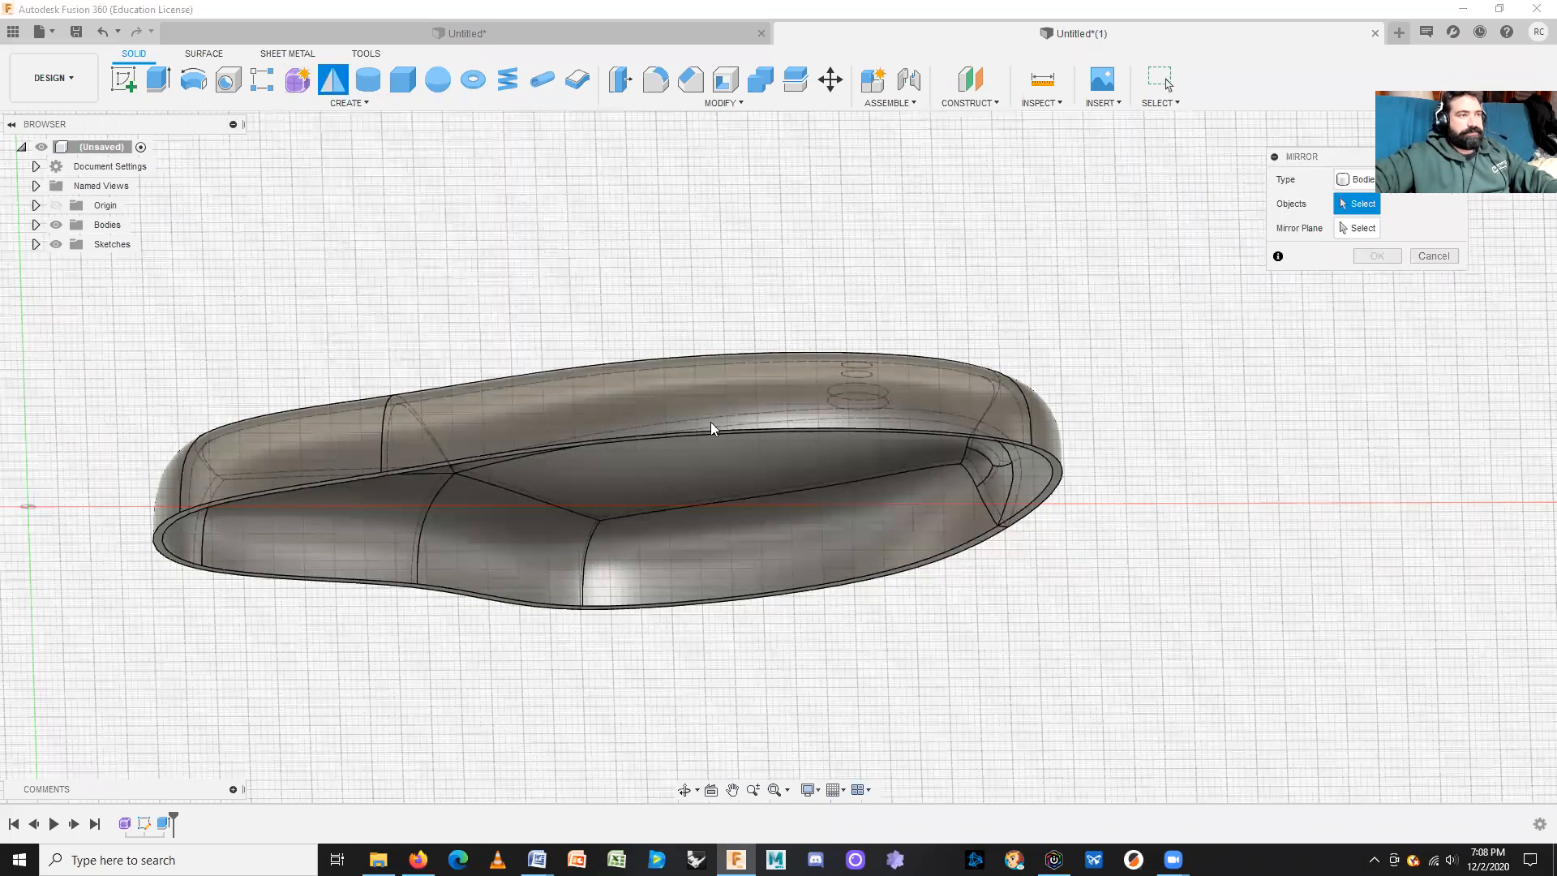
pyautogui.click(714, 424)
pyautogui.moveTo(905, 678); pyautogui.dragTo(1380, 560, button='middle')
pyautogui.scroll(-3, 1379, 561)
pyautogui.keyDown('shift'); pyautogui.moveTo(859, 573); pyautogui.dragTo(990, 452, button='middle'); pyautogui.keyUp('shift')
pyautogui.click(1376, 231)
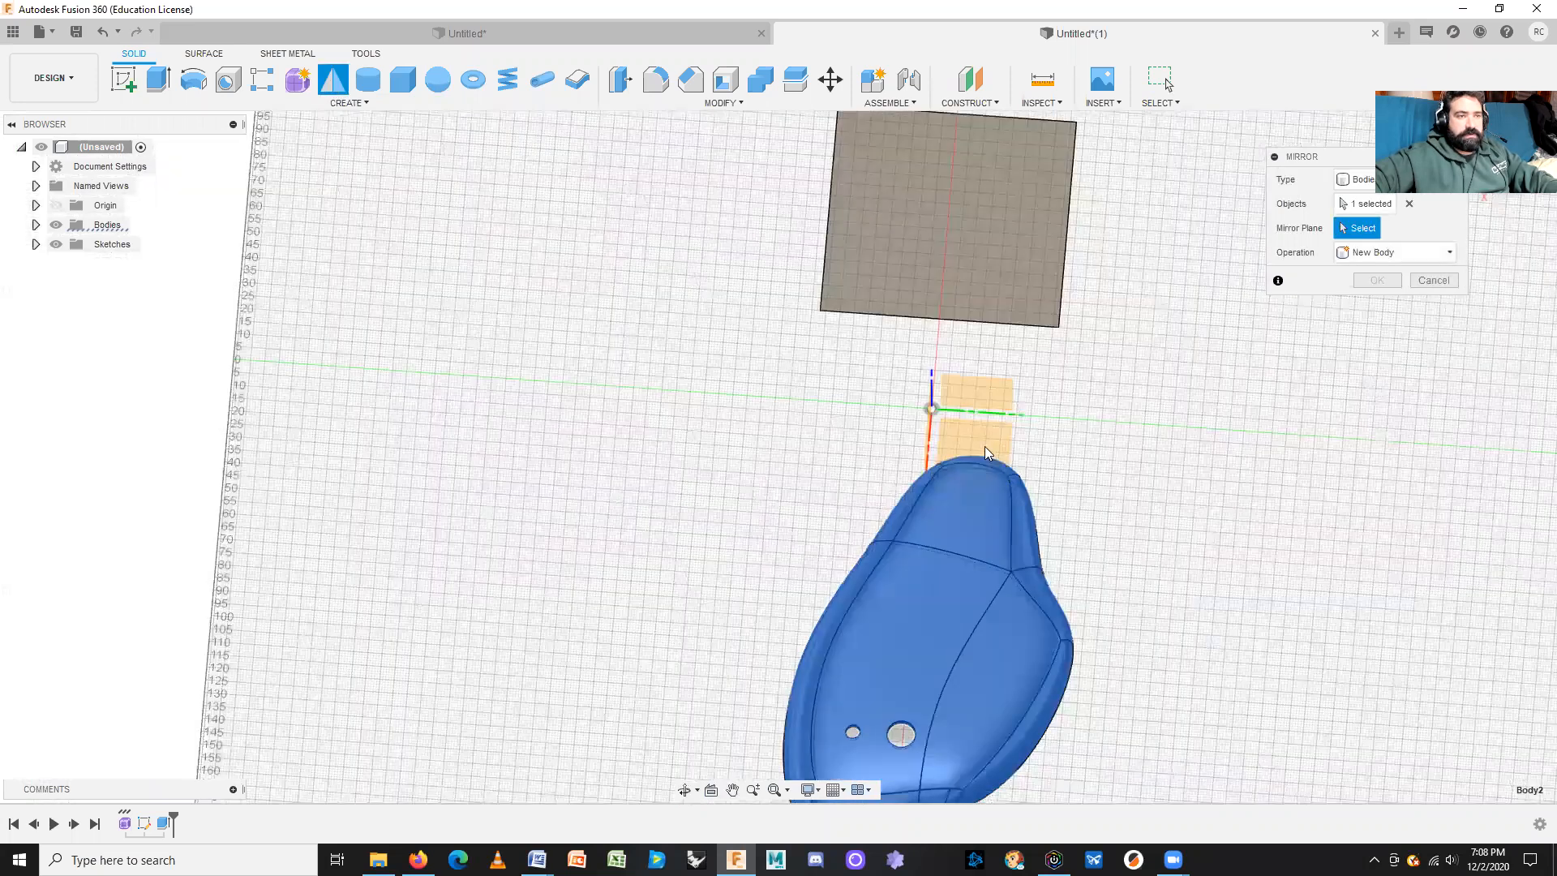
pyautogui.click(987, 452)
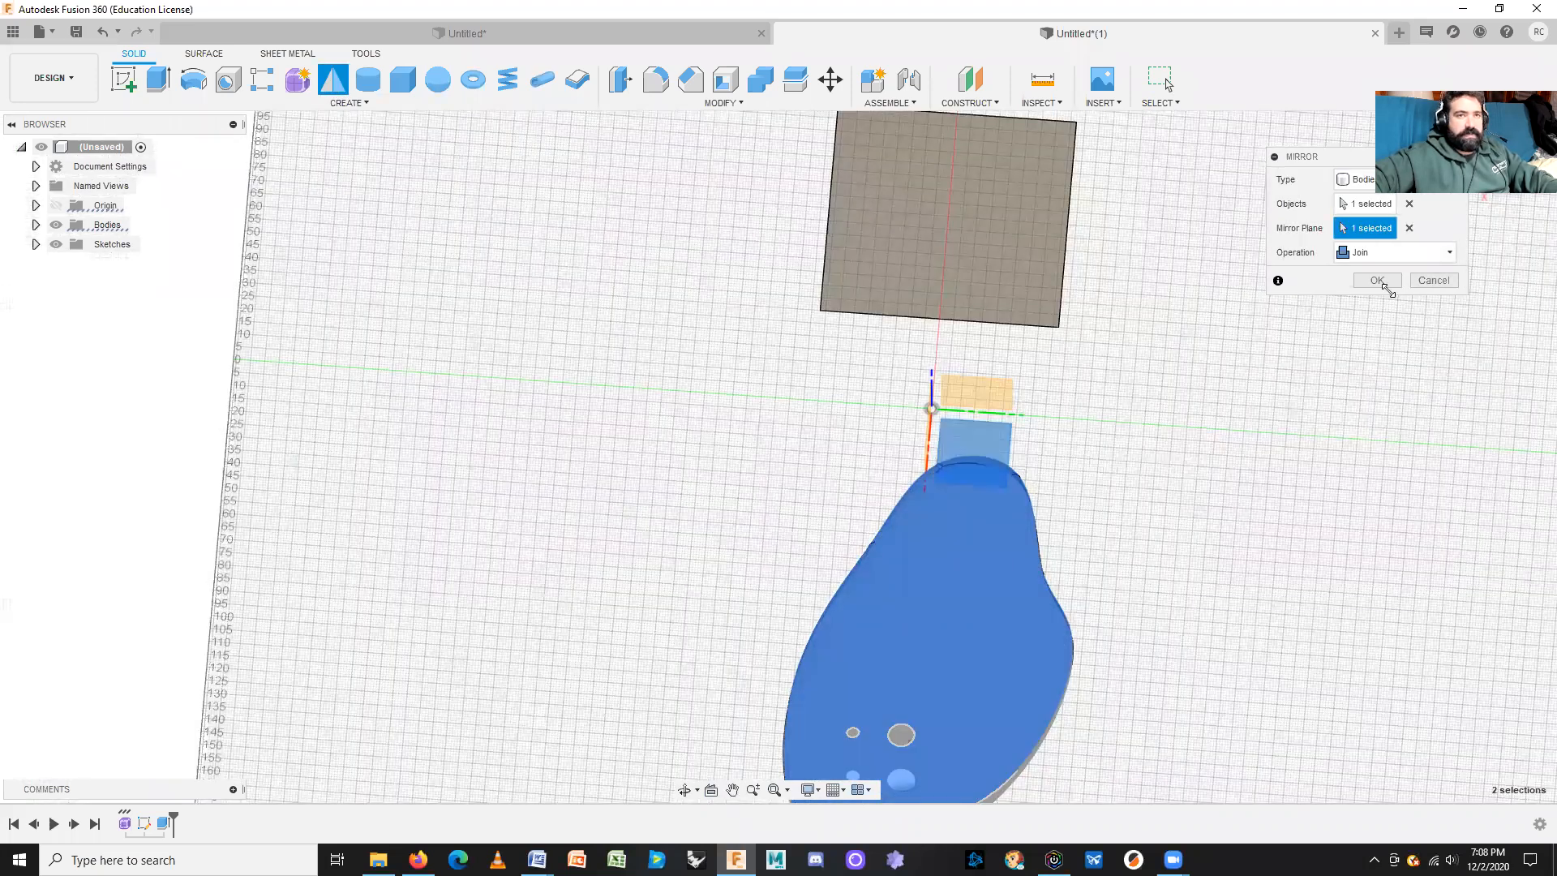
pyautogui.keyDown('shift'); pyautogui.moveTo(1220, 678); pyautogui.dragTo(1241, 570, button='middle'); pyautogui.keyUp('shift')
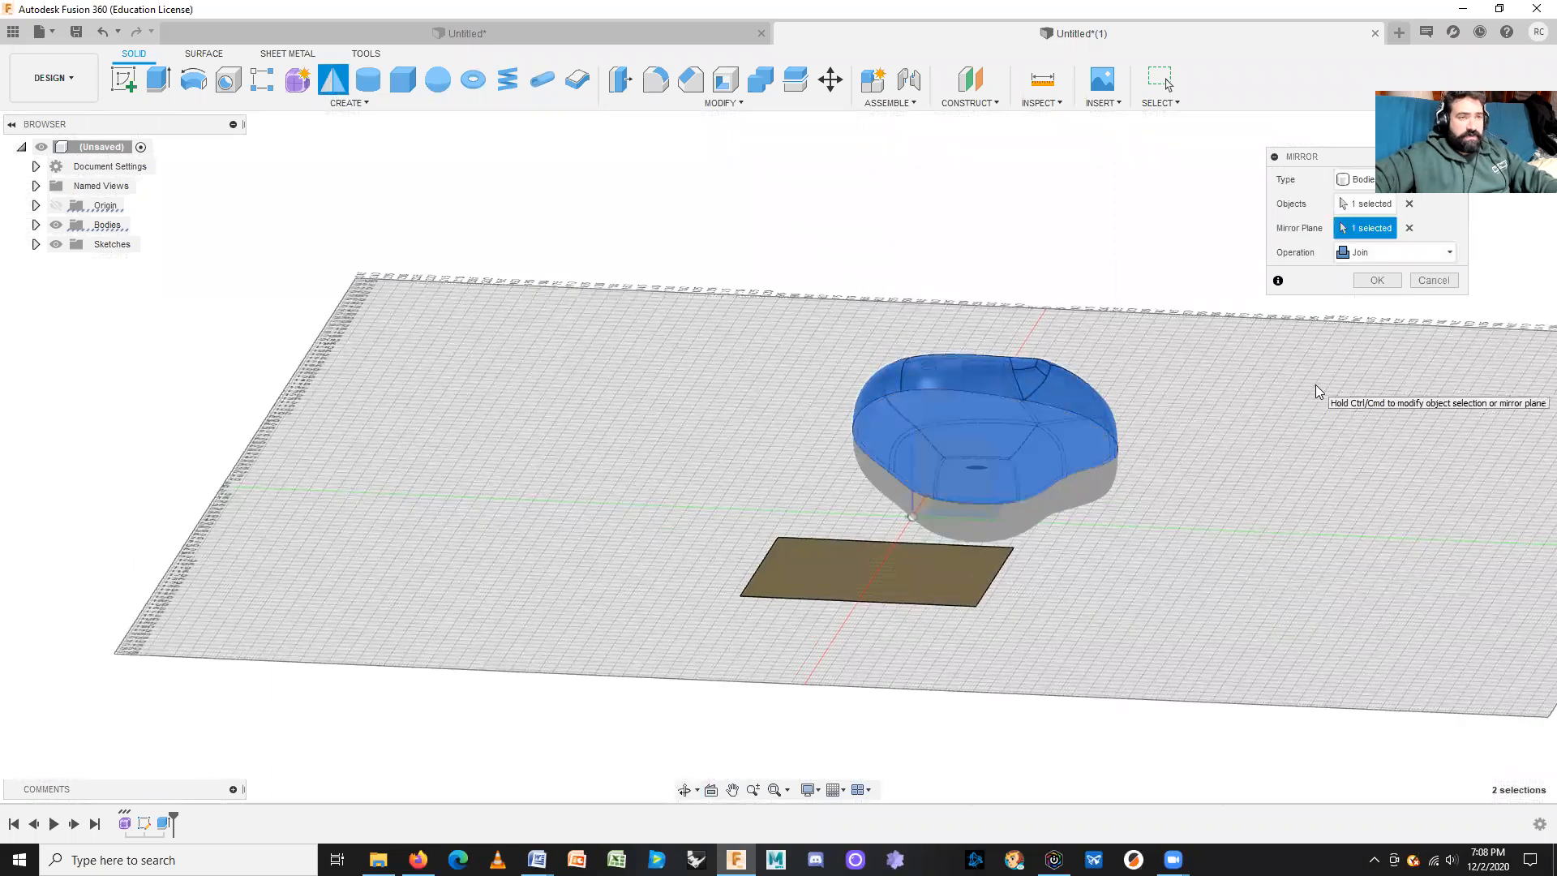
pyautogui.click(1367, 258)
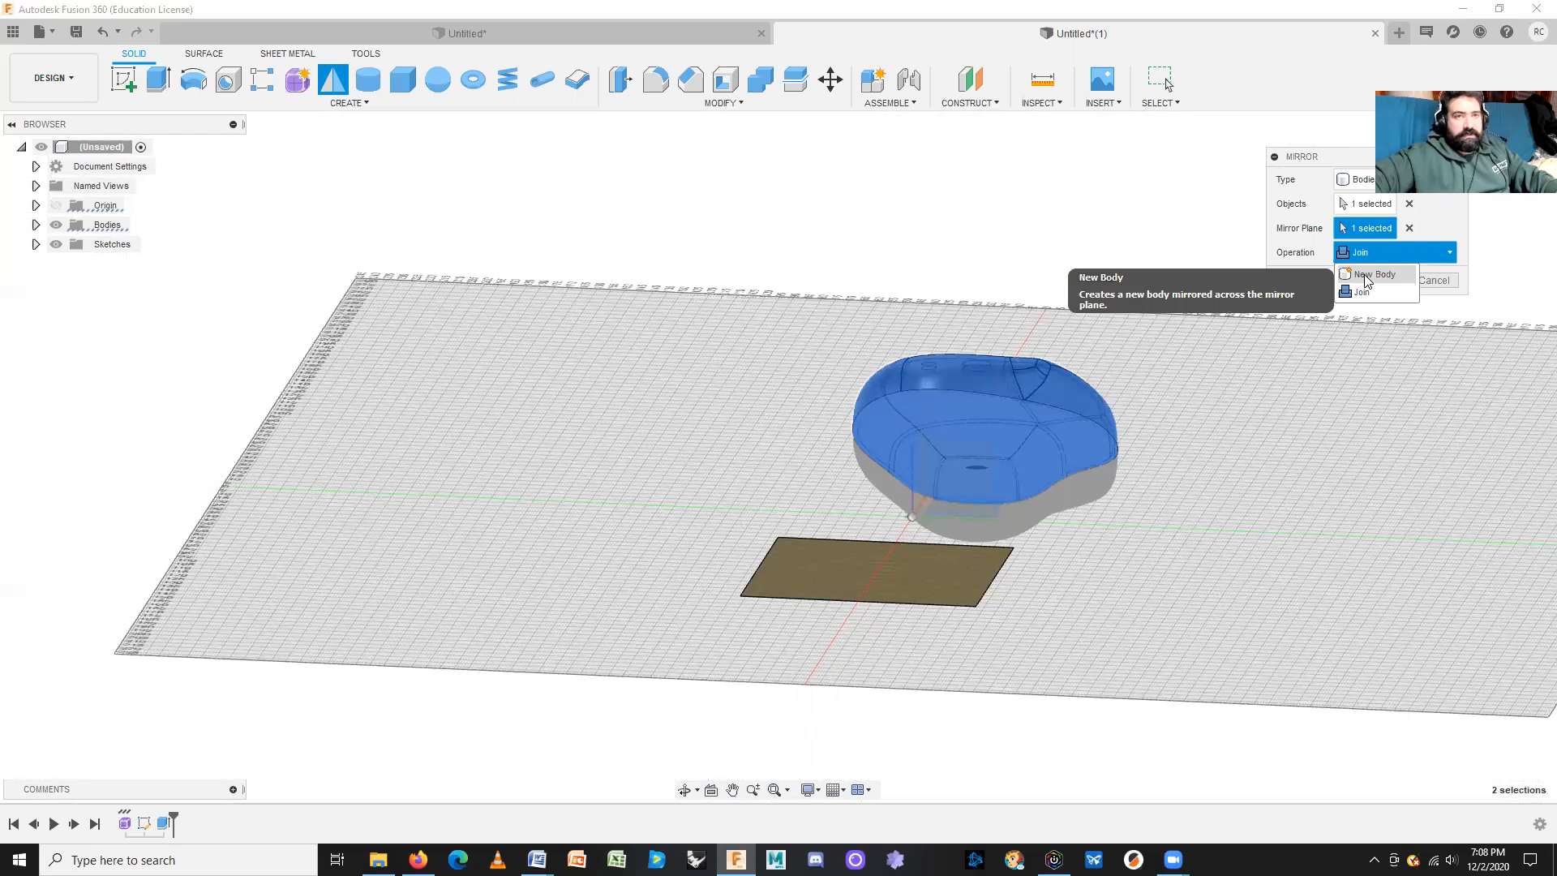
pyautogui.click(1369, 275)
pyautogui.click(1368, 280)
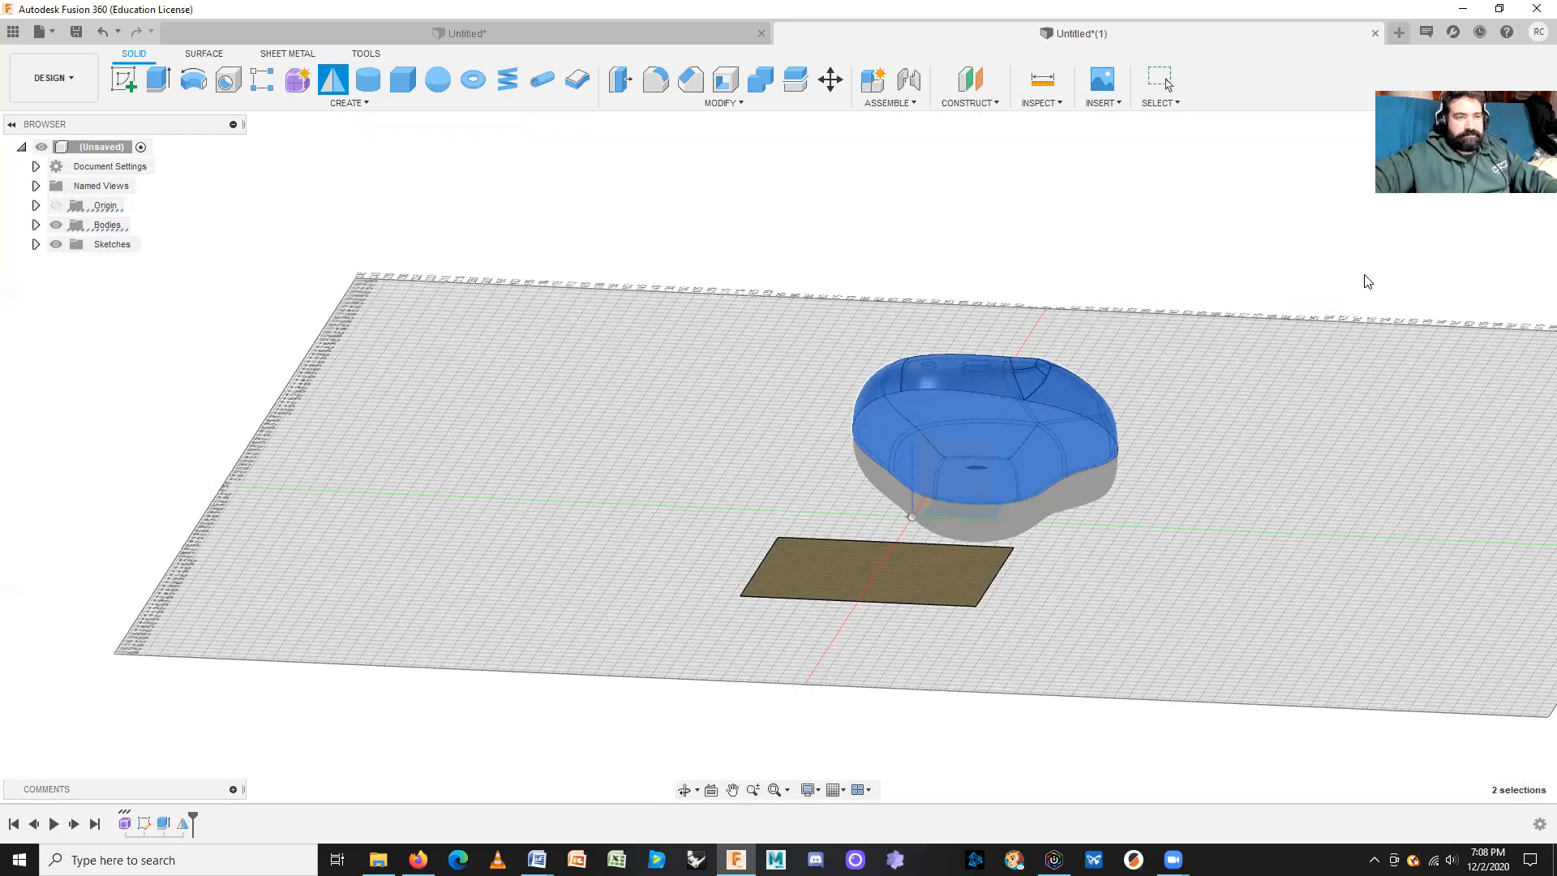
pyautogui.click(1172, 382)
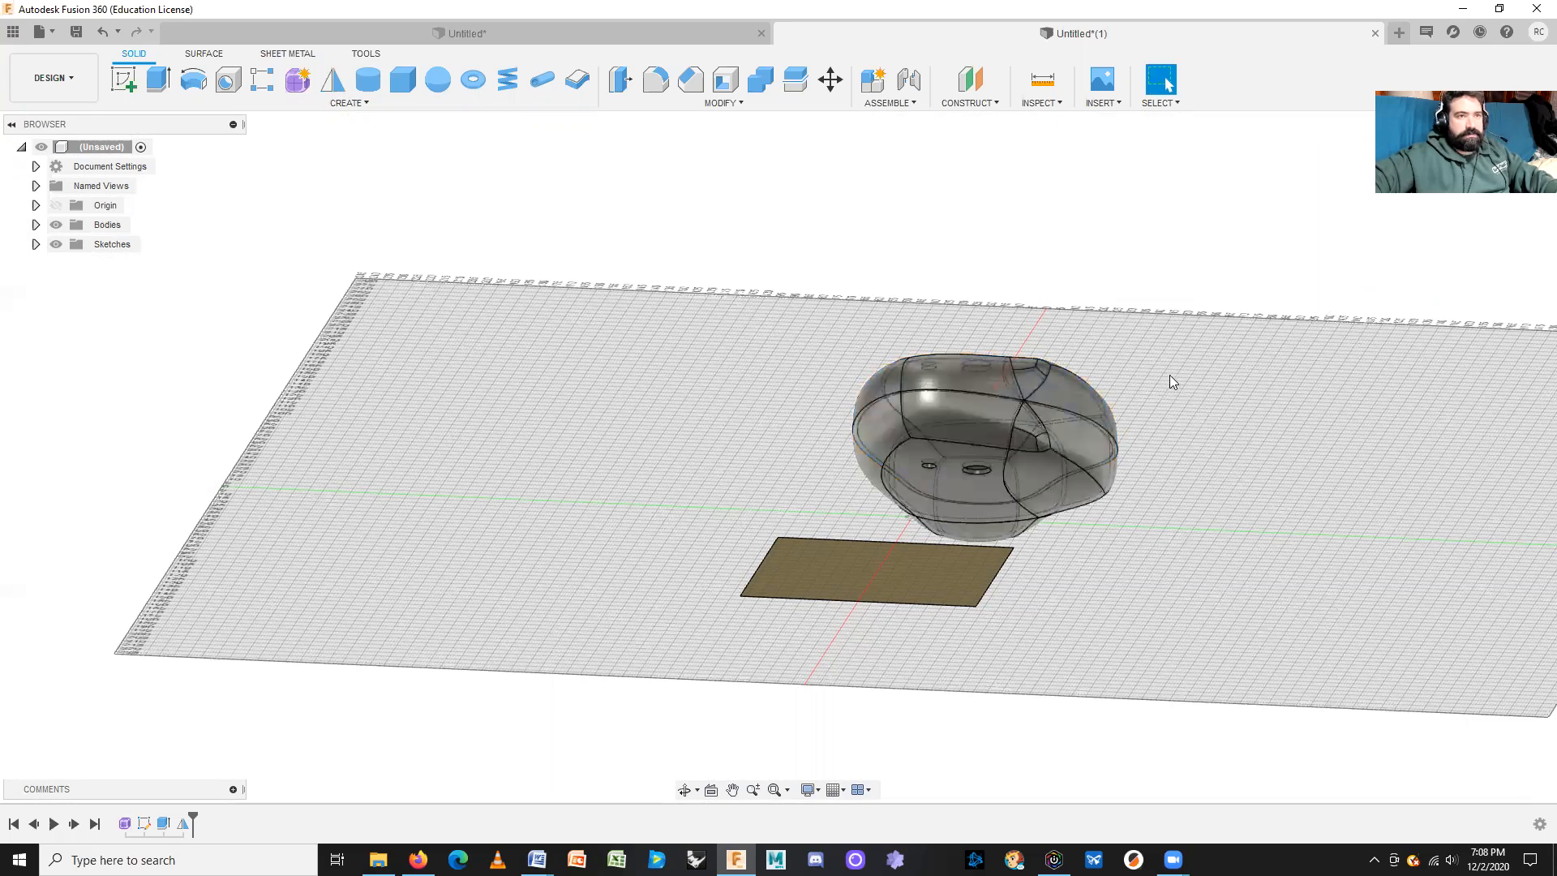
pyautogui.moveTo(1179, 590)
pyautogui.keyDown('shift'); pyautogui.mouseDown(button='middle')
pyautogui.moveTo(1116, 650)
pyautogui.moveTo(1116, 671)
pyautogui.moveTo(1157, 601)
pyautogui.moveTo(1081, 664)
pyautogui.moveTo(1060, 722)
pyautogui.mouseUp(button='middle'); pyautogui.keyUp('shift')
pyautogui.scroll(5, 998, 722)
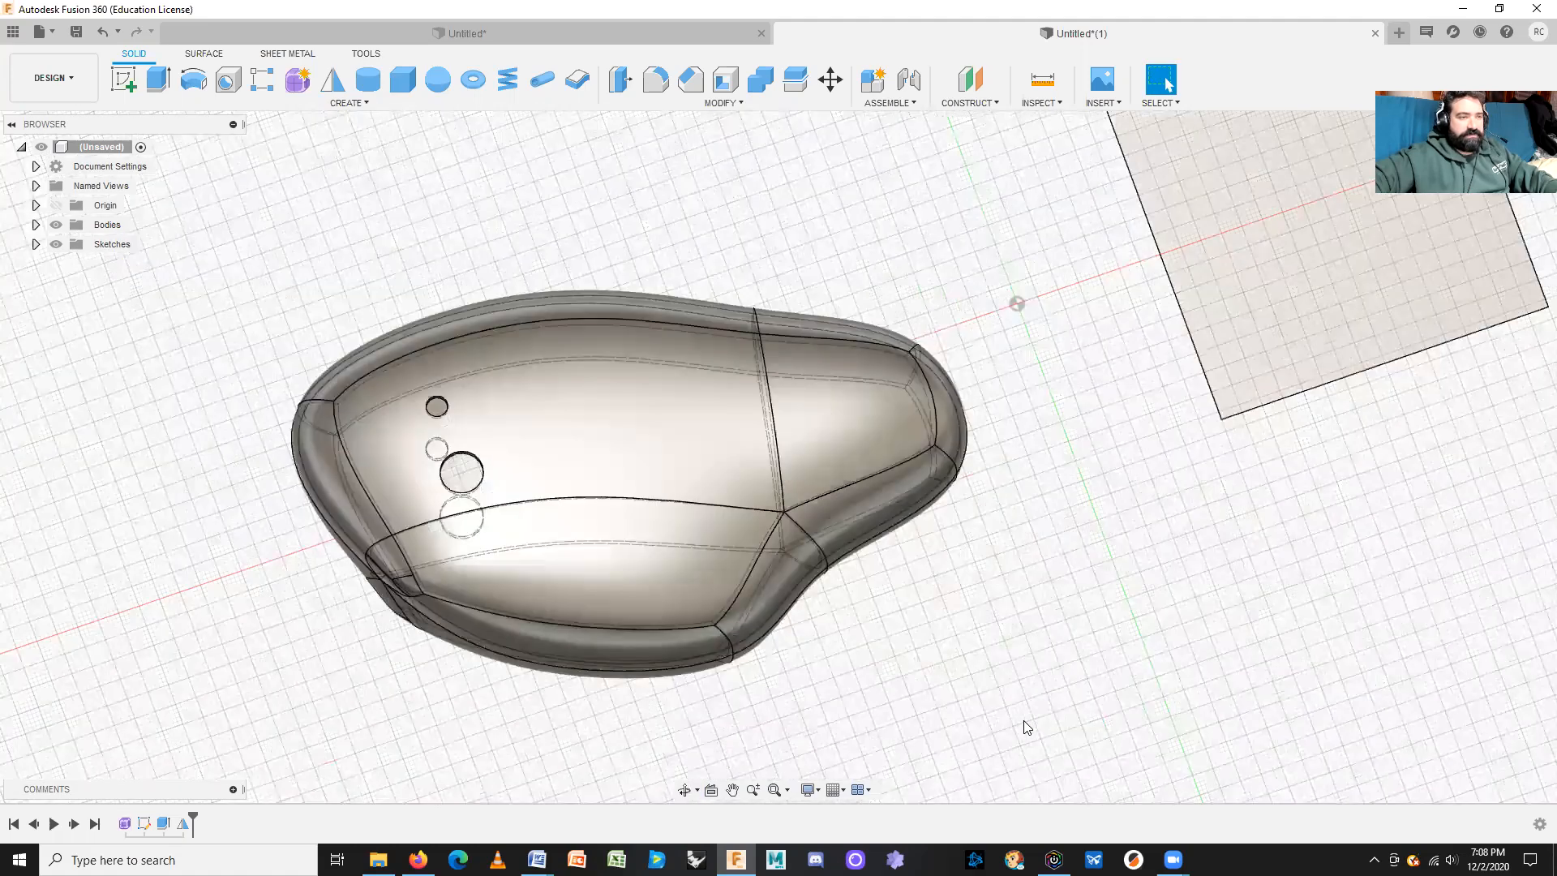
pyautogui.keyDown('shift'); pyautogui.moveTo(976, 660); pyautogui.dragTo(828, 643, button='middle'); pyautogui.keyUp('shift')
pyautogui.click(683, 539)
pyautogui.doubleClick(683, 539)
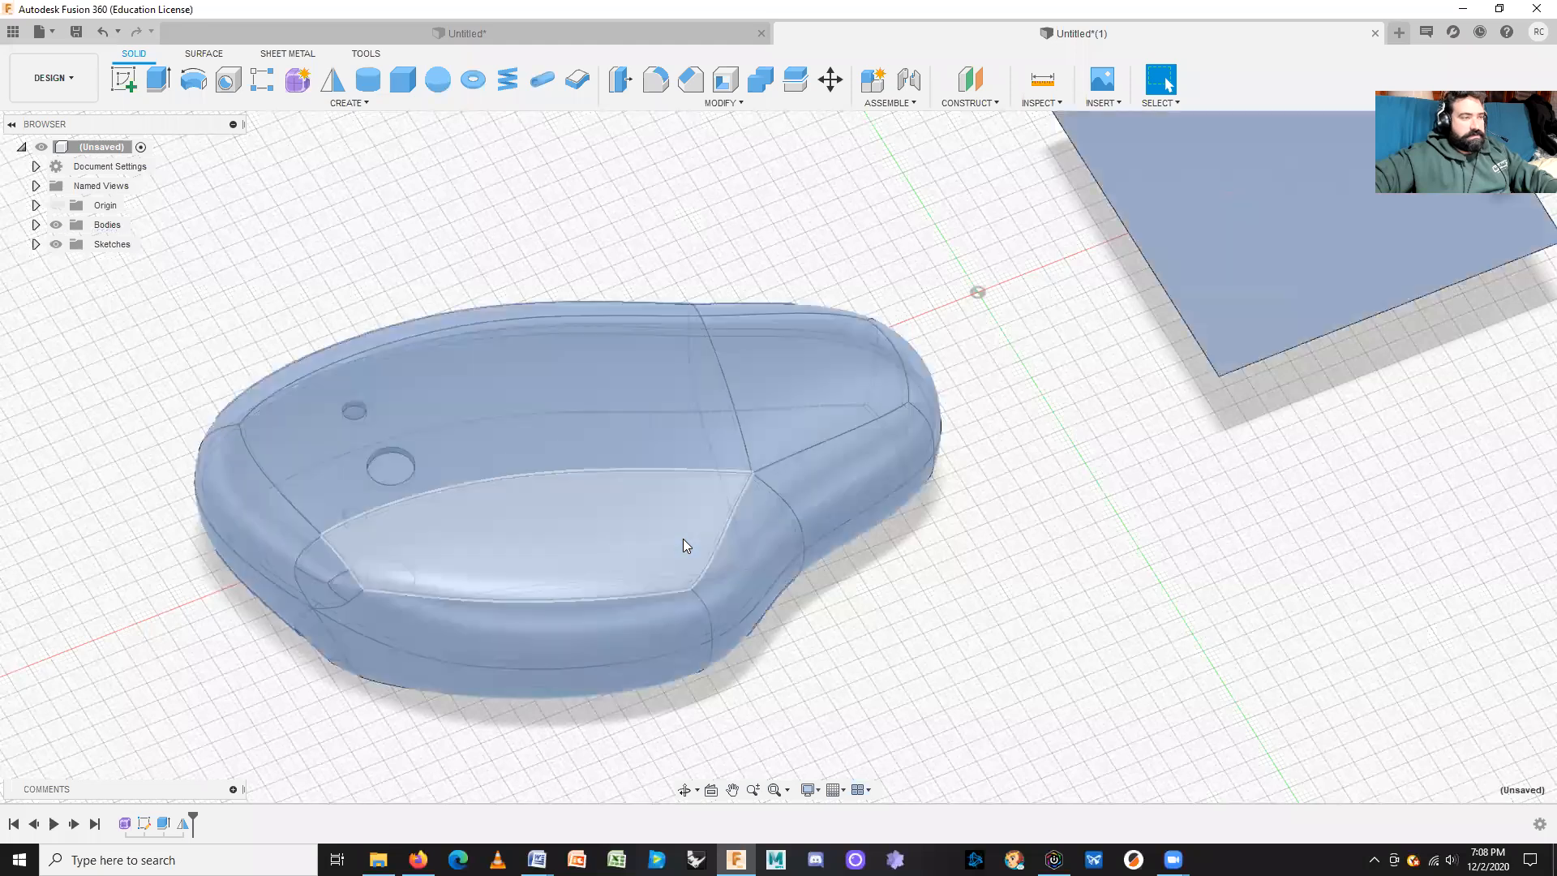
pyautogui.click(1005, 649)
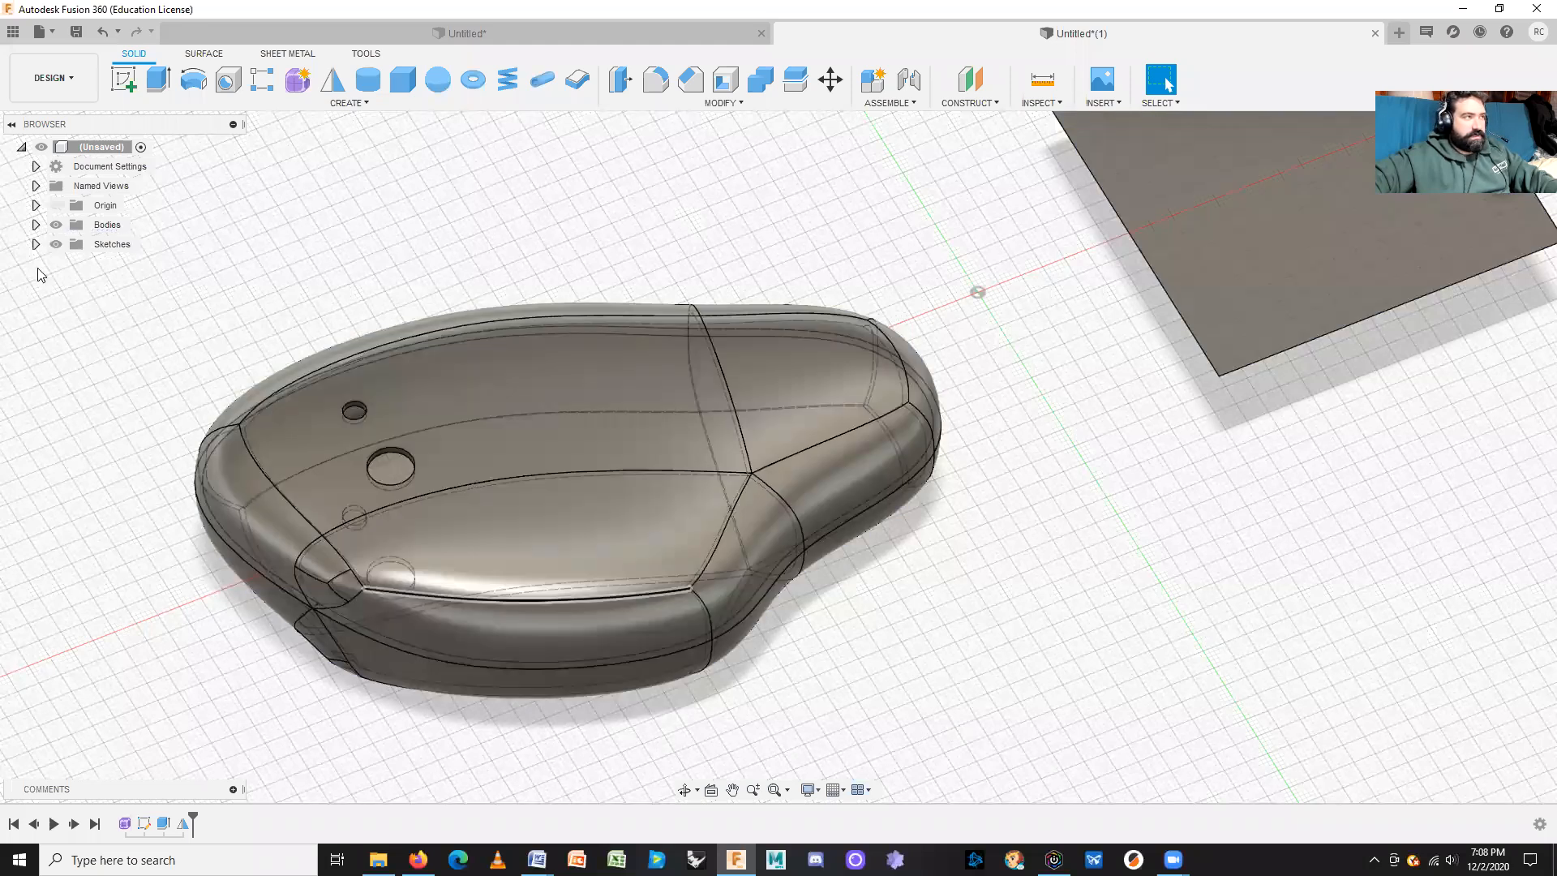
pyautogui.click(35, 225)
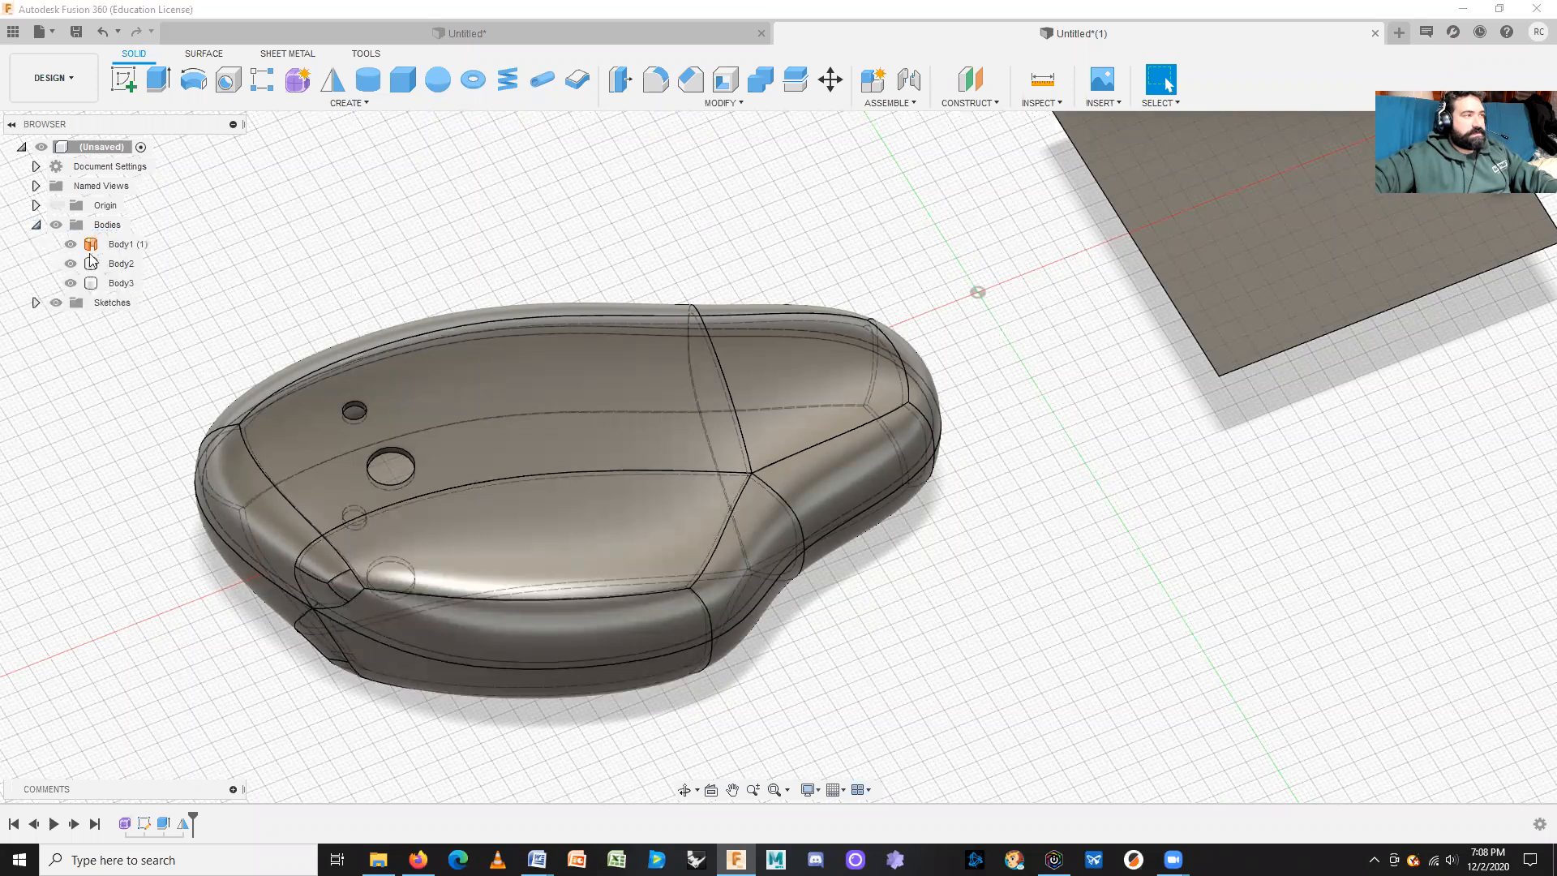
pyautogui.click(121, 264)
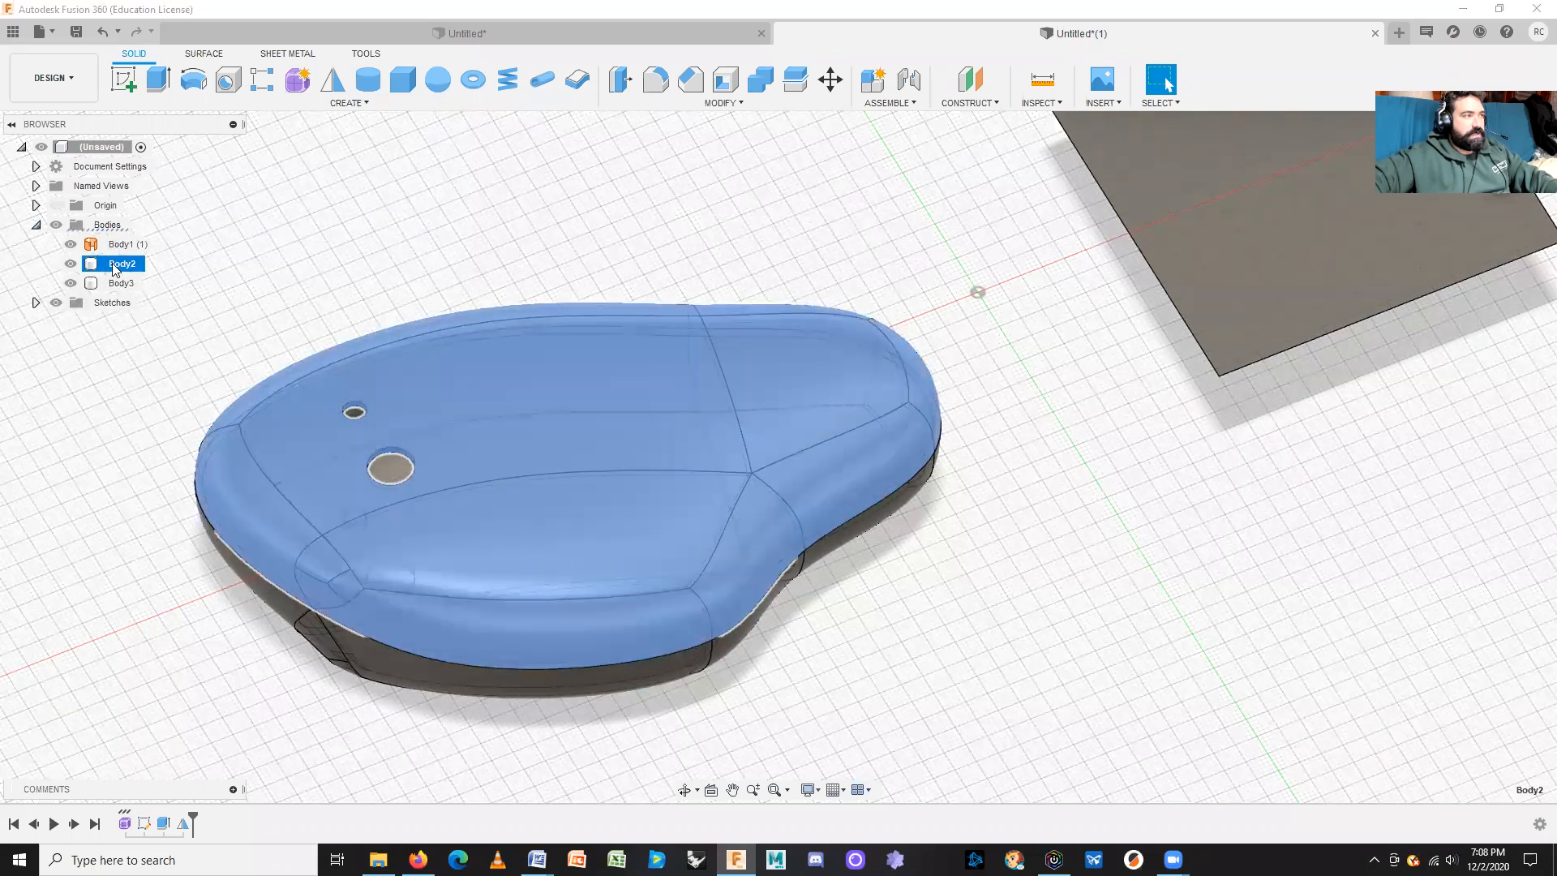
pyautogui.rightClick(122, 264)
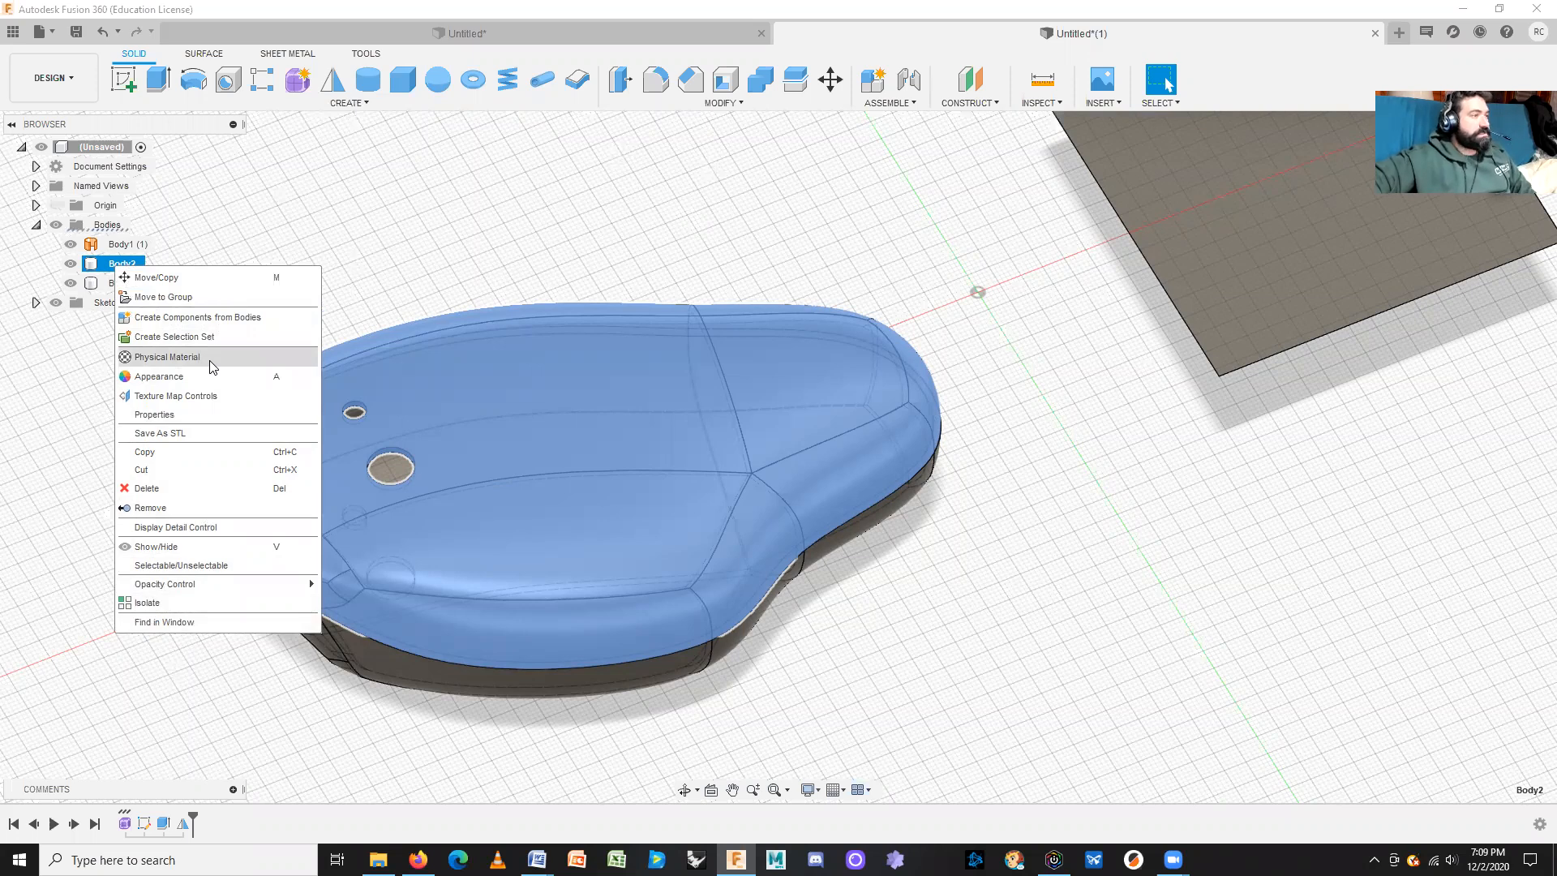
pyautogui.click(411, 260)
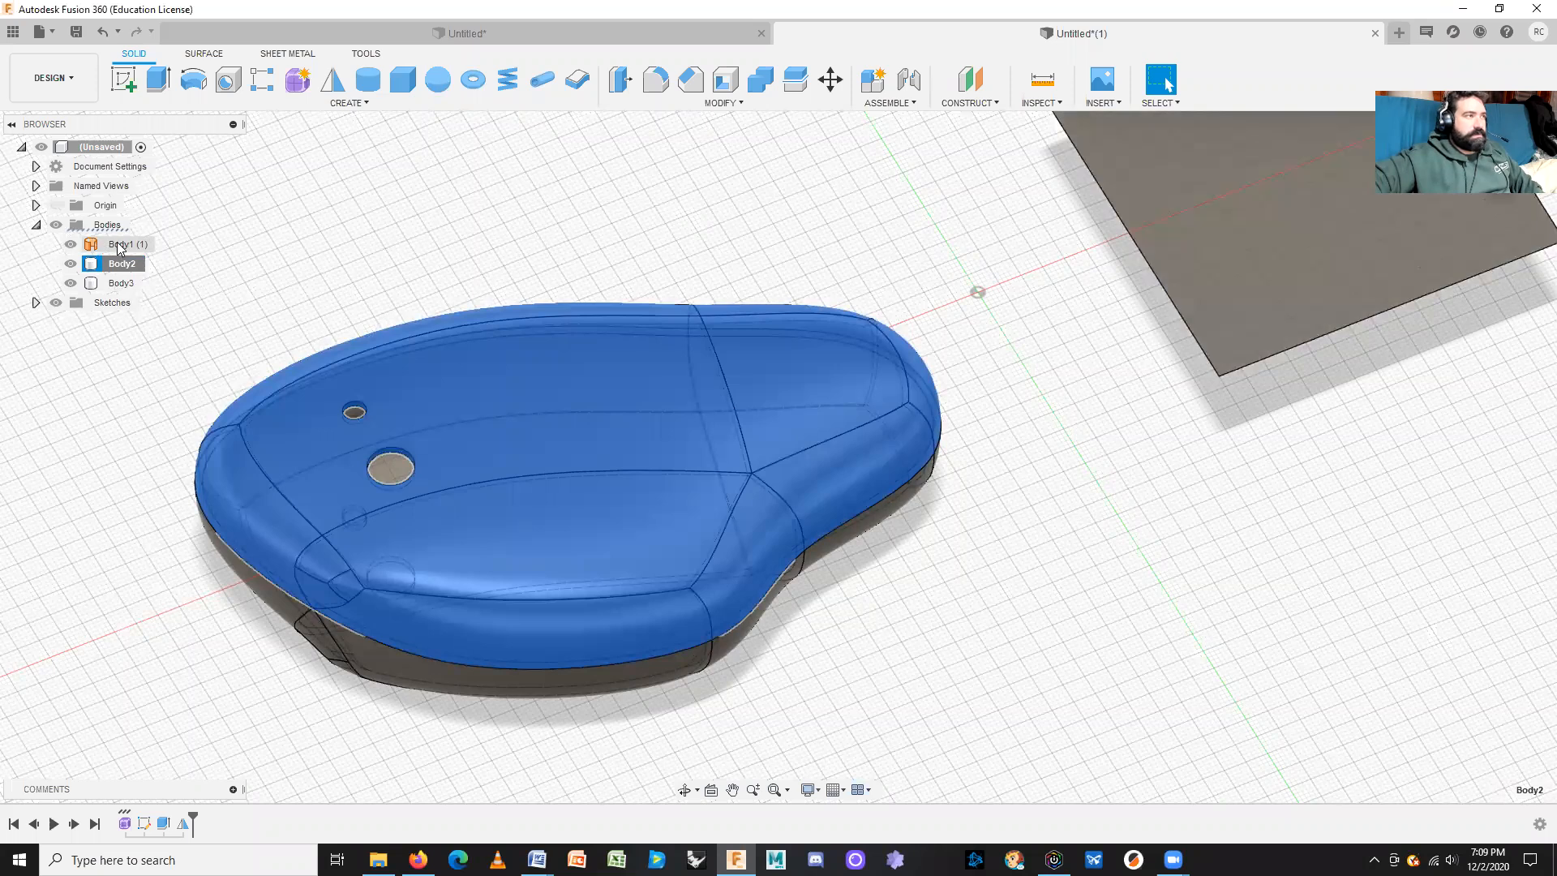
pyautogui.doubleClick(122, 264)
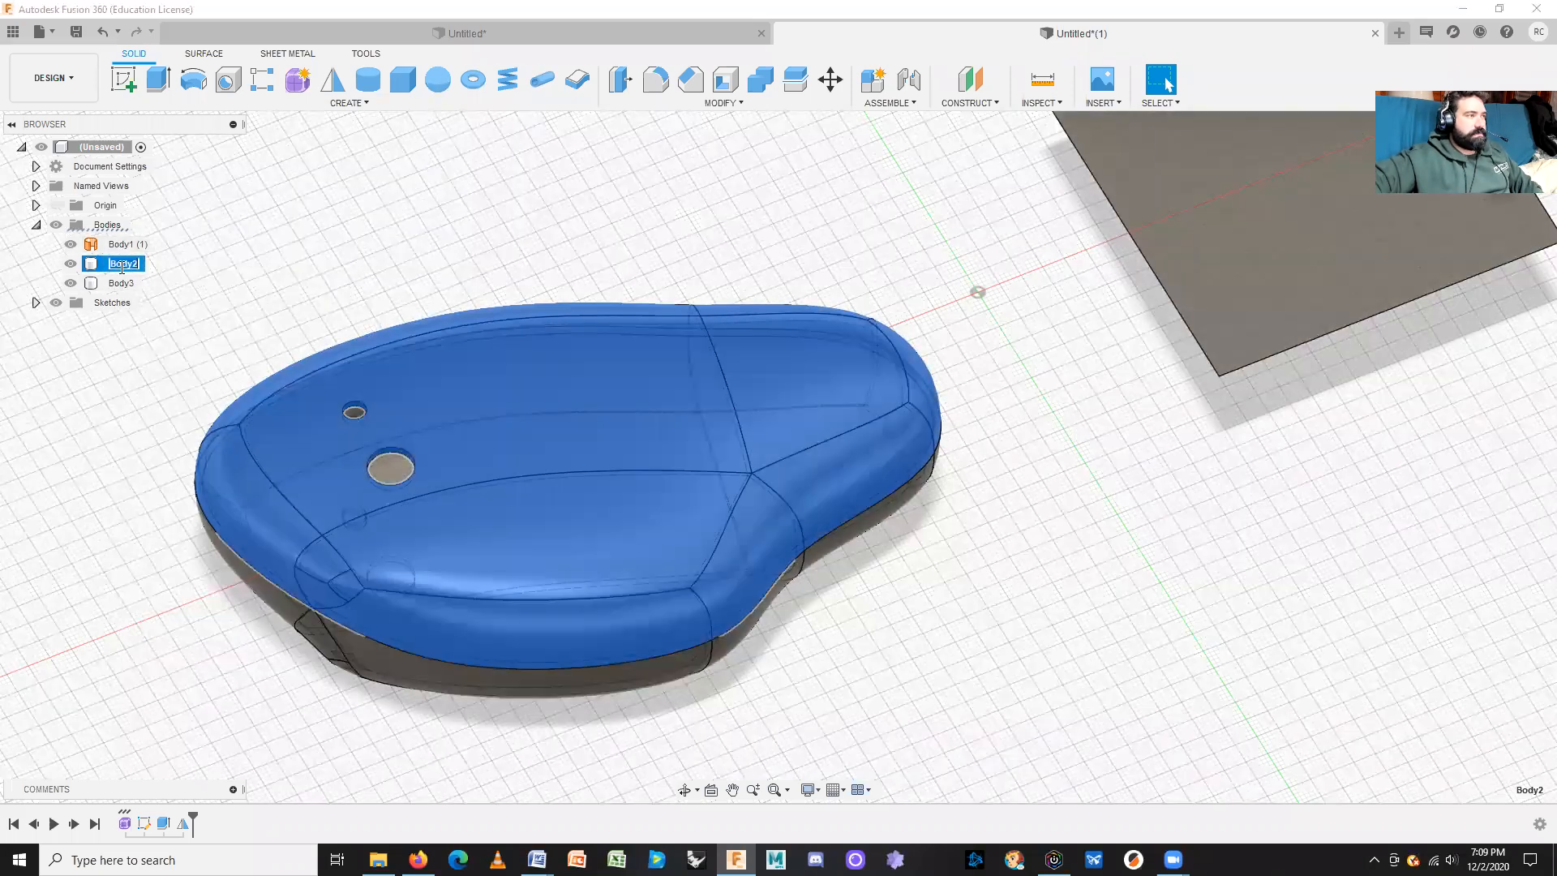
pyautogui.click(320, 254)
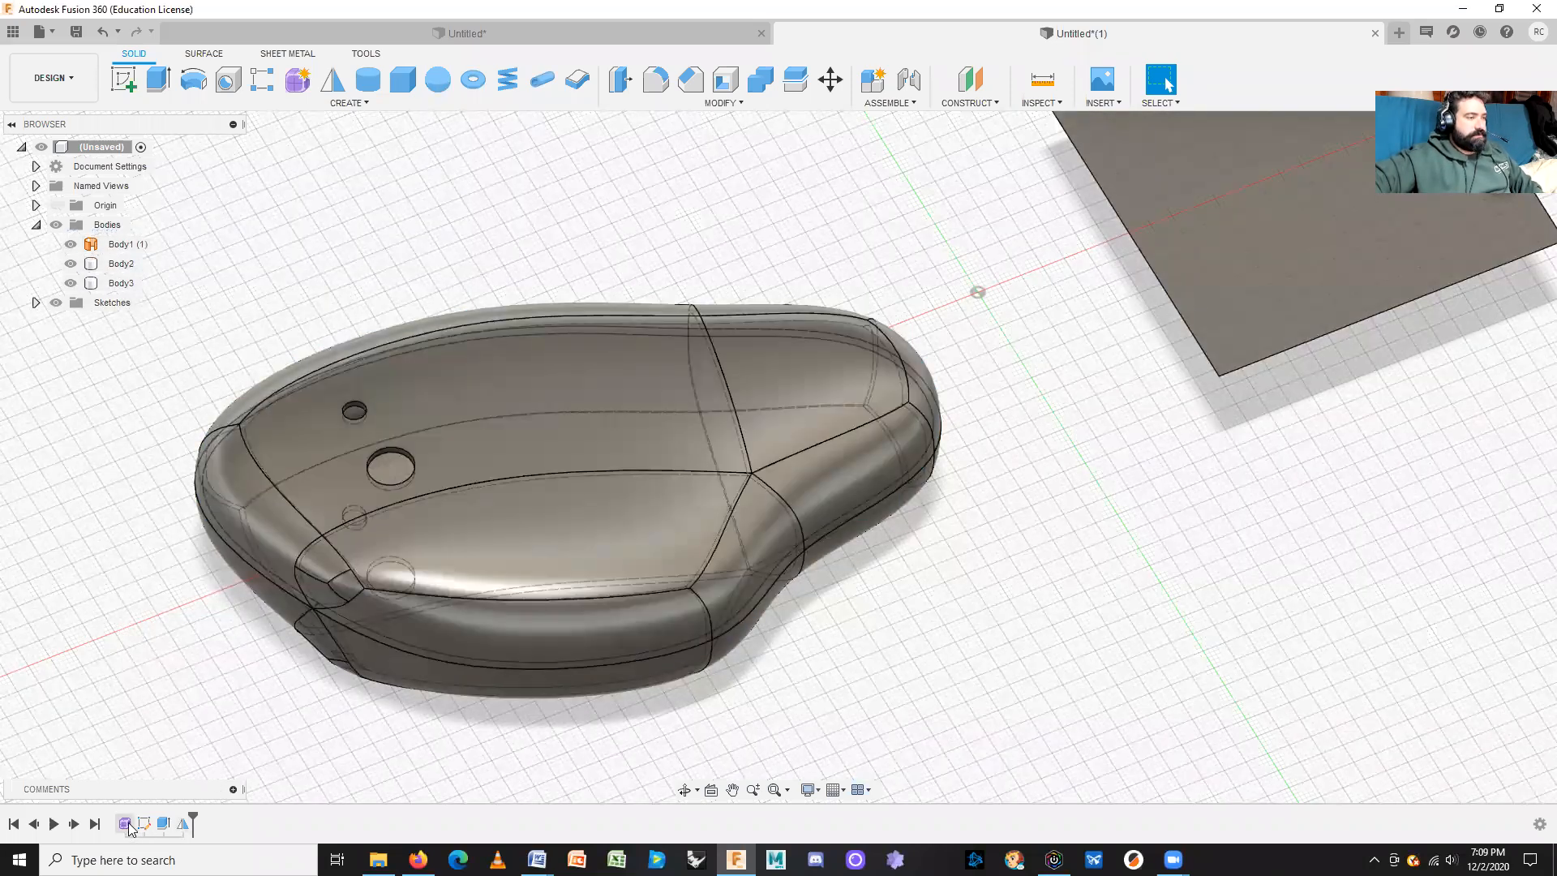
pyautogui.rightClick(129, 826)
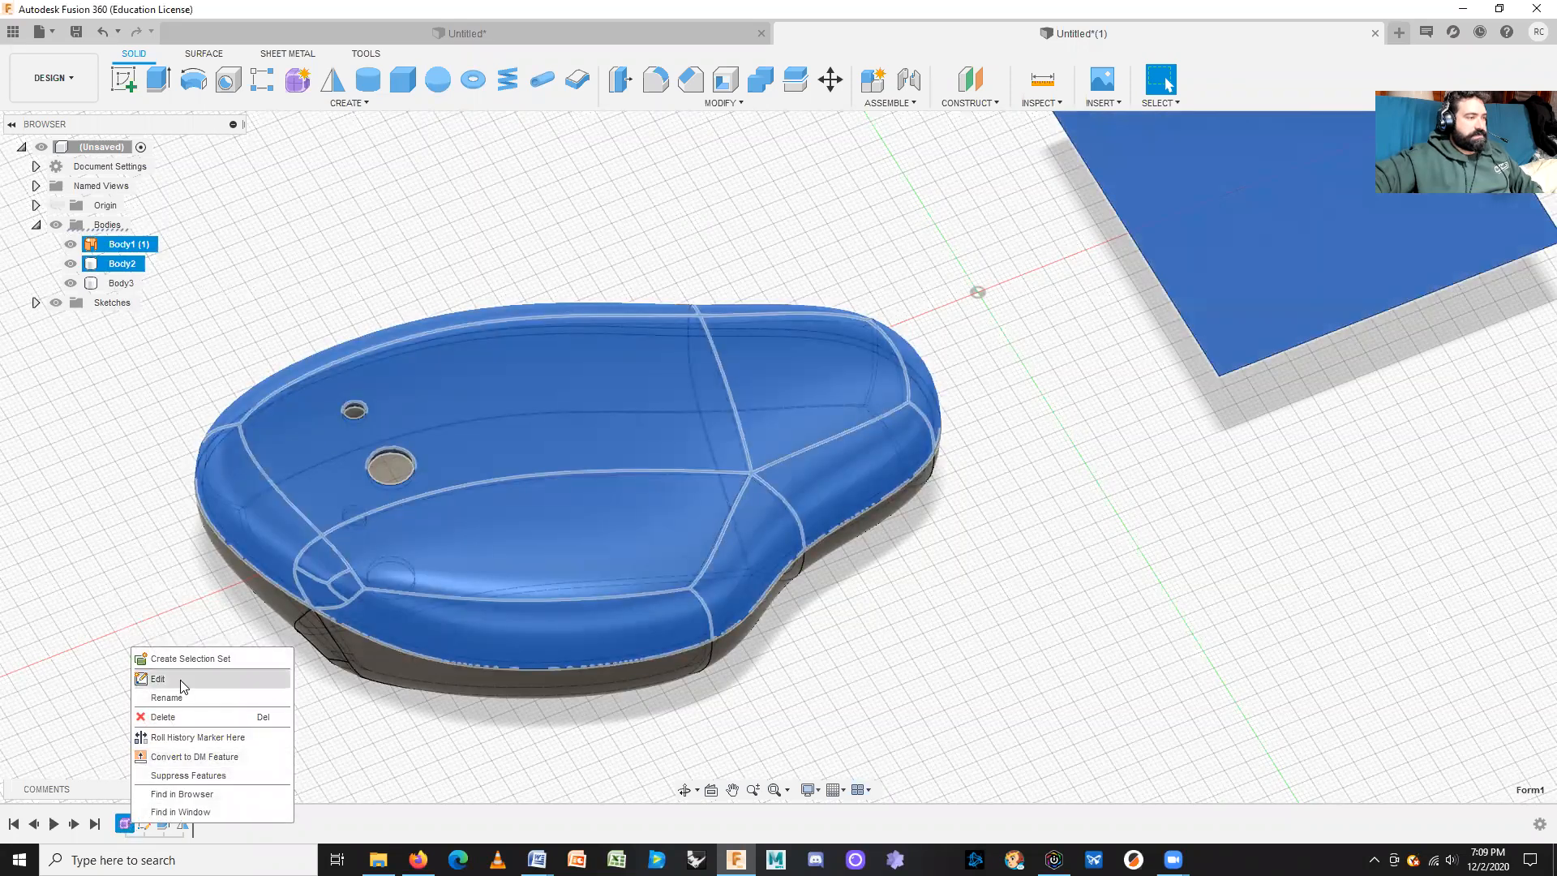
pyautogui.click(332, 768)
pyautogui.click(183, 827)
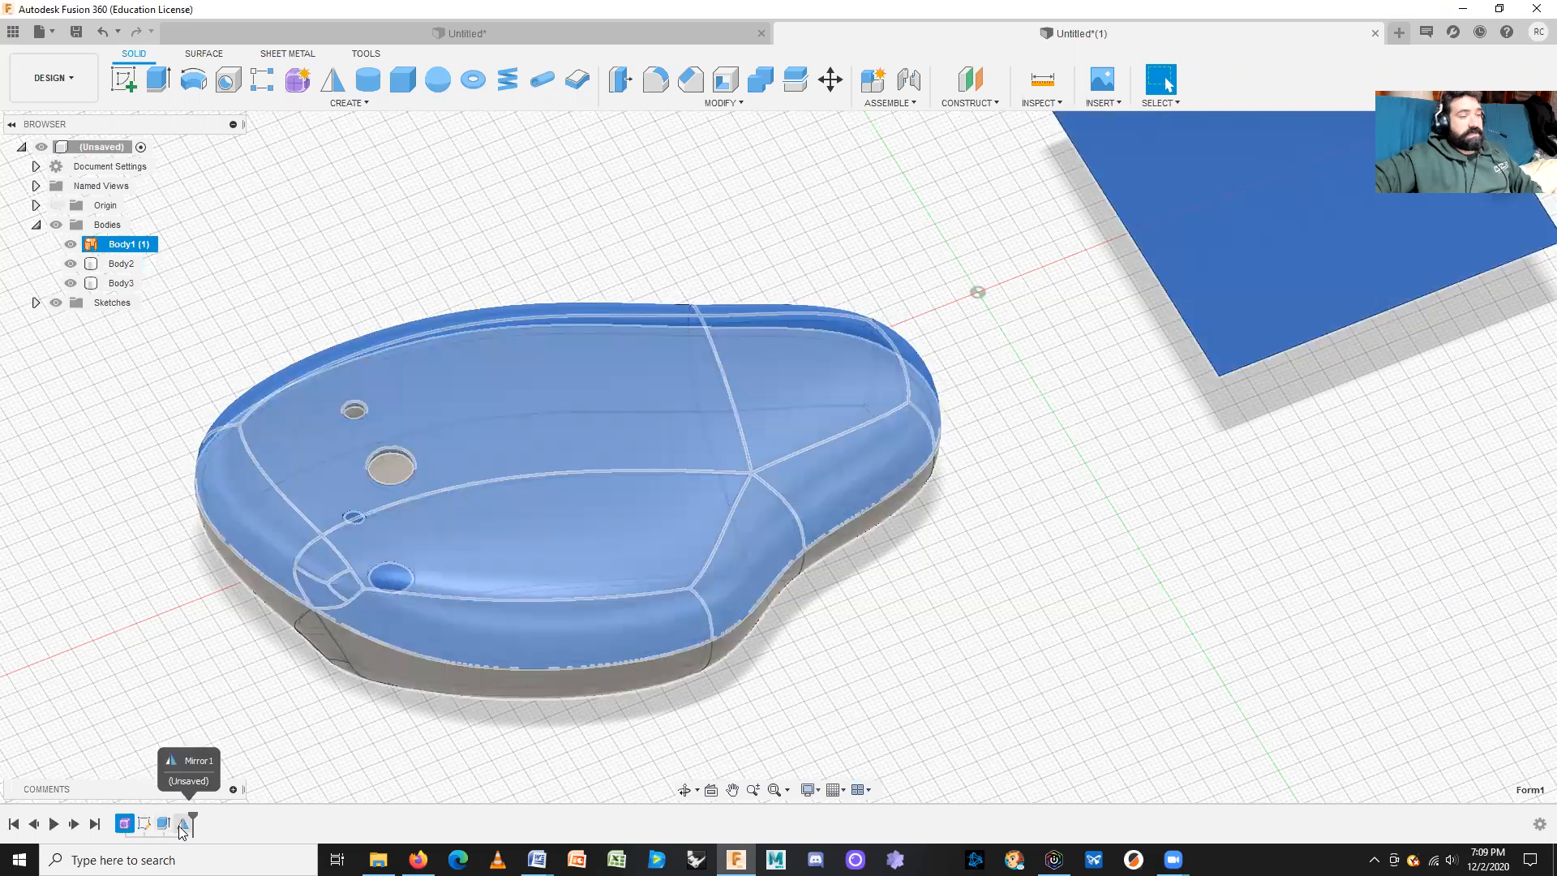
pyautogui.rightClick(124, 823)
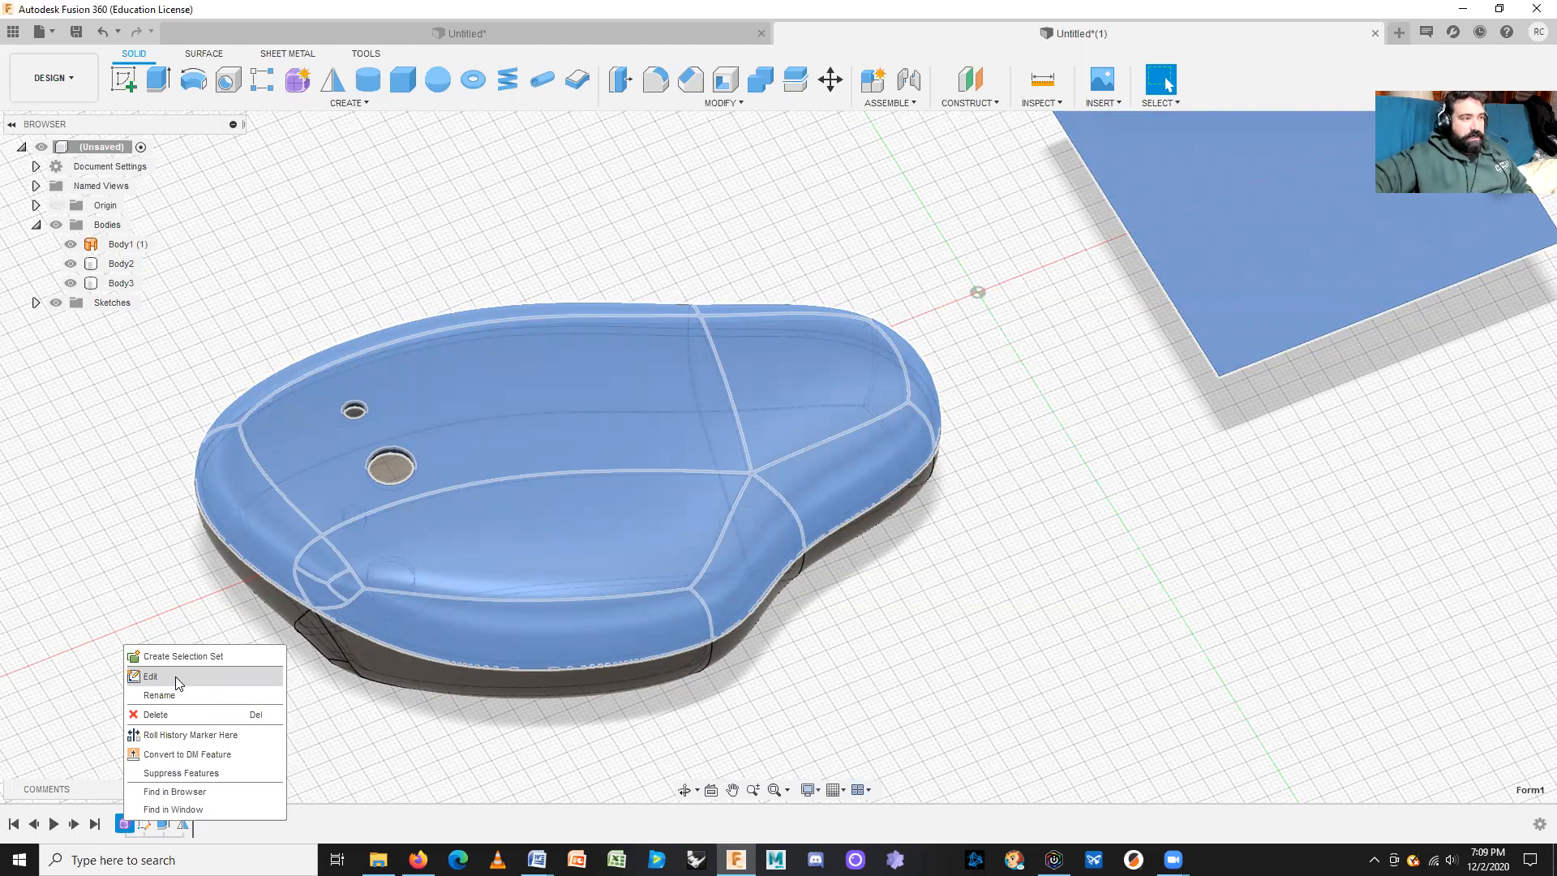
pyautogui.rightClick(184, 826)
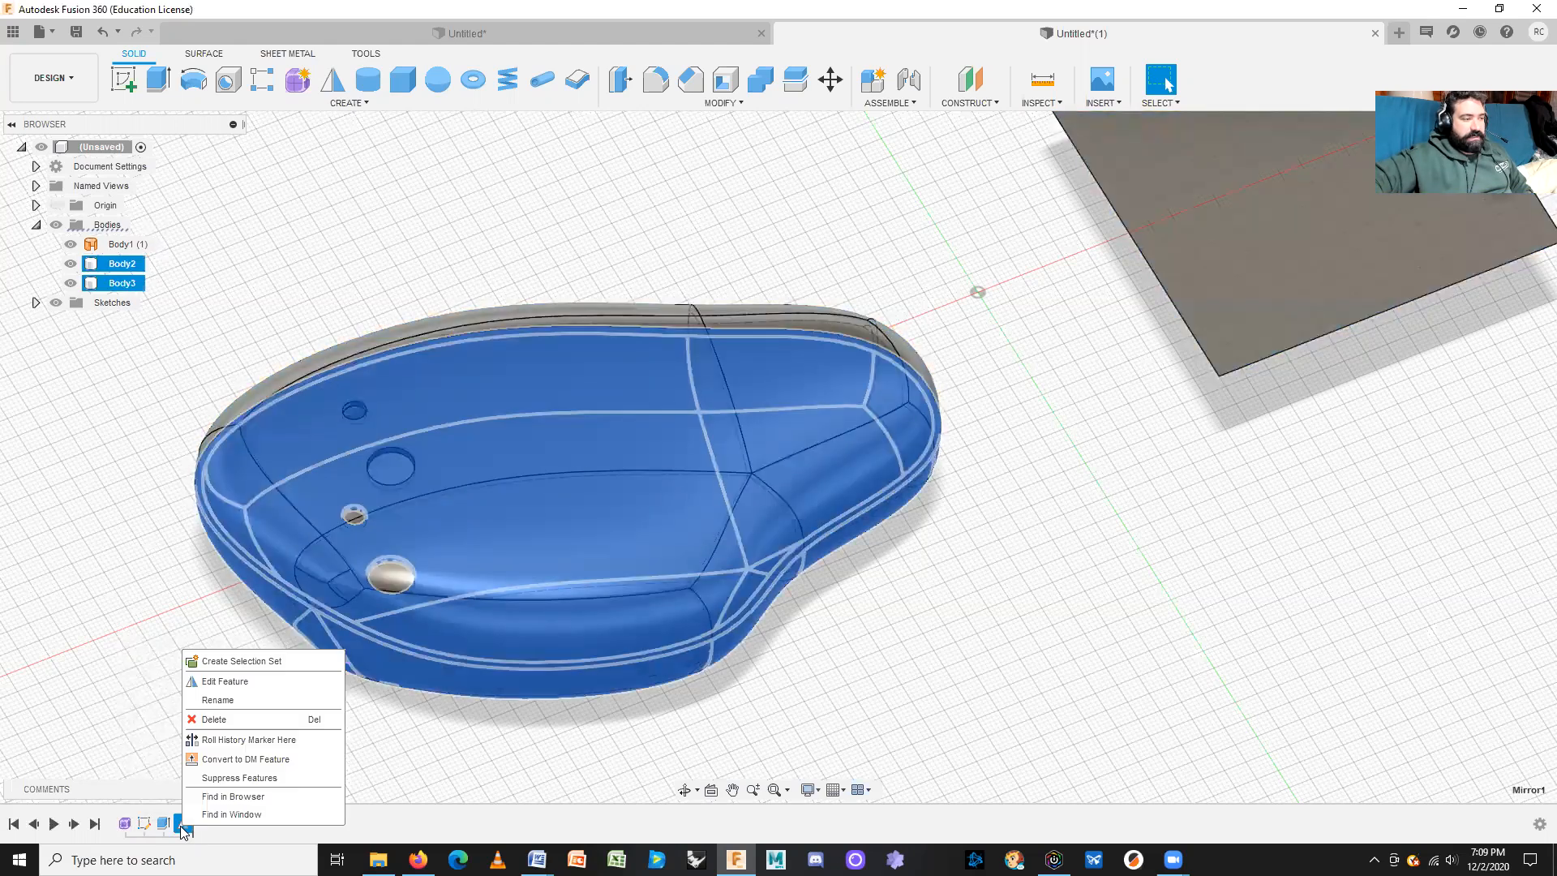
pyautogui.click(225, 682)
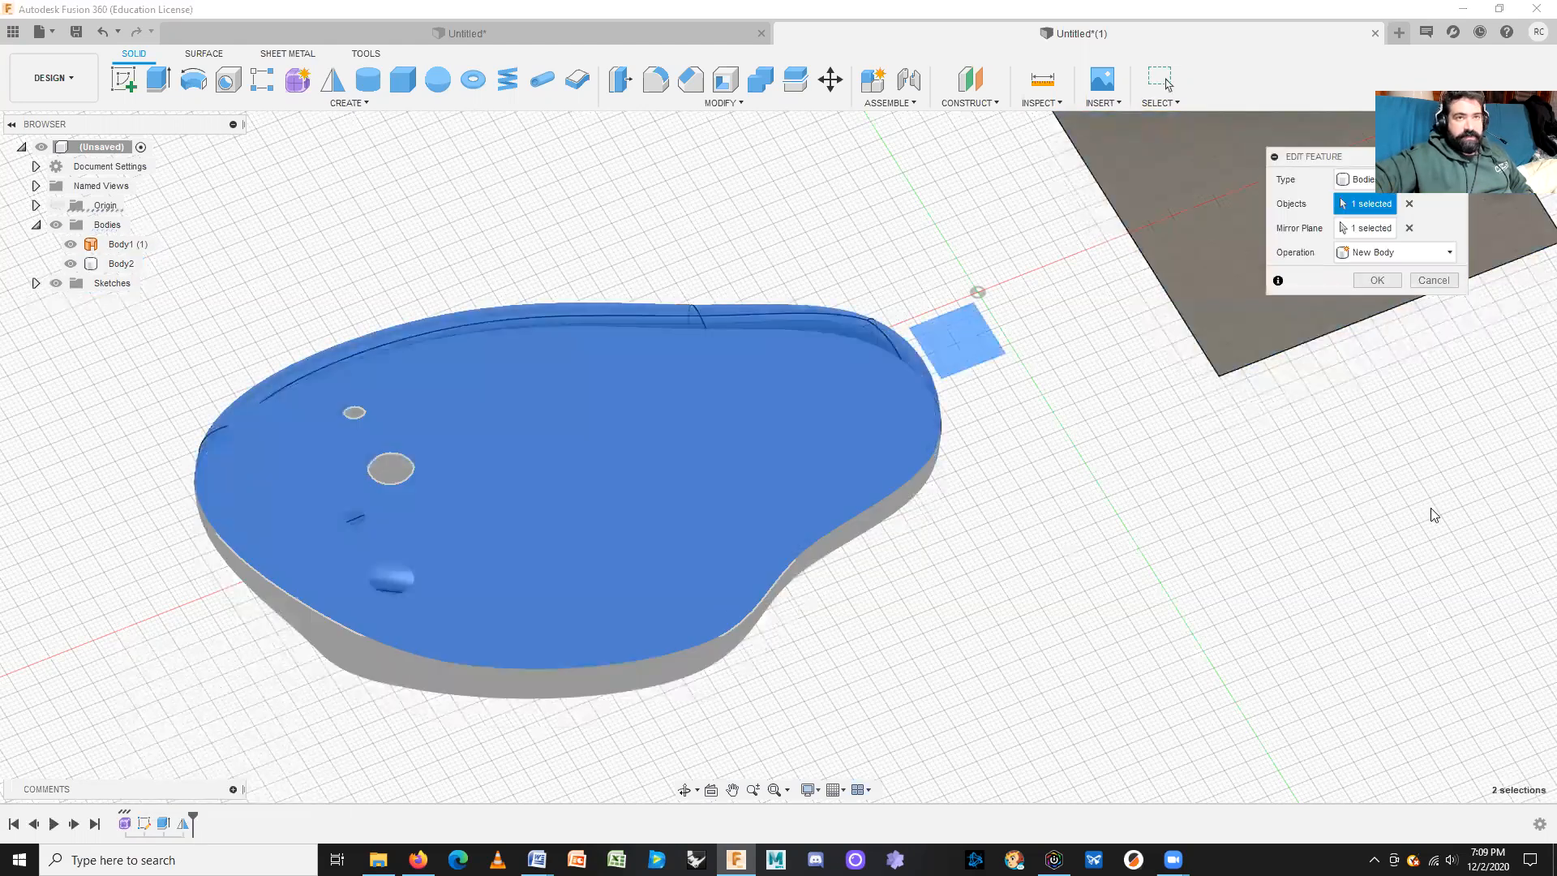
pyautogui.click(1434, 258)
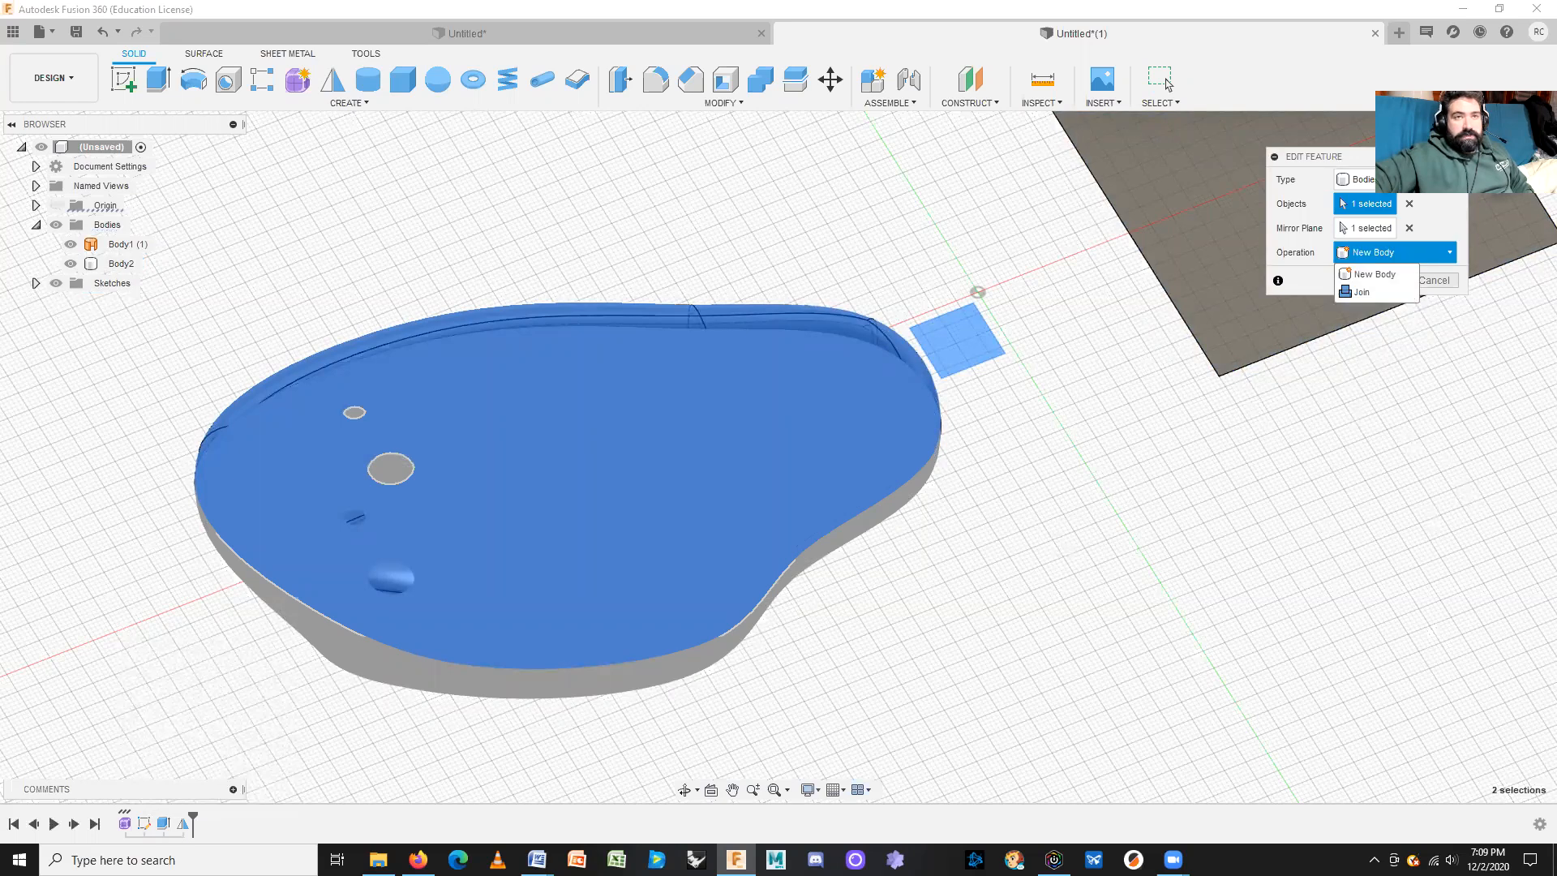
pyautogui.click(1450, 179)
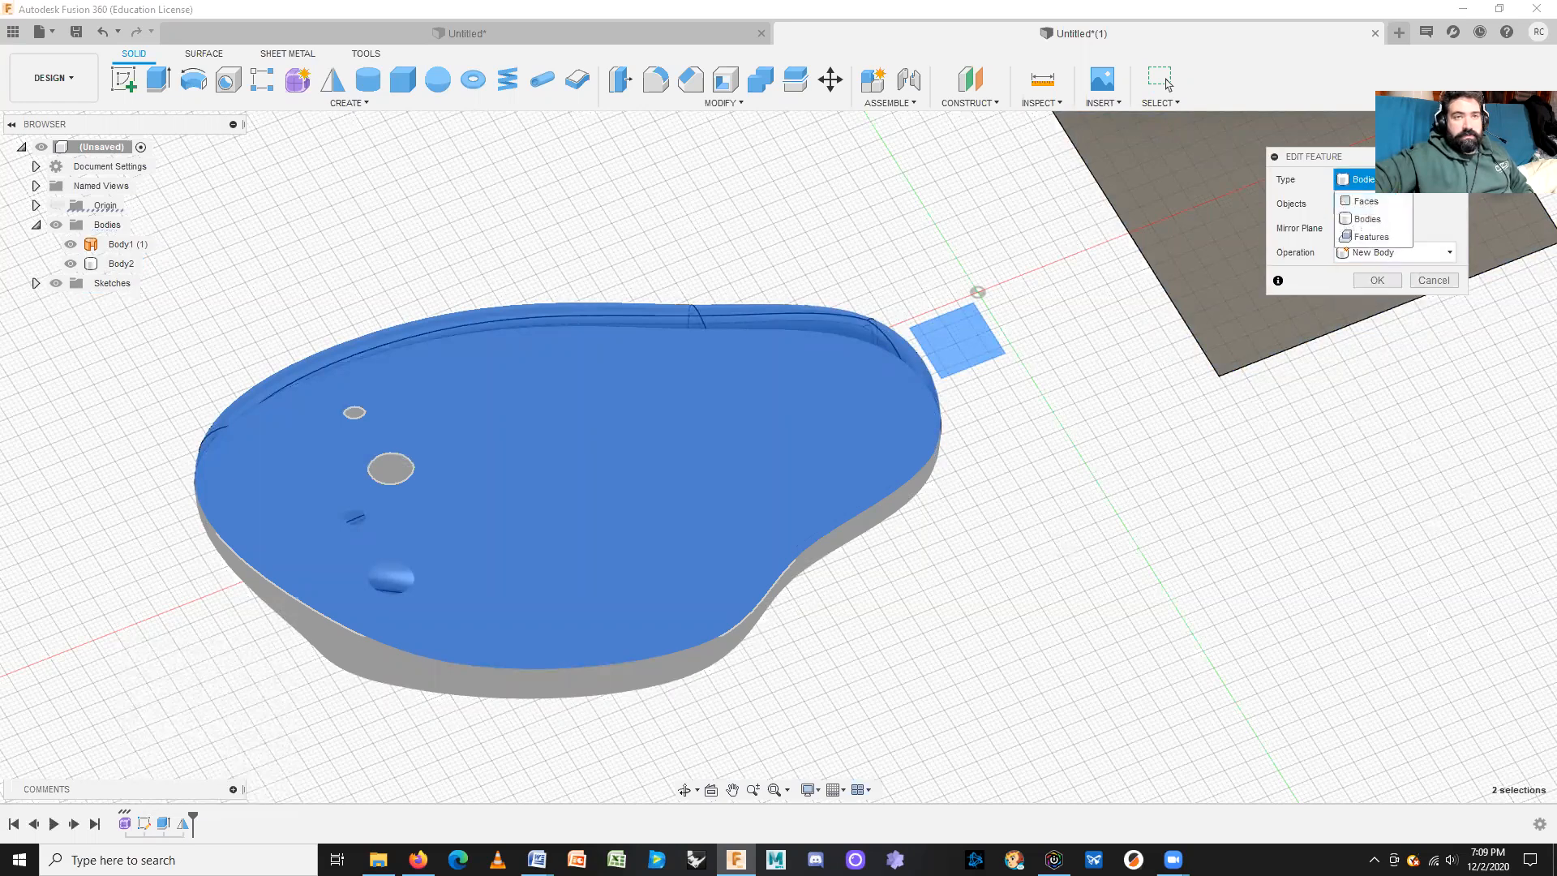
pyautogui.click(1436, 215)
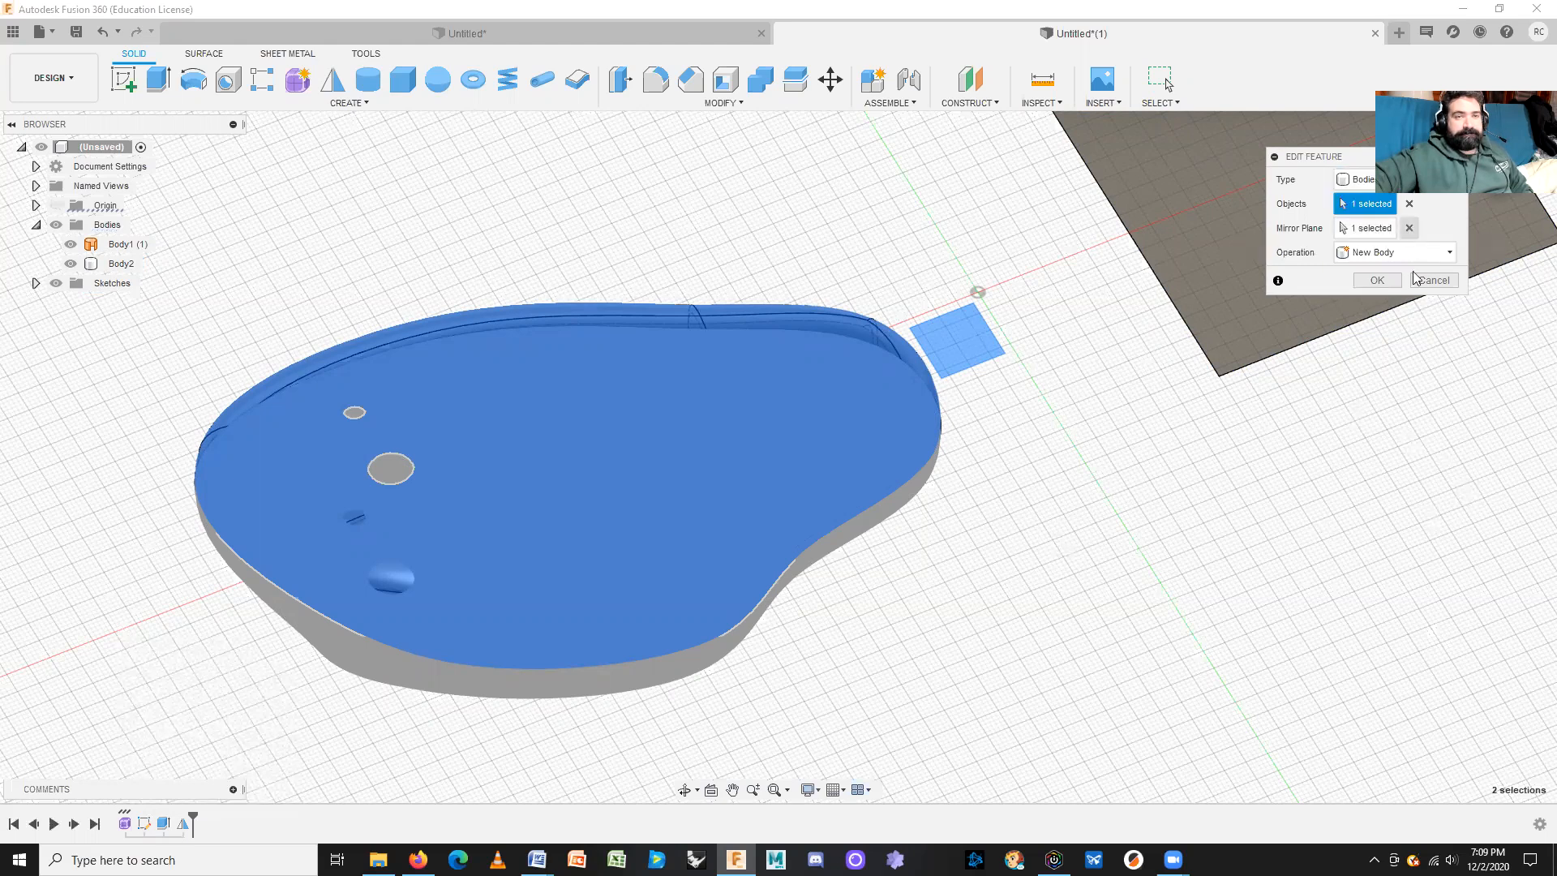
pyautogui.click(1434, 279)
pyautogui.click(1269, 452)
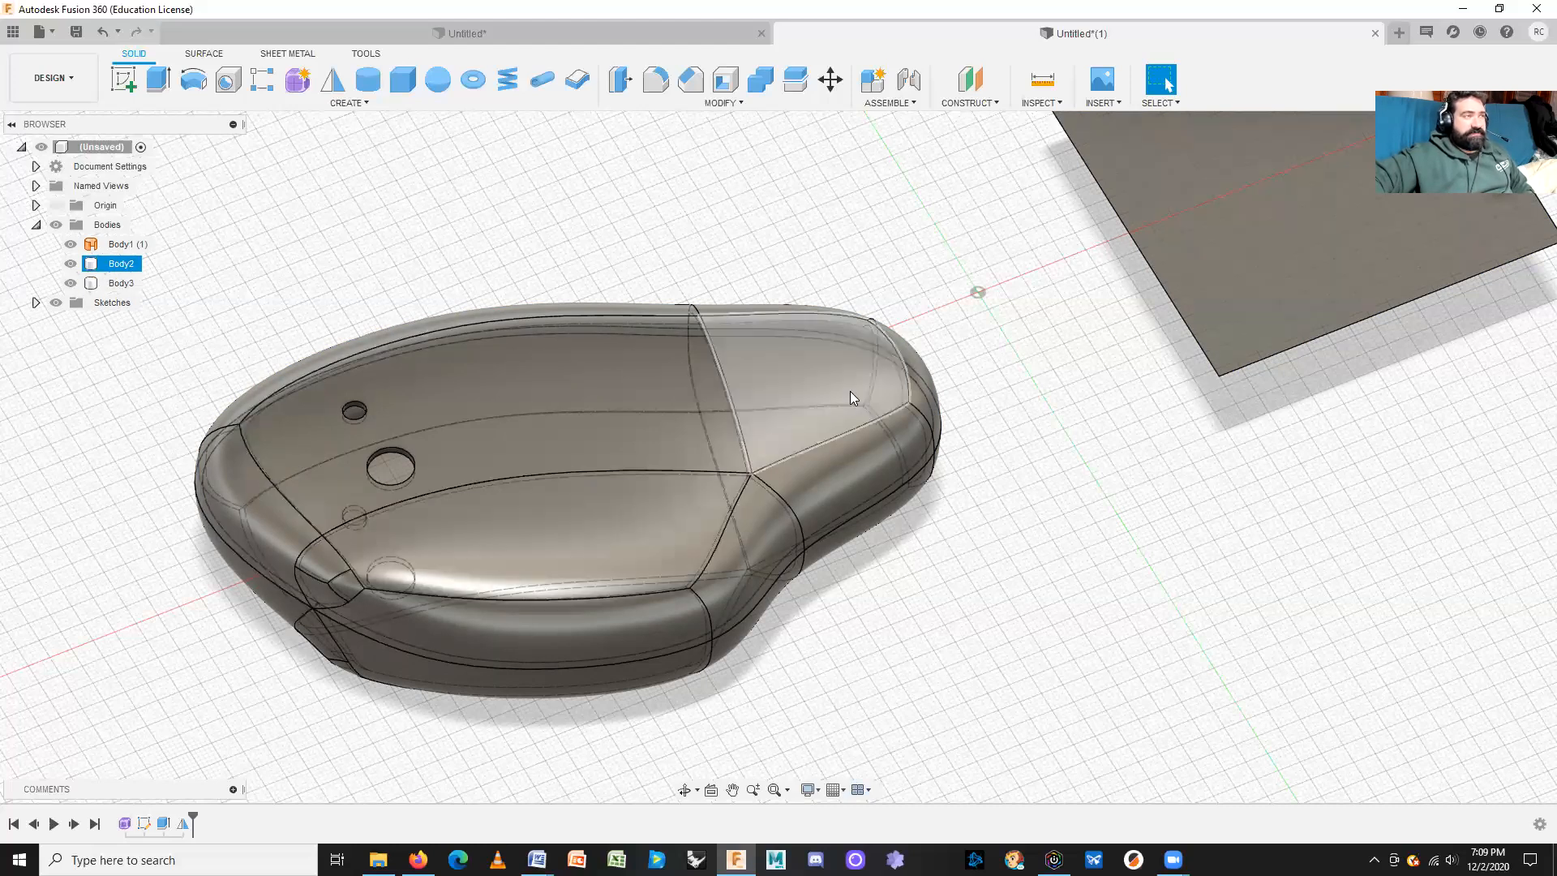
# Step: Start Create Form, undo it, reframe shell and square plane, then start Create Form again
pyautogui.click(348, 104)
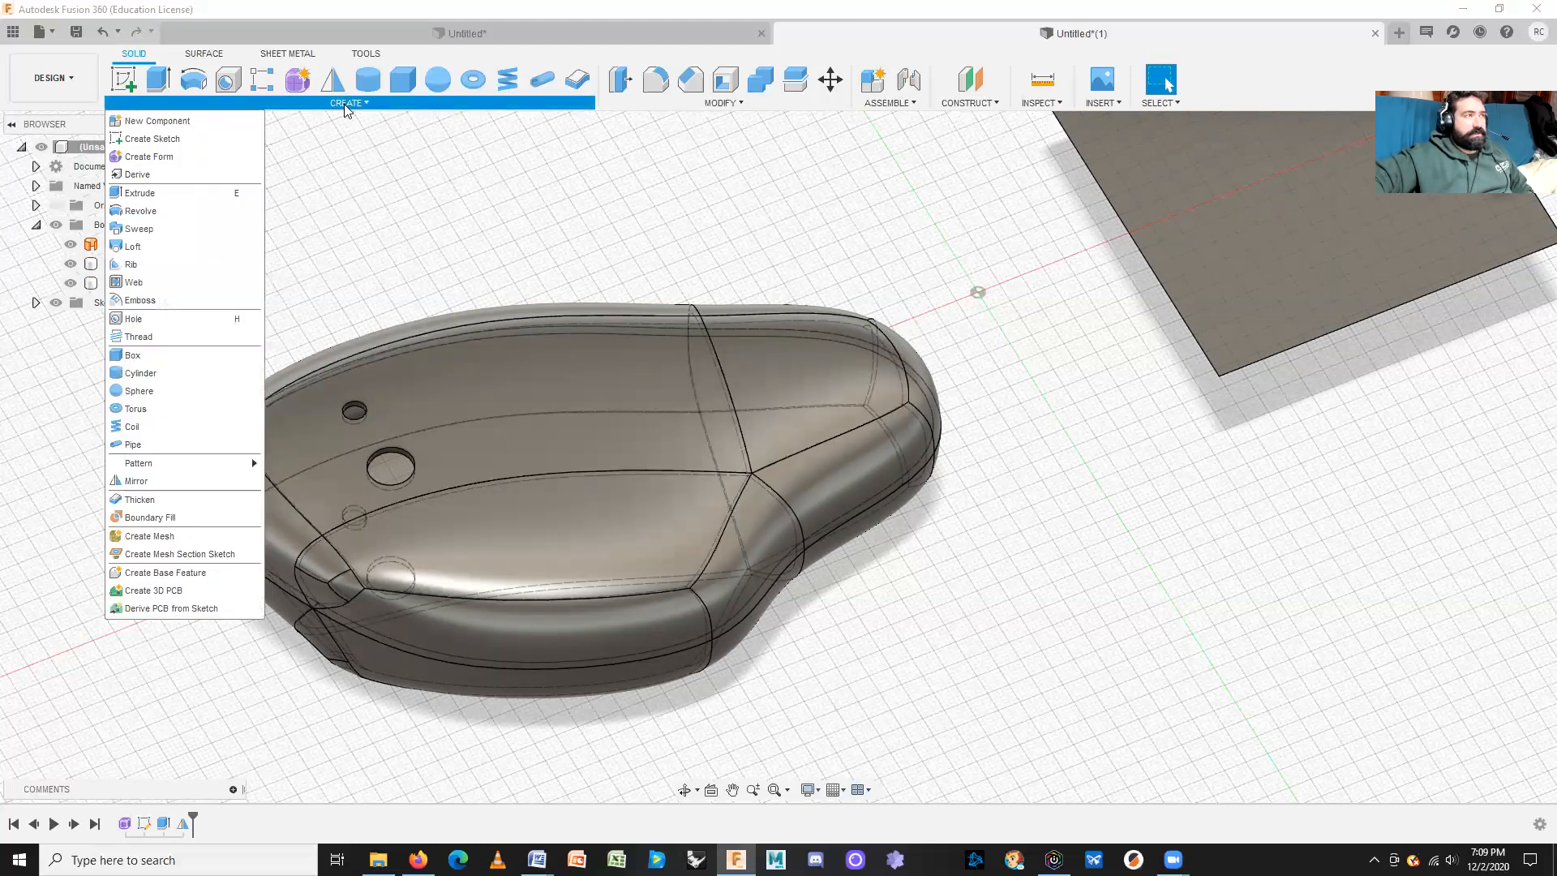
pyautogui.click(261, 88)
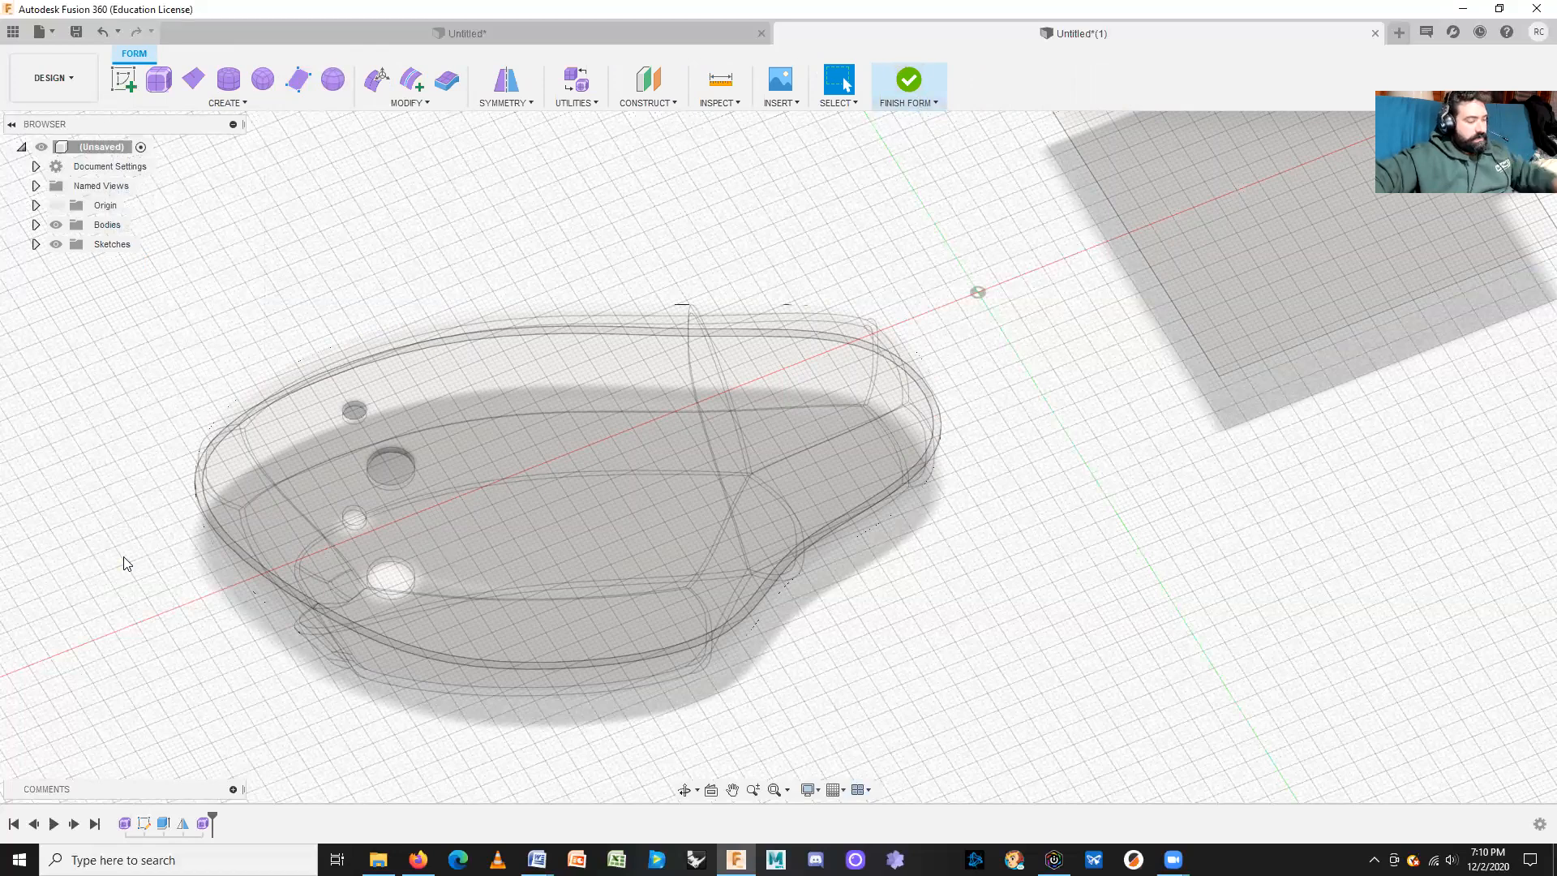
pyautogui.hotkey('ctrl', 'z')
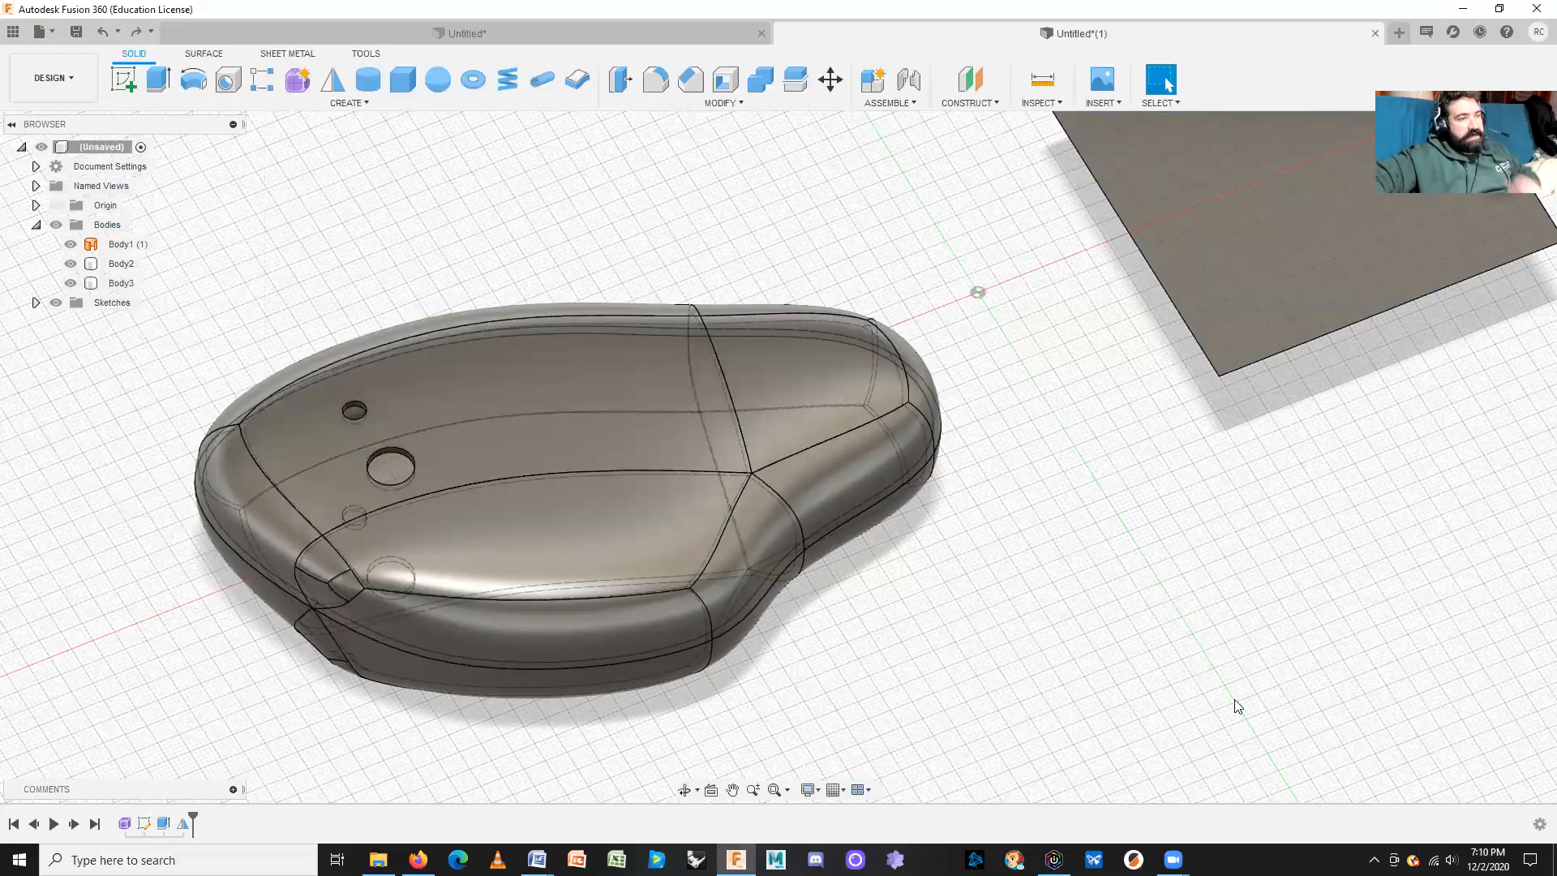
pyautogui.scroll(-3, 1059, 624)
pyautogui.moveTo(1057, 625); pyautogui.dragTo(1074, 670, button='middle')
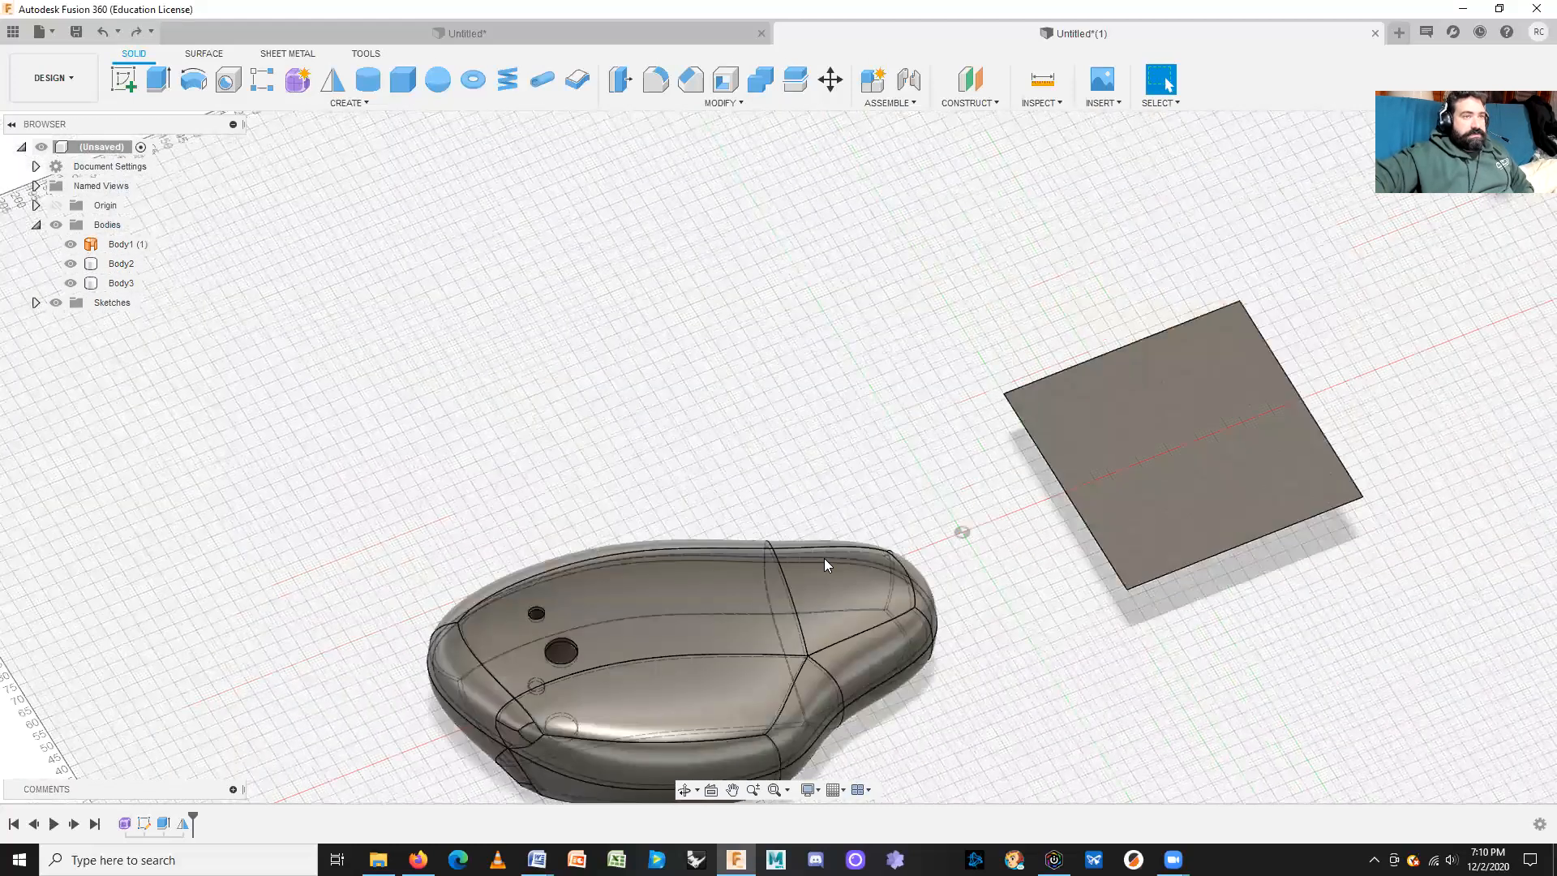
pyautogui.click(298, 80)
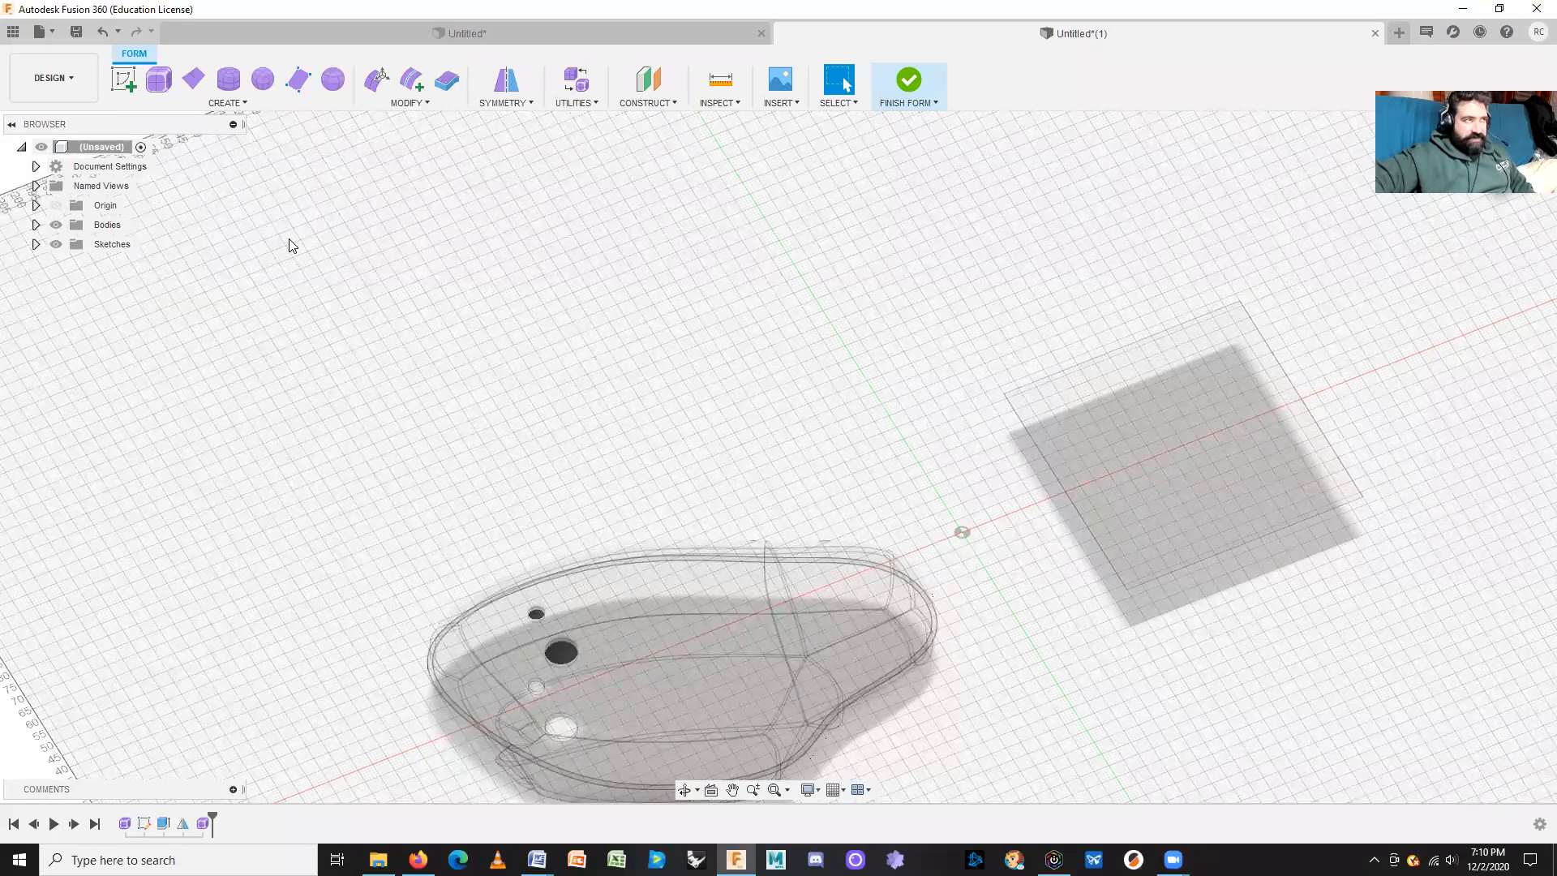
pyautogui.click(227, 103)
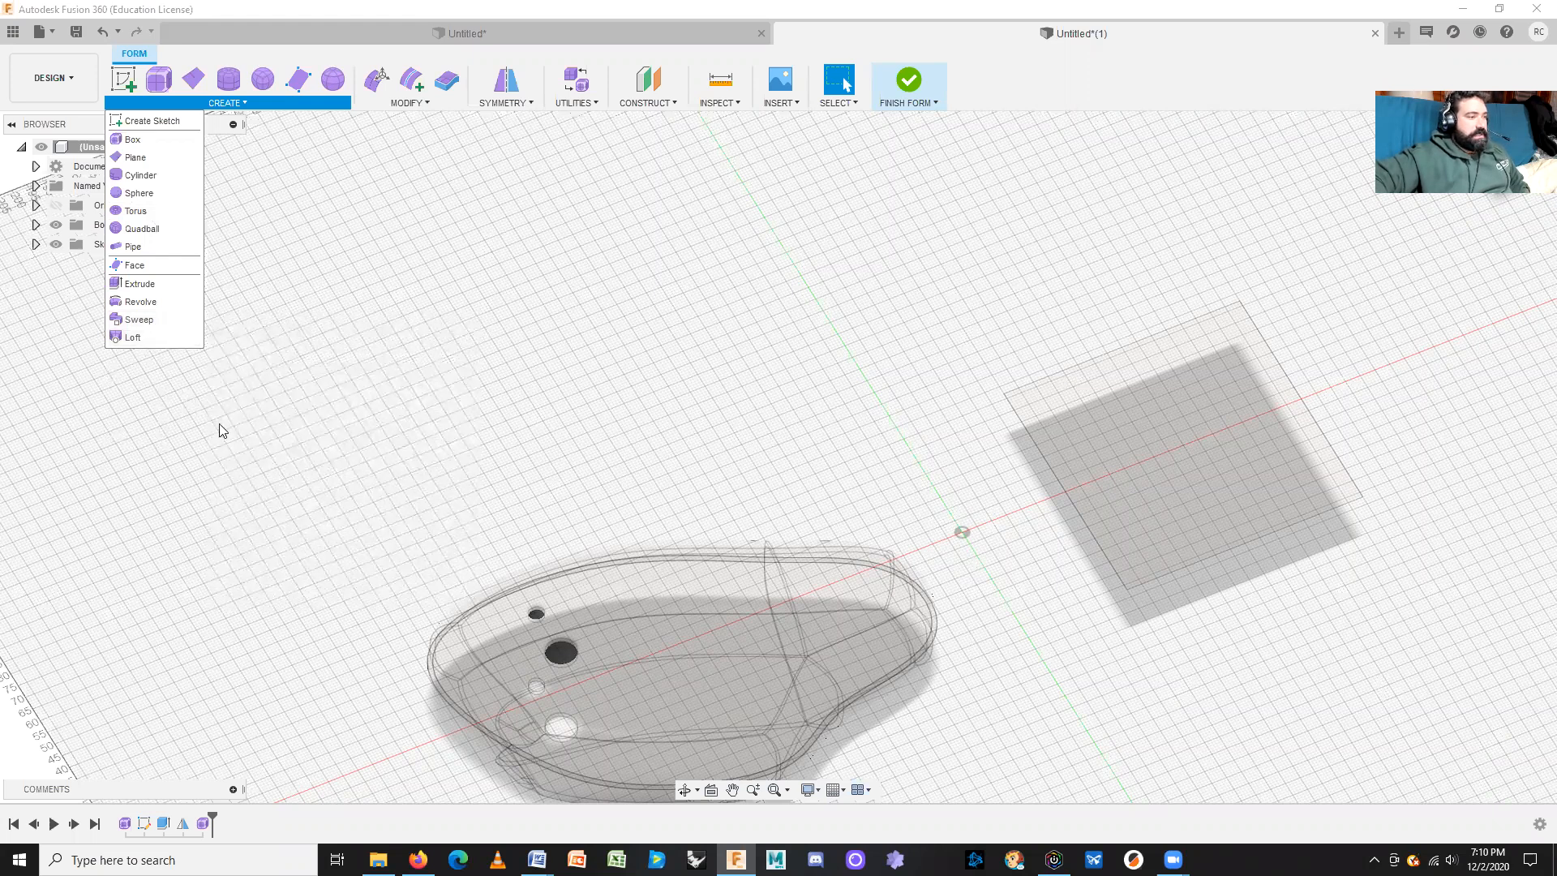
# Step: Preview a T-spline revolve of Sketch1's small circle about an origin axis as a full 8x8-face ring
pyautogui.click(145, 302)
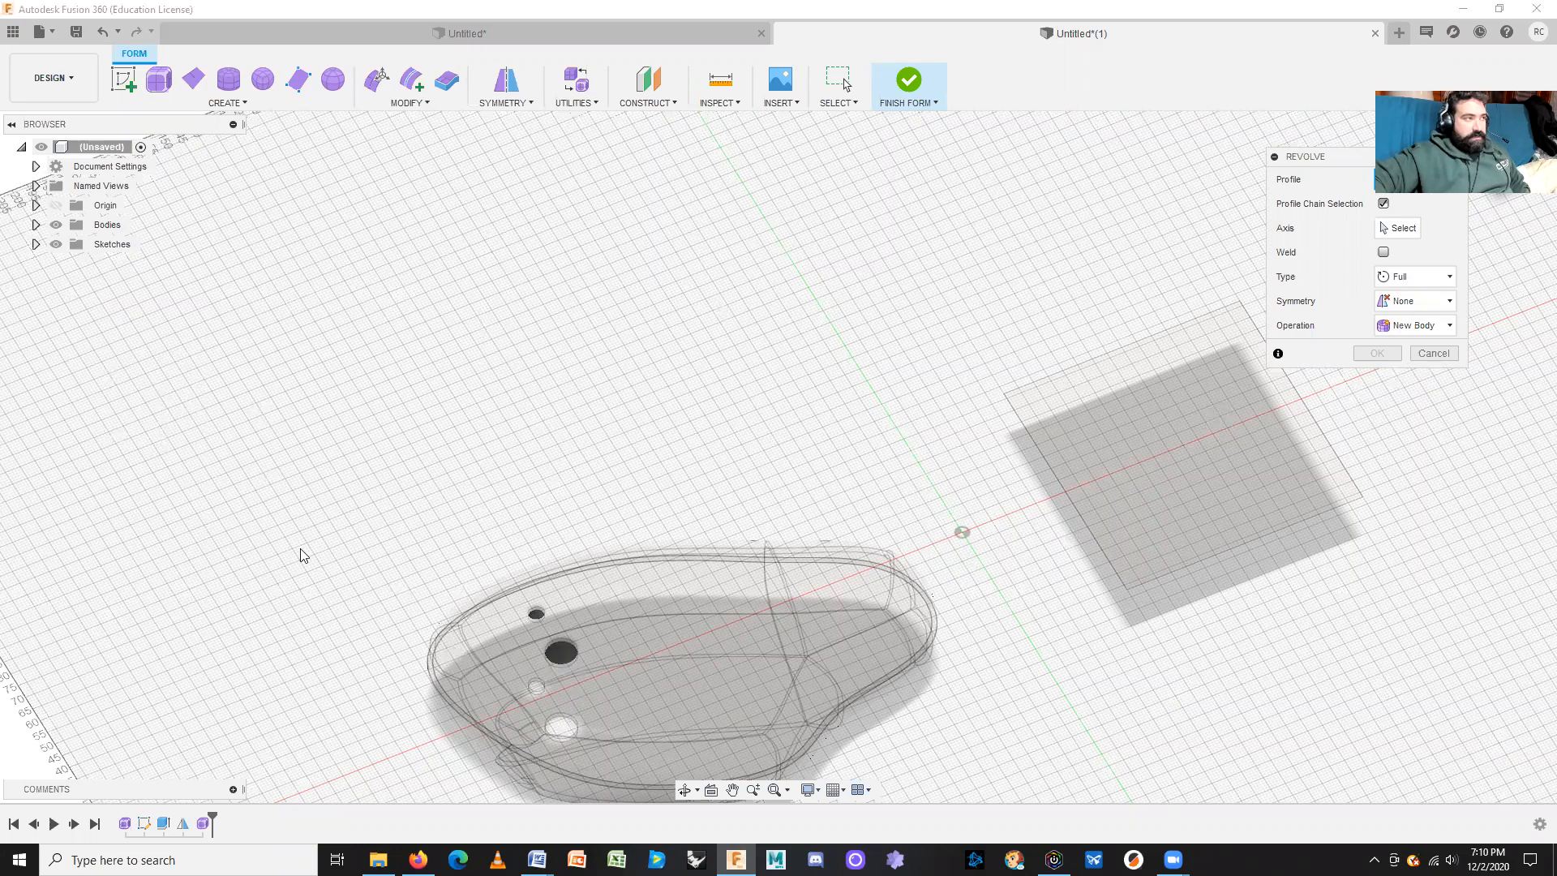
pyautogui.click(35, 245)
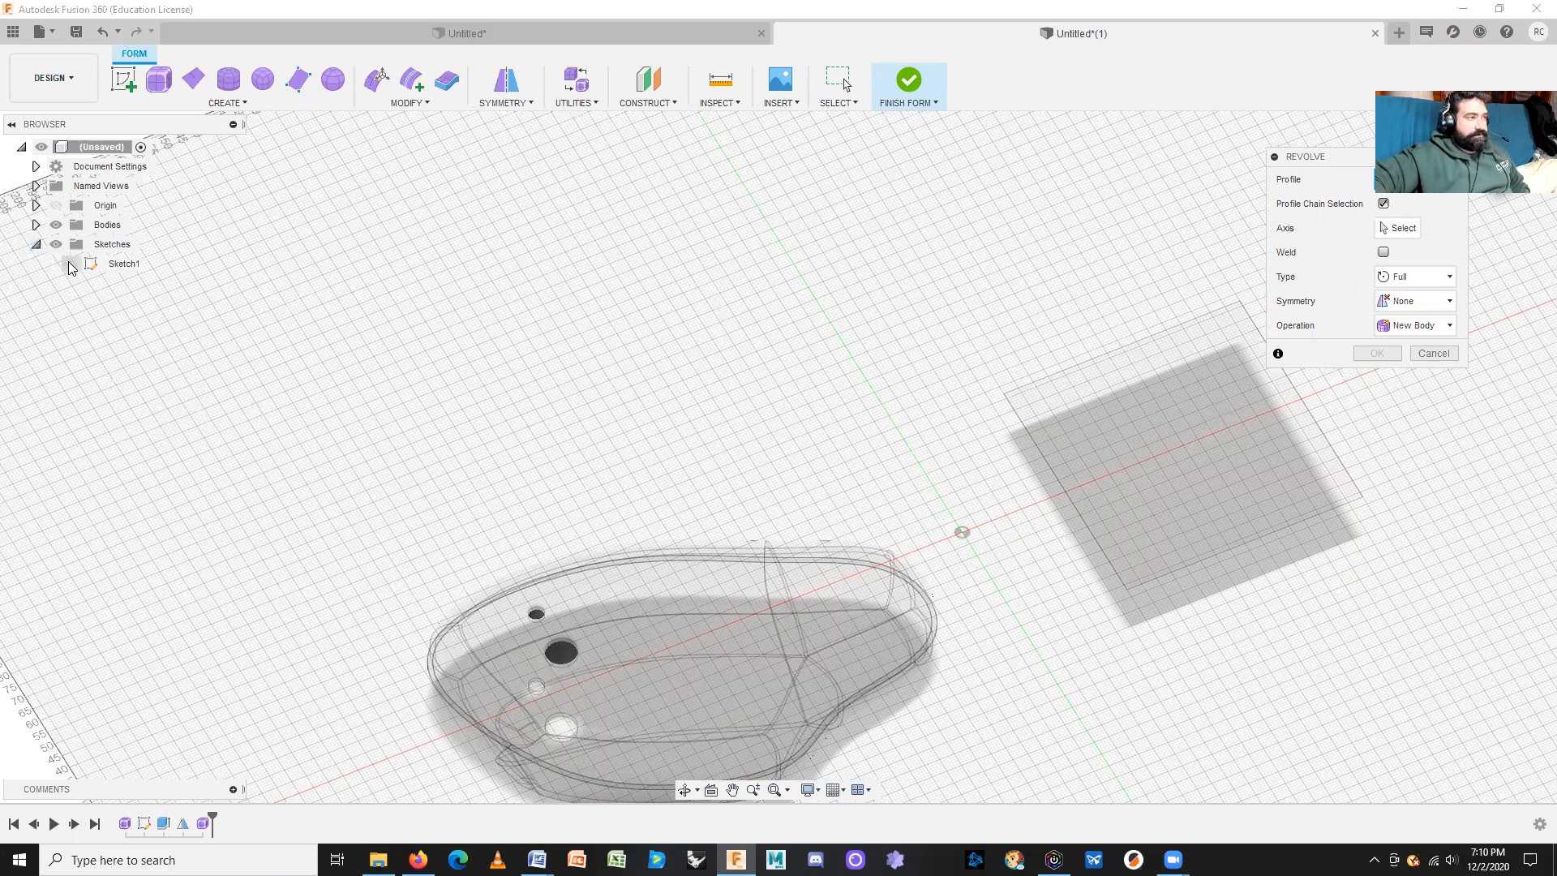
pyautogui.click(571, 702)
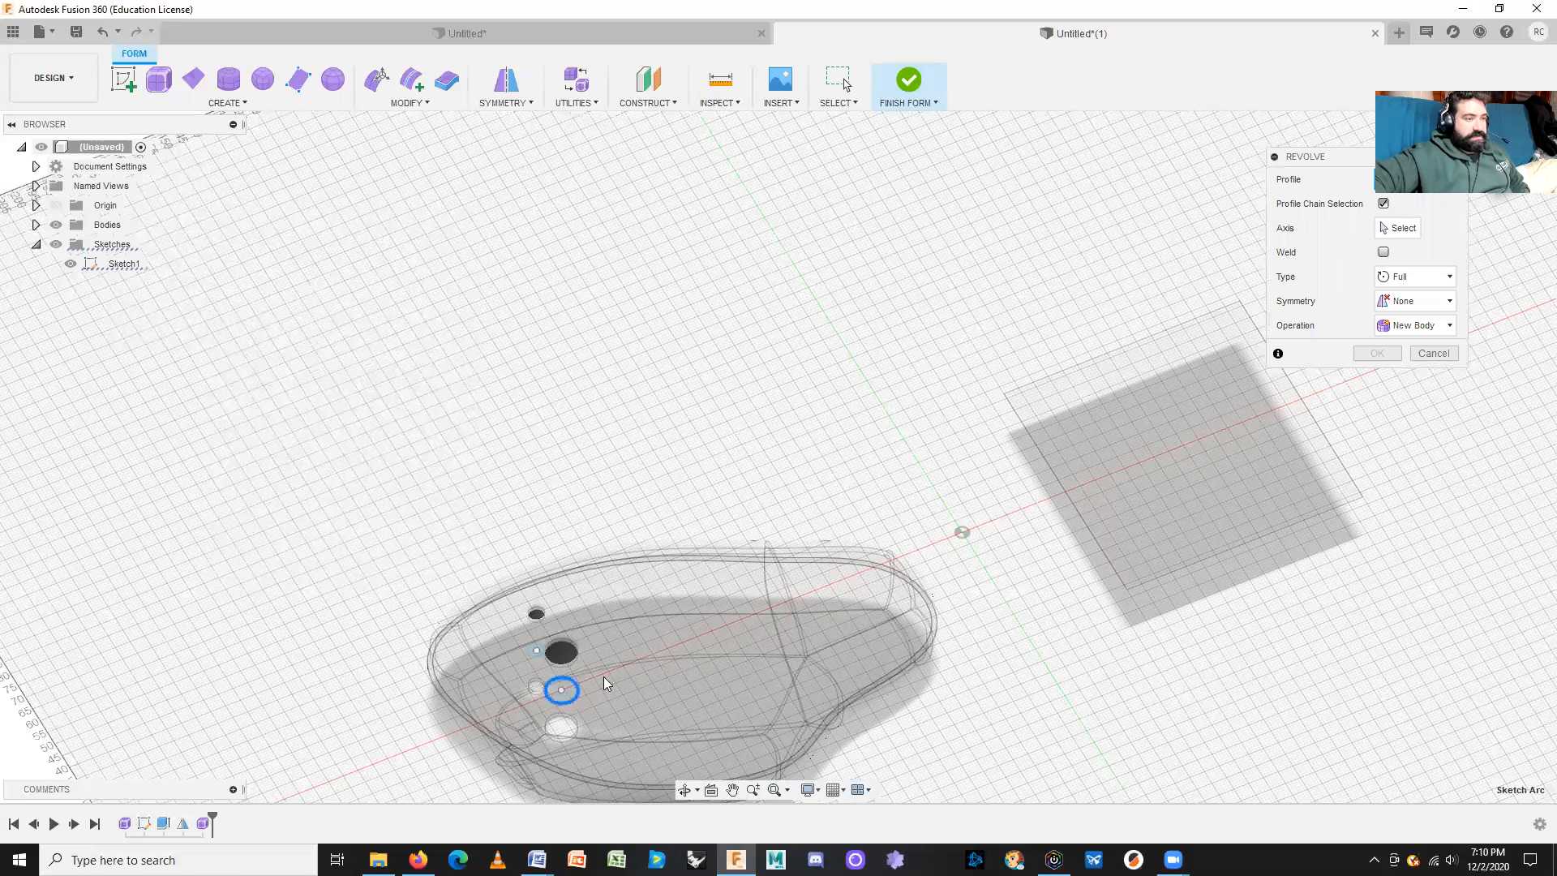
pyautogui.click(1404, 229)
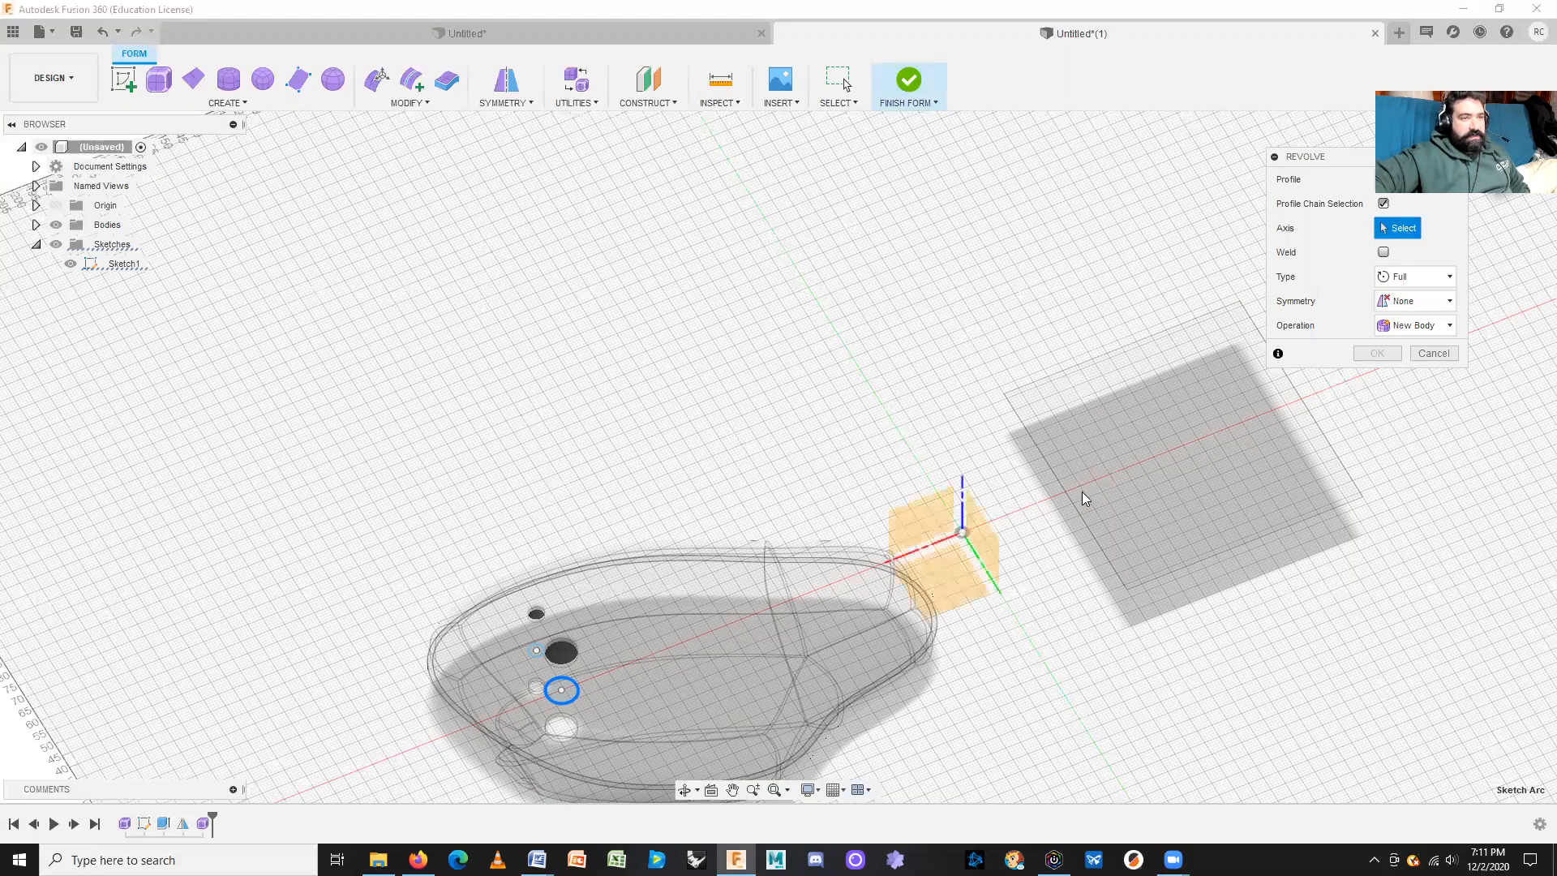
pyautogui.click(1000, 595)
pyautogui.moveTo(1083, 567); pyautogui.dragTo(1012, 469, button='middle')
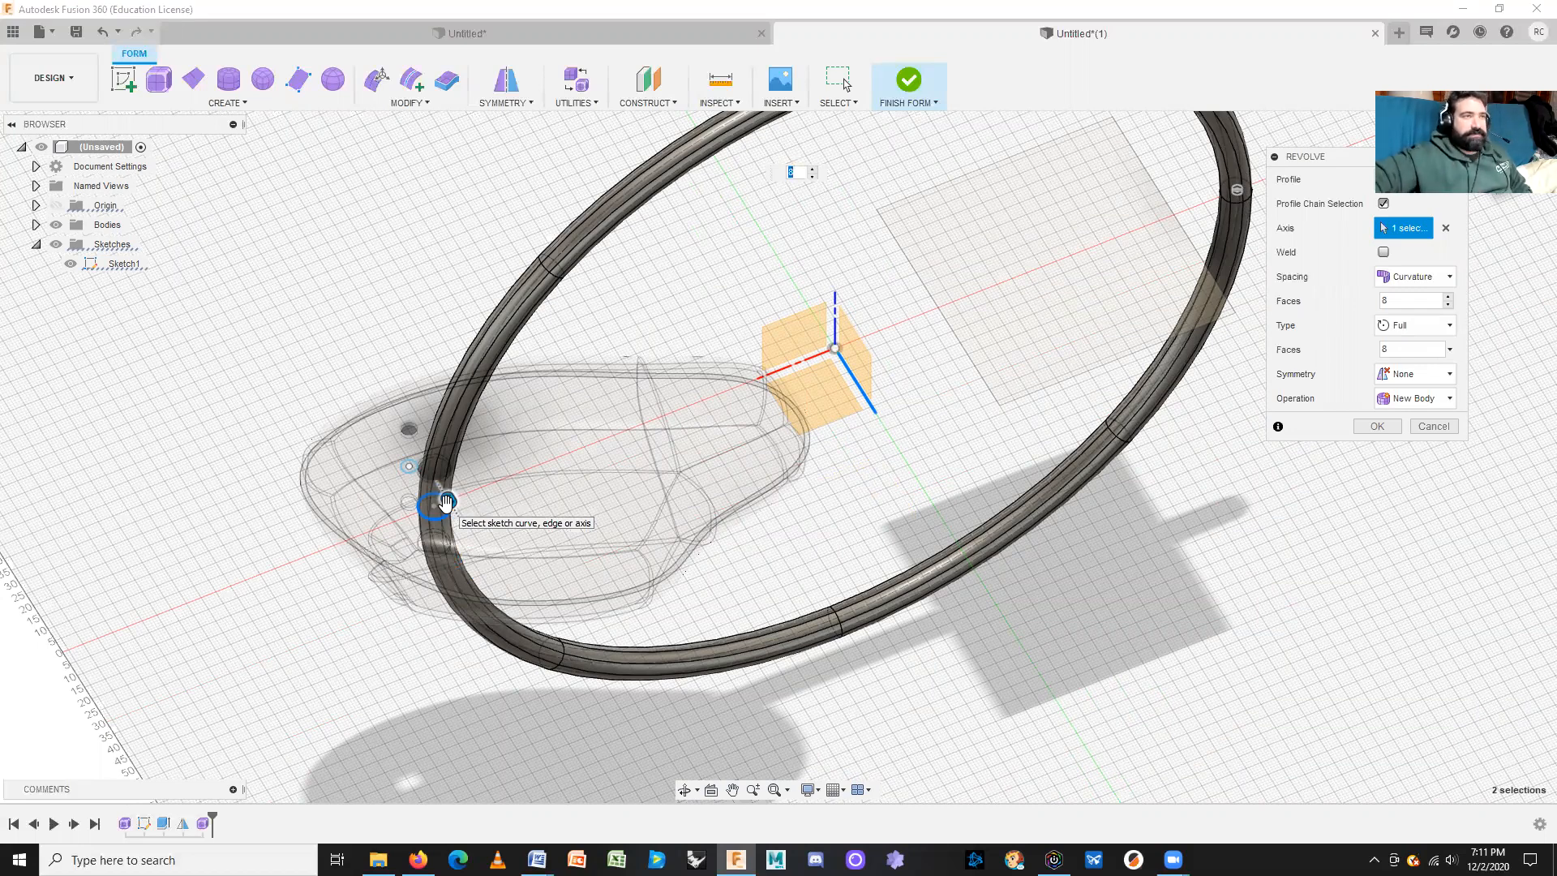
# Step: Commit the revolve as a 75° partial arc with 2 cross-section faces, centring the tube and shell
pyautogui.moveTo(957, 438); pyautogui.dragTo(803, 503, button='middle')
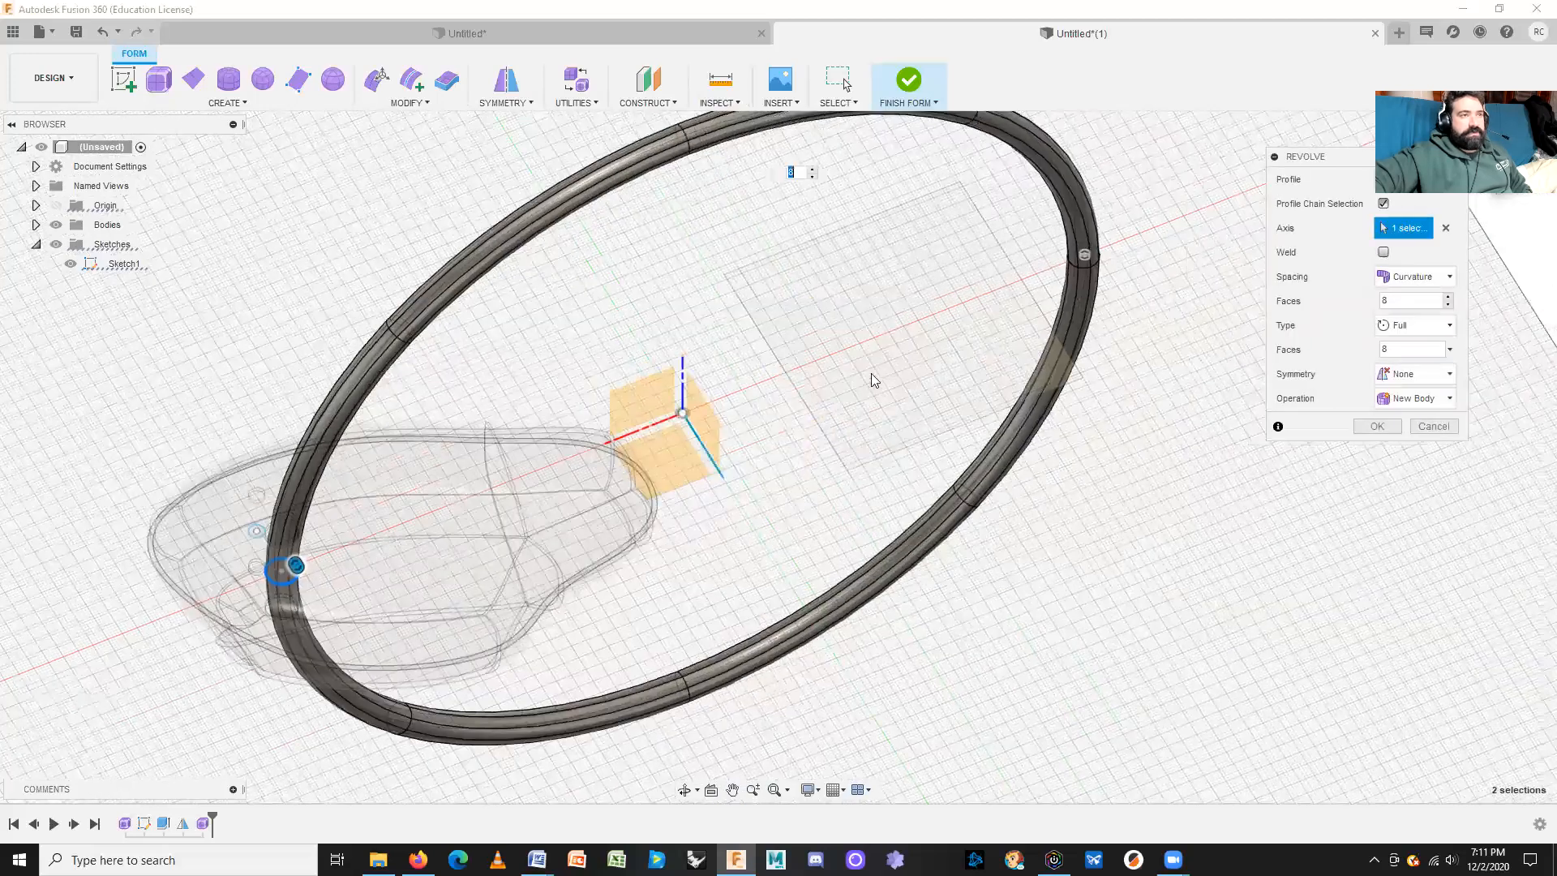
pyautogui.moveTo(1083, 263); pyautogui.dragTo(1075, 227)
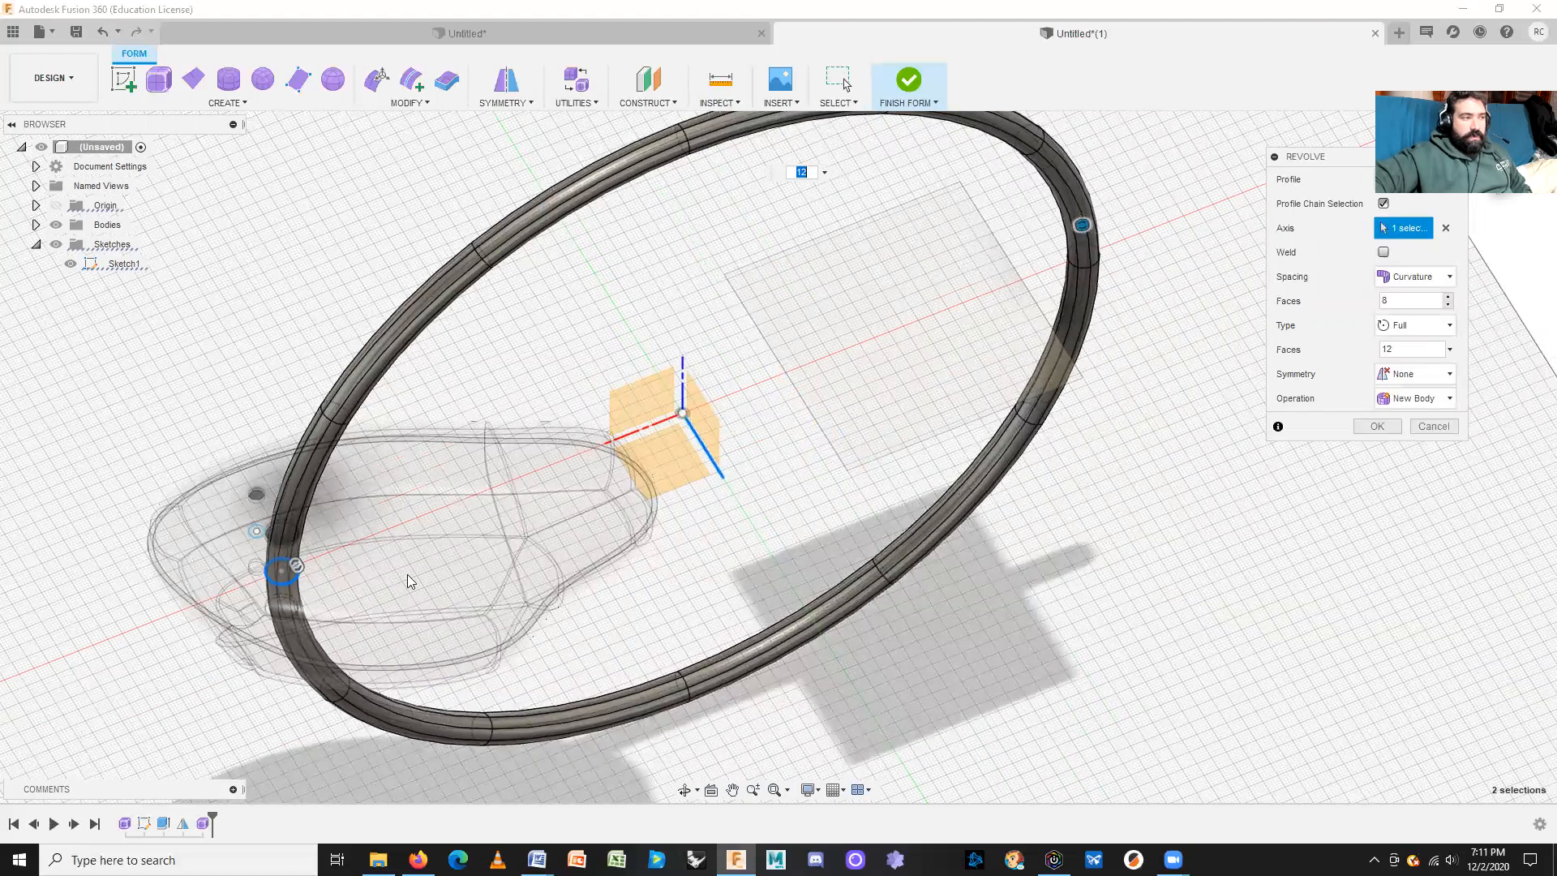
pyautogui.moveTo(296, 565); pyautogui.dragTo(292, 598)
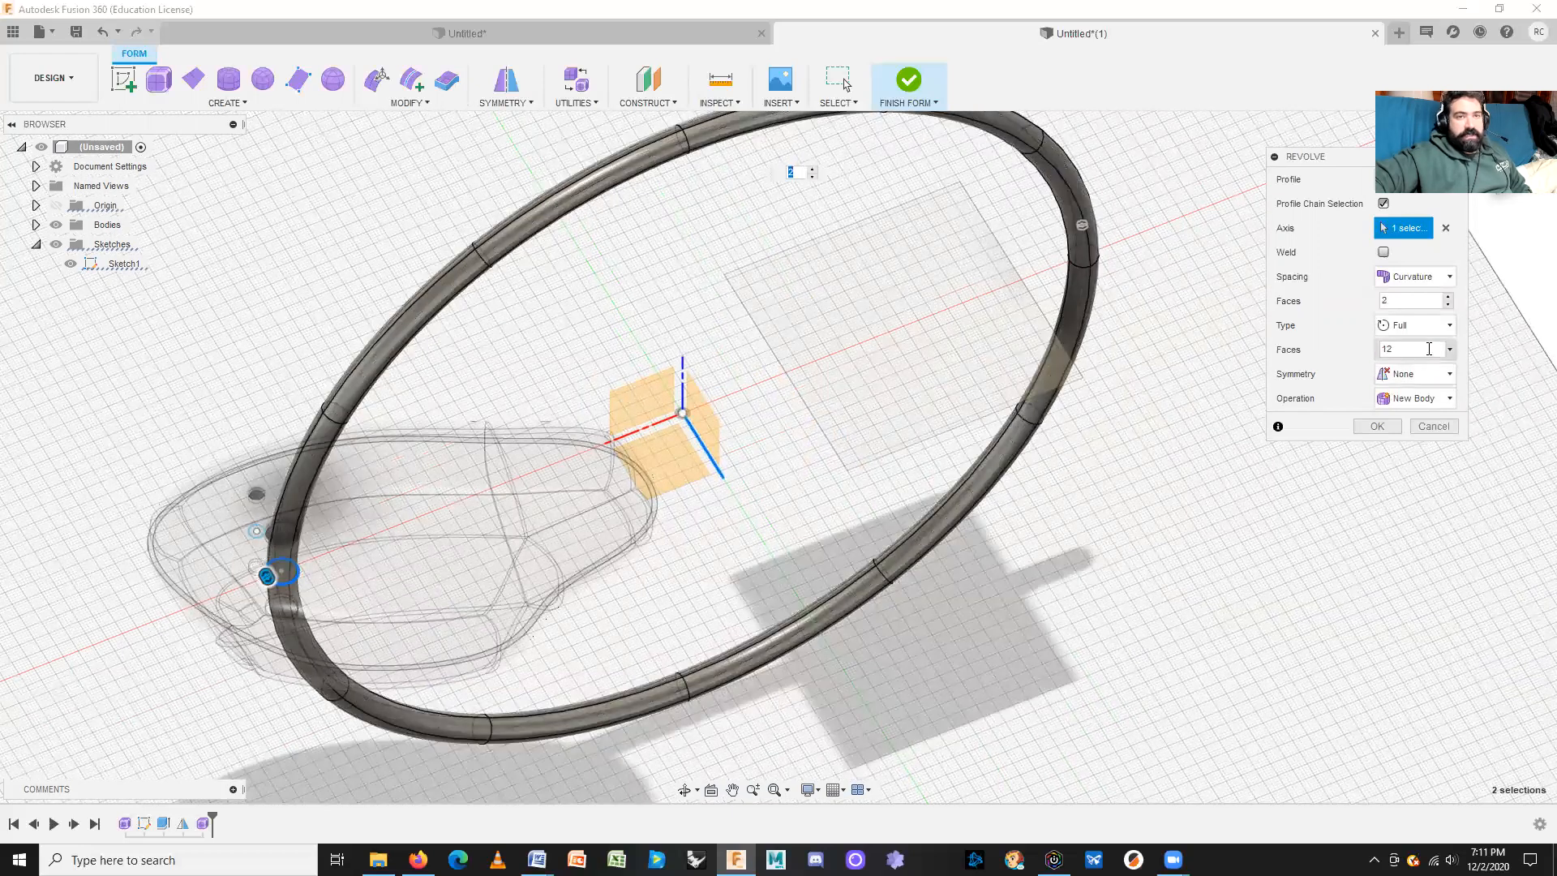
pyautogui.click(1418, 325)
pyautogui.click(1411, 346)
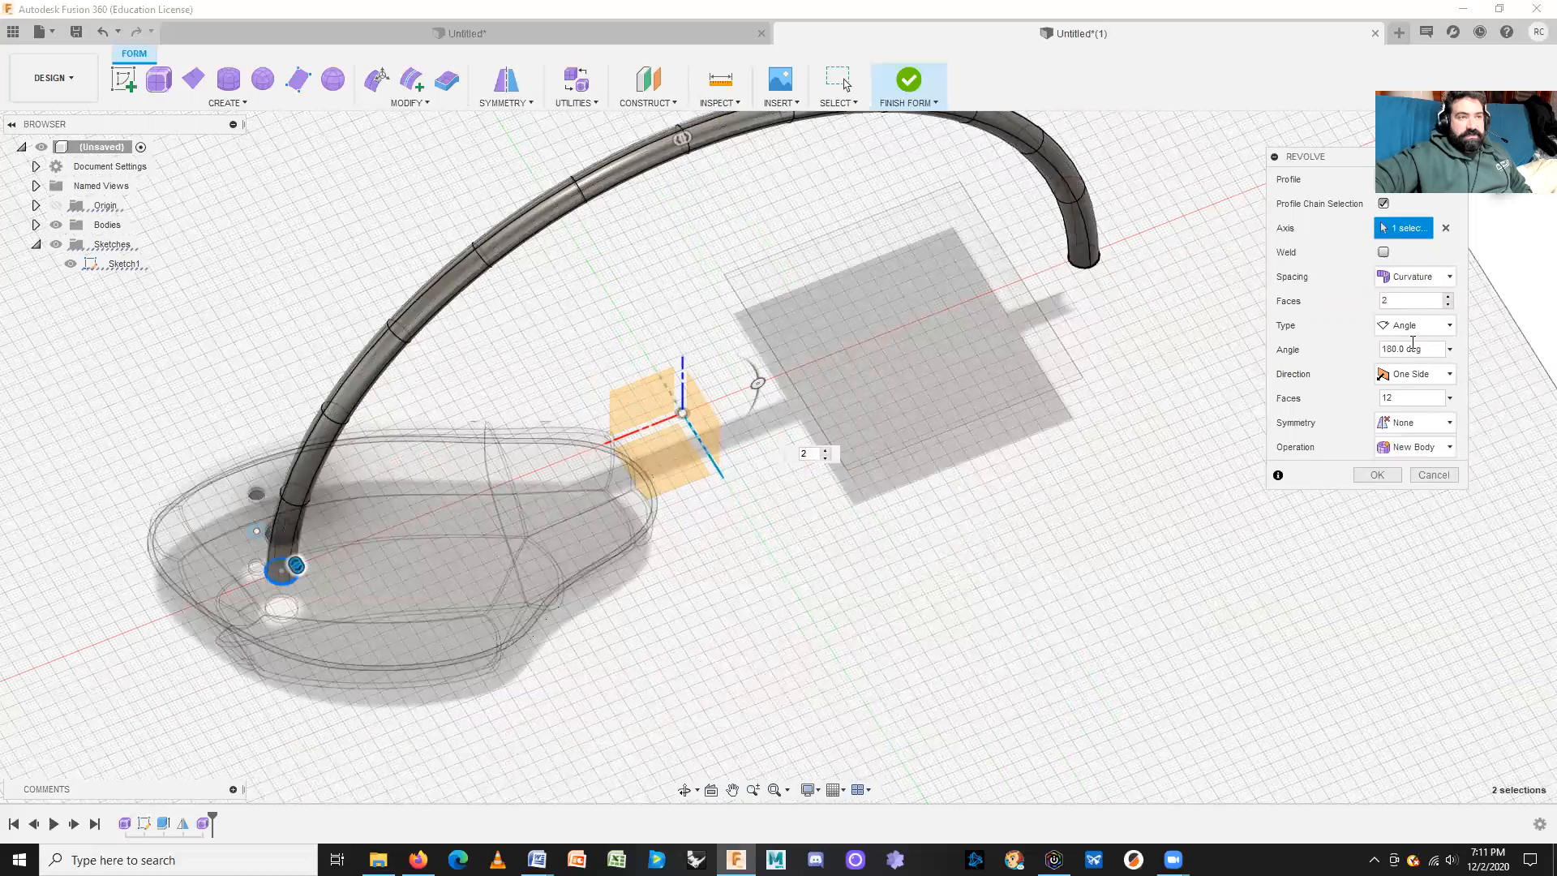
pyautogui.moveTo(971, 346); pyautogui.dragTo(916, 456, button='middle')
pyautogui.moveTo(599, 220); pyautogui.dragTo(530, 294)
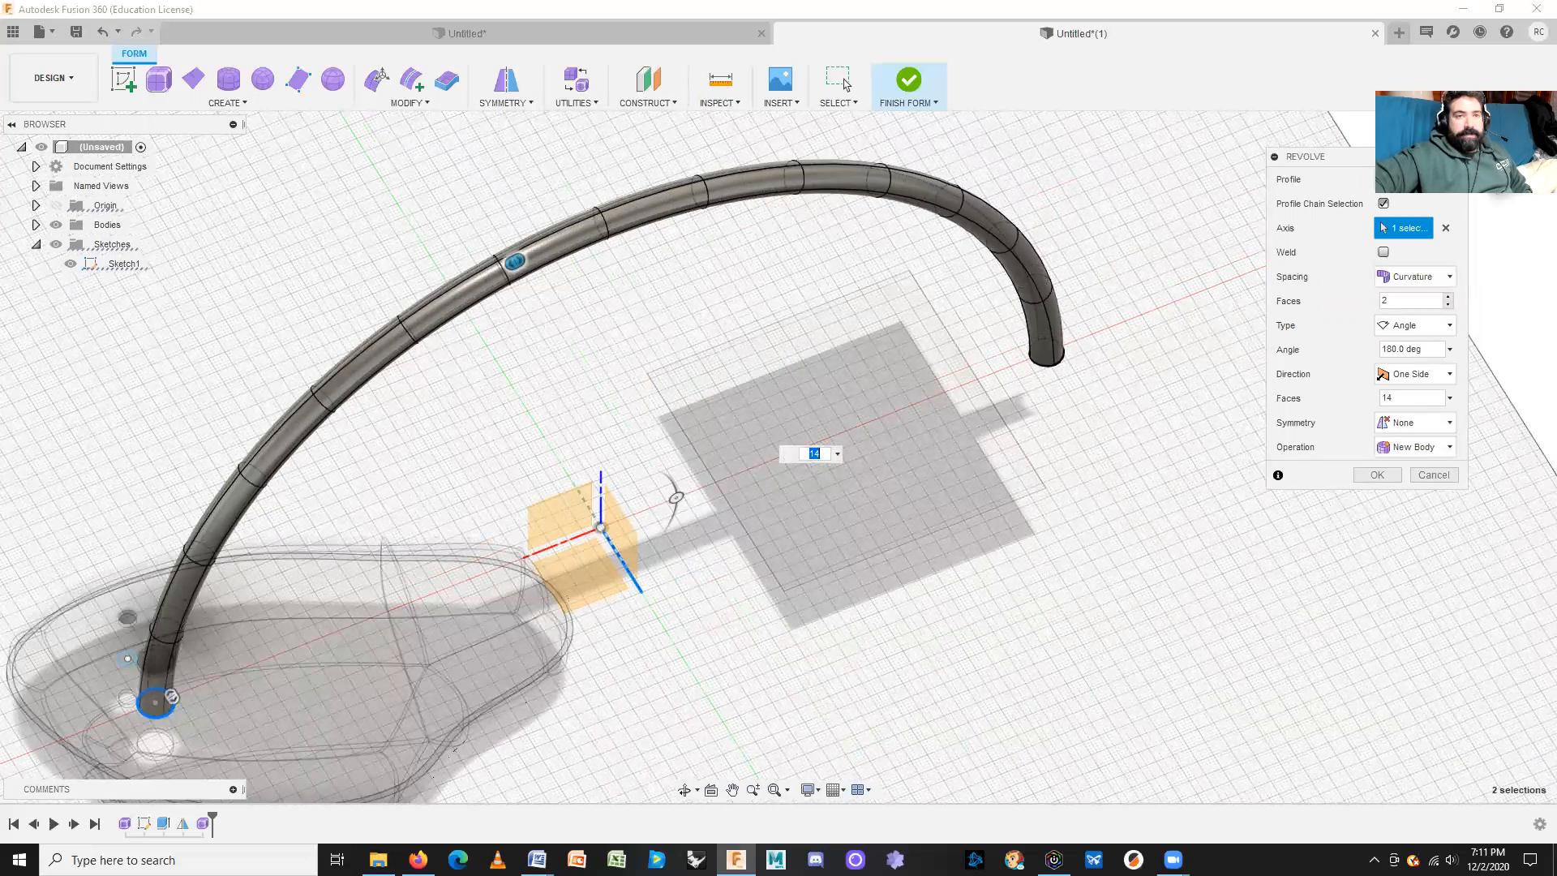
pyautogui.click(1395, 355)
pyautogui.write('75')
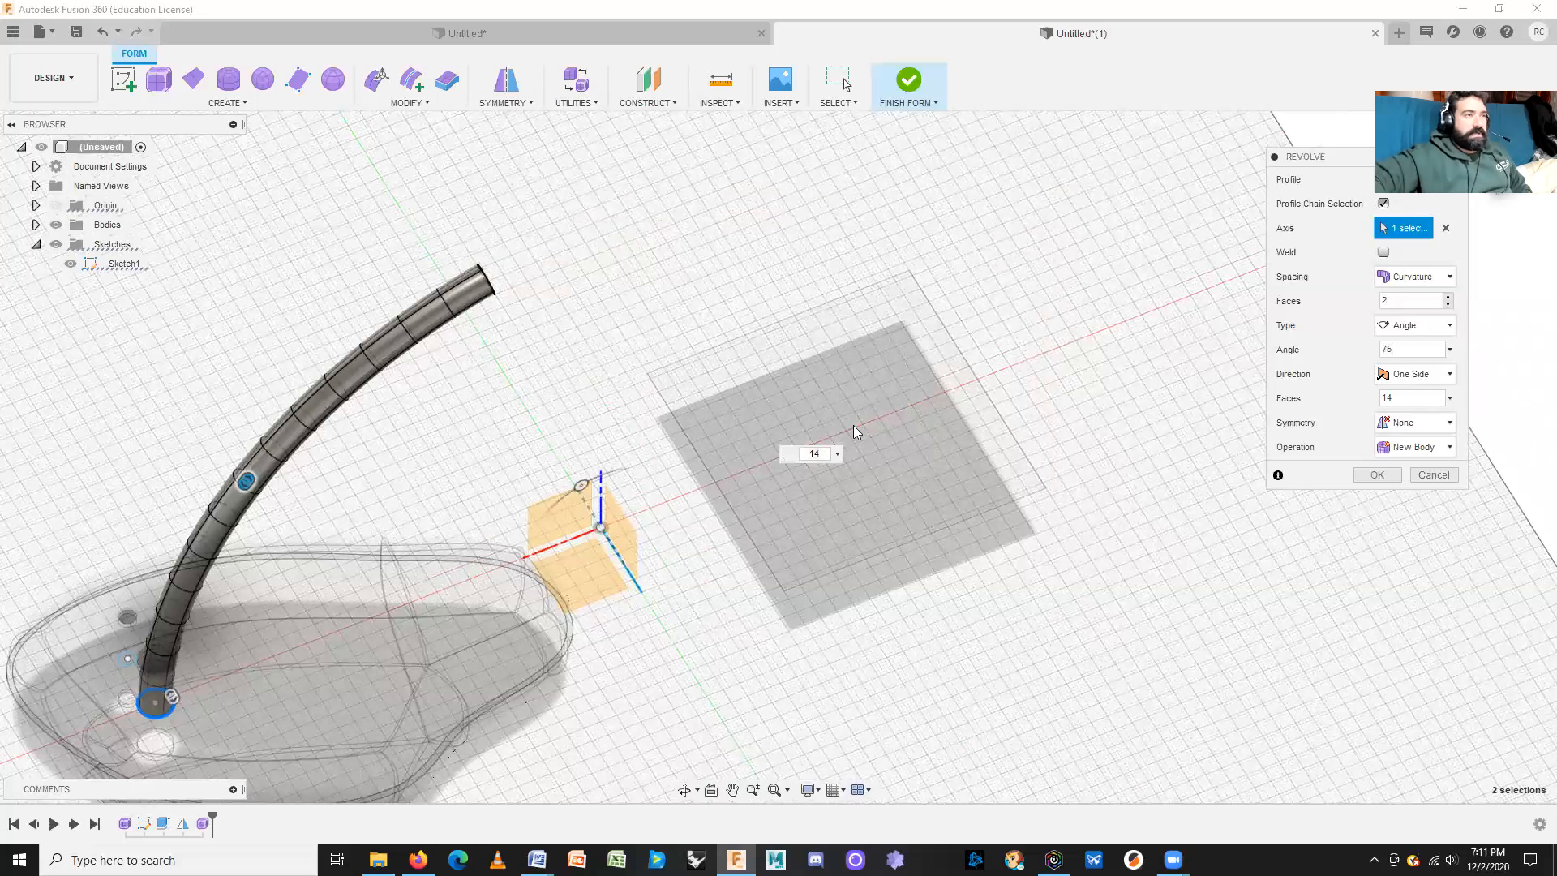
pyautogui.click(1376, 476)
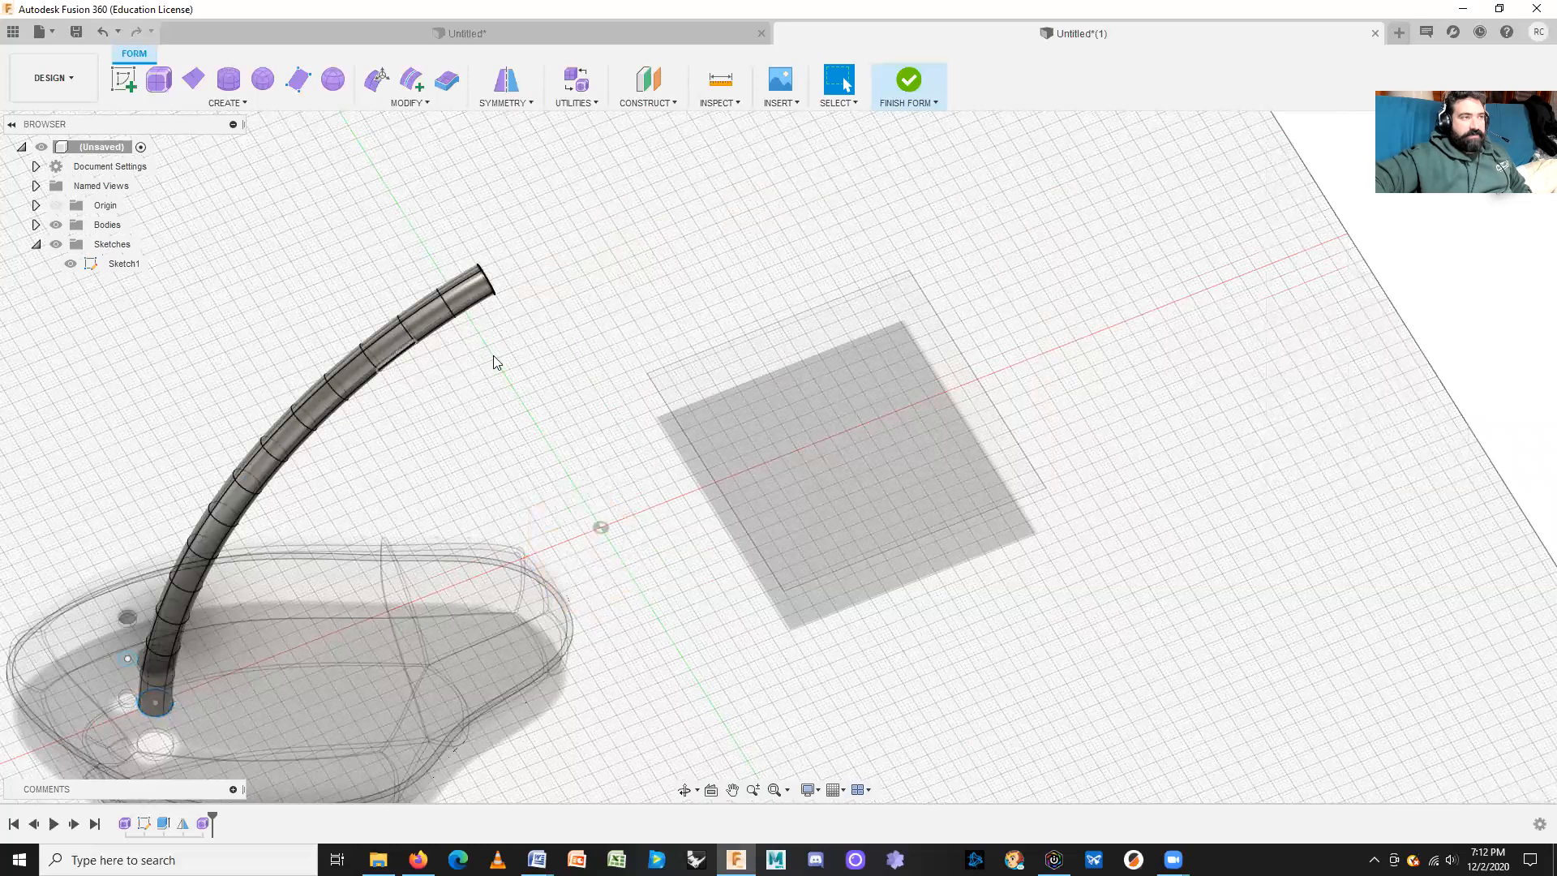
pyautogui.moveTo(446, 423); pyautogui.dragTo(712, 444, button='middle')
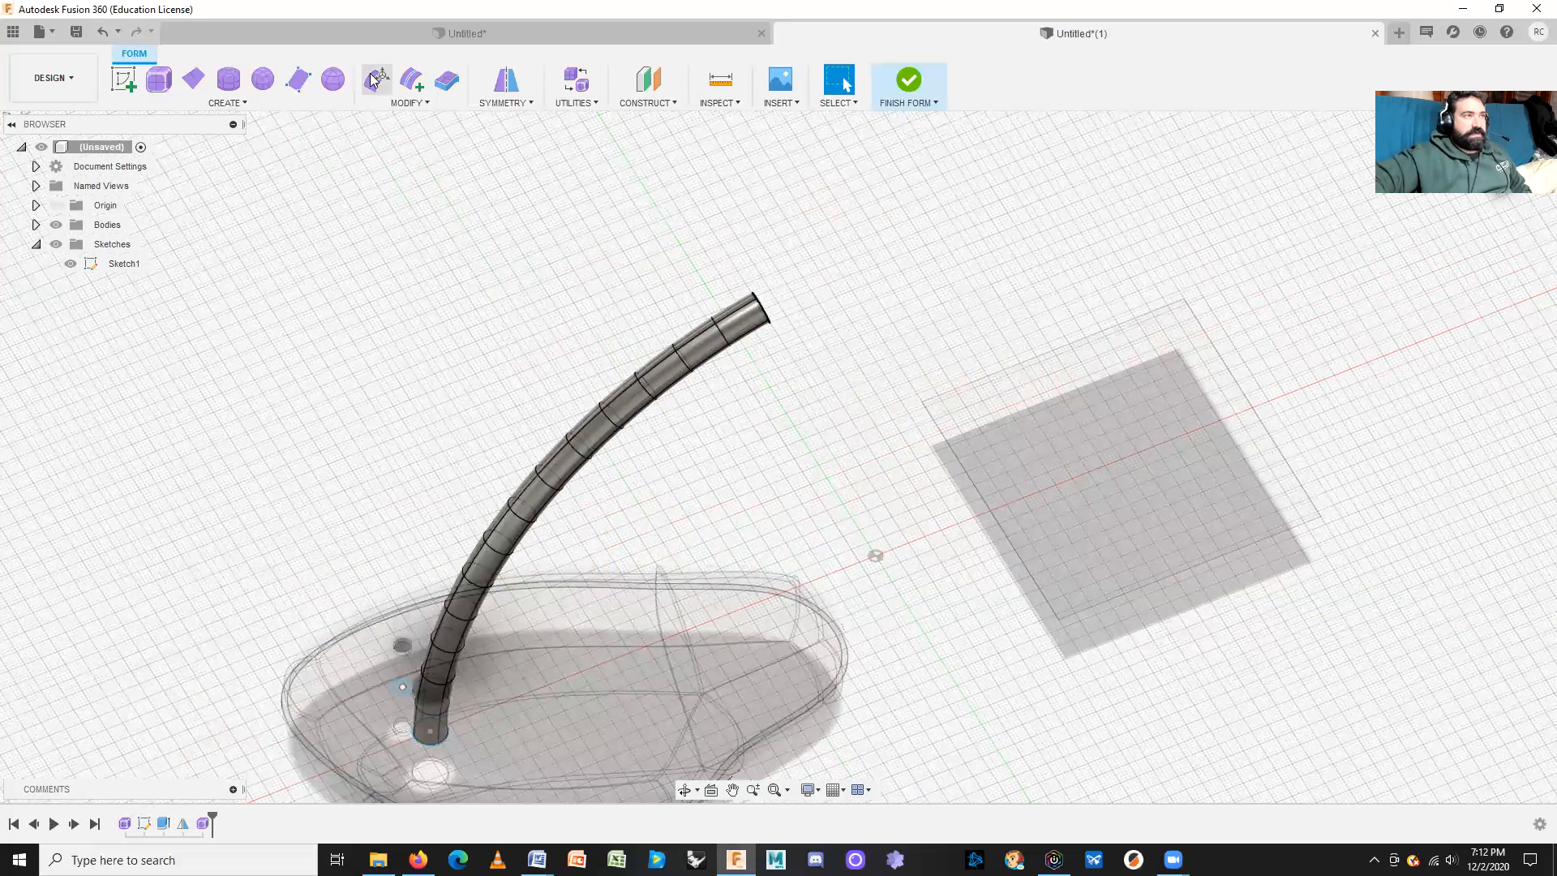
# Step: In Edit Form, scale an edge ring near the tube's top to about 1.624 to form a bulge
pyautogui.click(374, 79)
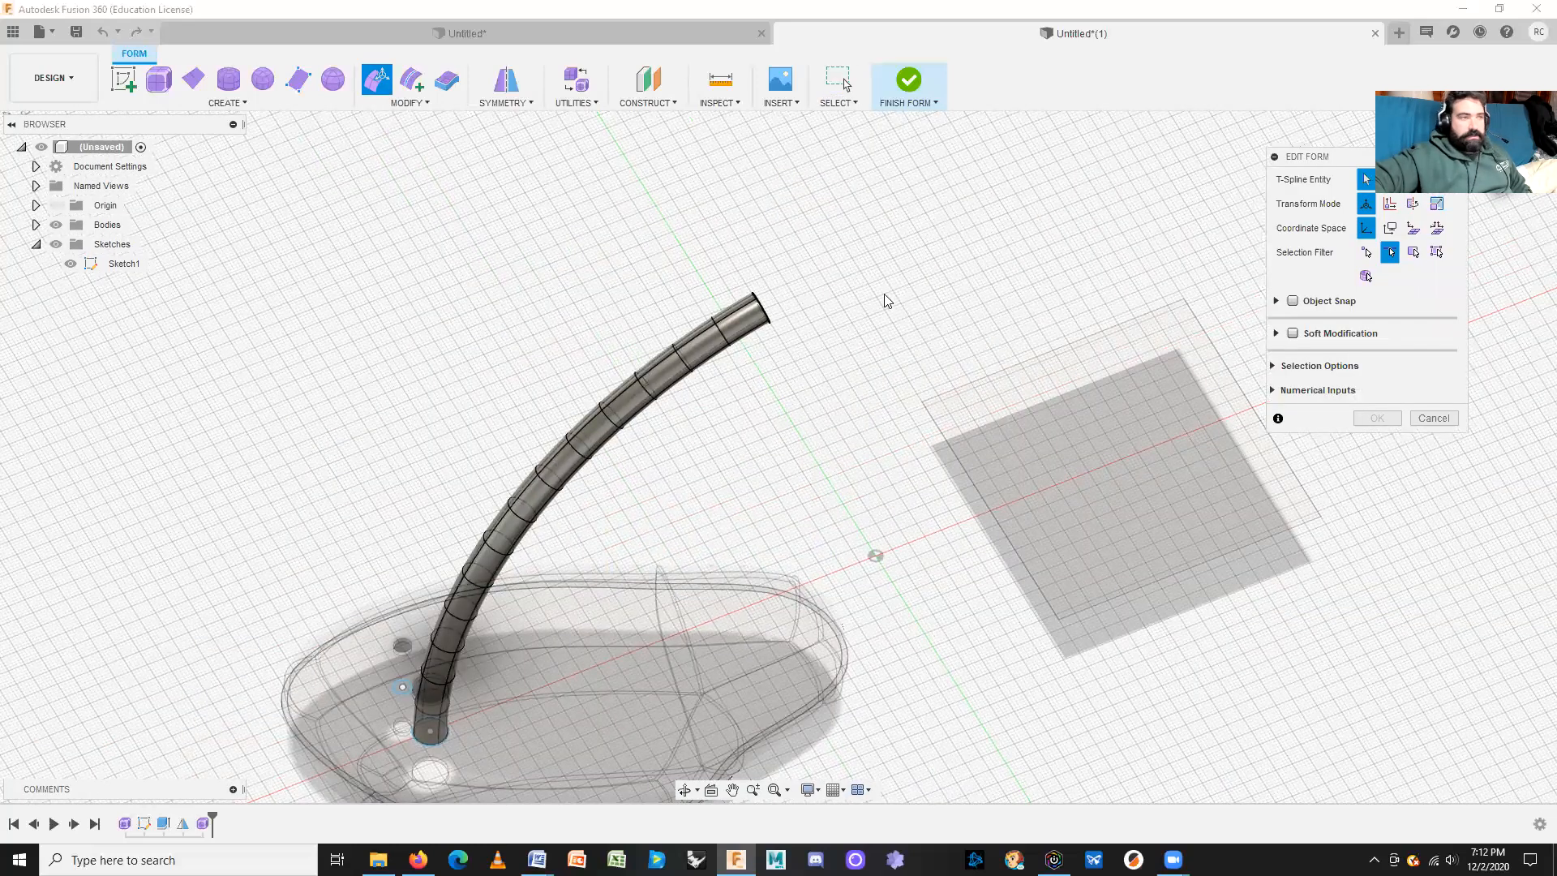
pyautogui.moveTo(614, 355); pyautogui.dragTo(678, 439)
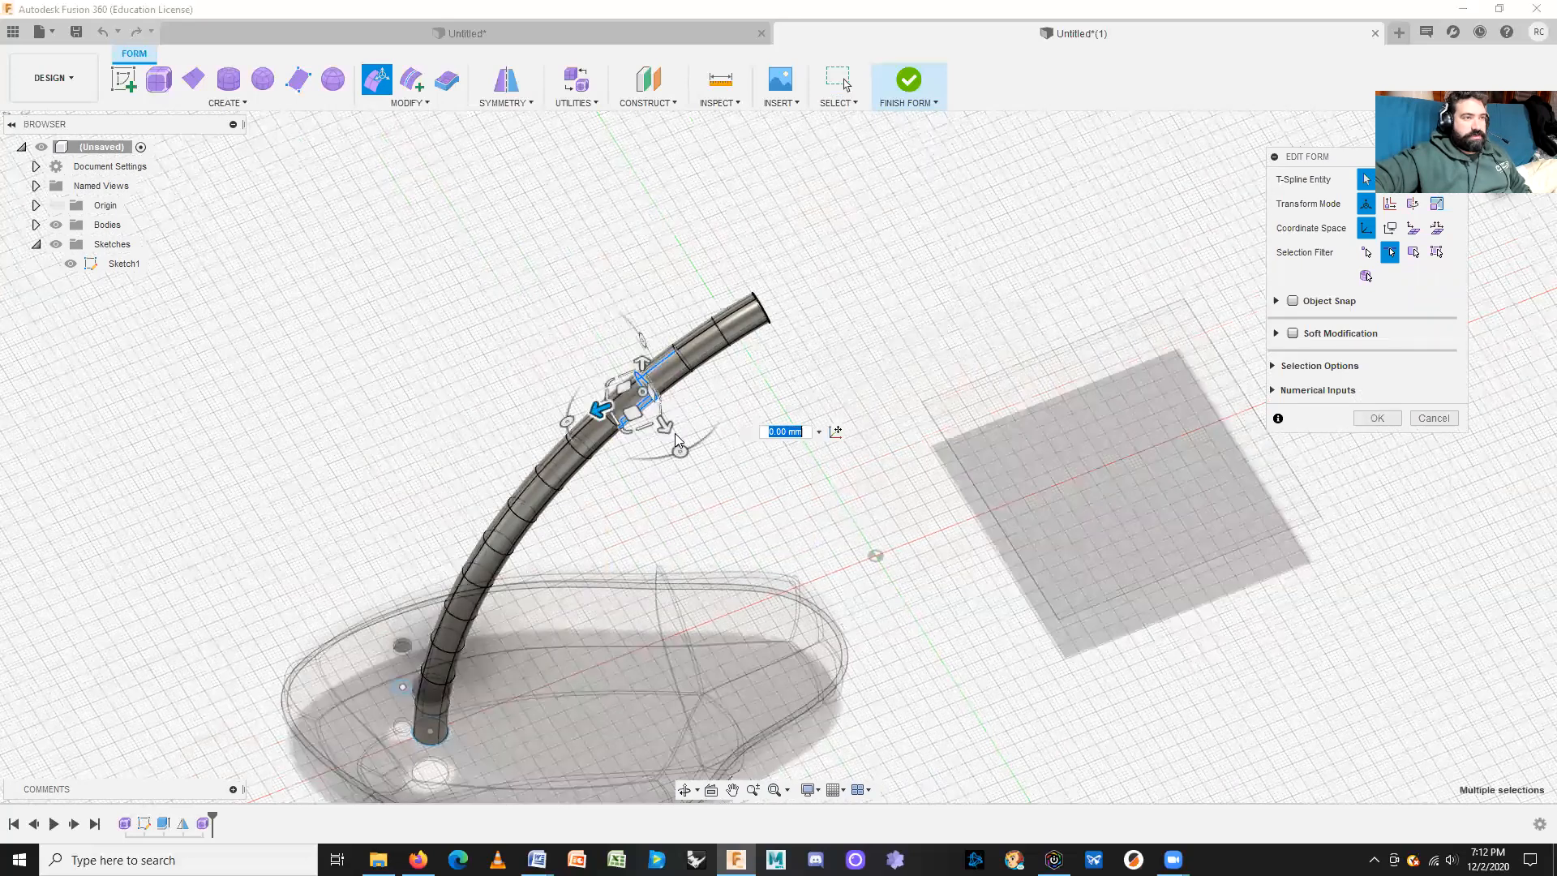
pyautogui.click(705, 491)
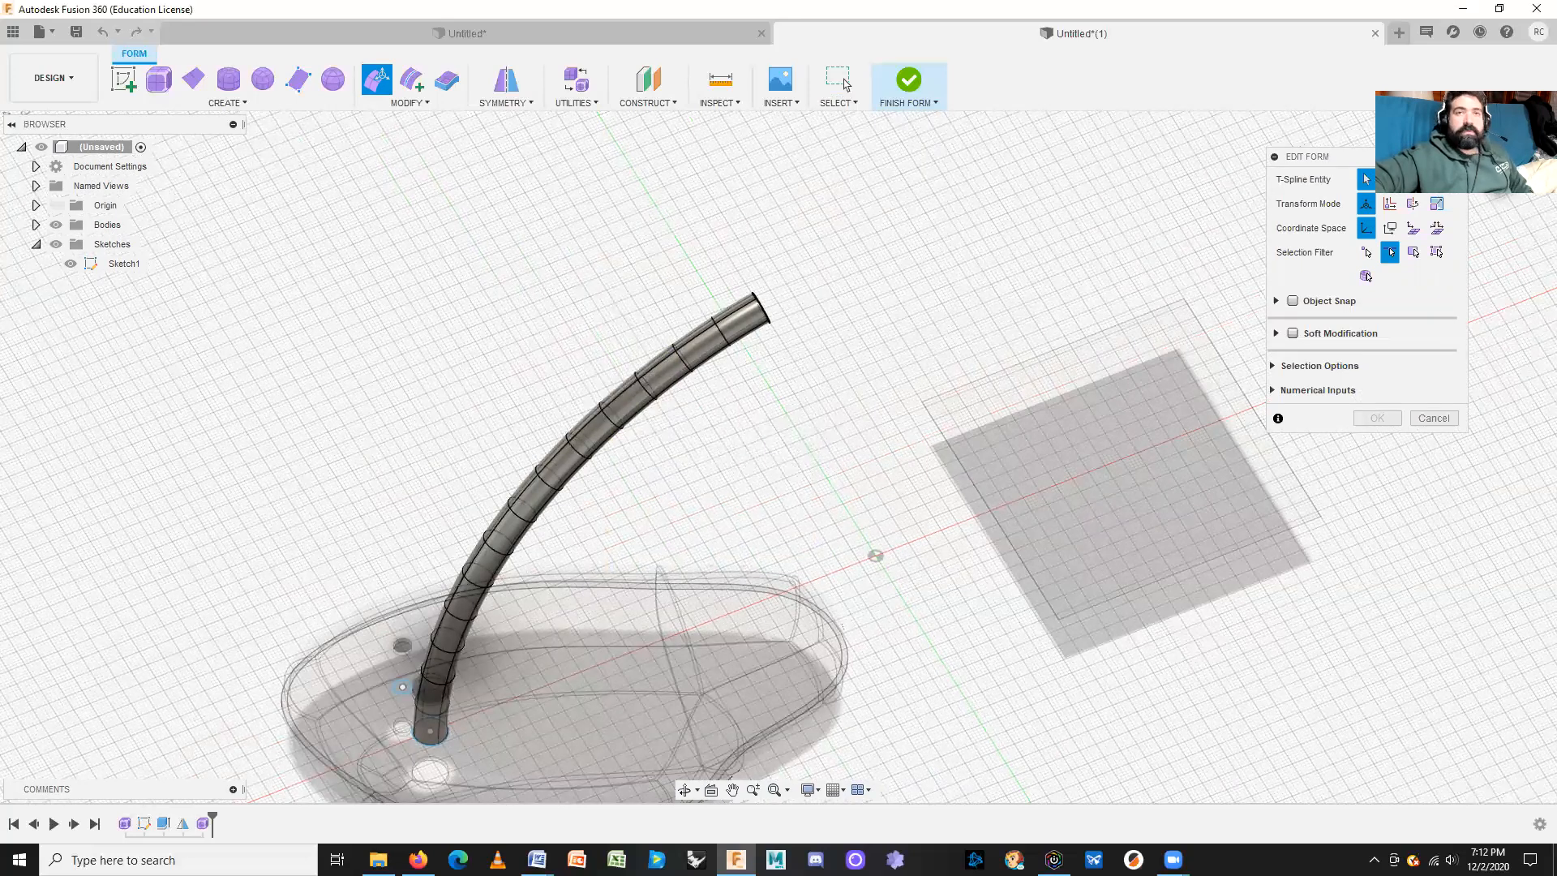
pyautogui.click(1504, 179)
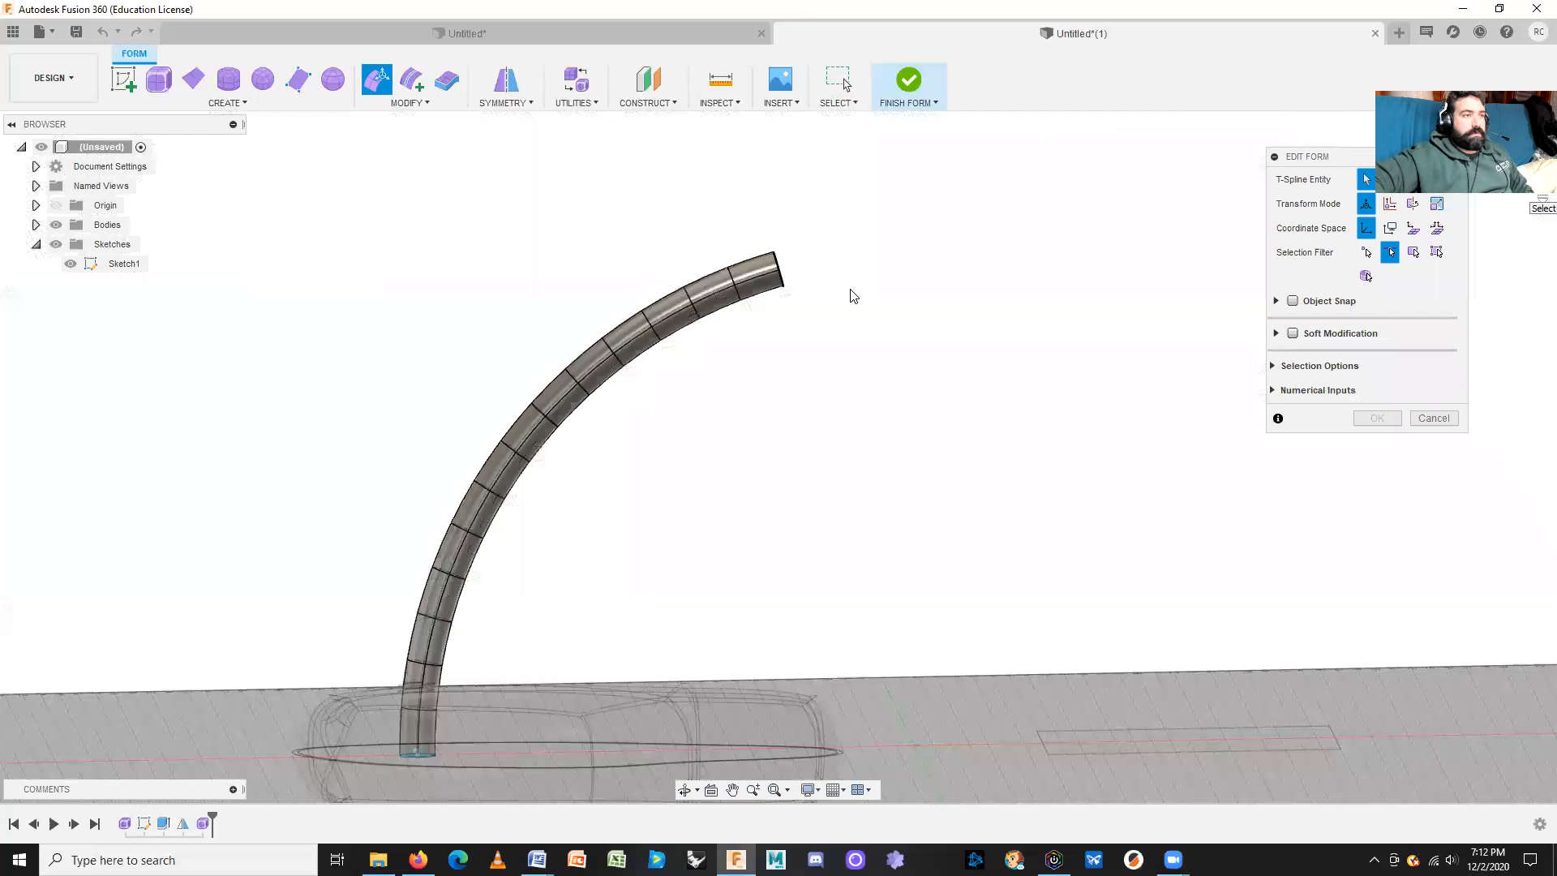
pyautogui.moveTo(657, 260); pyautogui.dragTo(642, 392)
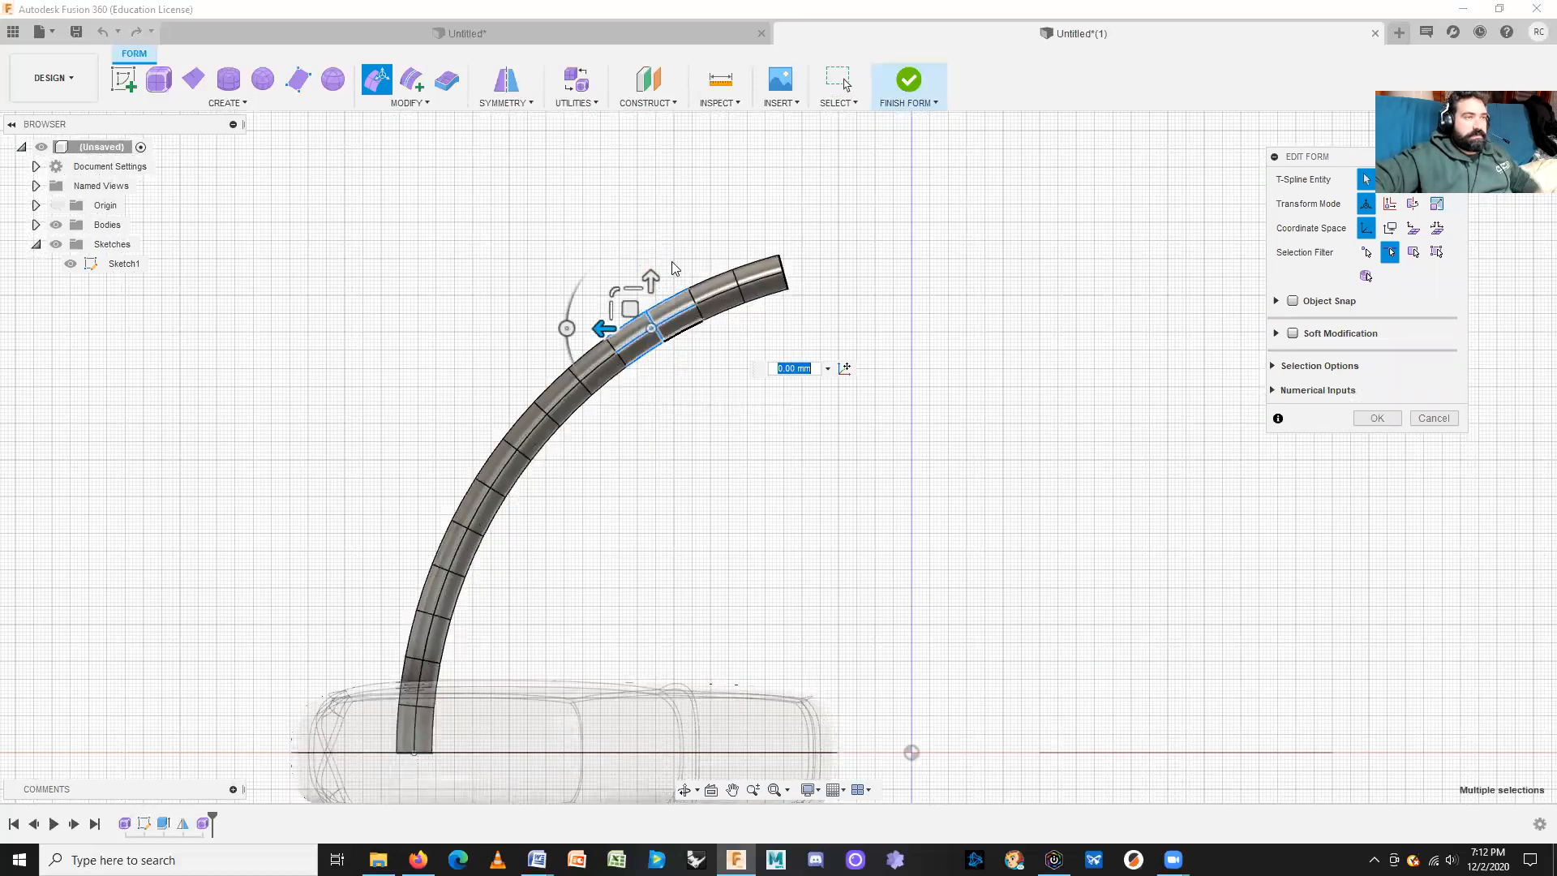
pyautogui.moveTo(671, 262); pyautogui.dragTo(649, 378)
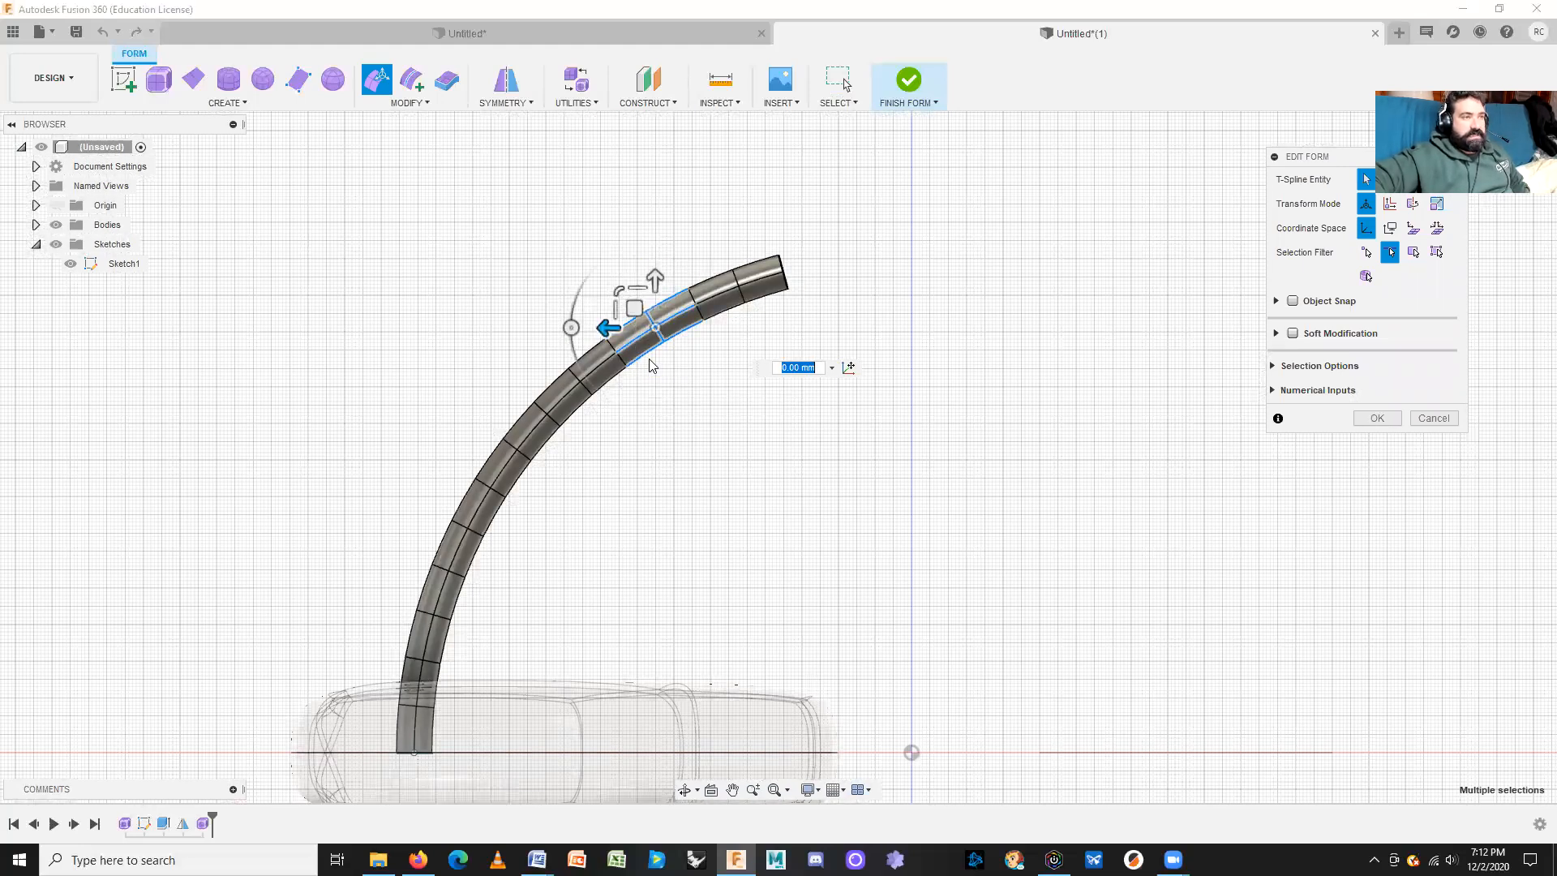
pyautogui.moveTo(623, 290); pyautogui.dragTo(589, 266)
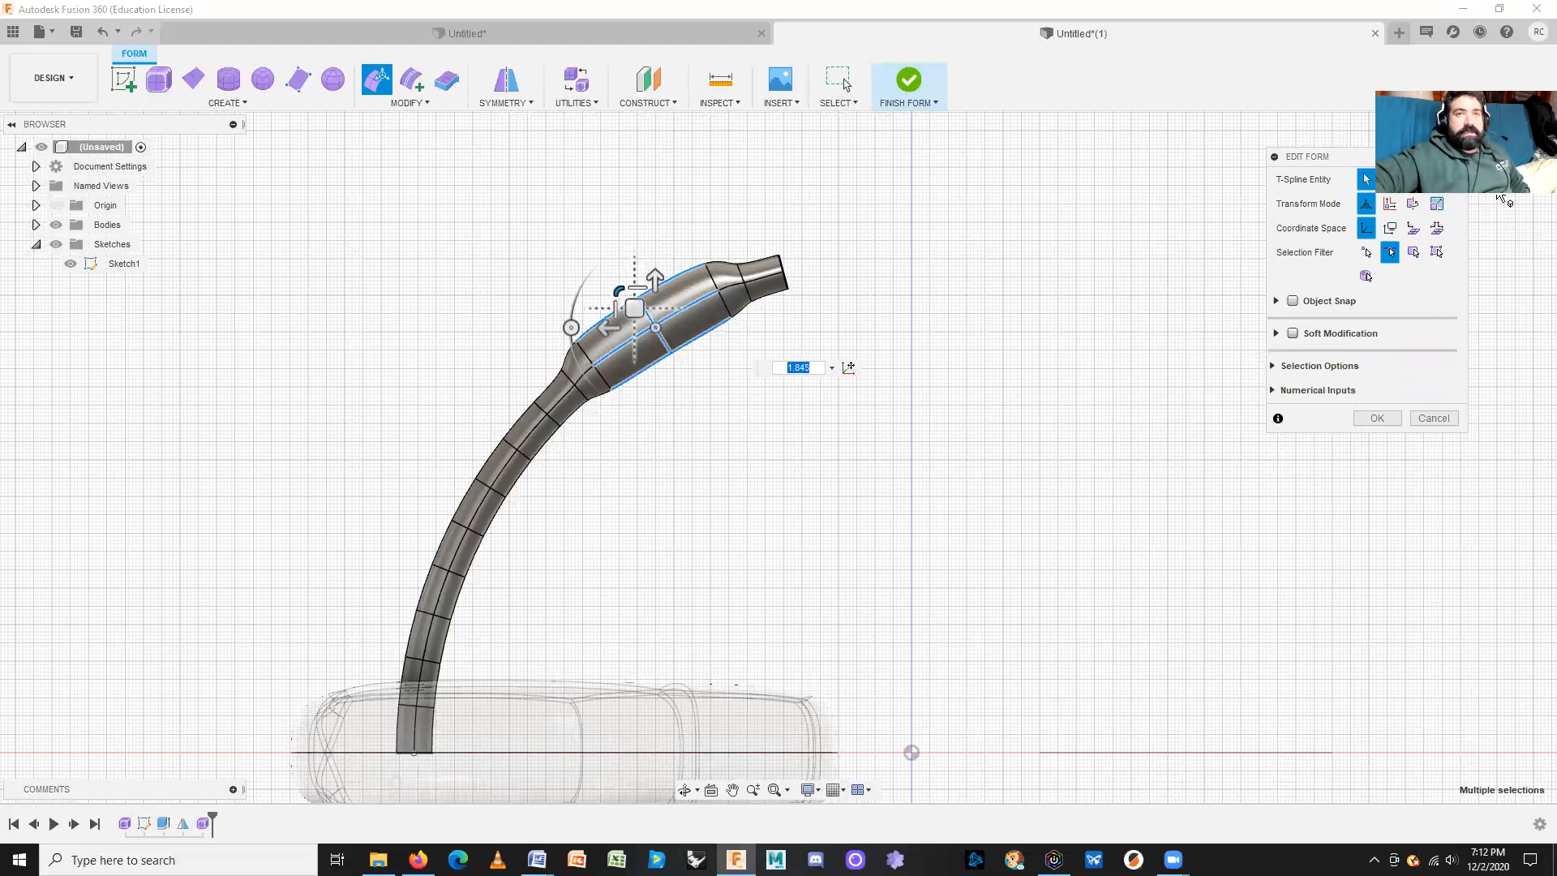
pyautogui.keyDown('shift'); pyautogui.moveTo(653, 313); pyautogui.dragTo(868, 504, button='middle'); pyautogui.keyUp('shift')
pyautogui.scroll(6, 870, 505)
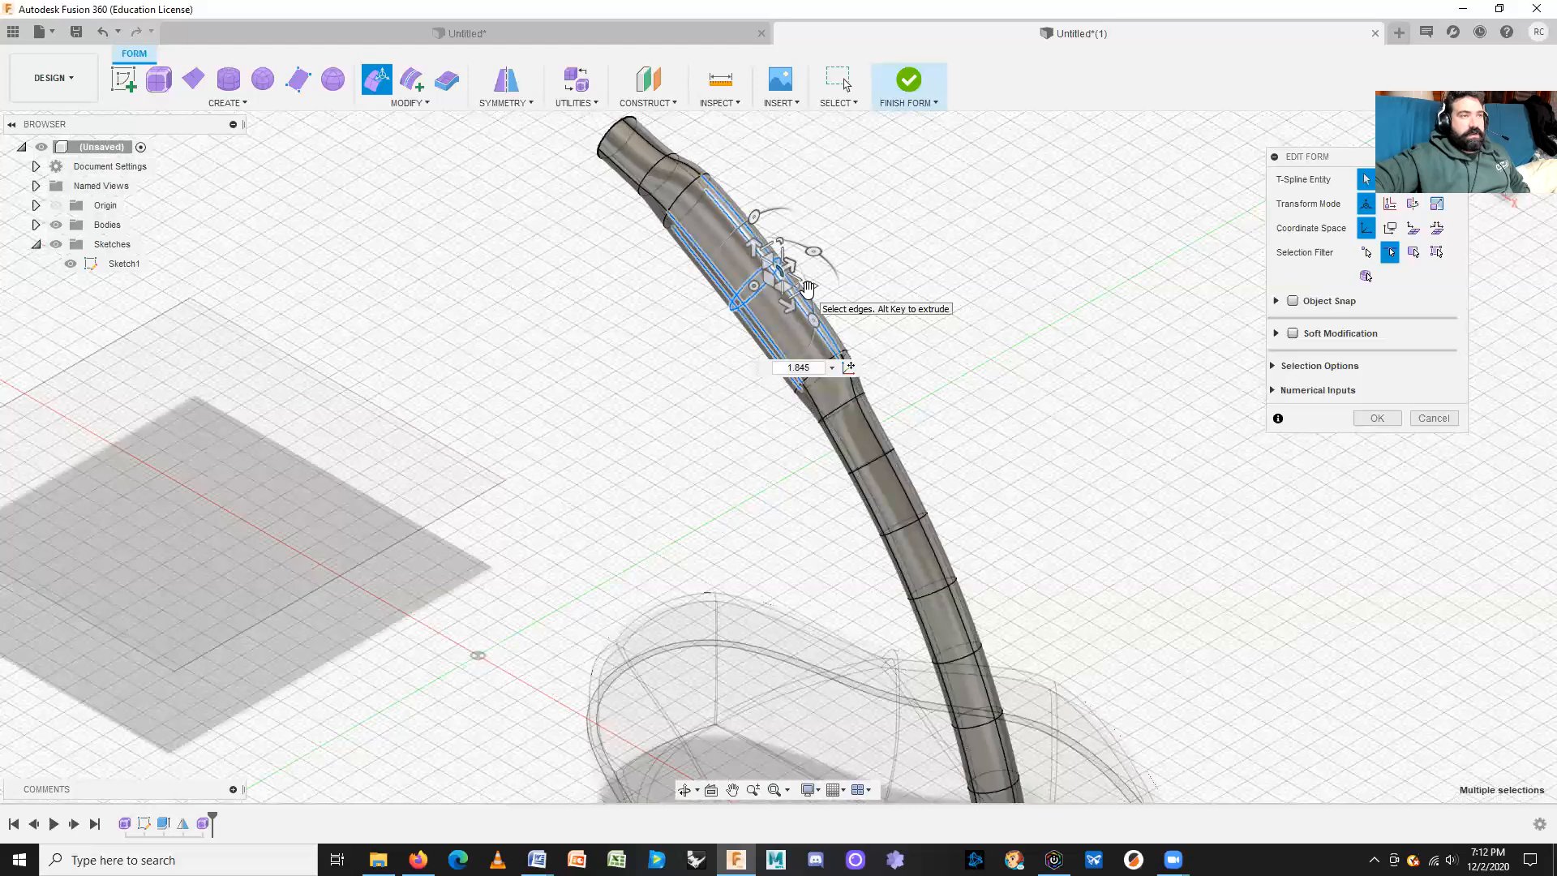
pyautogui.click(784, 235)
pyautogui.moveTo(785, 235)
pyautogui.mouseDown()
pyautogui.moveTo(820, 209)
pyautogui.moveTo(786, 244)
pyautogui.moveTo(812, 231)
pyautogui.mouseUp()
pyautogui.hotkey('ctrl', 'z')
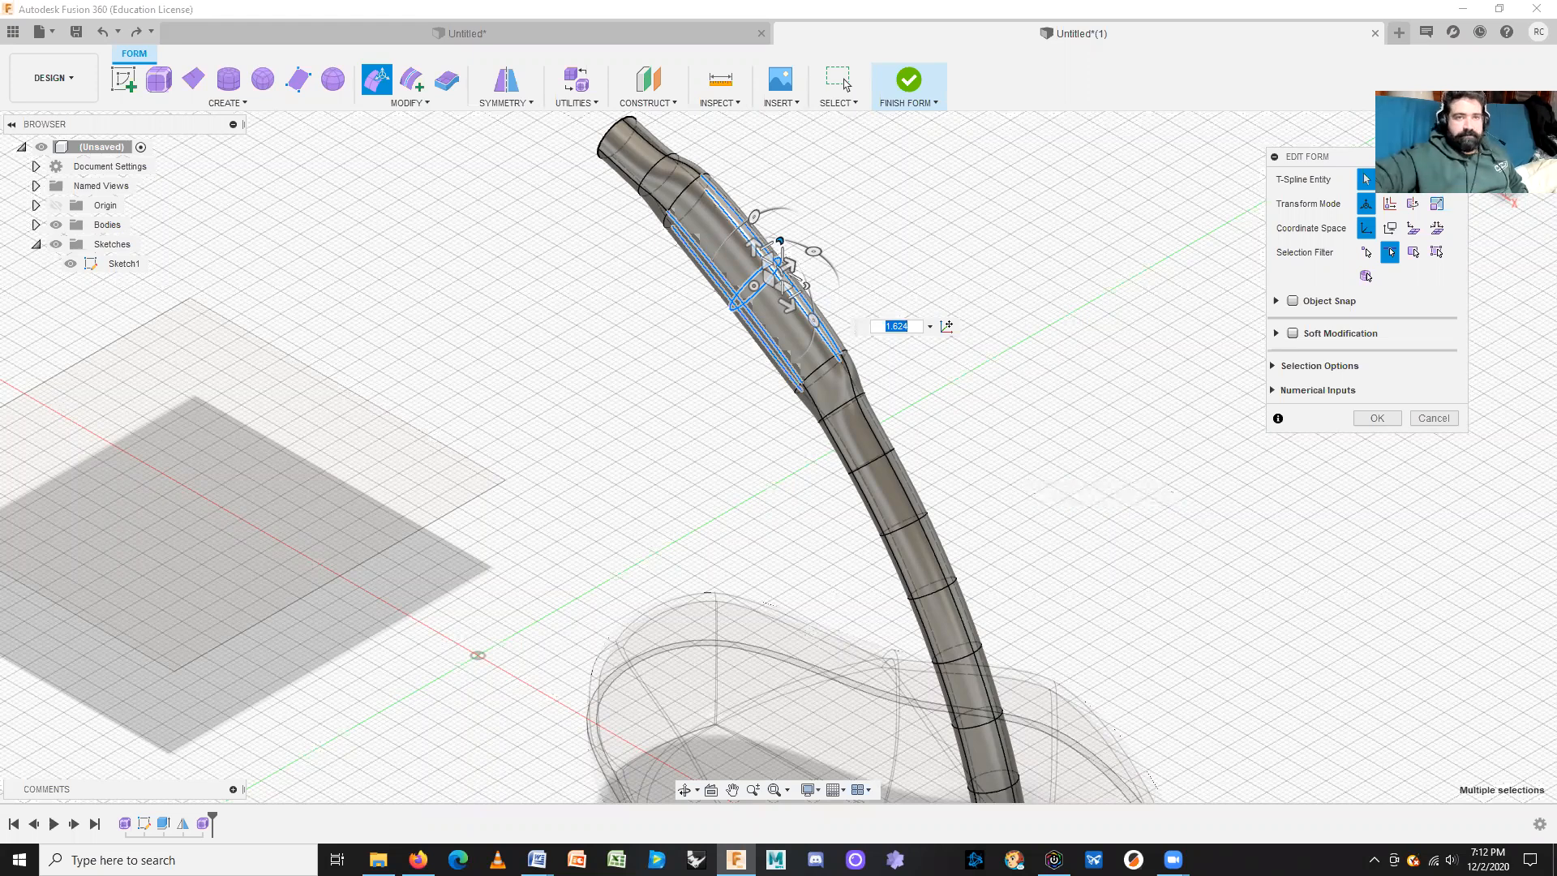
# Step: Inspect the stem from several angles and set the selection filter to faces only
pyautogui.moveTo(1040, 489); pyautogui.dragTo(896, 185, button='middle')
pyautogui.moveTo(847, 235); pyautogui.dragTo(886, 515, button='middle')
pyautogui.keyDown('shift'); pyautogui.moveTo(961, 458); pyautogui.dragTo(783, 468, button='middle'); pyautogui.keyUp('shift')
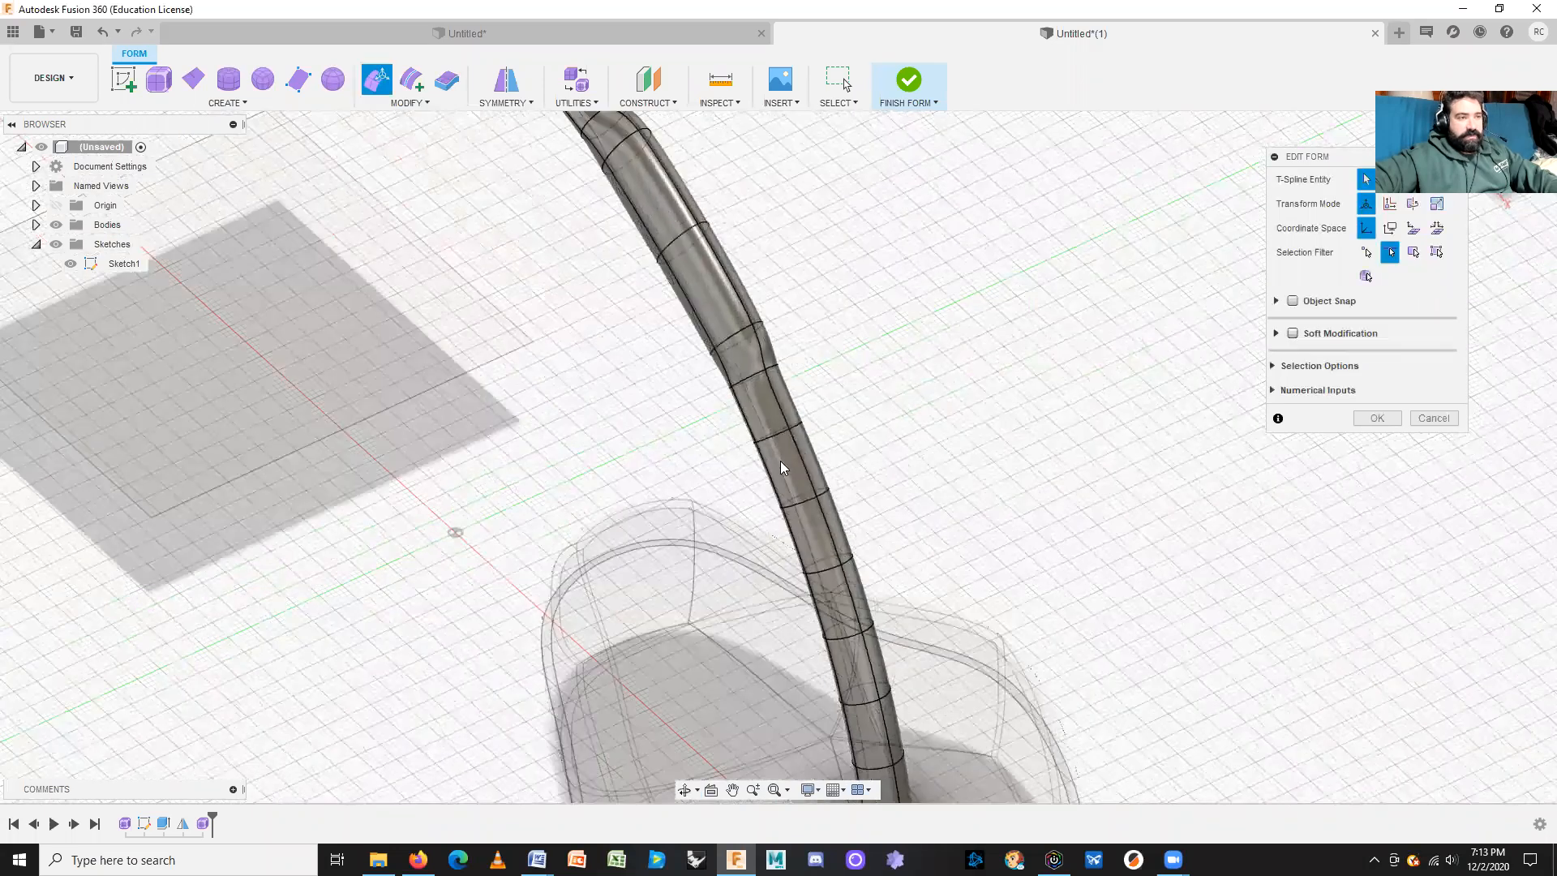
pyautogui.click(781, 463)
pyautogui.click(935, 454)
pyautogui.scroll(3, 783, 460)
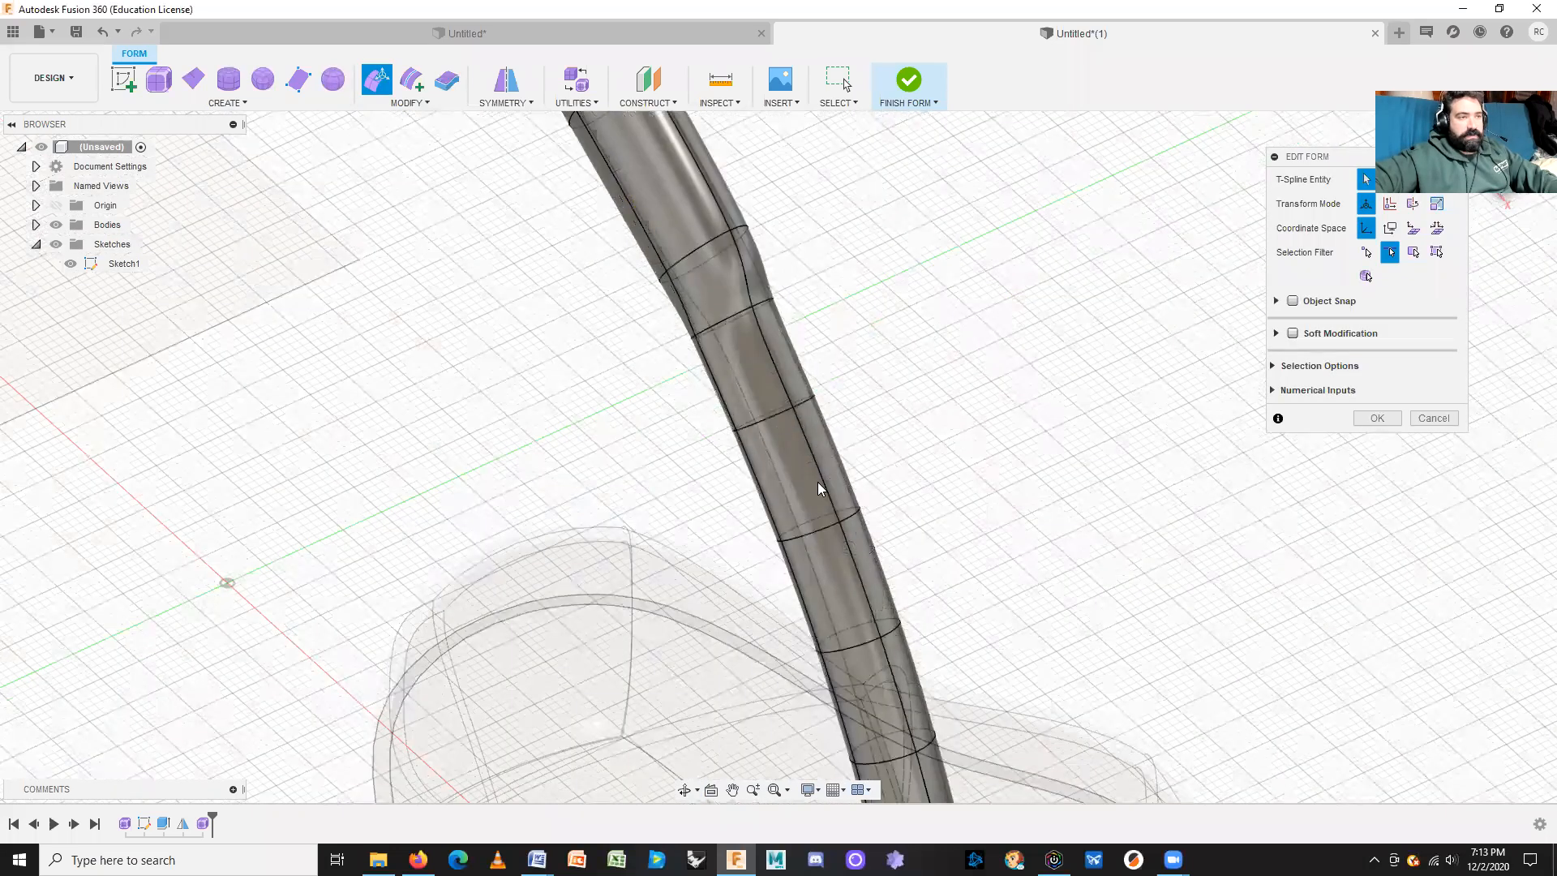
pyautogui.click(1415, 253)
# Step: Select two neighbouring stem faces at the bulge, testing and undoing a few bends
pyautogui.click(766, 497)
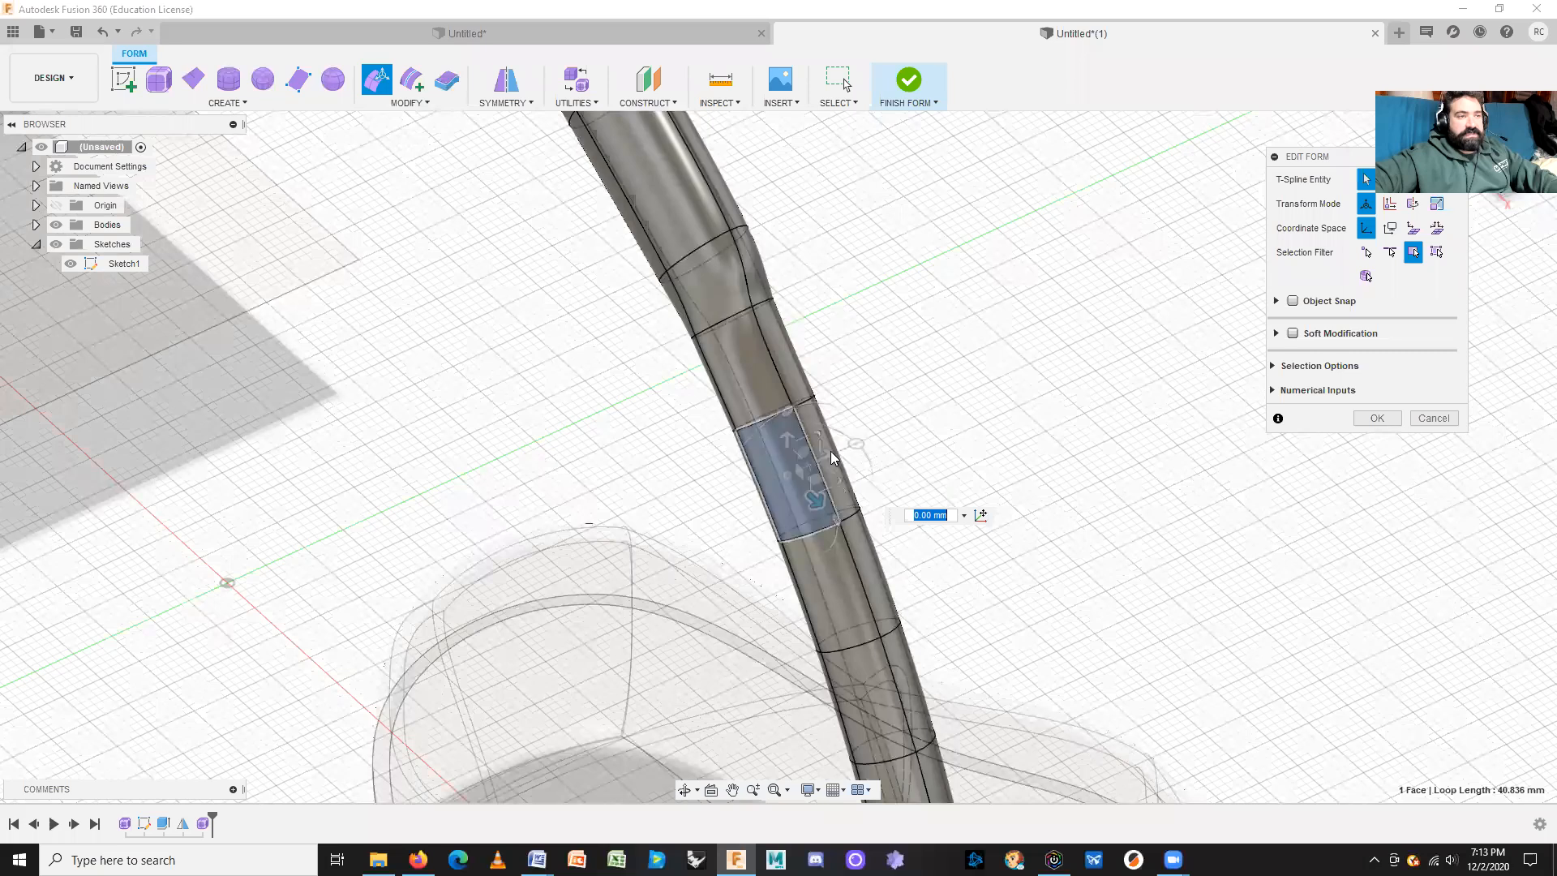
pyautogui.keyDown('shift'); pyautogui.click(821, 432); pyautogui.keyUp('shift')
pyautogui.keyDown('shift'); pyautogui.moveTo(1021, 570); pyautogui.dragTo(859, 560, button='middle'); pyautogui.keyUp('shift')
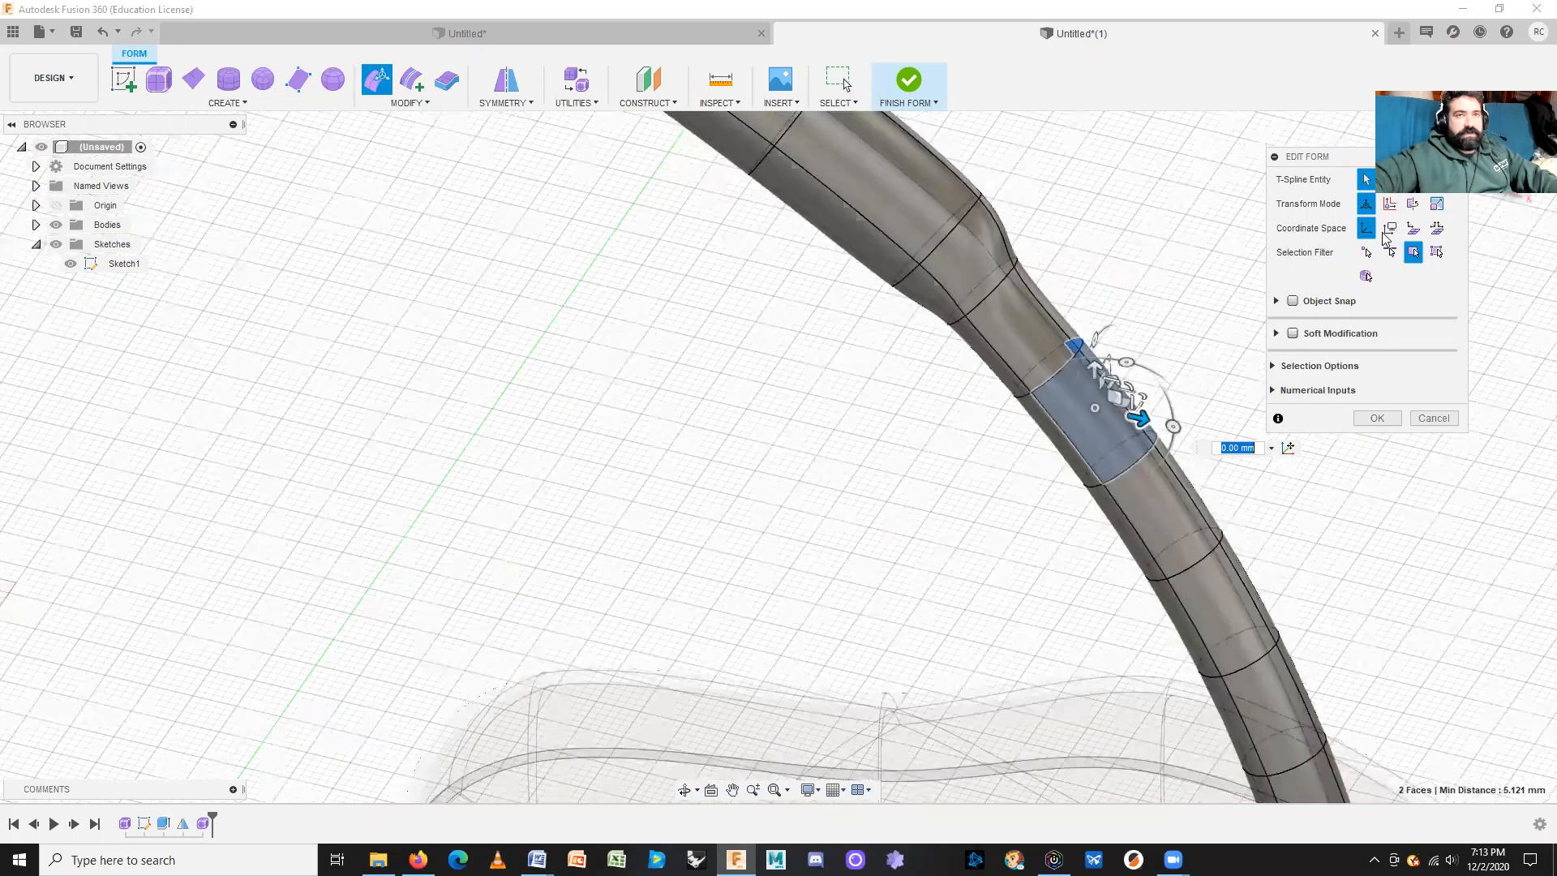
pyautogui.click(1509, 162)
pyautogui.moveTo(1111, 300); pyautogui.dragTo(704, 595, button='middle')
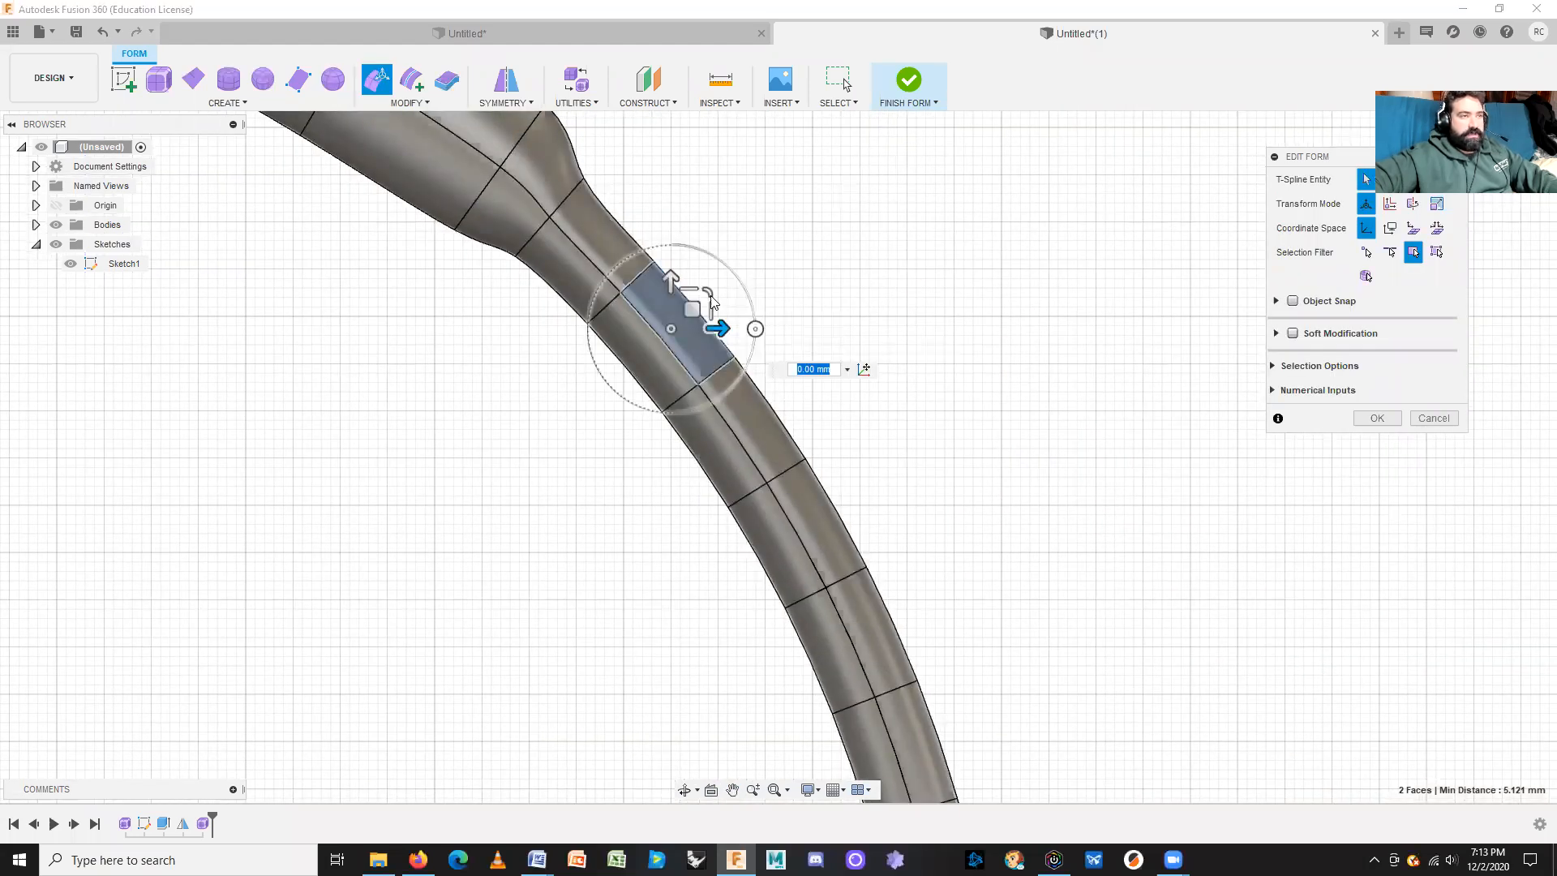
pyautogui.moveTo(718, 328); pyautogui.dragTo(870, 326)
pyautogui.hotkey('ctrl', 'z')
pyautogui.moveTo(668, 280); pyautogui.dragTo(669, 156)
pyautogui.hotkey('ctrl', 'z')
pyautogui.moveTo(693, 310); pyautogui.dragTo(898, 219)
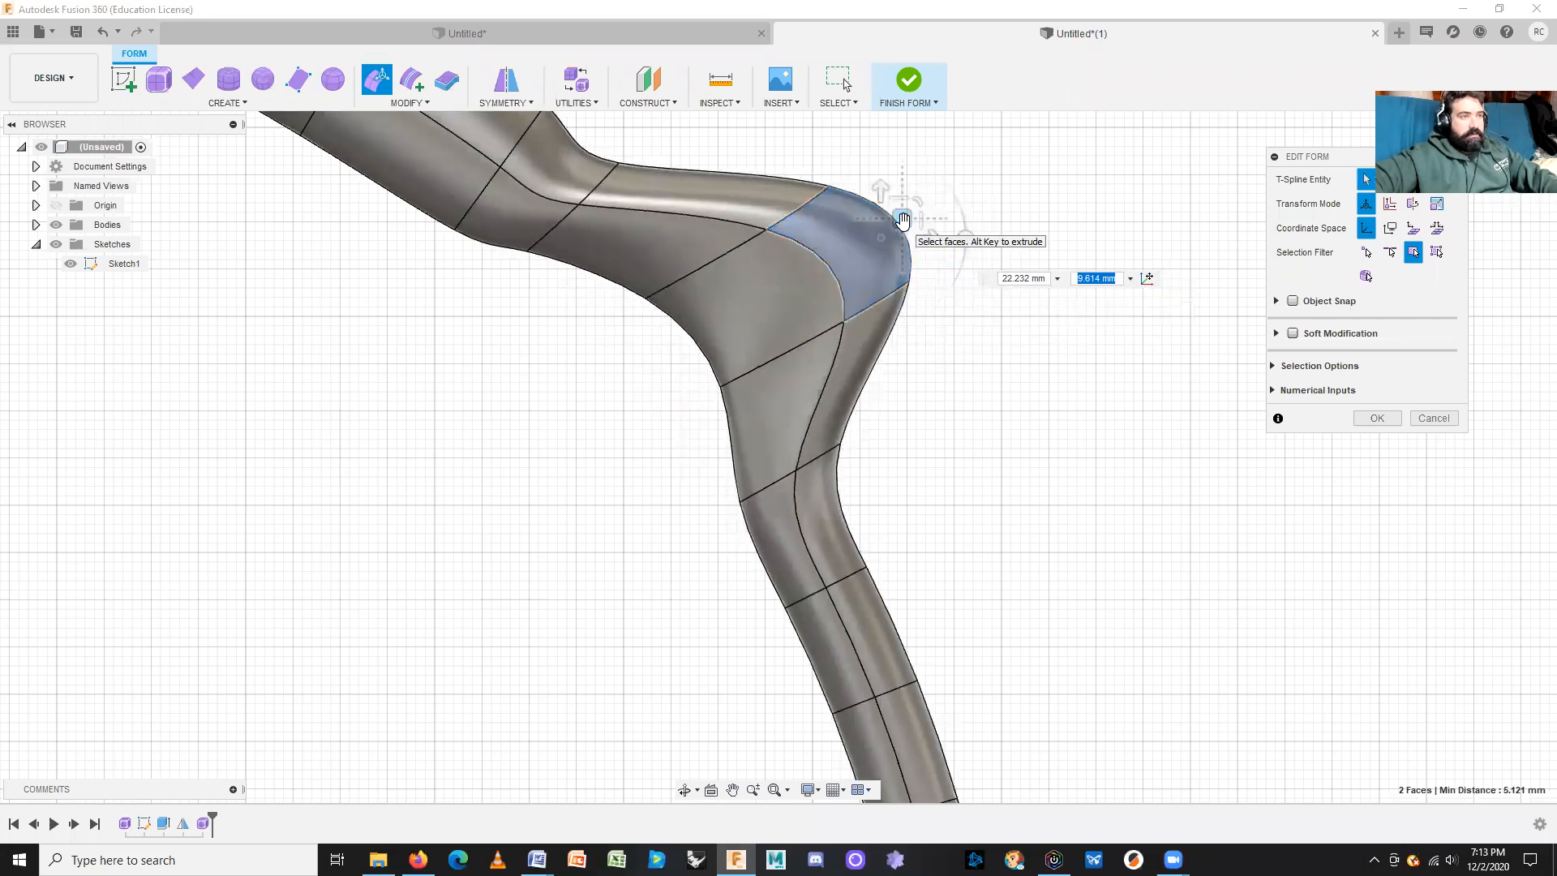
pyautogui.hotkey('ctrl', 'z')
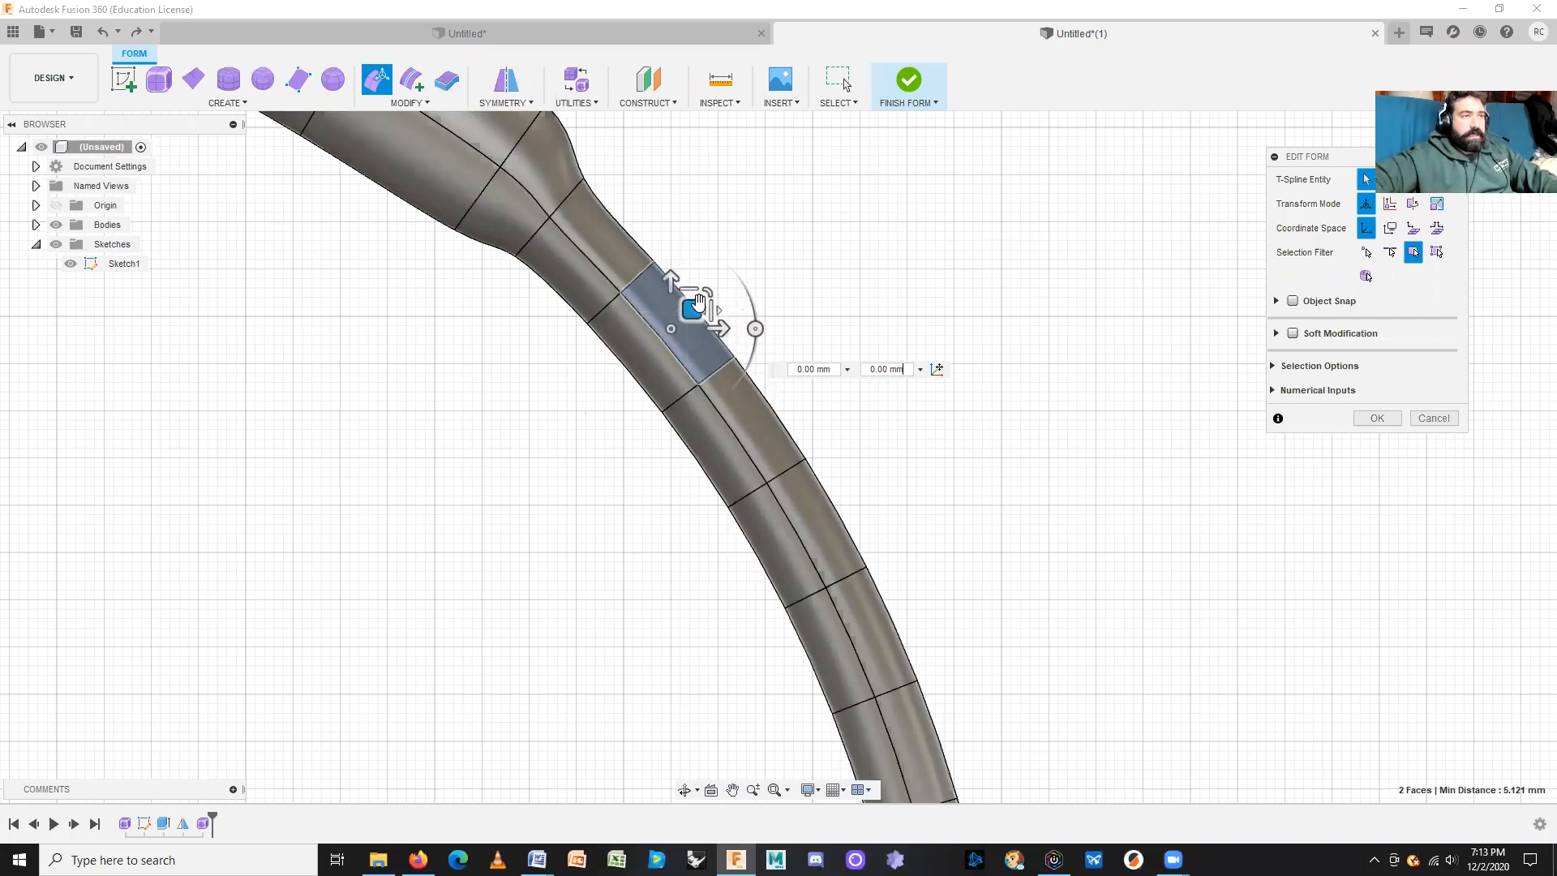
# Step: Extrude the two faces into a long tapered branch reaching up and right, and finish the edit
pyautogui.moveTo(694, 305); pyautogui.dragTo(899, 157)
pyautogui.moveTo(905, 214); pyautogui.dragTo(791, 431, button='middle')
pyautogui.moveTo(783, 375); pyautogui.dragTo(938, 265)
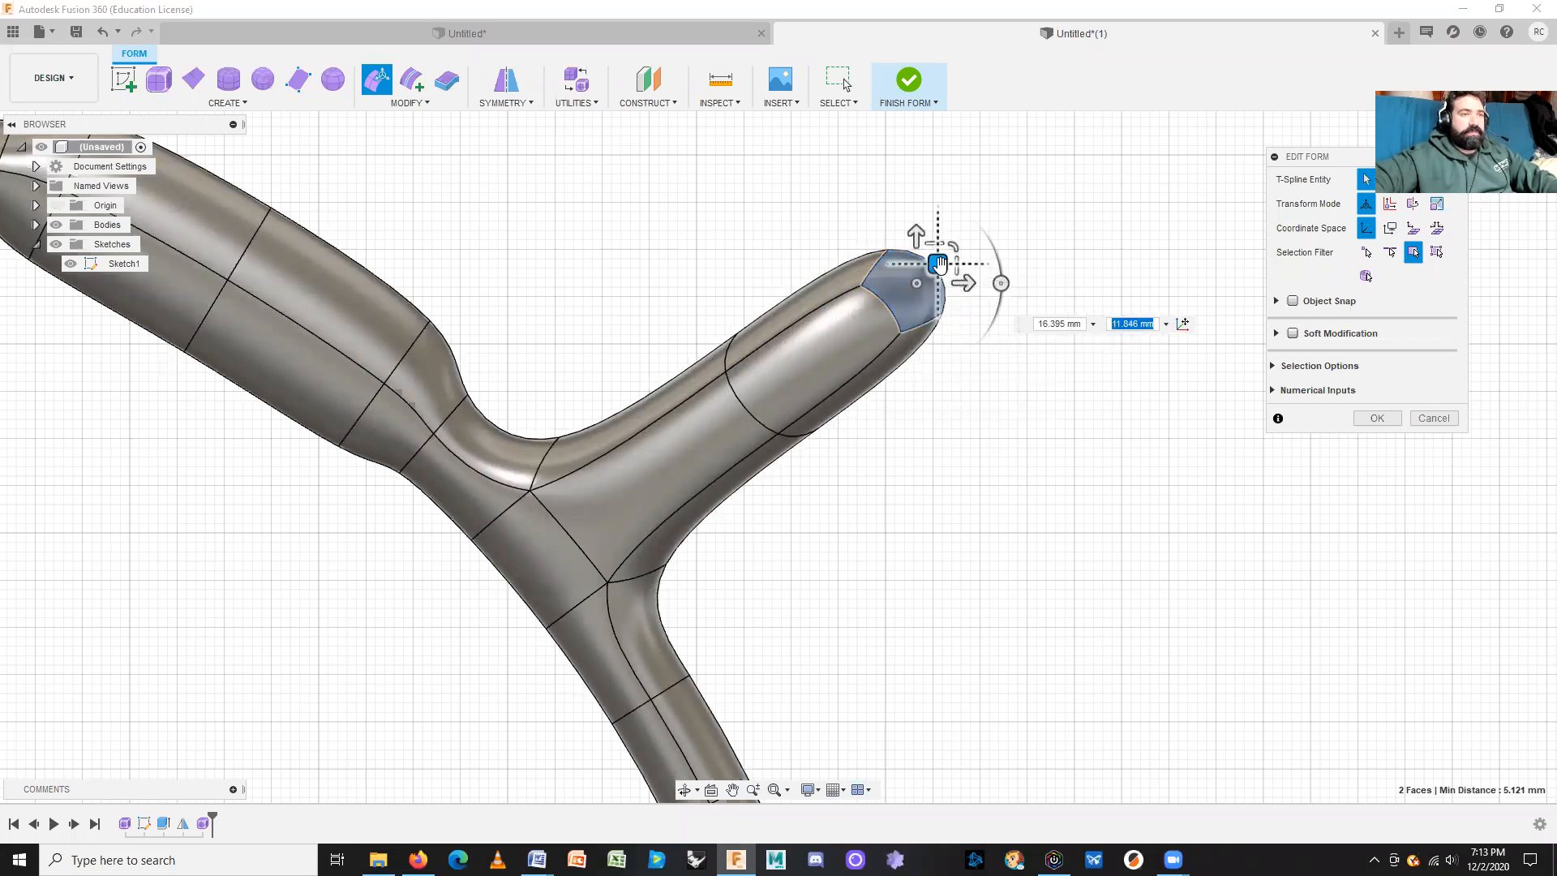
pyautogui.moveTo(938, 265); pyautogui.dragTo(1073, 172)
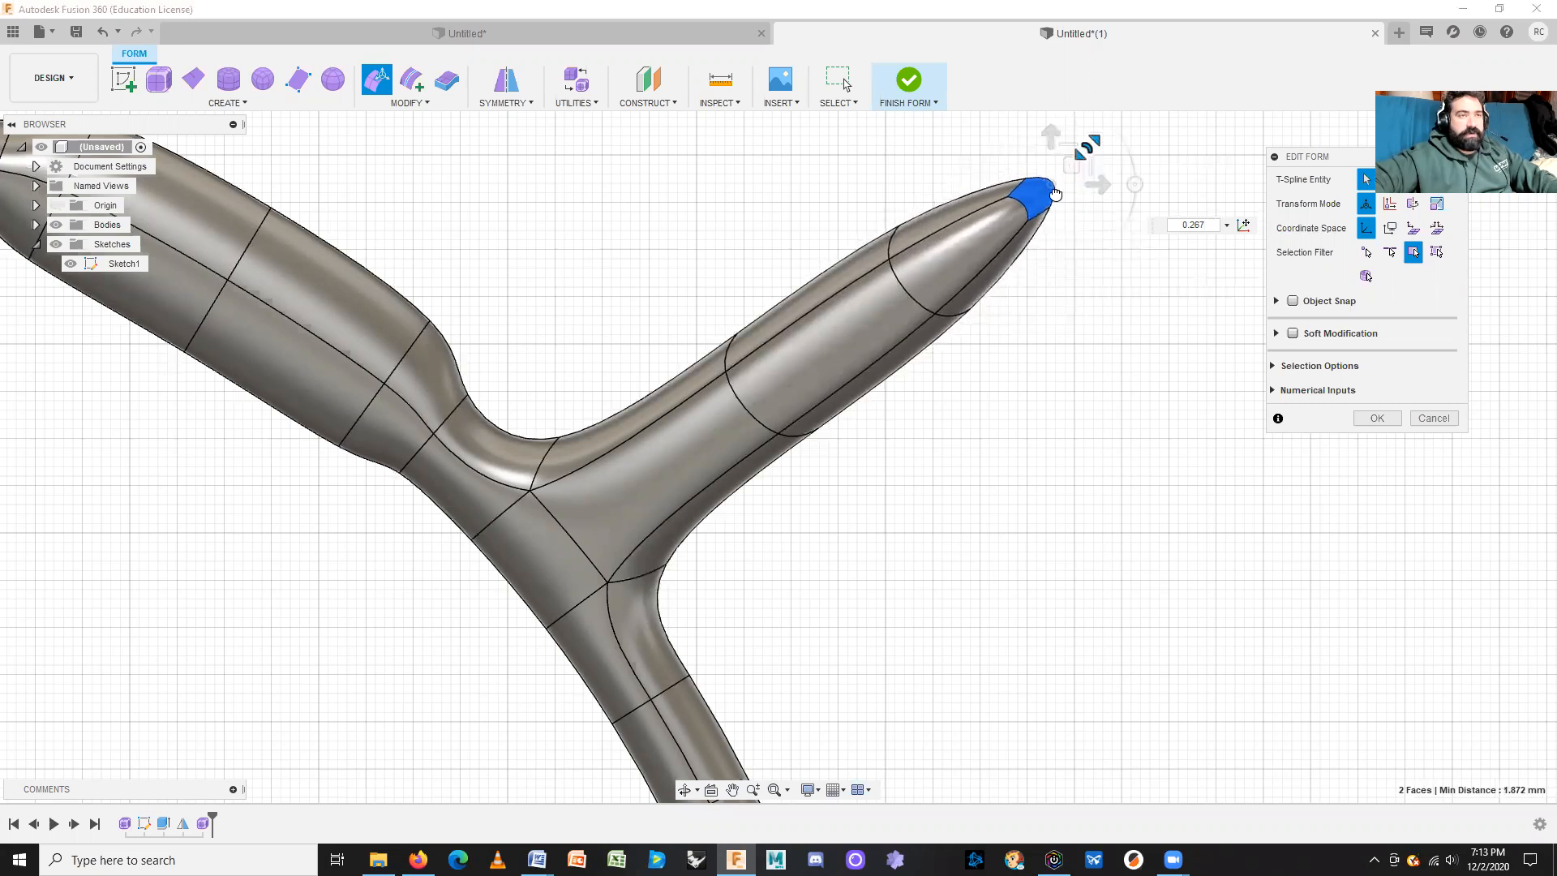
pyautogui.keyDown('shift'); pyautogui.moveTo(1088, 330); pyautogui.dragTo(1062, 376, button='middle'); pyautogui.keyUp('shift')
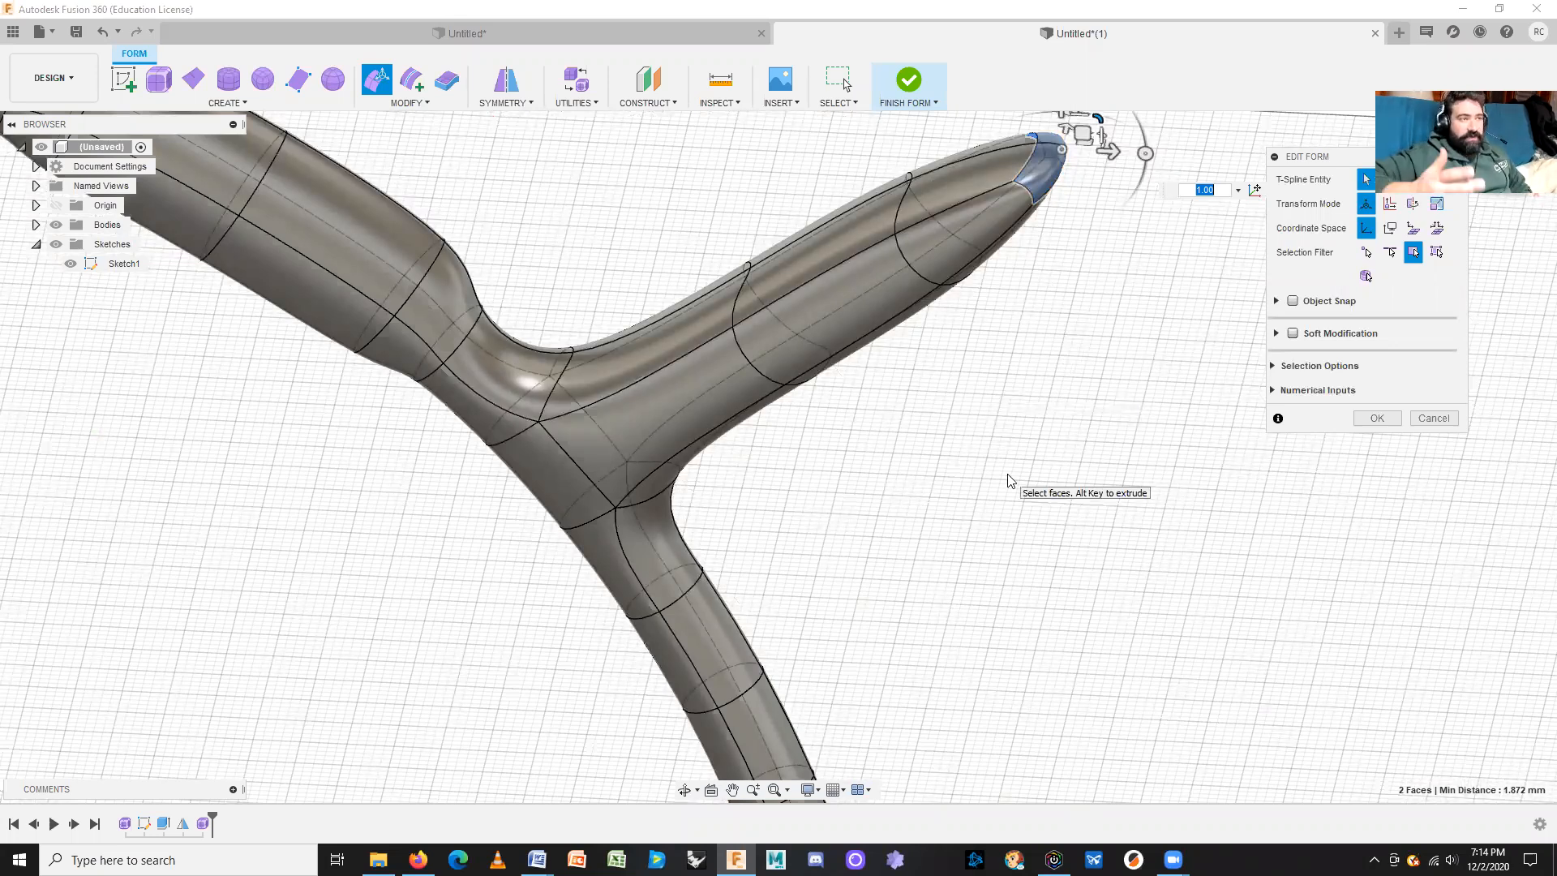
pyautogui.press('BackSpace')
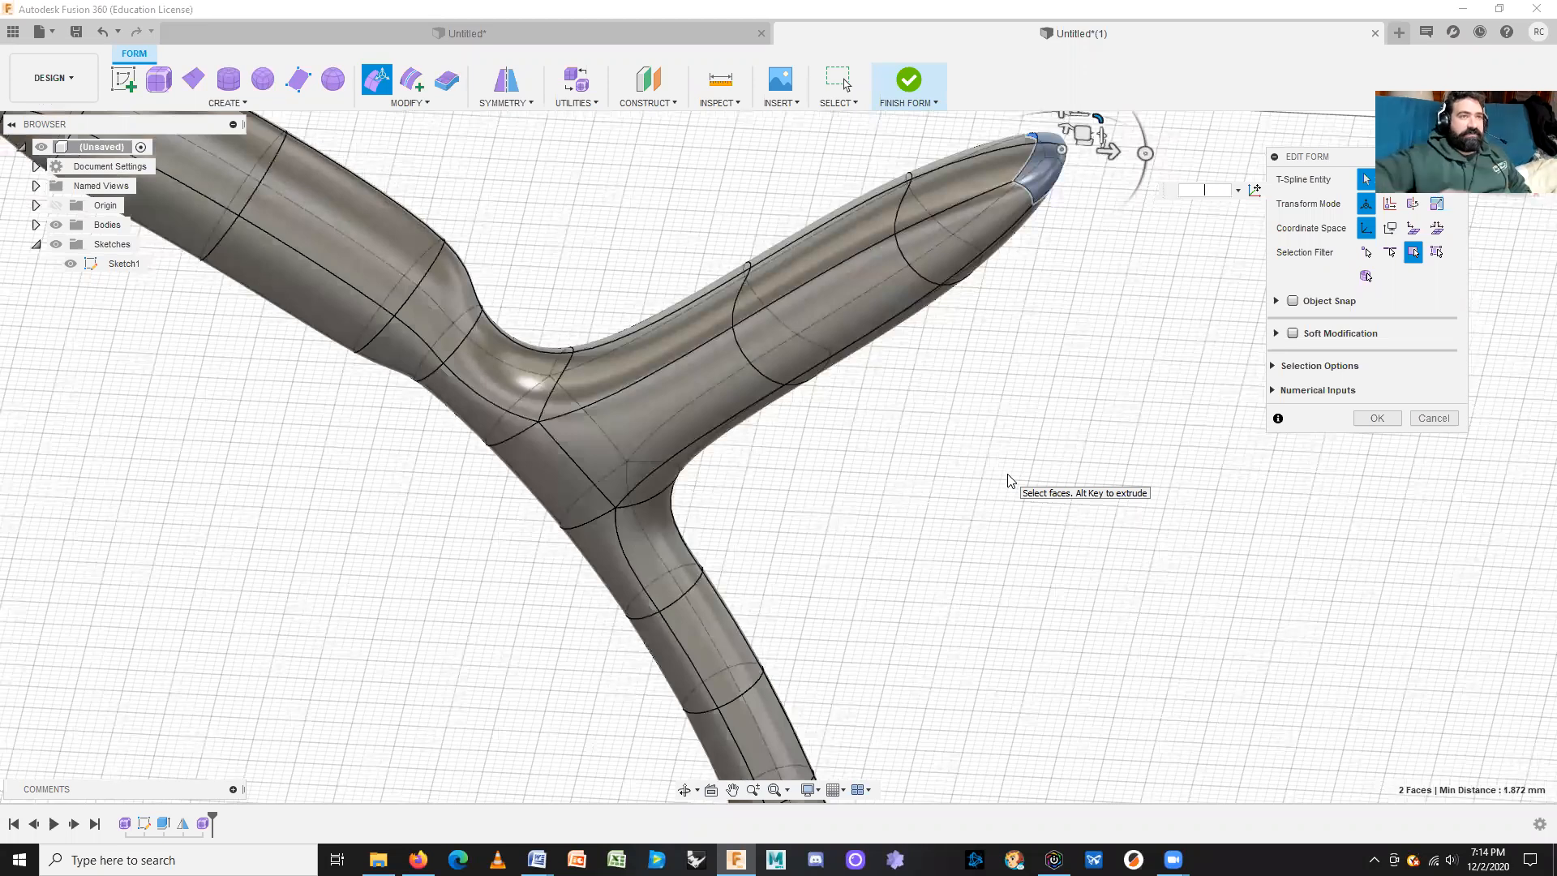
pyautogui.click(1381, 422)
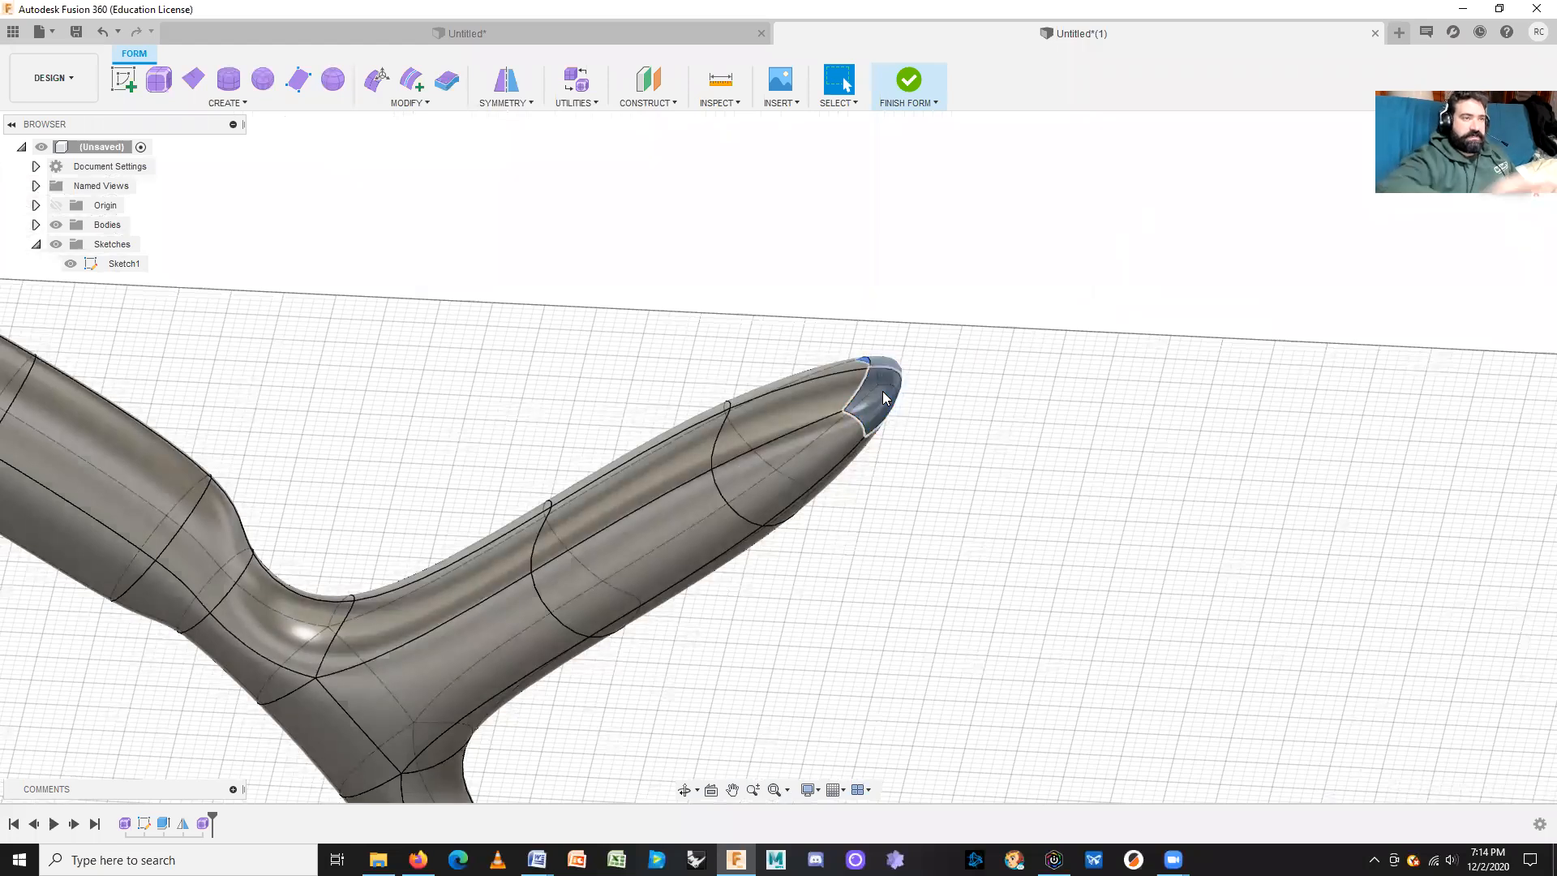
# Step: Delete the branch's tip faces to leave an open mouth, then bring up the Modify tools
pyautogui.press('Delete')
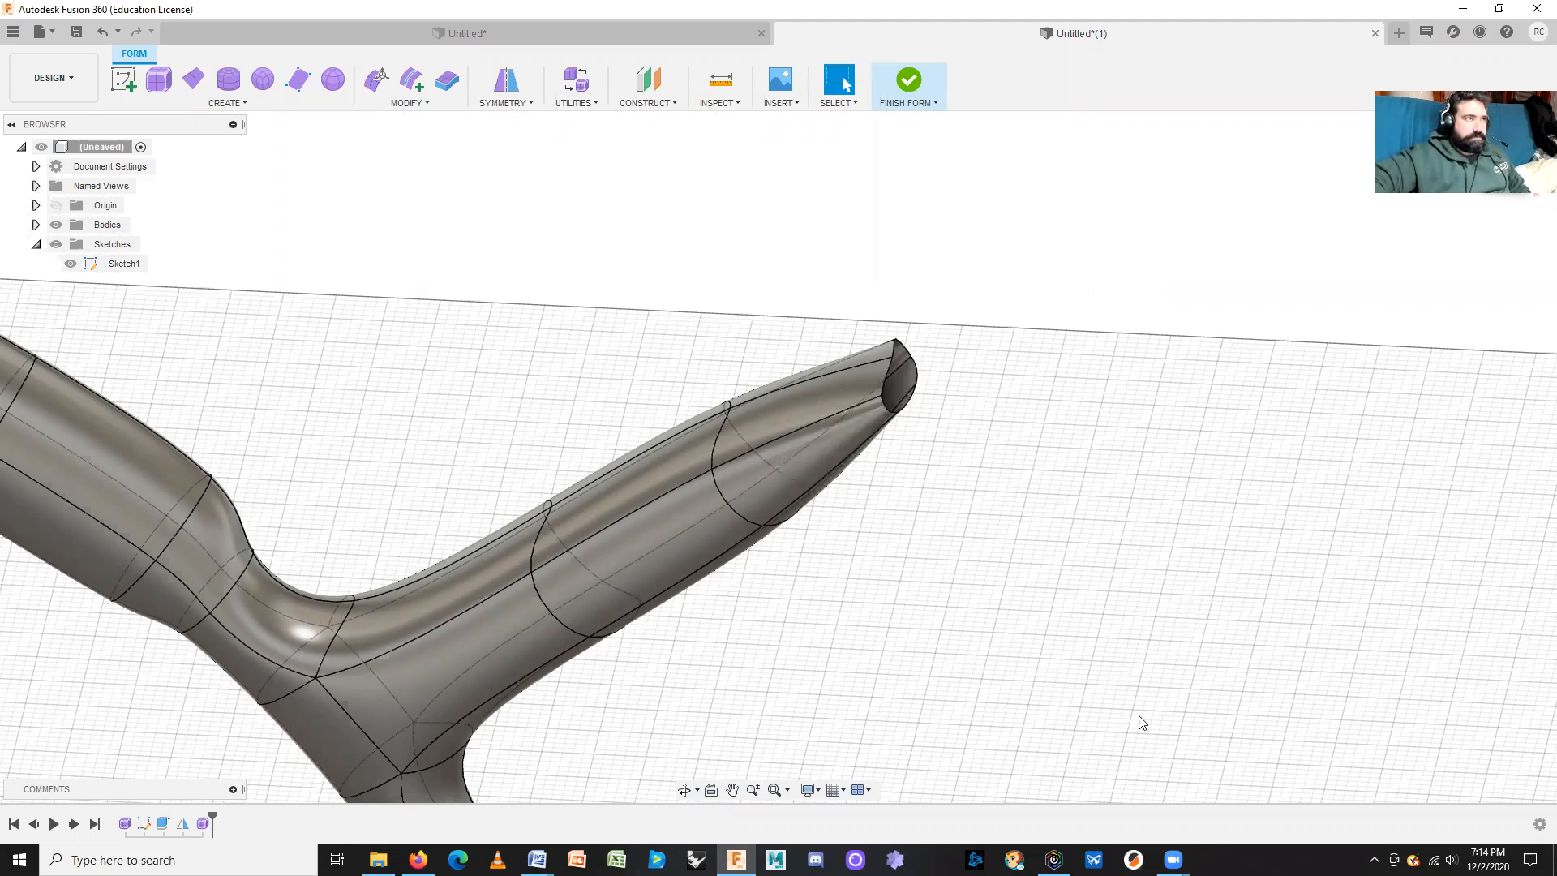
pyautogui.moveTo(778, 606); pyautogui.dragTo(844, 536, button='middle')
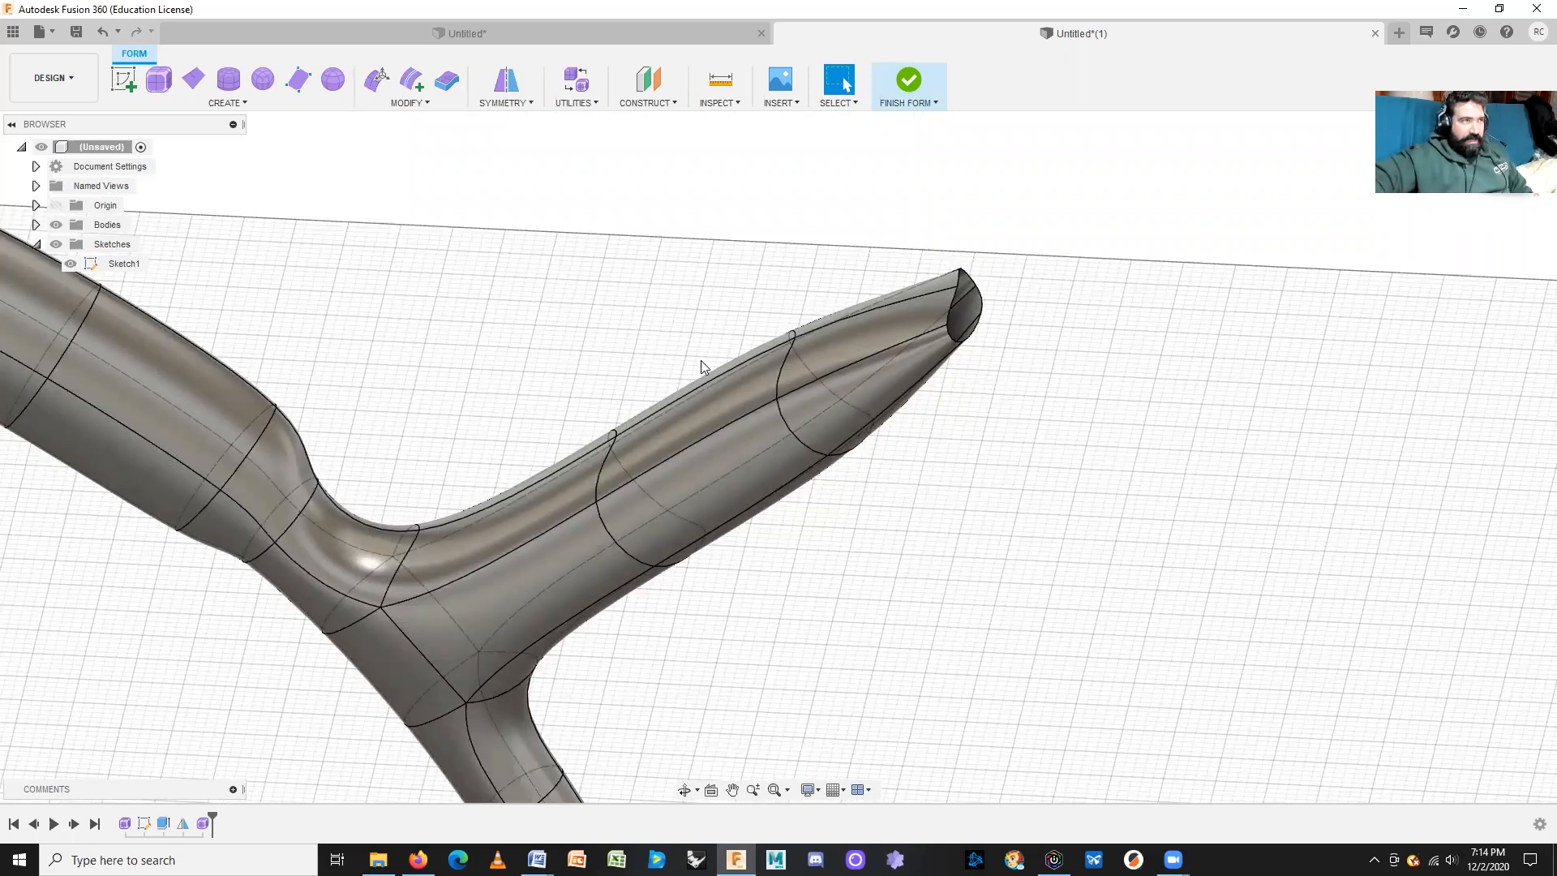
pyautogui.click(575, 105)
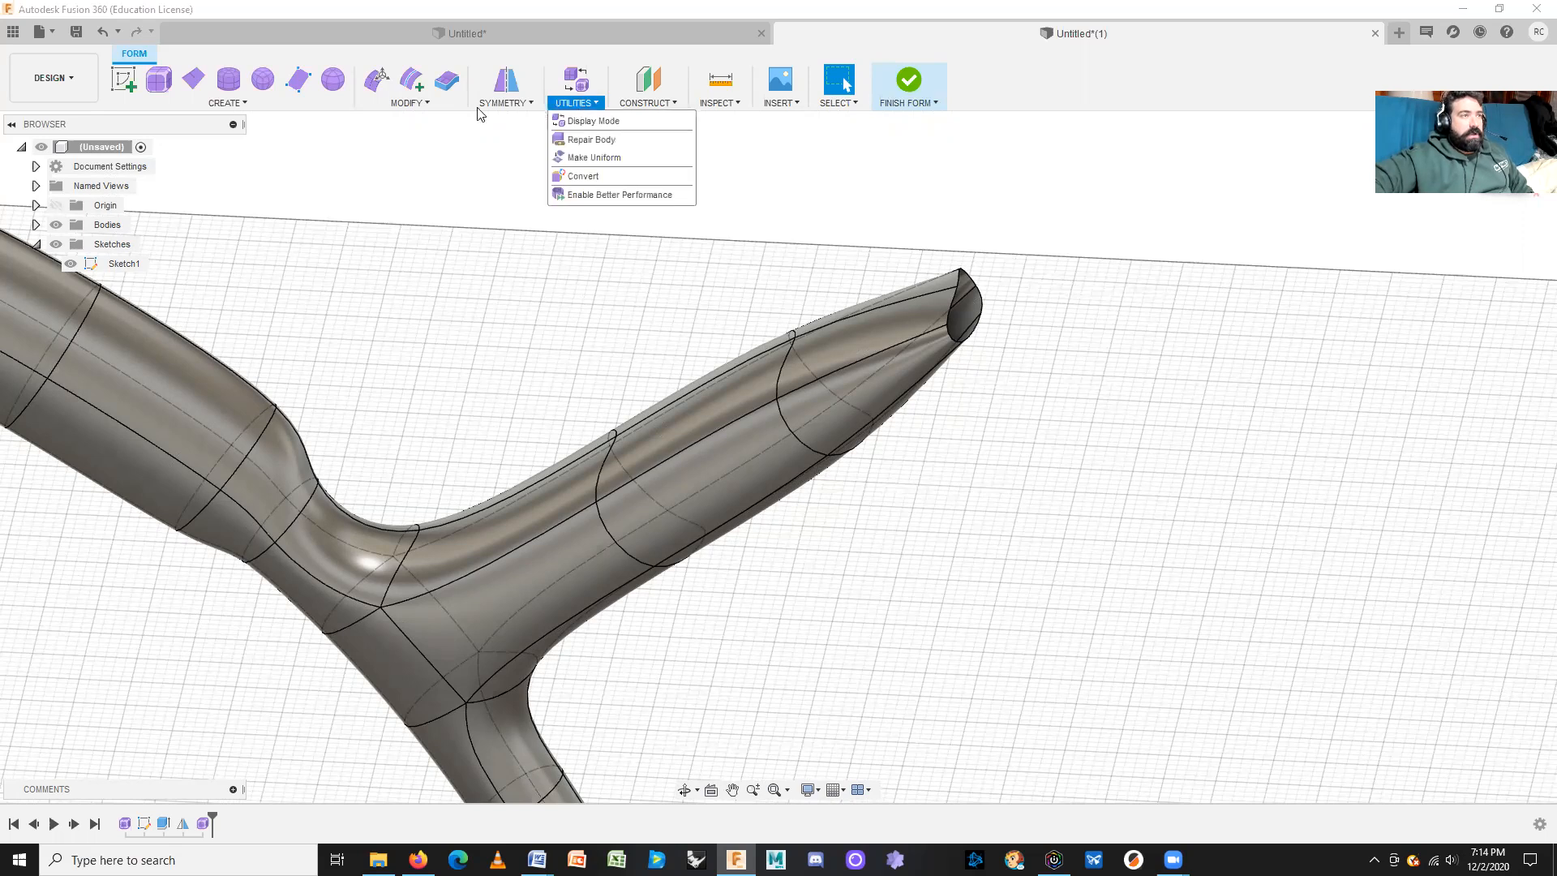
pyautogui.click(408, 104)
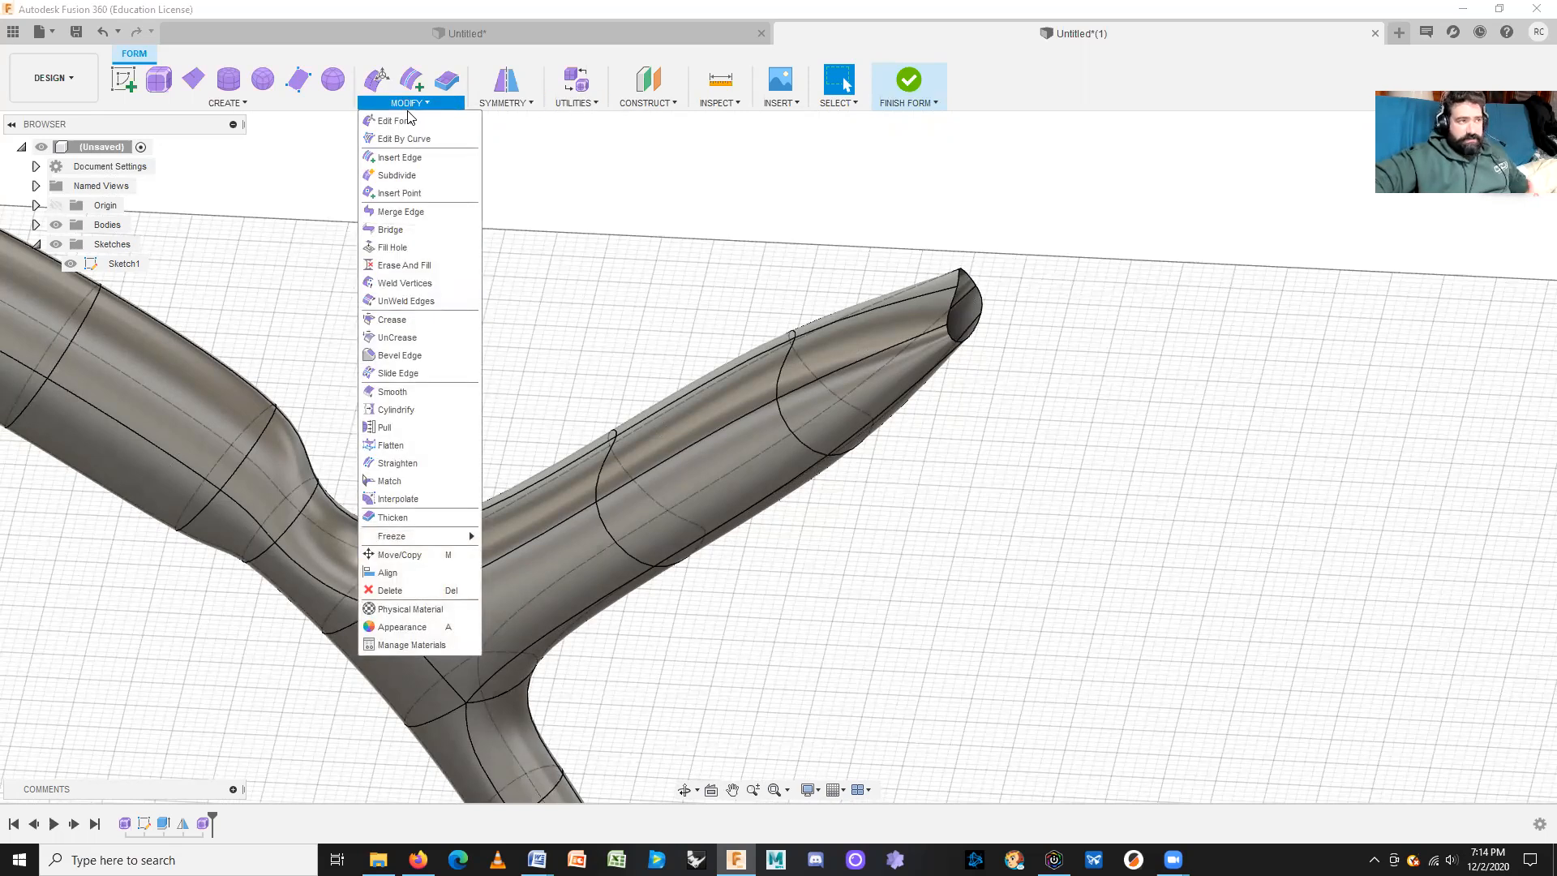
# Step: Apply Cylindrify to the faces along the branch's nose to round it into a tube
pyautogui.click(395, 410)
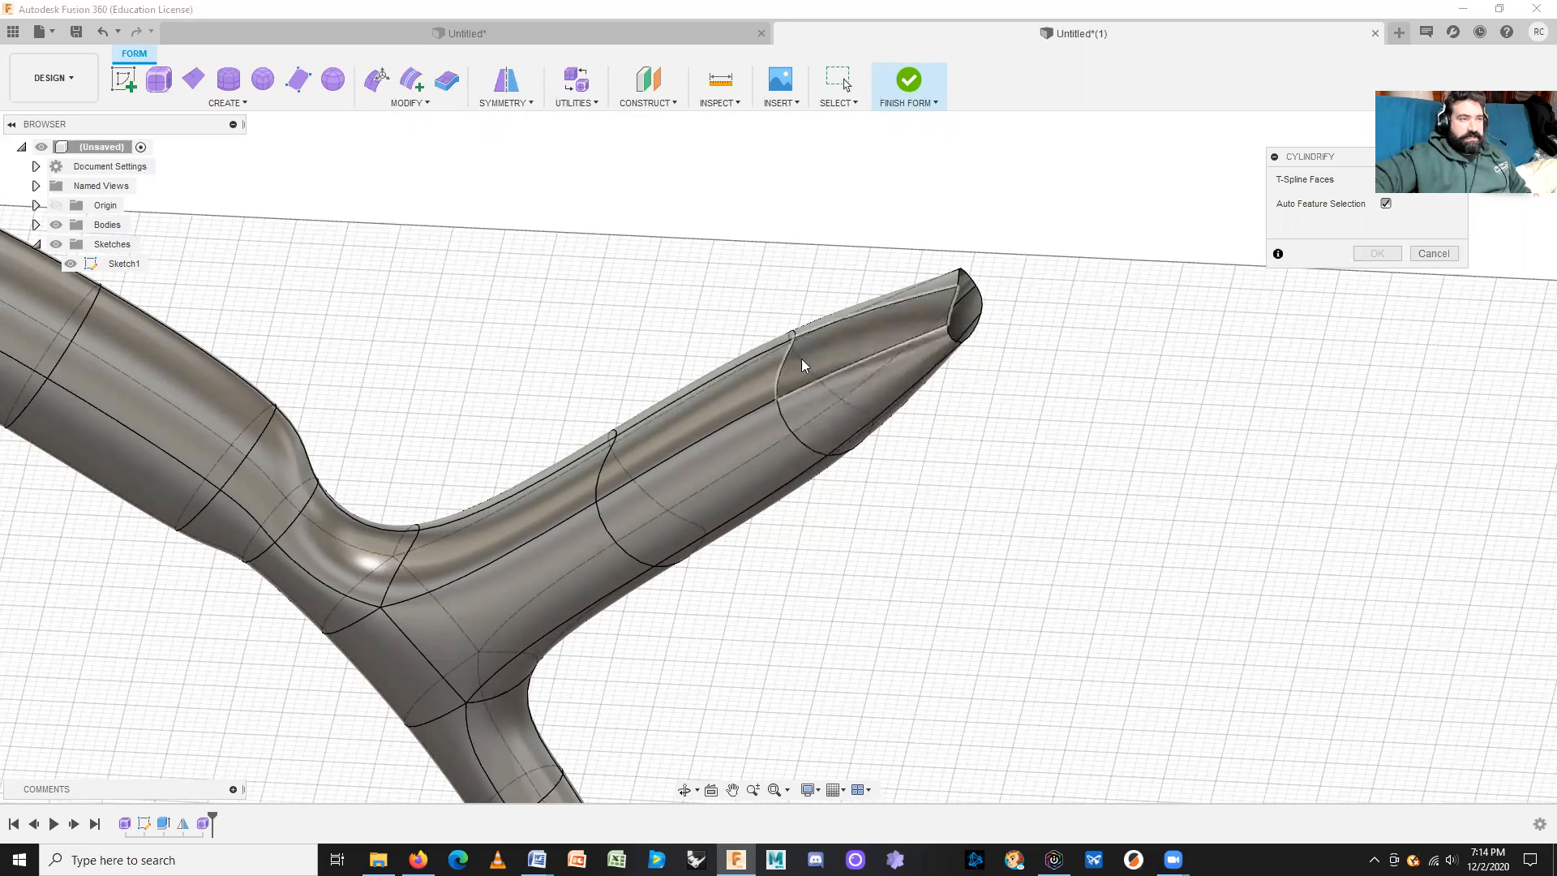
pyautogui.keyDown('shift'); pyautogui.moveTo(1341, 319); pyautogui.dragTo(1014, 314, button='middle'); pyautogui.keyUp('shift')
pyautogui.moveTo(1037, 247); pyautogui.dragTo(694, 605)
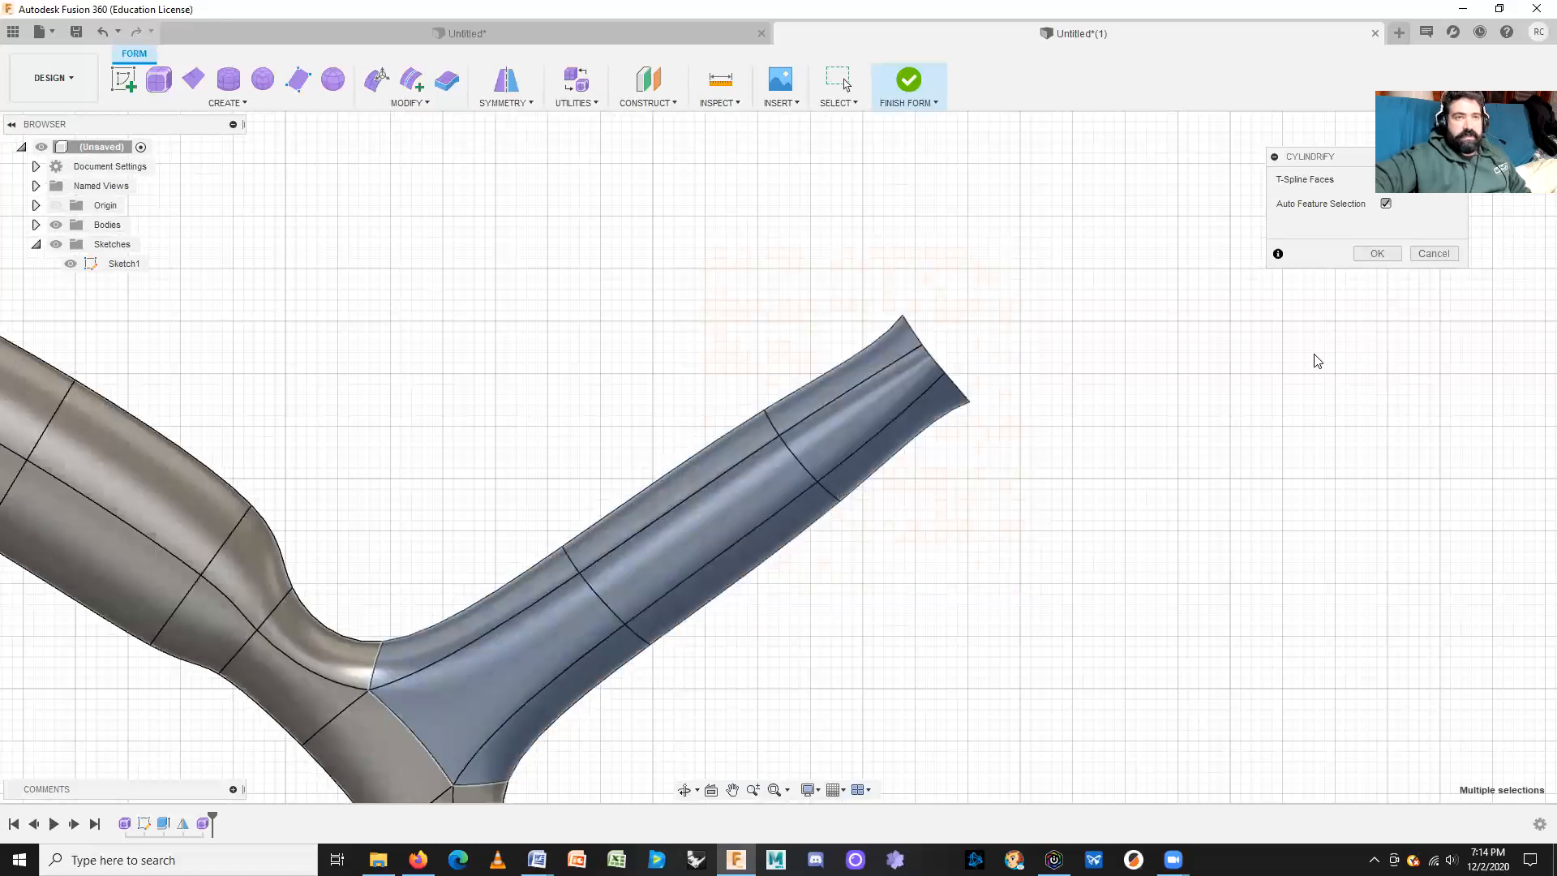
pyautogui.keyDown('shift'); pyautogui.moveTo(1140, 477); pyautogui.dragTo(887, 528, button='middle'); pyautogui.keyUp('shift')
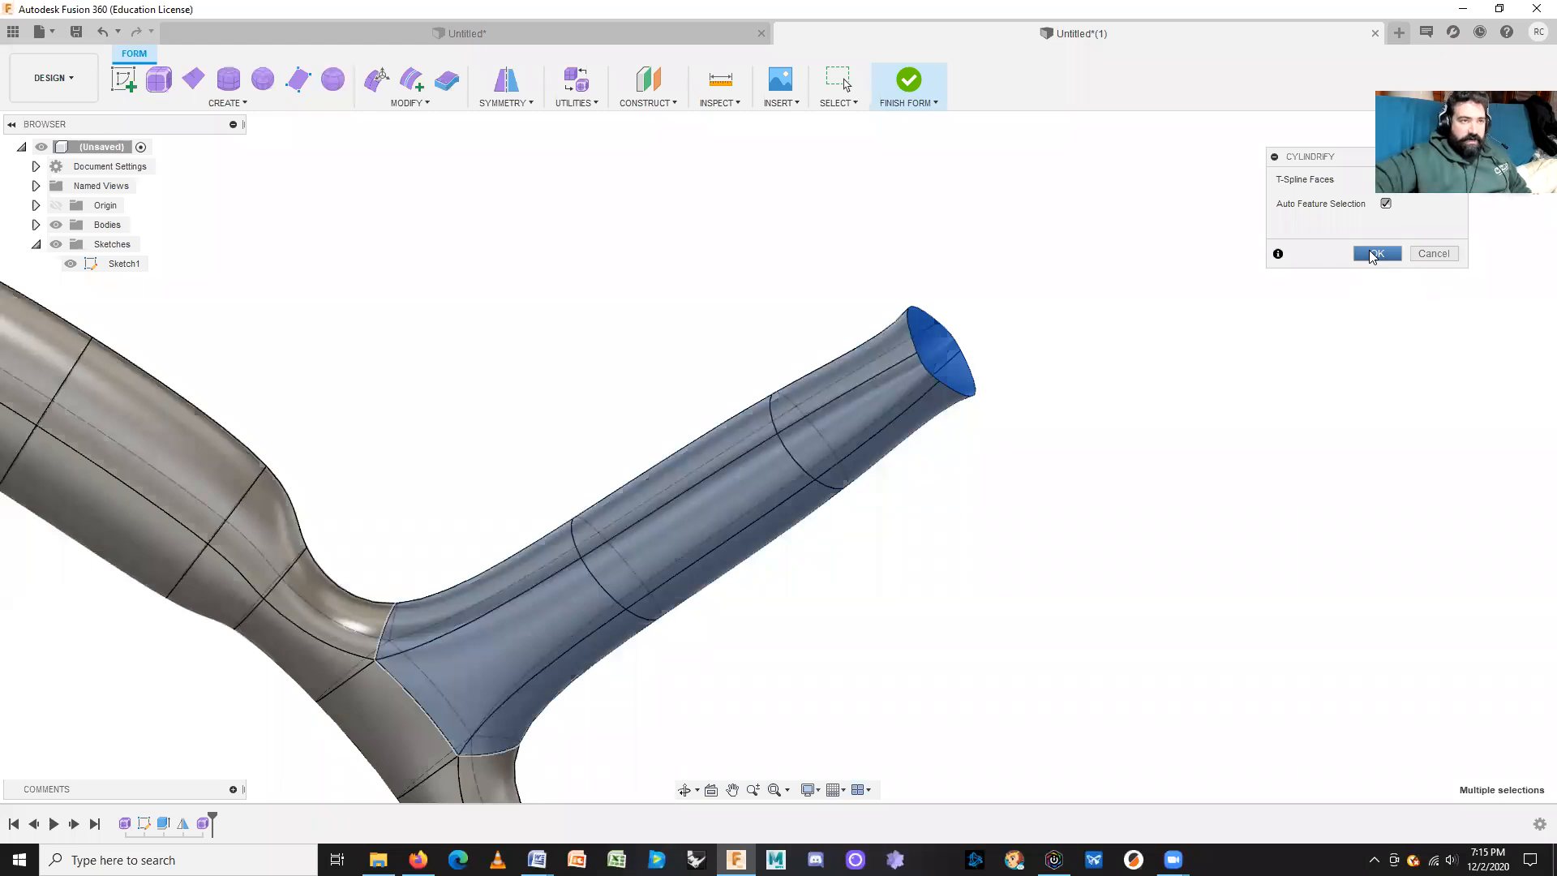
pyautogui.click(1372, 254)
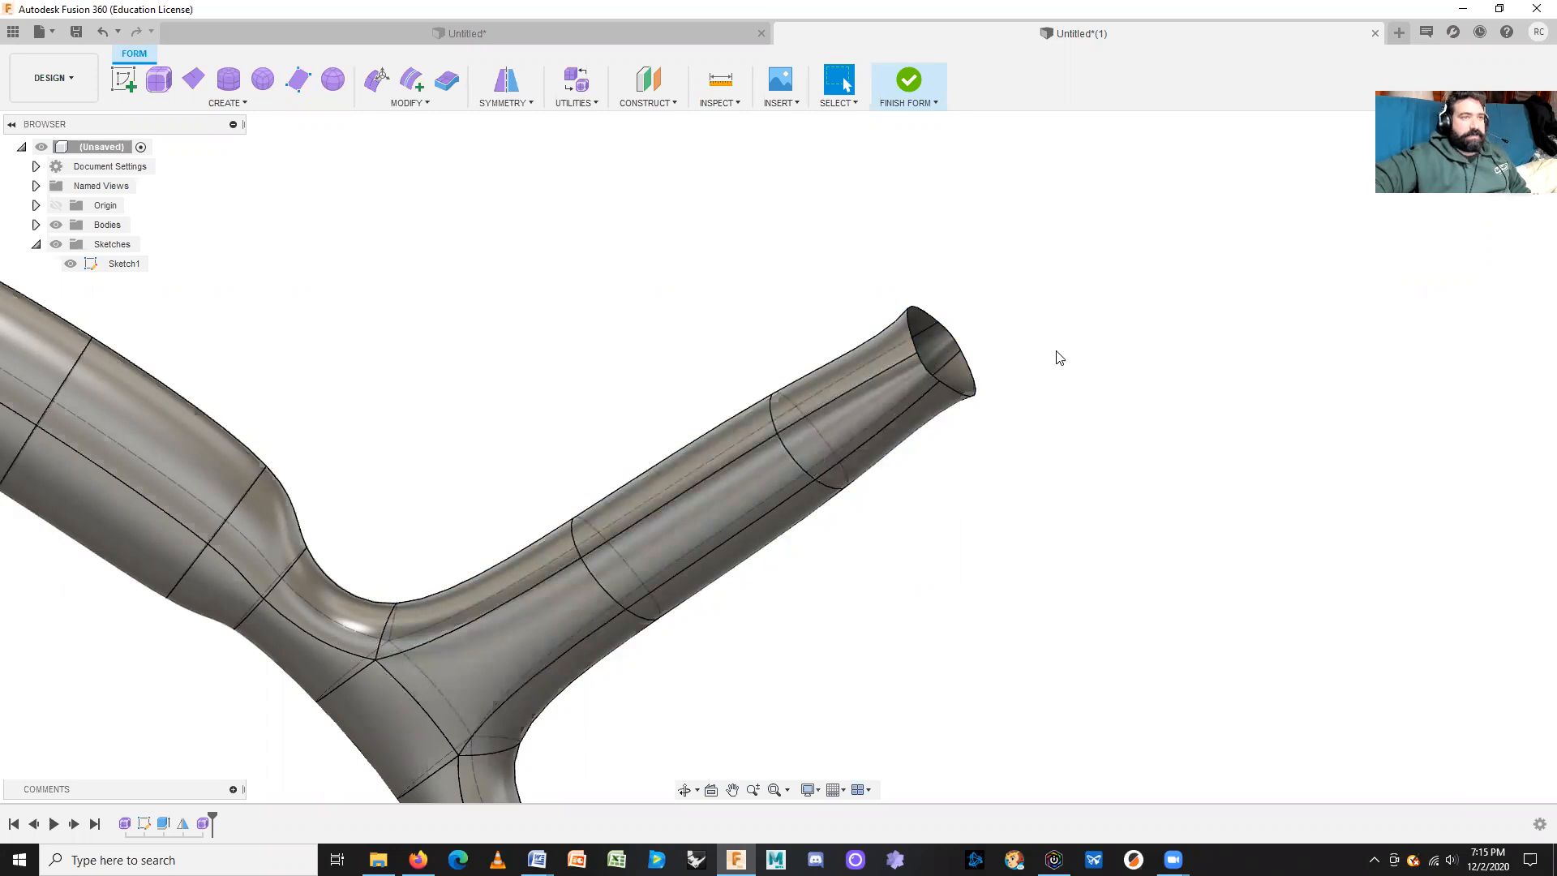
# Step: In Edit Form with the edge filter, select the edge loop around the branch's open end
pyautogui.keyDown('shift'); pyautogui.moveTo(1040, 376); pyautogui.dragTo(1015, 384, button='middle'); pyautogui.keyUp('shift')
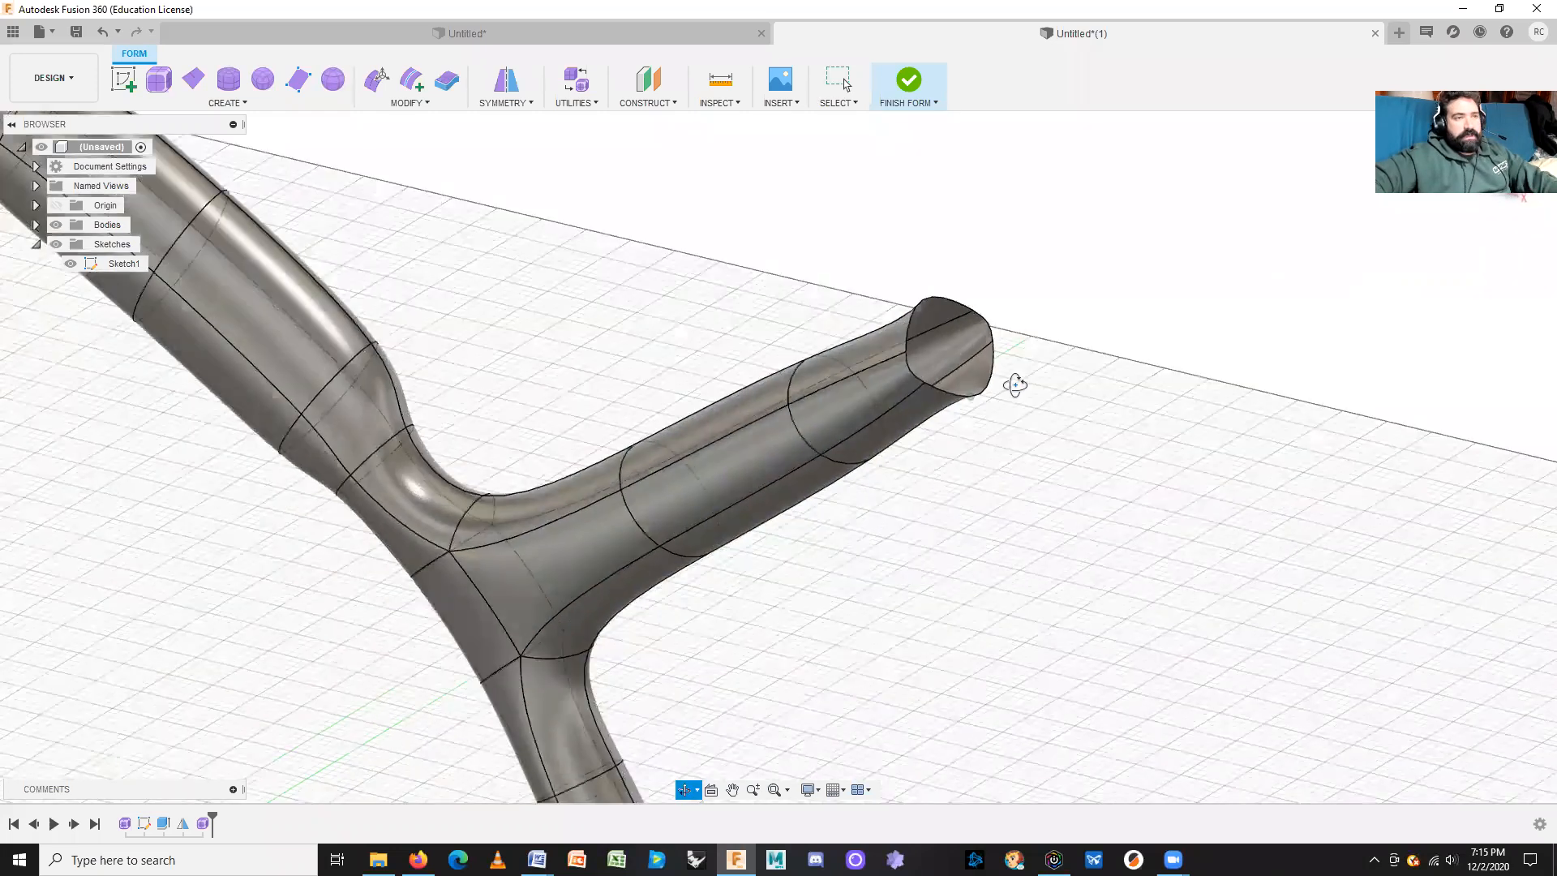
pyautogui.click(379, 81)
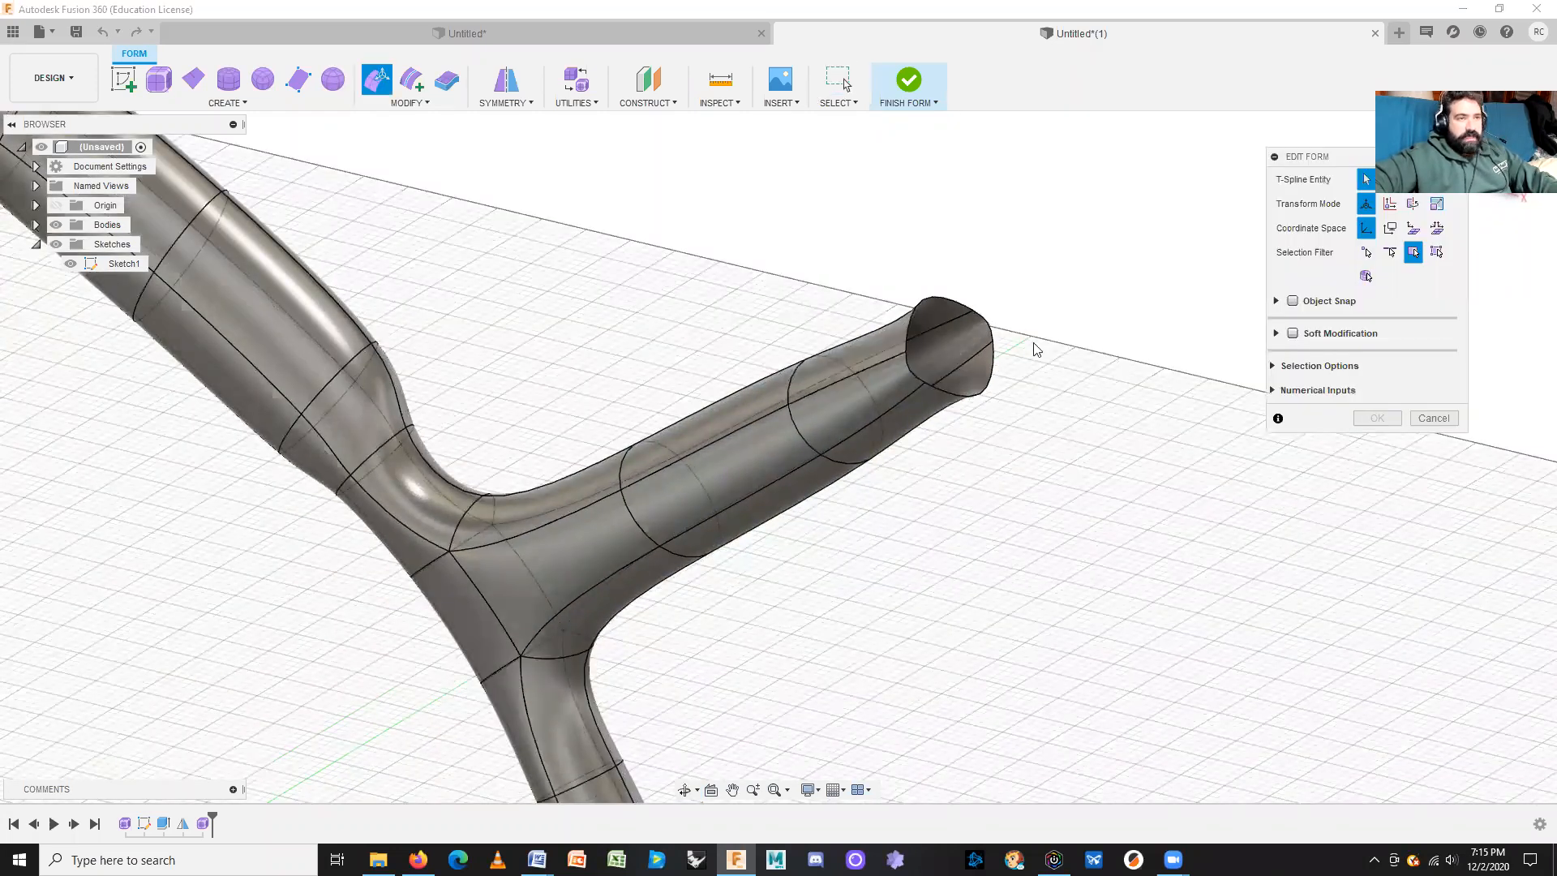
pyautogui.click(1390, 252)
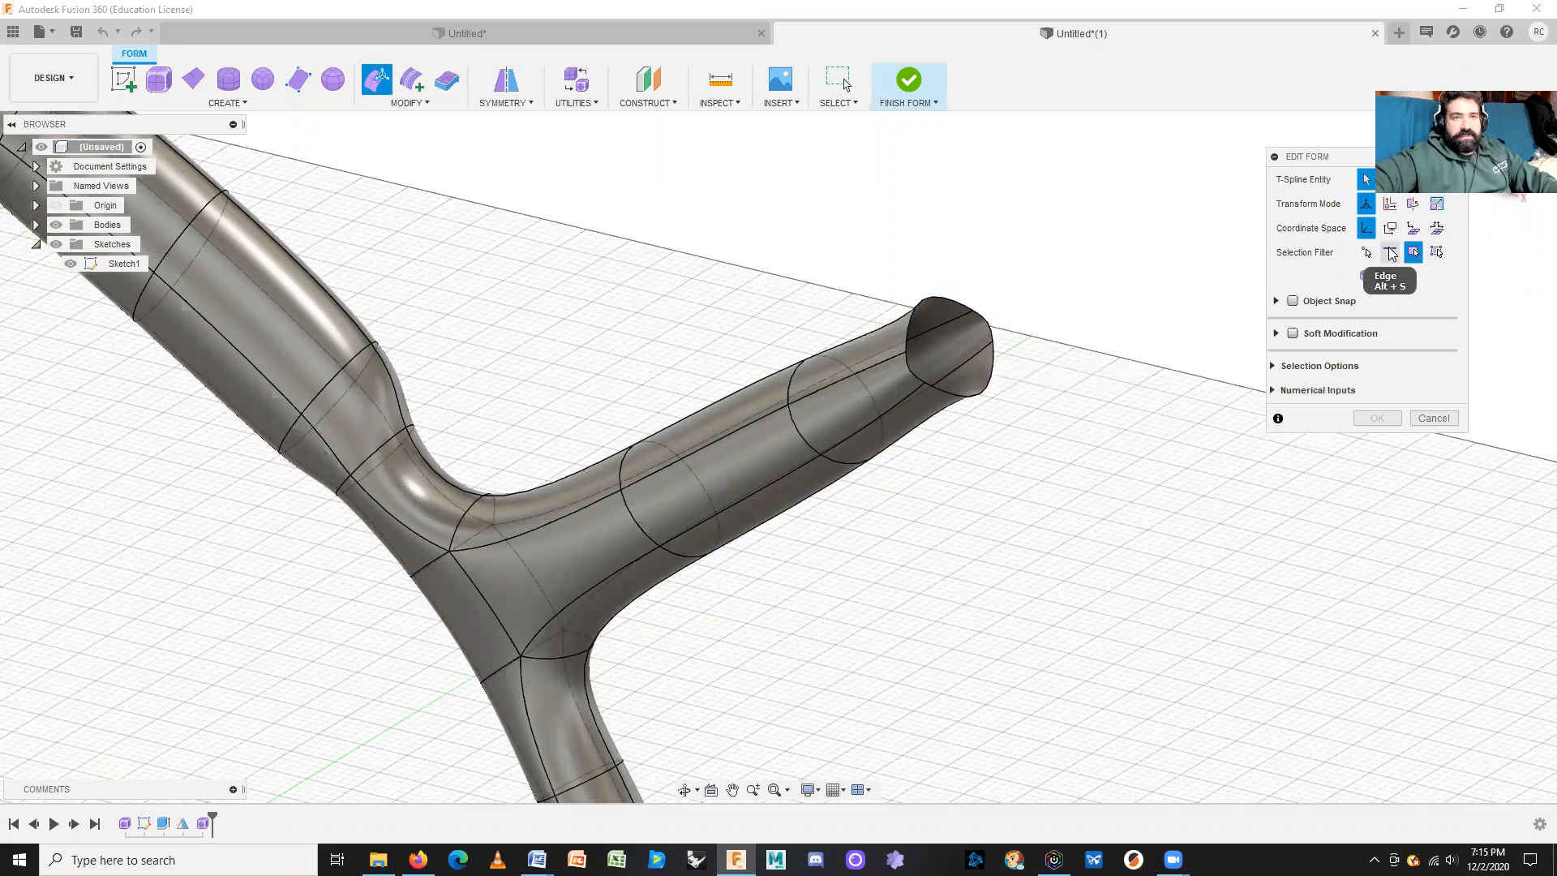
pyautogui.doubleClick(993, 362)
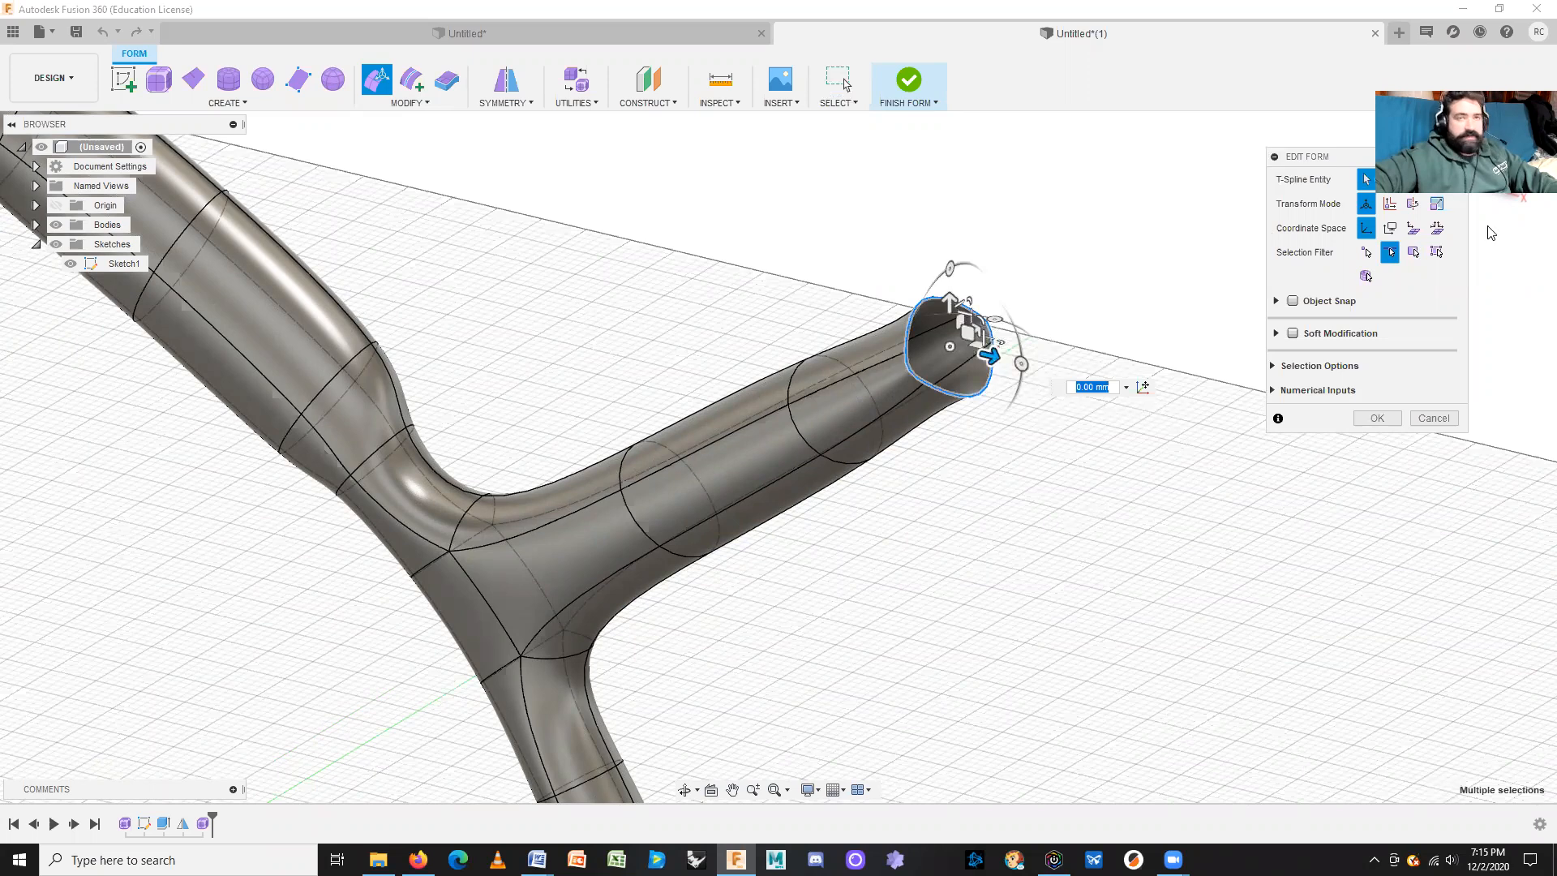
pyautogui.click(1499, 153)
pyautogui.moveTo(1005, 384); pyautogui.dragTo(719, 551, button='middle')
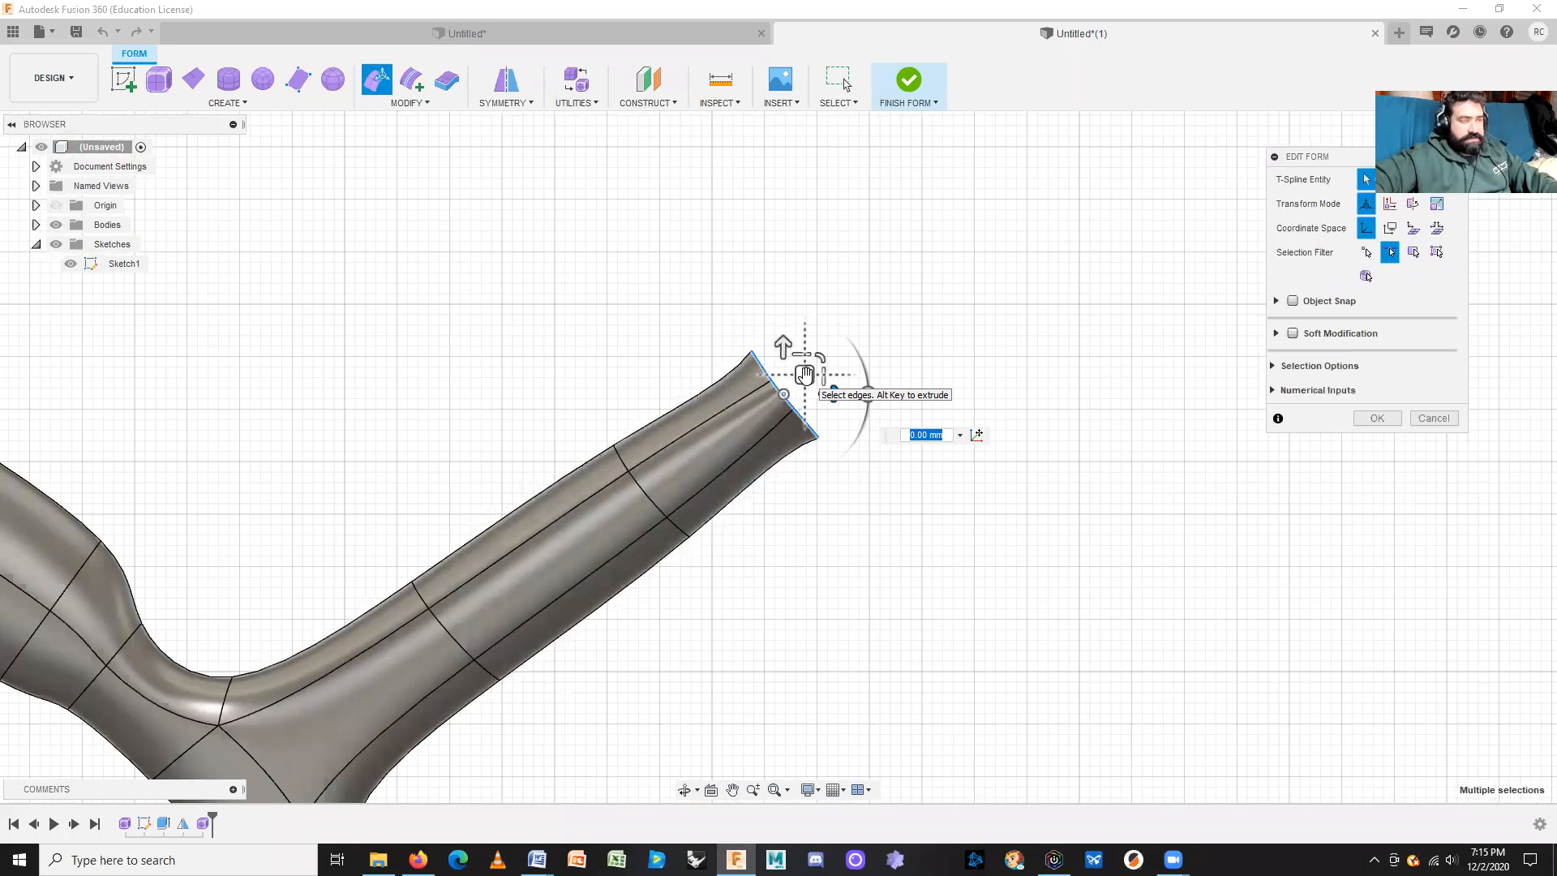
# Step: Stretch the end loop outward and up, tilt it 30°, and confirm the edit
pyautogui.moveTo(806, 376); pyautogui.dragTo(977, 244)
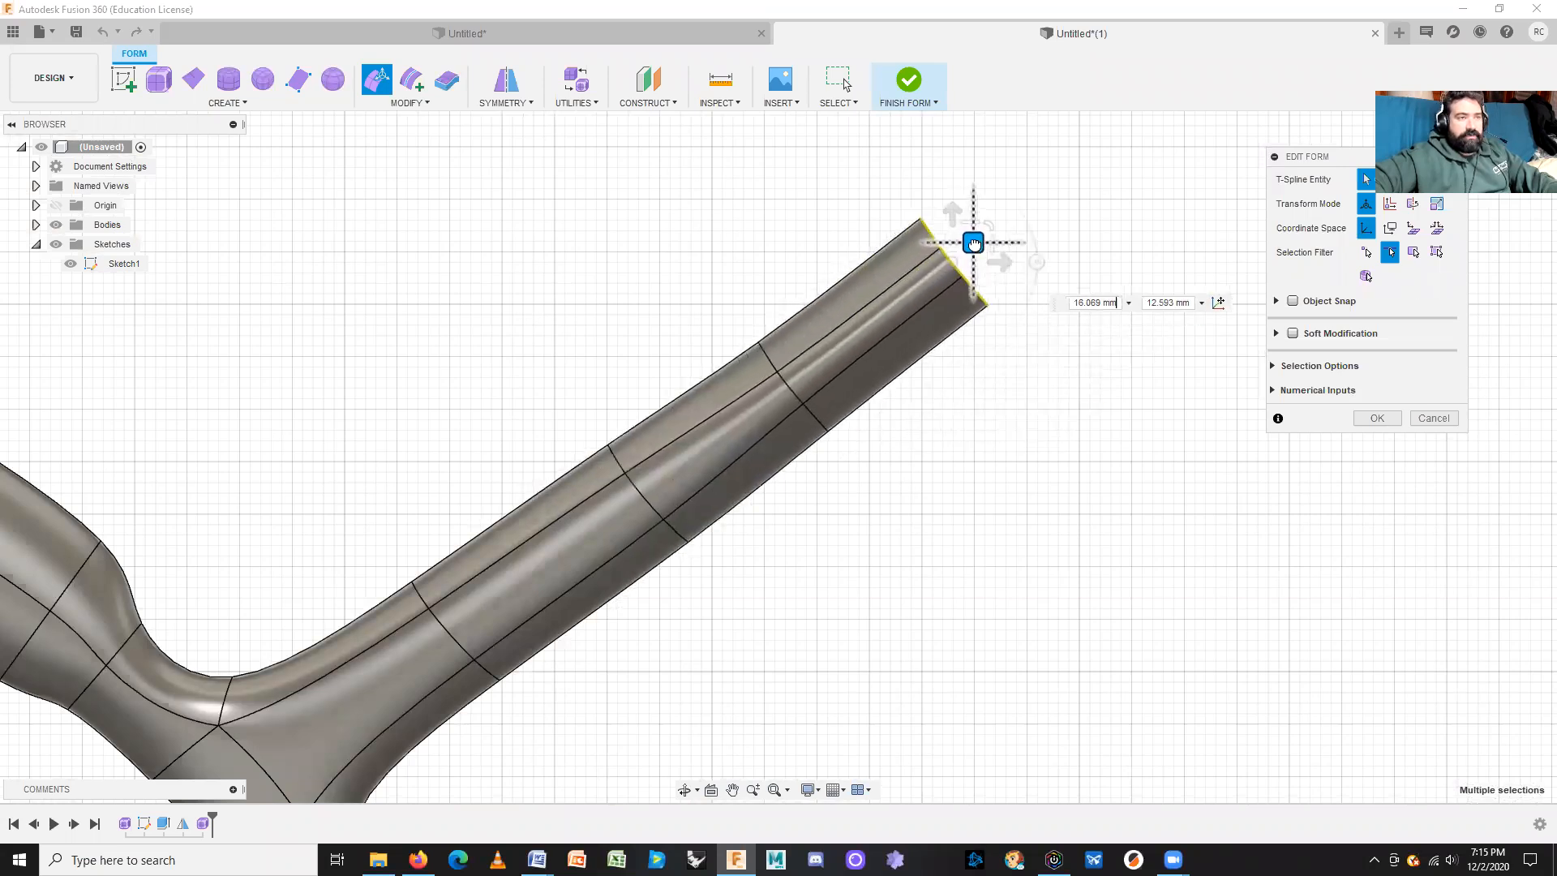
pyautogui.keyDown('shift'); pyautogui.moveTo(957, 411); pyautogui.dragTo(937, 436, button='middle'); pyautogui.keyUp('shift')
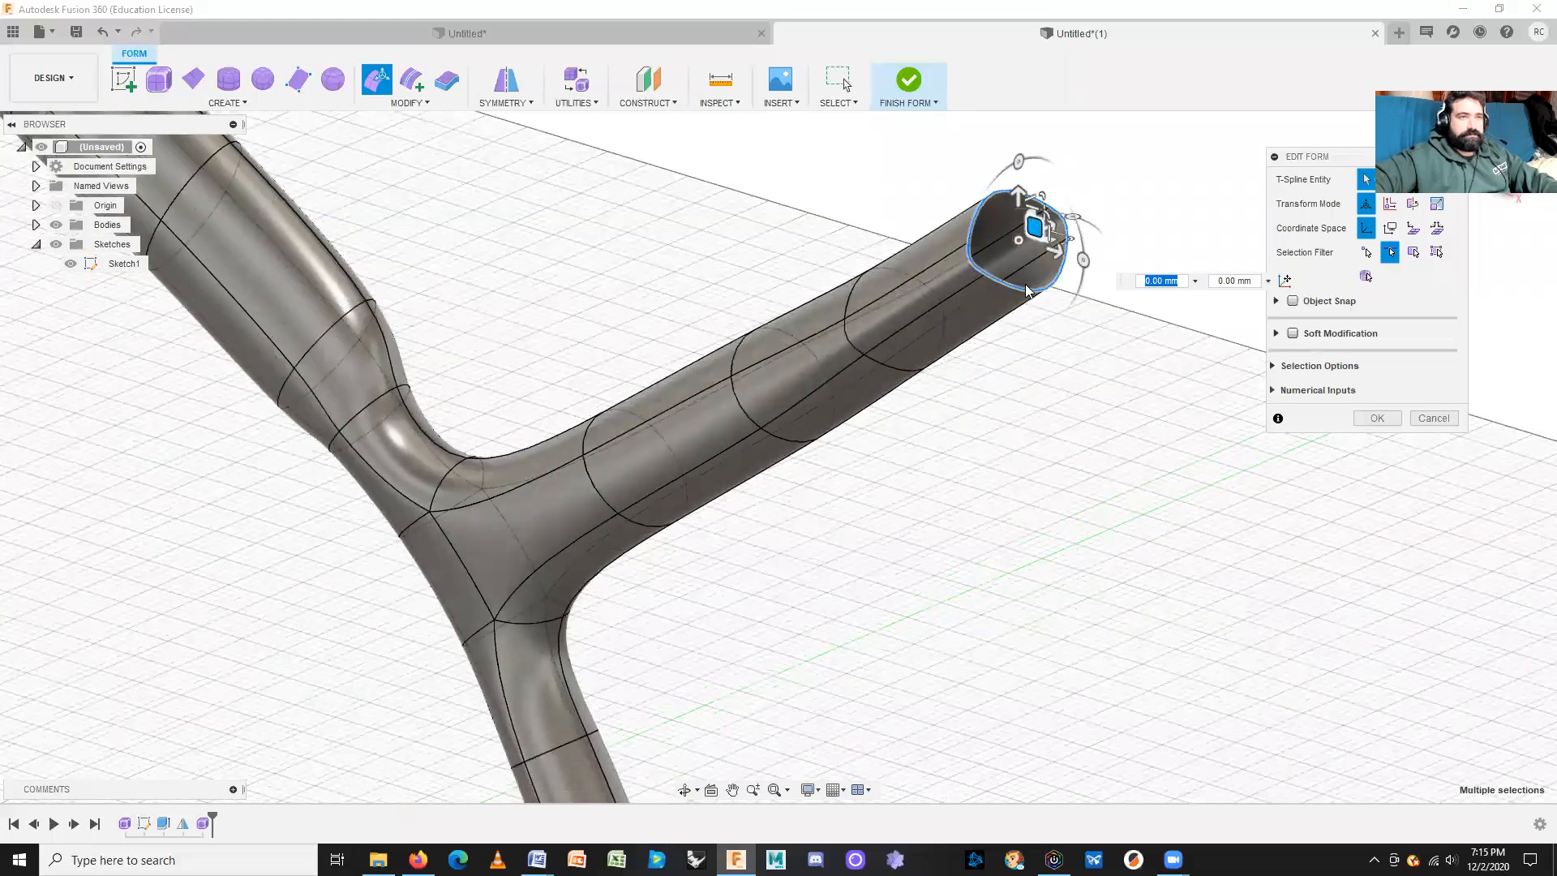
pyautogui.moveTo(1037, 227); pyautogui.dragTo(1193, 195)
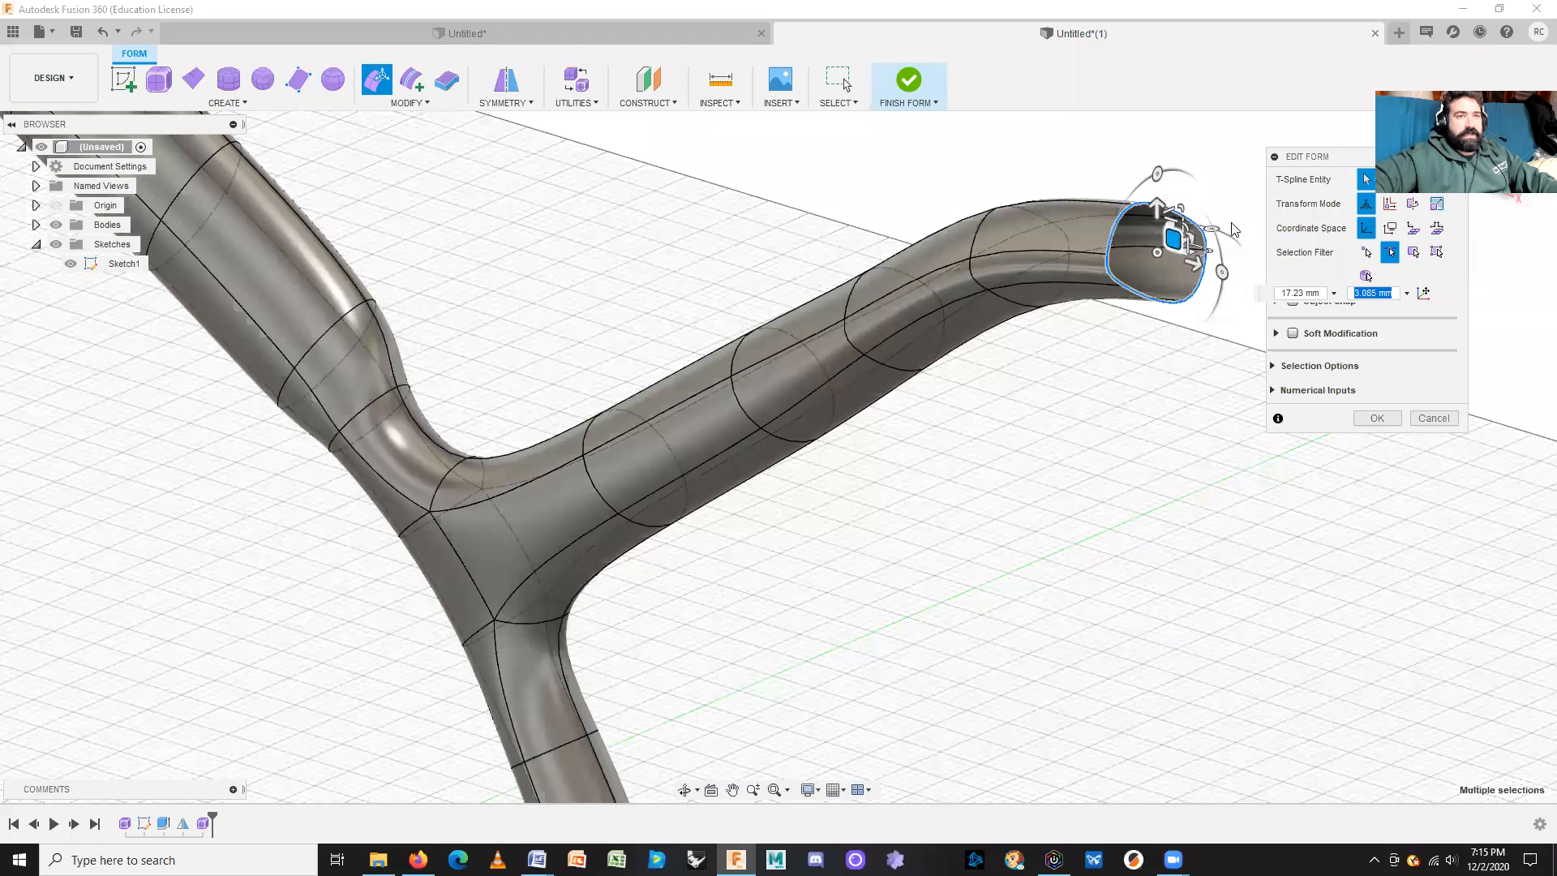
pyautogui.moveTo(1223, 274); pyautogui.dragTo(1230, 332)
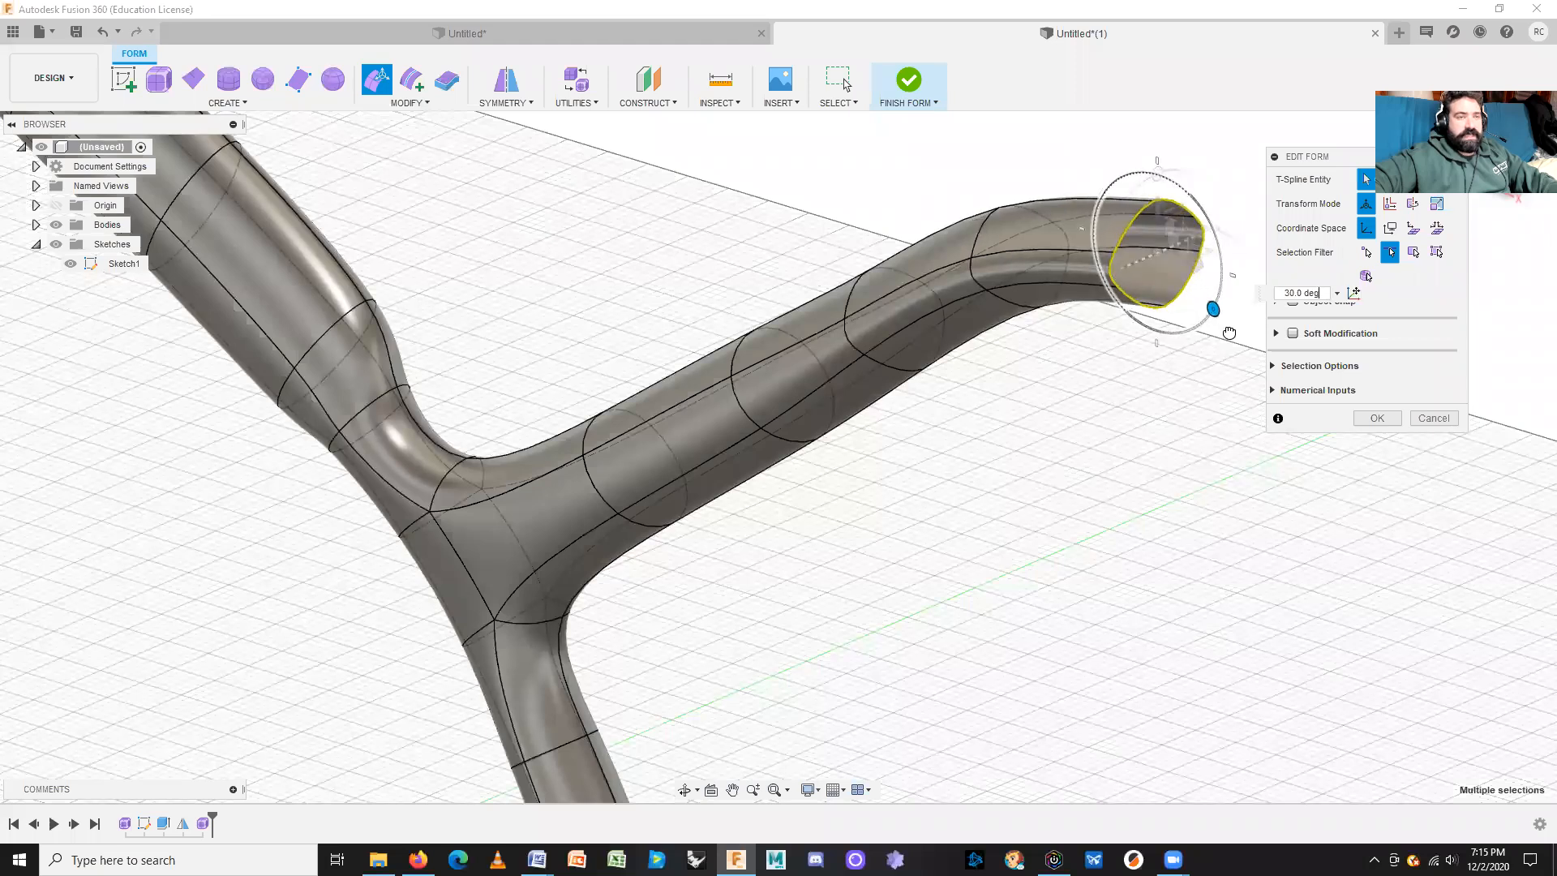
pyautogui.scroll(5, 1141, 455)
pyautogui.scroll(-8, 875, 516)
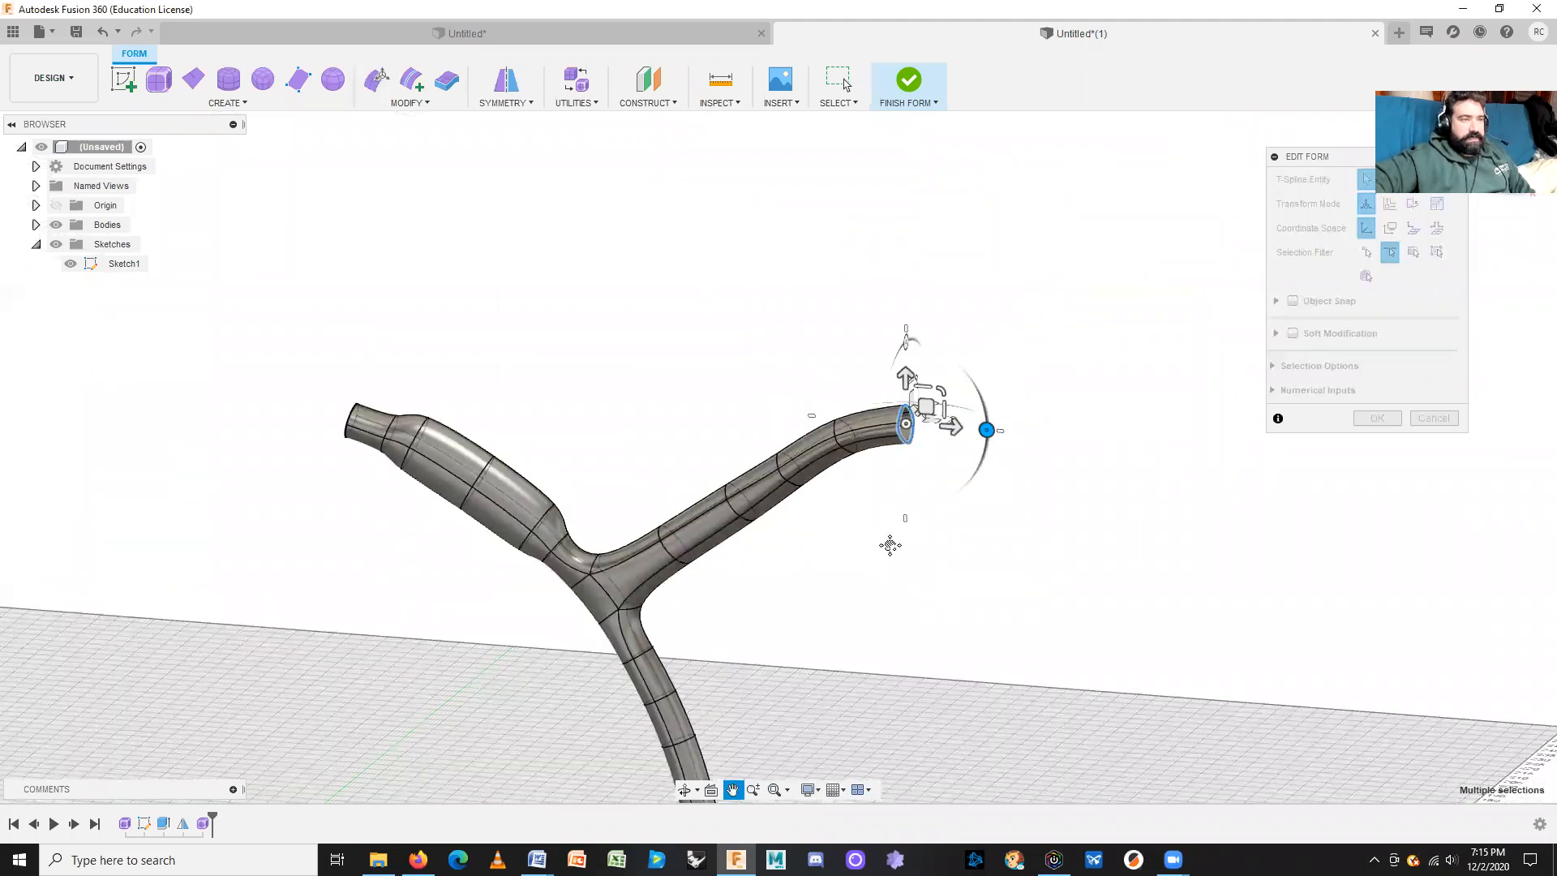
pyautogui.moveTo(890, 543); pyautogui.dragTo(832, 456, button='middle')
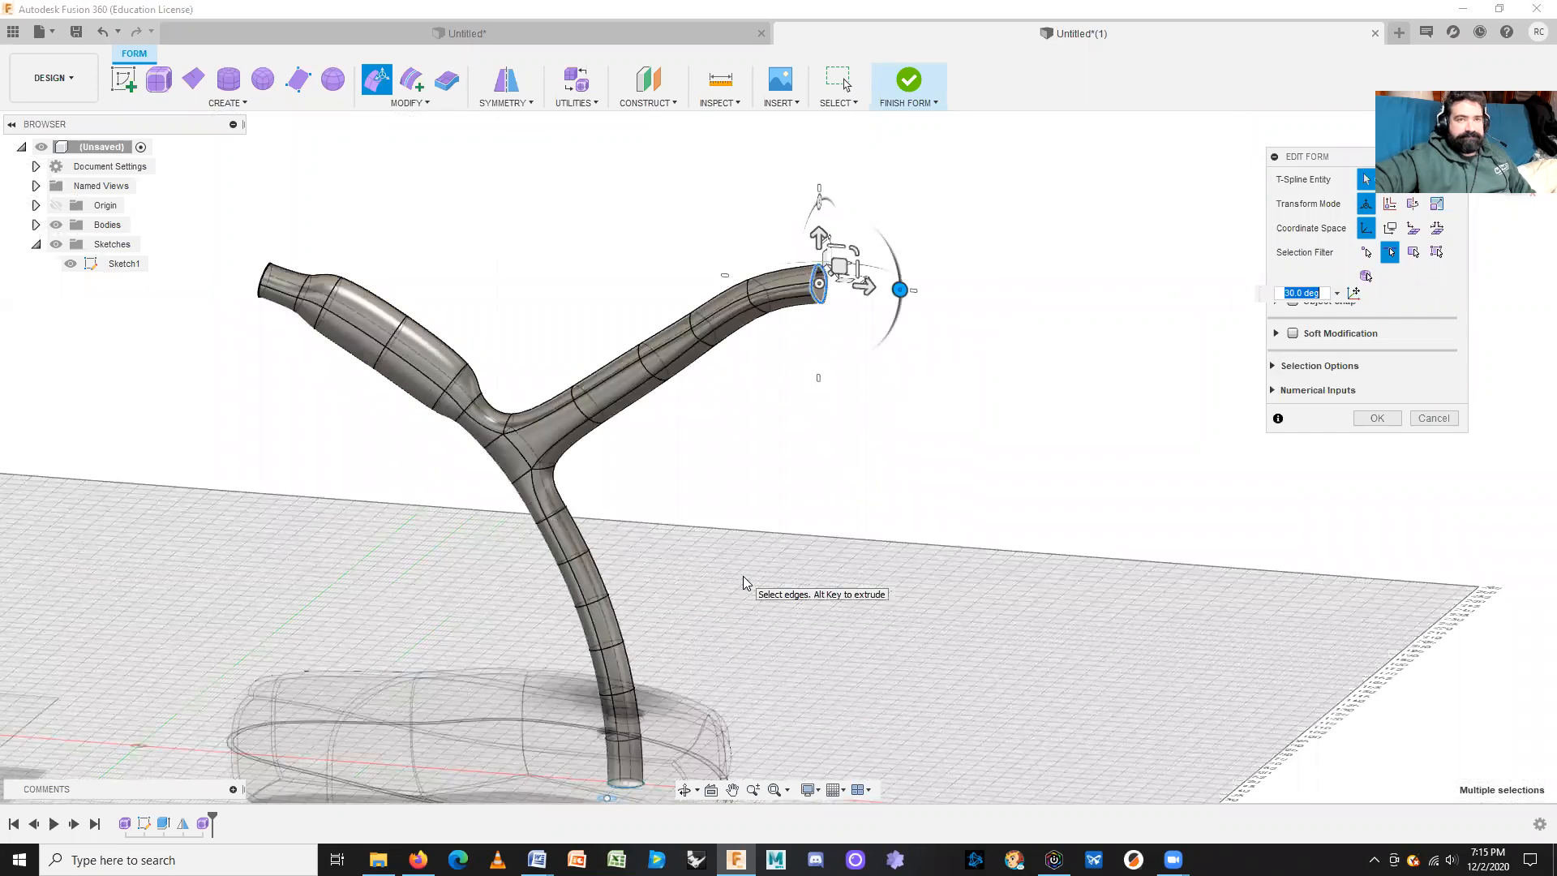
pyautogui.click(1371, 420)
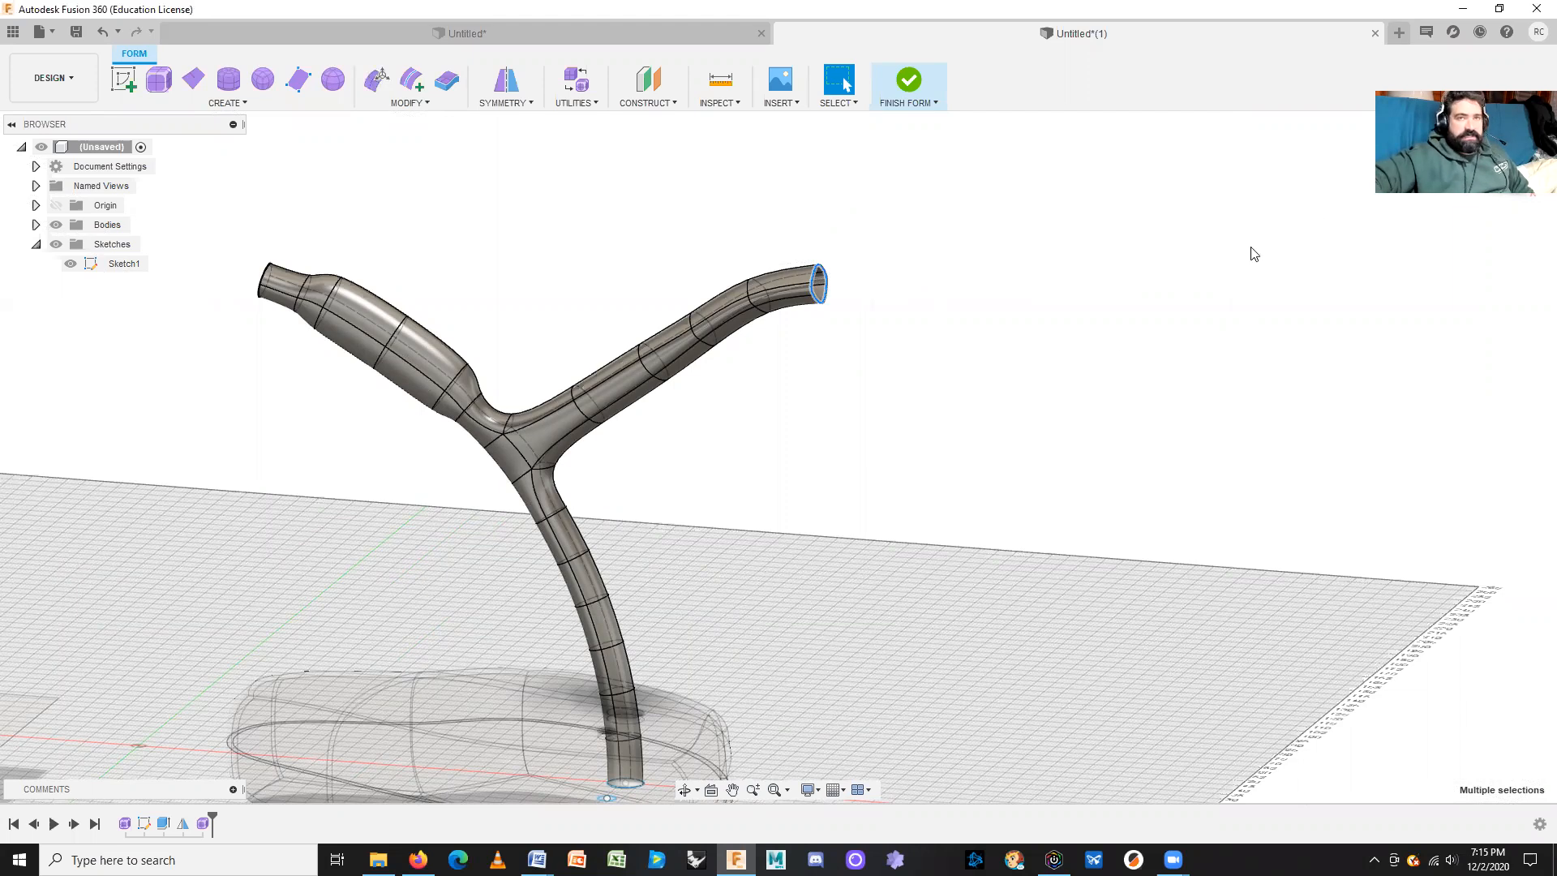
pyautogui.click(1078, 471)
pyautogui.moveTo(780, 459); pyautogui.dragTo(562, 380, button='middle')
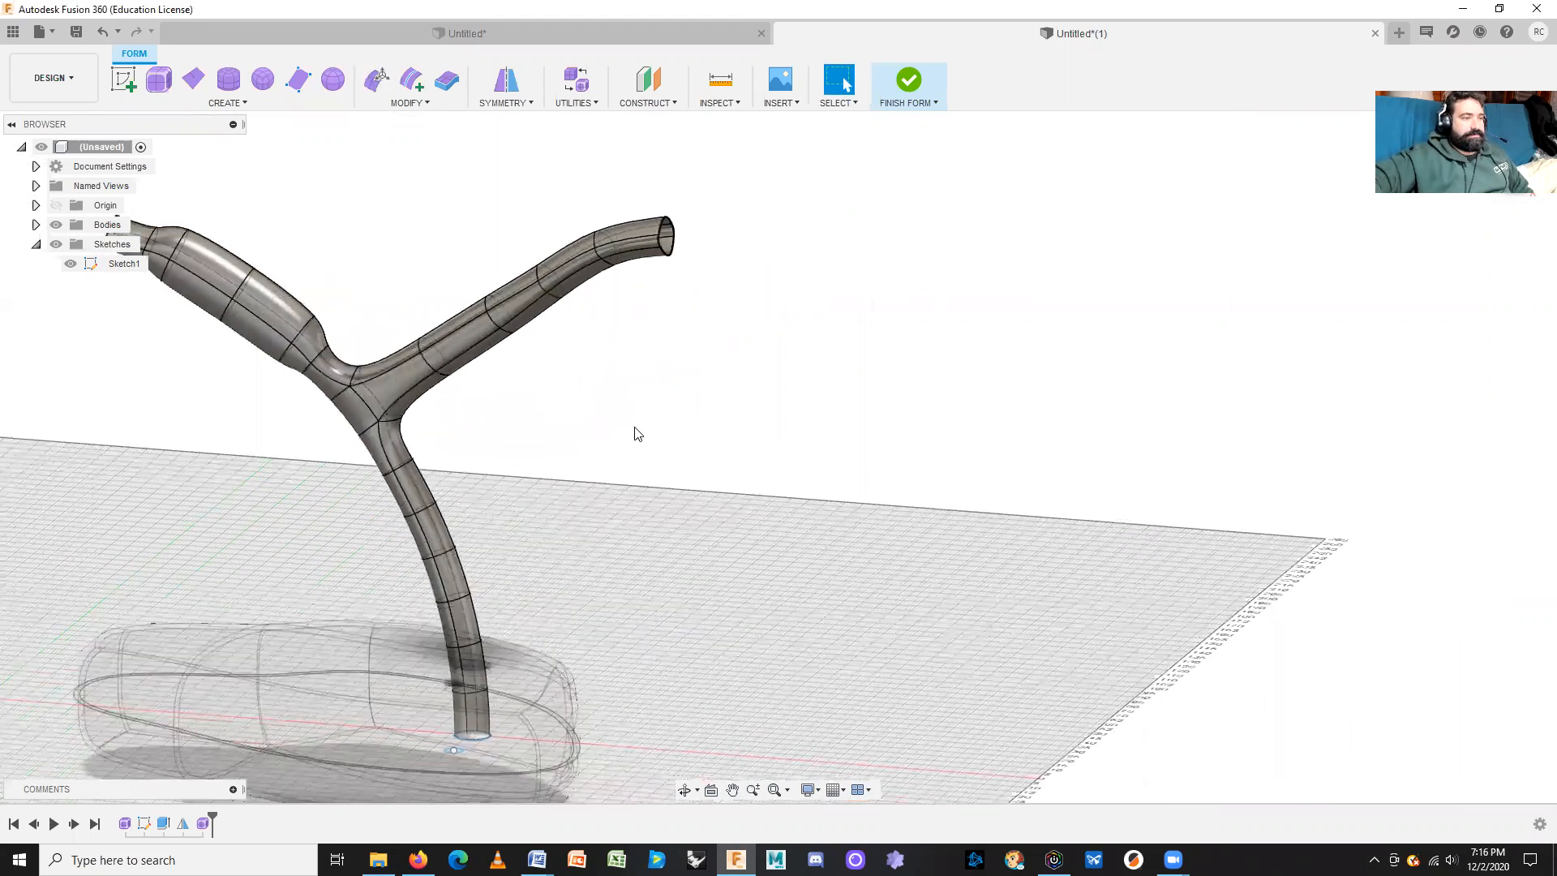
pyautogui.scroll(-3, 649, 445)
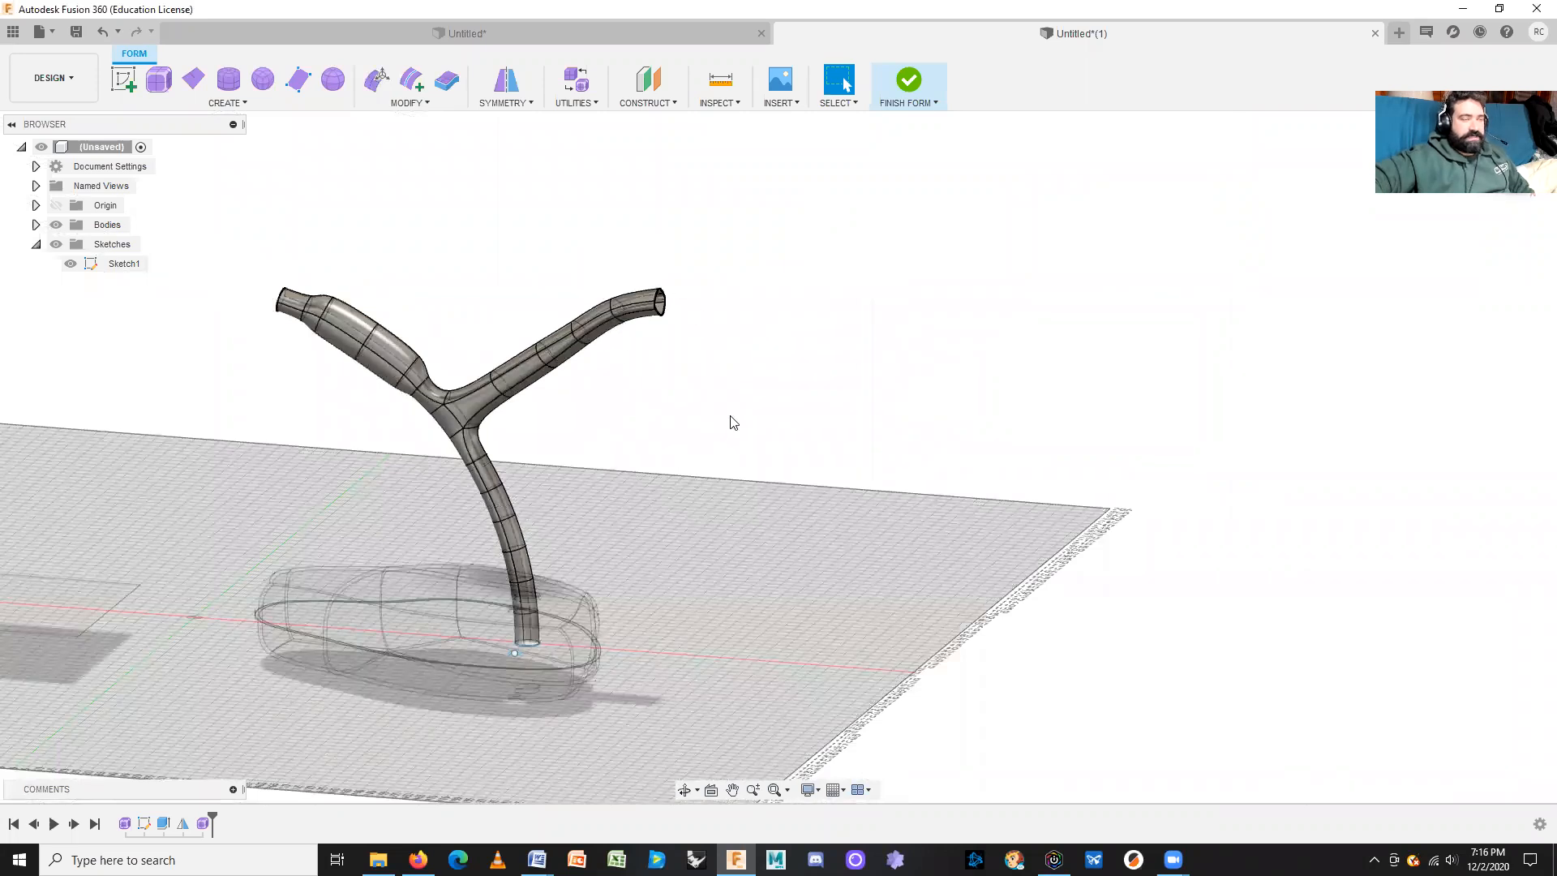
pyautogui.moveTo(685, 219)
pyautogui.mouseDown()
pyautogui.moveTo(417, 469)
pyautogui.moveTo(252, 681)
pyautogui.moveTo(255, 724)
pyautogui.mouseUp()
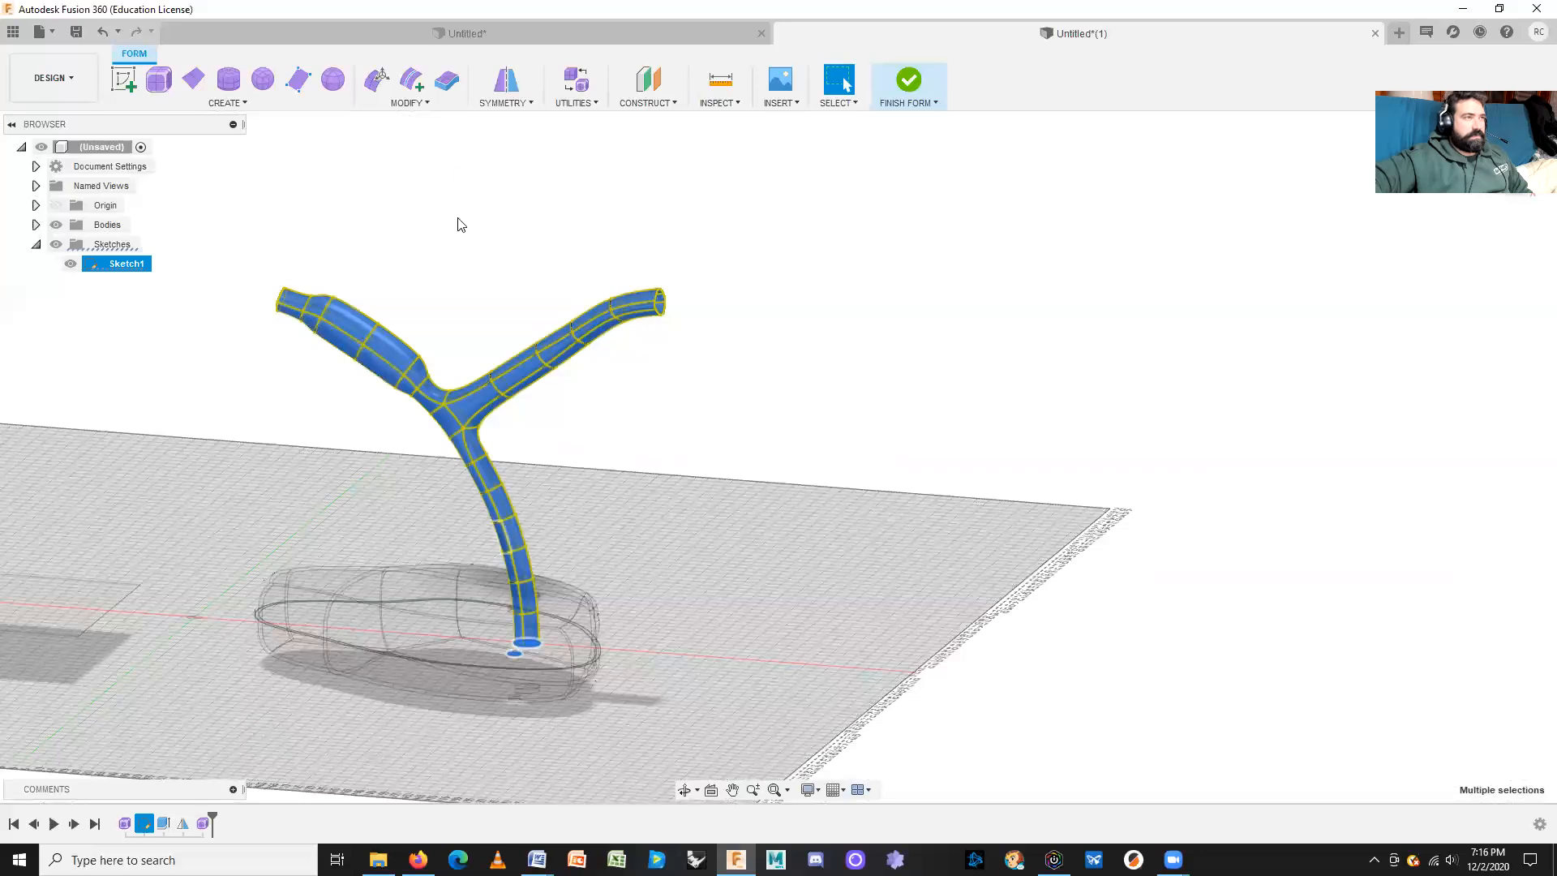
pyautogui.click(508, 89)
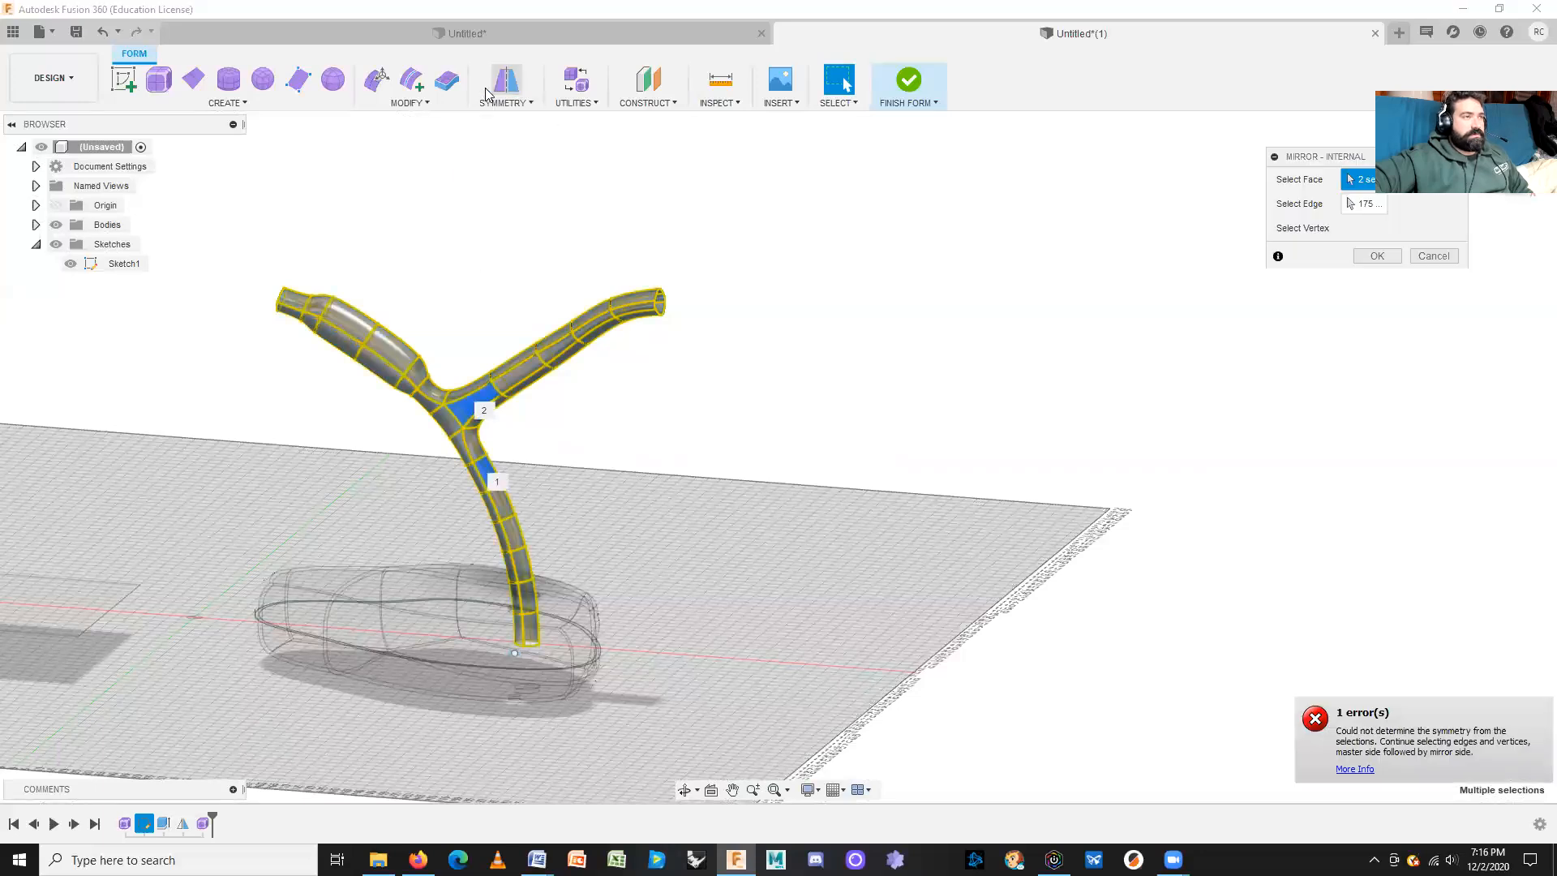
pyautogui.click(1433, 253)
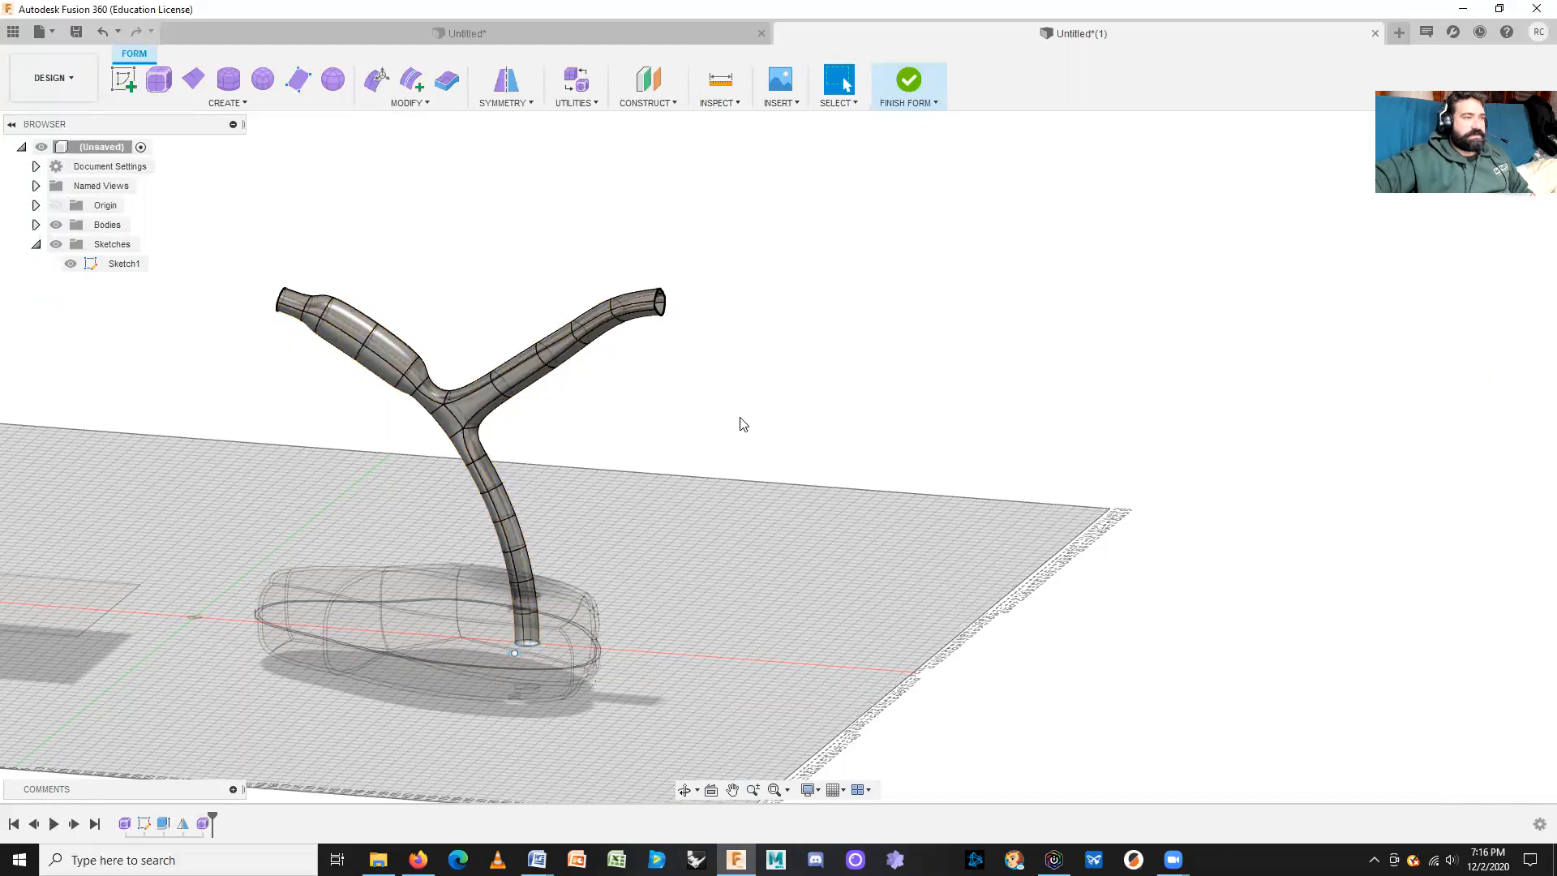
pyautogui.scroll(3, 743, 423)
pyautogui.keyDown('shift'); pyautogui.moveTo(785, 373); pyautogui.dragTo(785, 608, button='middle'); pyautogui.keyUp('shift')
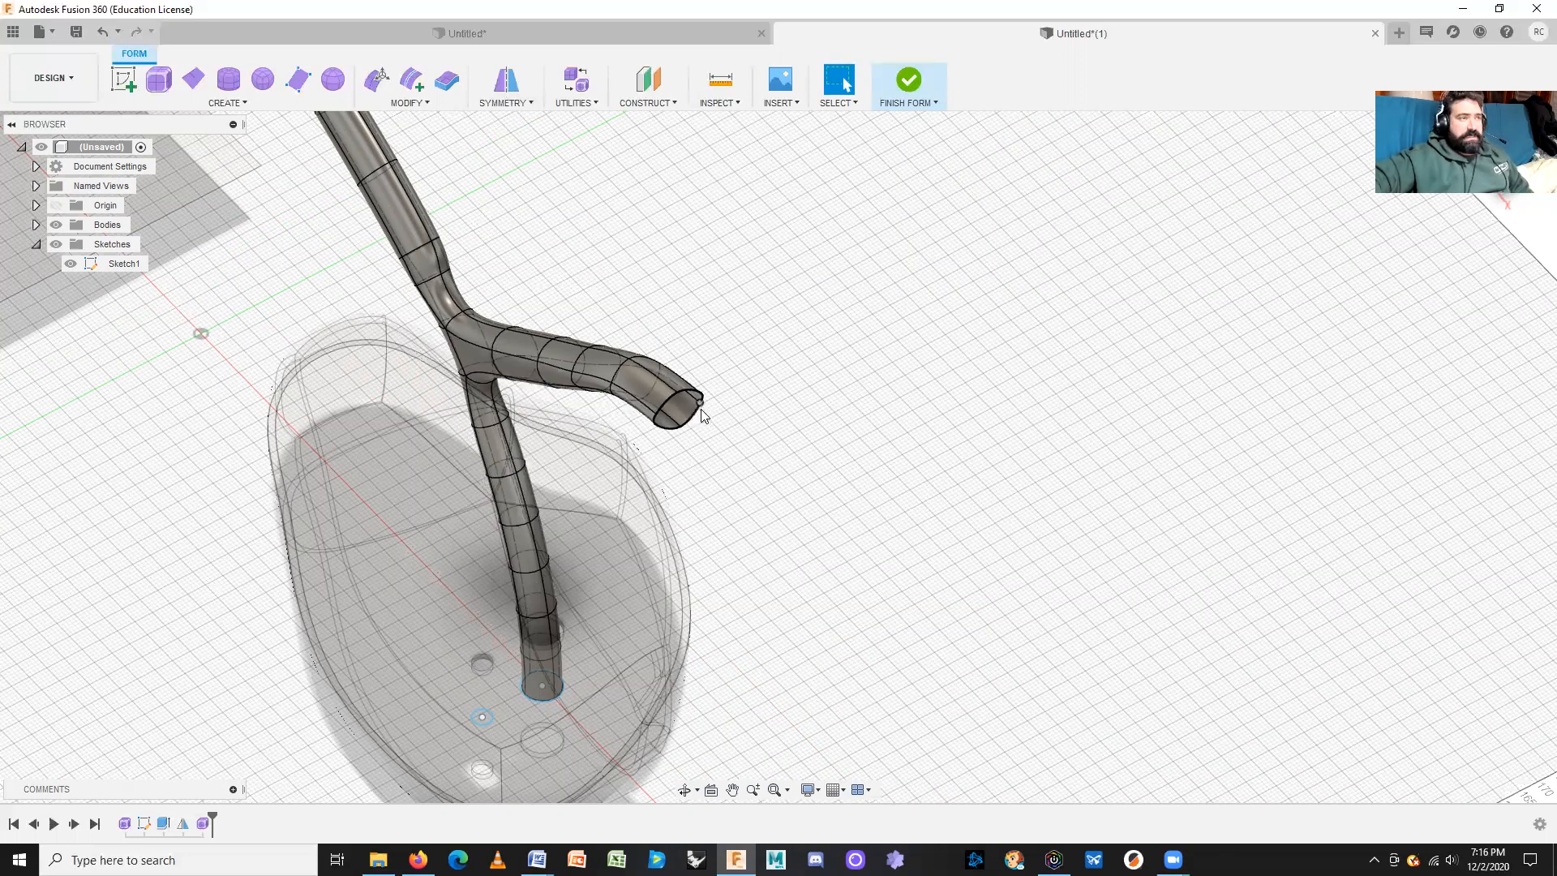
# Step: Apply Mirror - Internal symmetry using two matching faces on opposite sides of the branch
pyautogui.click(510, 81)
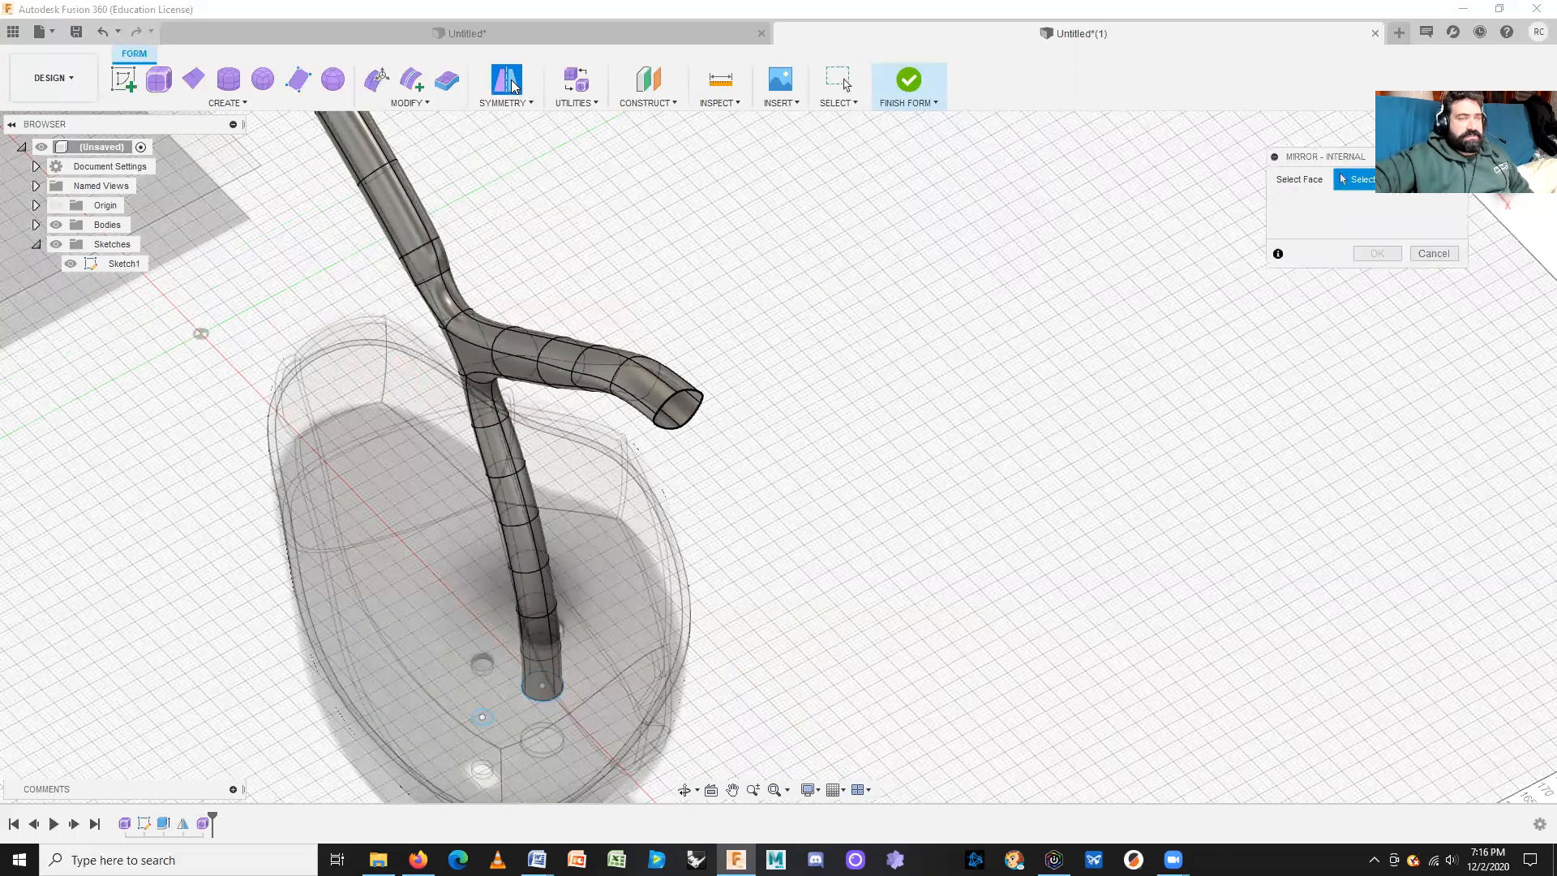
pyautogui.click(516, 104)
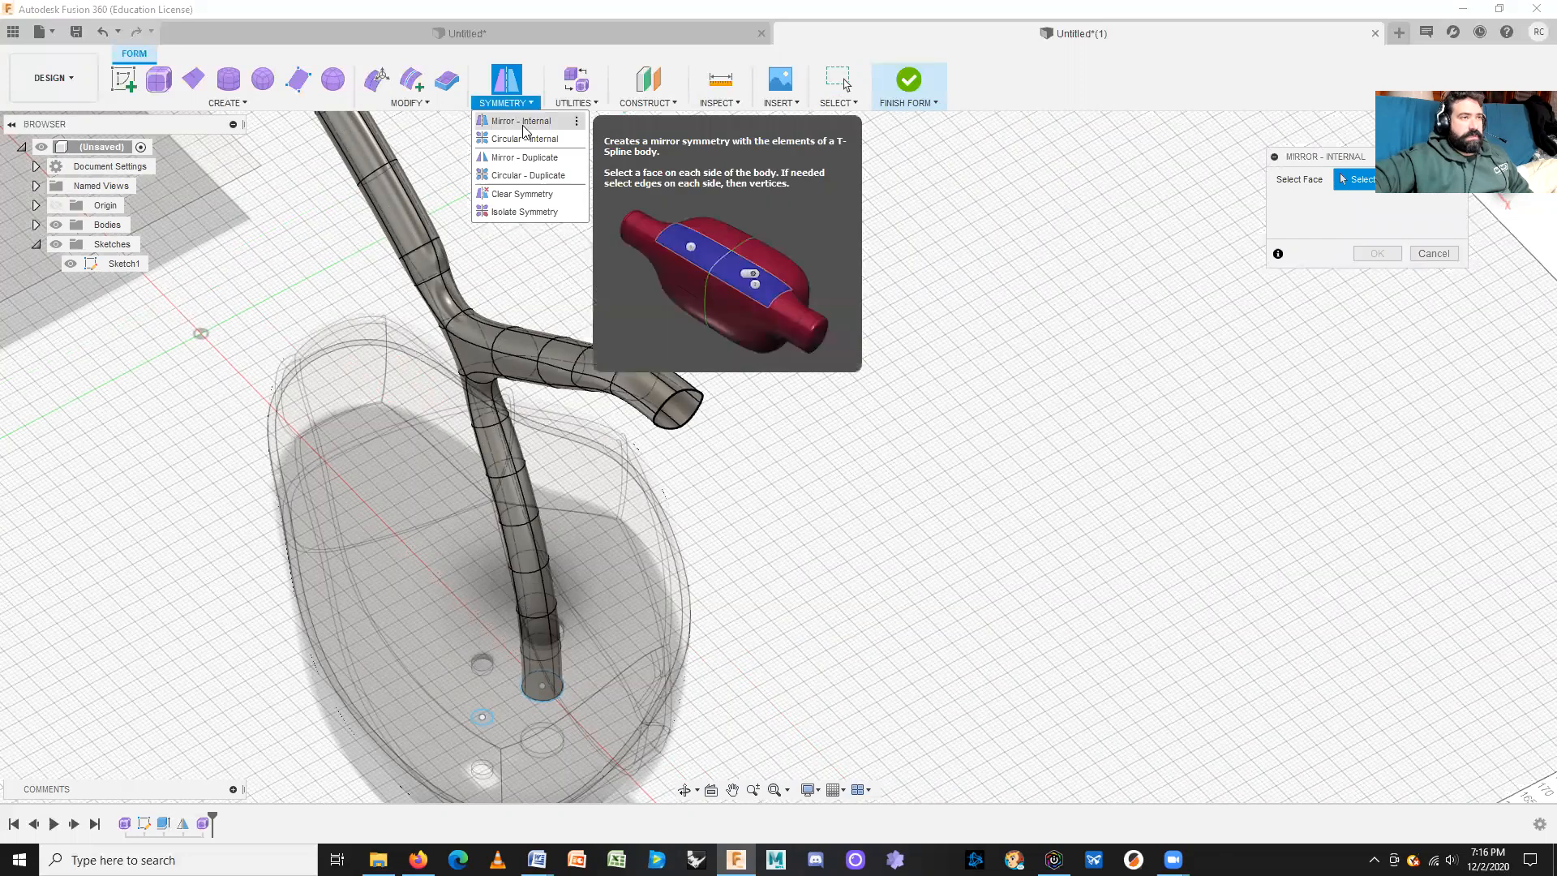
pyautogui.click(523, 124)
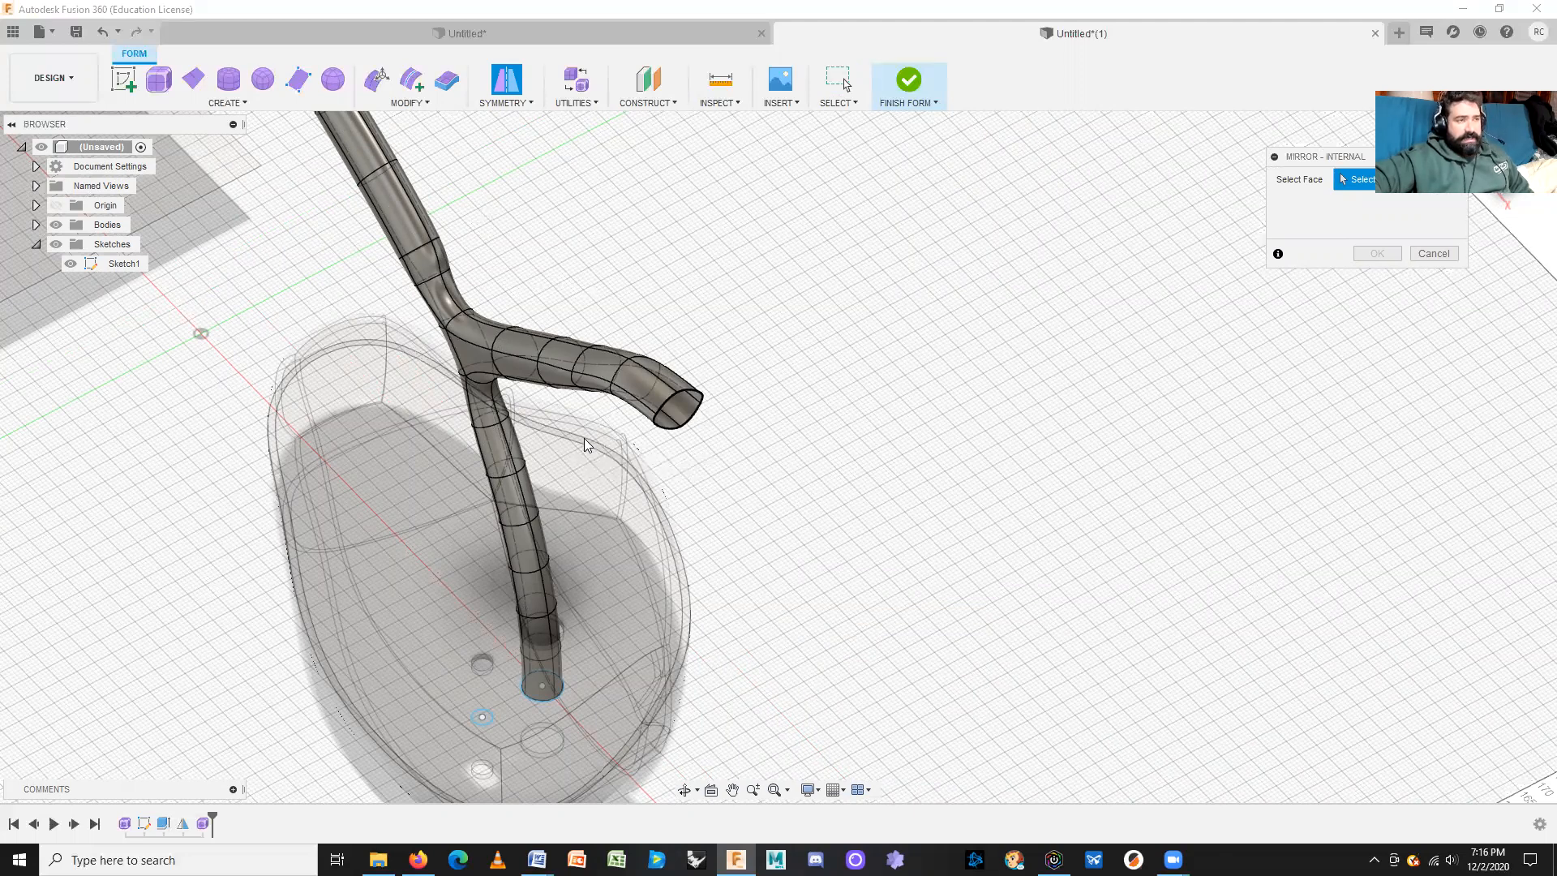
pyautogui.click(653, 390)
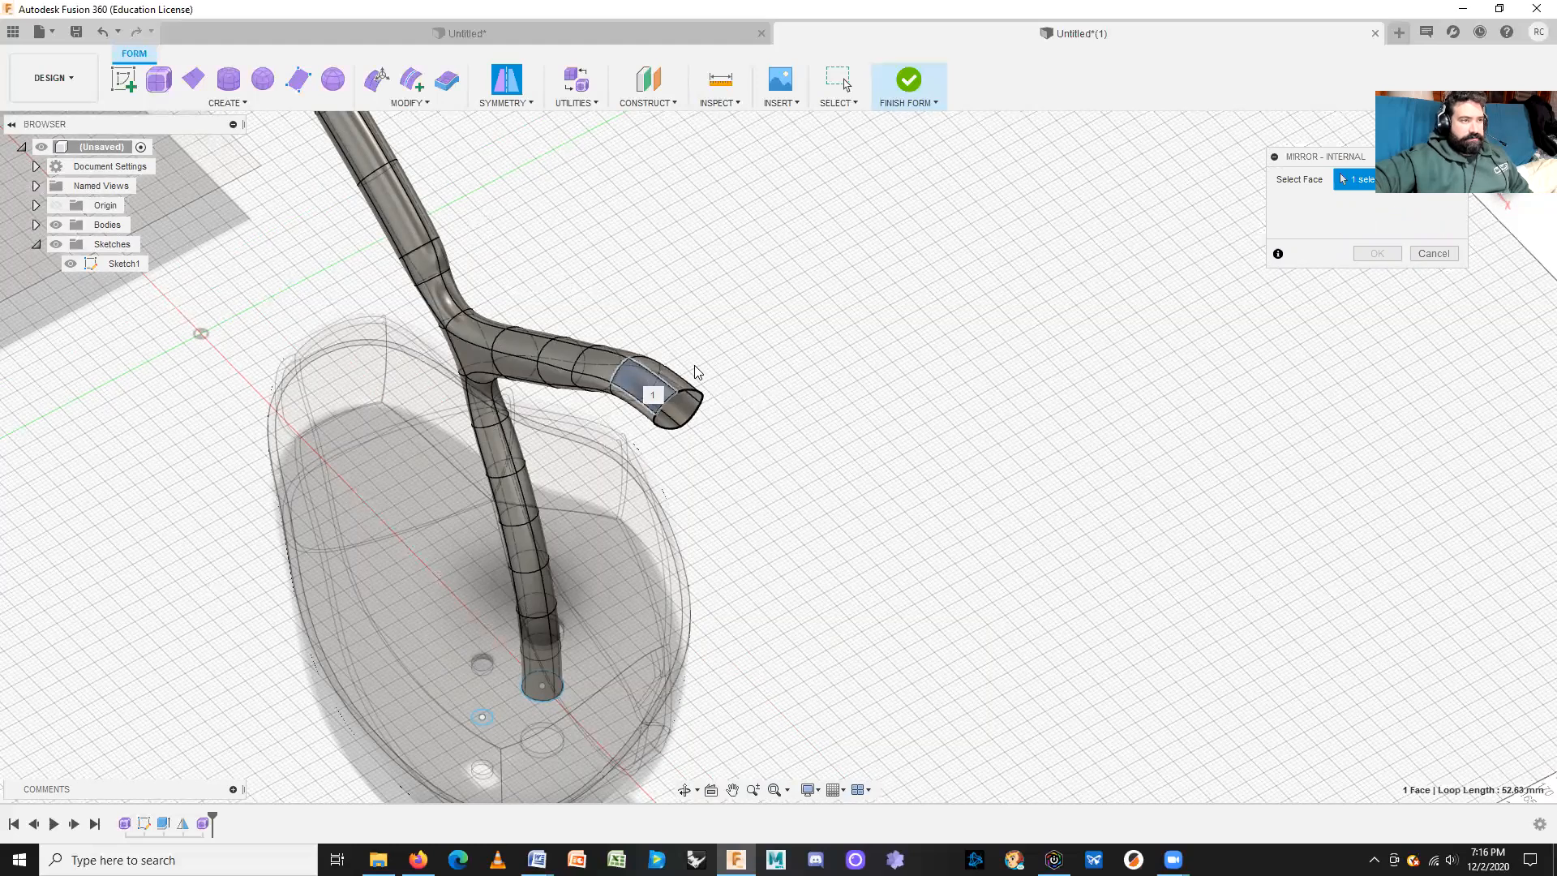
pyautogui.scroll(3, 711, 374)
pyautogui.scroll(3, 710, 374)
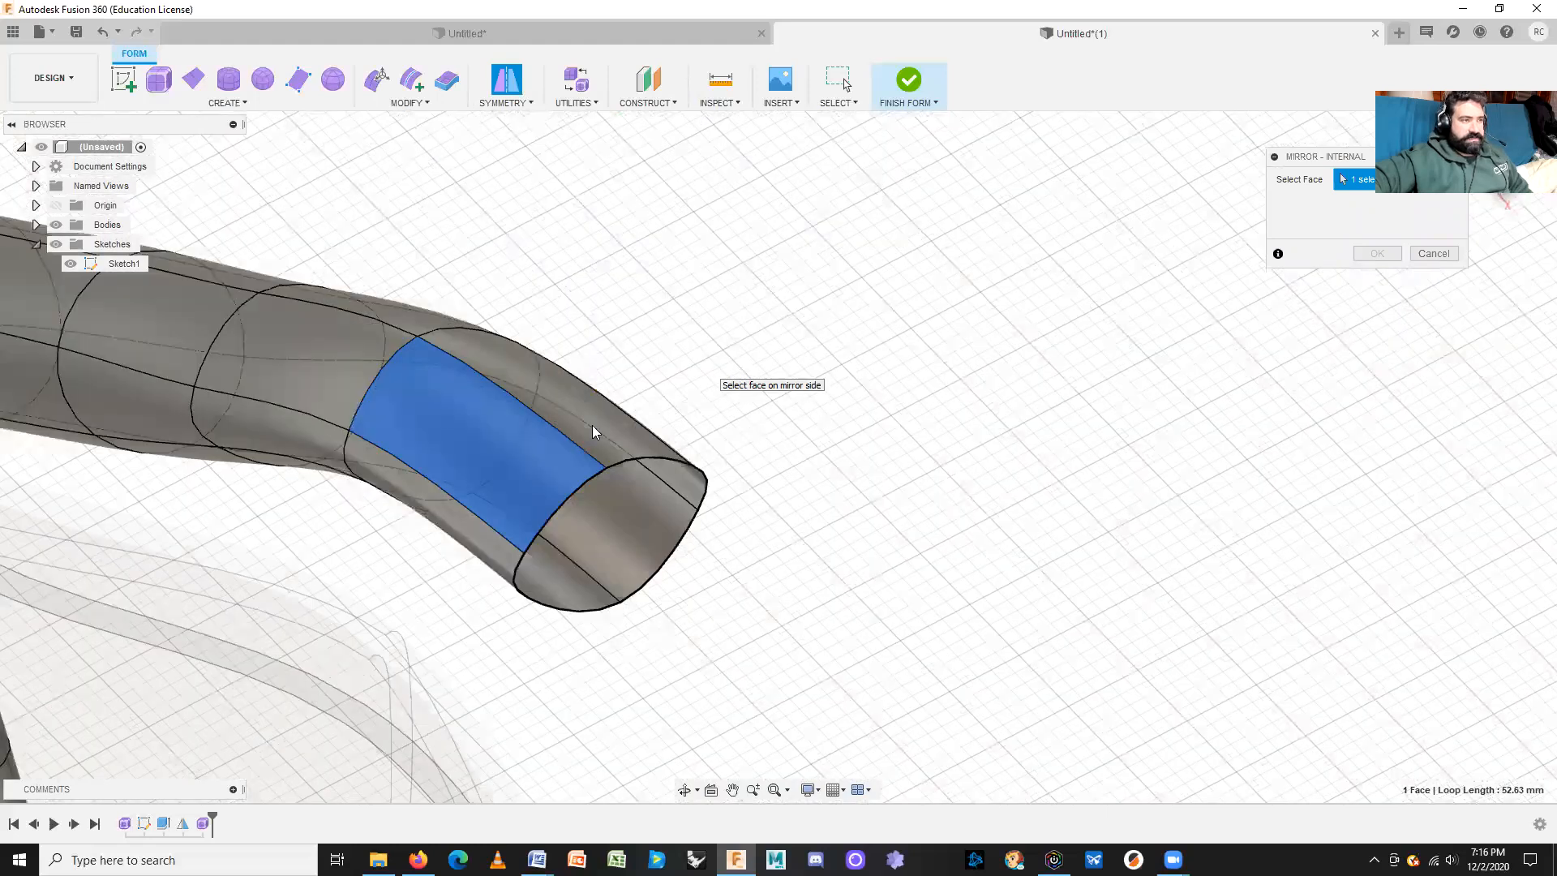
pyautogui.click(623, 431)
pyautogui.moveTo(754, 655); pyautogui.dragTo(1332, 747, button='middle')
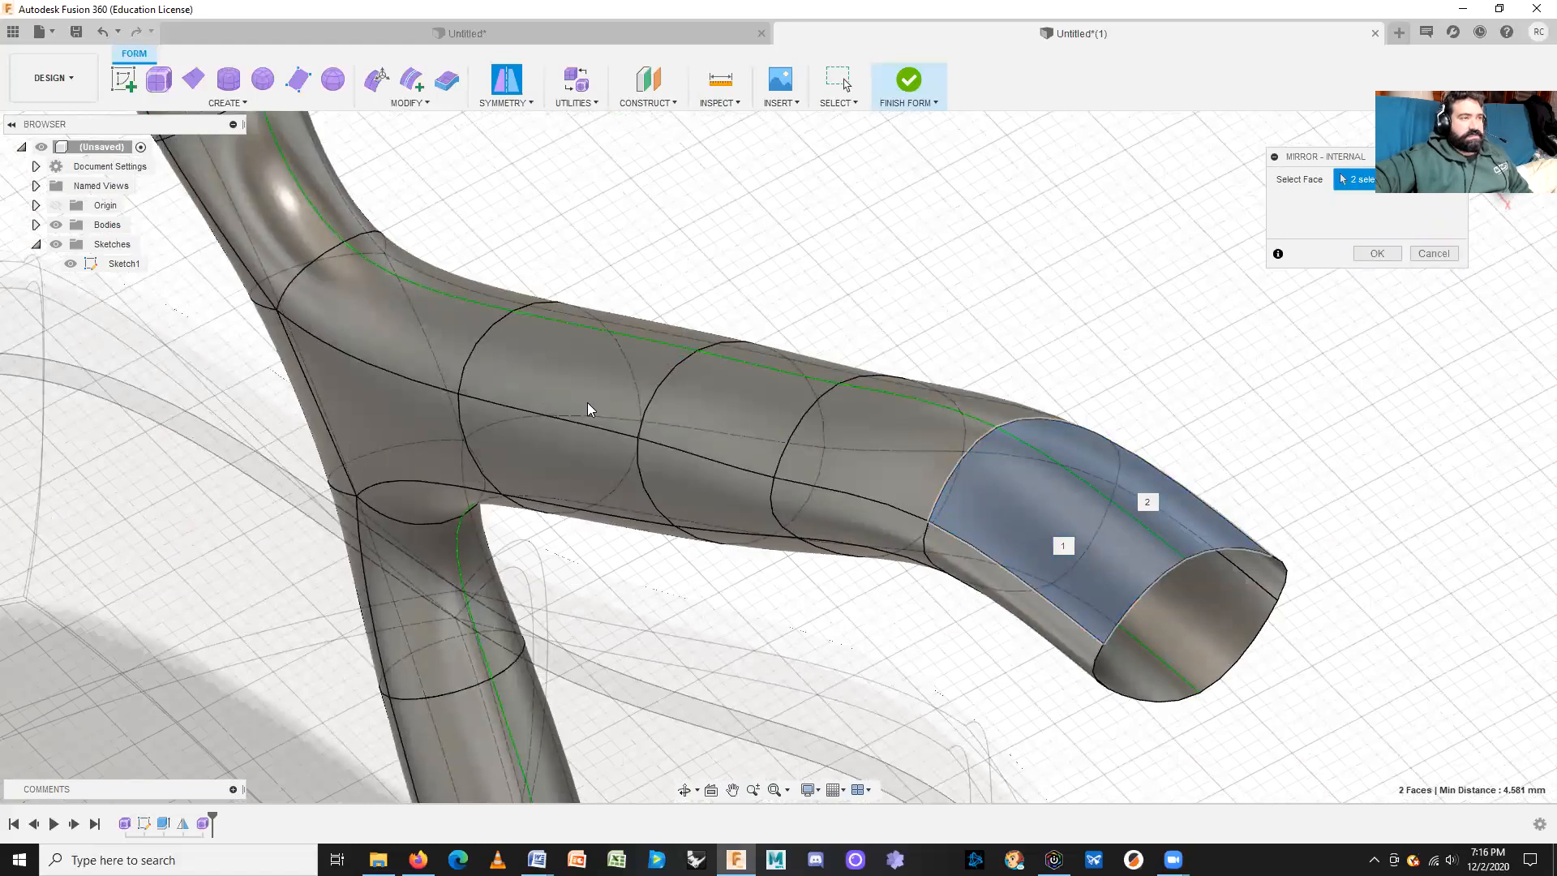
pyautogui.scroll(-5, 590, 405)
pyautogui.moveTo(615, 316); pyautogui.dragTo(775, 581, button='middle')
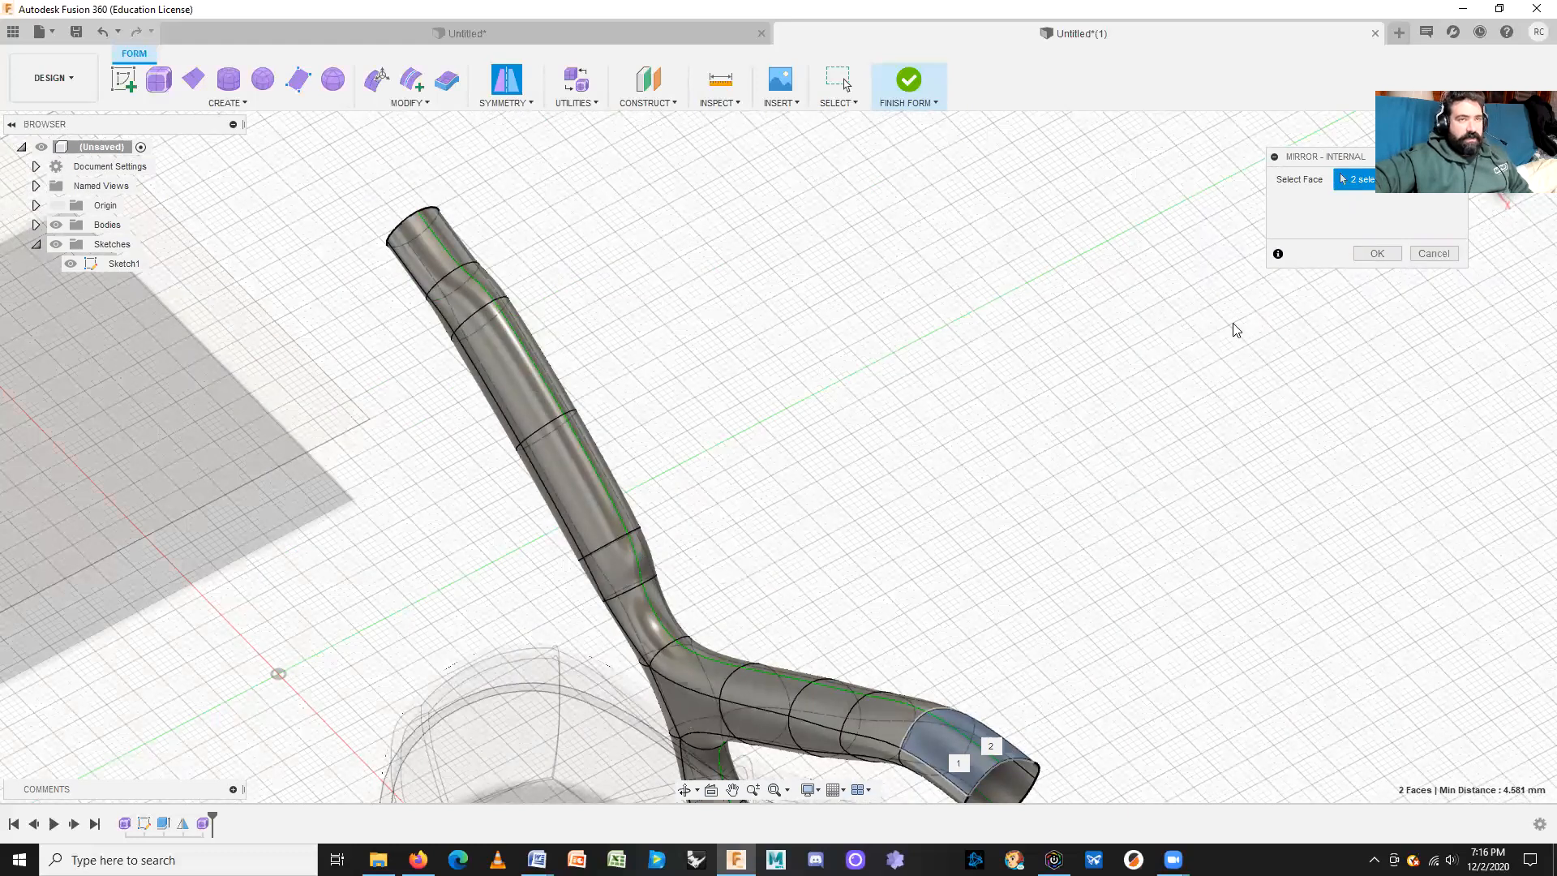
pyautogui.click(1377, 254)
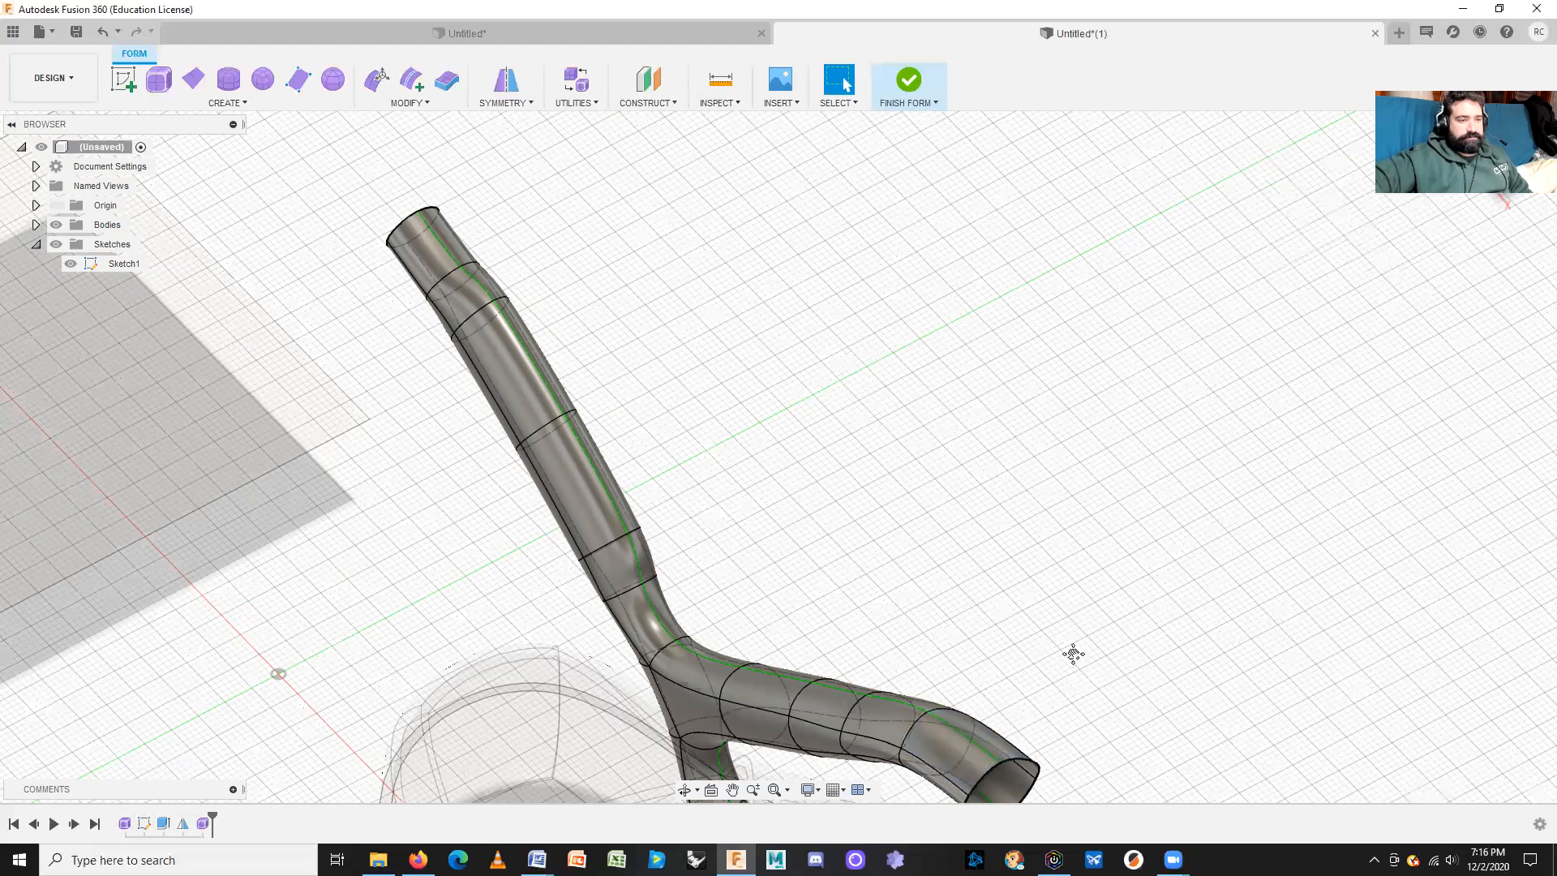
pyautogui.moveTo(1073, 654); pyautogui.dragTo(868, 296, button='middle')
# Step: Extrude the branch's end face into a wide, flattened flared mouth and finish the edit
pyautogui.click(756, 406)
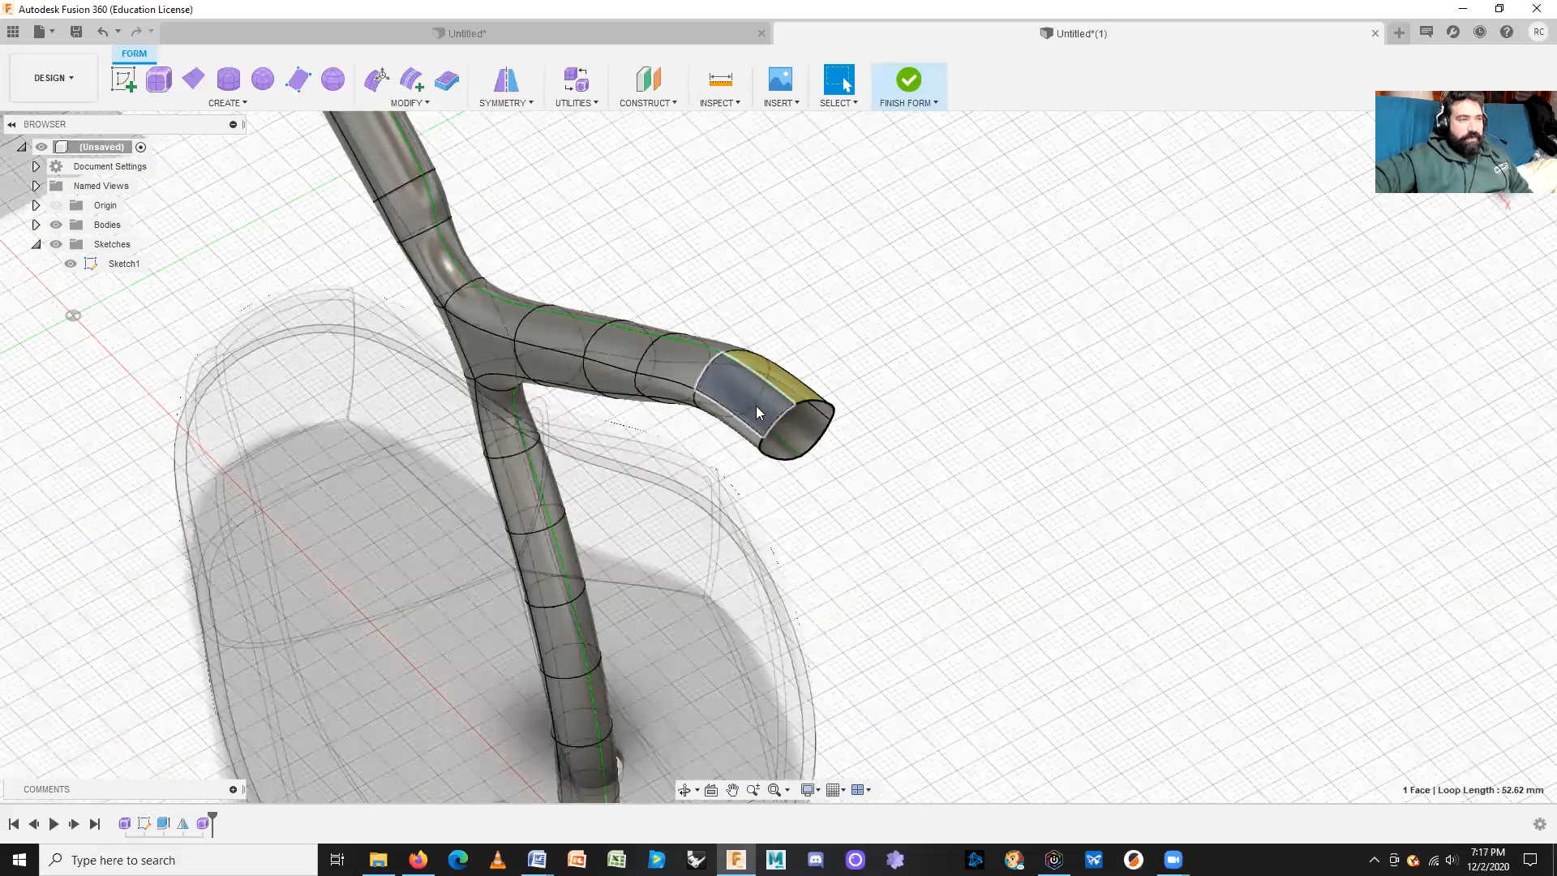
pyautogui.click(376, 79)
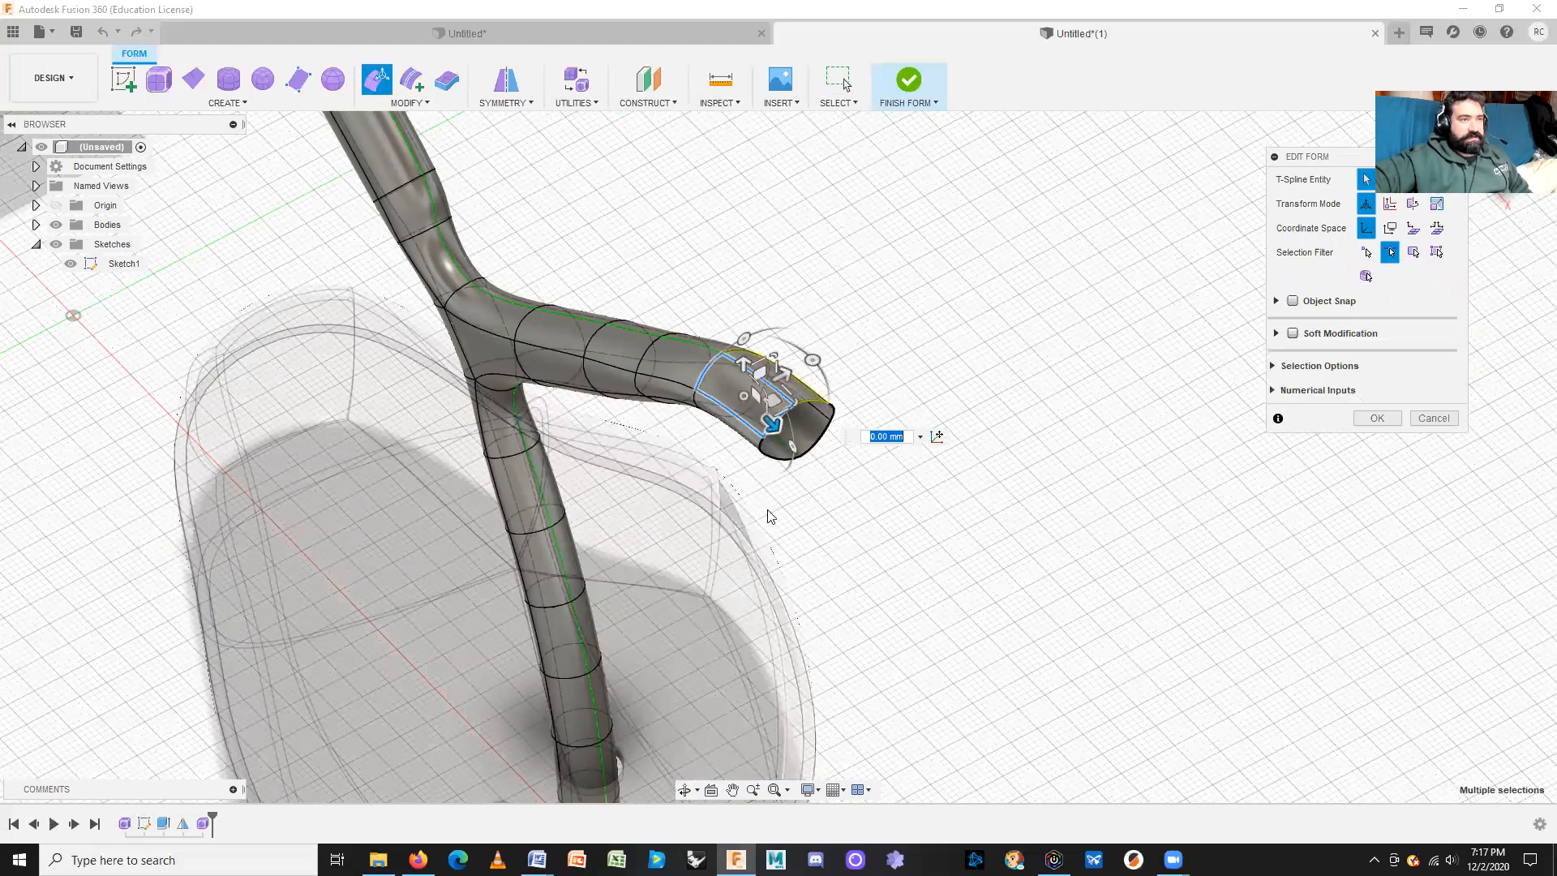
pyautogui.keyDown('alt'); pyautogui.moveTo(787, 374); pyautogui.dragTo(626, 424); pyautogui.keyUp('alt')
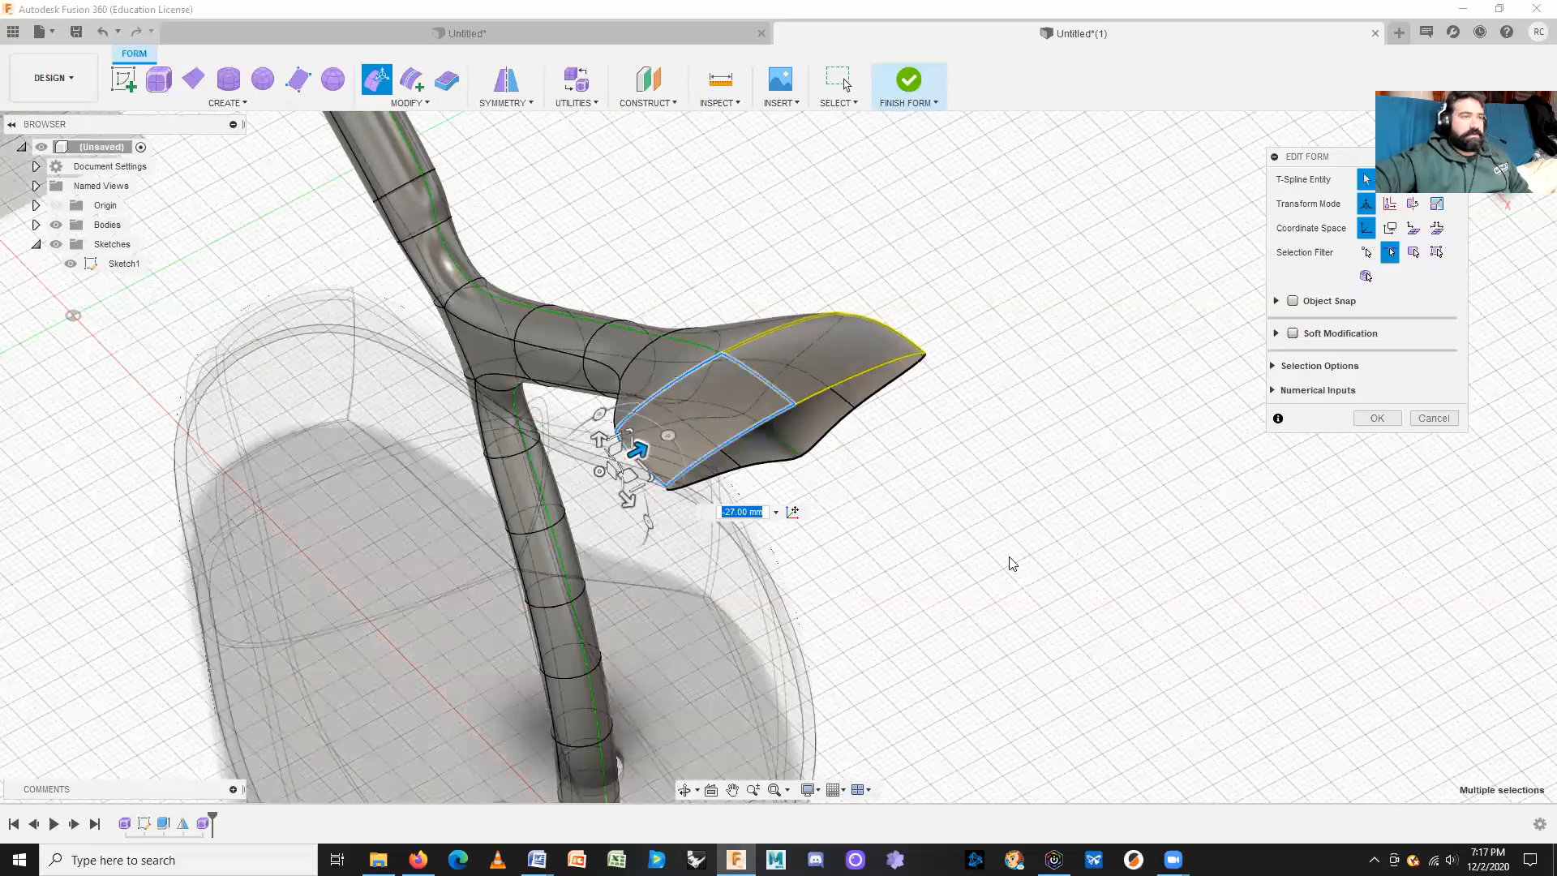
pyautogui.click(1012, 563)
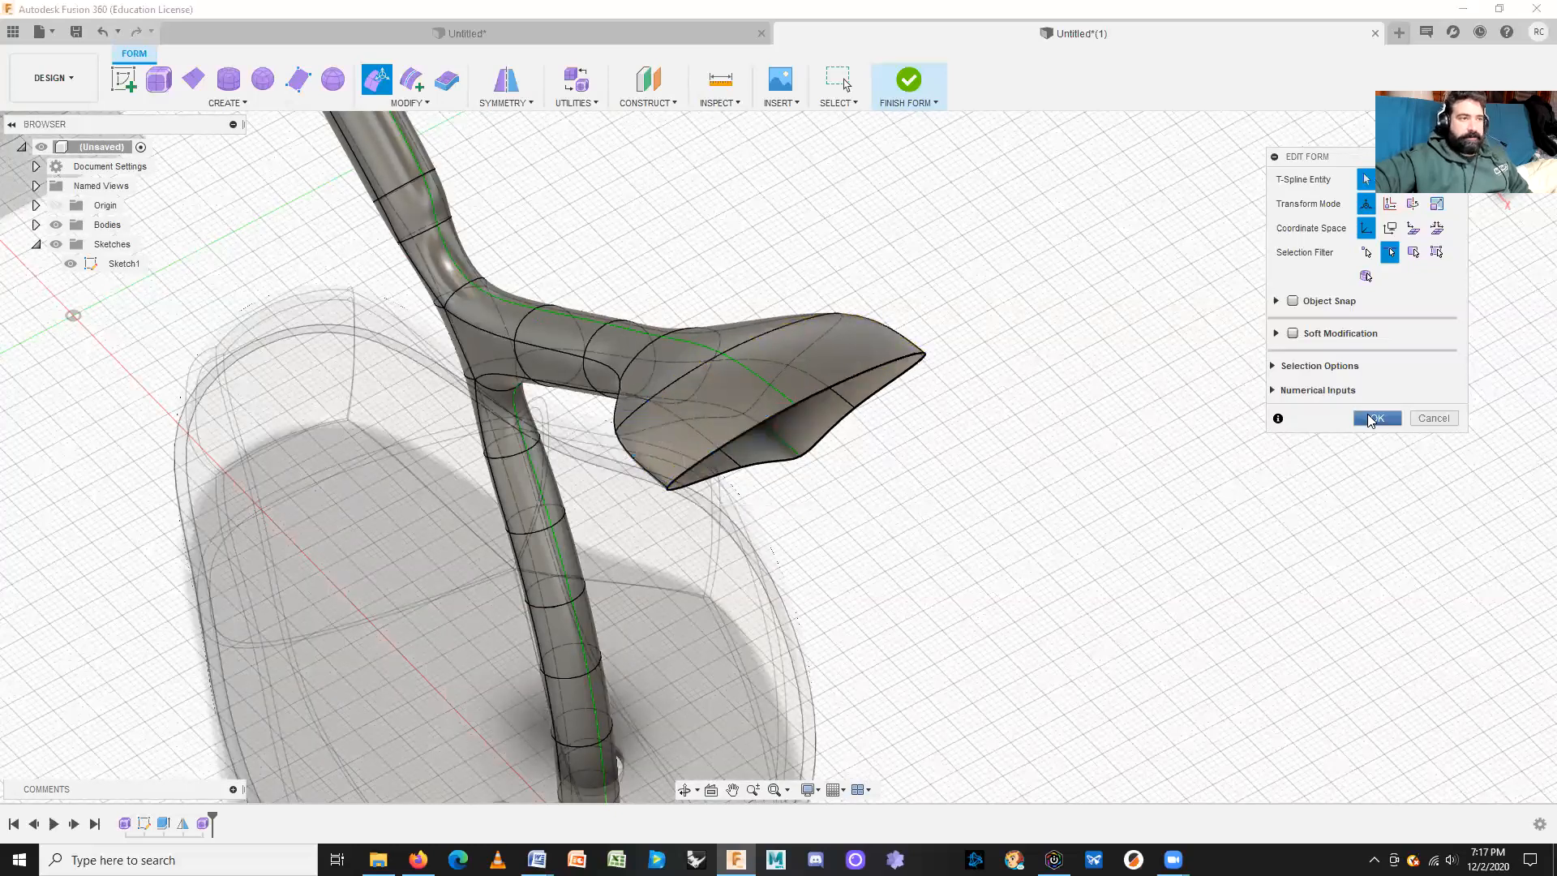
pyautogui.click(1368, 419)
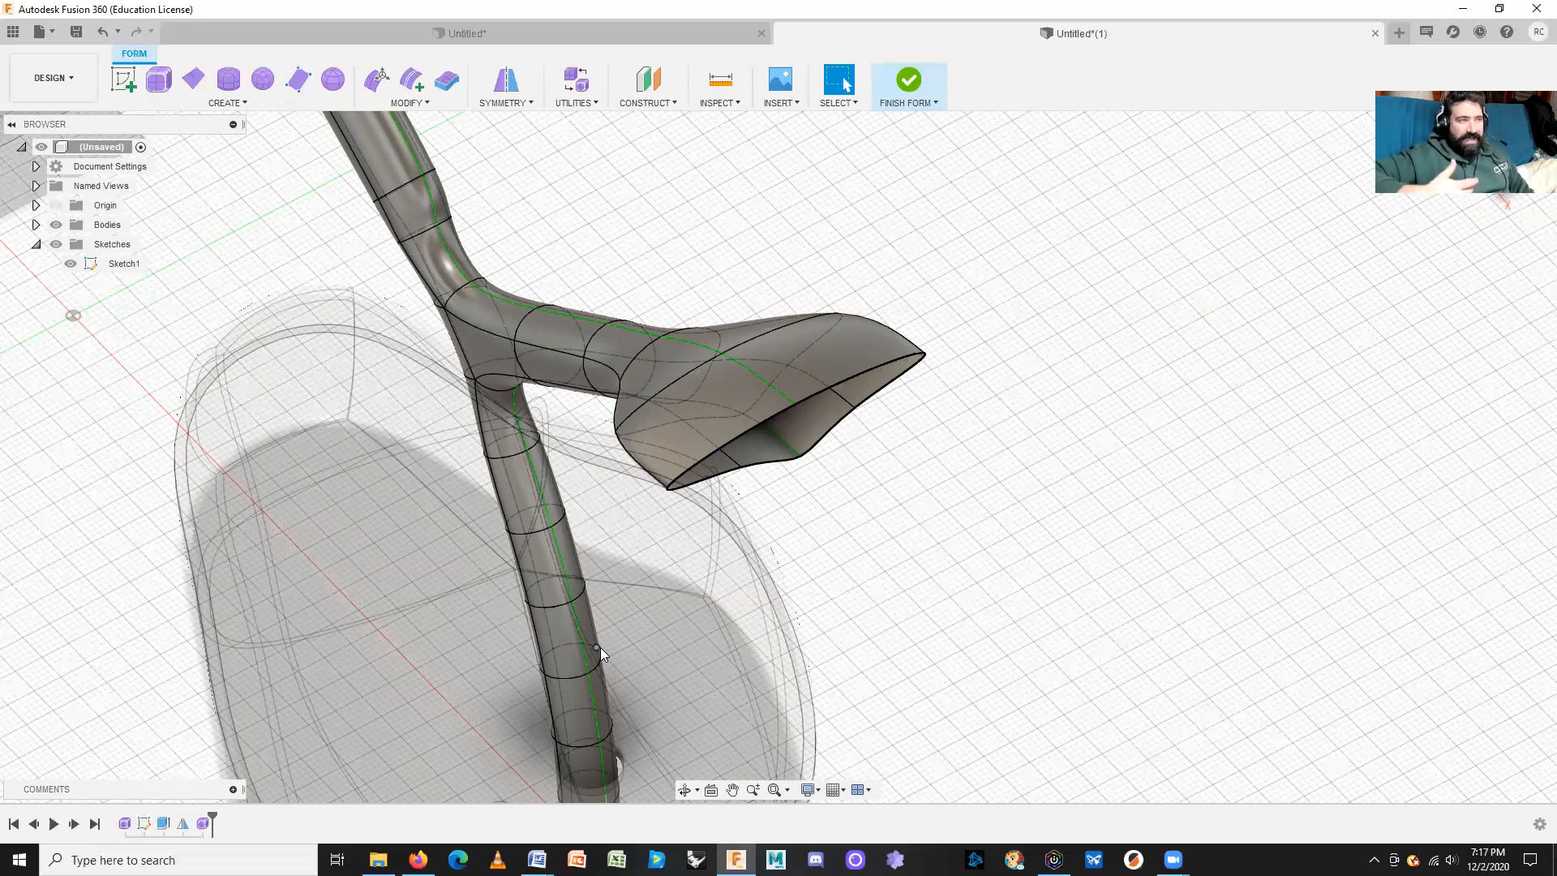
# Step: Start Insert Edge and select a ring edge on the lower stem
pyautogui.click(409, 103)
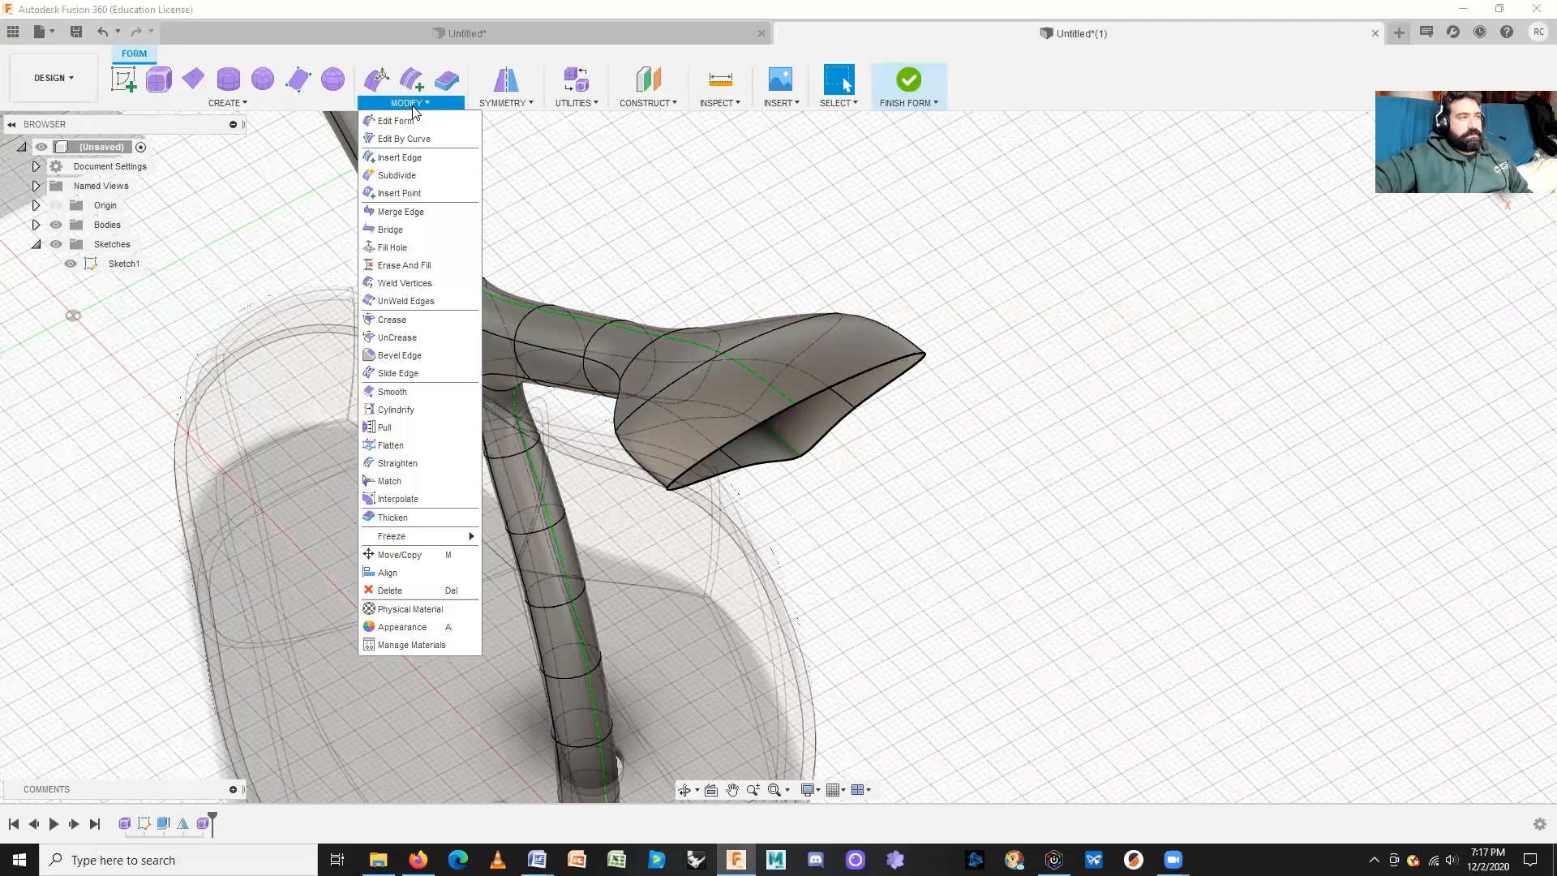
pyautogui.click(401, 157)
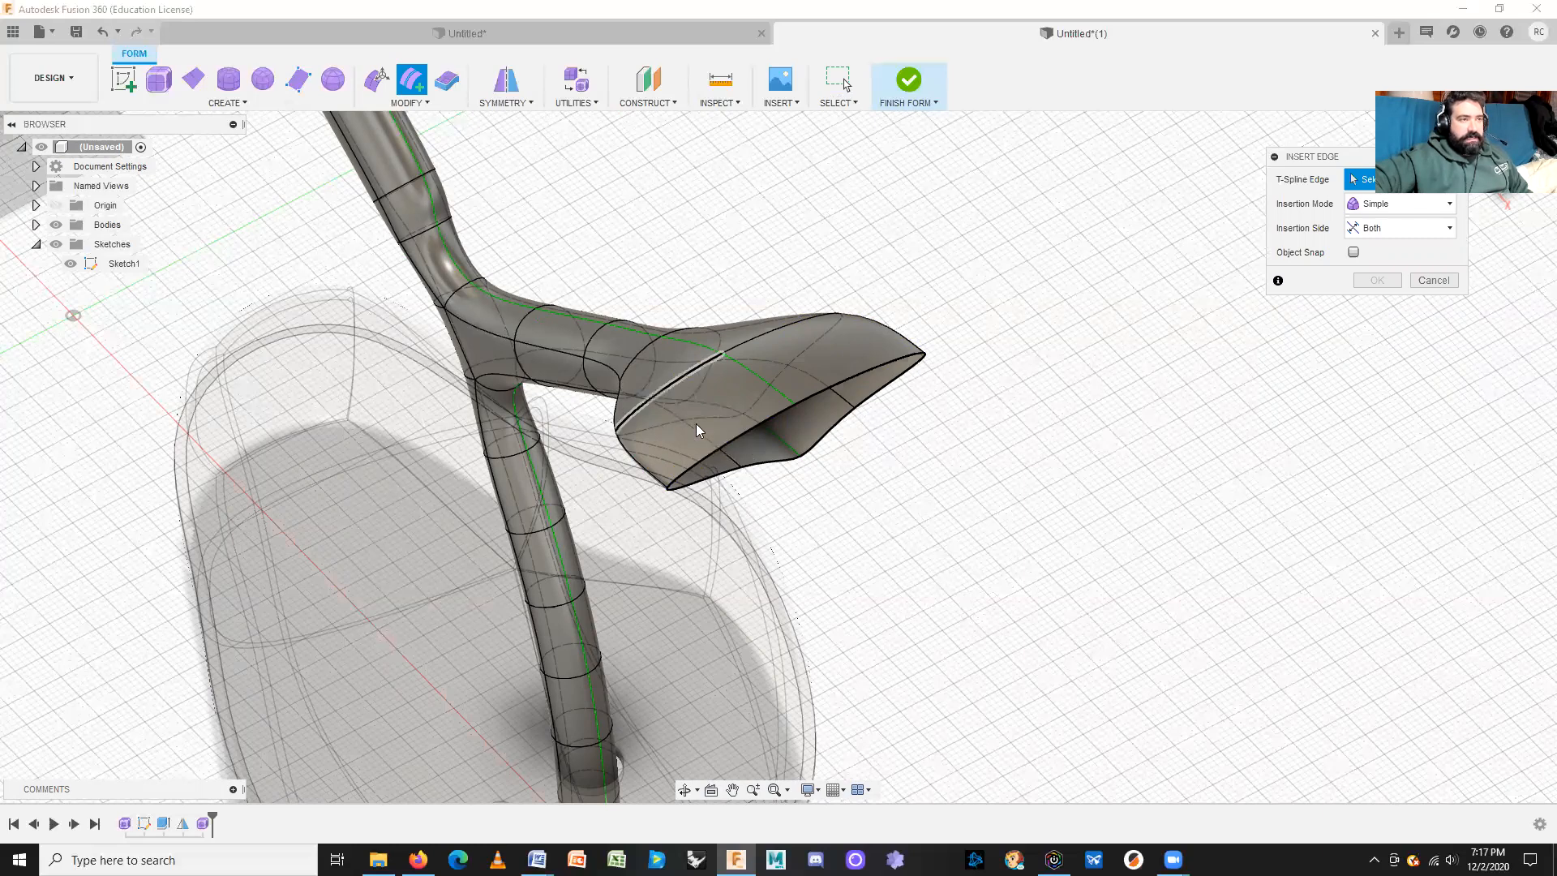
pyautogui.scroll(3, 722, 410)
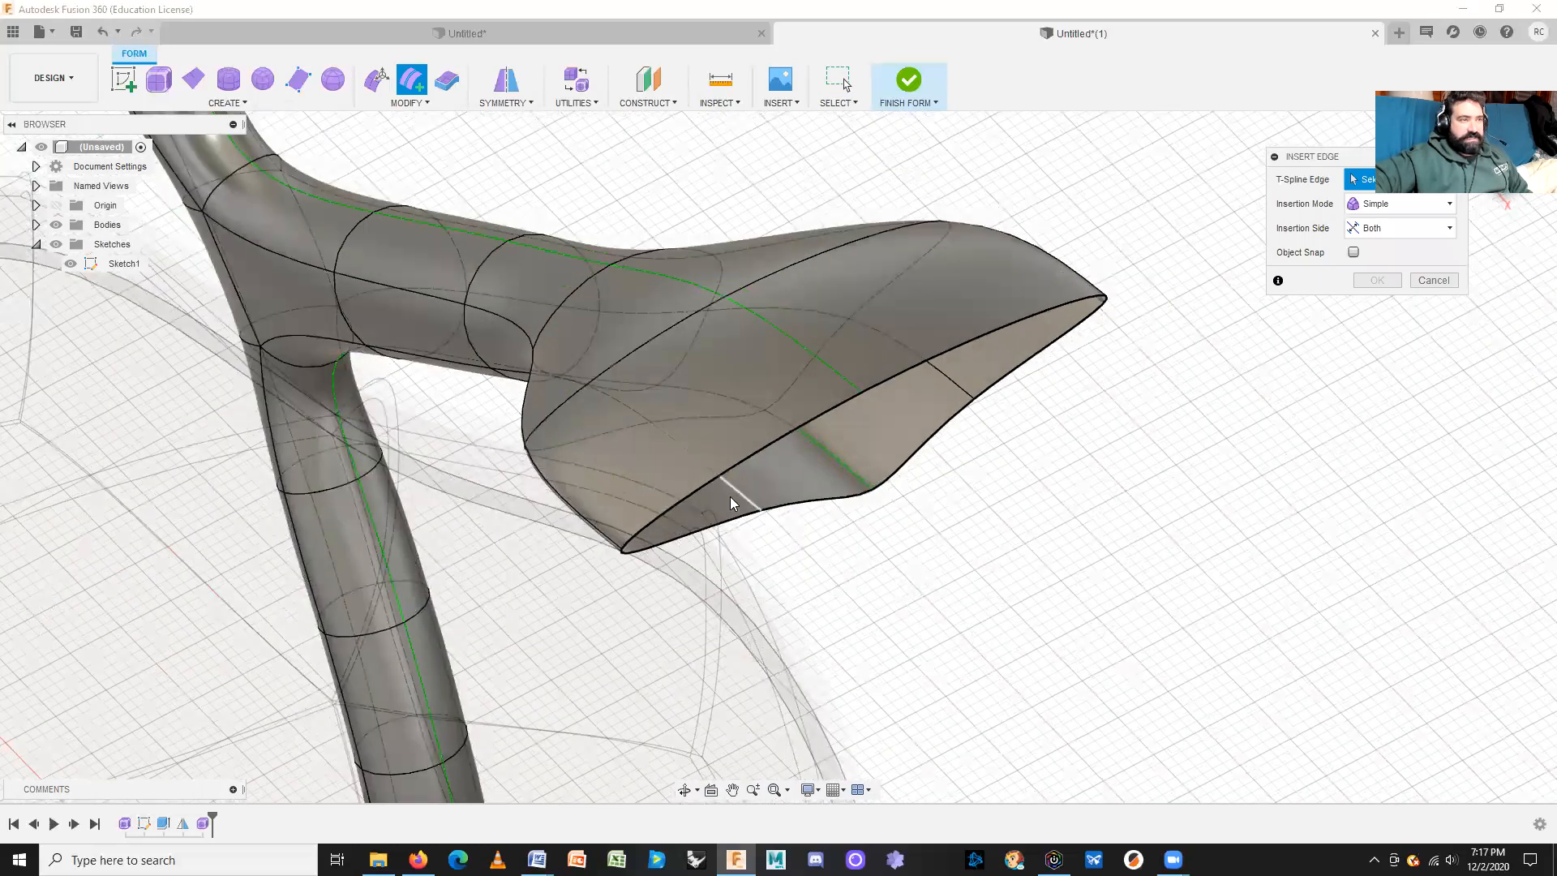
pyautogui.moveTo(510, 453); pyautogui.dragTo(724, 648, button='middle')
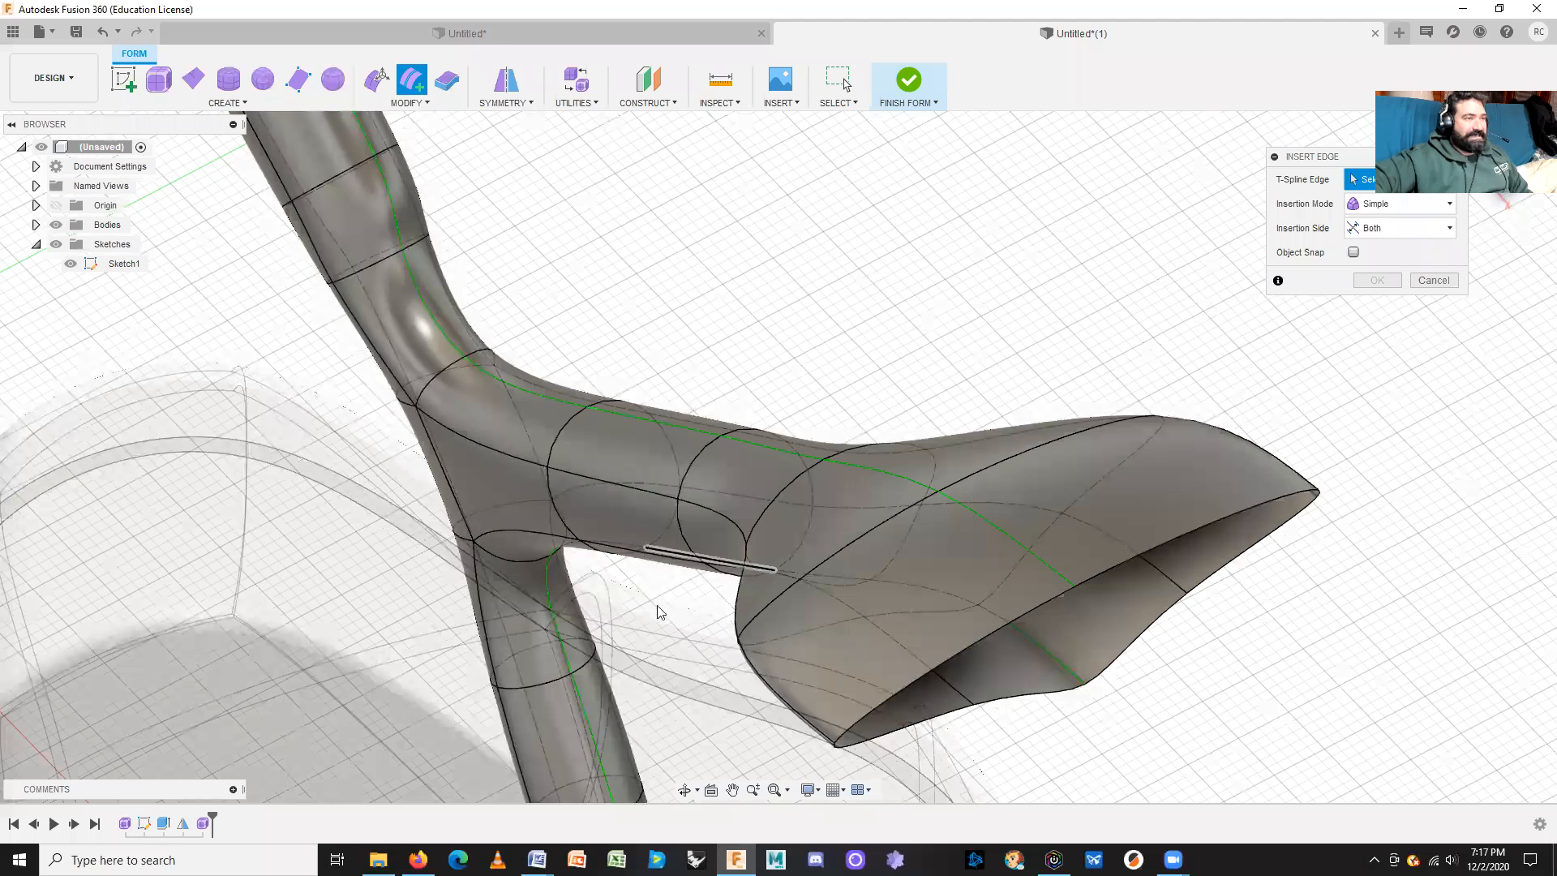
pyautogui.moveTo(688, 619); pyautogui.dragTo(666, 115, button='middle')
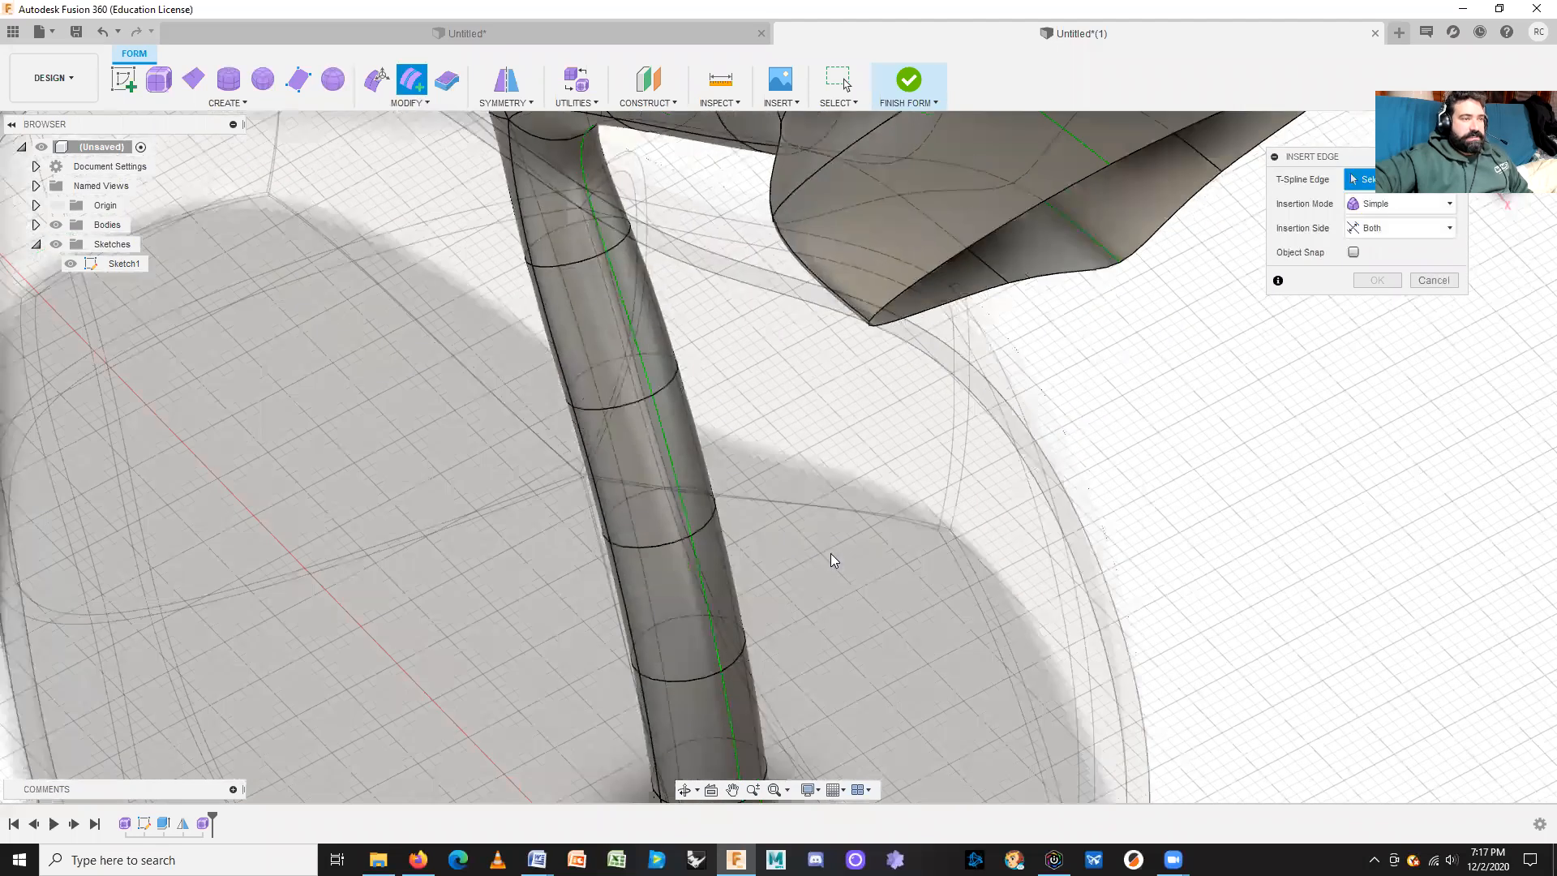
pyautogui.click(673, 544)
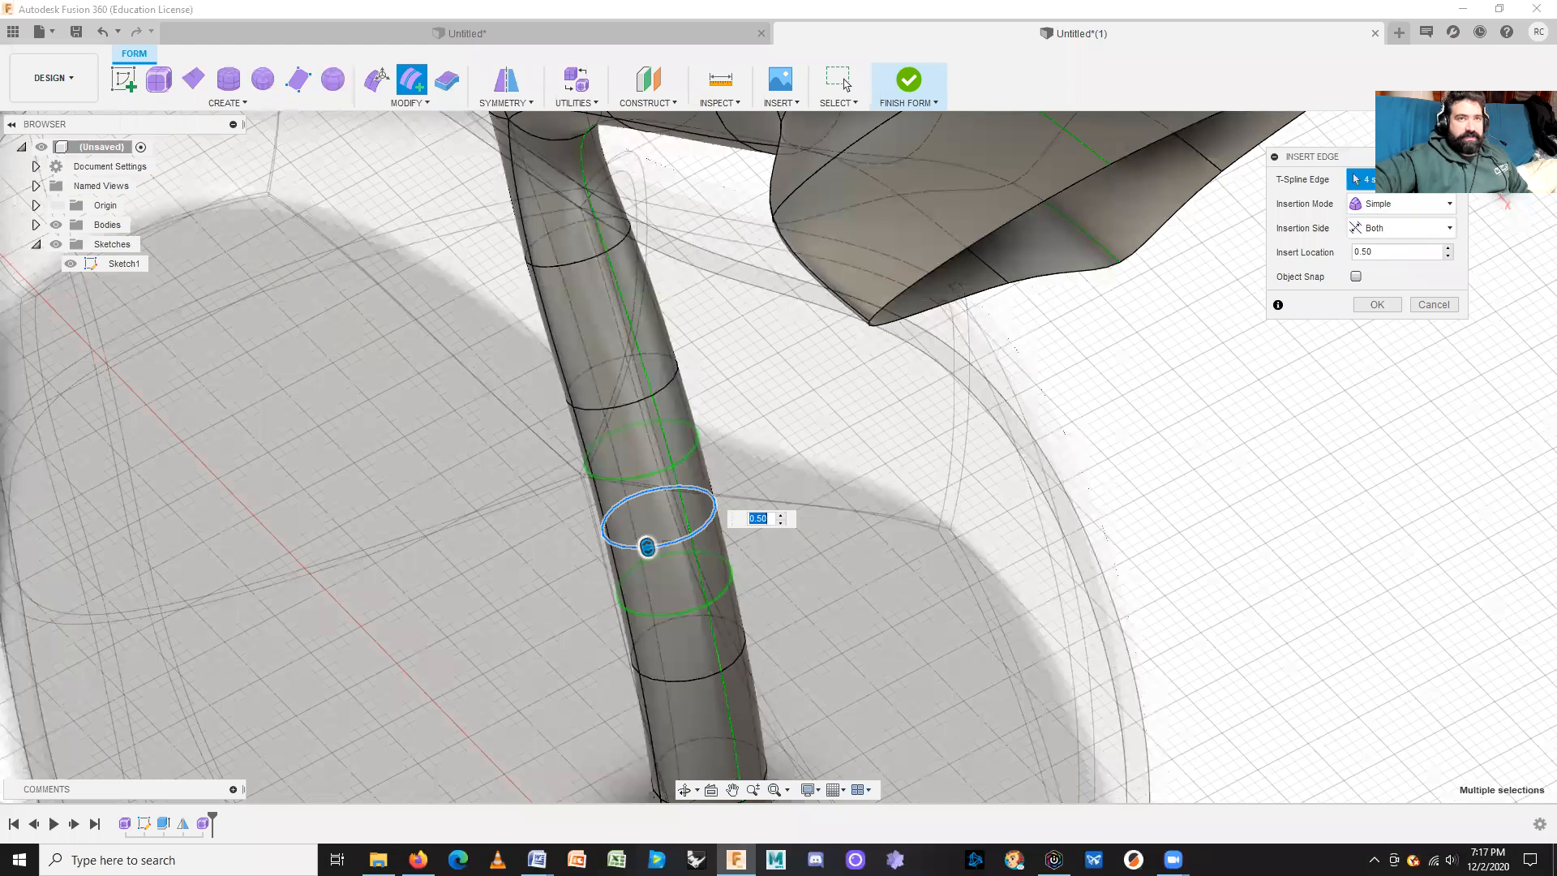
pyautogui.click(978, 436)
pyautogui.scroll(3, 635, 540)
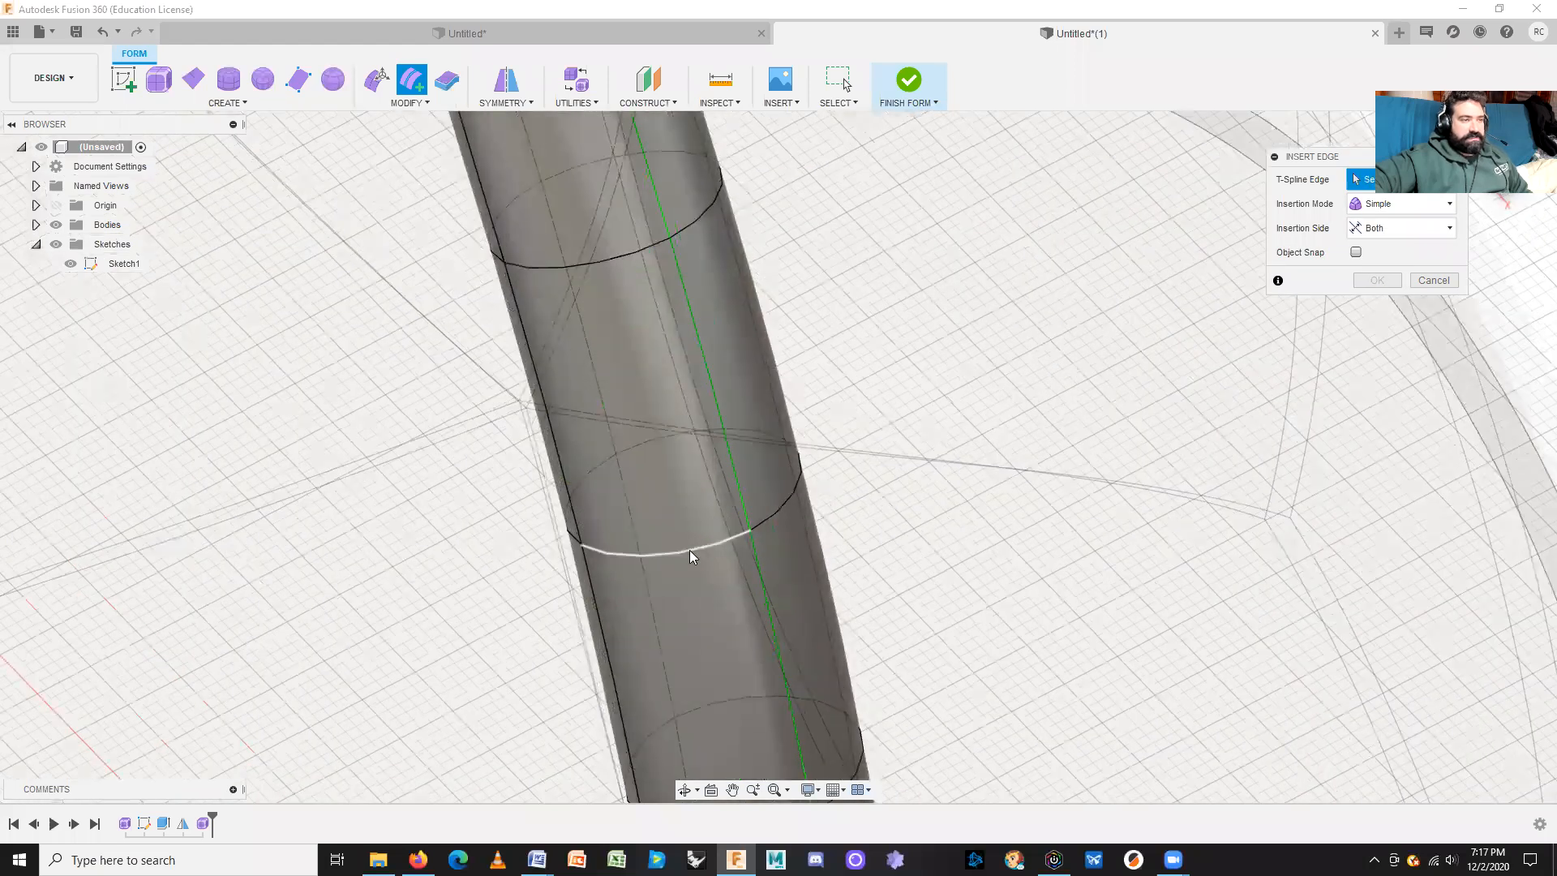
pyautogui.click(689, 550)
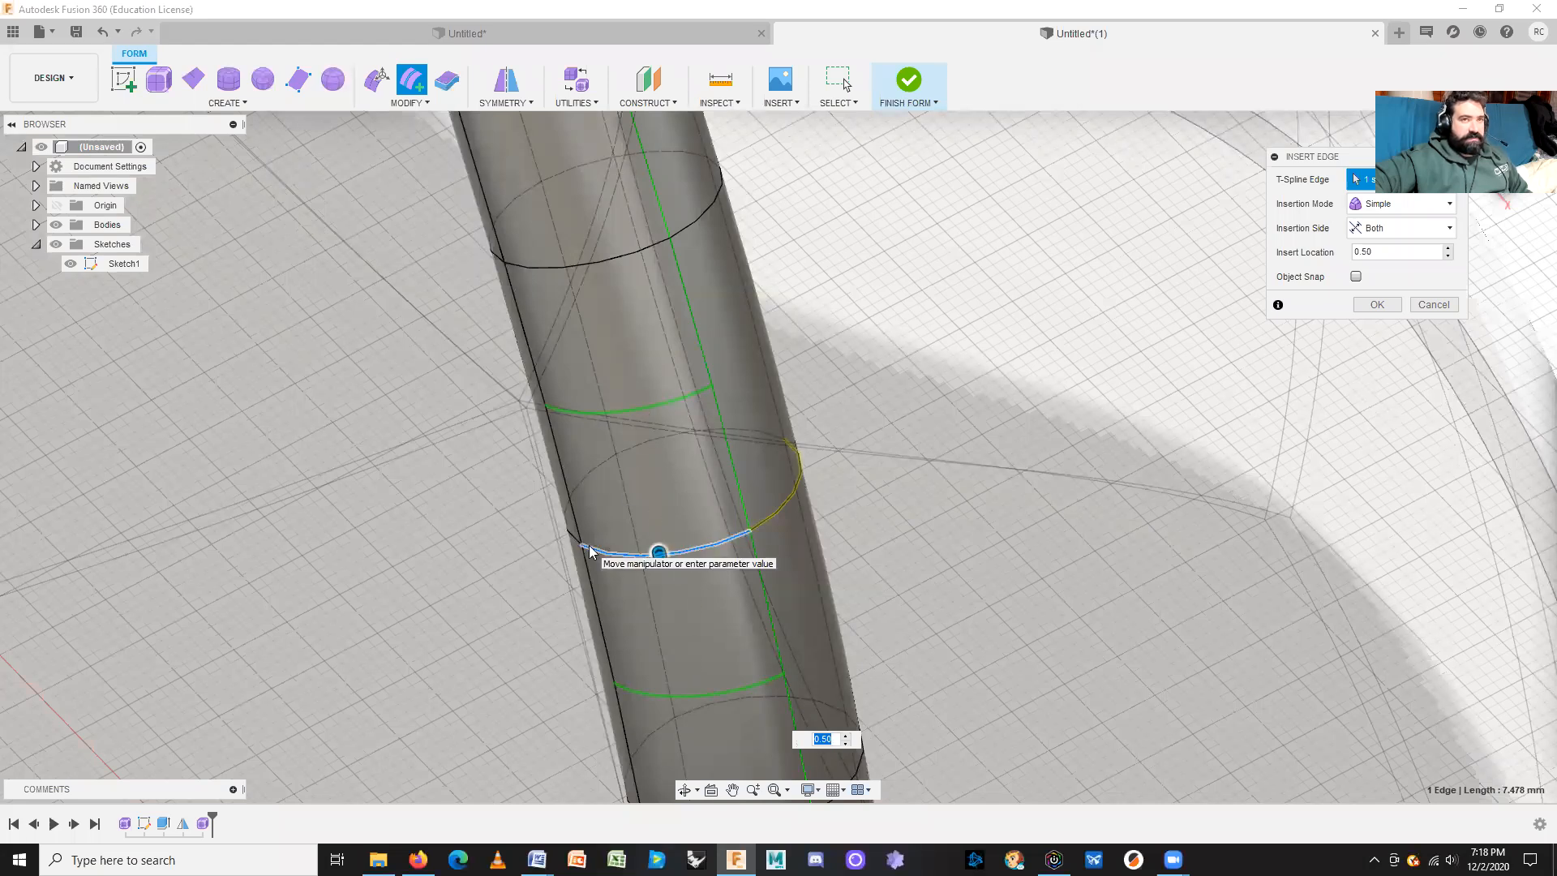
pyautogui.press('Return')
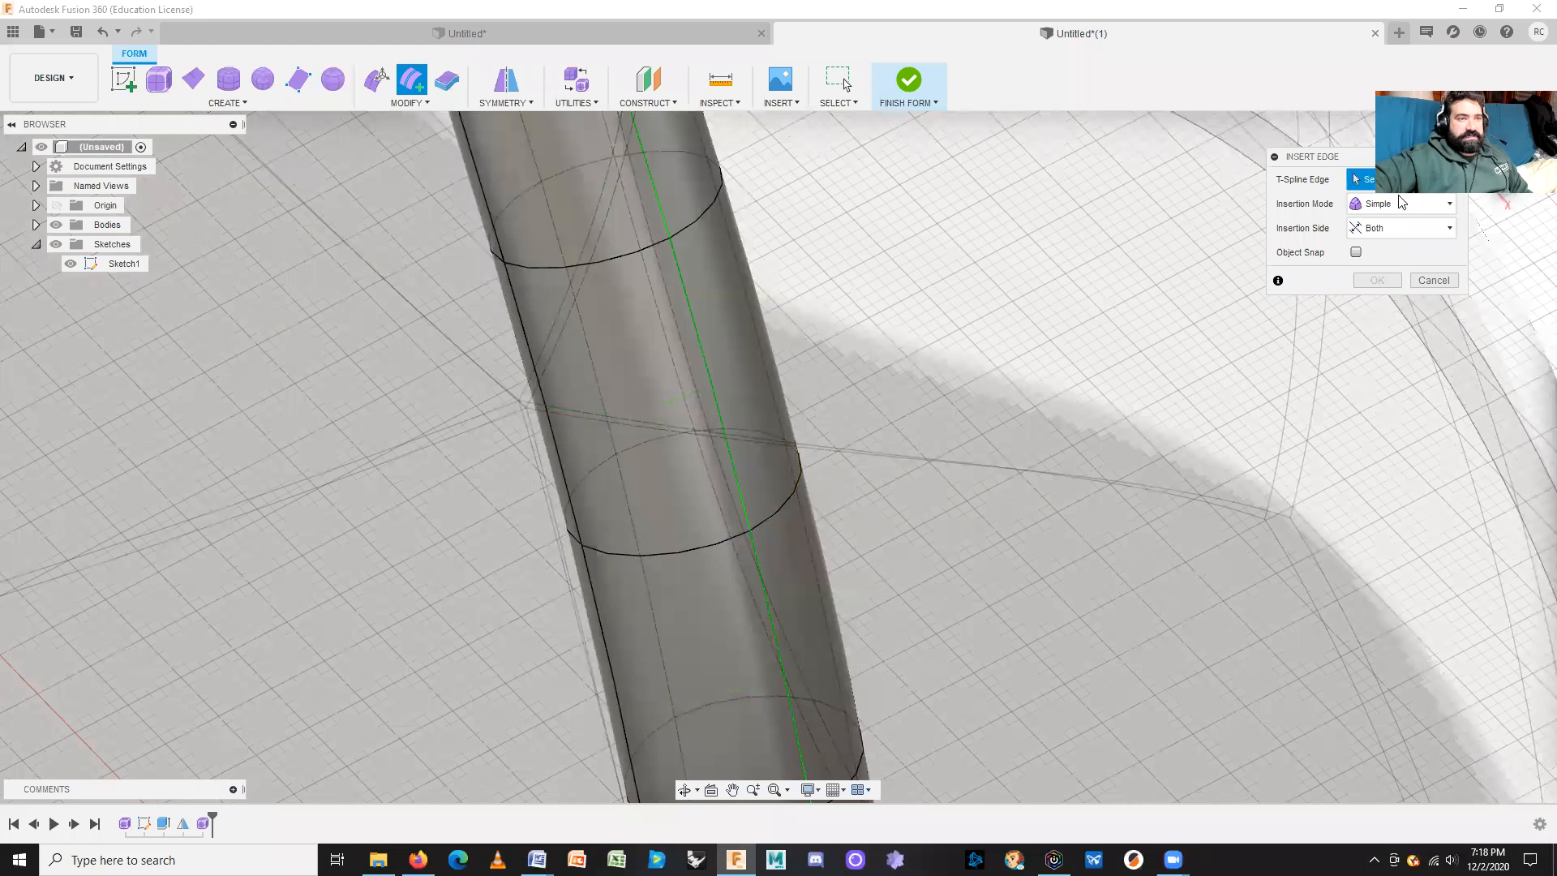
# Step: Select the full stem loop, position the new ring, and commit it in Simple mode
pyautogui.doubleClick(697, 545)
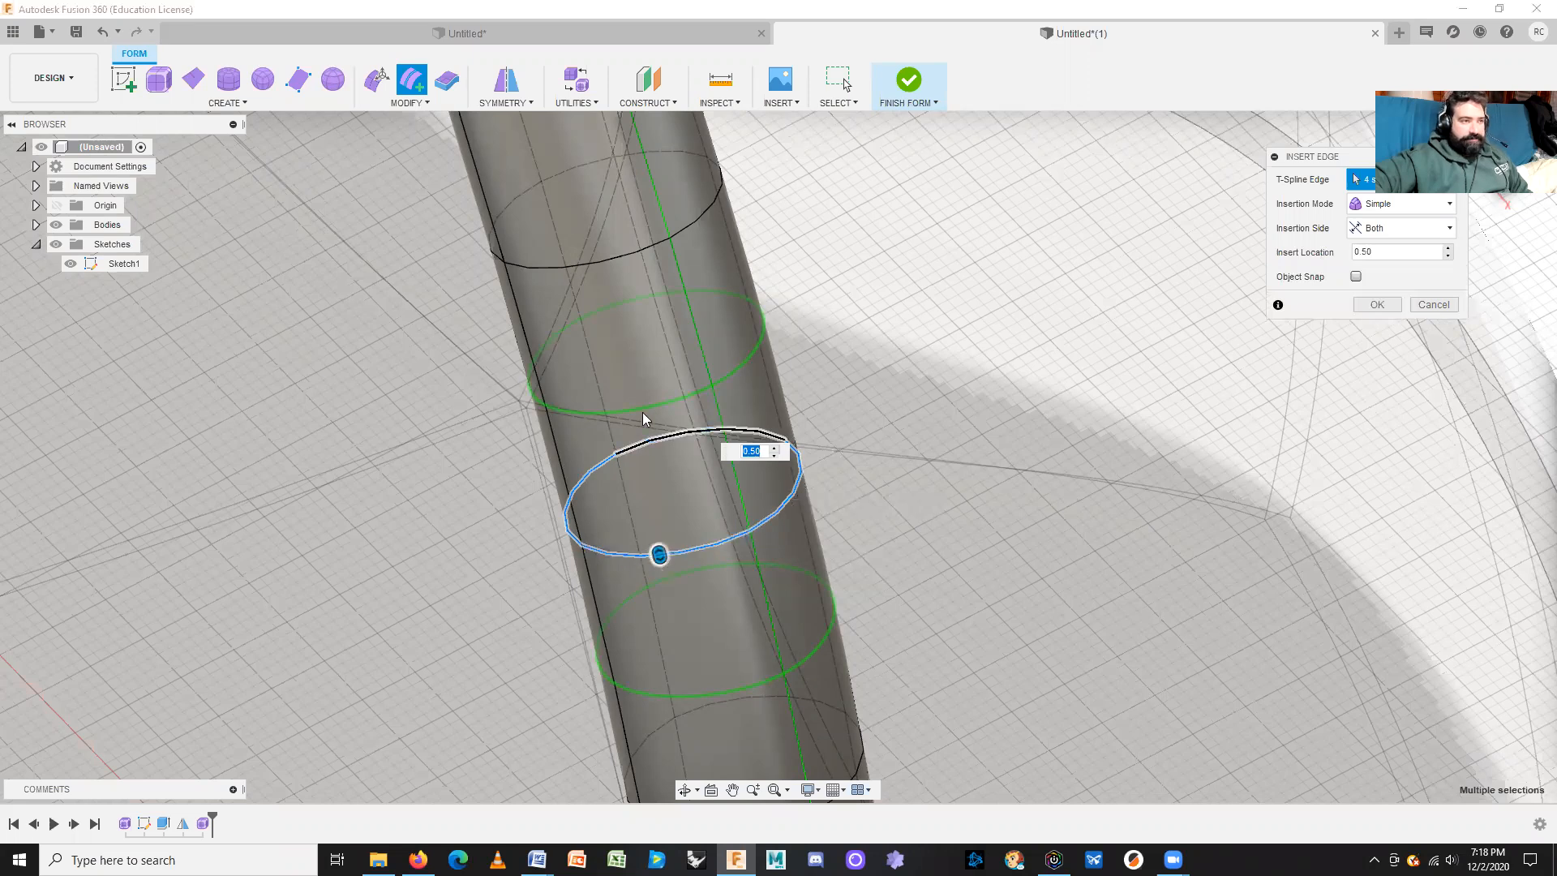
pyautogui.keyDown('shift'); pyautogui.moveTo(872, 462); pyautogui.dragTo(845, 556, button='middle'); pyautogui.keyUp('shift')
pyautogui.moveTo(744, 433)
pyautogui.mouseDown()
pyautogui.moveTo(744, 404)
pyautogui.moveTo(744, 431)
pyautogui.mouseUp()
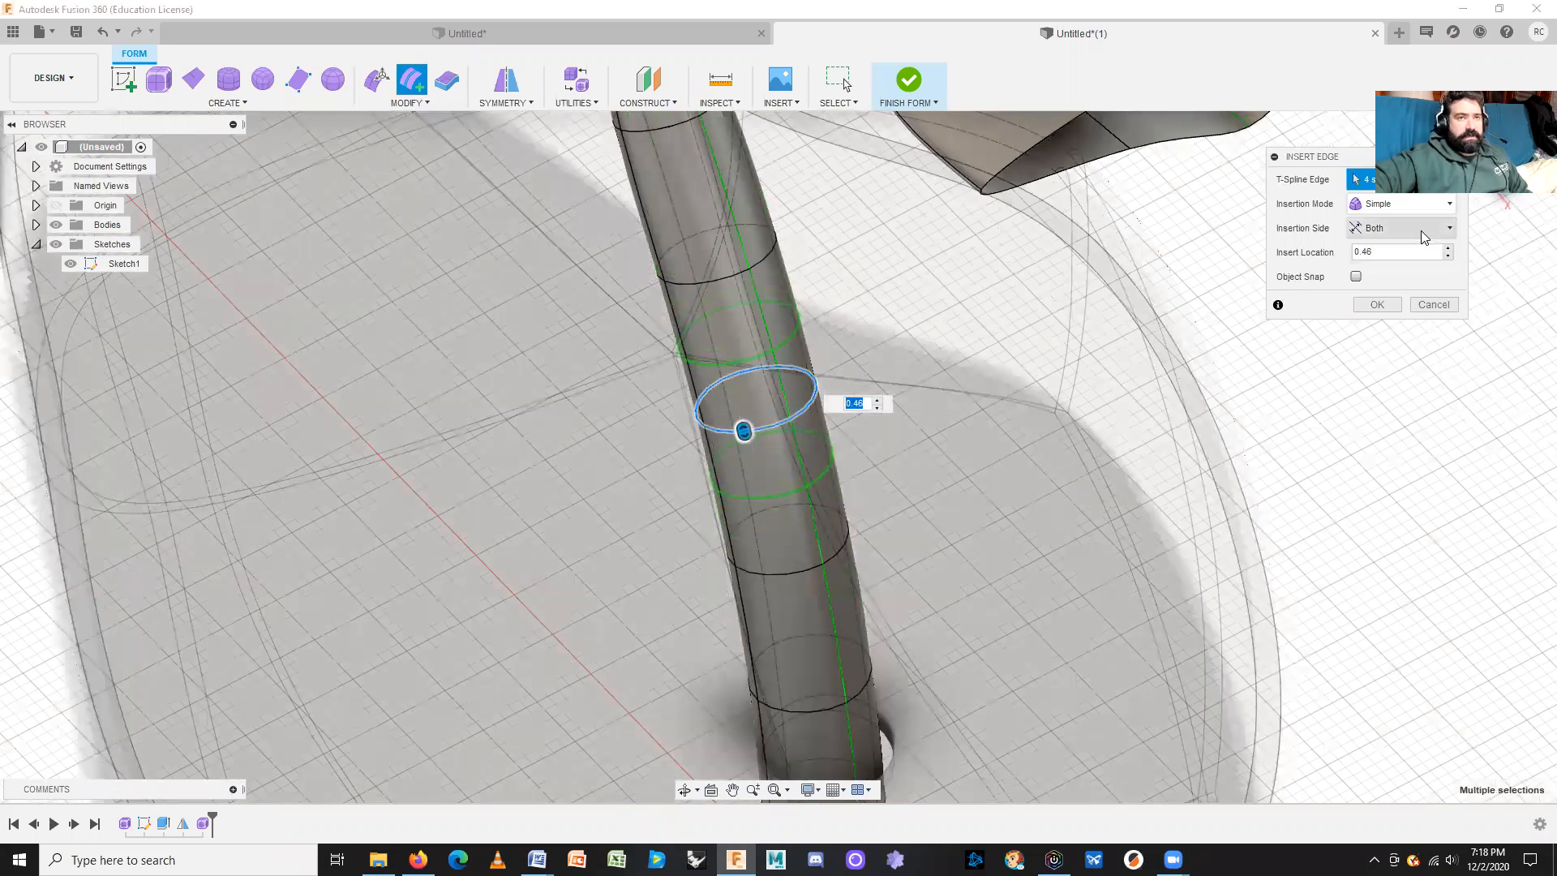
pyautogui.click(1396, 204)
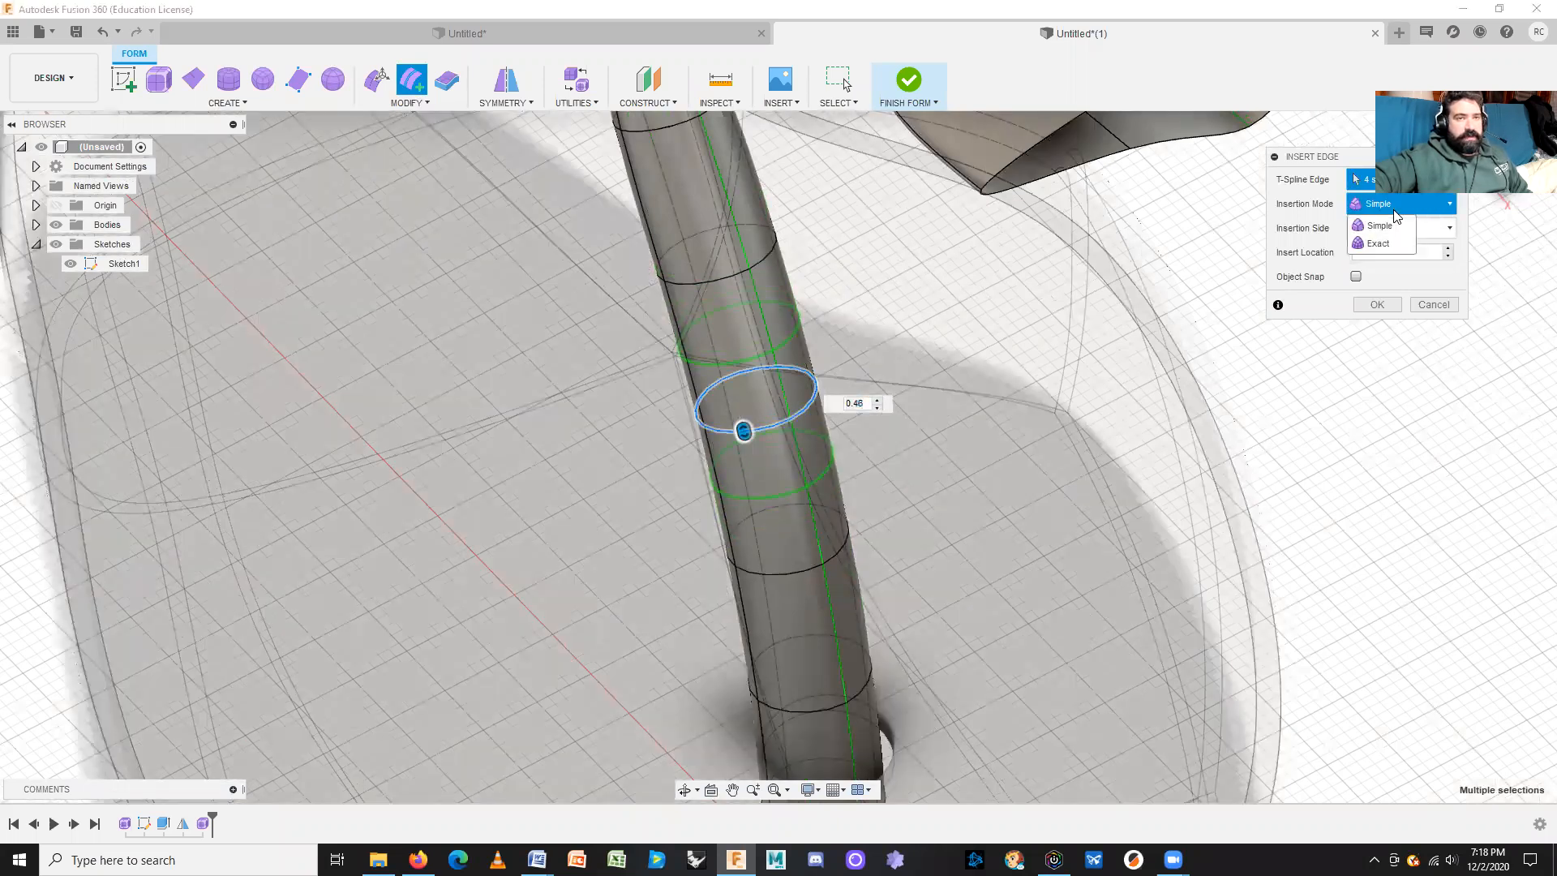
pyautogui.click(1394, 211)
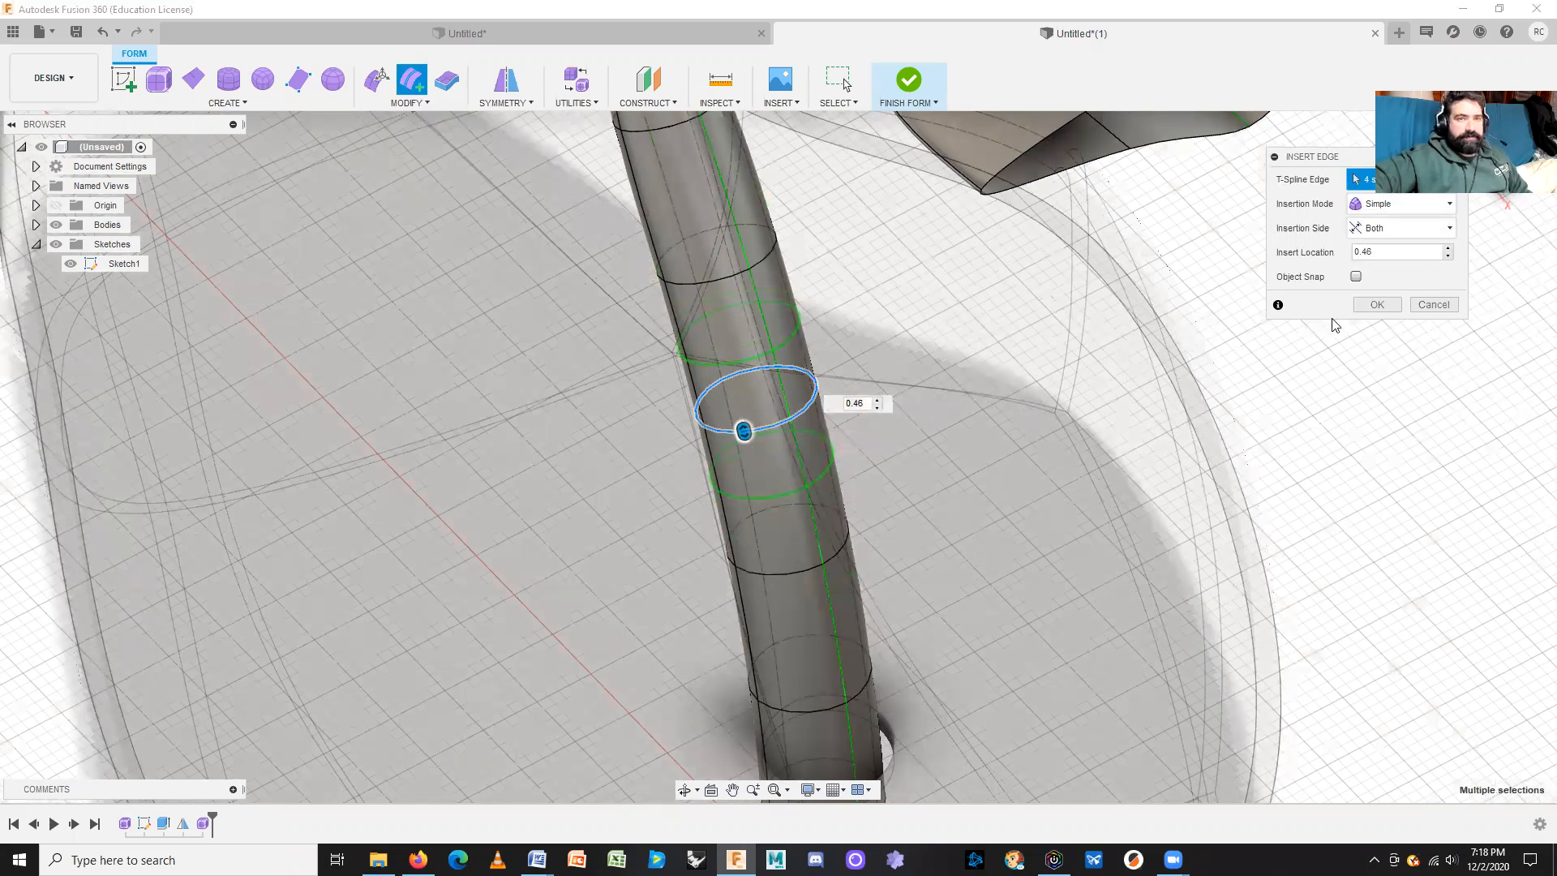
pyautogui.click(1379, 306)
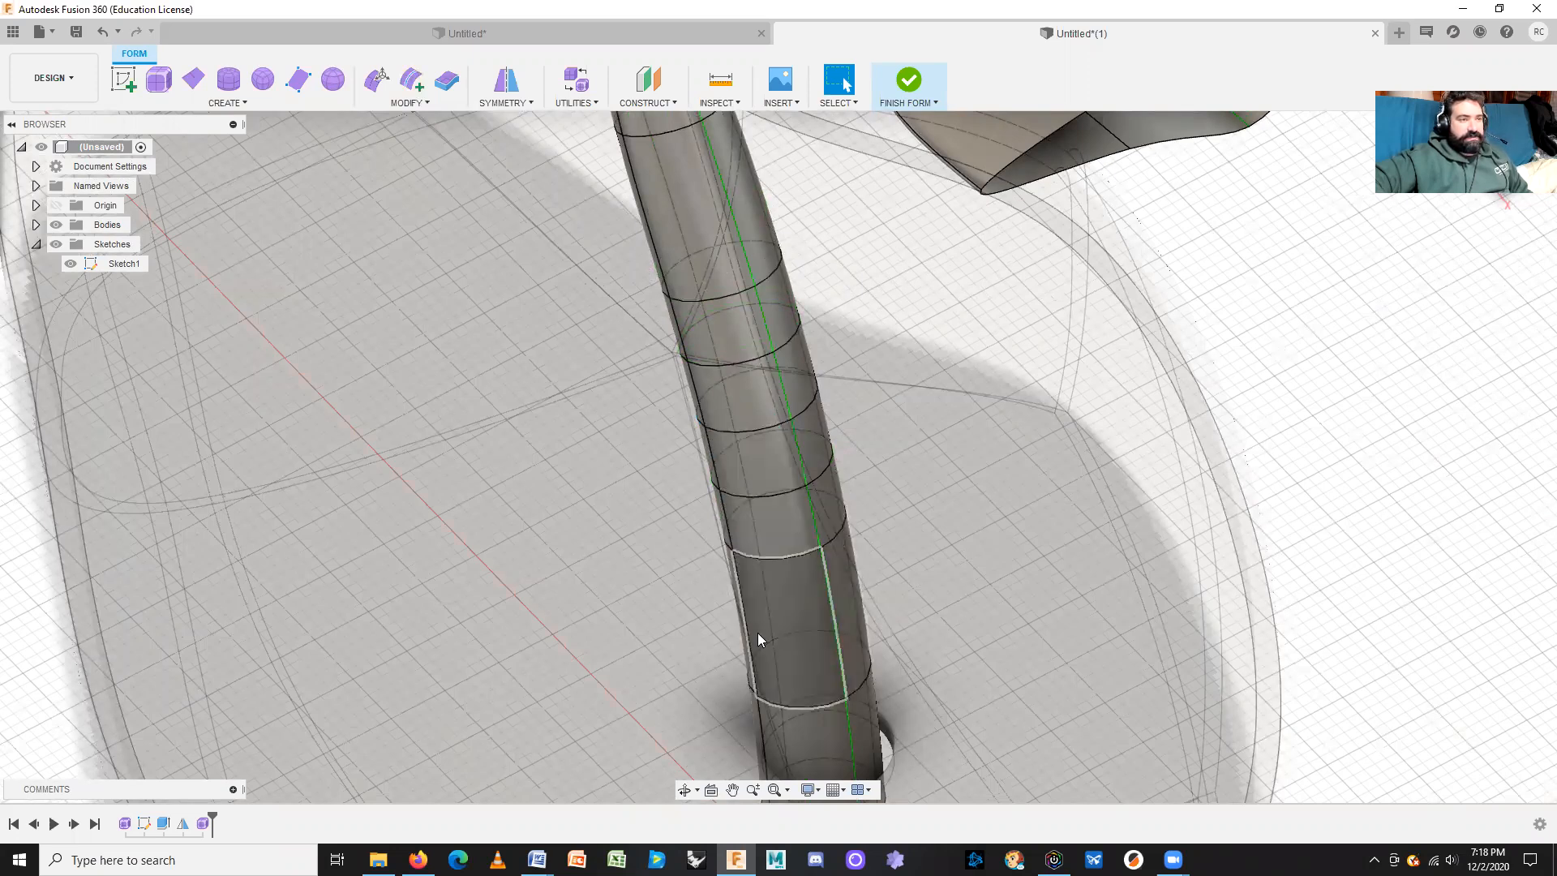
# Step: Repeat Insert Edge to add another ring near the stem's base
pyautogui.click(760, 534)
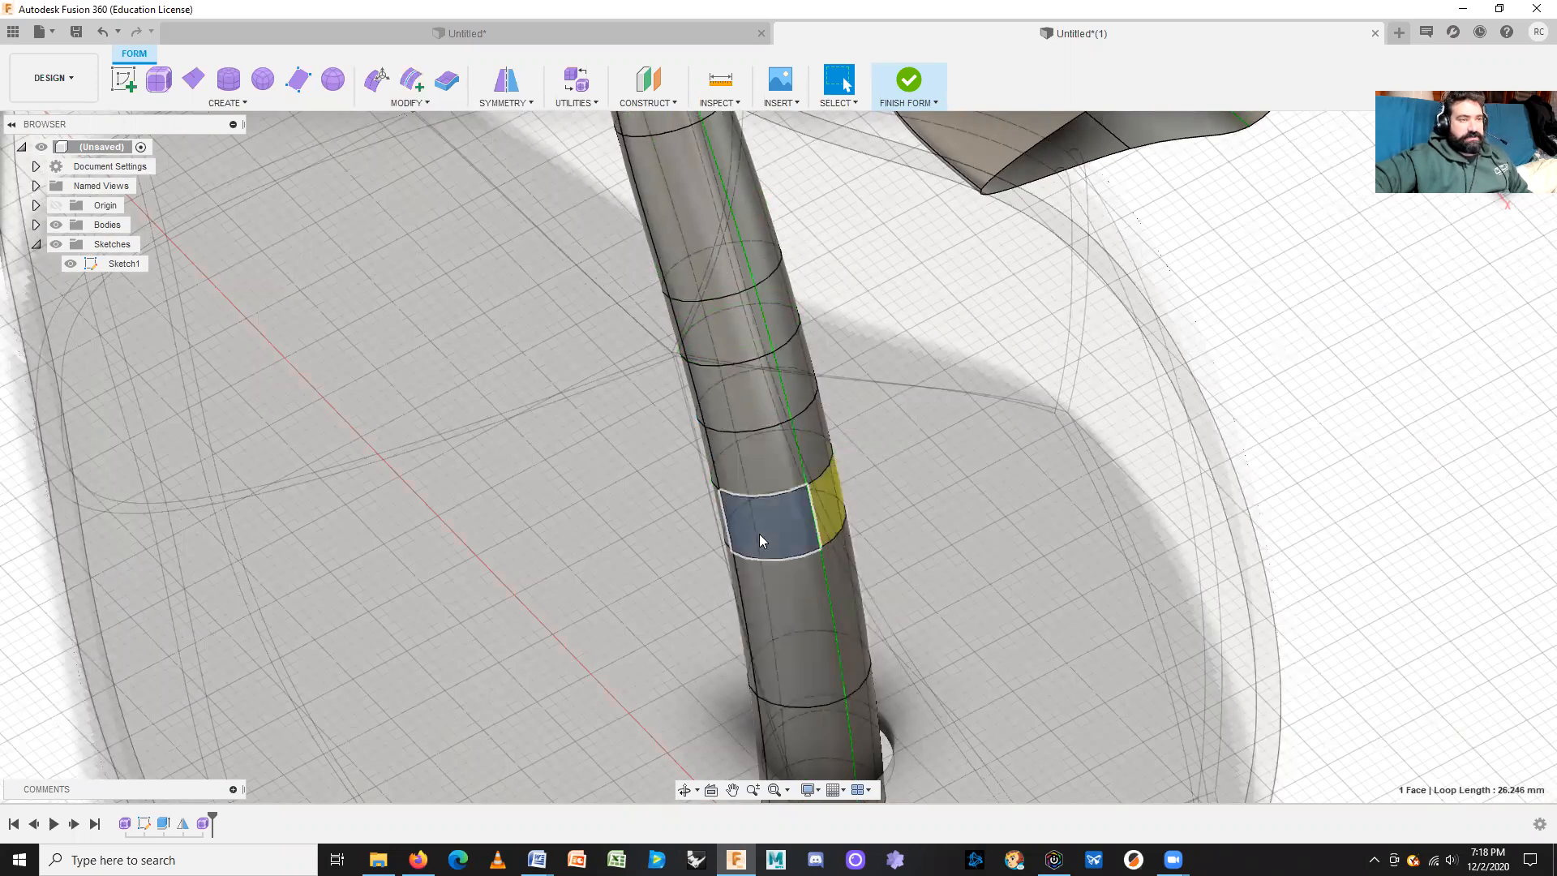
pyautogui.click(937, 503)
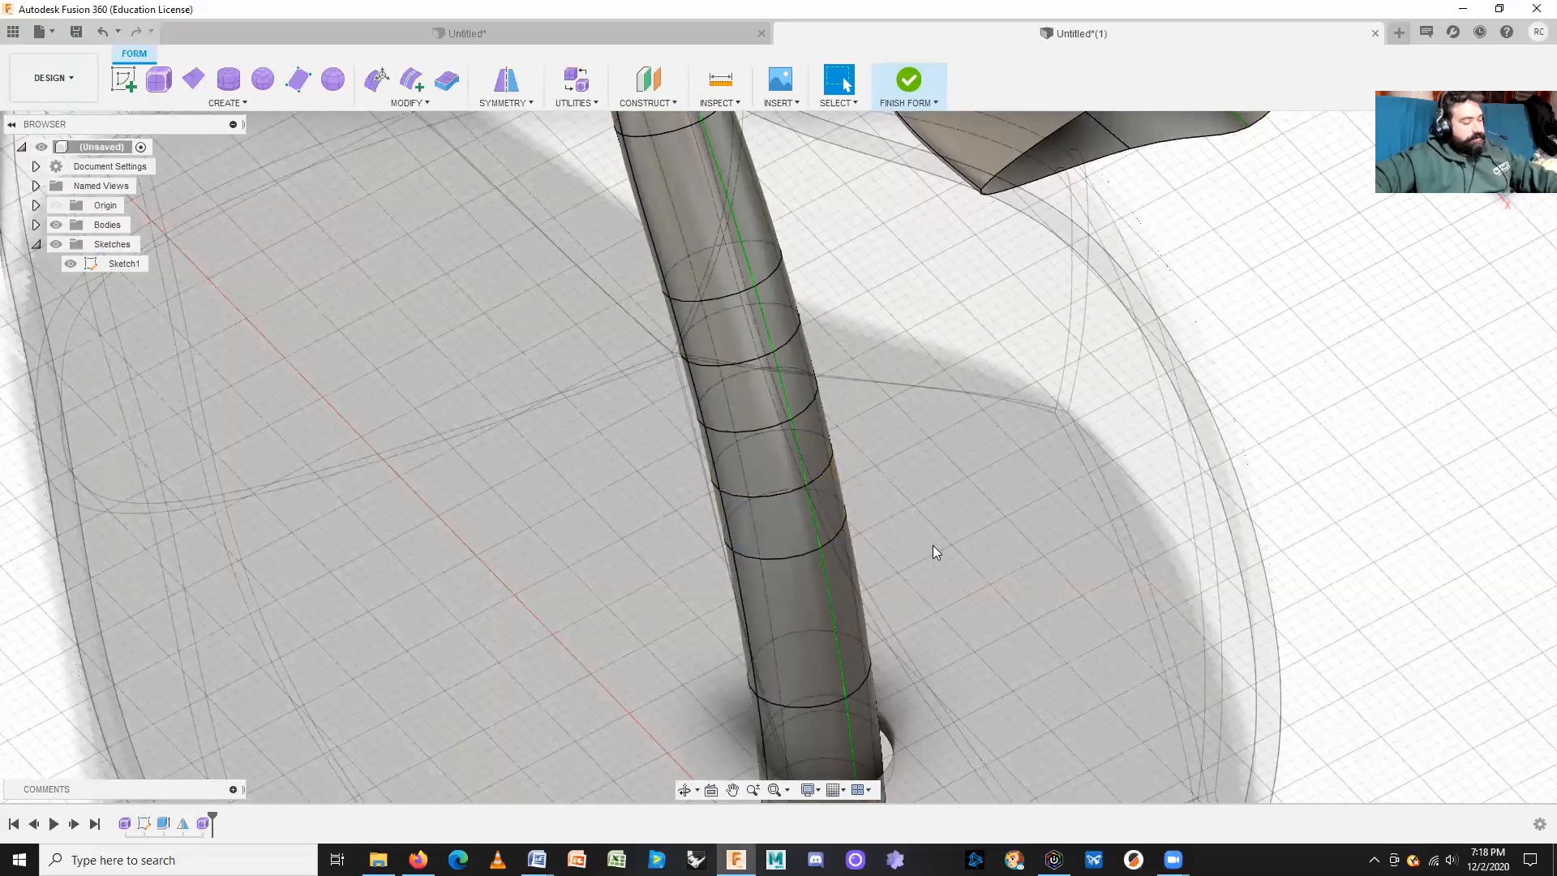
pyautogui.moveTo(932, 545)
pyautogui.keyDown('shift'); pyautogui.mouseDown(button='middle')
pyautogui.moveTo(987, 522)
pyautogui.moveTo(818, 308)
pyautogui.mouseUp(button='middle'); pyautogui.keyUp('shift')
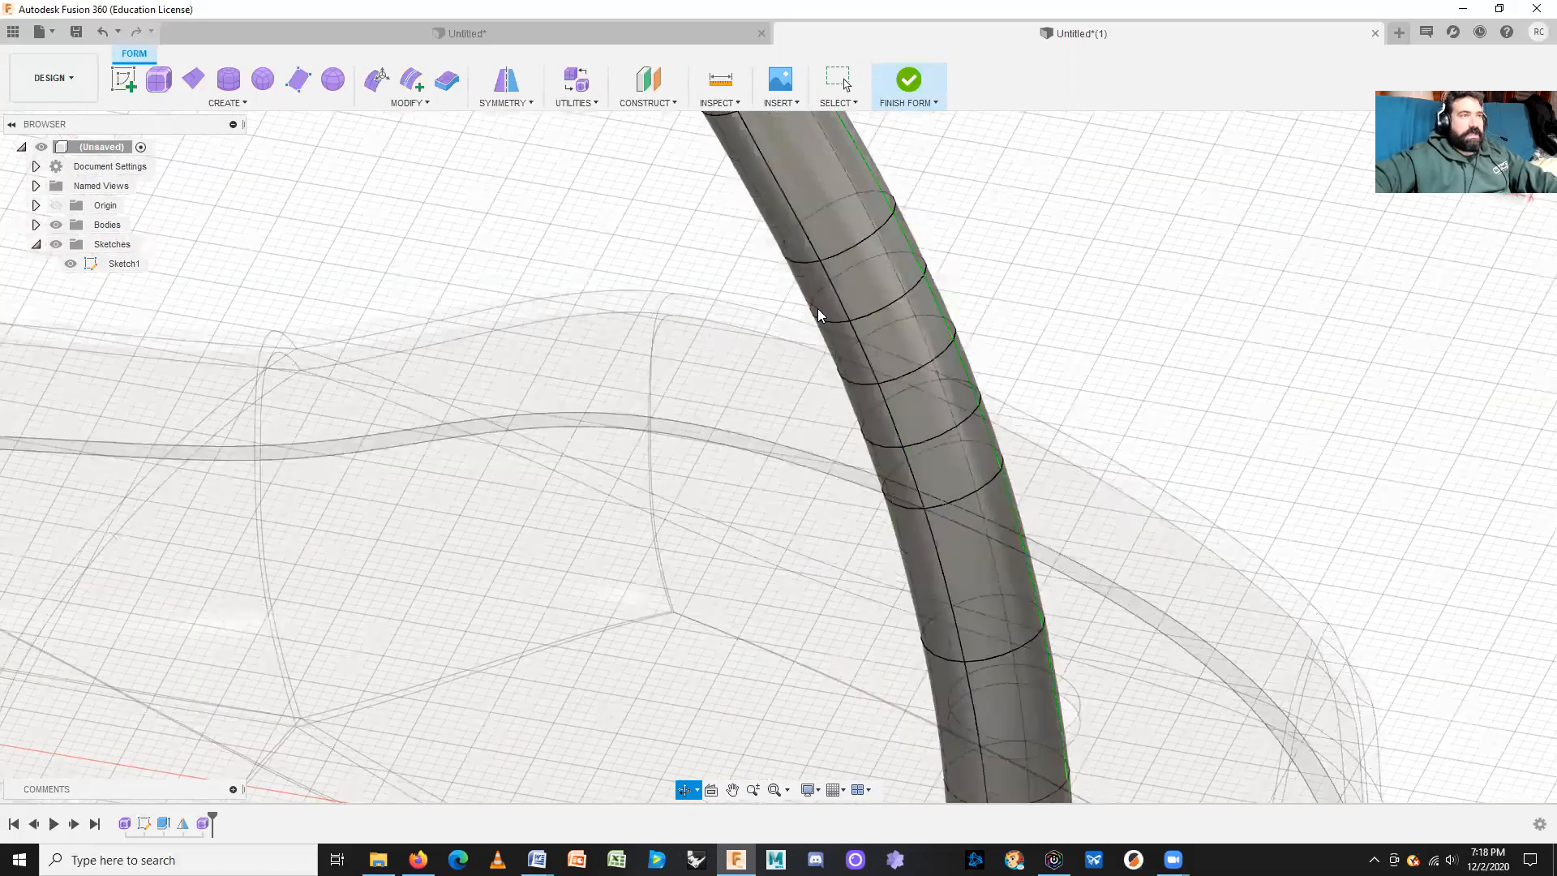
pyautogui.rightClick(1262, 336)
pyautogui.click(1252, 279)
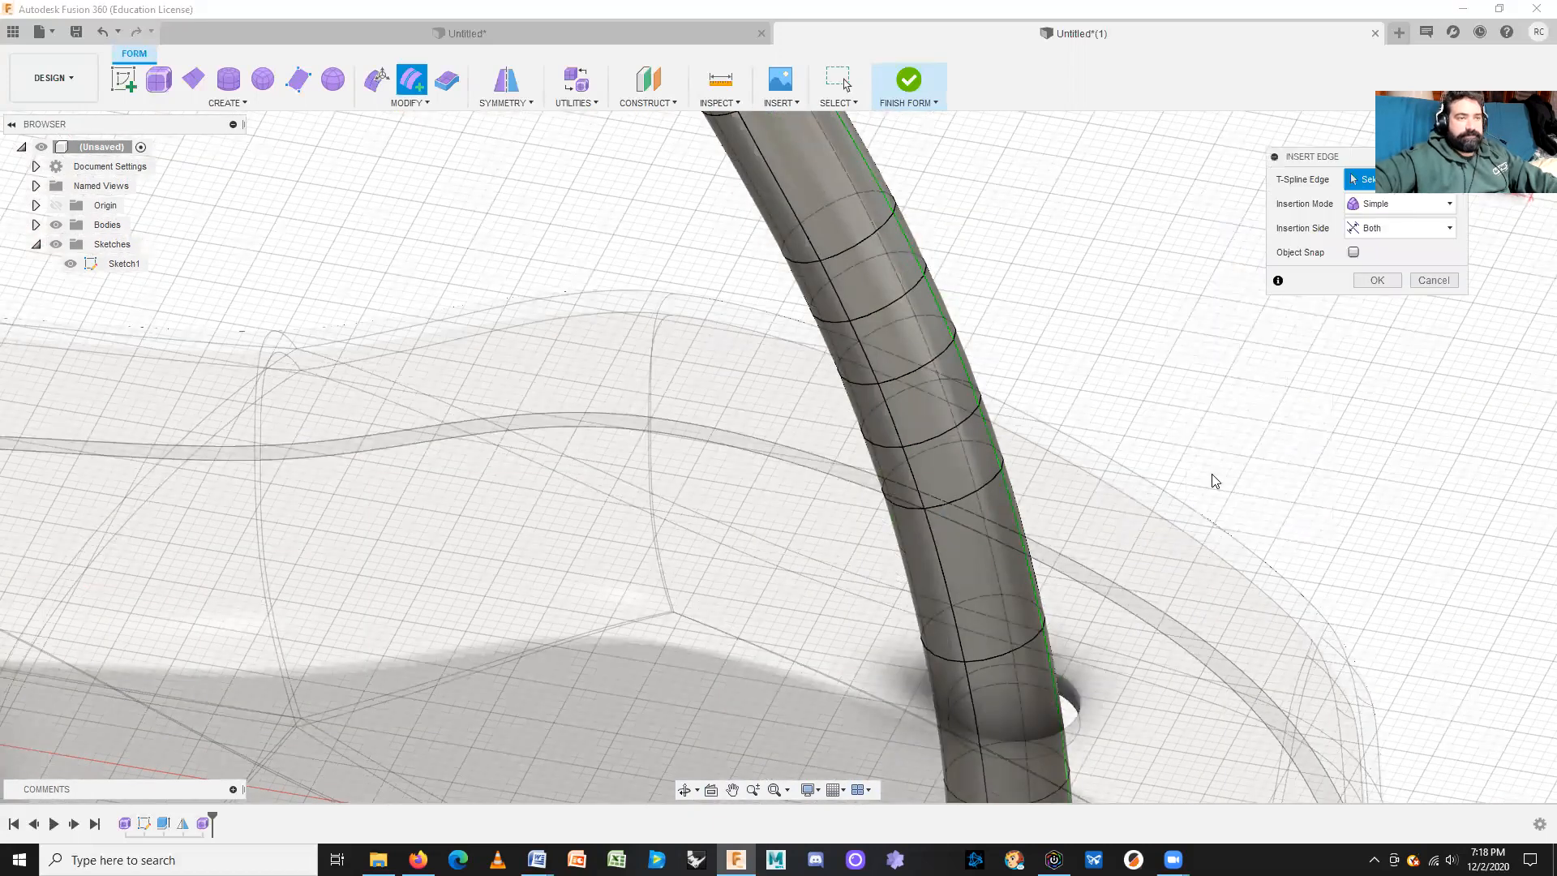
pyautogui.click(1006, 654)
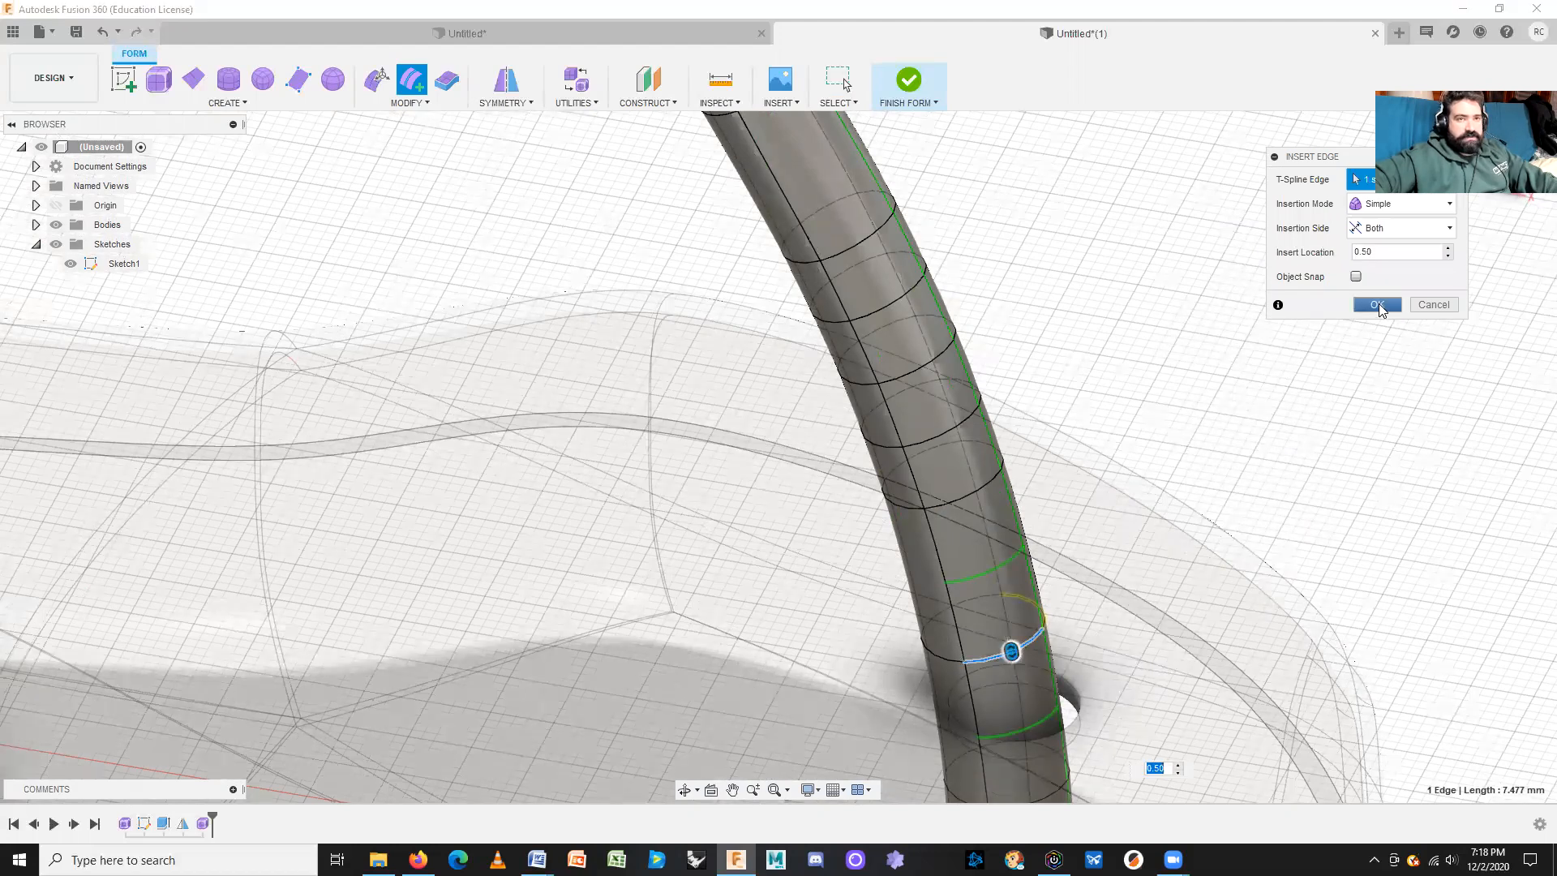
pyautogui.click(1377, 305)
# Step: Add one more edge loop around the stem close to where it enters the shell
pyautogui.moveTo(1298, 427); pyautogui.dragTo(1276, 362, button='middle')
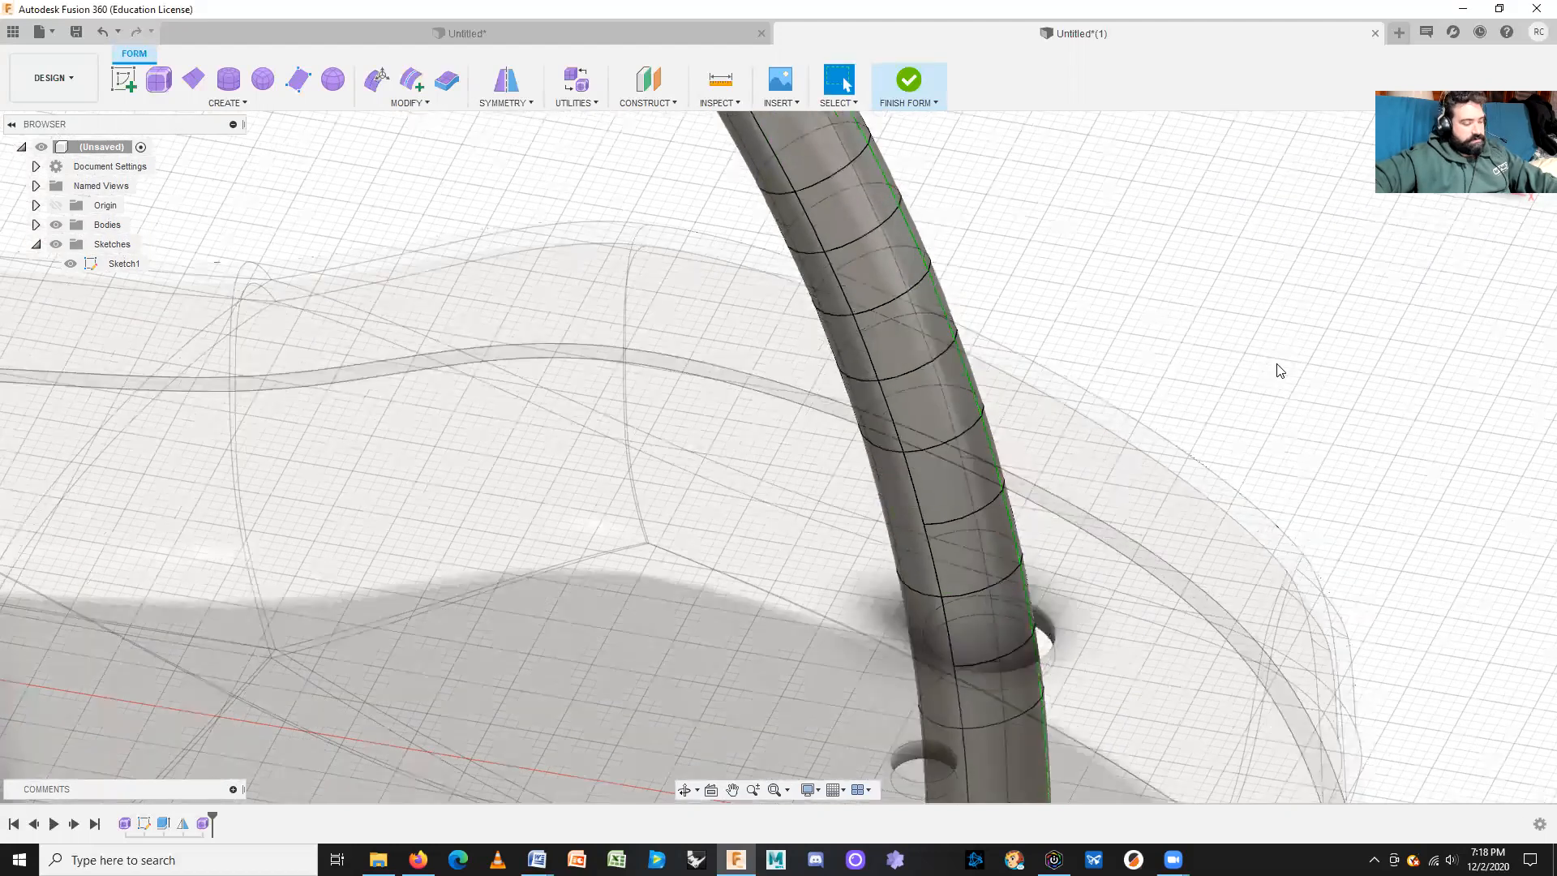
pyautogui.rightClick(1273, 349)
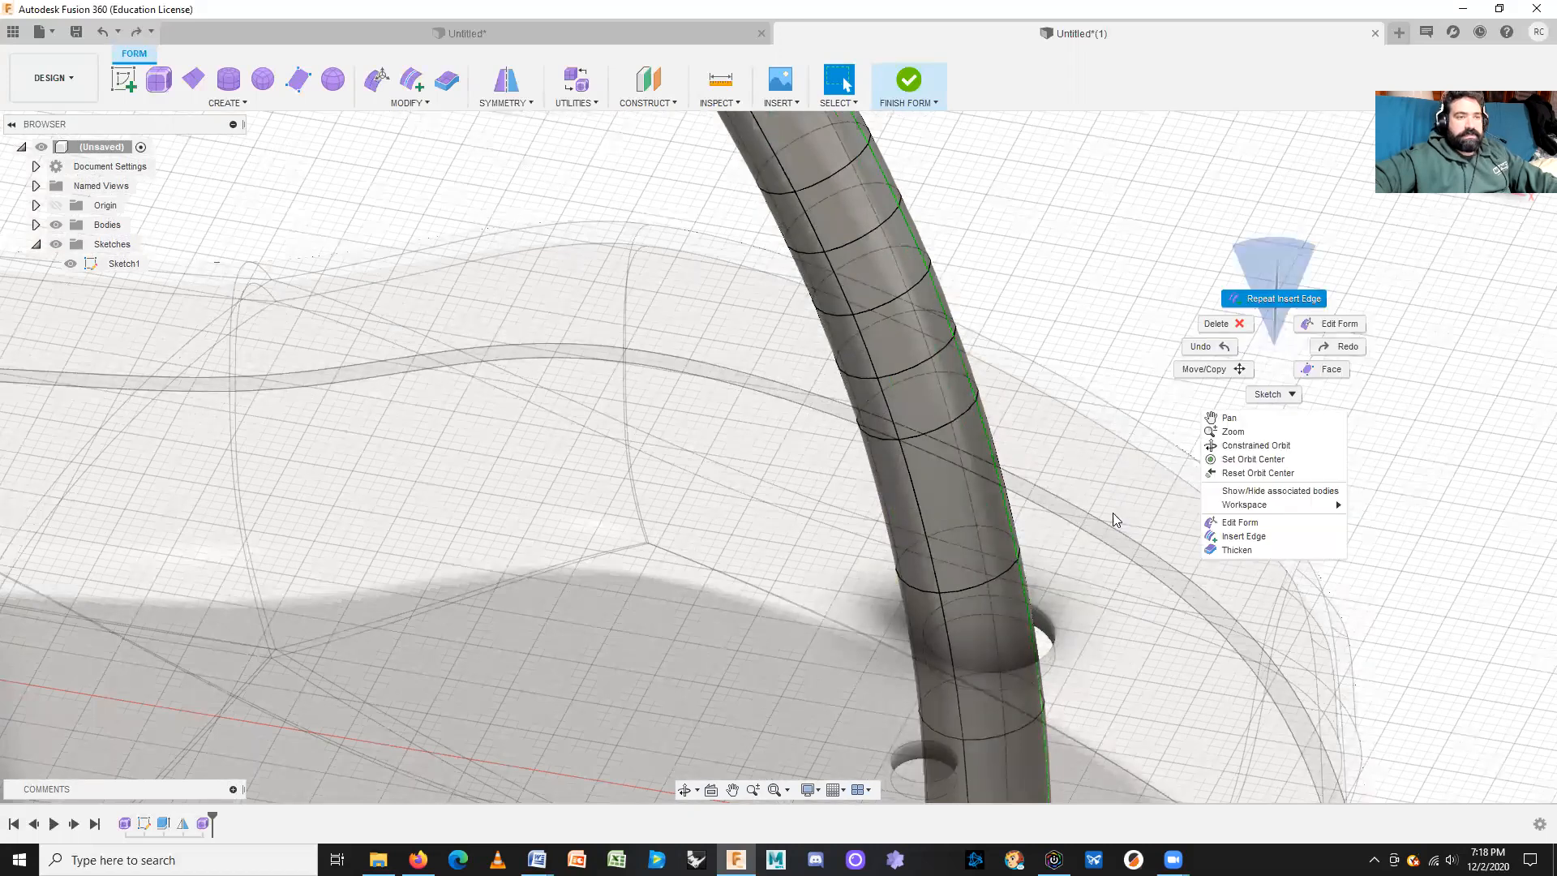
pyautogui.doubleClick(981, 579)
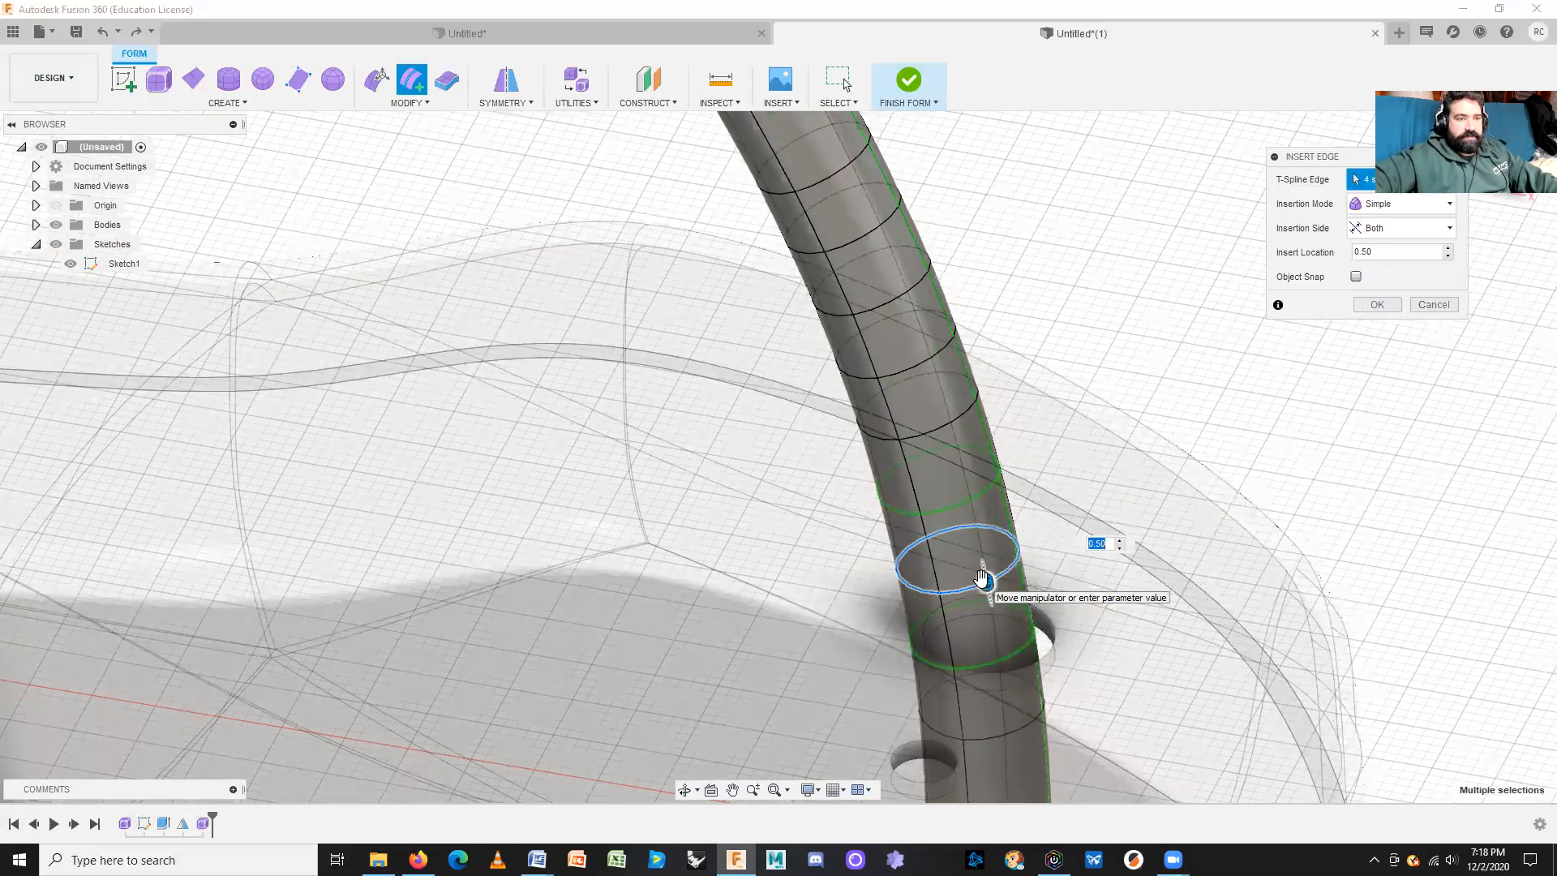
pyautogui.click(1381, 304)
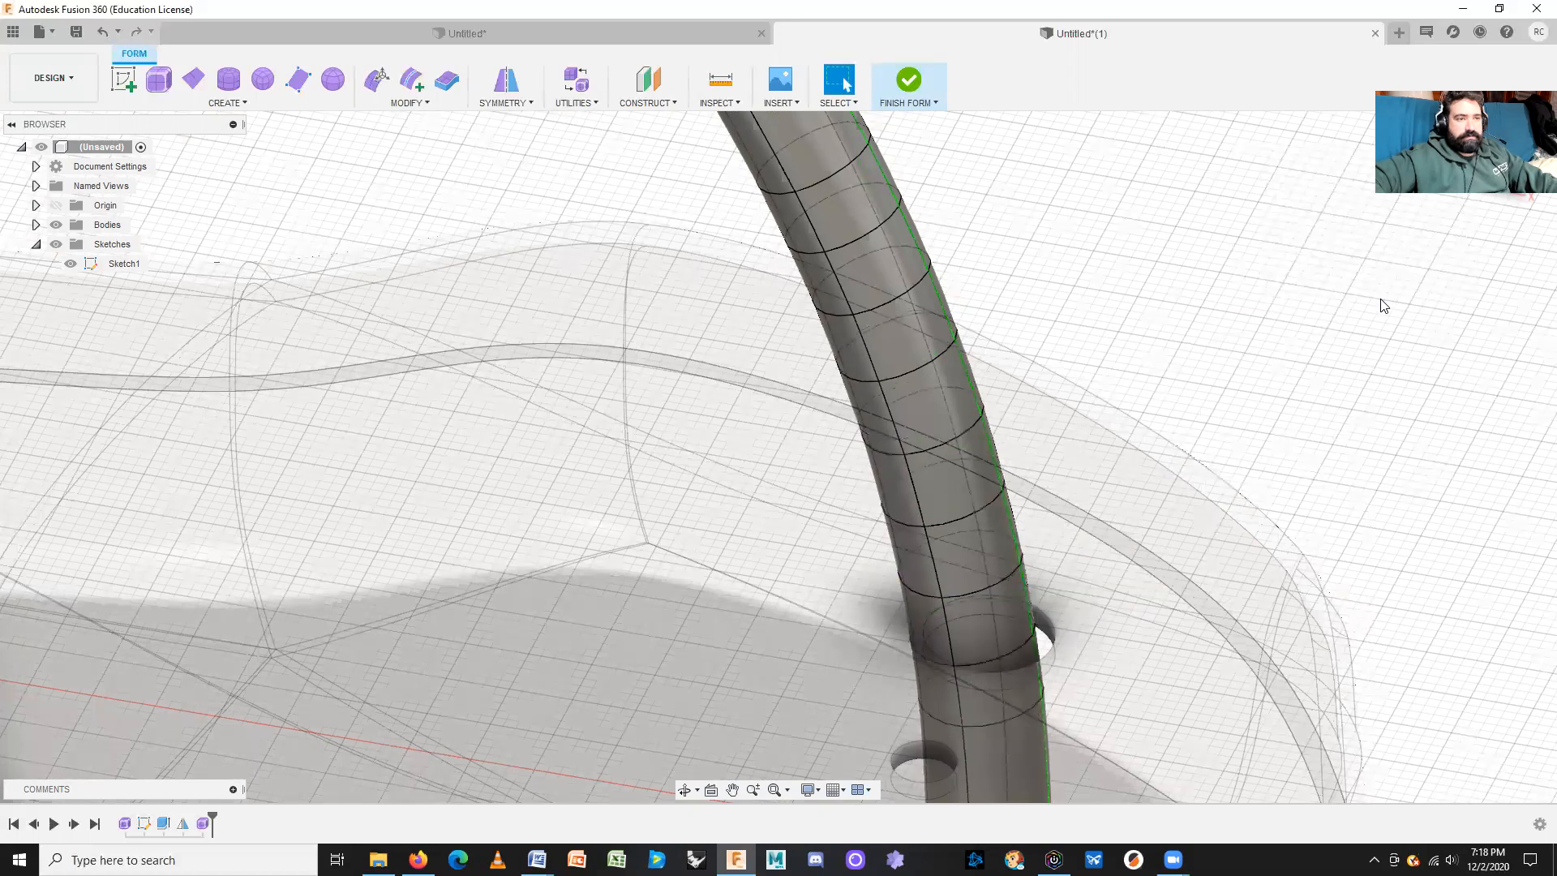
pyautogui.moveTo(1315, 412); pyautogui.dragTo(1258, 418, button='middle')
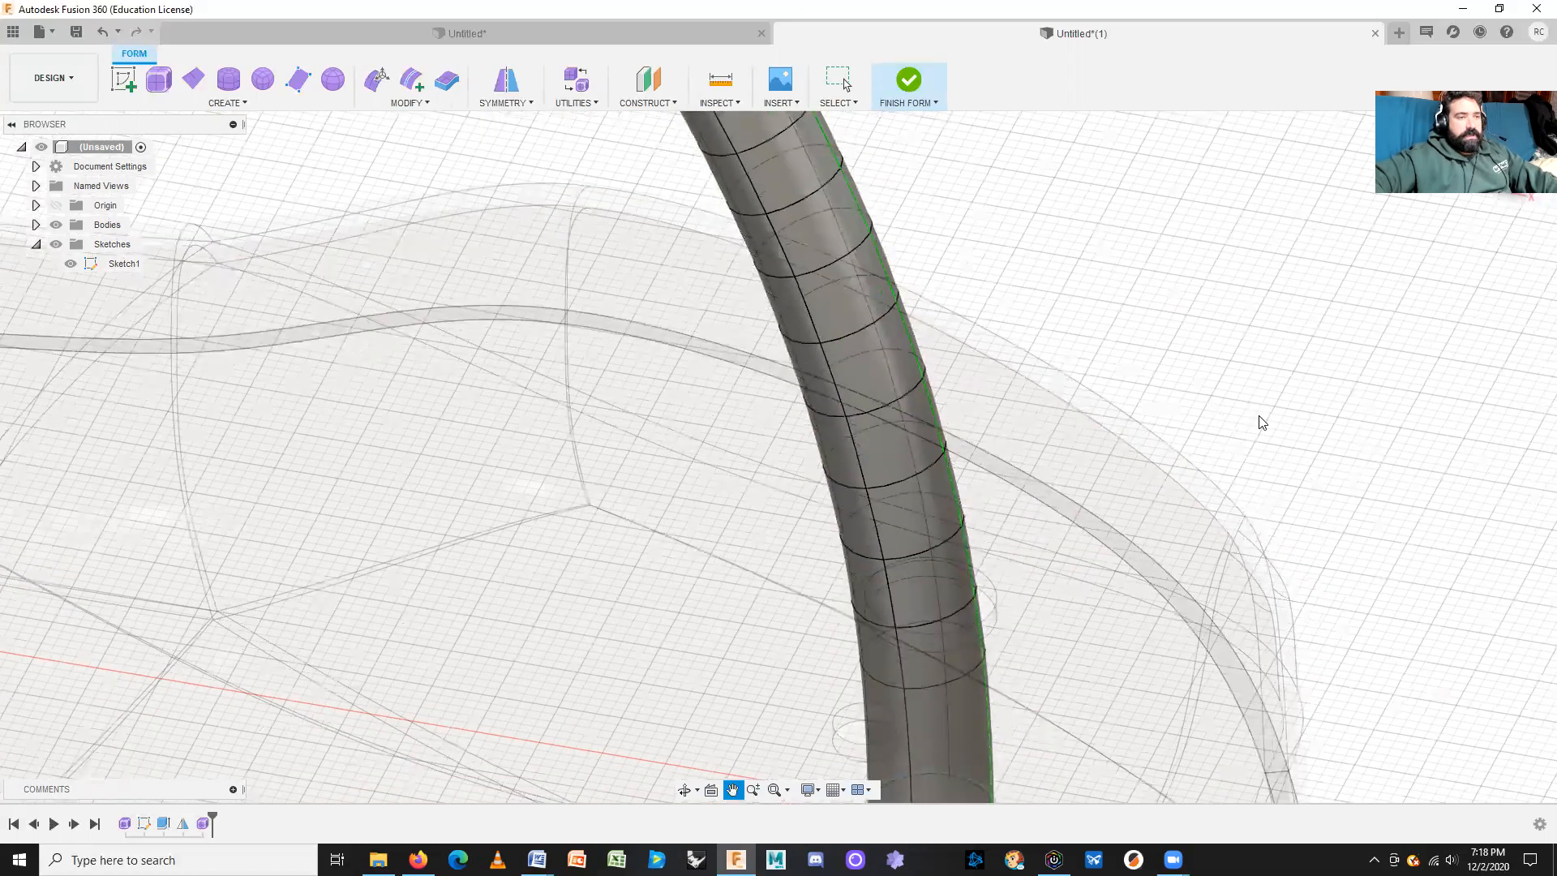
# Step: Start Edit Form with the selection filter set to edges, viewing the tube from the front
pyautogui.click(377, 79)
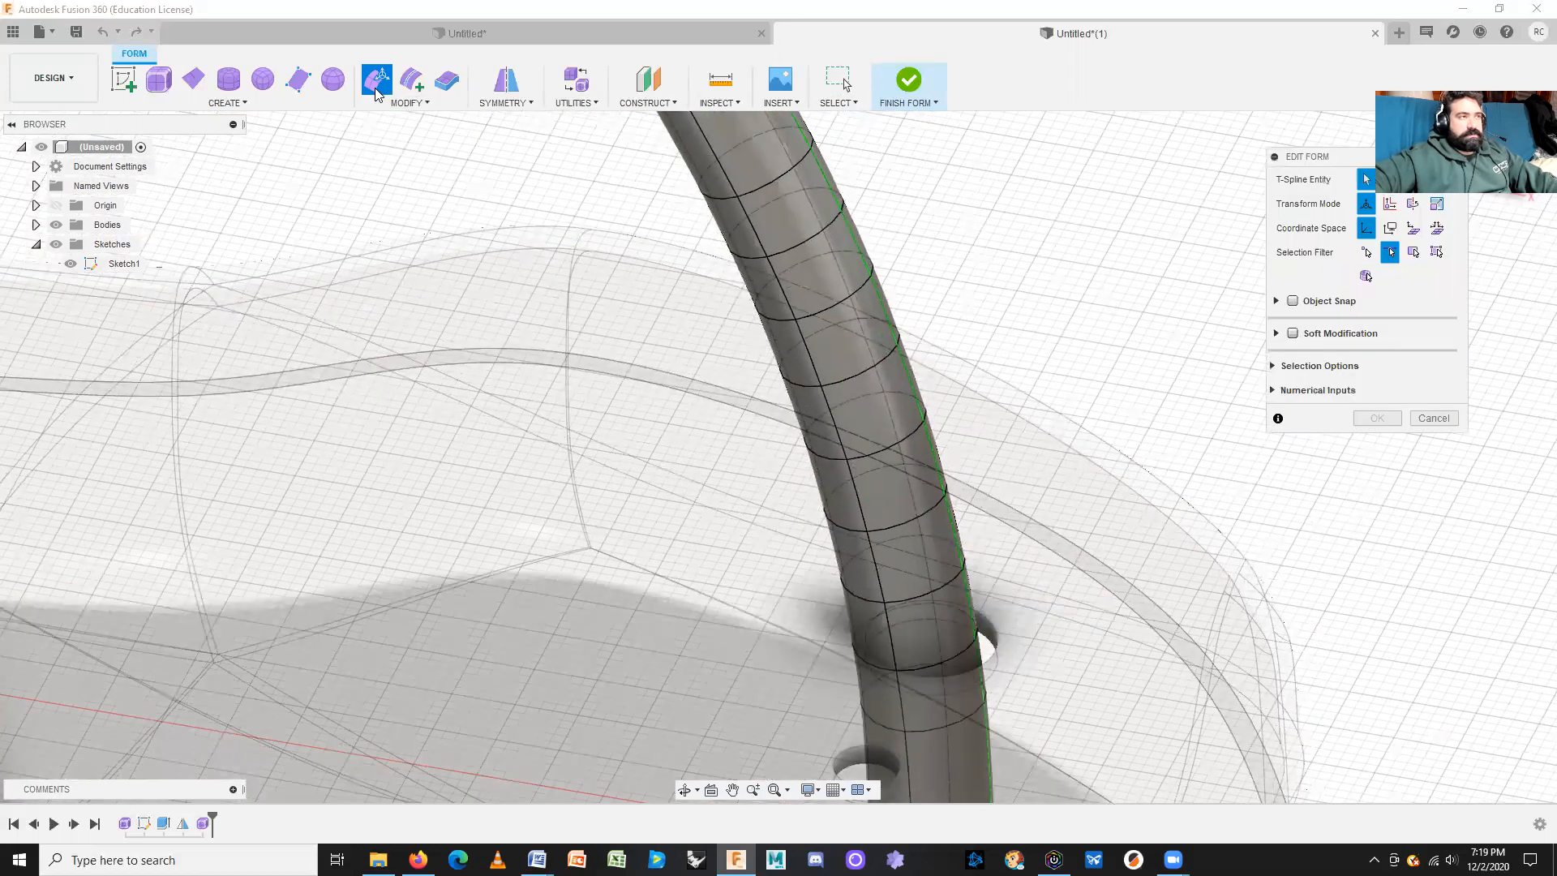
pyautogui.click(1413, 253)
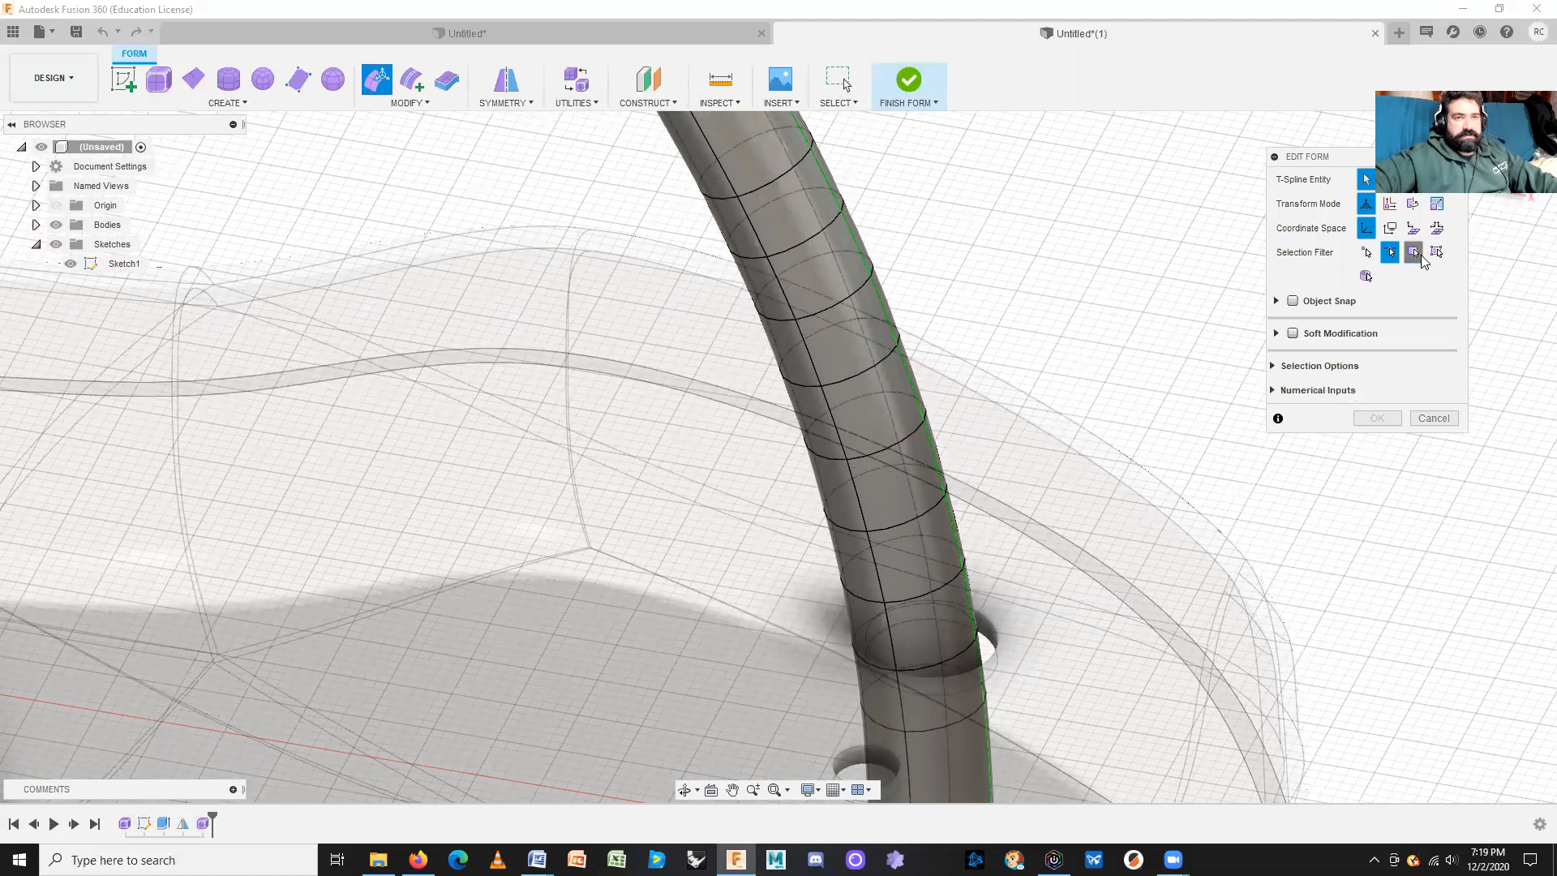
pyautogui.click(1391, 253)
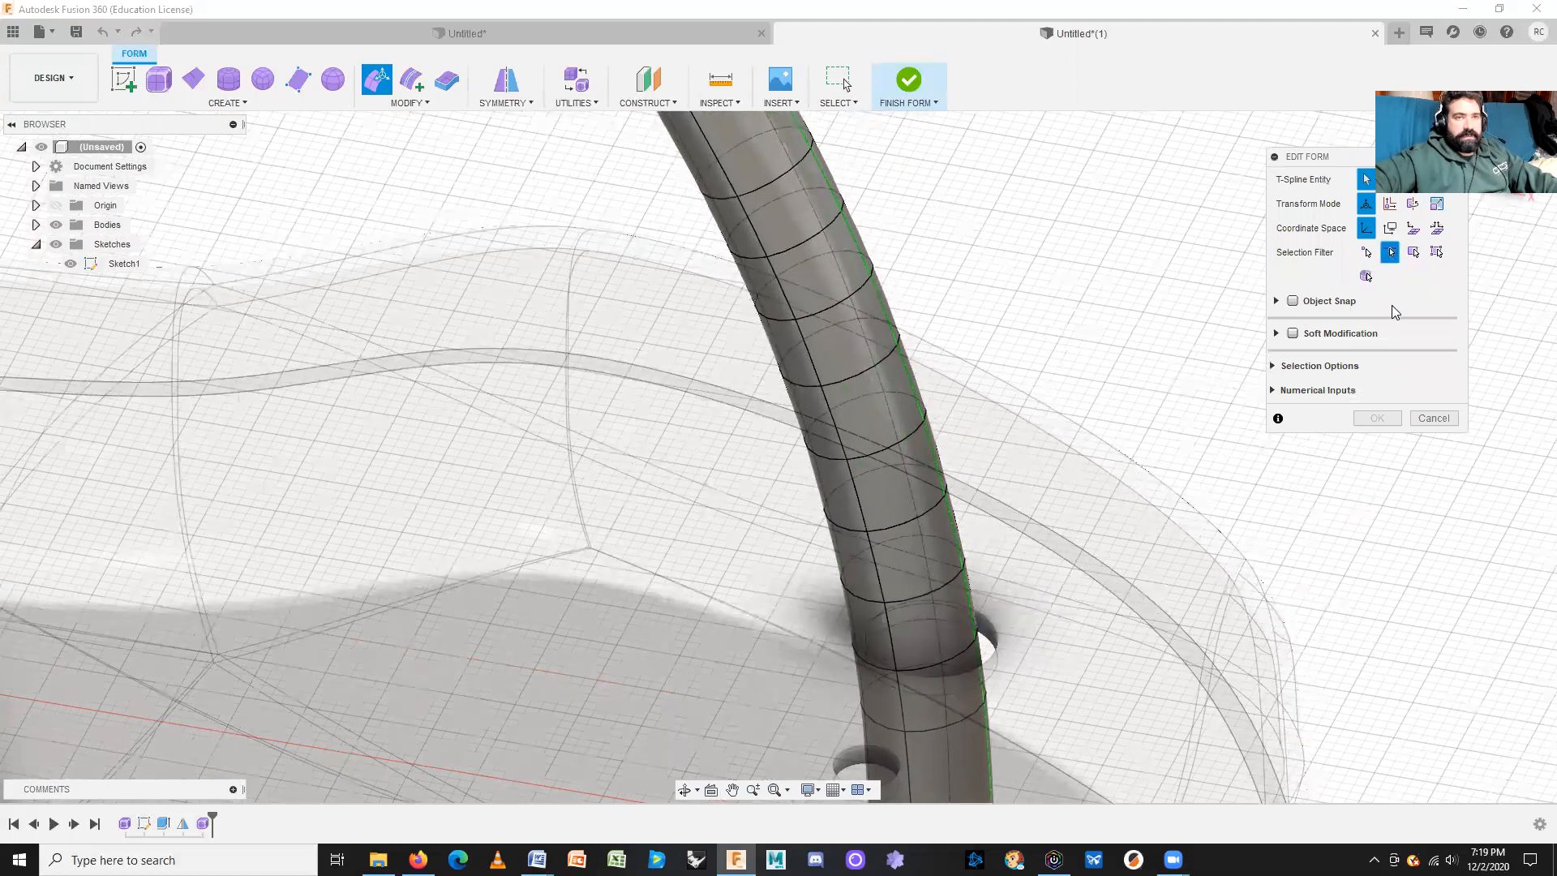
pyautogui.click(1505, 159)
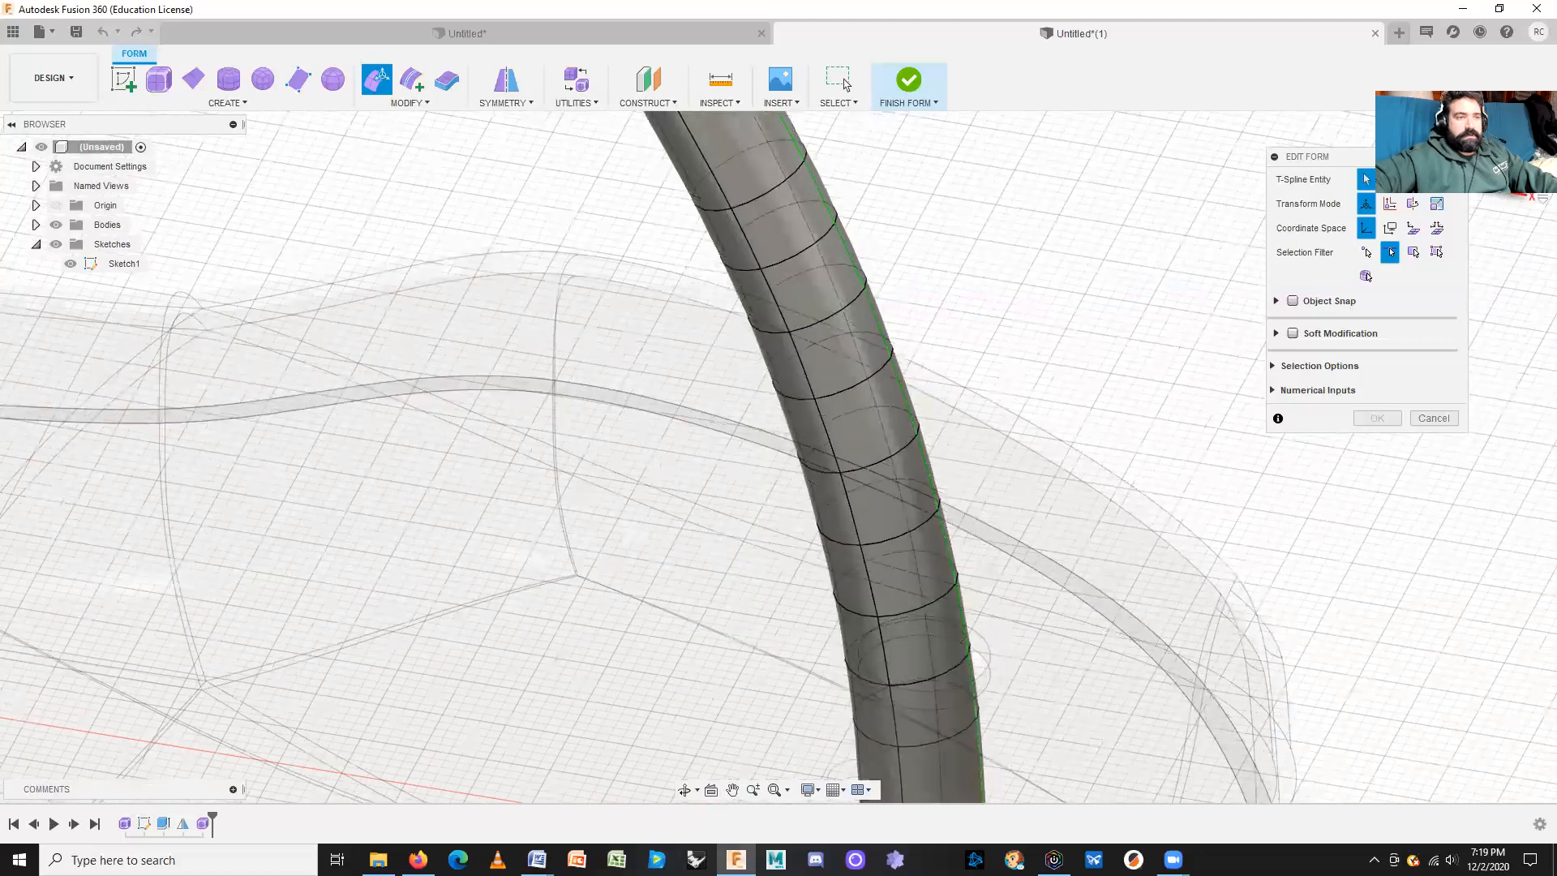
pyautogui.scroll(-3, 833, 695)
pyautogui.moveTo(861, 465); pyautogui.dragTo(859, 205, button='middle')
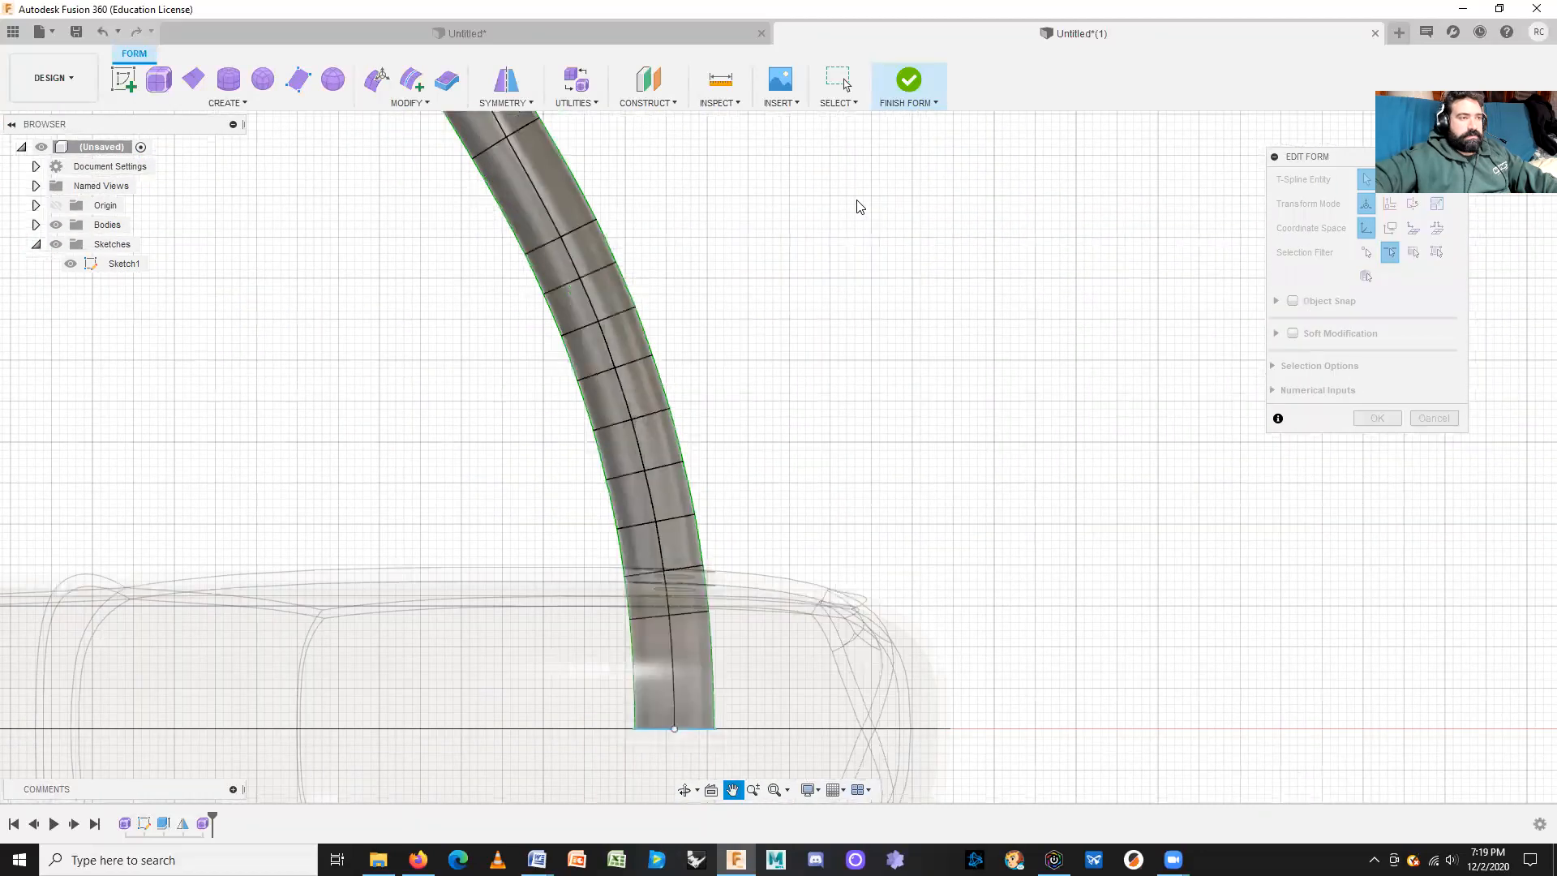
pyautogui.scroll(3, 678, 467)
pyautogui.scroll(-1, 754, 406)
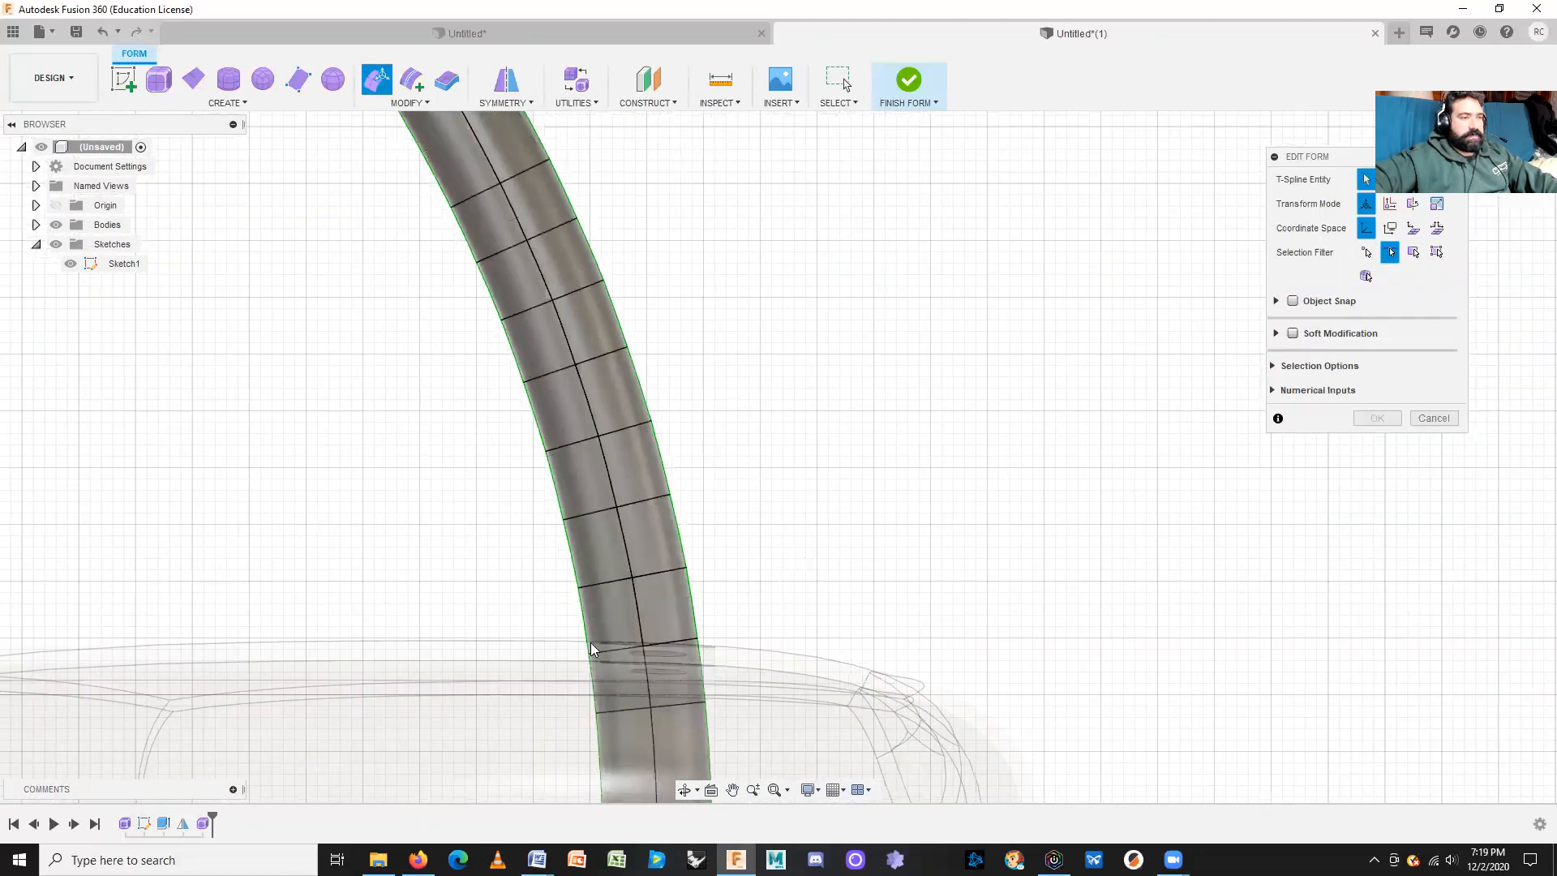
# Step: Select four evenly spaced edge rings up the stem, from bottom to near the top
pyautogui.moveTo(504, 562); pyautogui.dragTo(766, 604)
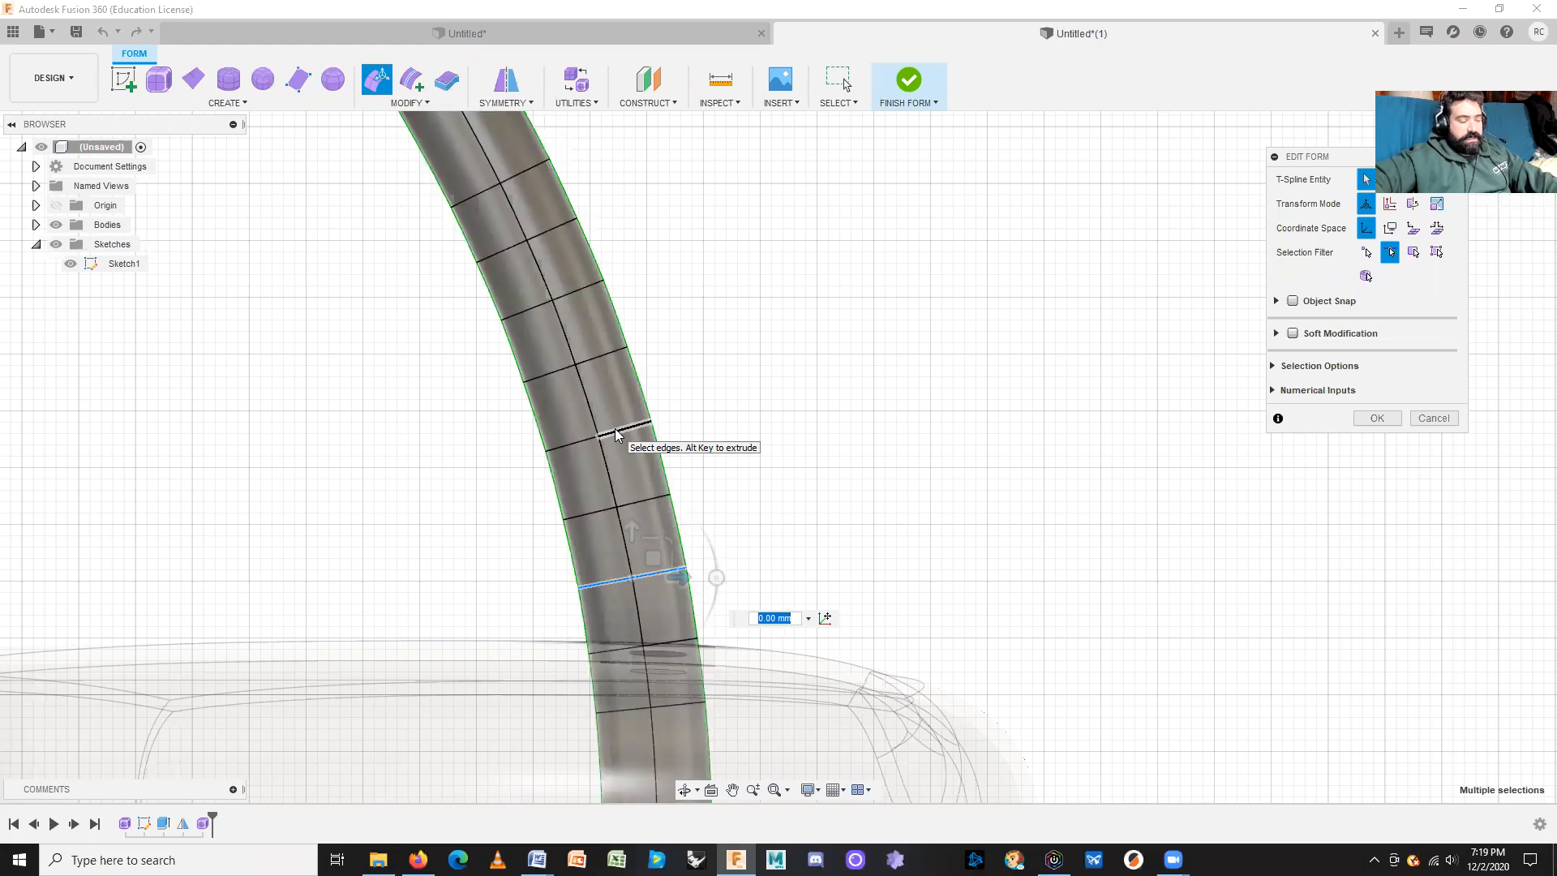
pyautogui.keyDown('shift'); pyautogui.click(616, 435); pyautogui.keyUp('shift')
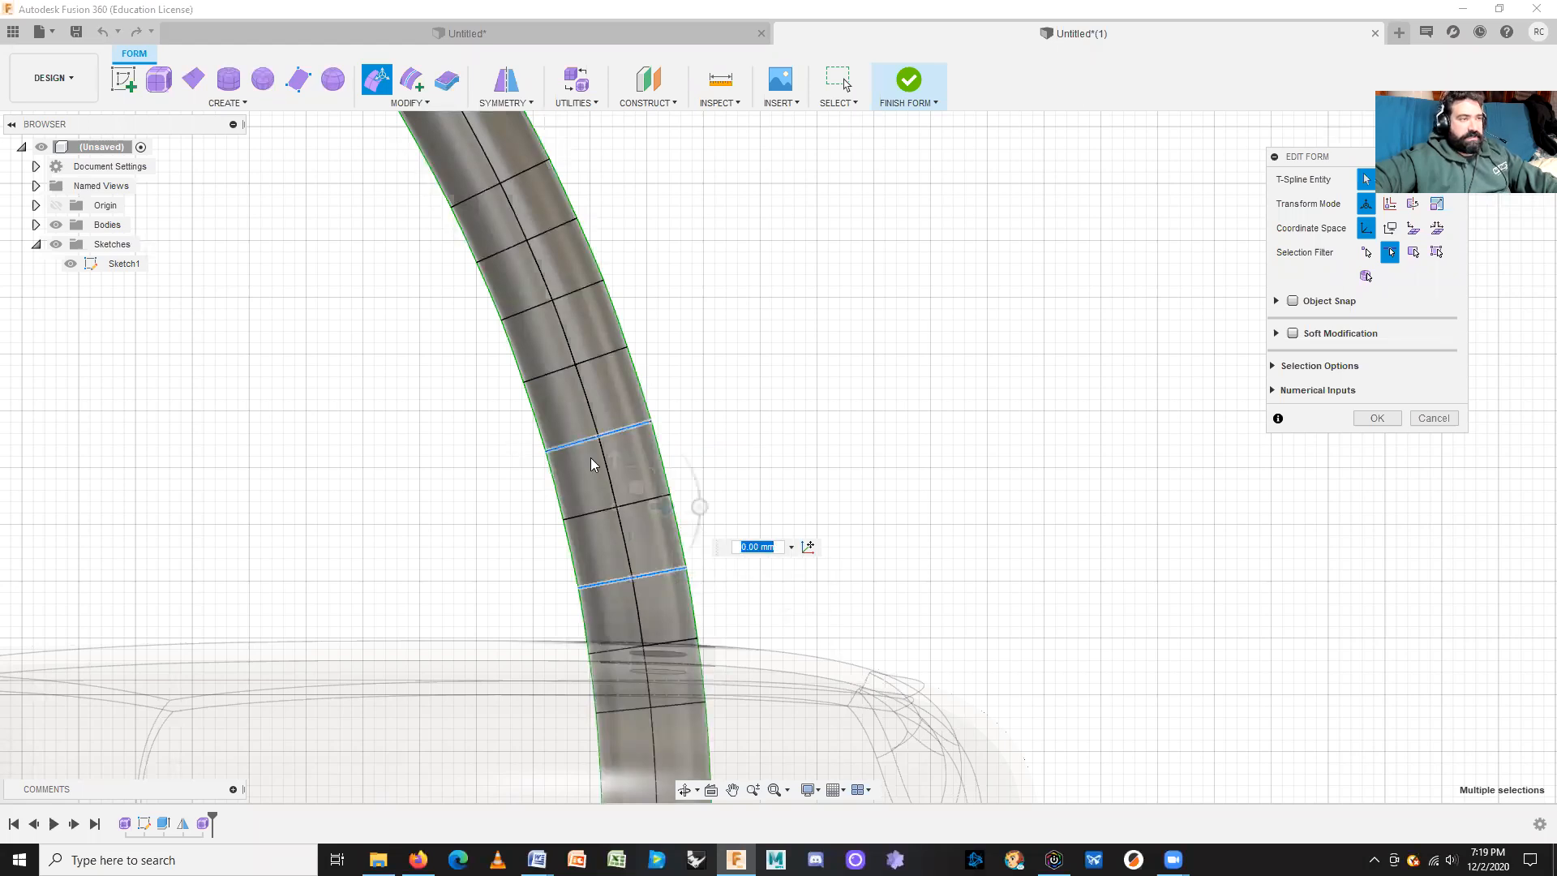
pyautogui.keyDown('shift'); pyautogui.click(586, 290); pyautogui.keyUp('shift')
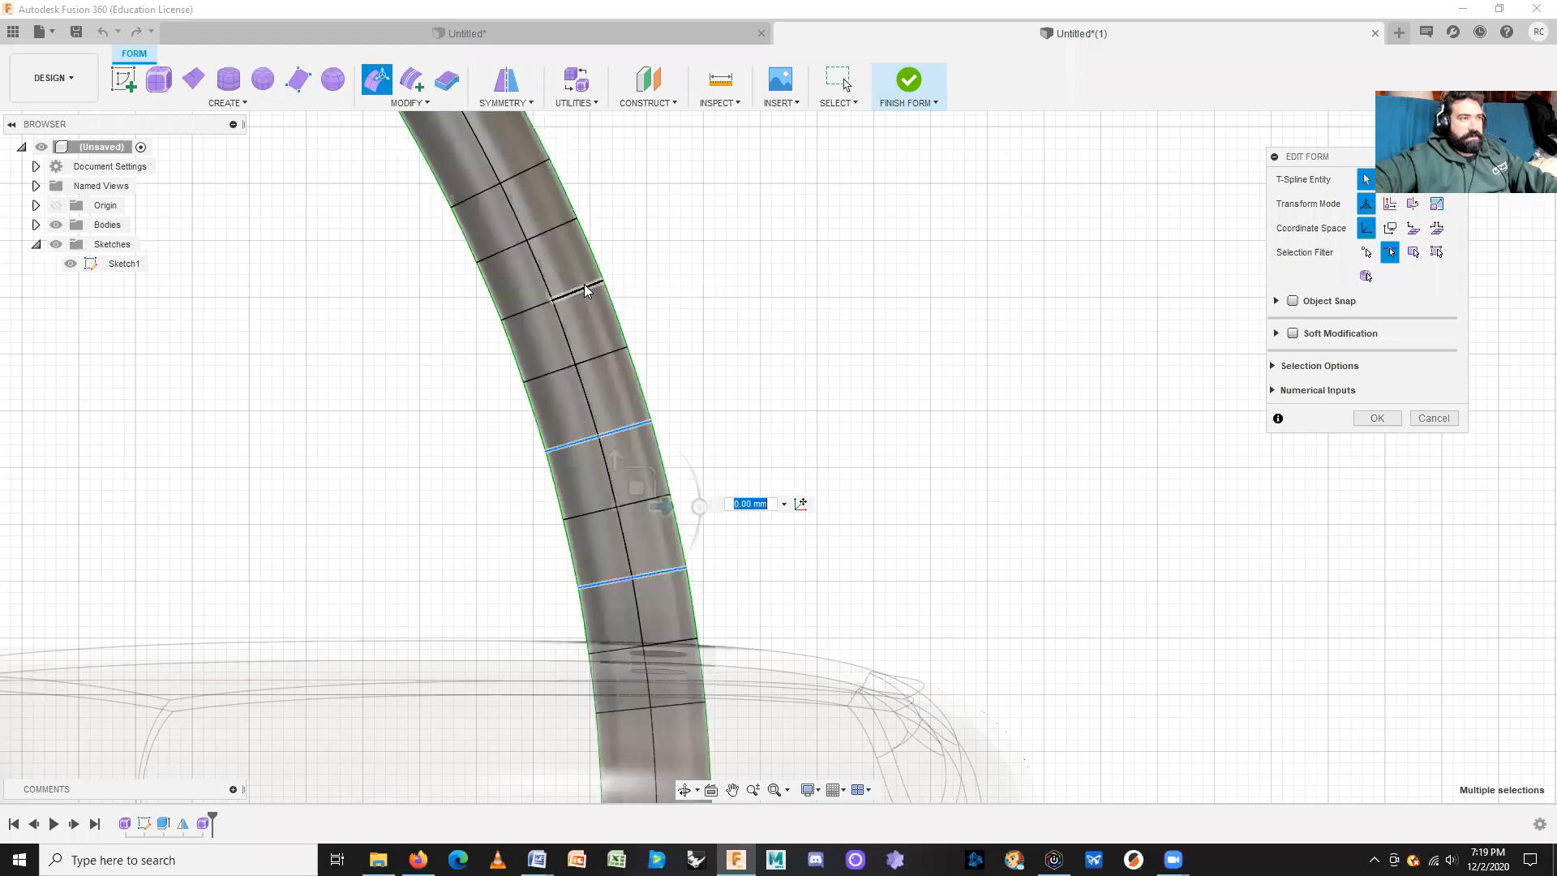
pyautogui.keyDown('shift'); pyautogui.click(522, 174); pyautogui.keyUp('shift')
pyautogui.keyDown('shift'); pyautogui.click(531, 180); pyautogui.keyUp('shift')
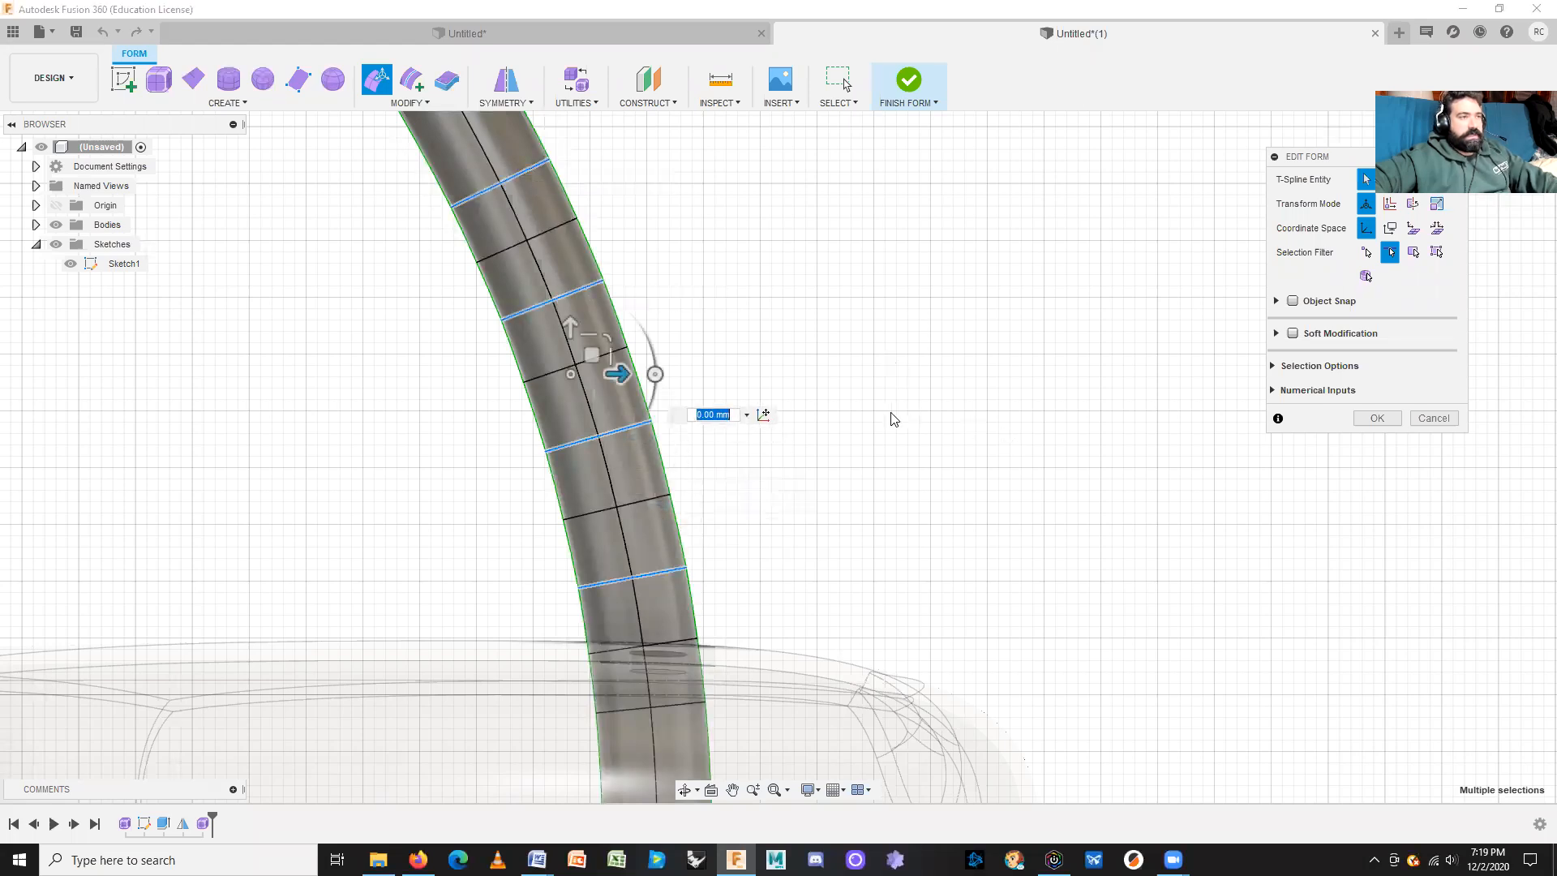
pyautogui.keyDown('shift'); pyautogui.moveTo(922, 389); pyautogui.dragTo(667, 382, button='middle'); pyautogui.keyUp('shift')
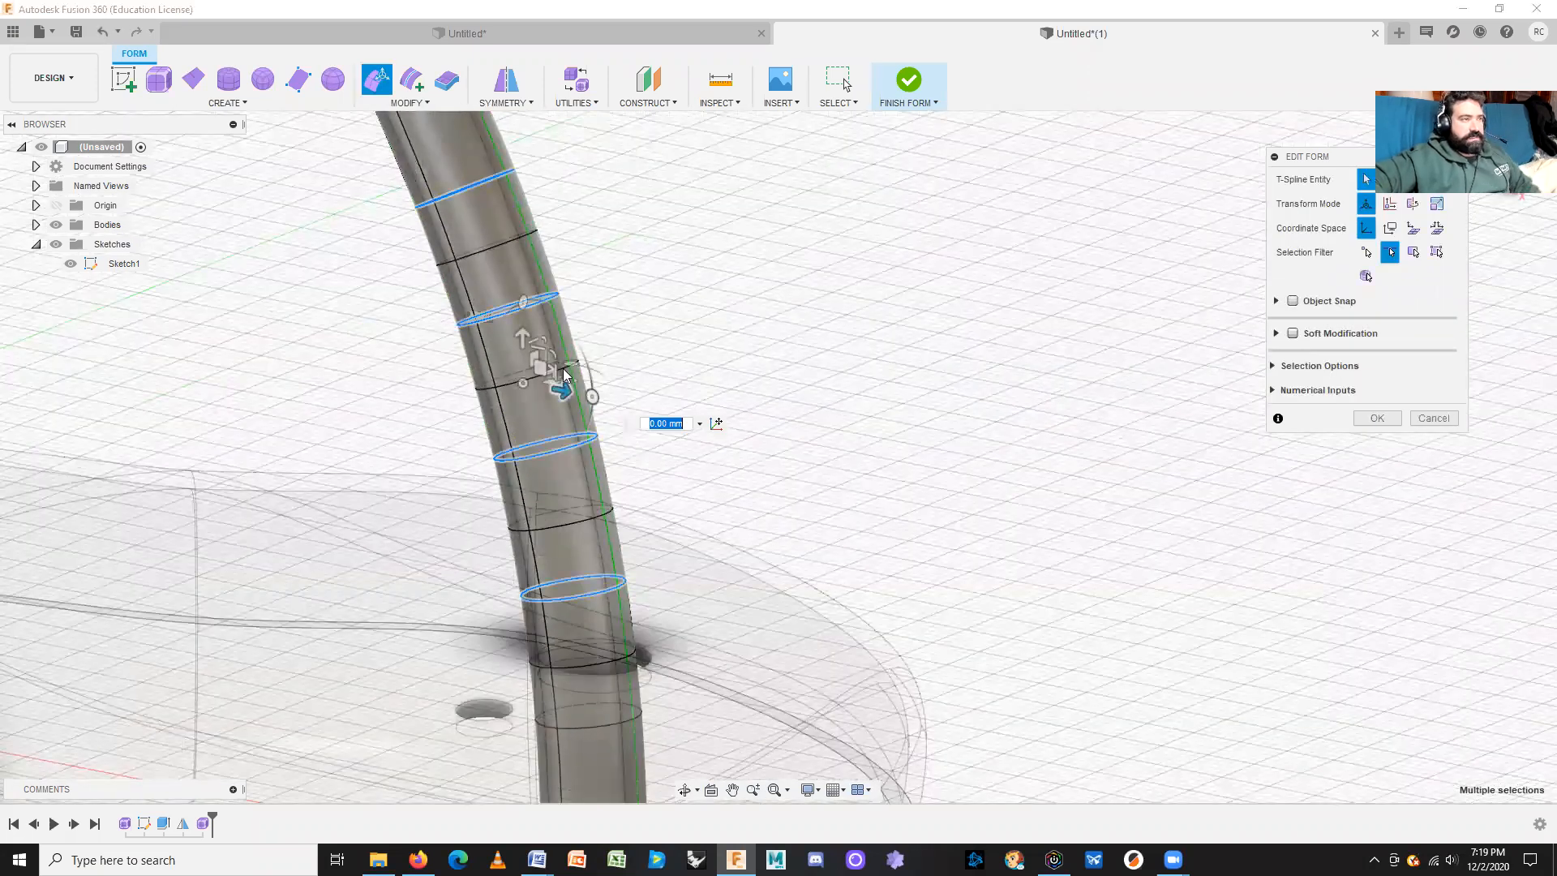
pyautogui.scroll(2, 531, 373)
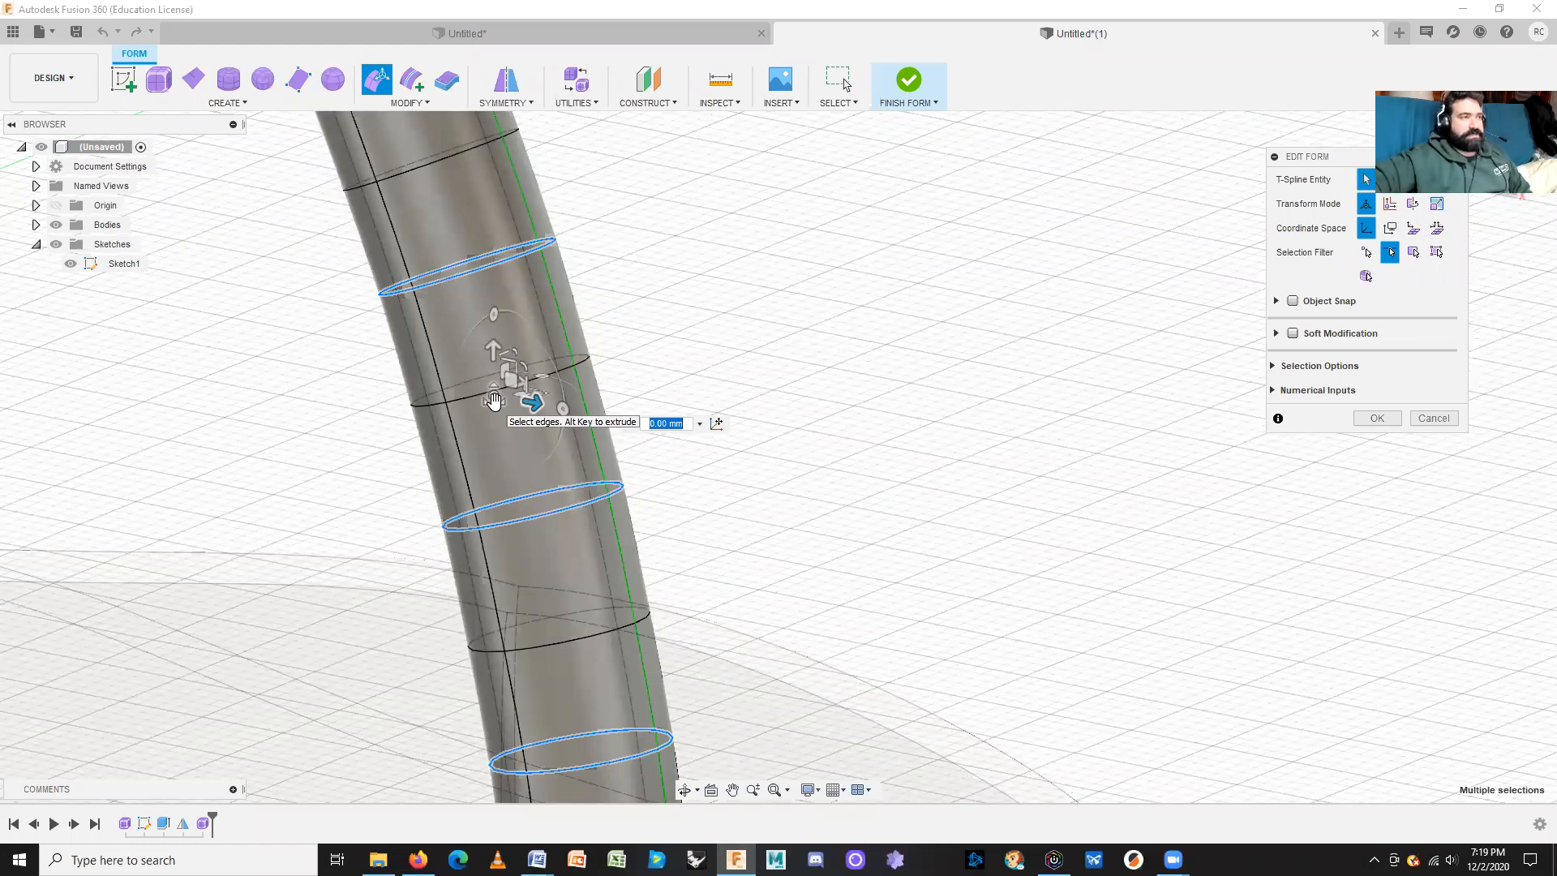
# Step: Planar-scale the selected stem rings into pinched waists for a wavy, ribbed profile, and confirm
pyautogui.moveTo(494, 401)
pyautogui.keyDown('shift'); pyautogui.mouseDown(button='middle')
pyautogui.moveTo(477, 349)
pyautogui.moveTo(463, 369)
pyautogui.mouseUp(button='middle'); pyautogui.keyUp('shift')
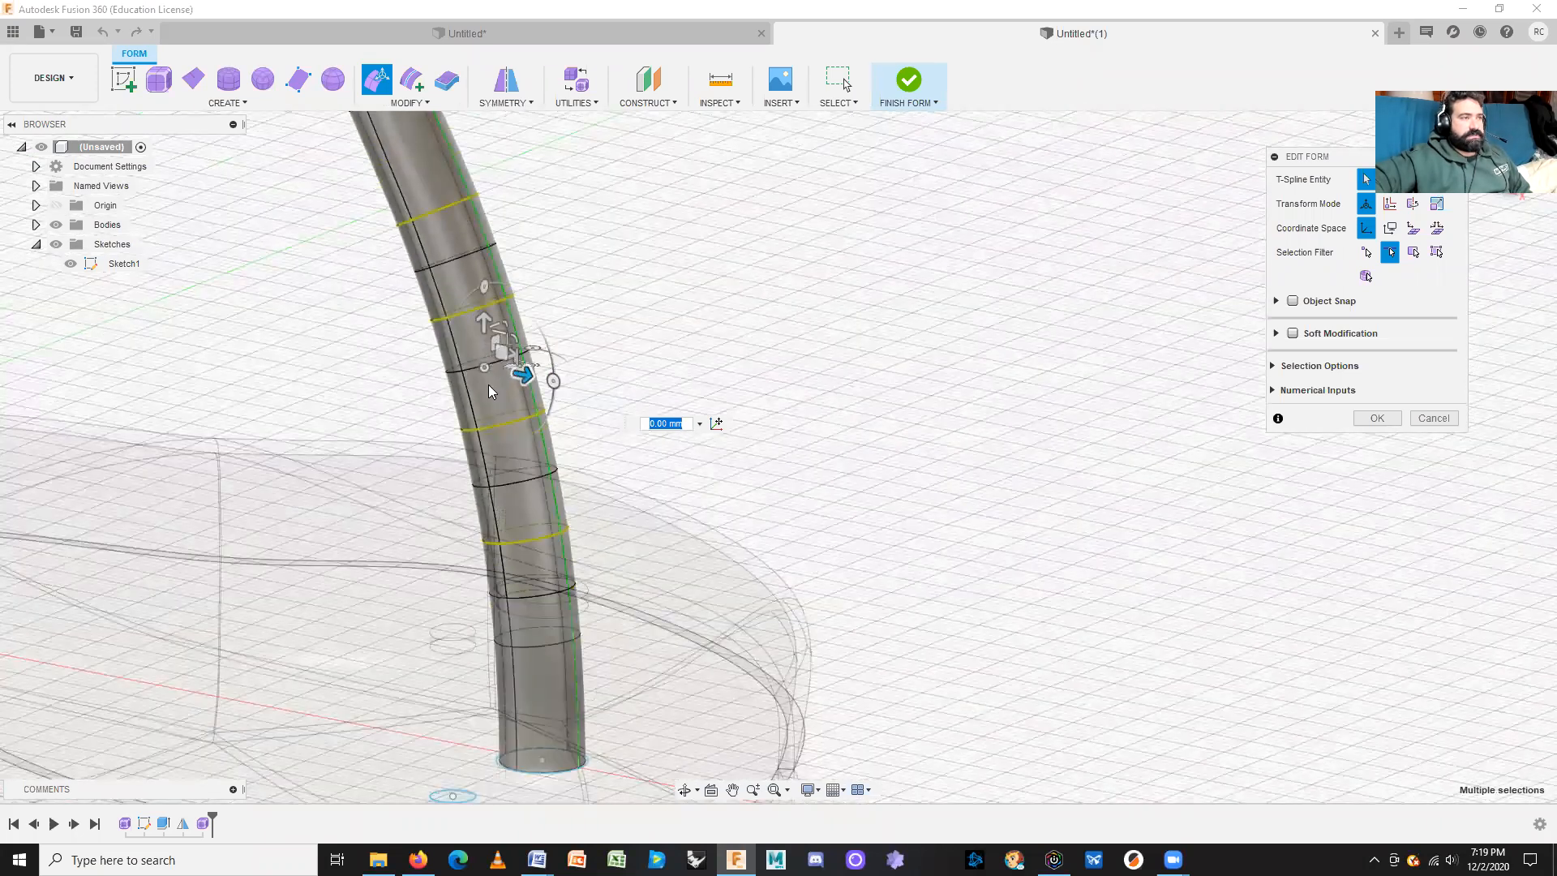
pyautogui.click(482, 369)
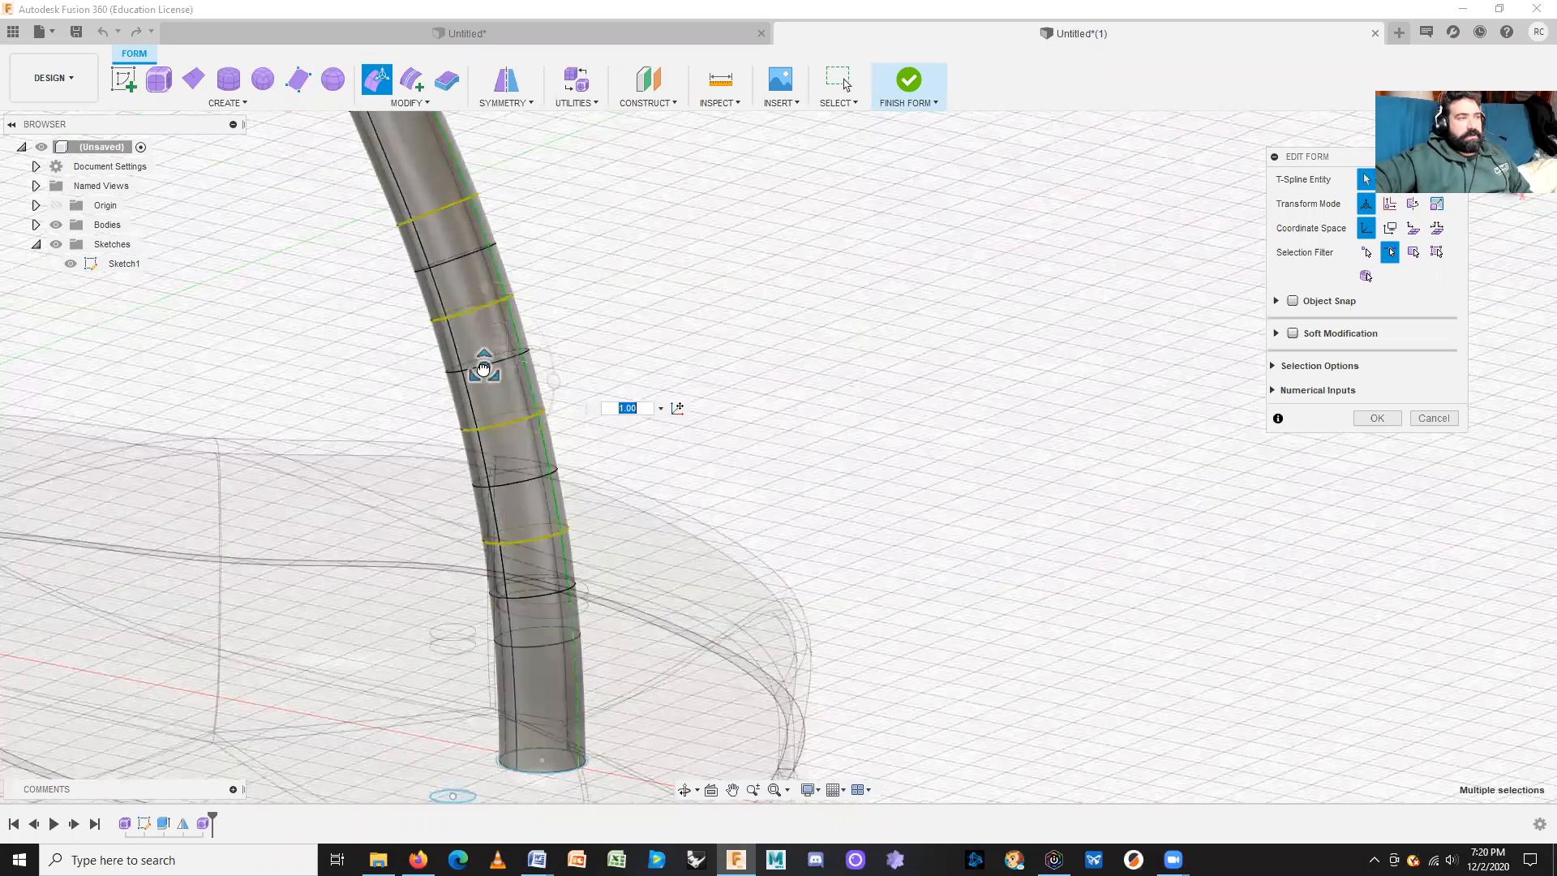
pyautogui.moveTo(483, 369)
pyautogui.mouseDown()
pyautogui.moveTo(469, 374)
pyautogui.moveTo(528, 359)
pyautogui.moveTo(495, 369)
pyautogui.moveTo(527, 373)
pyautogui.moveTo(500, 381)
pyautogui.mouseUp()
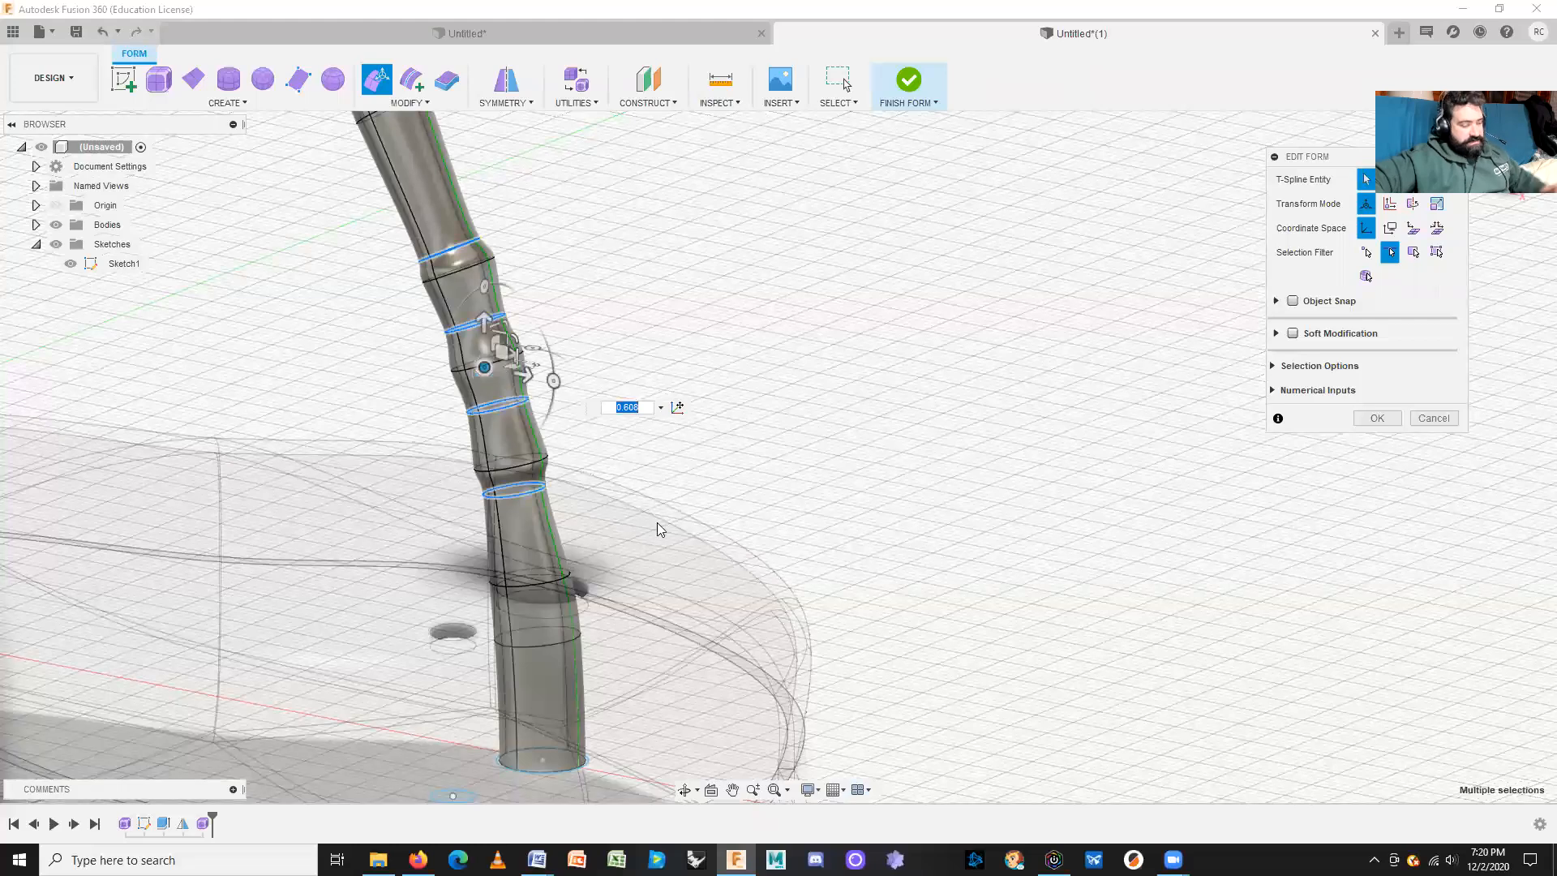
pyautogui.hotkey('ctrl', 'z')
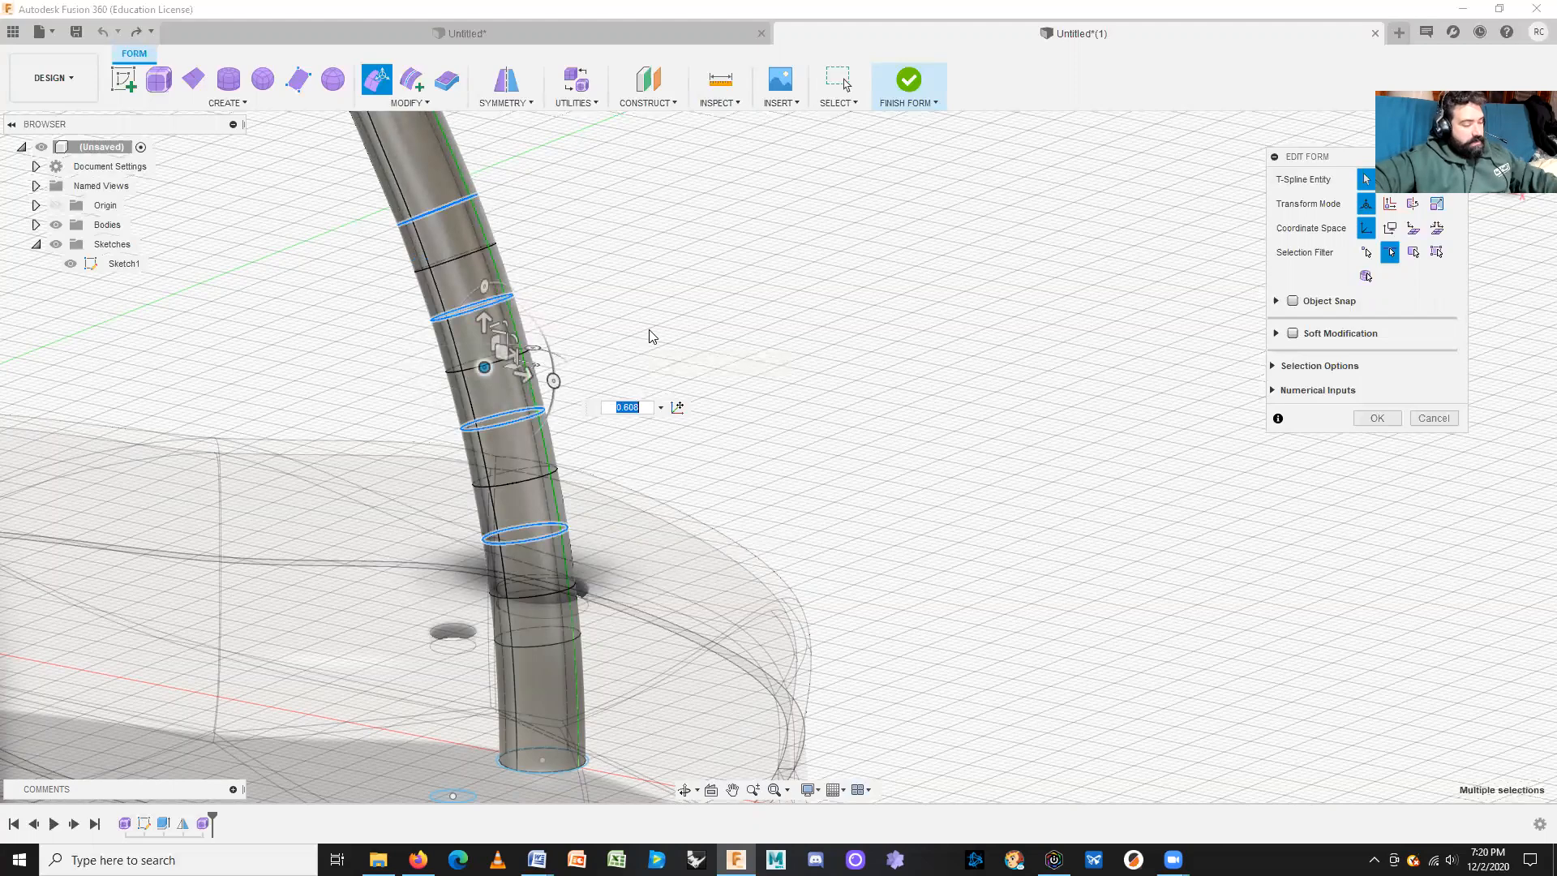
pyautogui.keyDown('shift'); pyautogui.moveTo(643, 330); pyautogui.dragTo(580, 382, button='middle'); pyautogui.keyUp('shift')
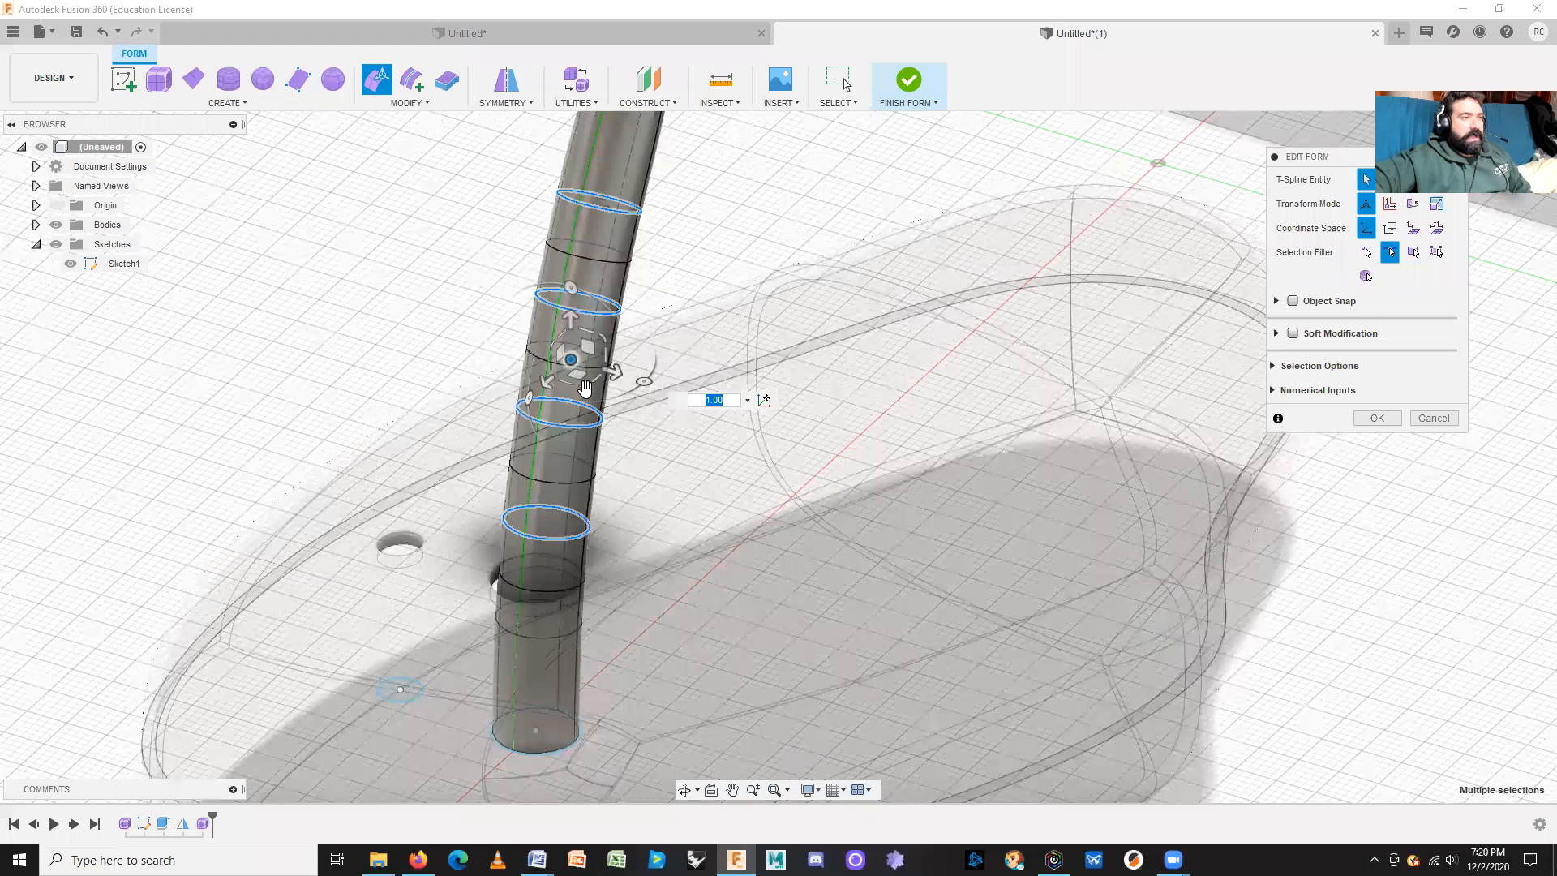
pyautogui.scroll(2, 585, 388)
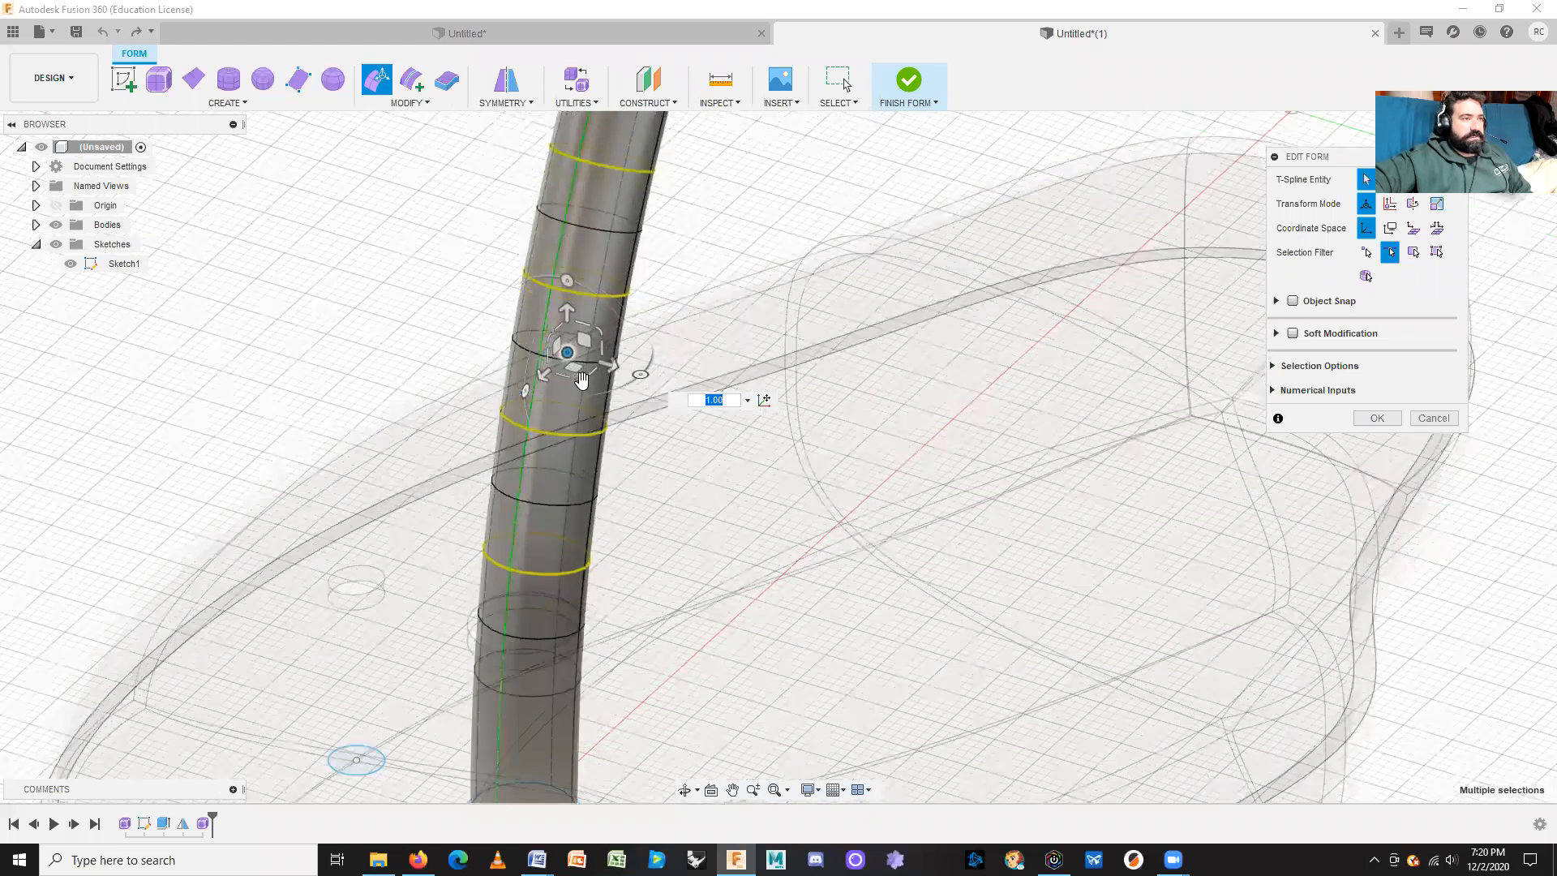
pyautogui.moveTo(582, 382); pyautogui.dragTo(581, 380)
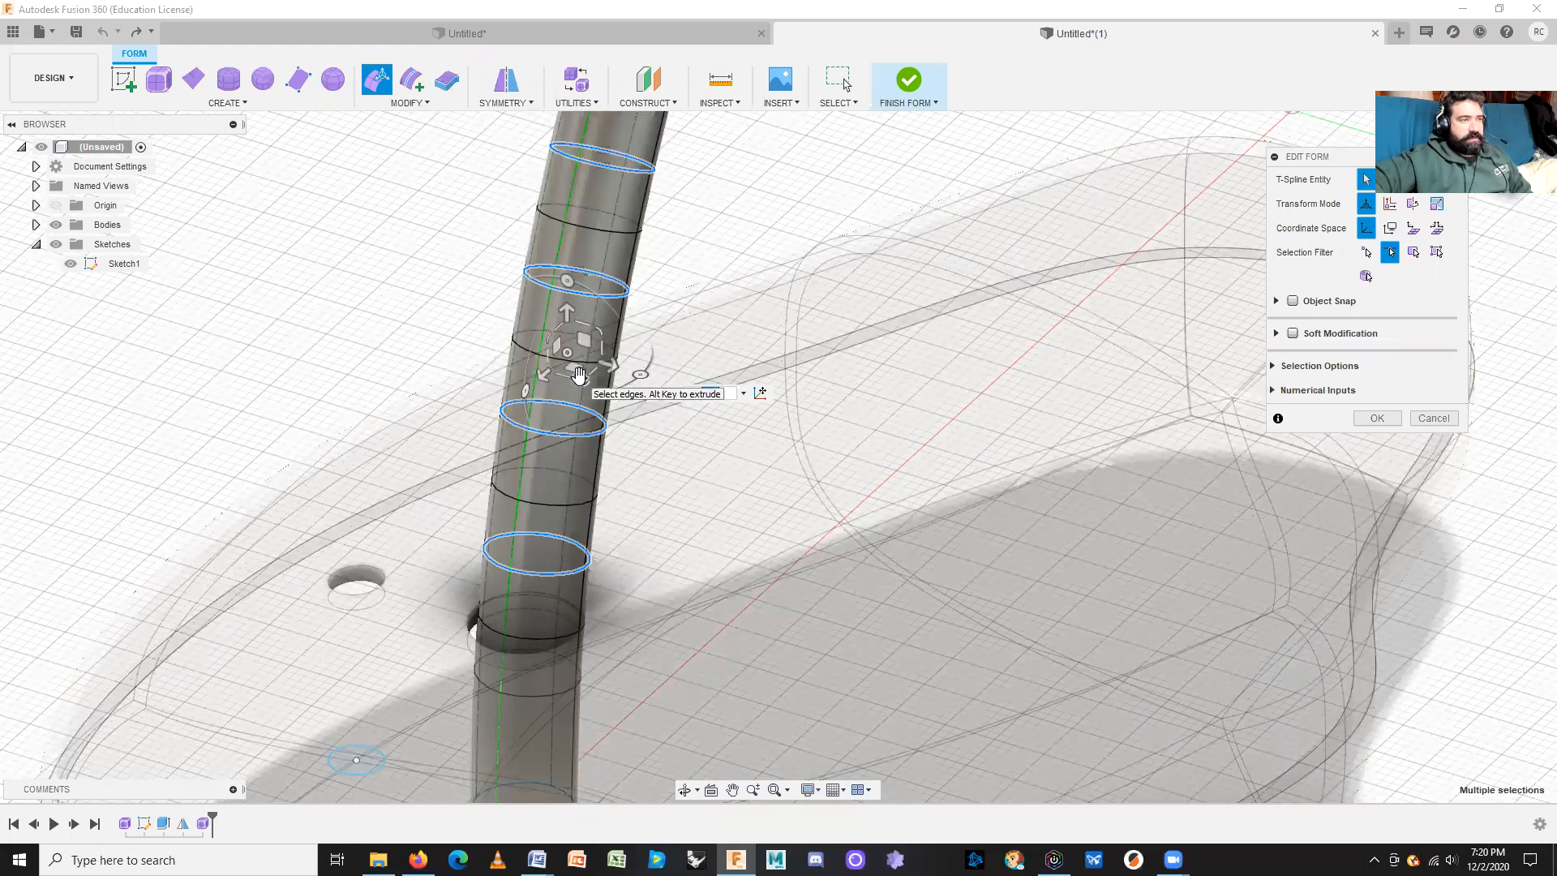
pyautogui.moveTo(580, 376); pyautogui.dragTo(567, 282)
pyautogui.keyDown('shift'); pyautogui.moveTo(686, 555); pyautogui.dragTo(756, 508, button='middle'); pyautogui.keyUp('shift')
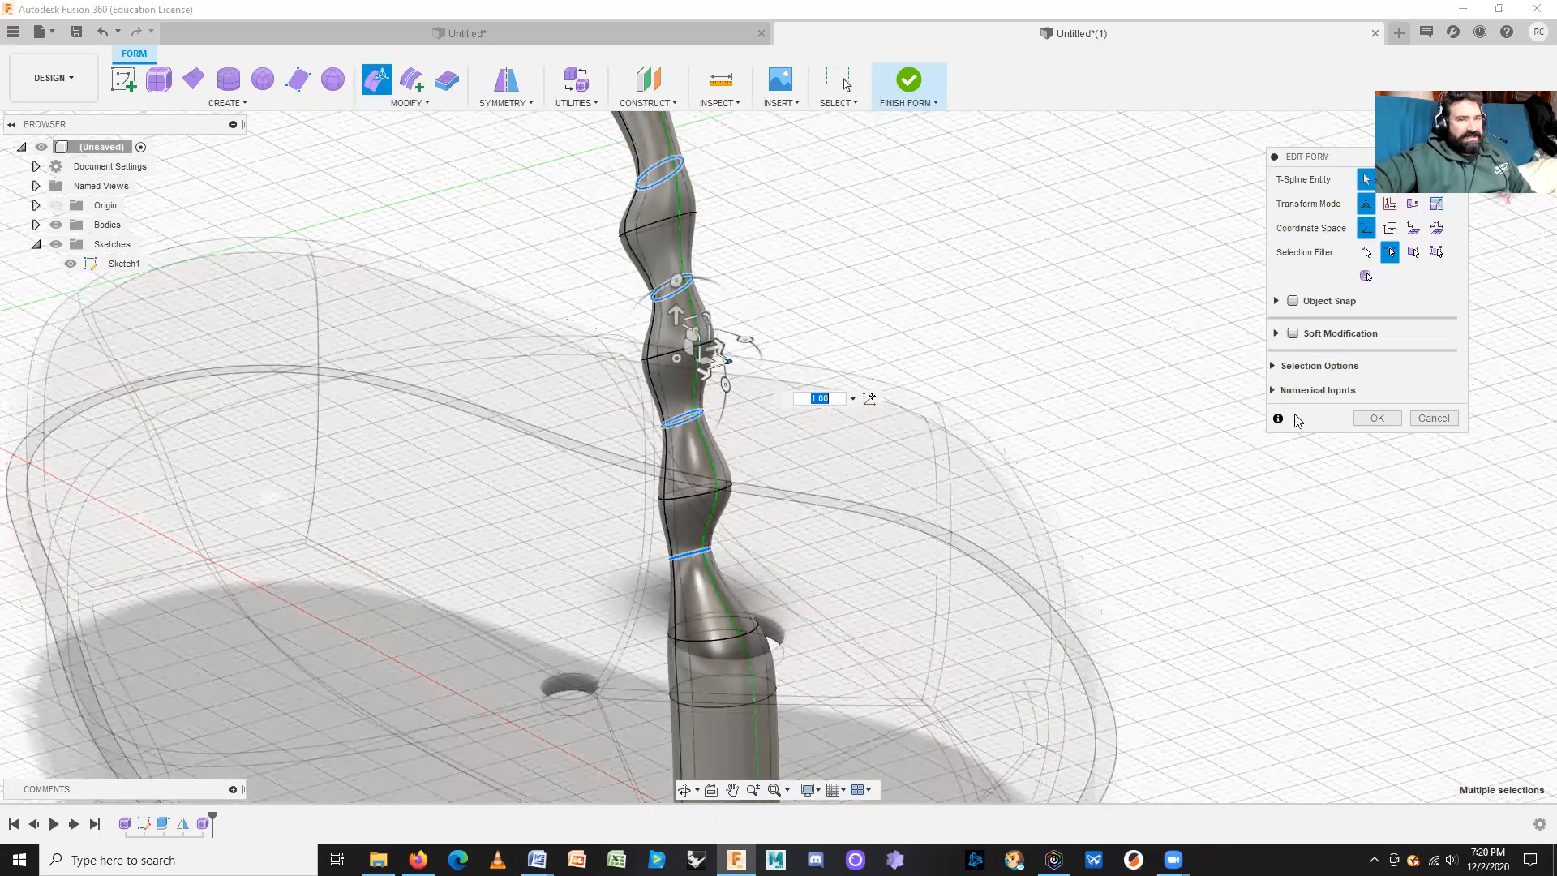
pyautogui.click(1378, 418)
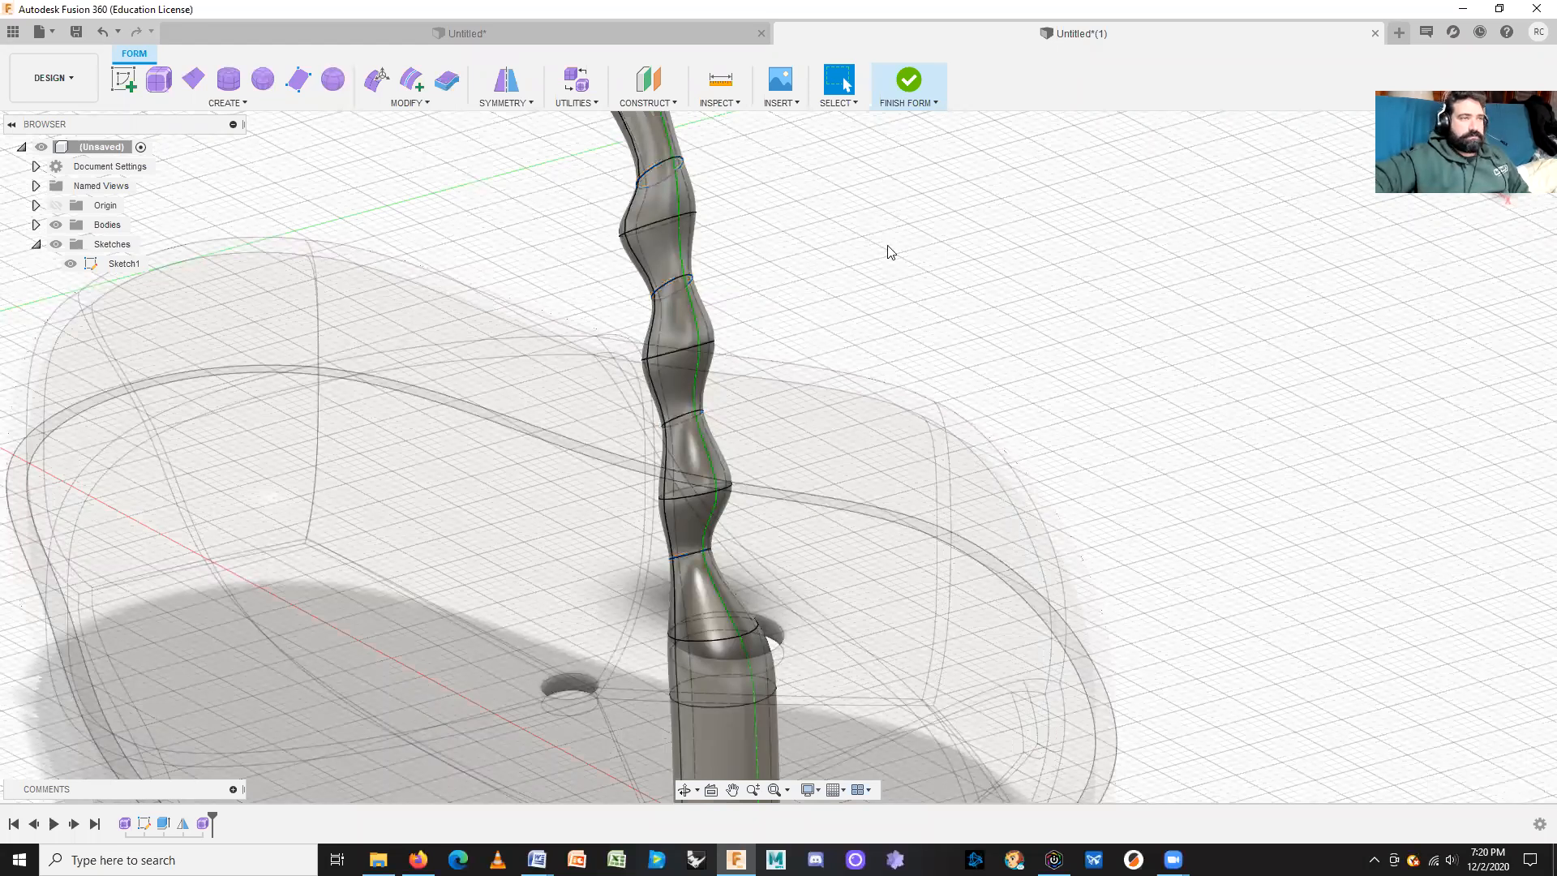
# Step: Zoom out and Finish Form, converting the wavy Y-shaped pipe into Body4
pyautogui.scroll(-3, 1055, 487)
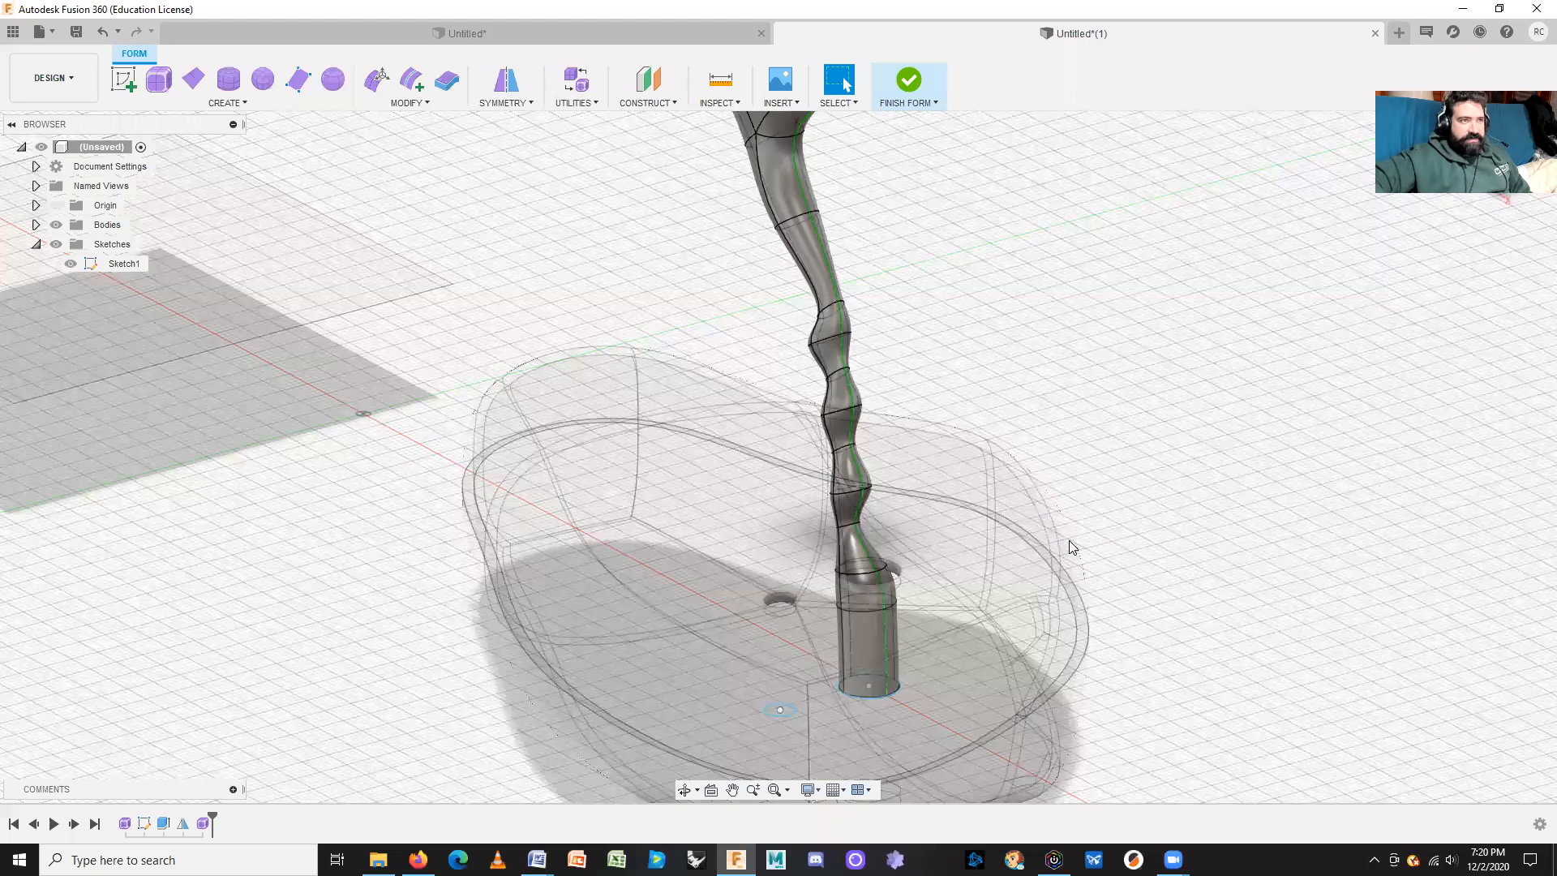
pyautogui.scroll(-5, 1012, 421)
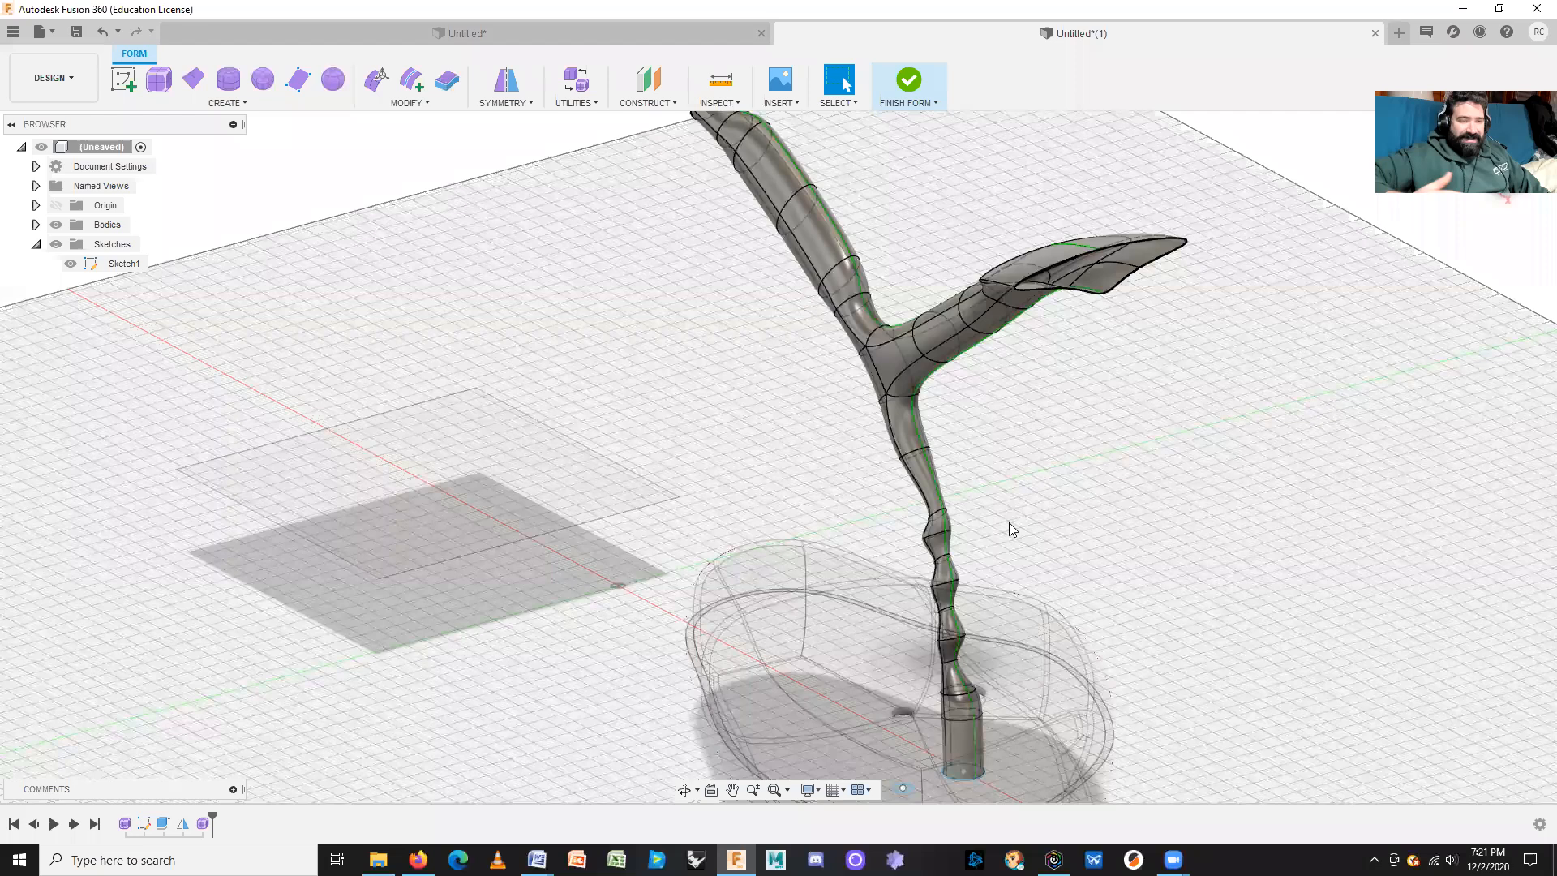
pyautogui.click(909, 81)
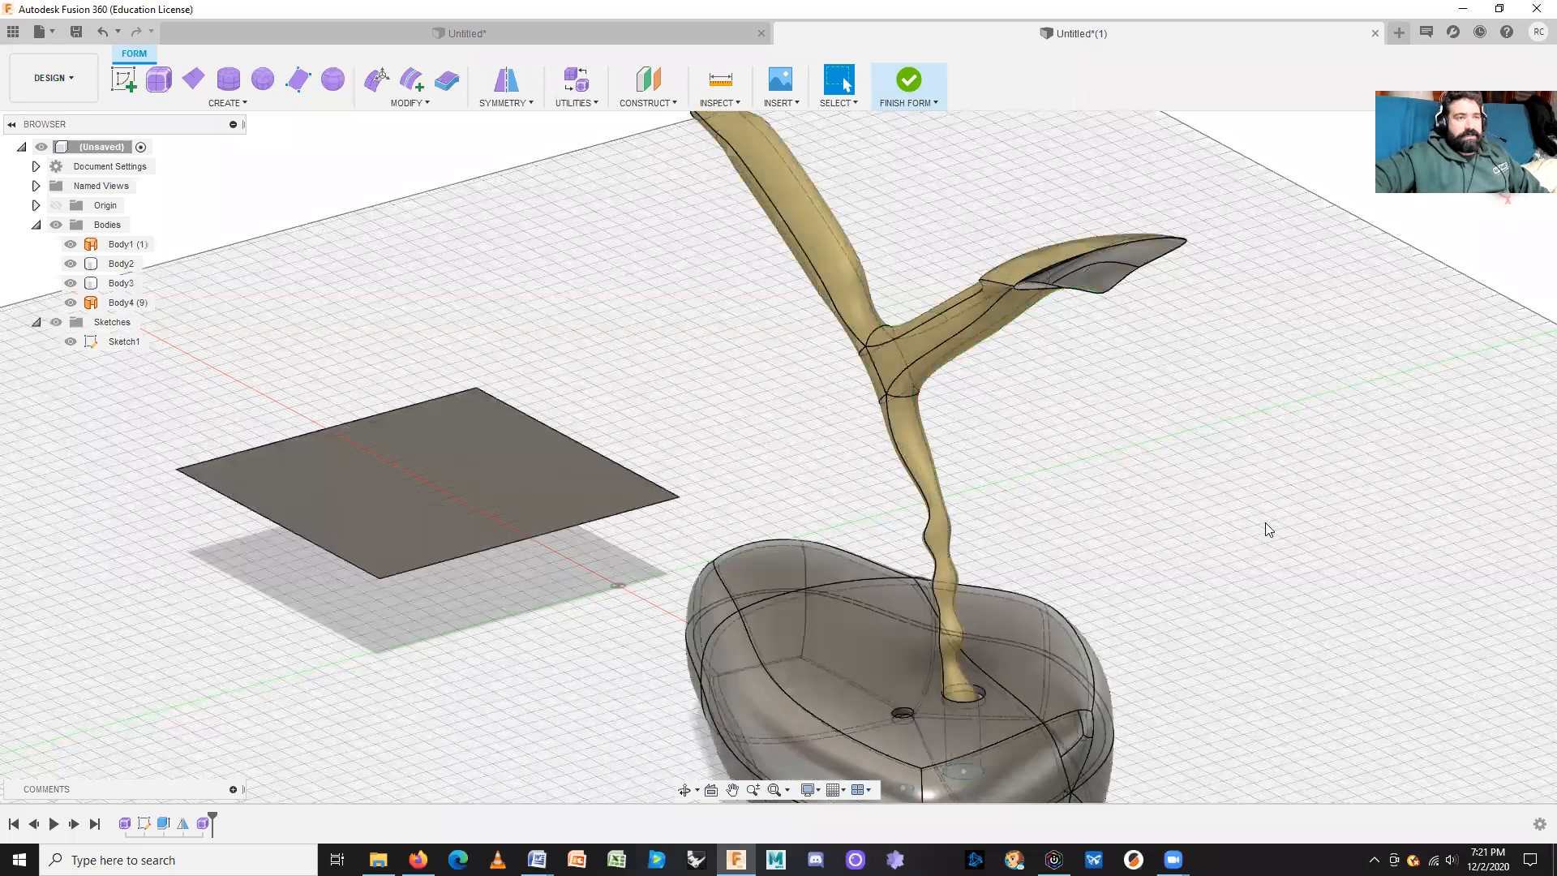